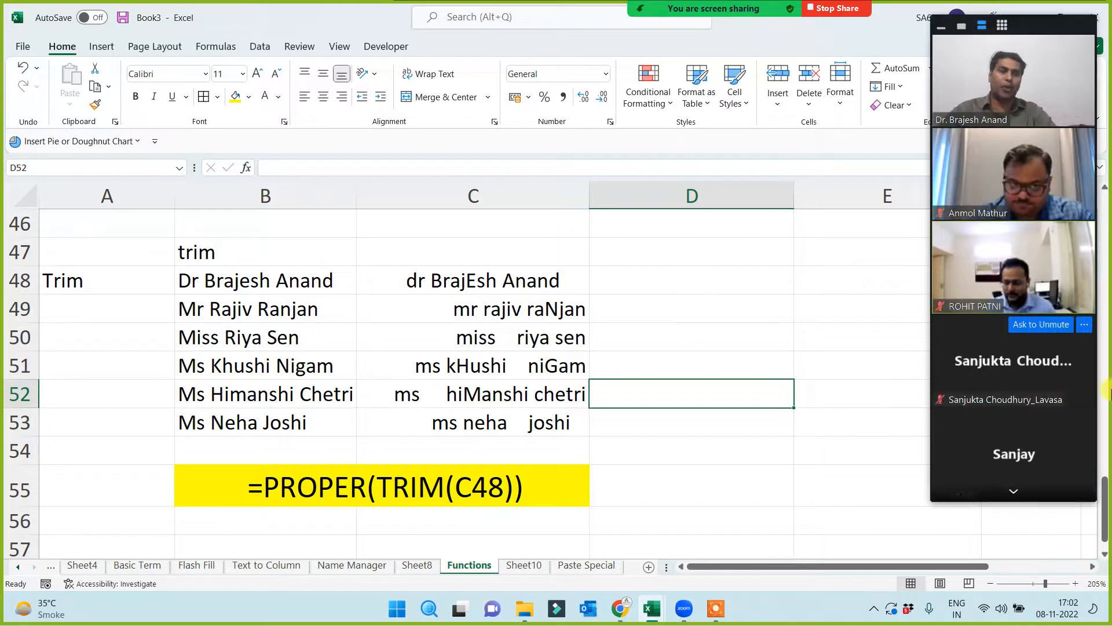
- Enter =RANDBETWEEN() with no arguments in empty cell B63 of the Functions sheet
{"action": "left_click", "coordinate": [1014, 489]}
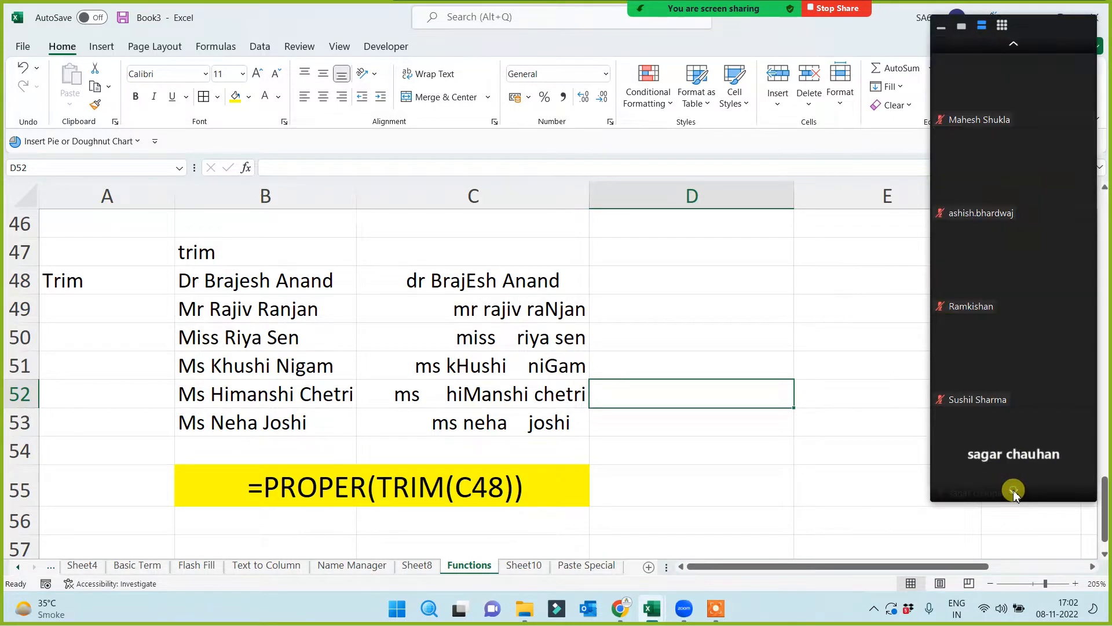
{"action": "left_click", "coordinate": [1014, 489]}
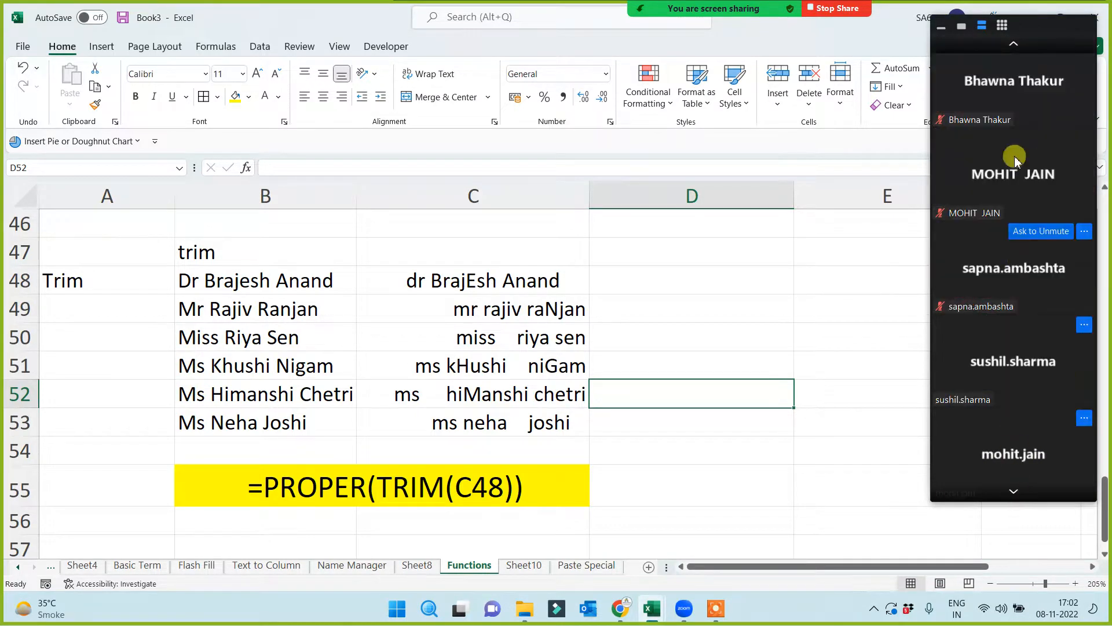
{"action": "left_click", "coordinate": [1013, 44]}
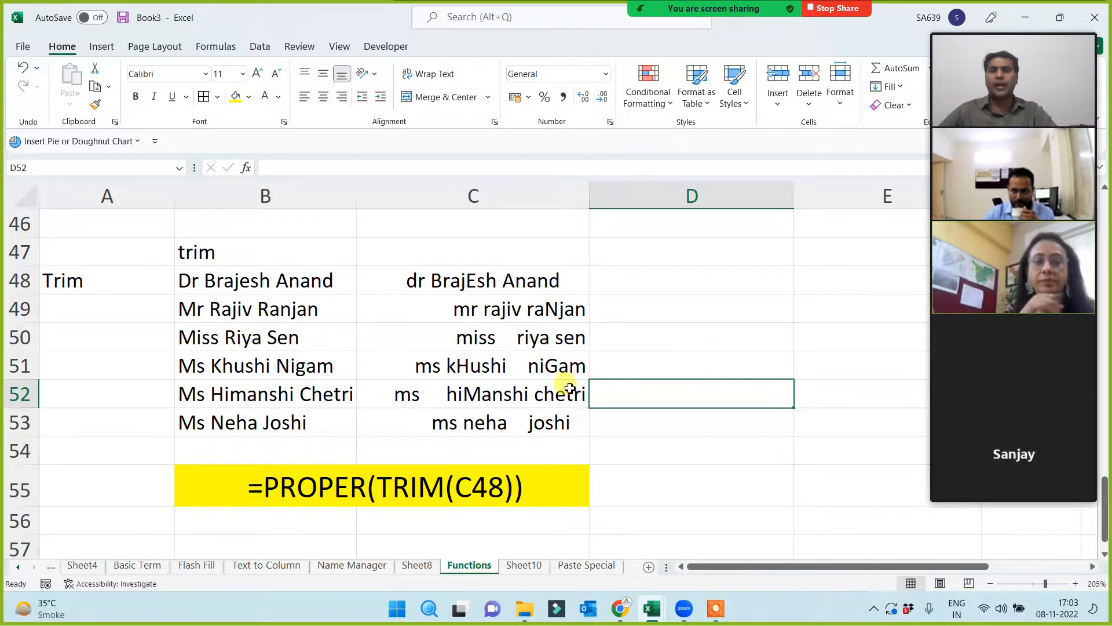
{"action": "scroll", "coordinate": [541, 393], "scroll_direction": "down", "scroll_amount": 5}
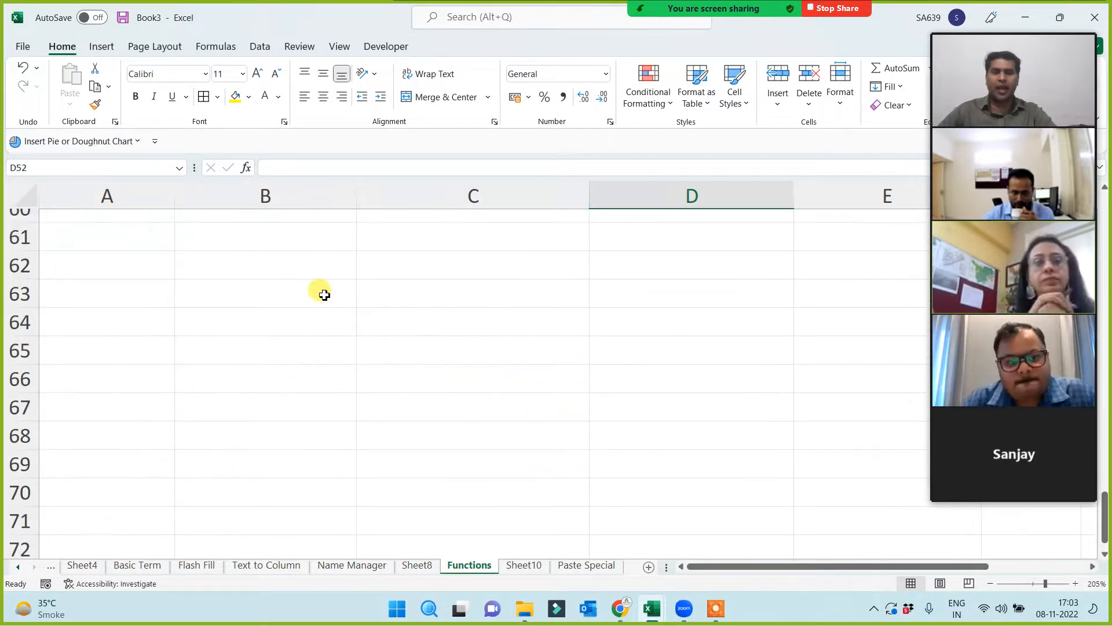
{"action": "left_click", "coordinate": [289, 285]}
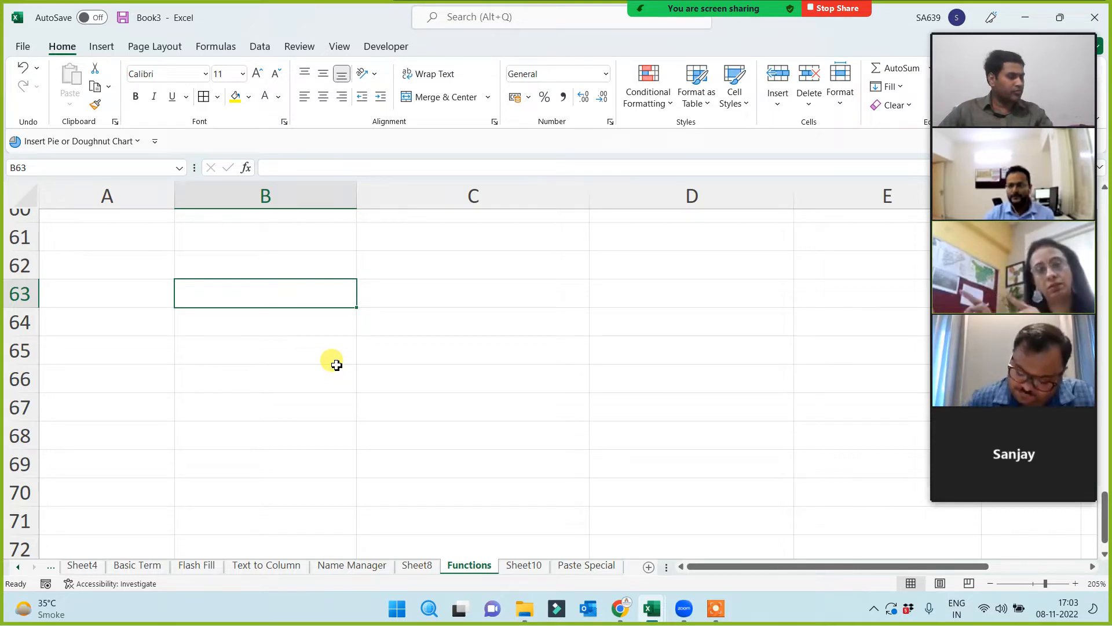
{"action": "type", "text": "="}
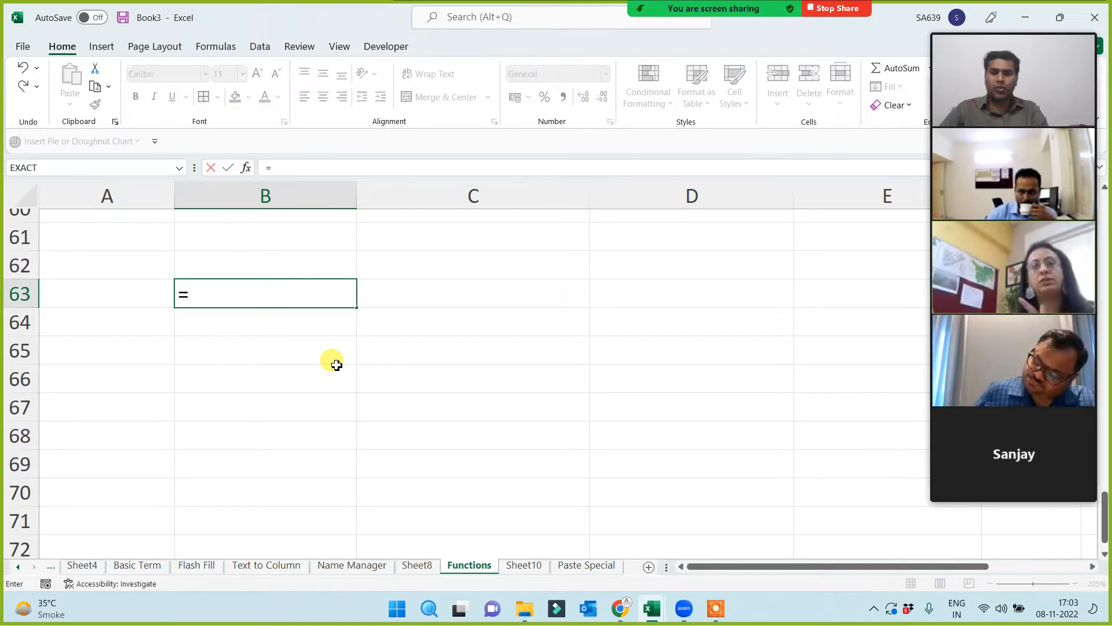
{"action": "type", "text": "rand"}
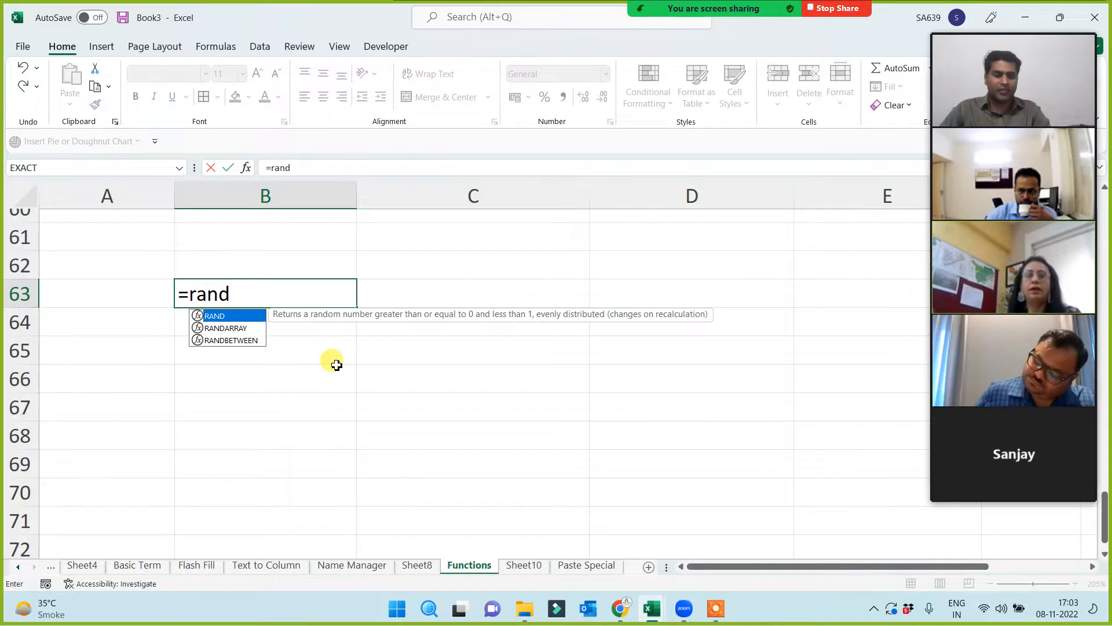
{"action": "key", "text": "Down"}
{"action": "key", "text": "Down"}
{"action": "key", "text": "Tab"}
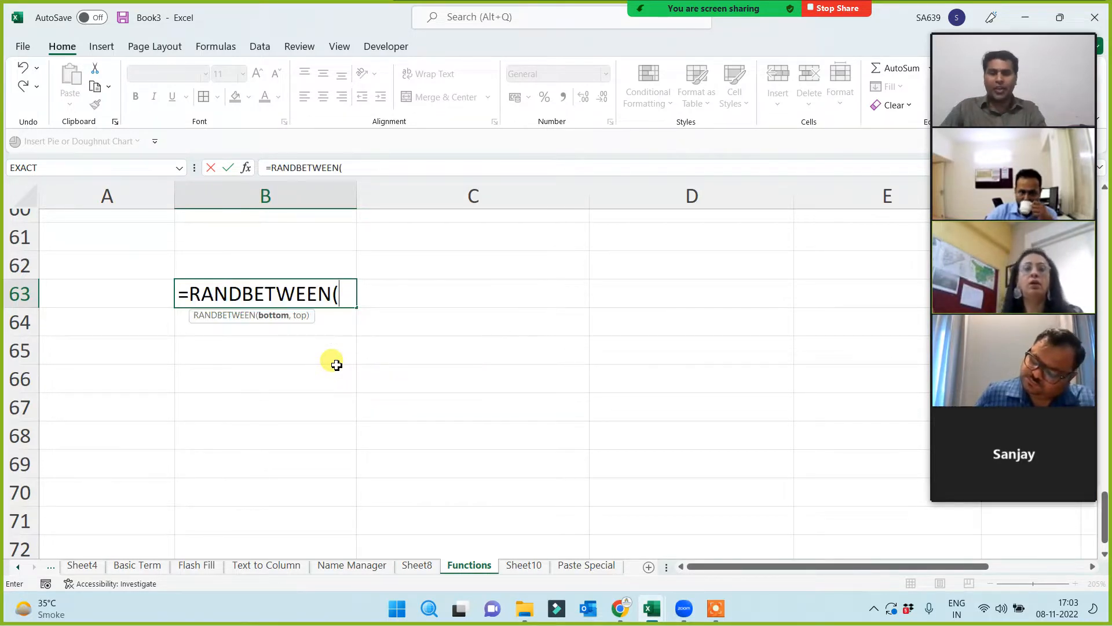
{"action": "type", "text": ")"}
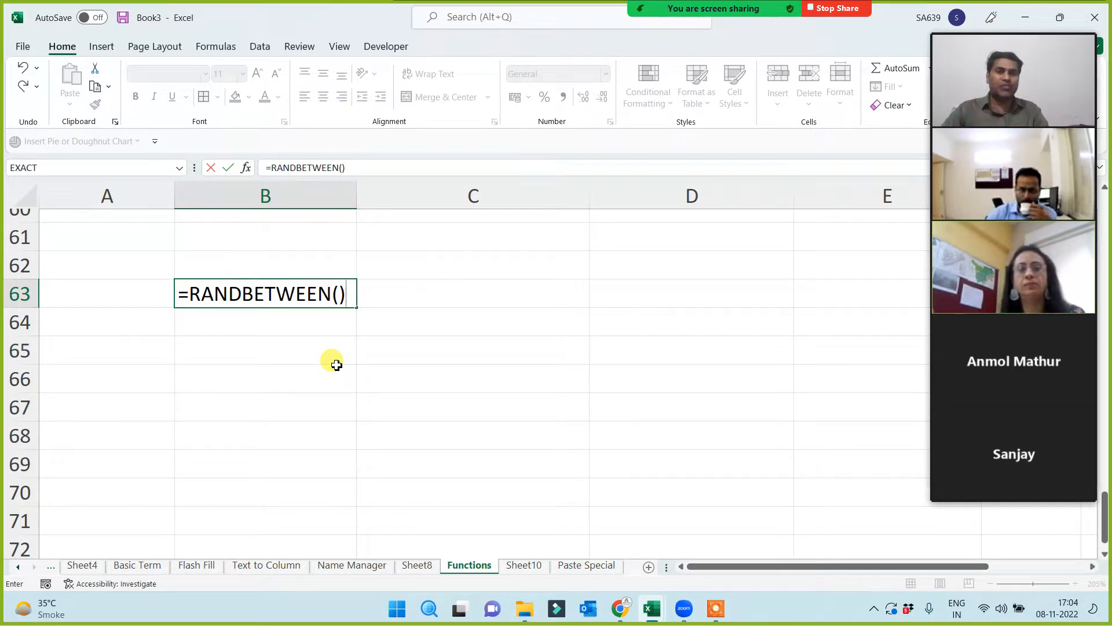
{"action": "key", "text": "Return"}
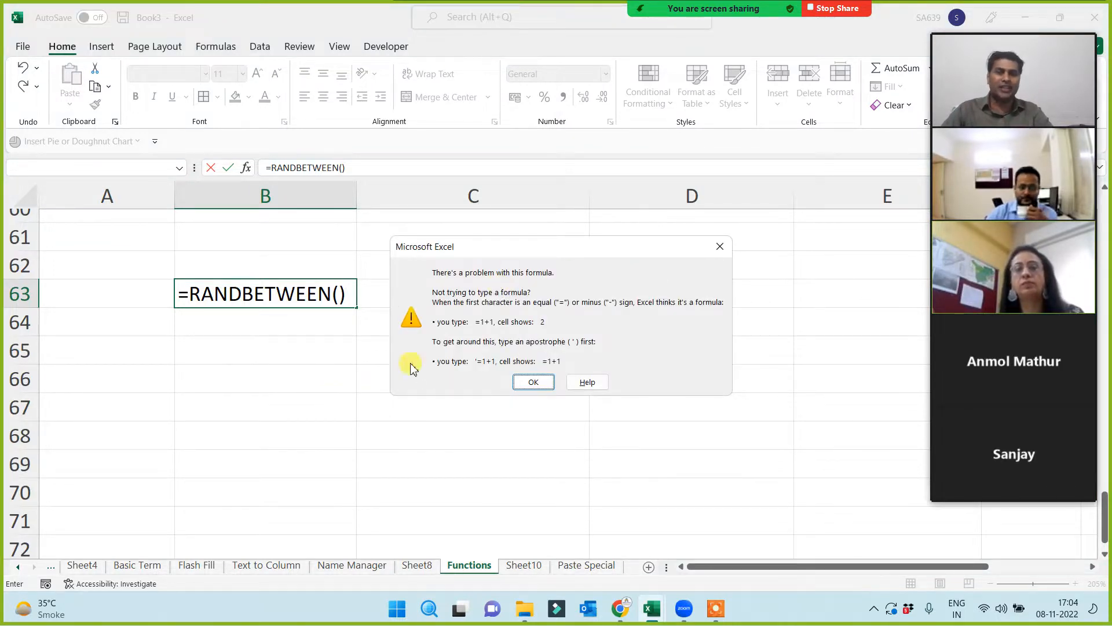
- Dismiss the formula error warning so B63 keeps the text, then move to cell B62
{"action": "left_click", "coordinate": [533, 381]}
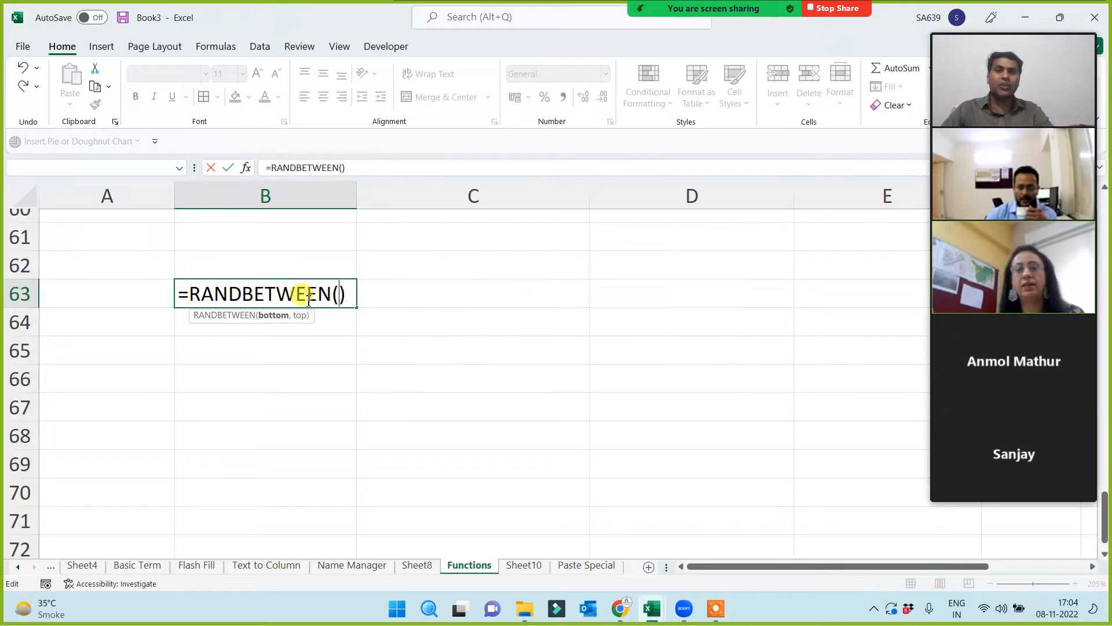
{"action": "left_click", "coordinate": [179, 293]}
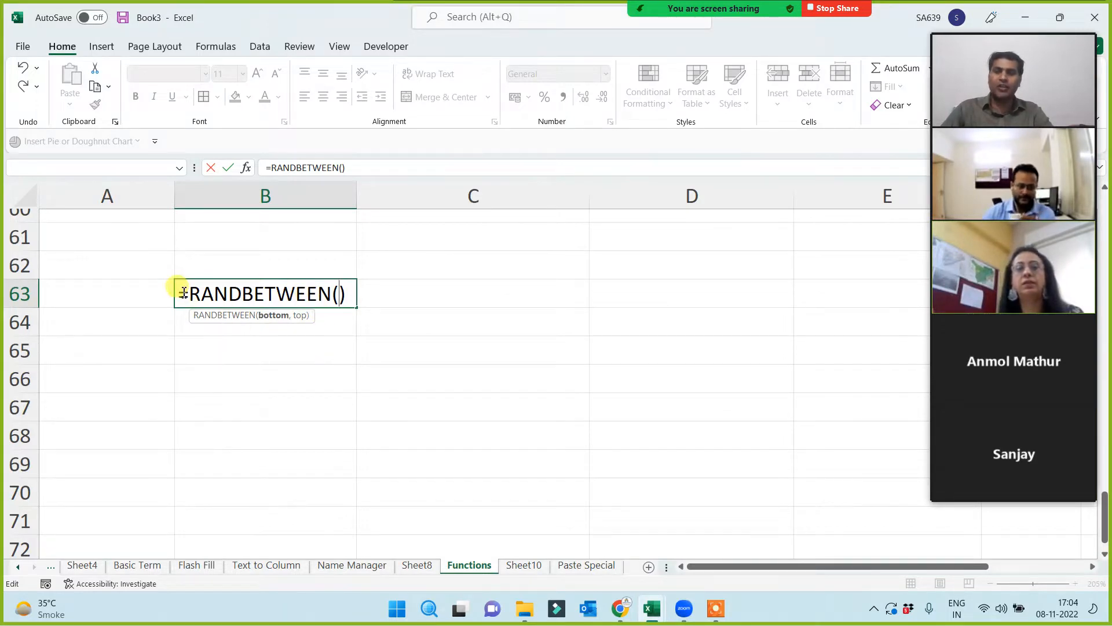
{"action": "left_click", "coordinate": [233, 268]}
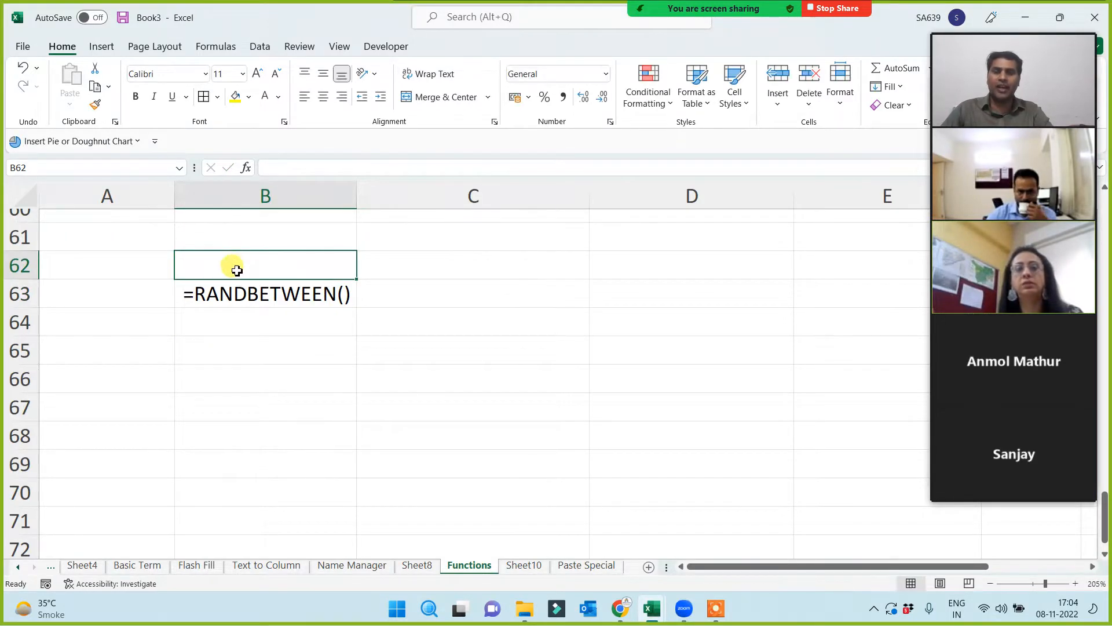
- Label the row 'rand' and enter =RAND() in C62
{"action": "type", "text": "rand"}
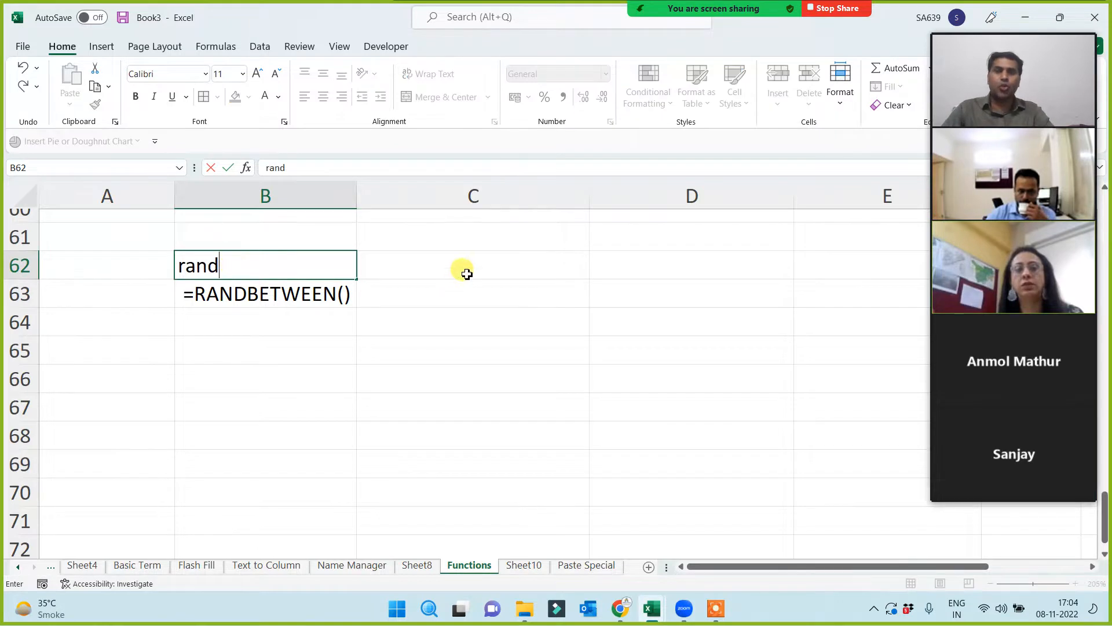
{"action": "left_click", "coordinate": [465, 271]}
{"action": "type", "text": "=rand"}
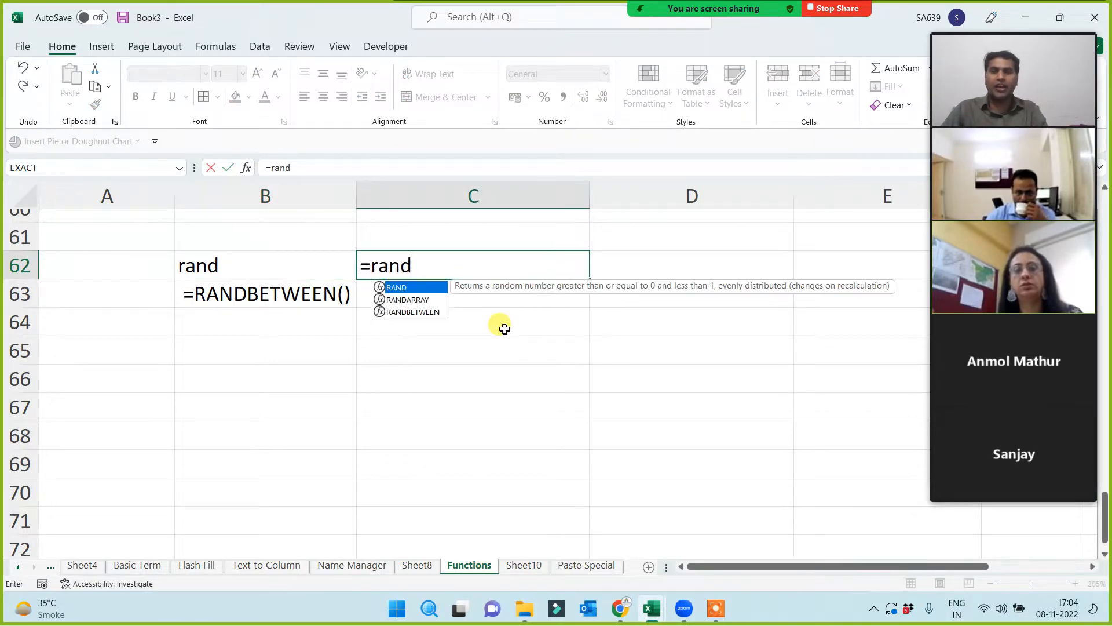
{"action": "type", "text": "()"}
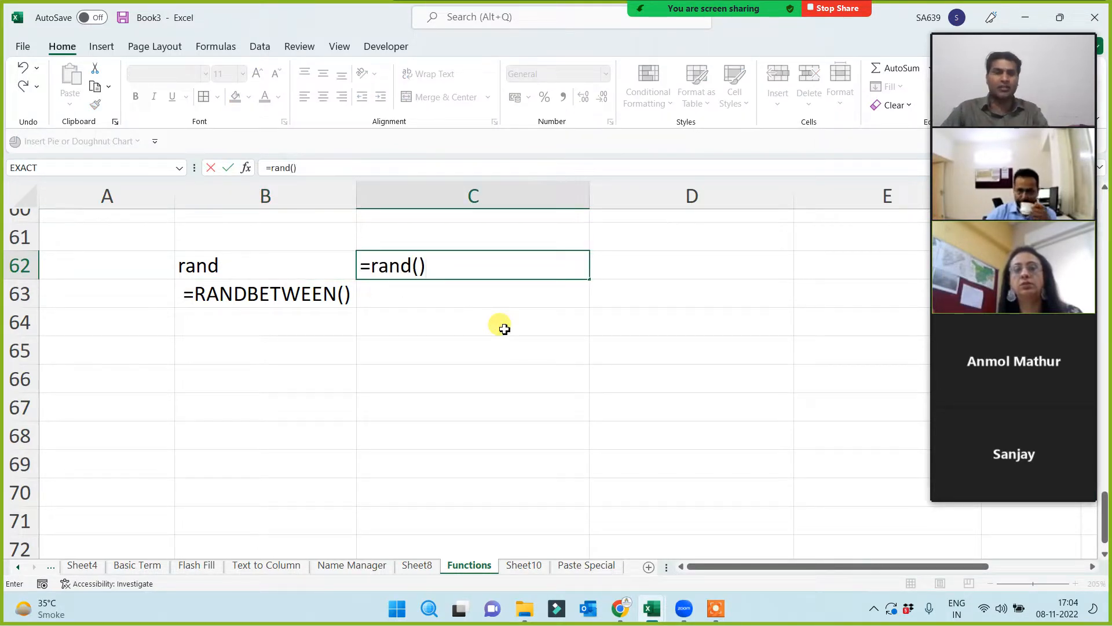
{"action": "key", "text": "Return"}
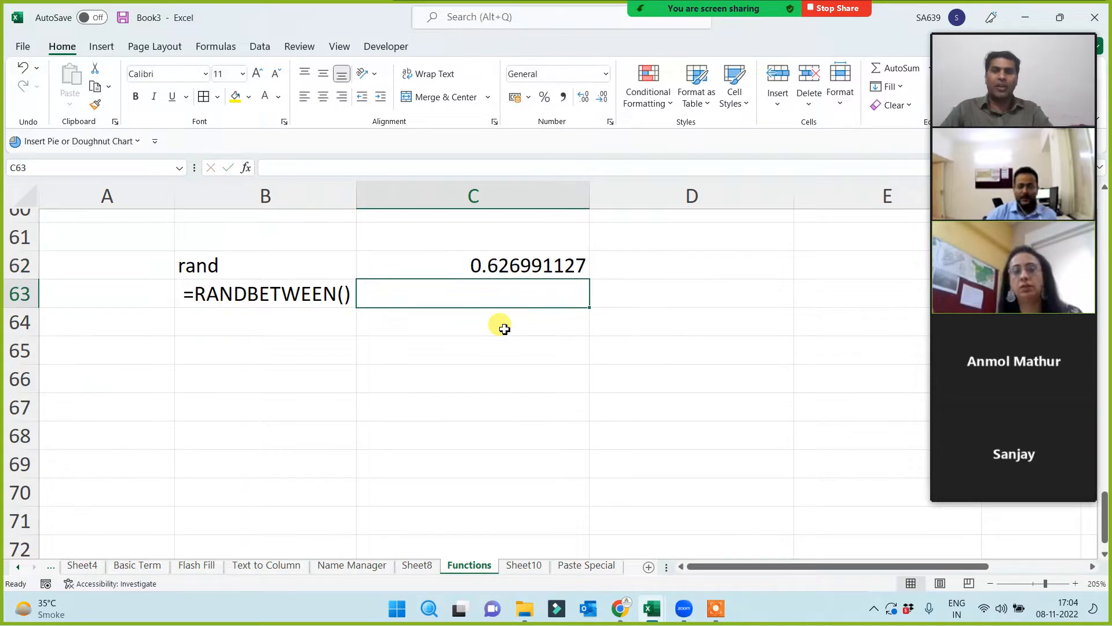
- Enter =RANDBETWEEN(1000,5000) in B65 and fill it down to B70
{"action": "left_click", "coordinate": [251, 360]}
{"action": "type", "text": "=rand"}
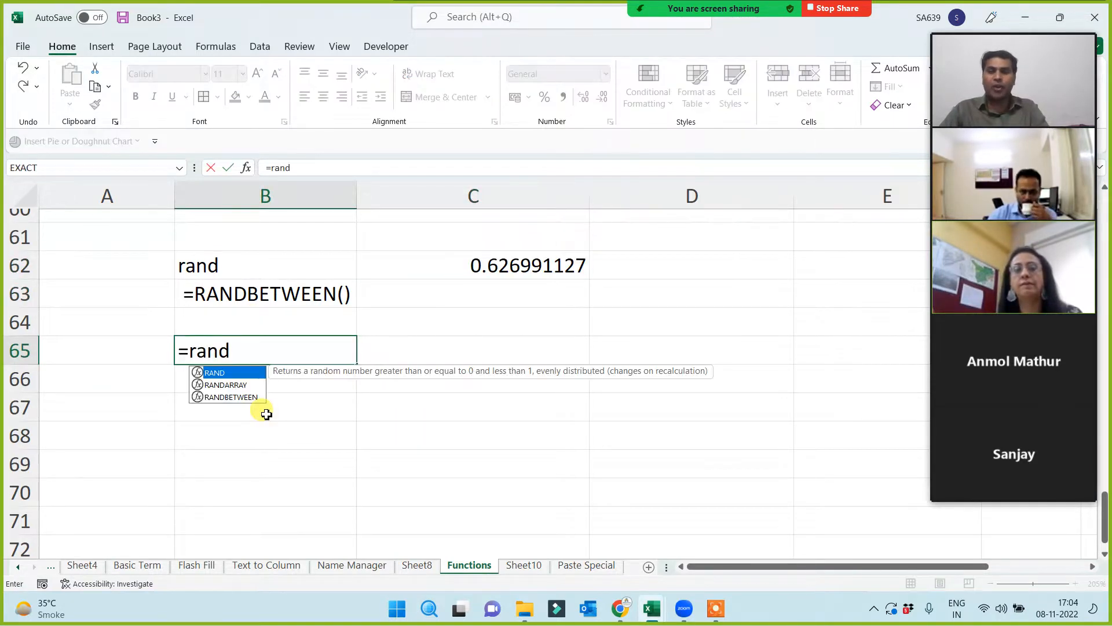
{"action": "key", "text": "Down"}
{"action": "key", "text": "Down"}
{"action": "key", "text": "Tab"}
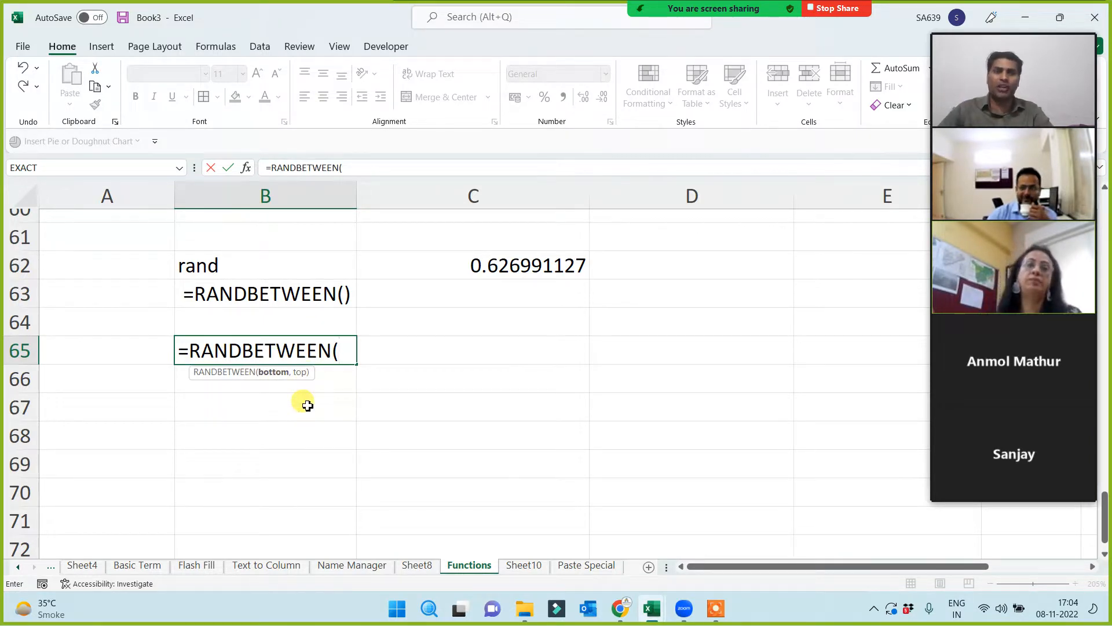
{"action": "type", "text": "1000"}
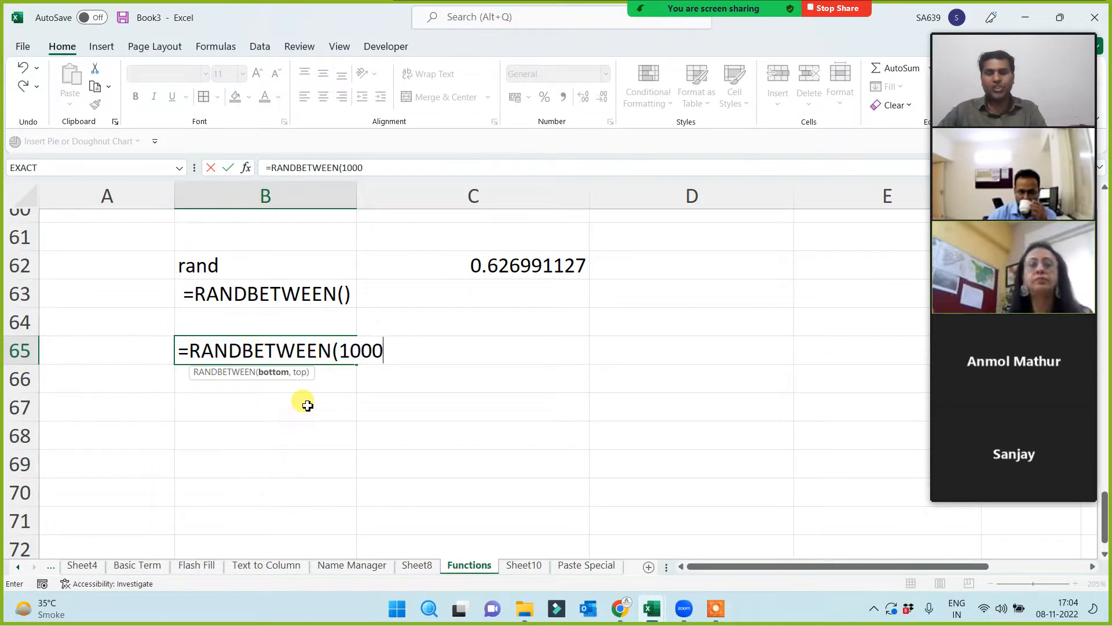
{"action": "type", "text": ","}
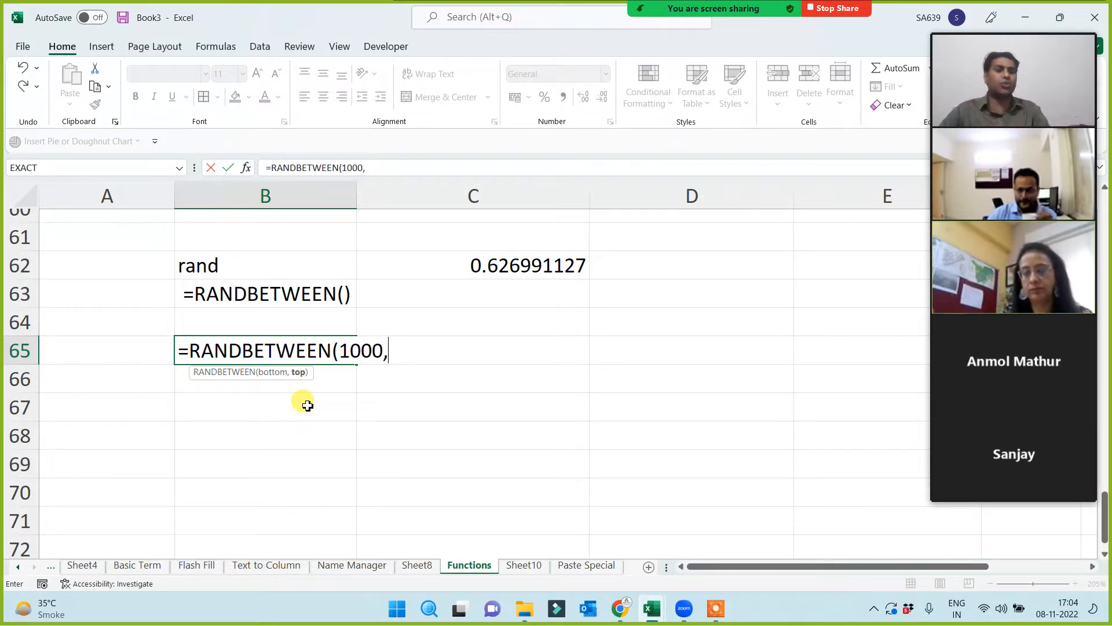
{"action": "type", "text": "5000"}
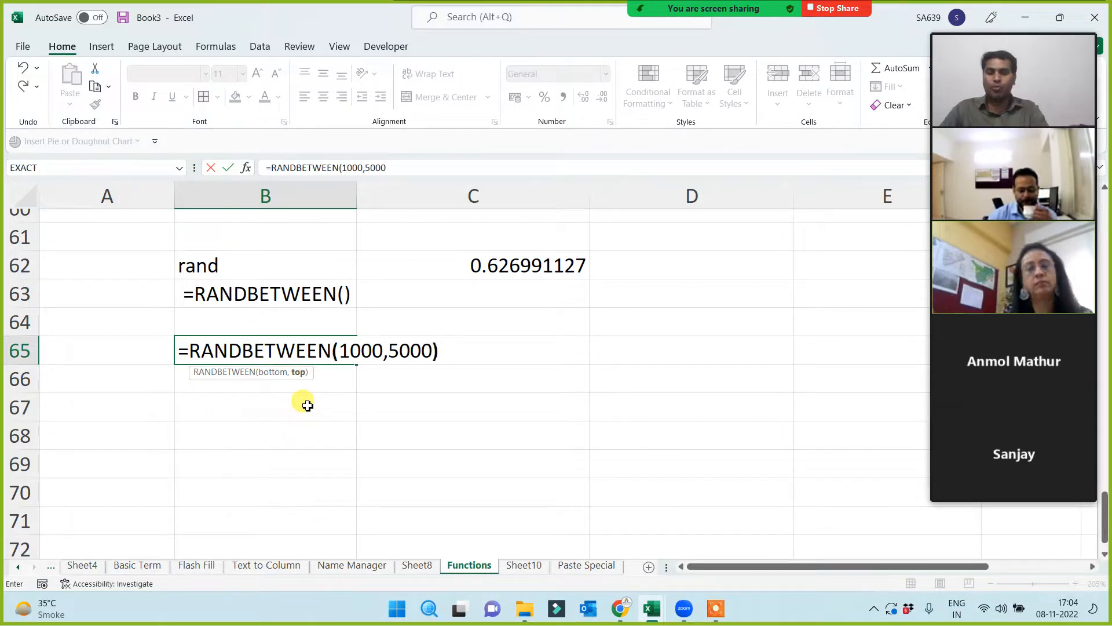
{"action": "type", "text": ")"}
{"action": "key", "text": "Return"}
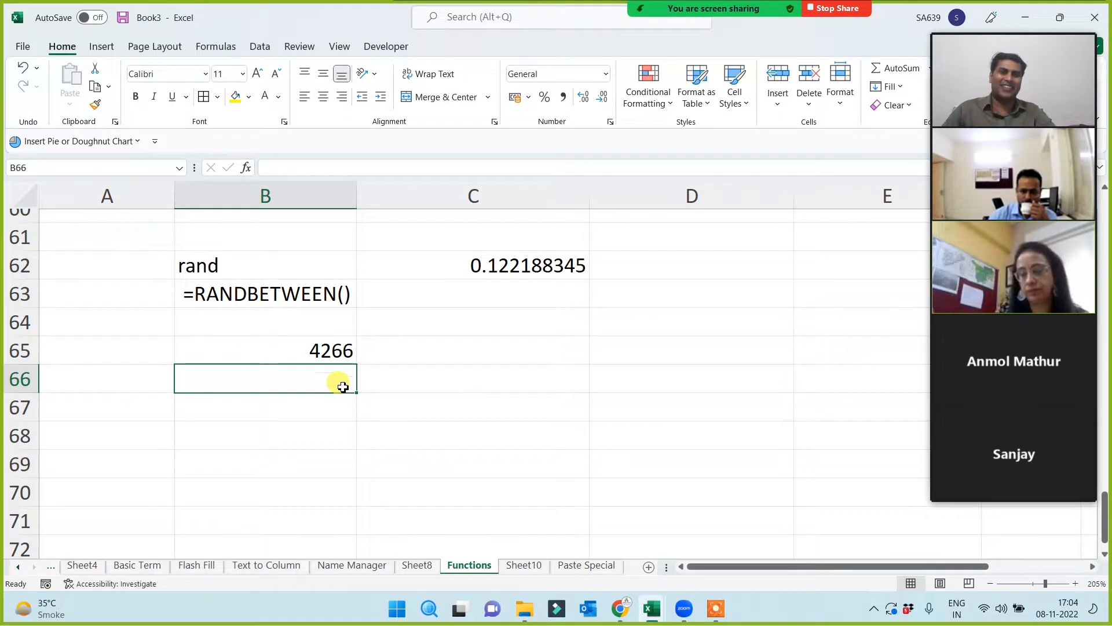
{"action": "left_click", "coordinate": [320, 350]}
{"action": "left_click_drag", "start_coordinate": [358, 374], "coordinate": [435, 487]}
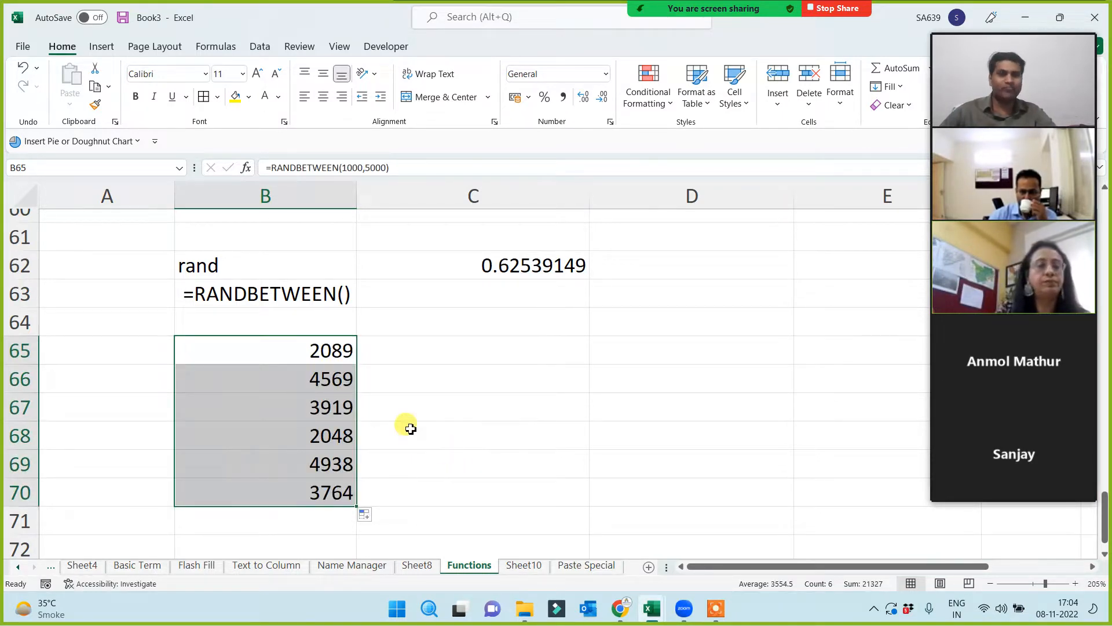
- Clear all the trial cells in B62:C71
{"action": "left_click_drag", "start_coordinate": [184, 256], "coordinate": [532, 507]}
{"action": "key", "text": "Delete"}
{"action": "left_click", "coordinate": [523, 406]}
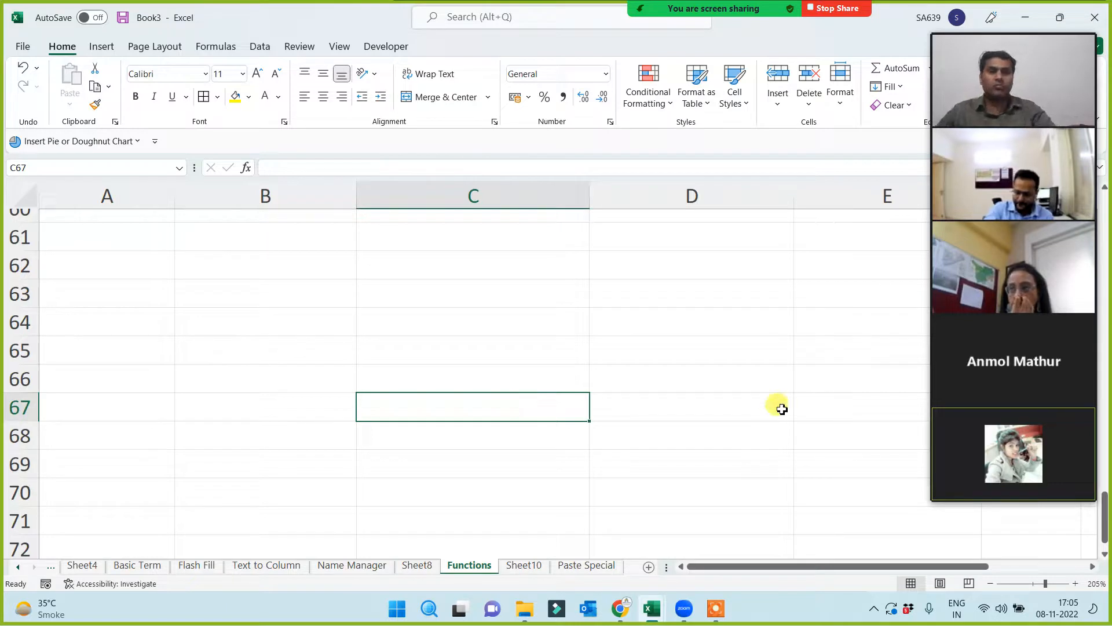
- Scroll back up the Functions sheet and switch to the Name Manager sheet
{"action": "mouse_move", "coordinate": [991, 55]}
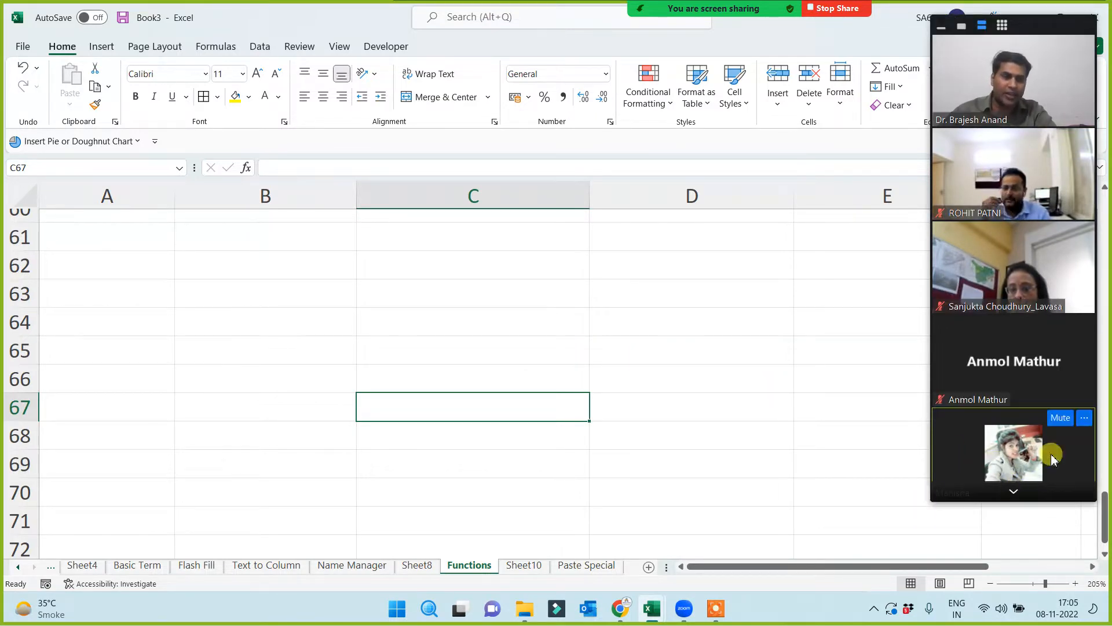
{"action": "left_click", "coordinate": [963, 27]}
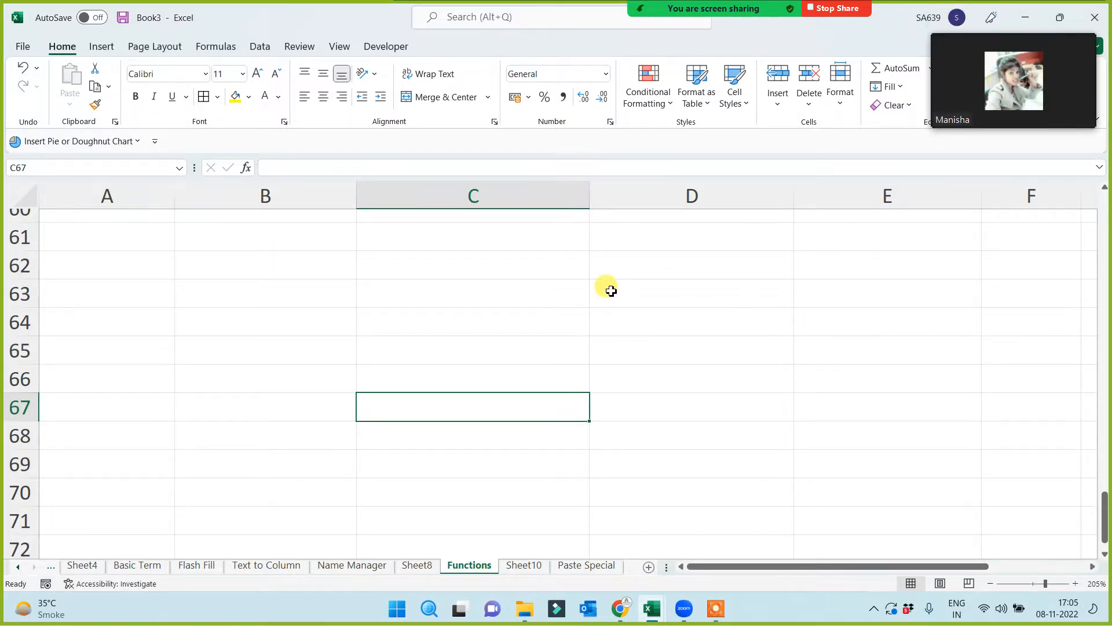
{"action": "scroll", "coordinate": [502, 326], "scroll_direction": "up", "scroll_amount": 2}
{"action": "scroll", "coordinate": [503, 326], "scroll_direction": "up", "scroll_amount": 6}
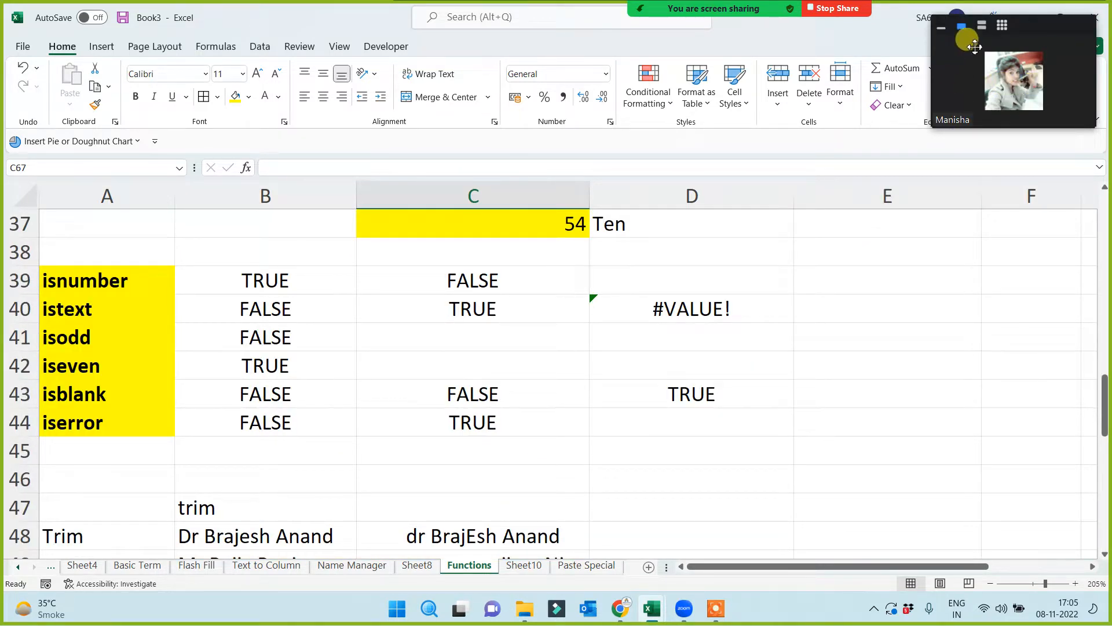
{"action": "left_click", "coordinate": [984, 27]}
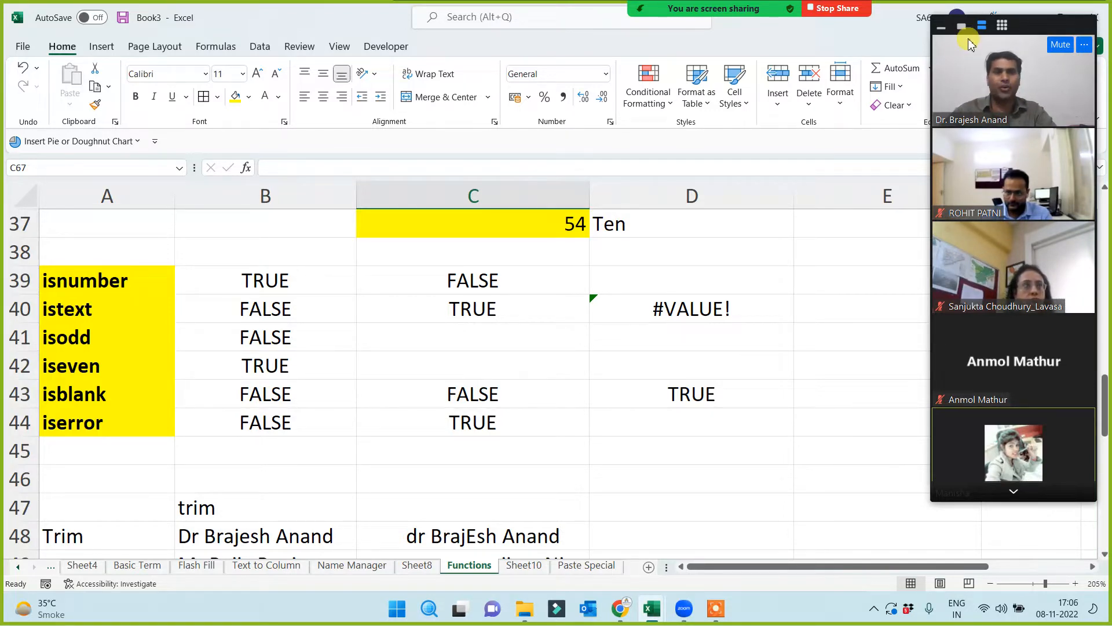
{"action": "left_click", "coordinate": [963, 27]}
{"action": "left_click", "coordinate": [814, 371]}
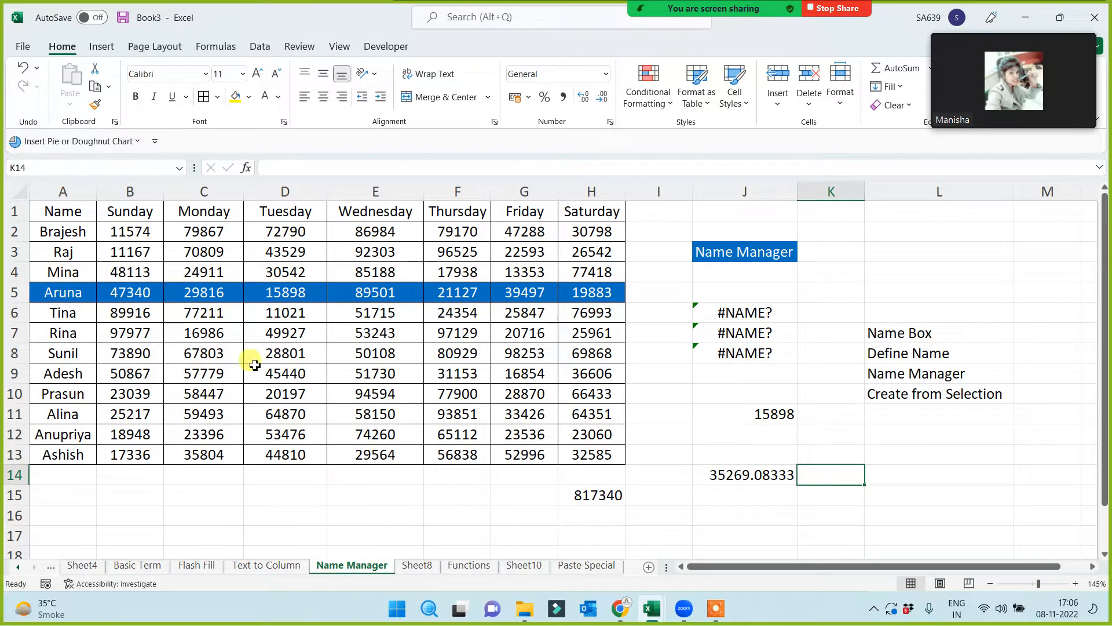
- Copy the Name and Sunday–Wednesday table in A1:E13
{"action": "left_click", "coordinate": [61, 212]}
{"action": "left_click_drag", "start_coordinate": [102, 241], "coordinate": [360, 456]}
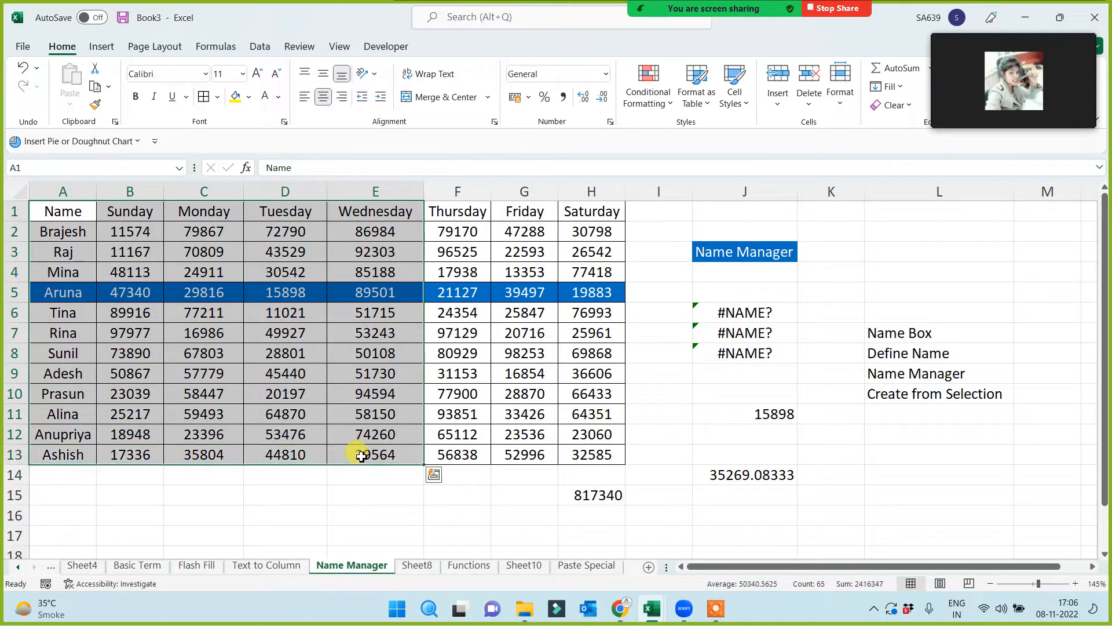
{"action": "key", "text": "ctrl+c"}
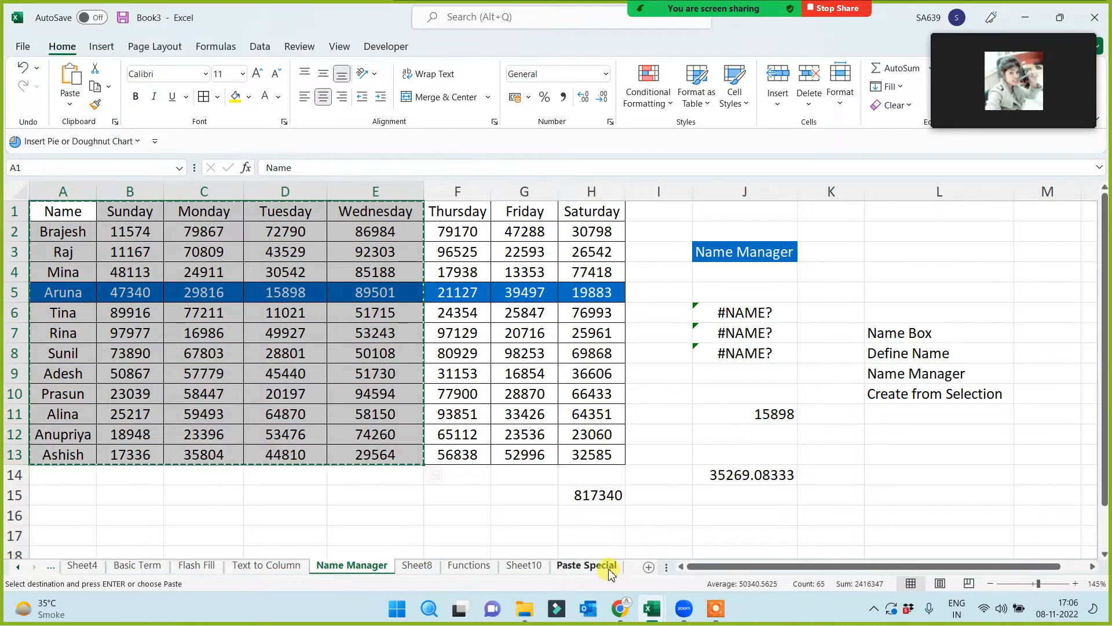
- Paste the table into A1 of a new Sheet12 and widen column E to fit Wednesday
{"action": "left_click", "coordinate": [609, 571]}
{"action": "left_click", "coordinate": [527, 566]}
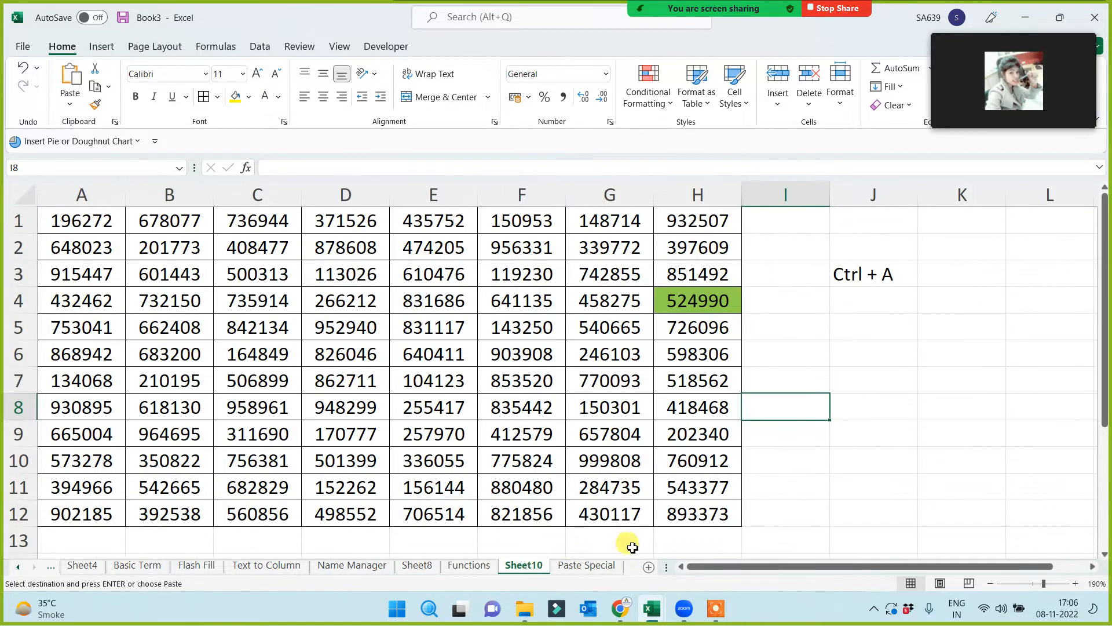
{"action": "scroll", "coordinate": [605, 476], "scroll_direction": "down", "scroll_amount": 1}
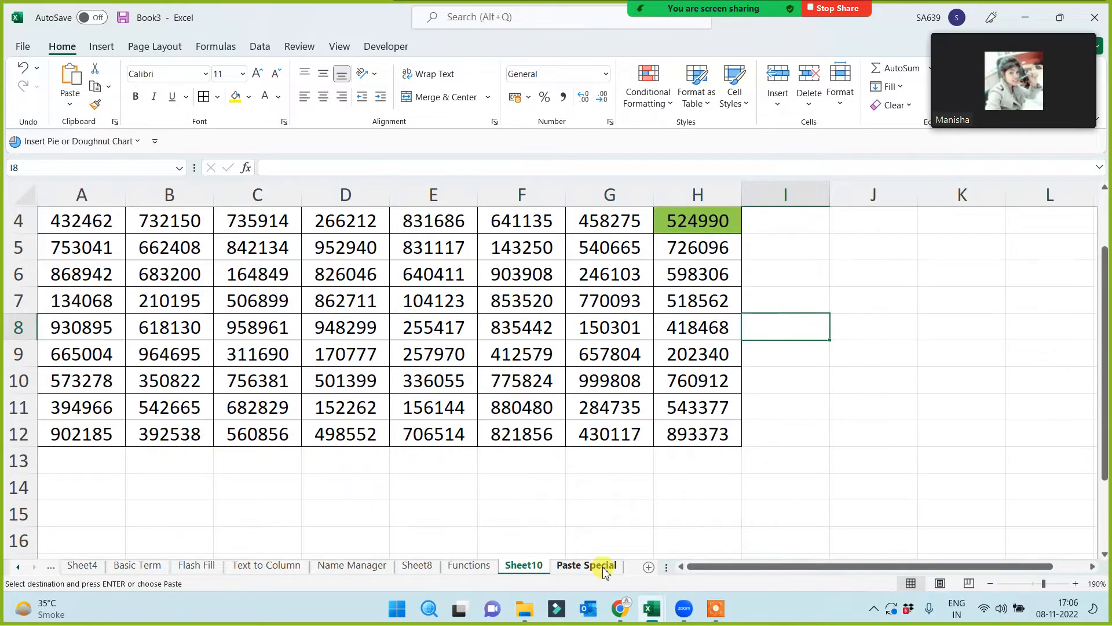
{"action": "left_click", "coordinate": [649, 567]}
{"action": "key", "text": "ctrl+v"}
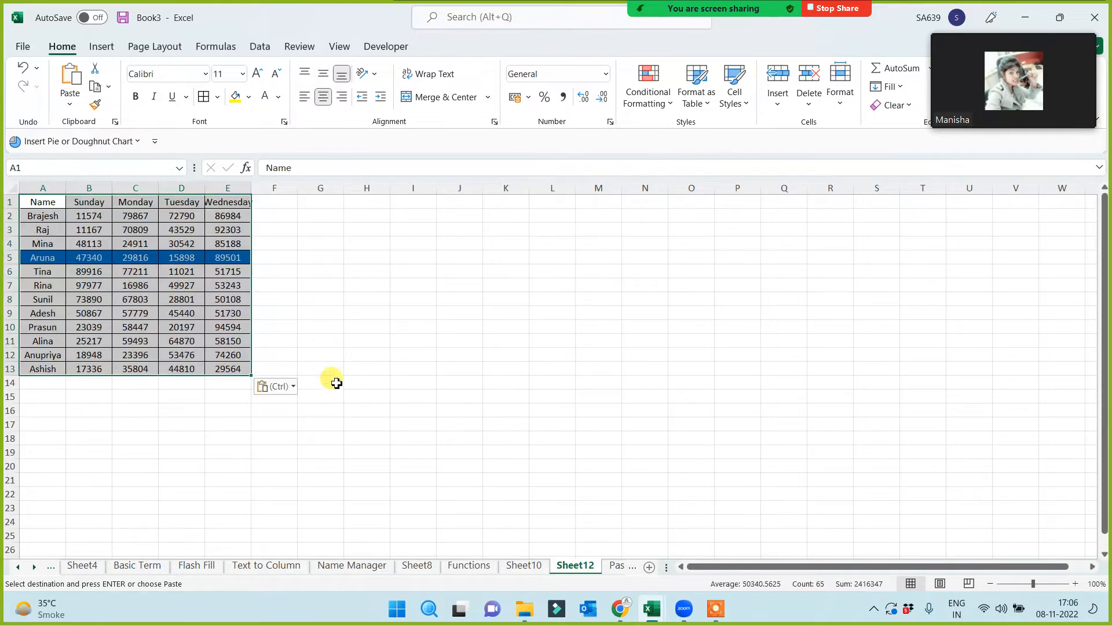
{"action": "scroll", "coordinate": [330, 380], "scroll_direction": "up", "scroll_amount": 3, "text": "ctrl"}
{"action": "left_click", "coordinate": [427, 363]}
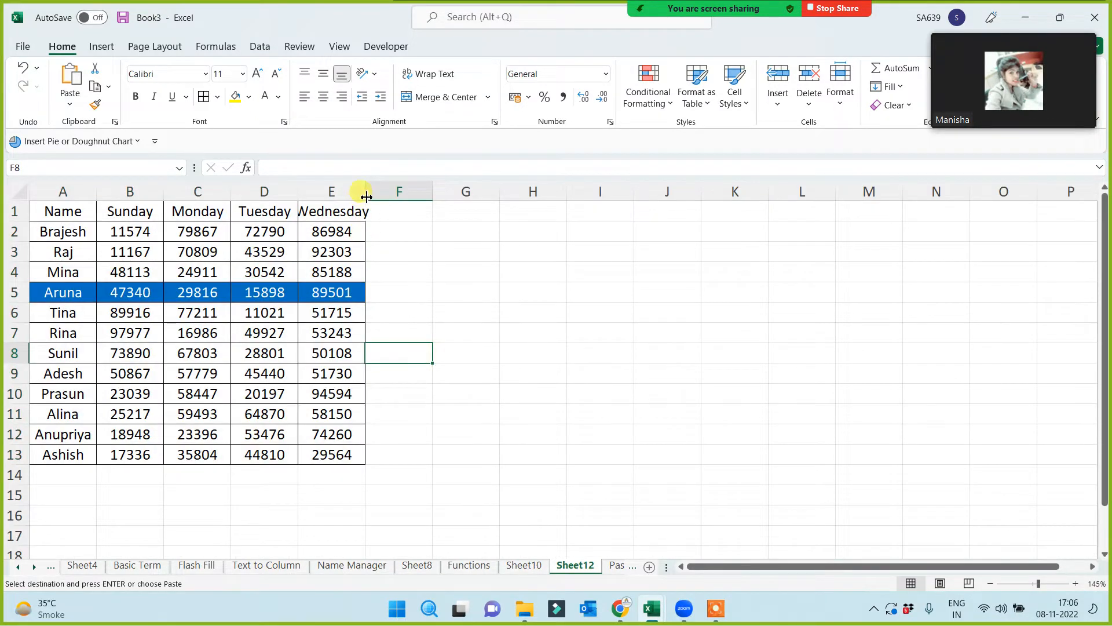
{"action": "left_click_drag", "start_coordinate": [367, 196], "coordinate": [394, 197]}
{"action": "left_click", "coordinate": [485, 313]}
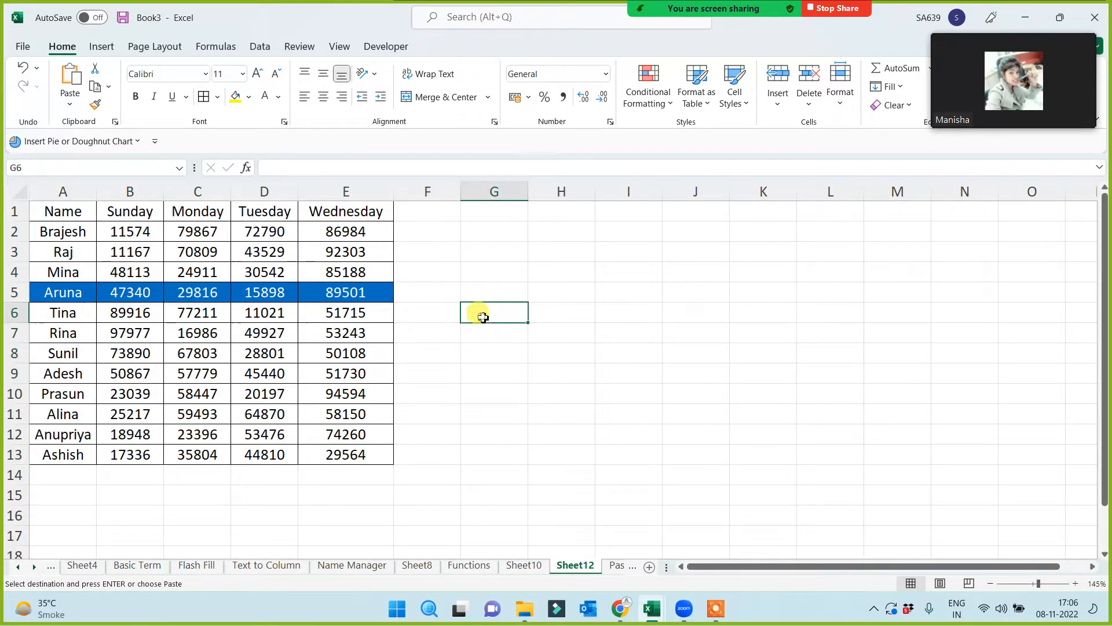
{"action": "left_click", "coordinate": [338, 255]}
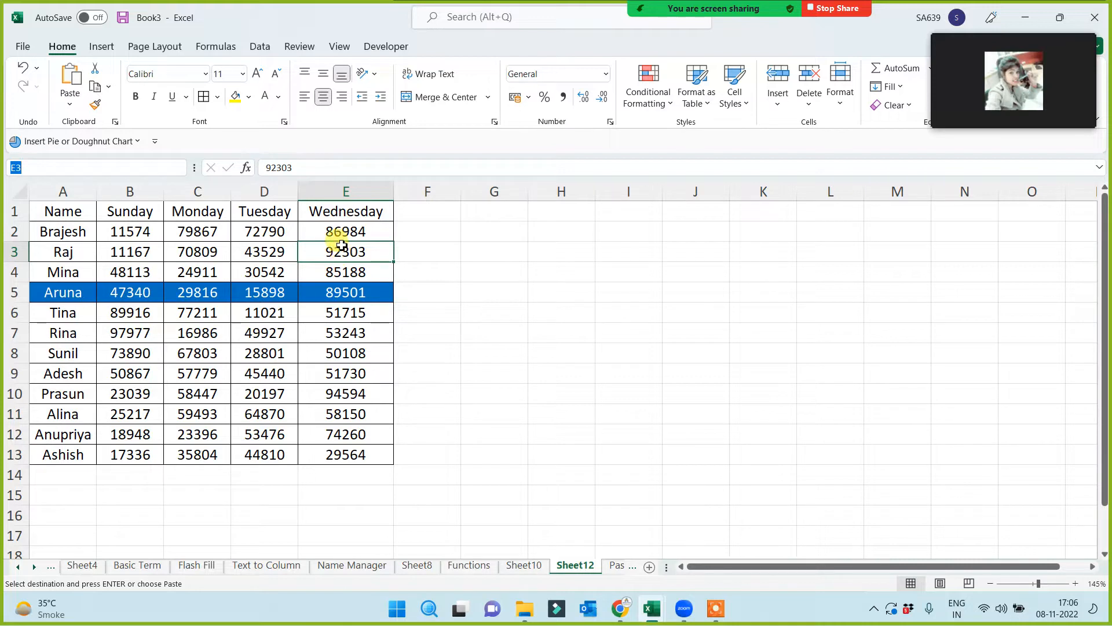
{"action": "left_click", "coordinate": [340, 214]}
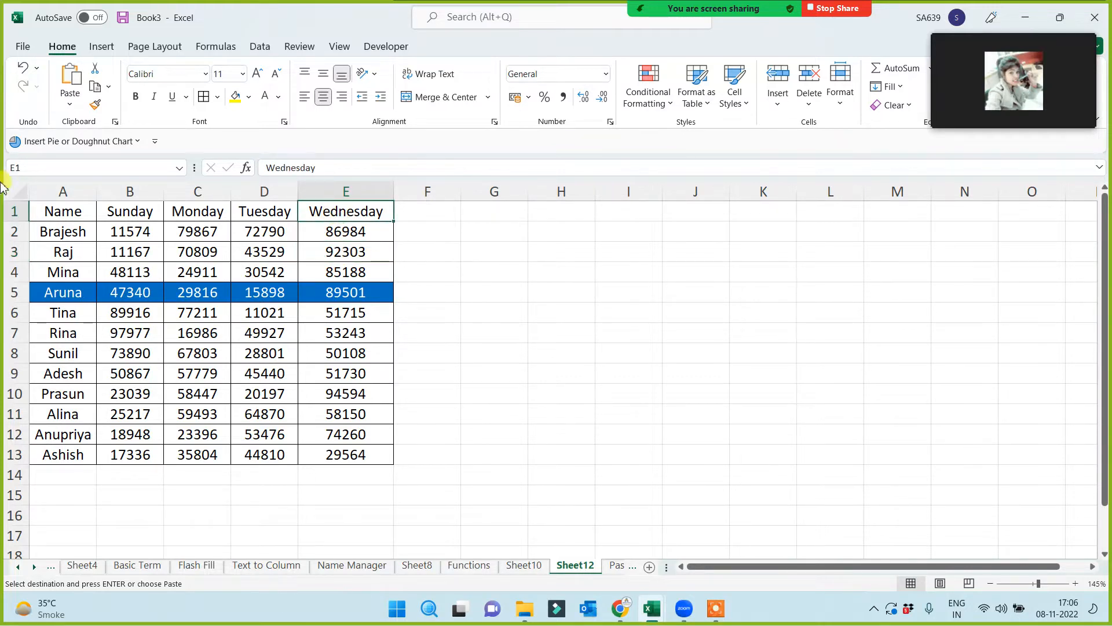
{"action": "left_click", "coordinate": [72, 214]}
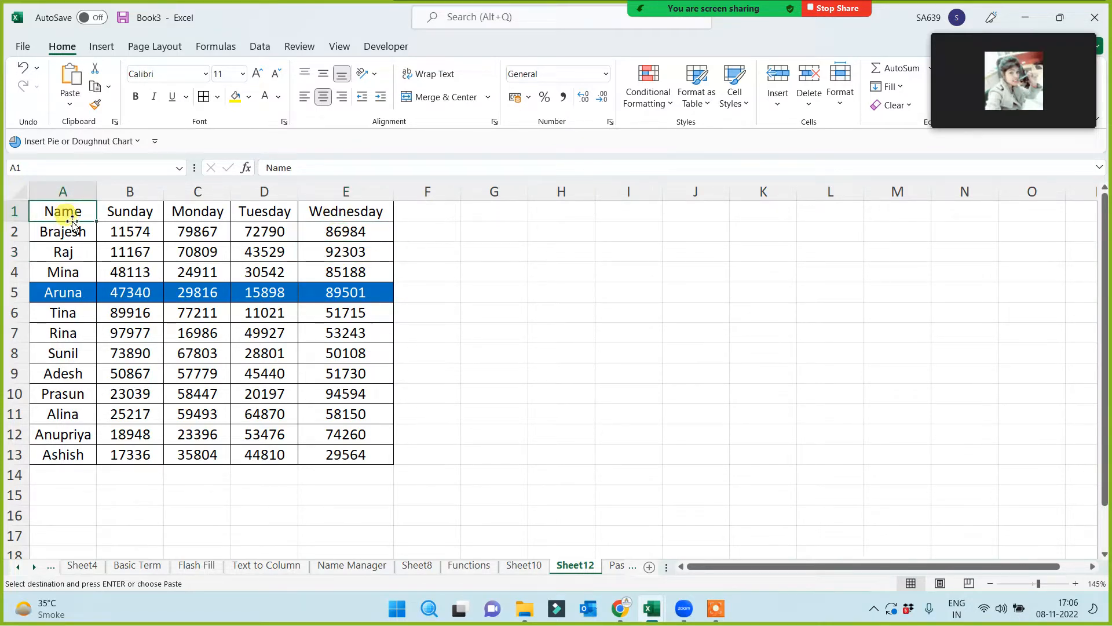
{"action": "left_click", "coordinate": [124, 209]}
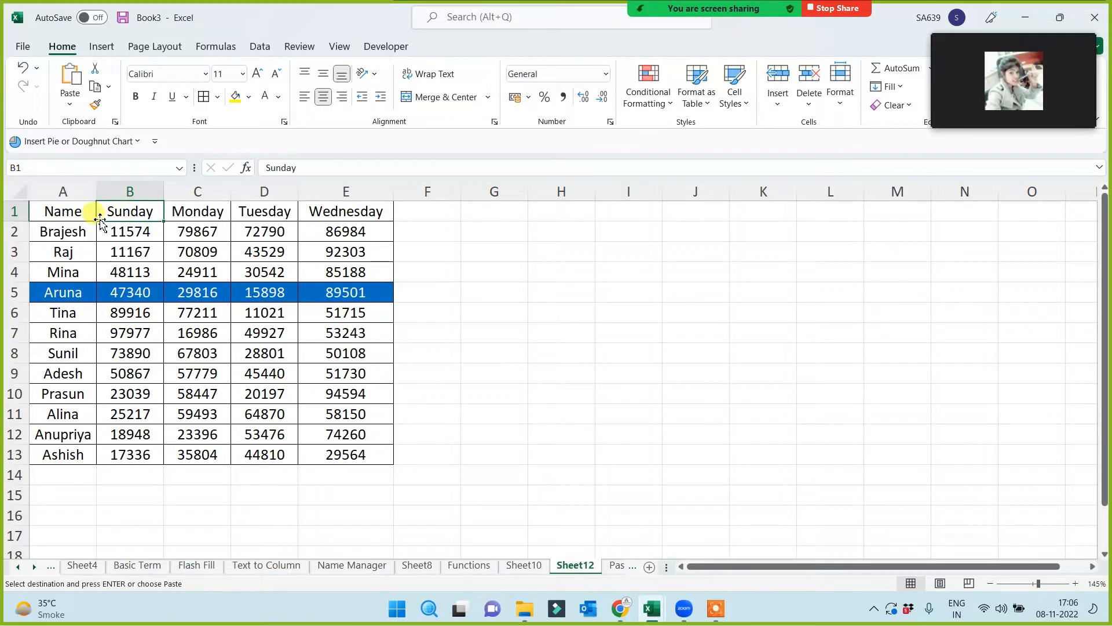
{"action": "left_click", "coordinate": [186, 211]}
{"action": "left_click", "coordinate": [189, 355]}
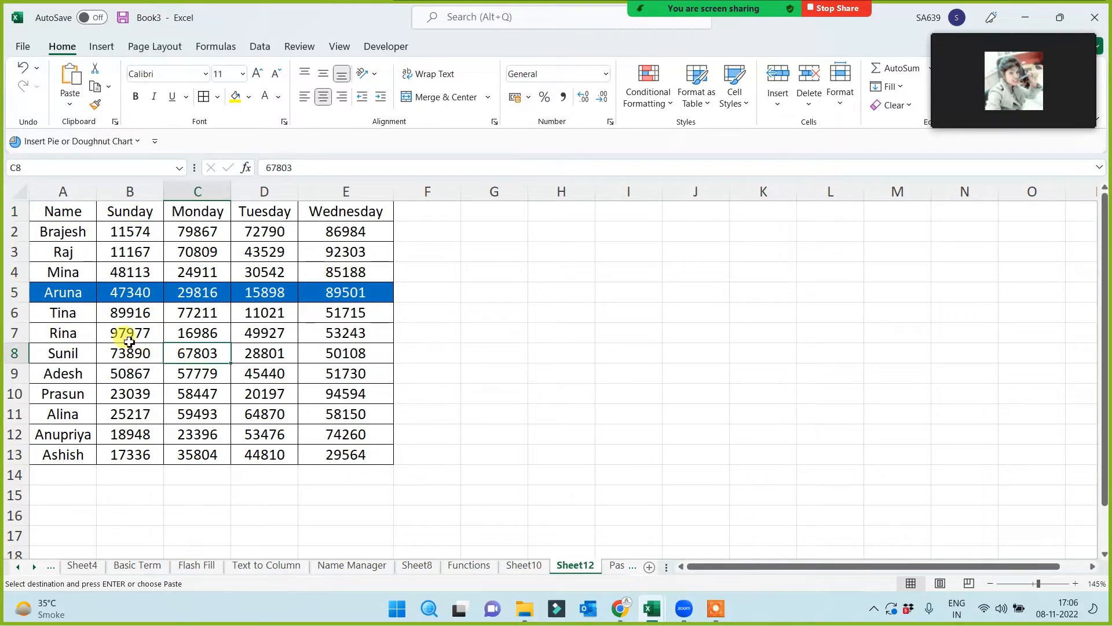
{"action": "left_click_drag", "start_coordinate": [363, 209], "coordinate": [361, 459]}
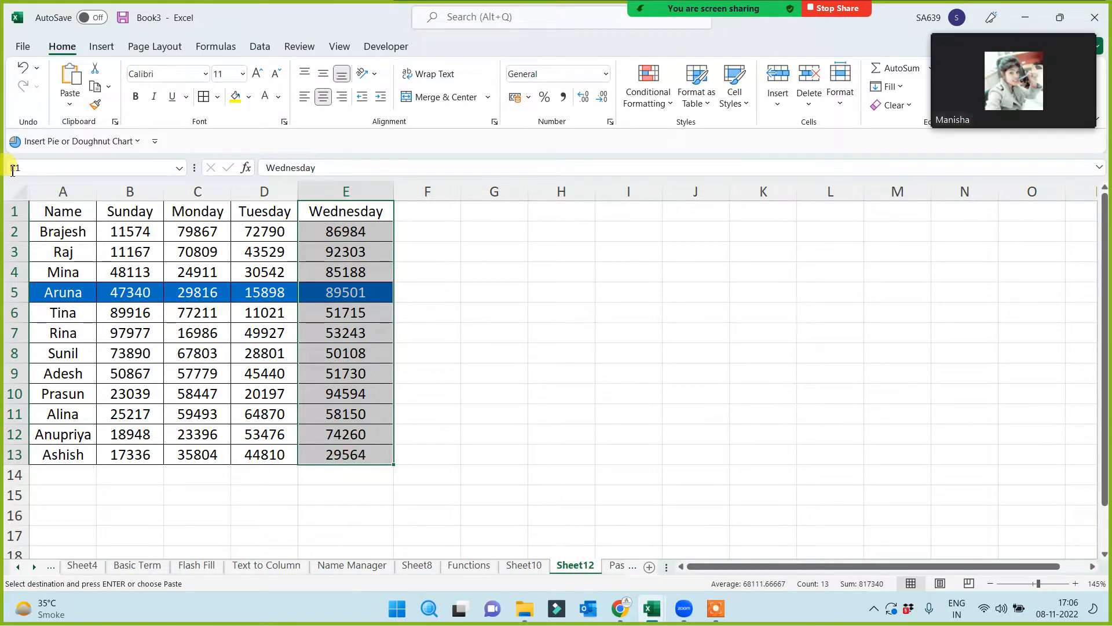
{"action": "left_click_drag", "start_coordinate": [192, 211], "coordinate": [189, 455]}
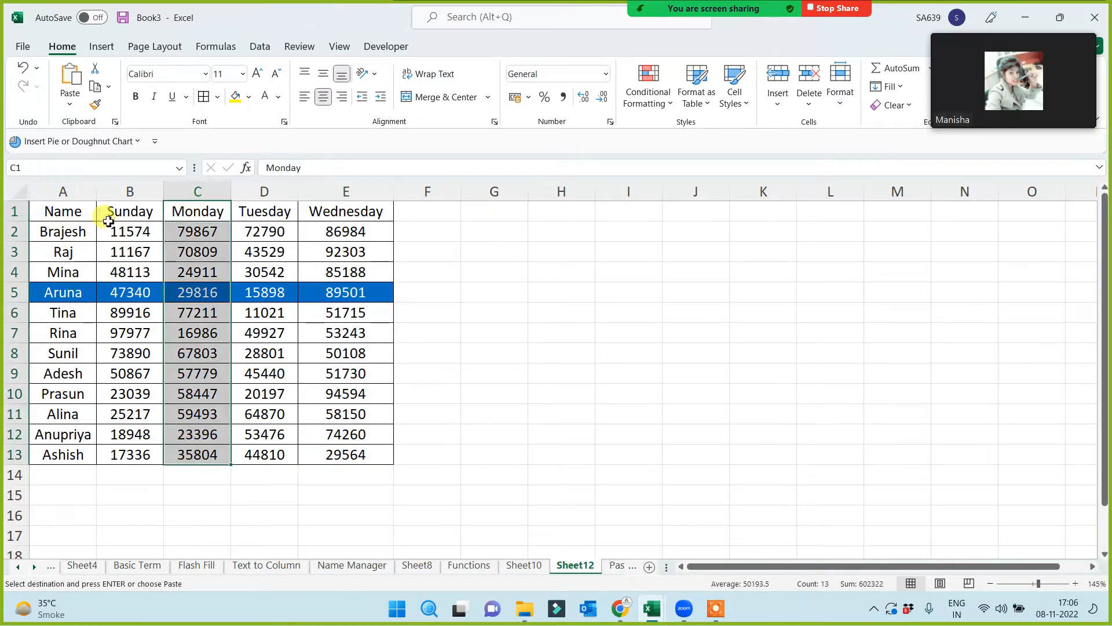
{"action": "left_click_drag", "start_coordinate": [110, 211], "coordinate": [114, 452]}
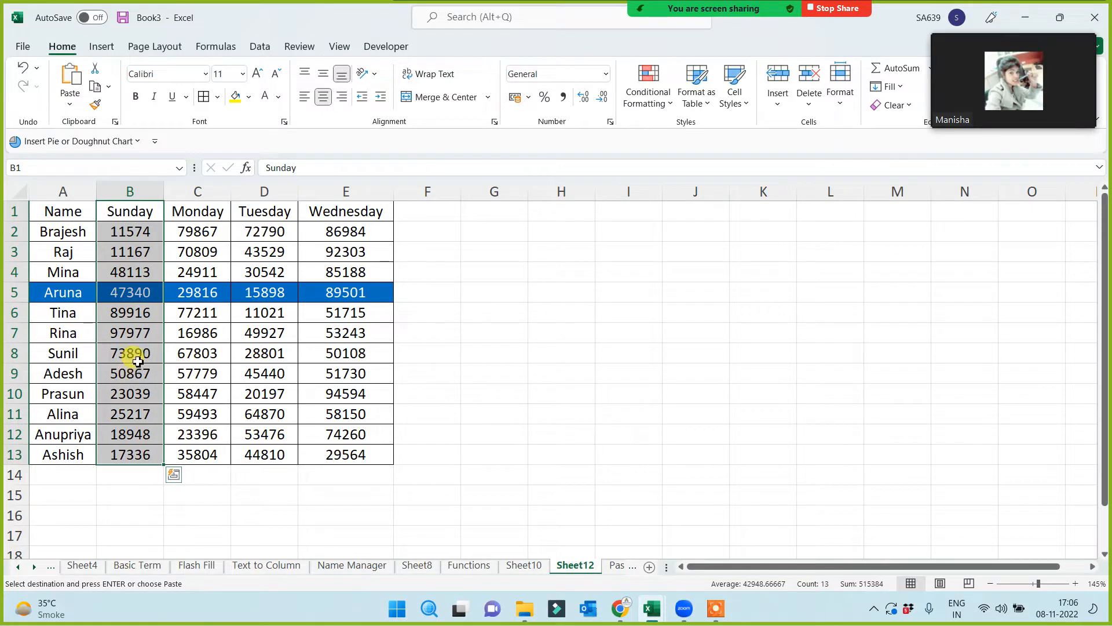
{"action": "left_click", "coordinate": [507, 360]}
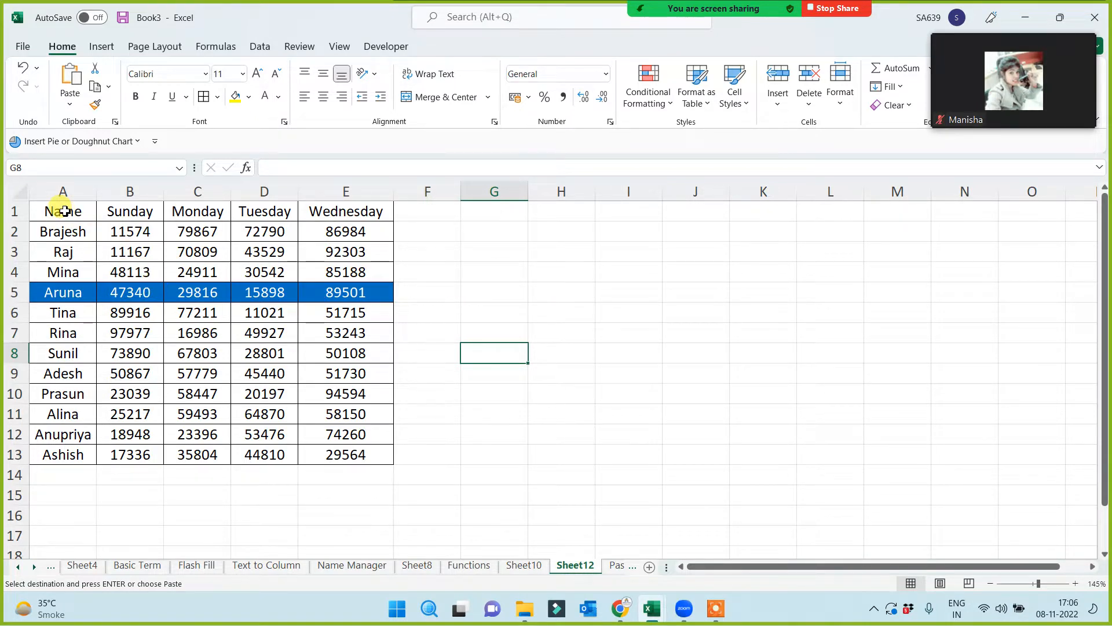
{"action": "left_click_drag", "start_coordinate": [64, 211], "coordinate": [60, 465]}
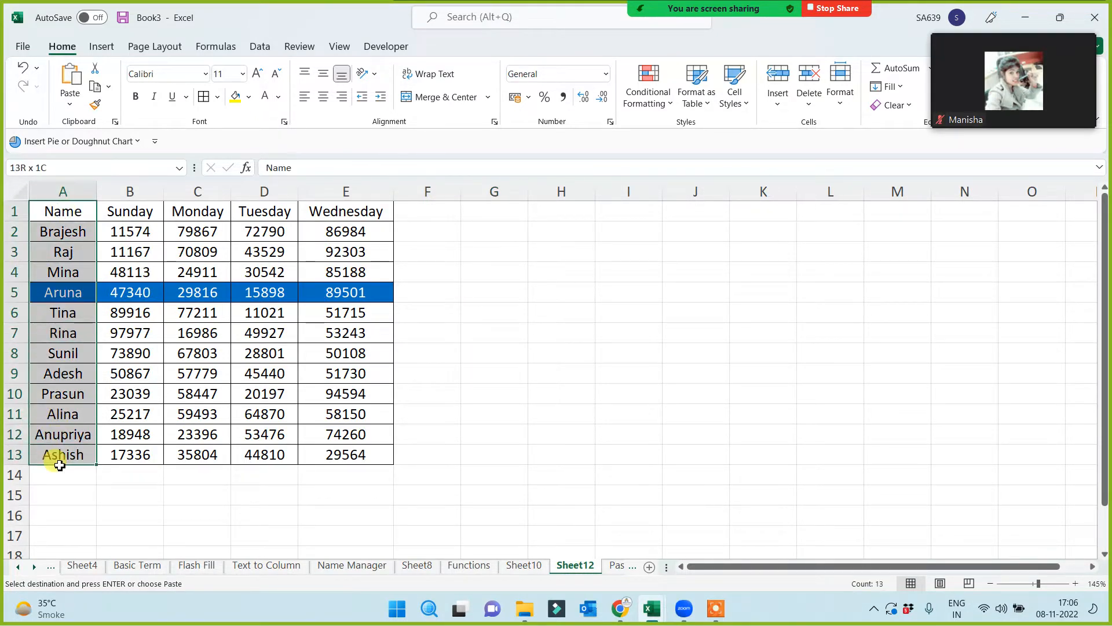
{"action": "left_click", "coordinate": [445, 308]}
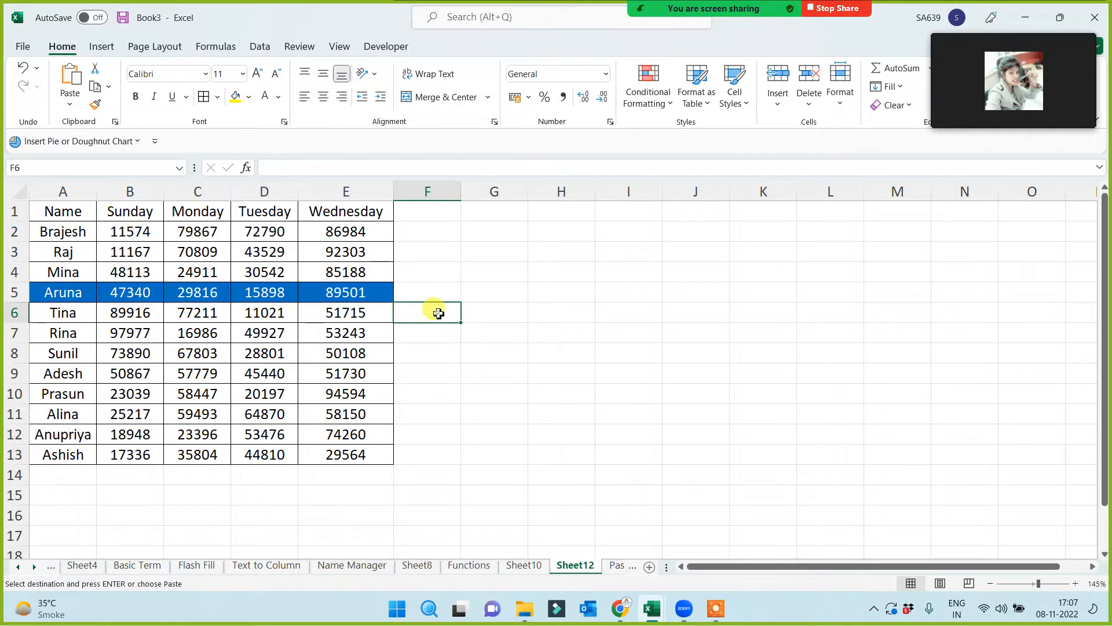
- Name the Monday column C1:C13 through the Name Box, then pick H5
{"action": "left_click_drag", "start_coordinate": [202, 212], "coordinate": [200, 456]}
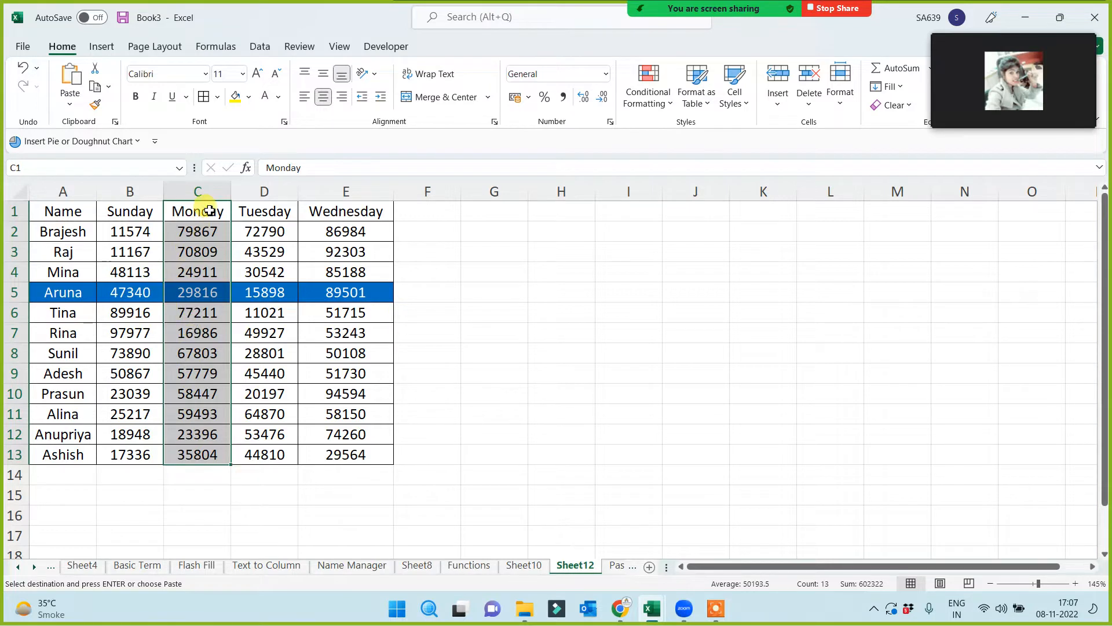
{"action": "left_click_drag", "start_coordinate": [198, 211], "coordinate": [195, 455]}
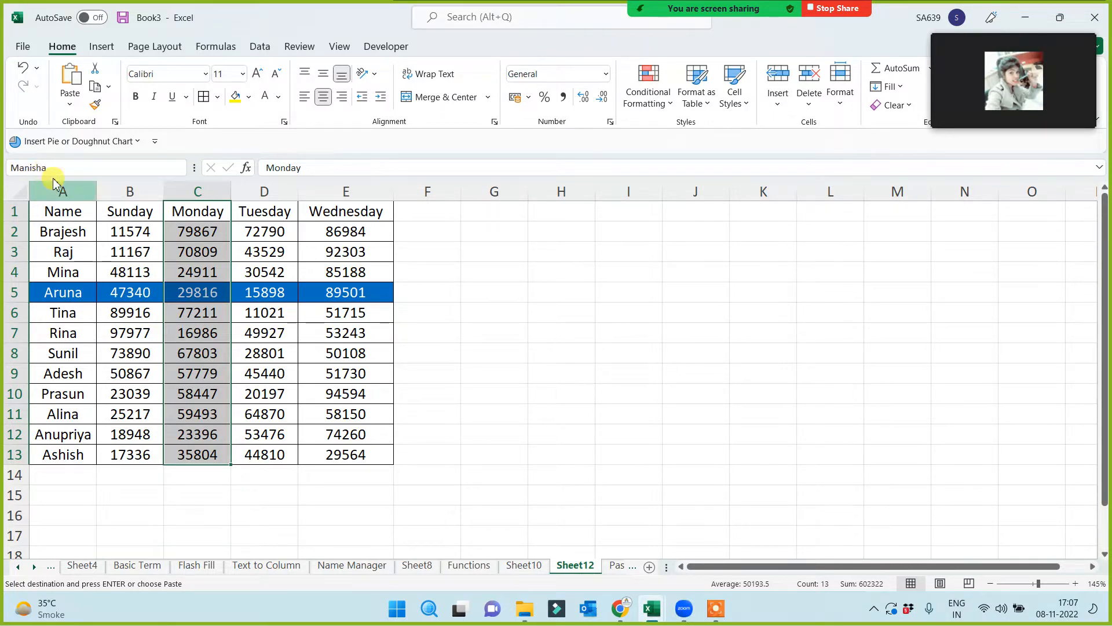
{"action": "key", "text": "Return"}
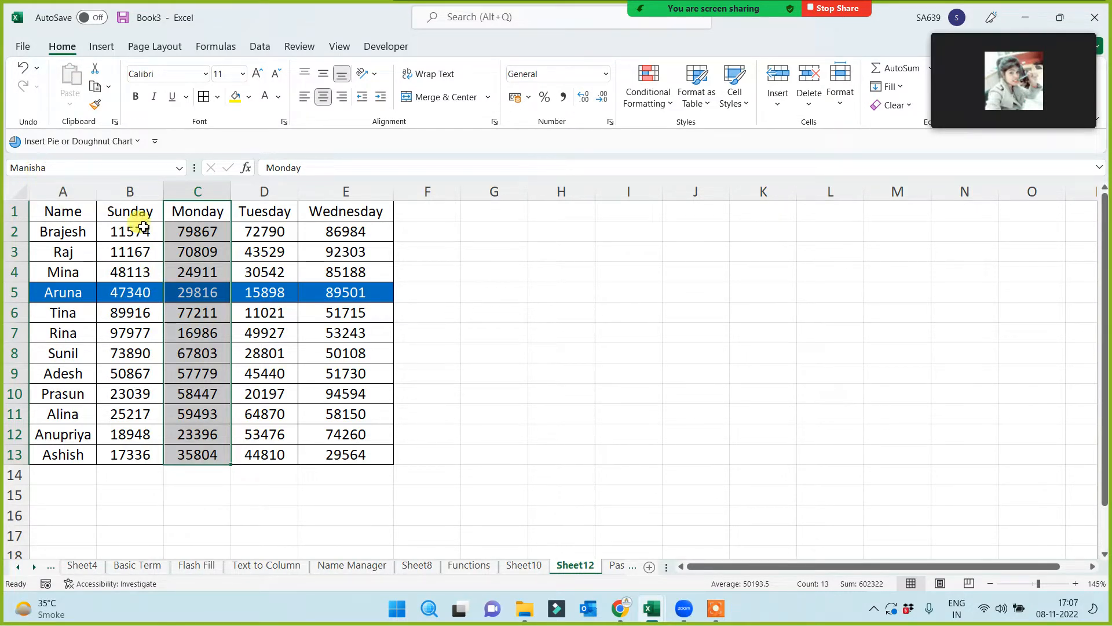
{"action": "left_click_drag", "start_coordinate": [203, 212], "coordinate": [199, 454]}
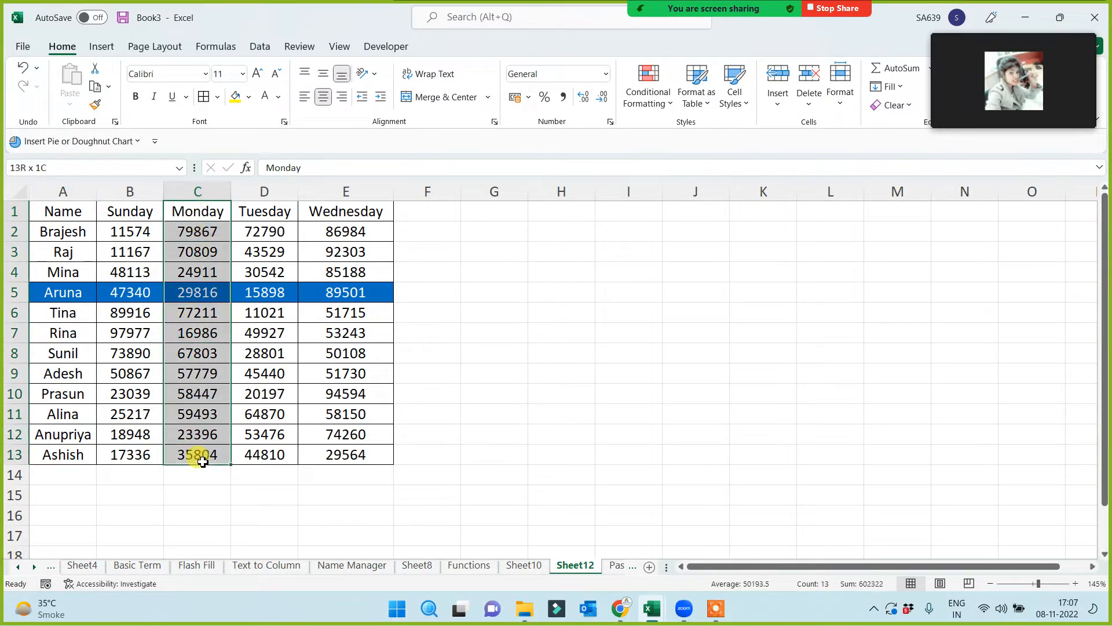
{"action": "left_click", "coordinate": [530, 300]}
- Enter MAX and MIN of the Monday named range in H5 and H6, giving 79867 and 16986
{"action": "type", "text": "="}
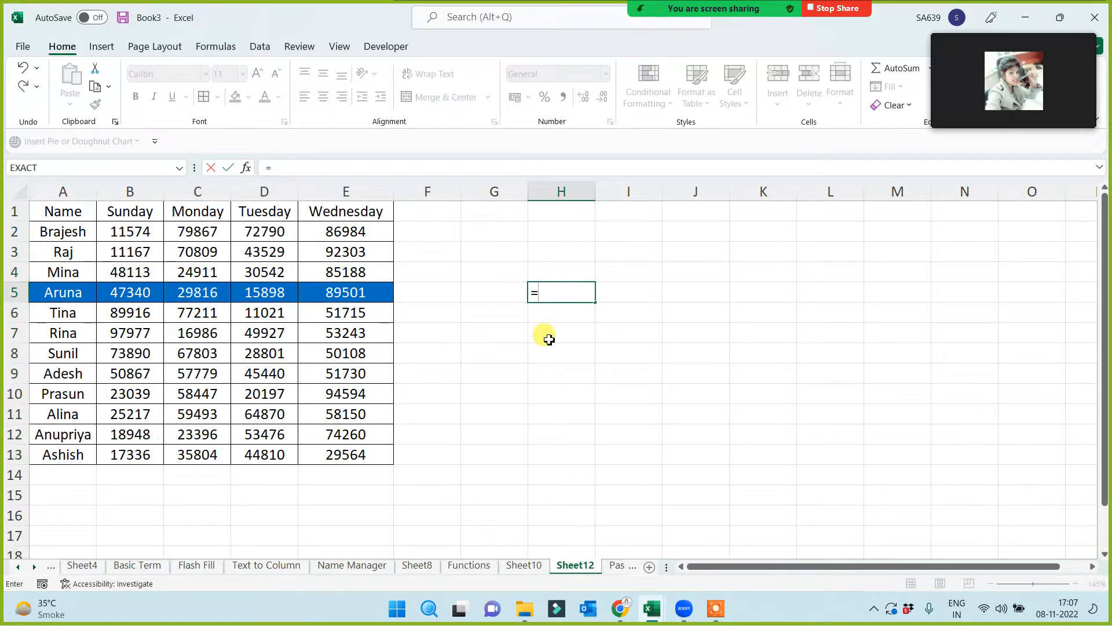
{"action": "type", "text": "max"}
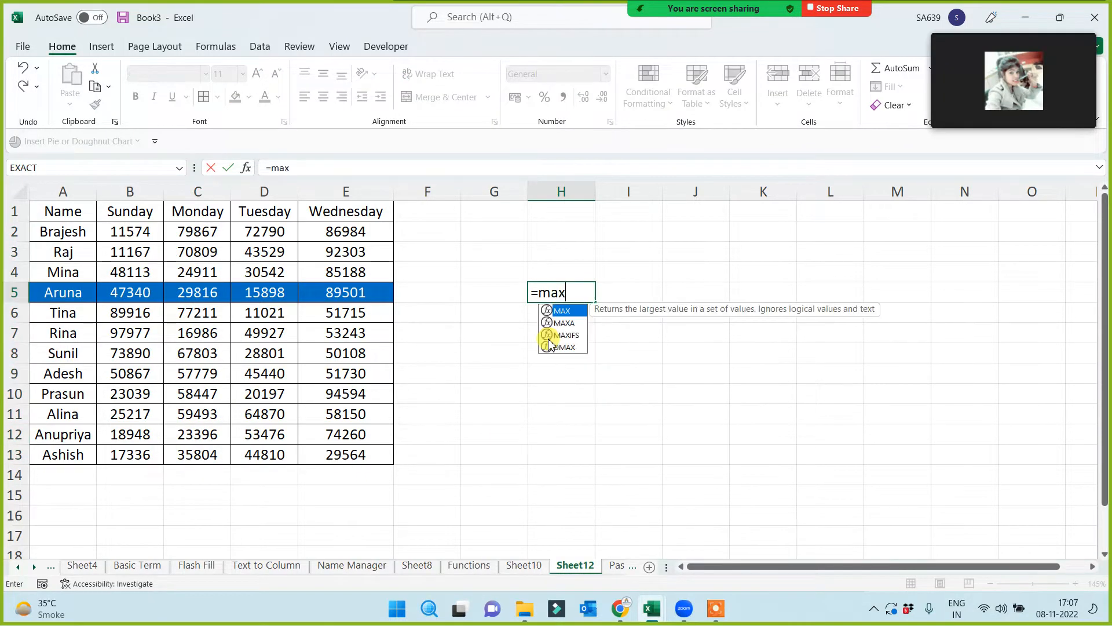
{"action": "type", "text": "(m"}
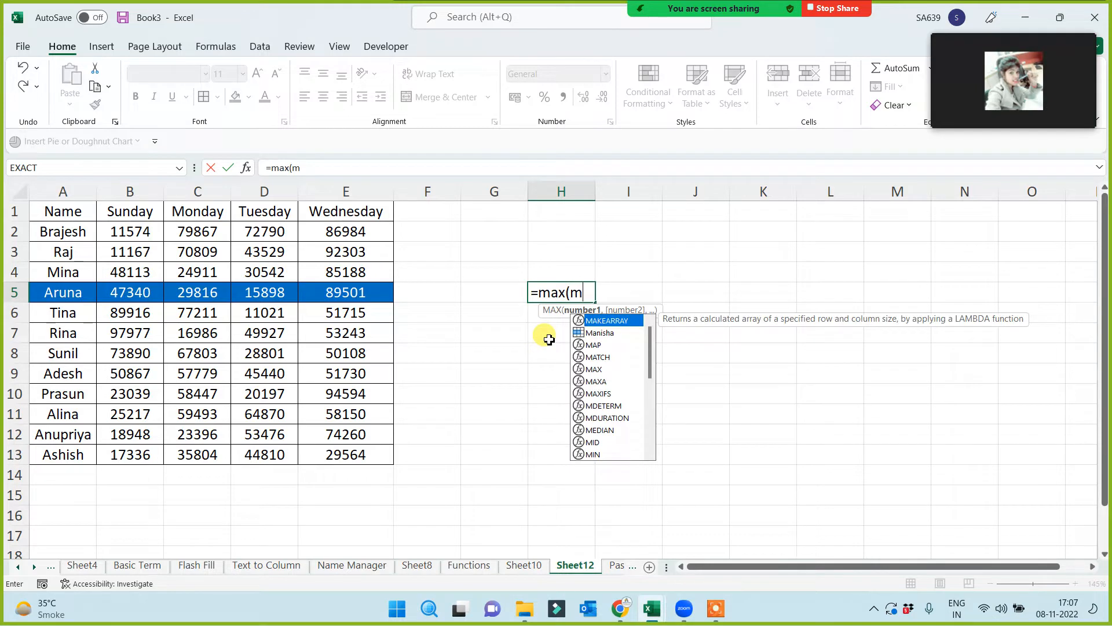
{"action": "type", "text": "ani"}
{"action": "key", "text": "Tab"}
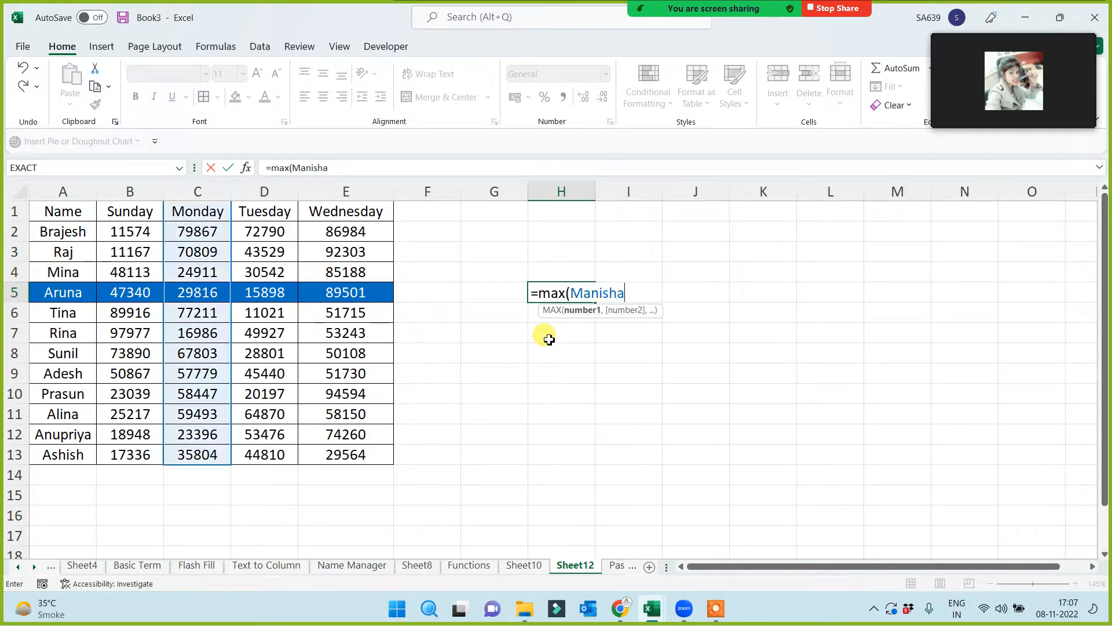
{"action": "type", "text": ")"}
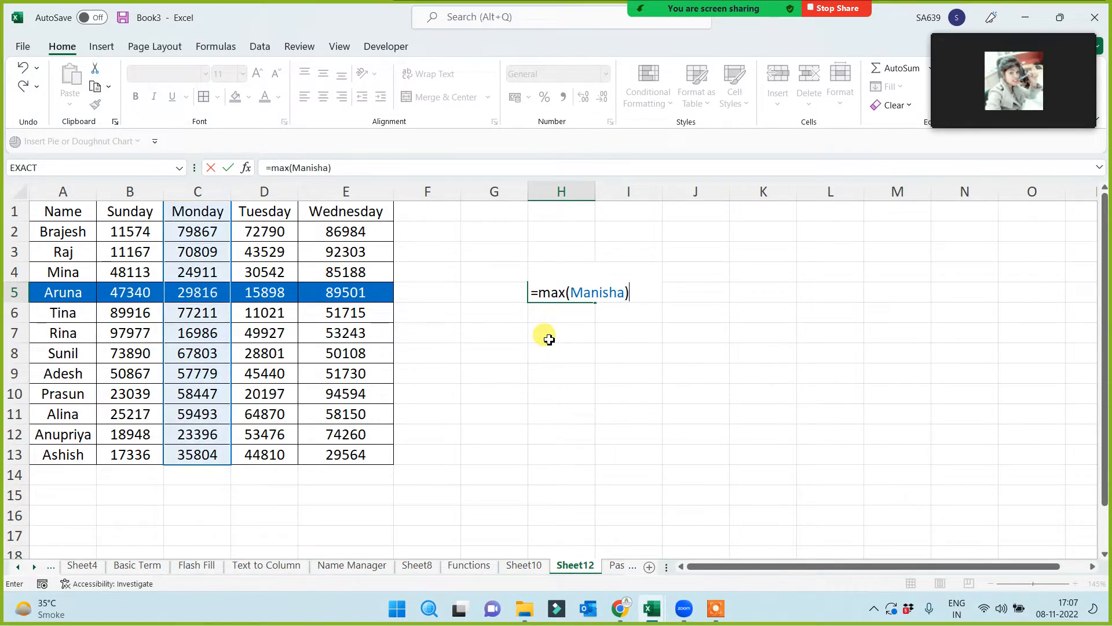
{"action": "key", "text": "Return"}
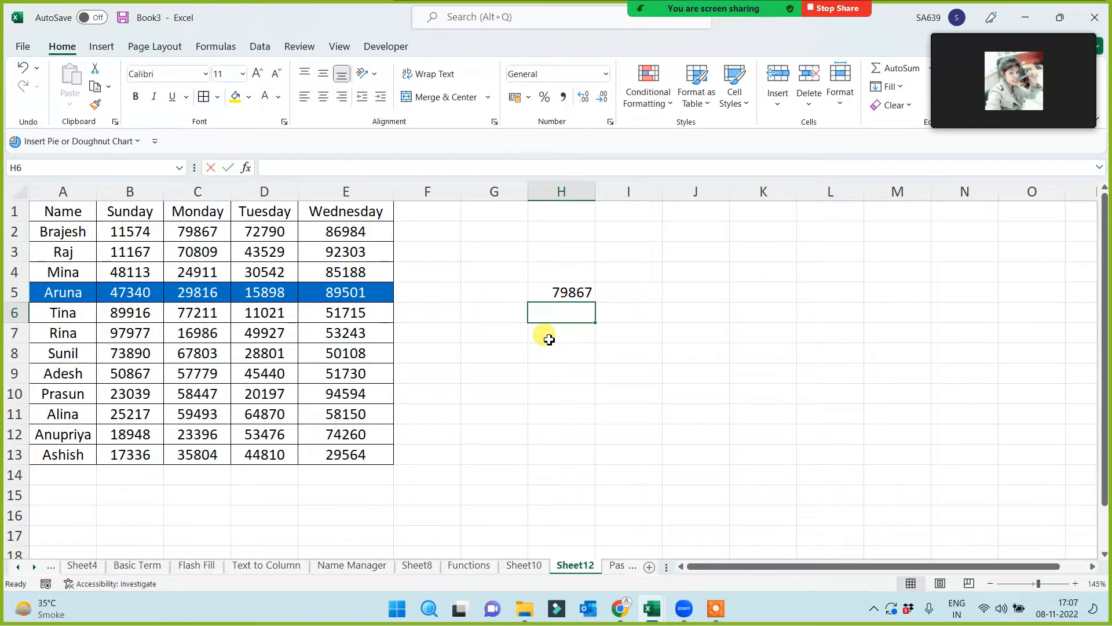
{"action": "type", "text": "=min(mani"}
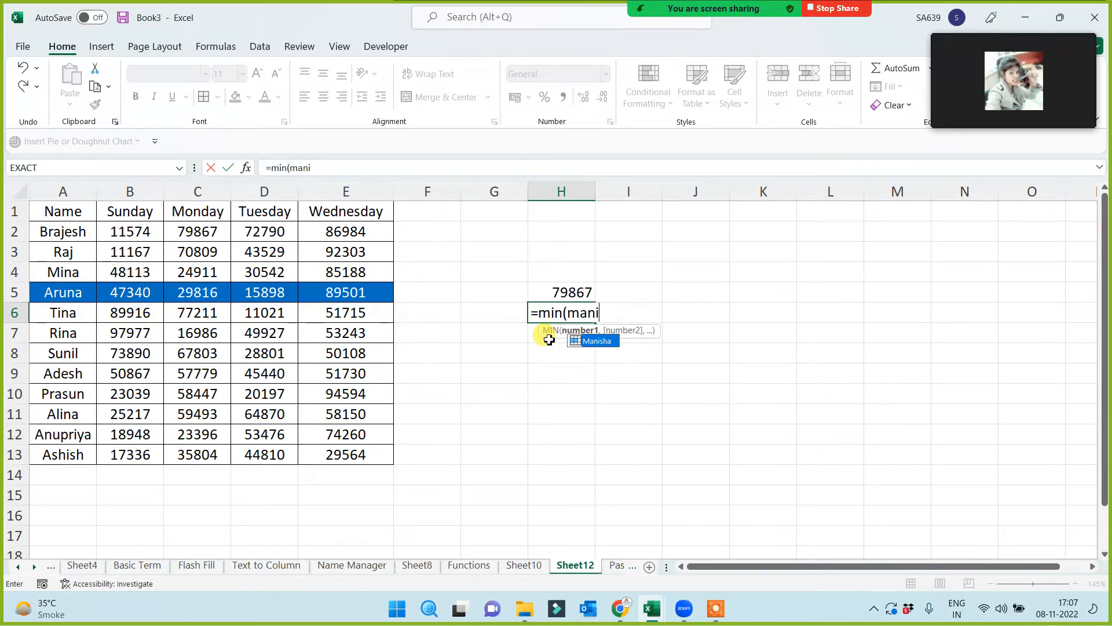
{"action": "key", "text": "Tab"}
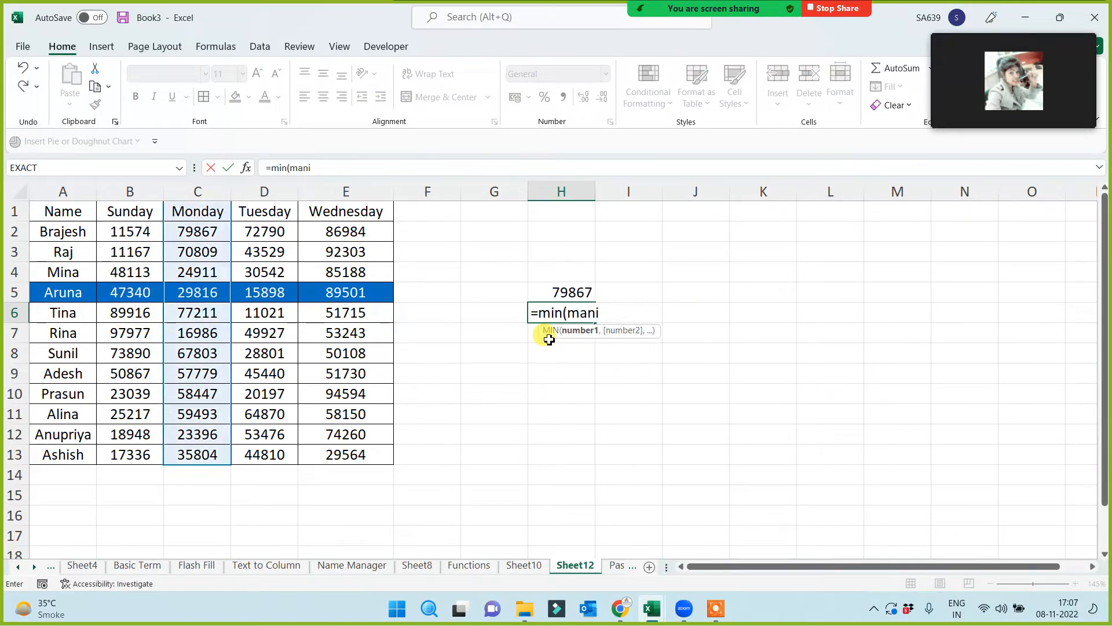
{"action": "type", "text": ")"}
{"action": "key", "text": "Return"}
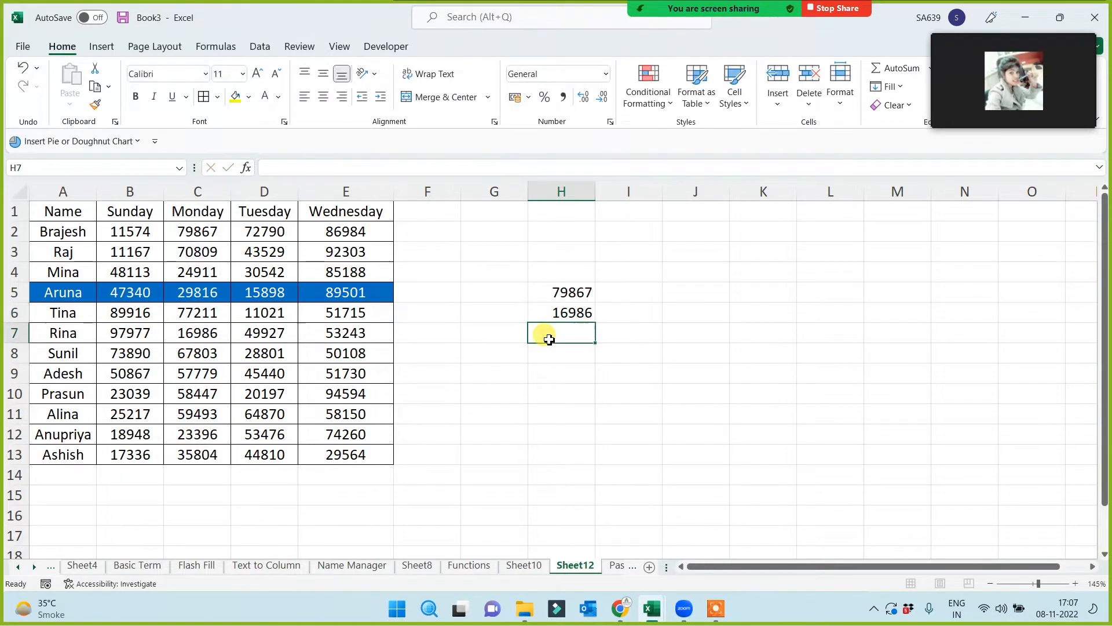
- Select several table ranges, ending with the values in row 12
{"action": "left_click", "coordinate": [210, 219]}
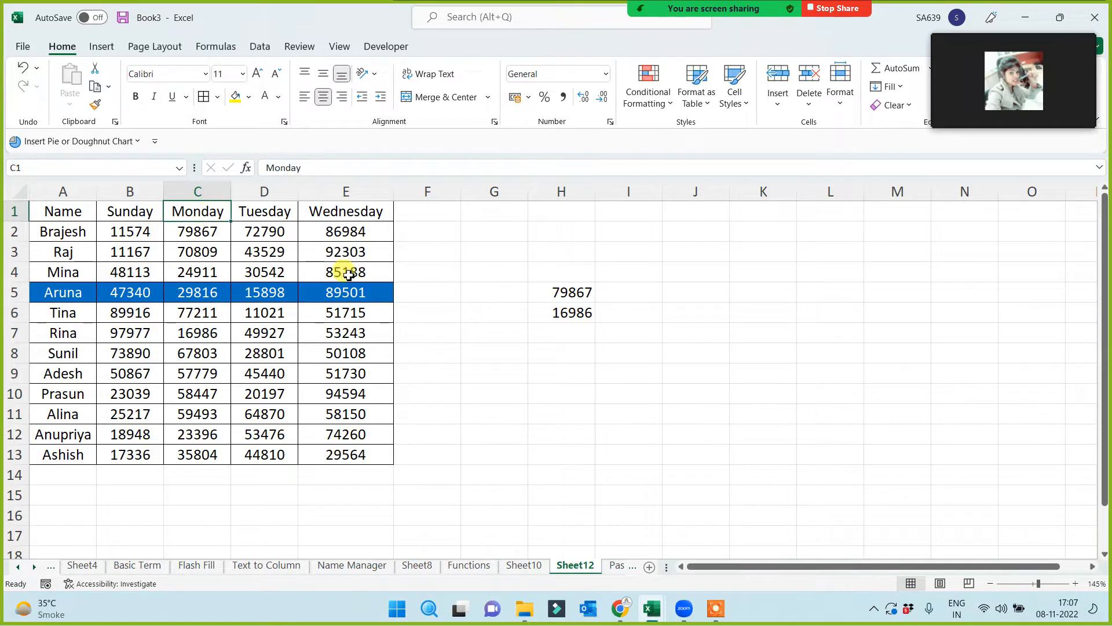
{"action": "left_click_drag", "start_coordinate": [354, 212], "coordinate": [58, 203]}
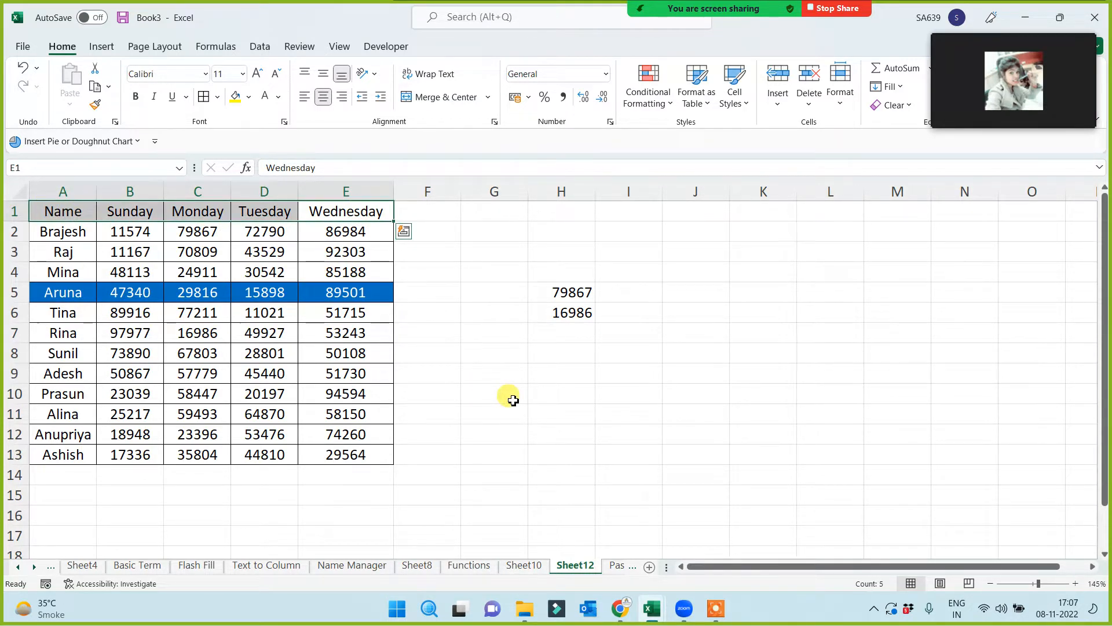
{"action": "left_click_drag", "start_coordinate": [346, 212], "coordinate": [345, 450]}
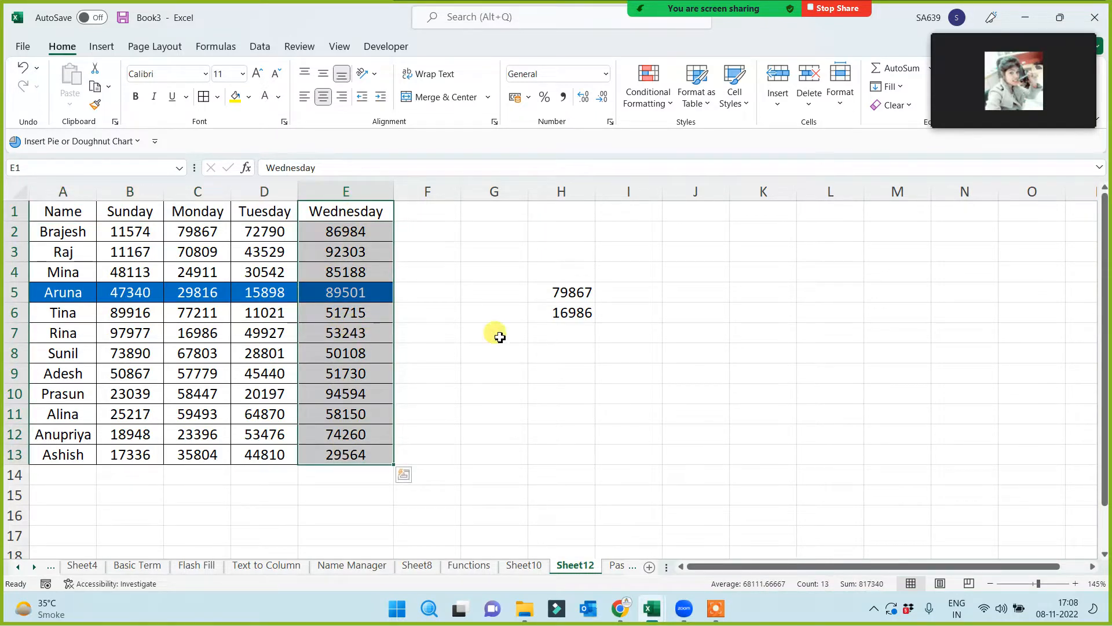
{"action": "left_click_drag", "start_coordinate": [42, 206], "coordinate": [133, 235]}
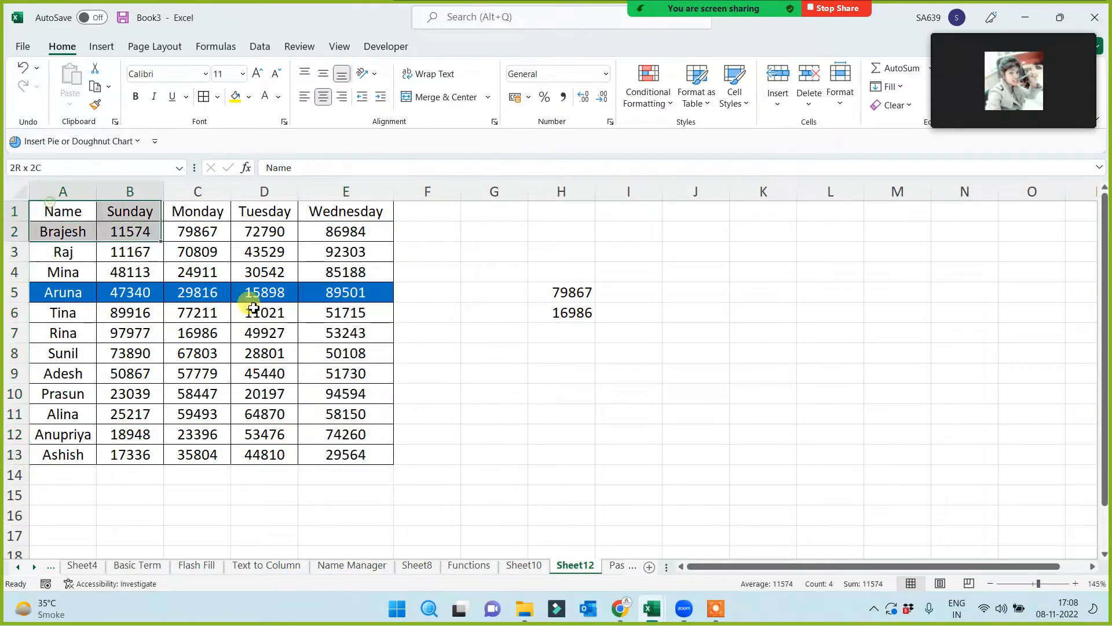
{"action": "left_click", "coordinate": [534, 479]}
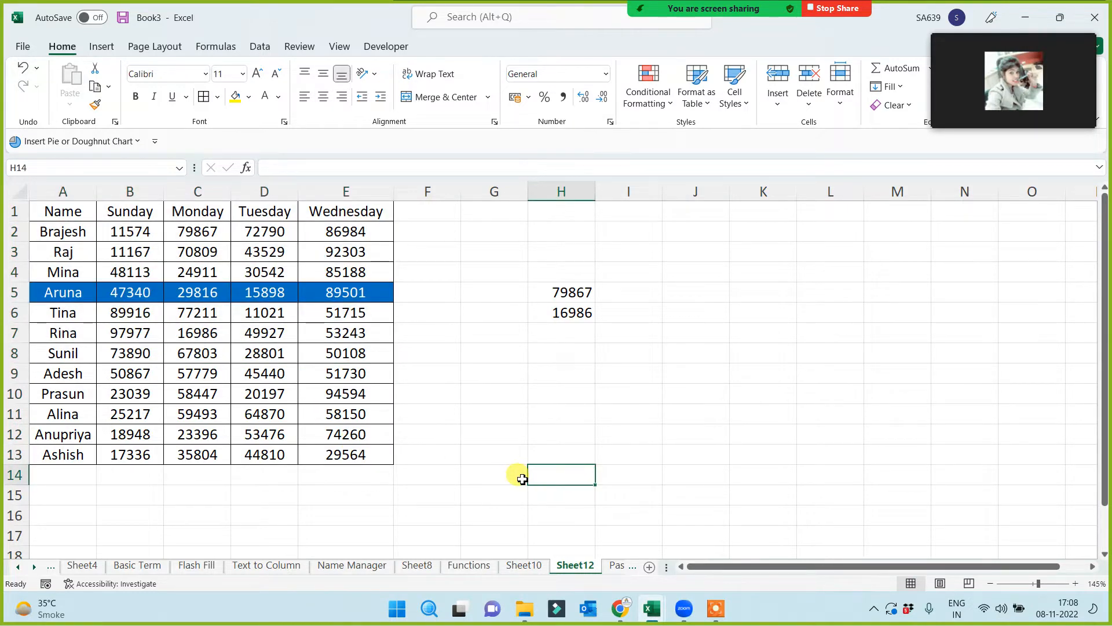
{"action": "left_click_drag", "start_coordinate": [49, 431], "coordinate": [348, 431]}
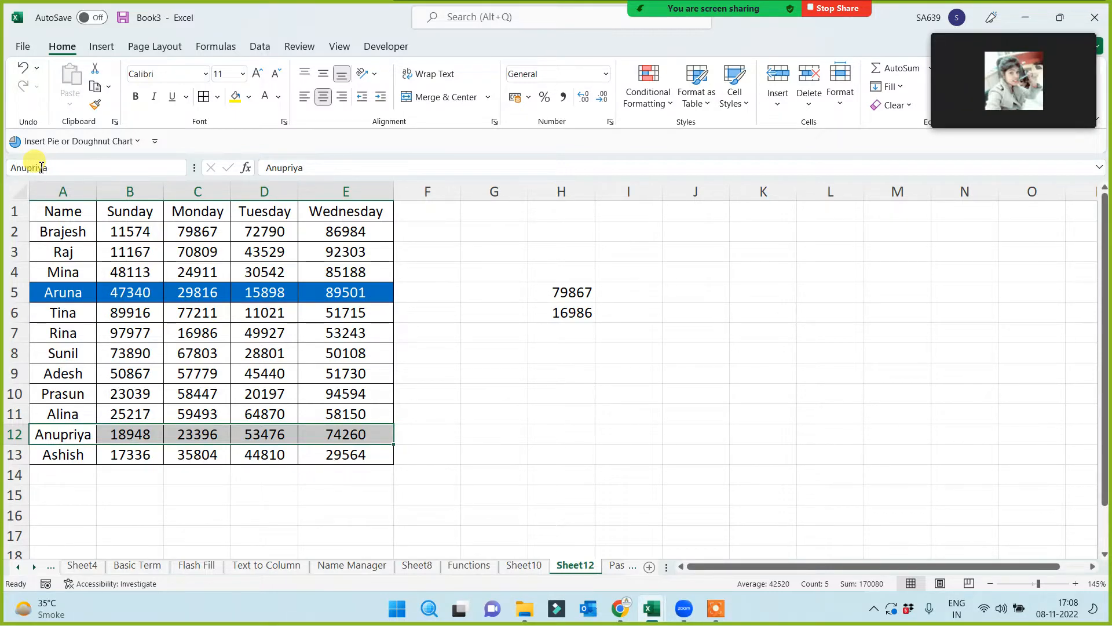
- Name row 12's values B12:H12 after its person, then select D1:D9 on the Name Manager sheet
{"action": "key", "text": "Return"}
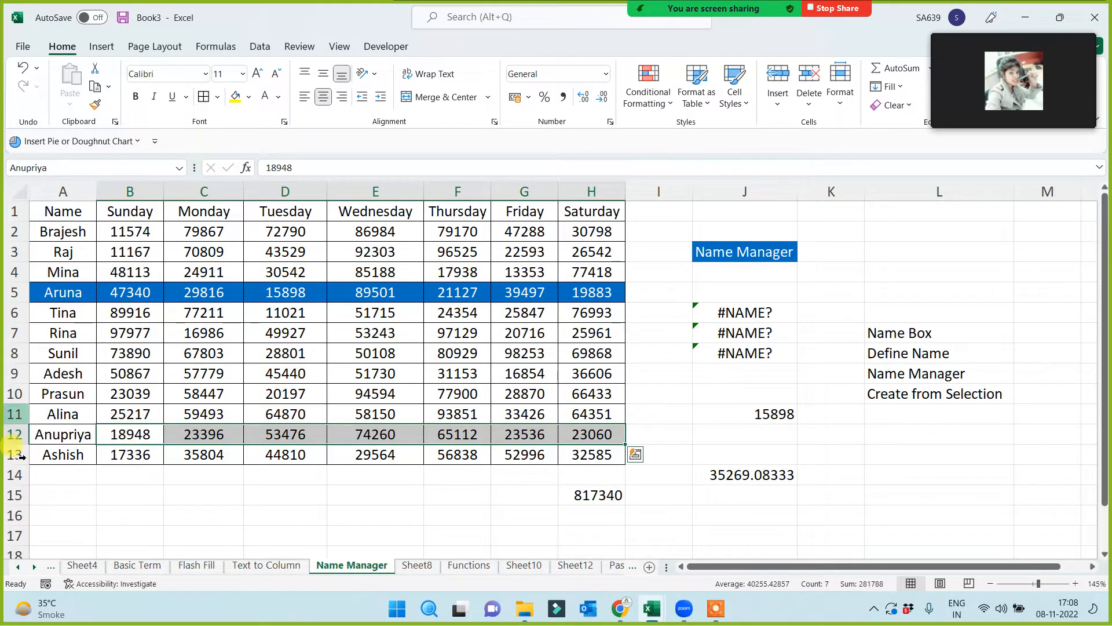
{"action": "left_click", "coordinate": [173, 490]}
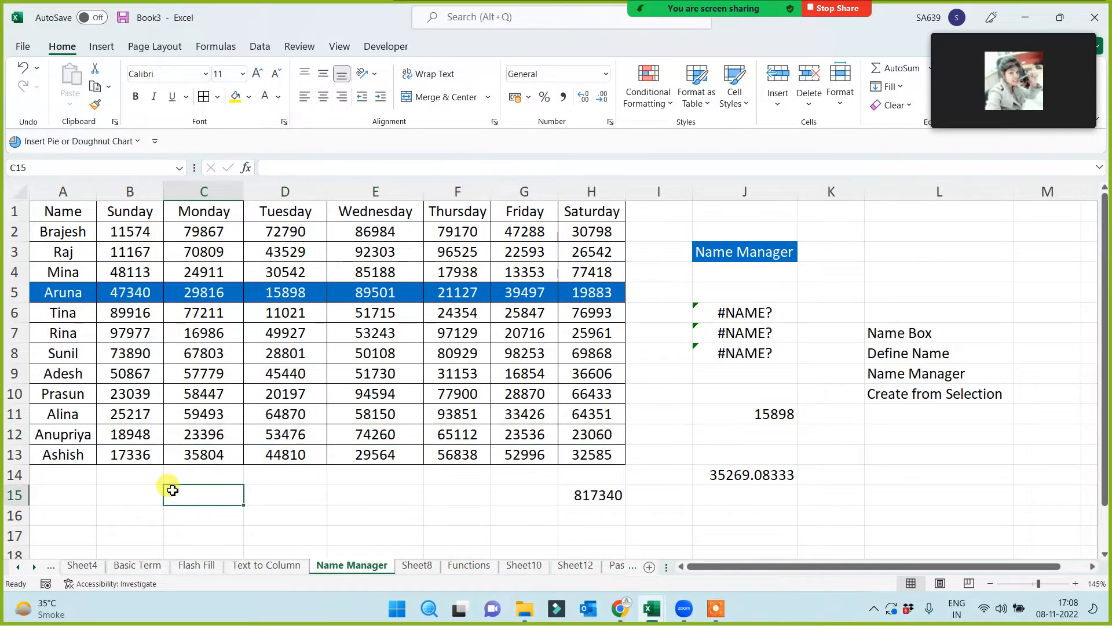
{"action": "mouse_move", "coordinate": [1084, 46]}
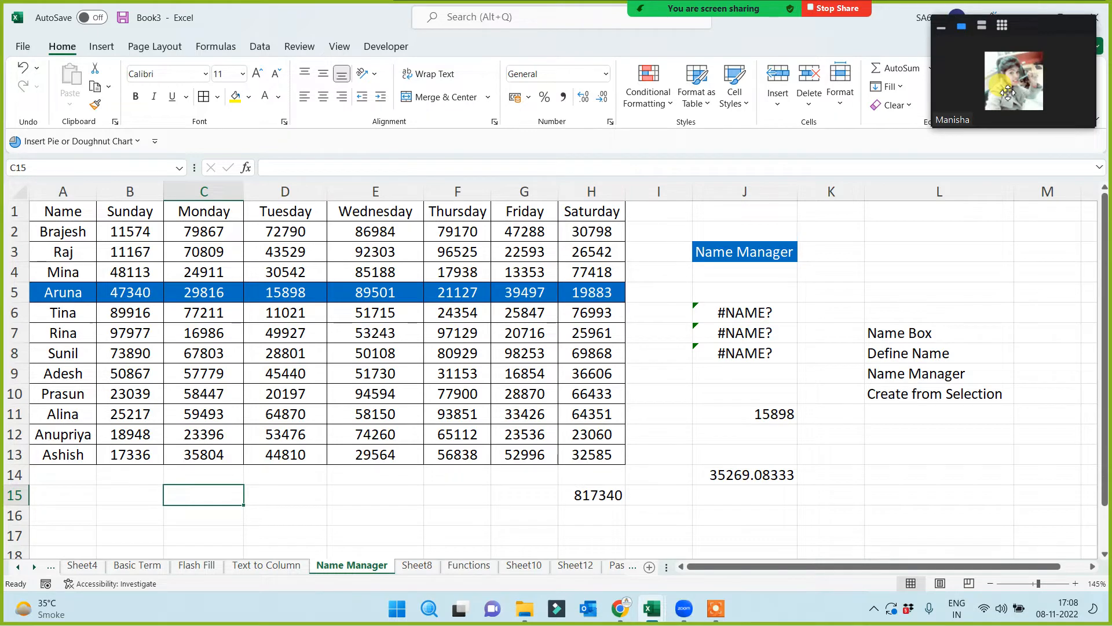
{"action": "left_click", "coordinate": [981, 26]}
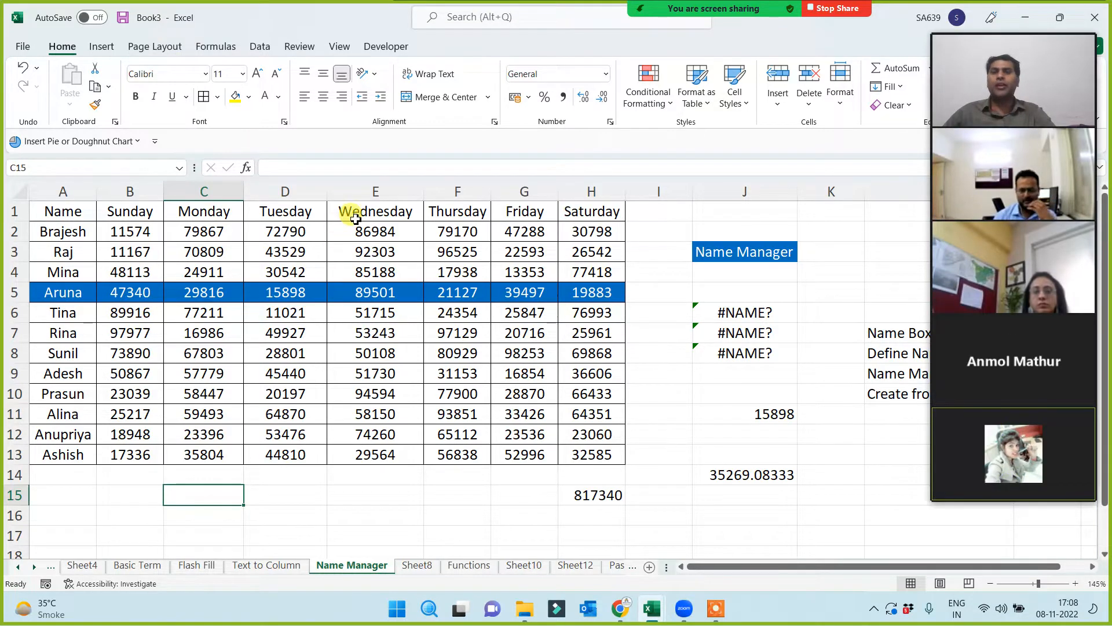
{"action": "left_click_drag", "start_coordinate": [273, 209], "coordinate": [293, 377]}
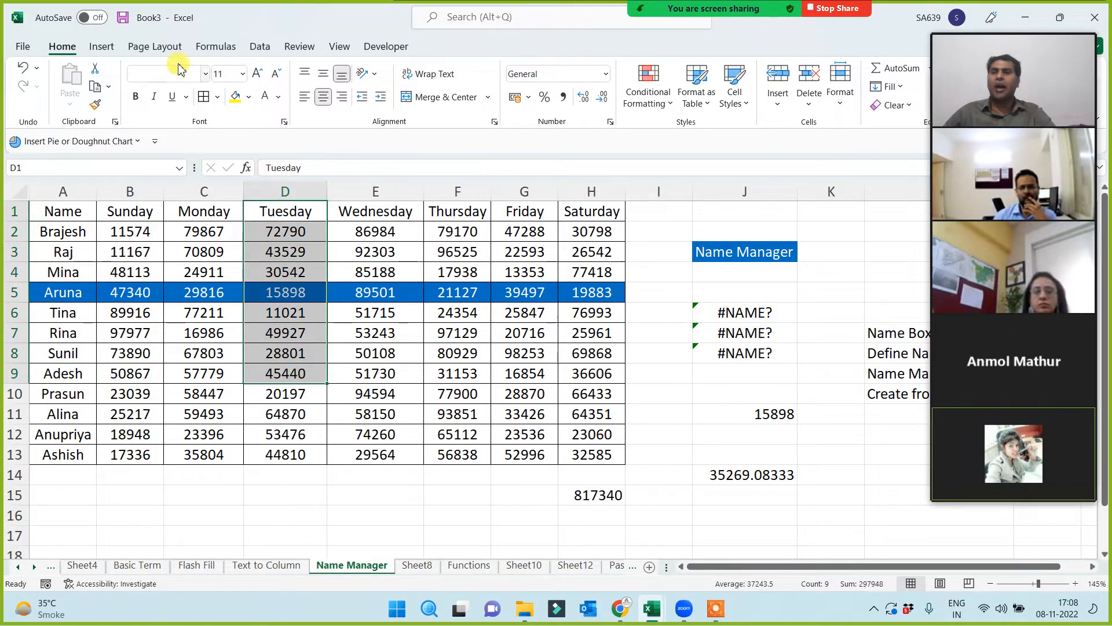
- Review Define Name and Name Manager on the Formulas tab, cancelling without adding a name
{"action": "left_click", "coordinate": [210, 51]}
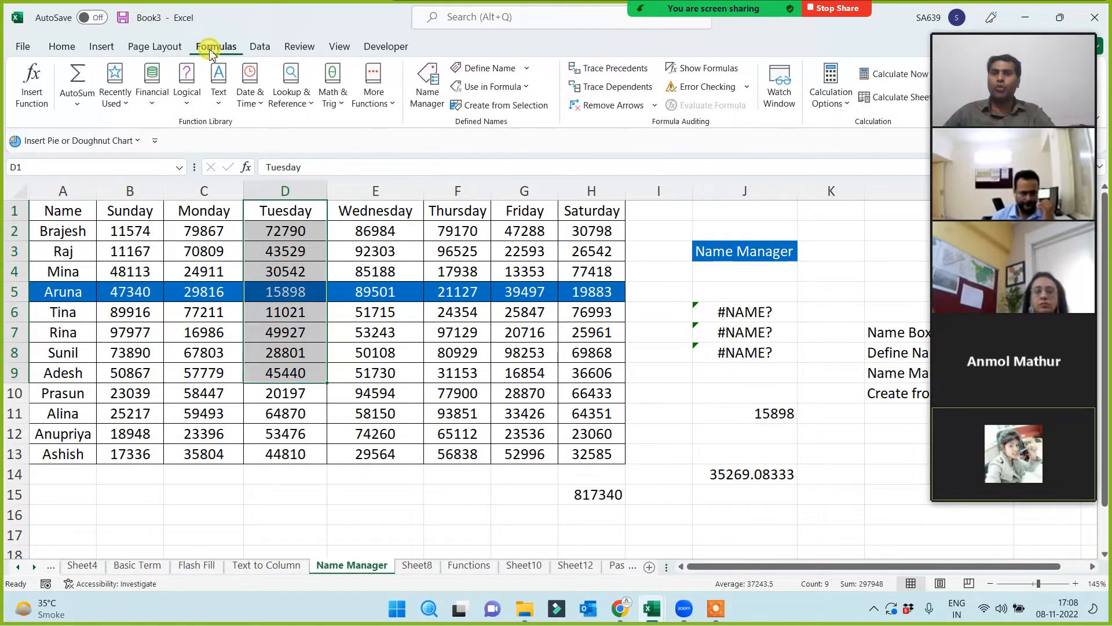
{"action": "left_click", "coordinate": [488, 70]}
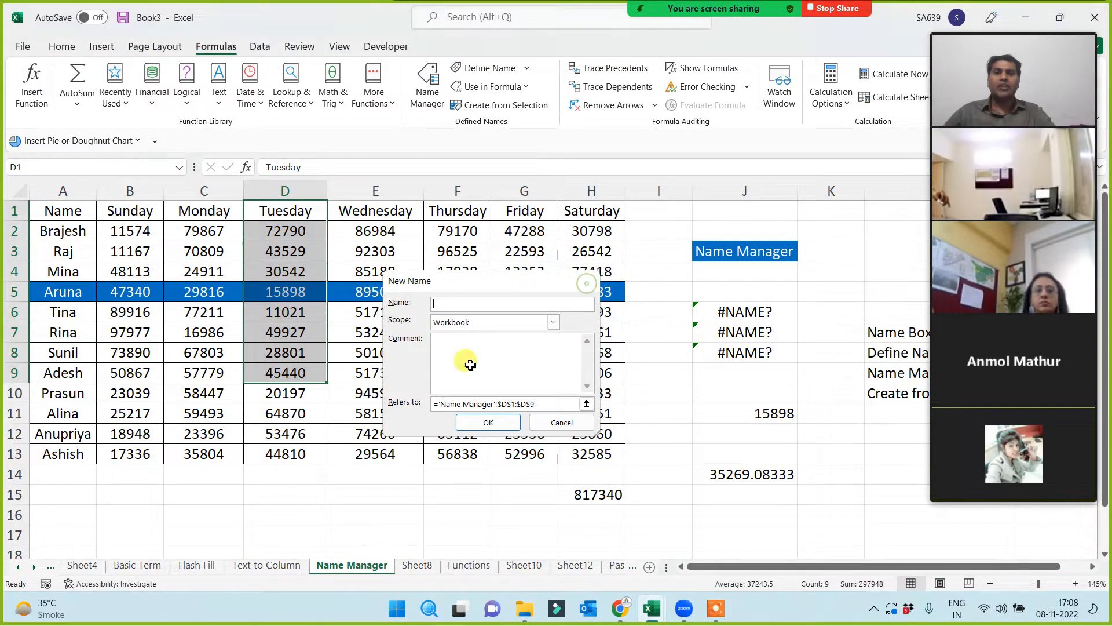
{"action": "key", "text": "Escape"}
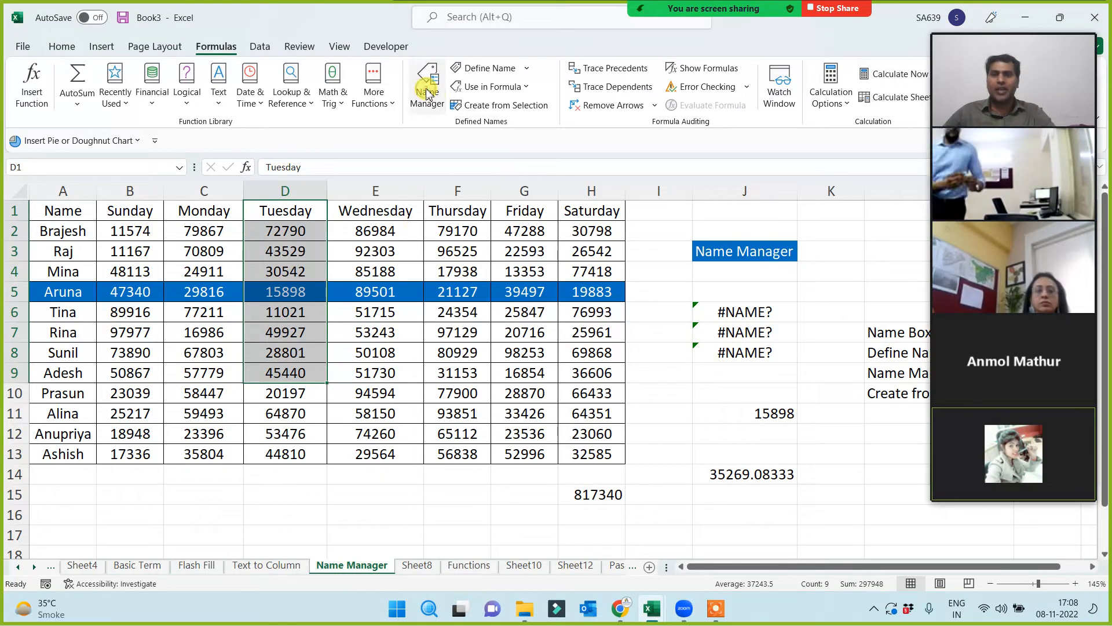
{"action": "left_click", "coordinate": [427, 92]}
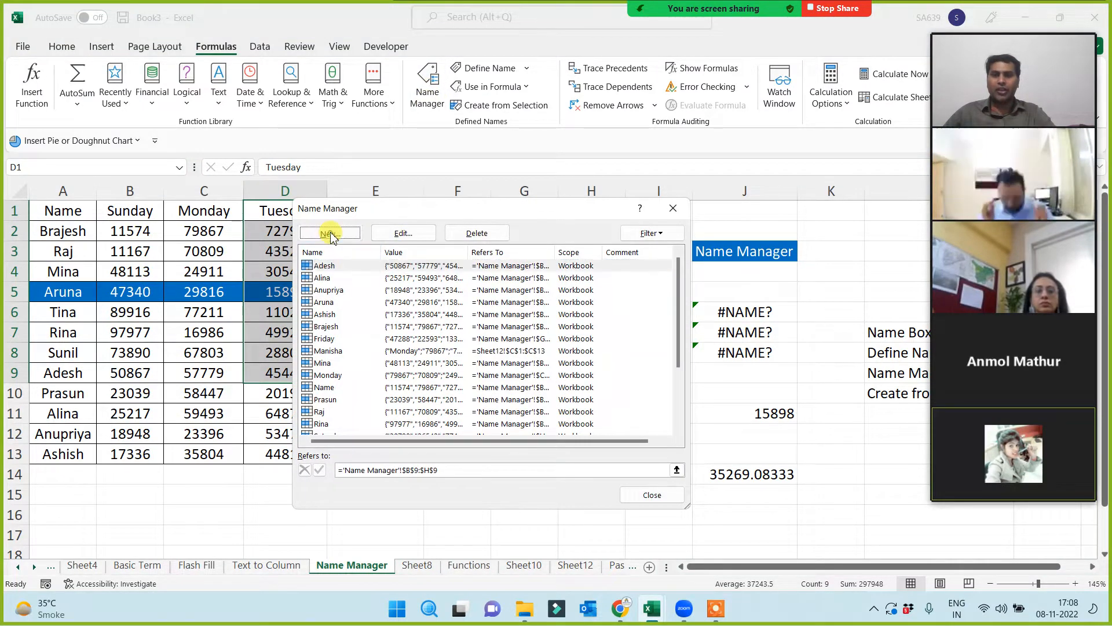
{"action": "left_click", "coordinate": [330, 233]}
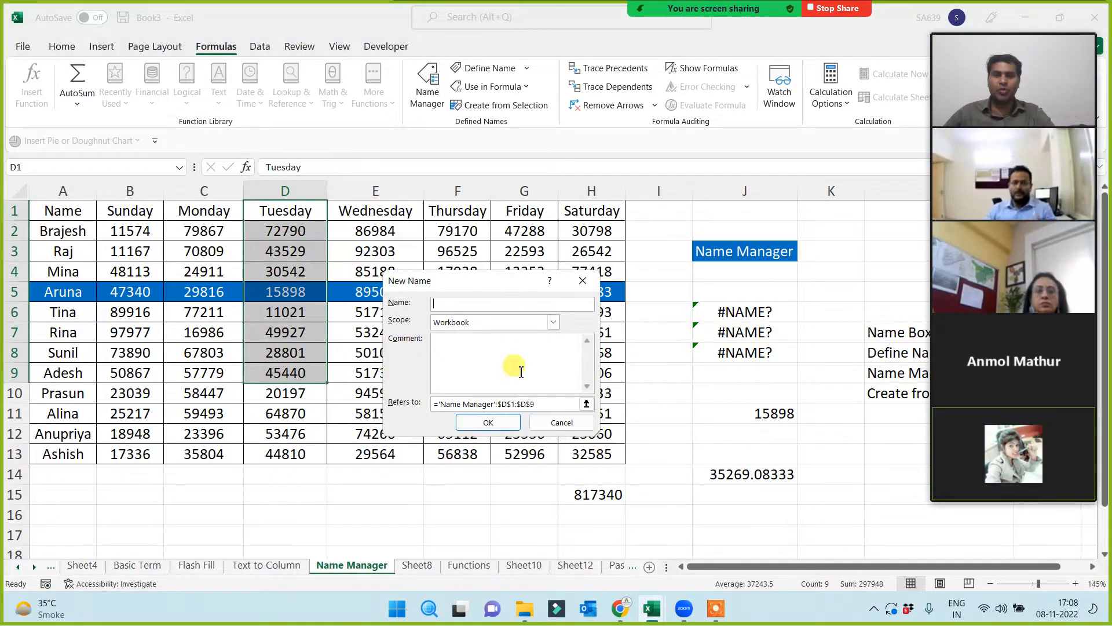
{"action": "left_click", "coordinate": [583, 281]}
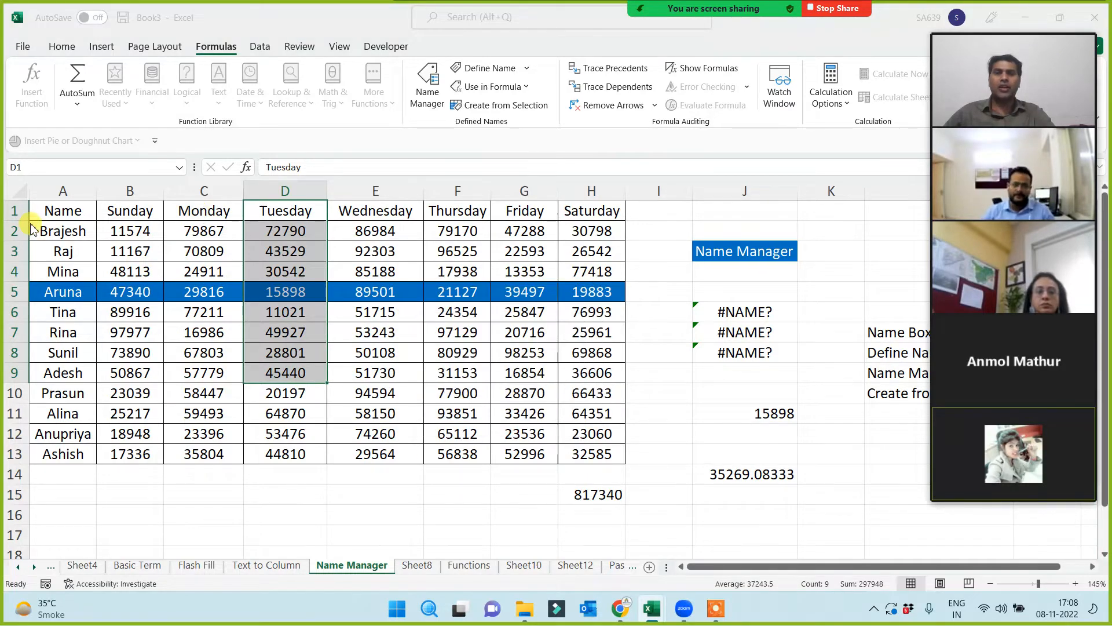
{"action": "left_click", "coordinate": [677, 209]}
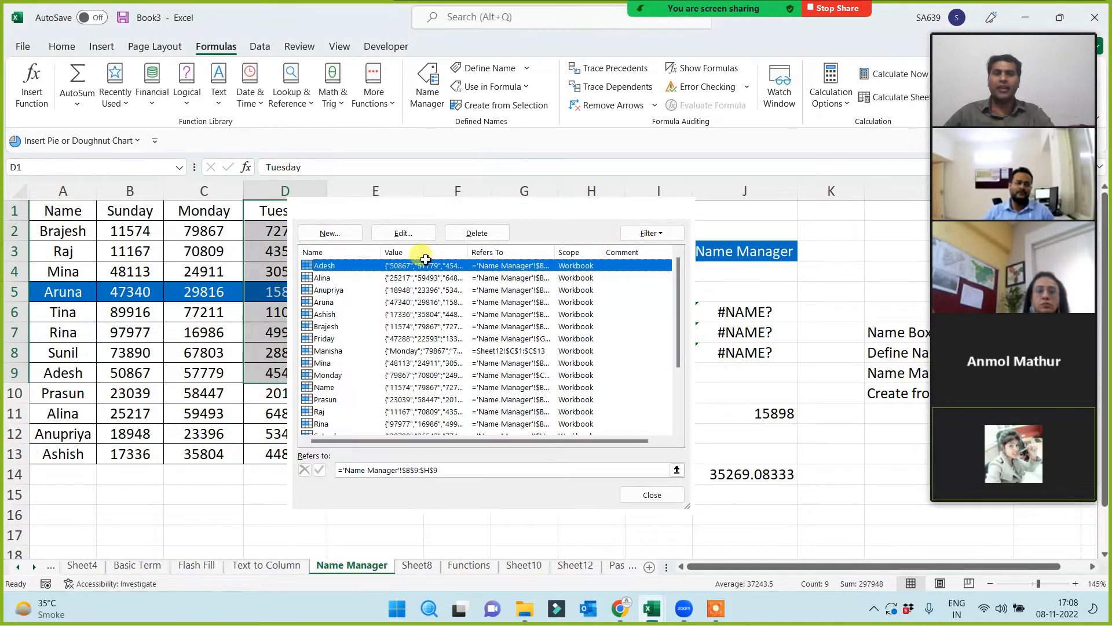
- Select the whole weekday sales table, then deselect it by picking empty cell I13
{"action": "left_click_drag", "start_coordinate": [75, 213], "coordinate": [578, 450]}
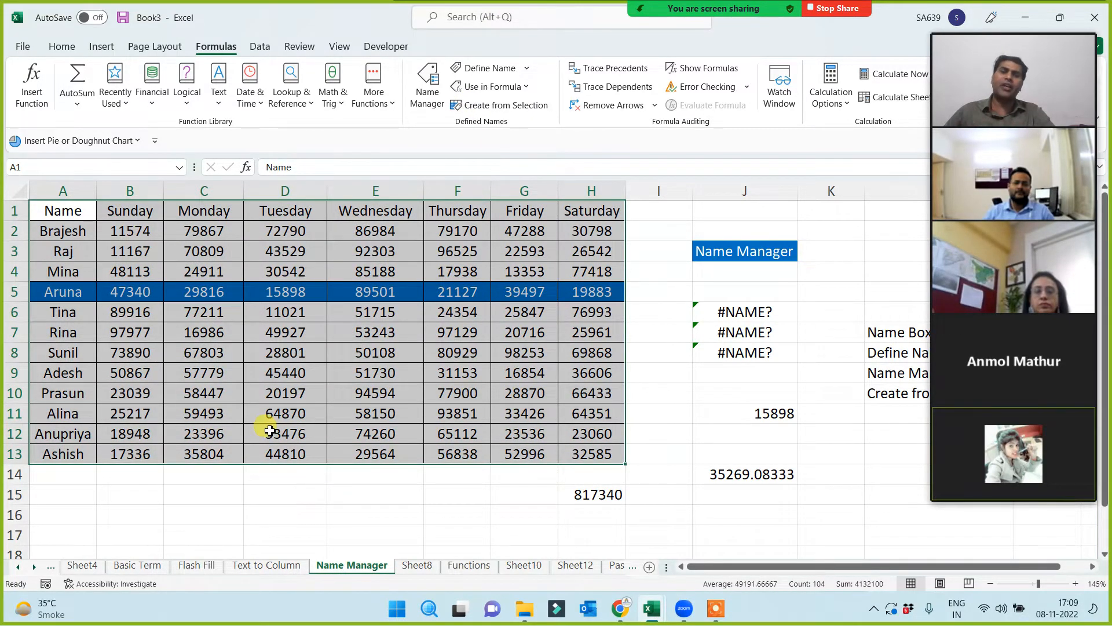
{"action": "left_click", "coordinate": [367, 504]}
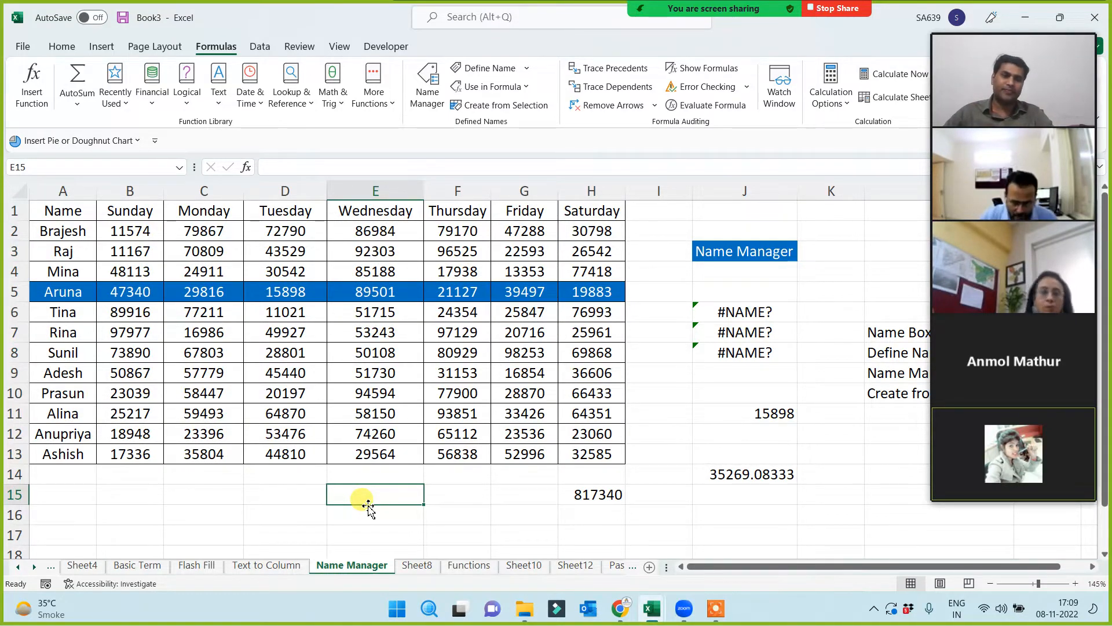
{"action": "mouse_move", "coordinate": [1050, 219]}
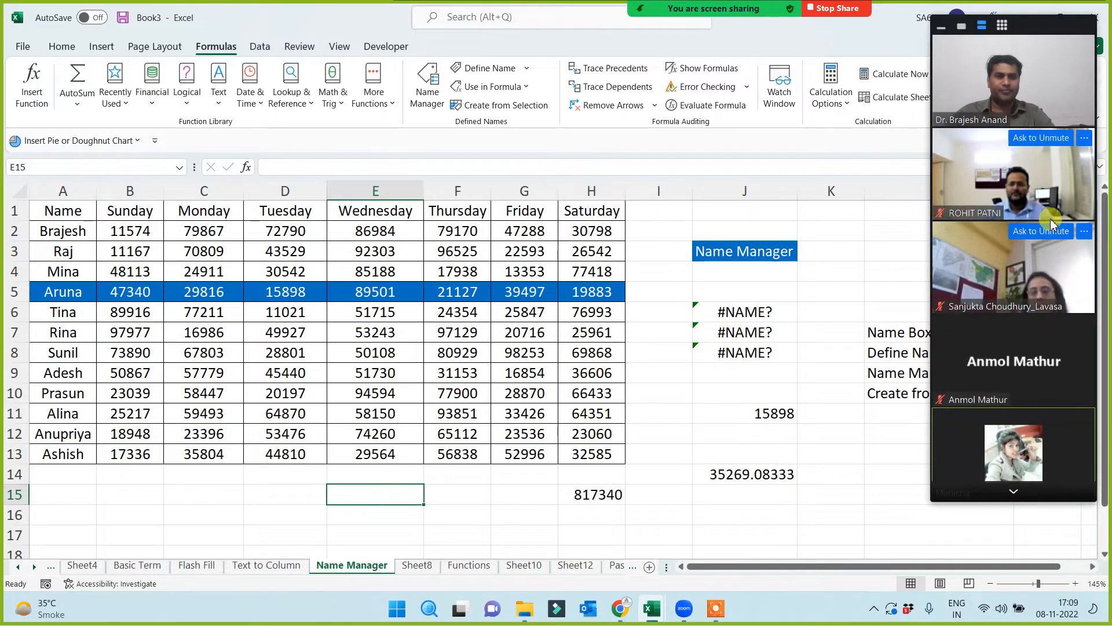
{"action": "left_click", "coordinate": [1013, 491]}
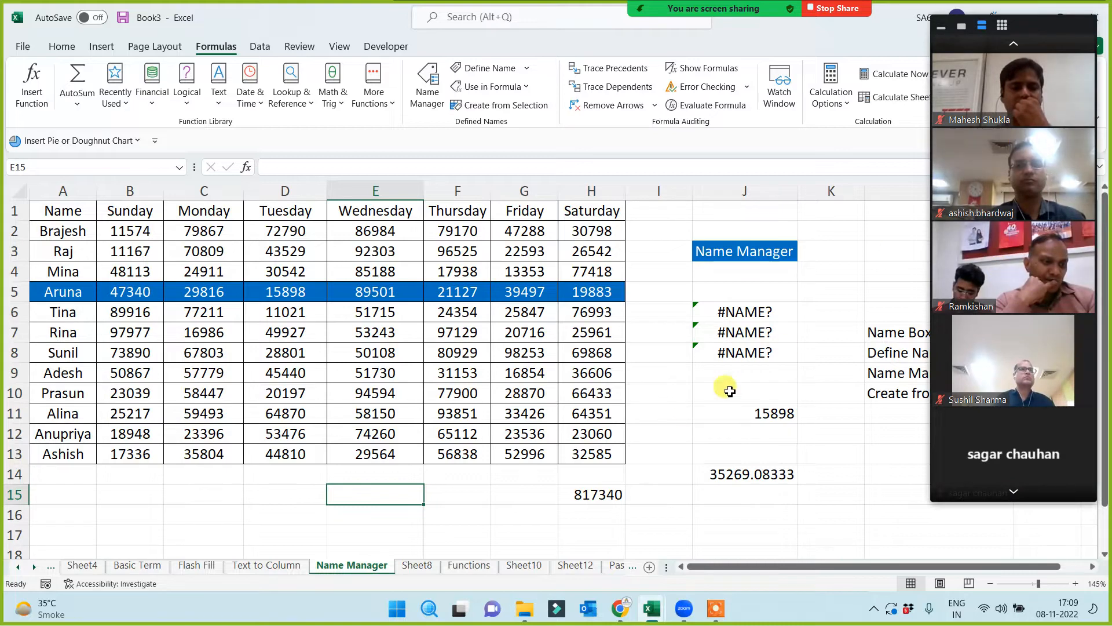
{"action": "left_click", "coordinate": [648, 454]}
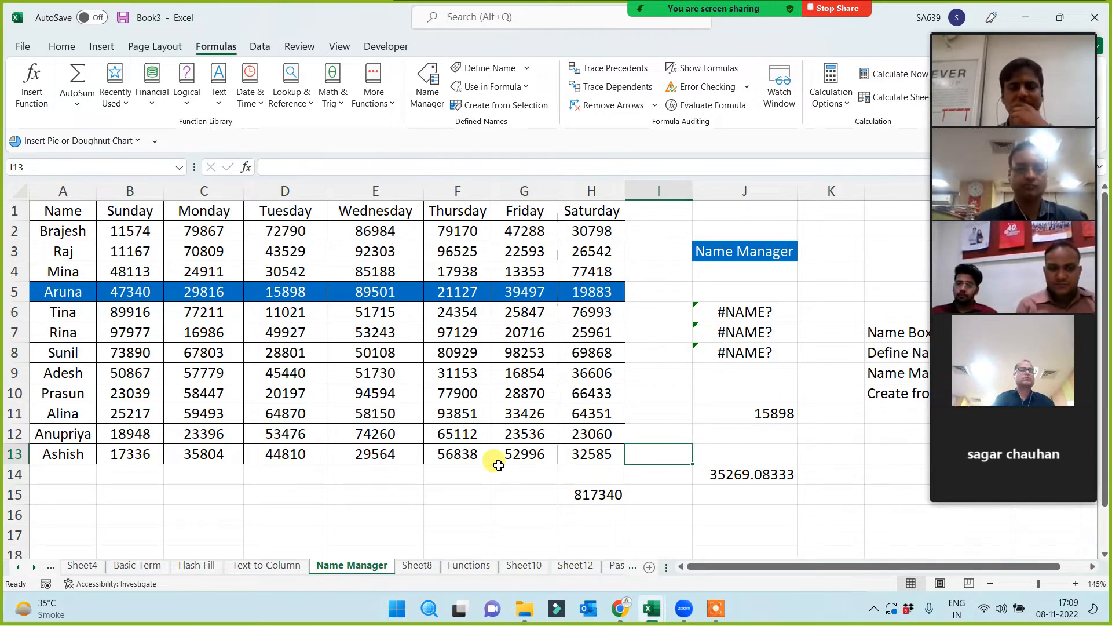
- Visit the Functions sheet, selecting column A, C45 and A45, then switch to Sheet10
{"action": "left_click", "coordinate": [473, 567]}
{"action": "left_click", "coordinate": [112, 197]}
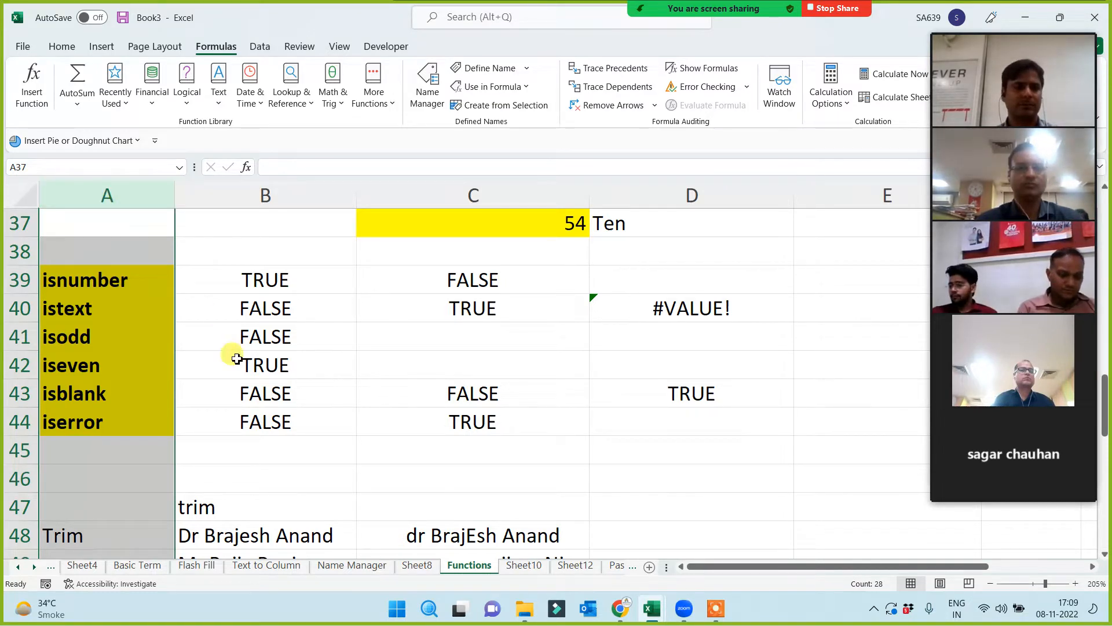
{"action": "left_click", "coordinate": [442, 439]}
{"action": "left_click", "coordinate": [143, 445]}
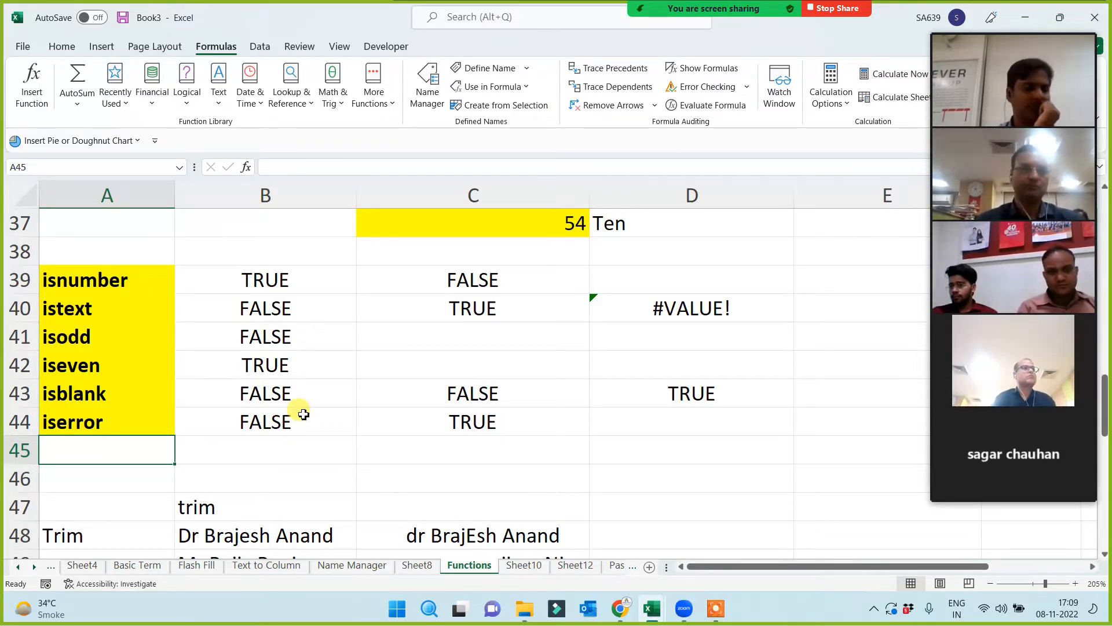
{"action": "left_click", "coordinate": [519, 568]}
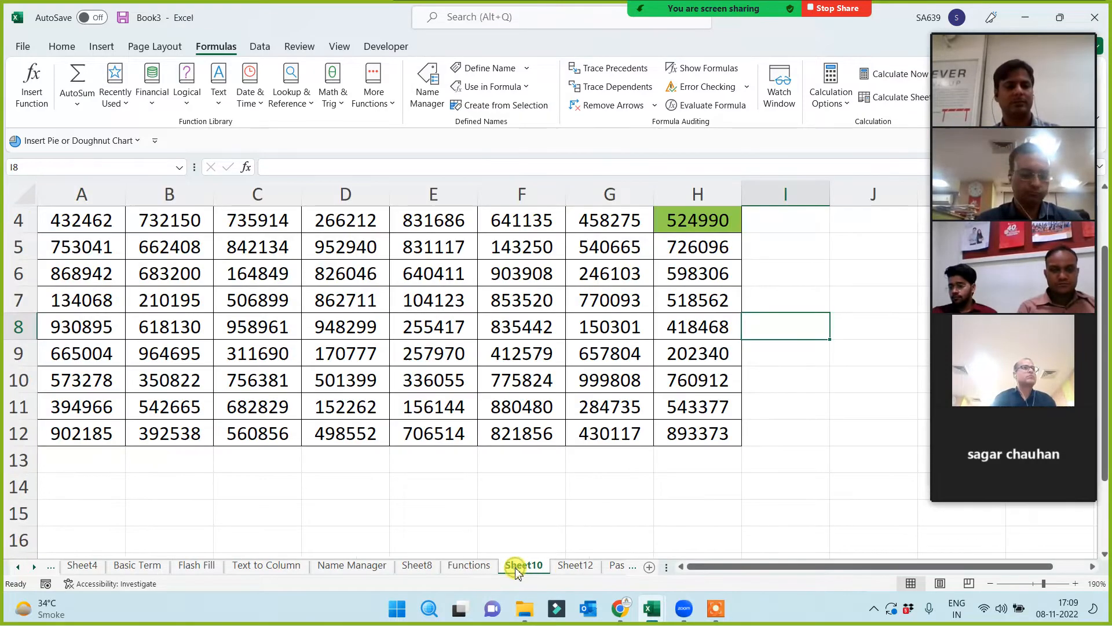
- Add a new worksheet and rename it Date and Time Fun
{"action": "left_click", "coordinate": [649, 568]}
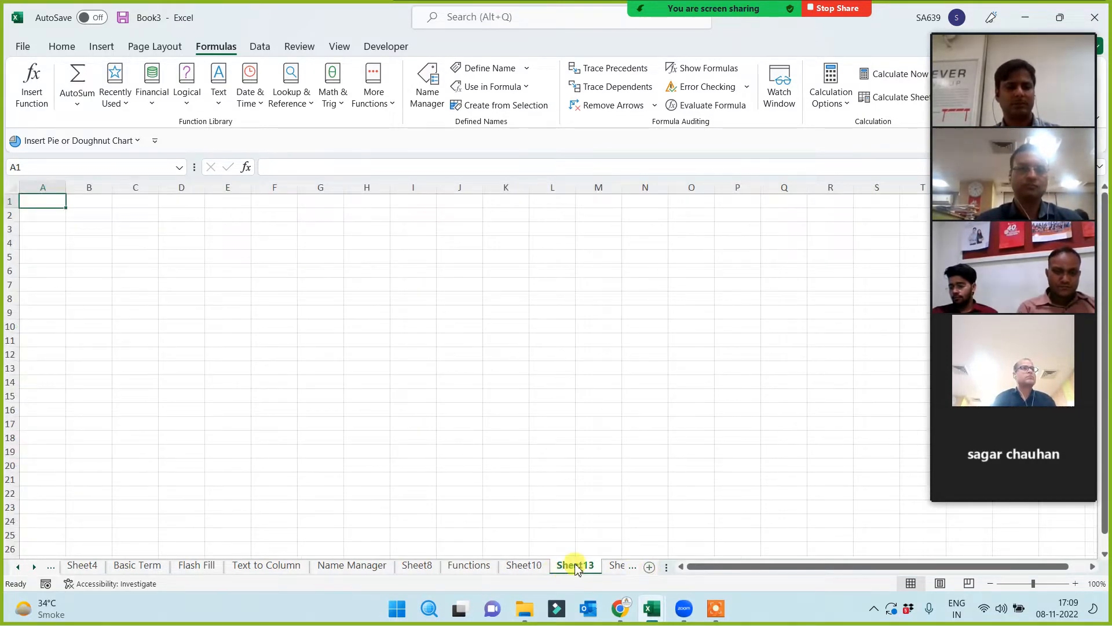
{"action": "double_click", "coordinate": [575, 566]}
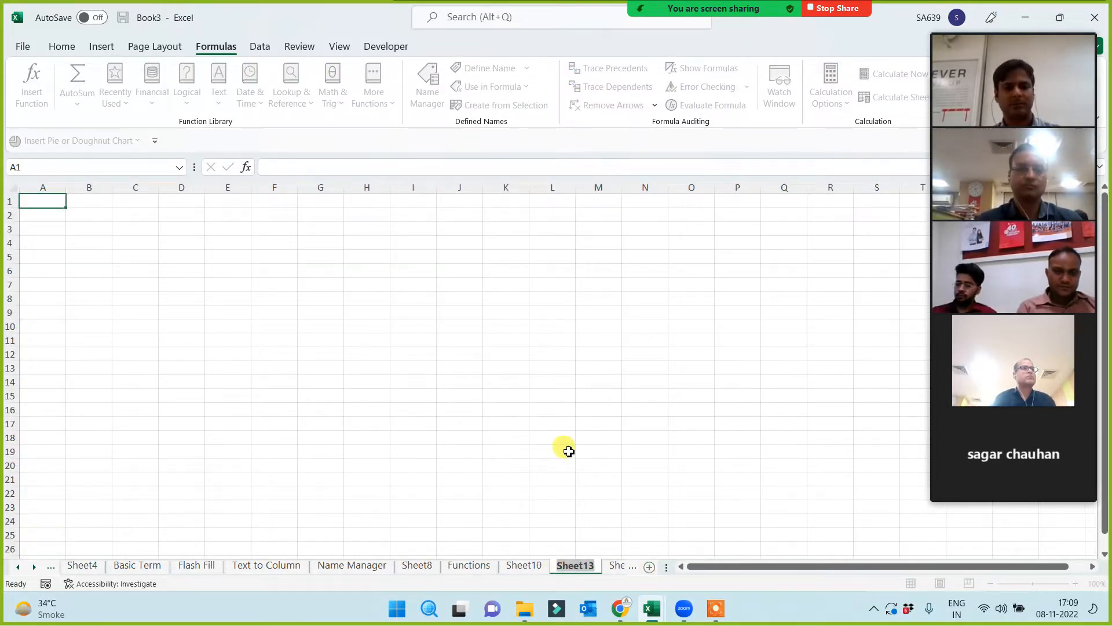
{"action": "type", "text": "Date"}
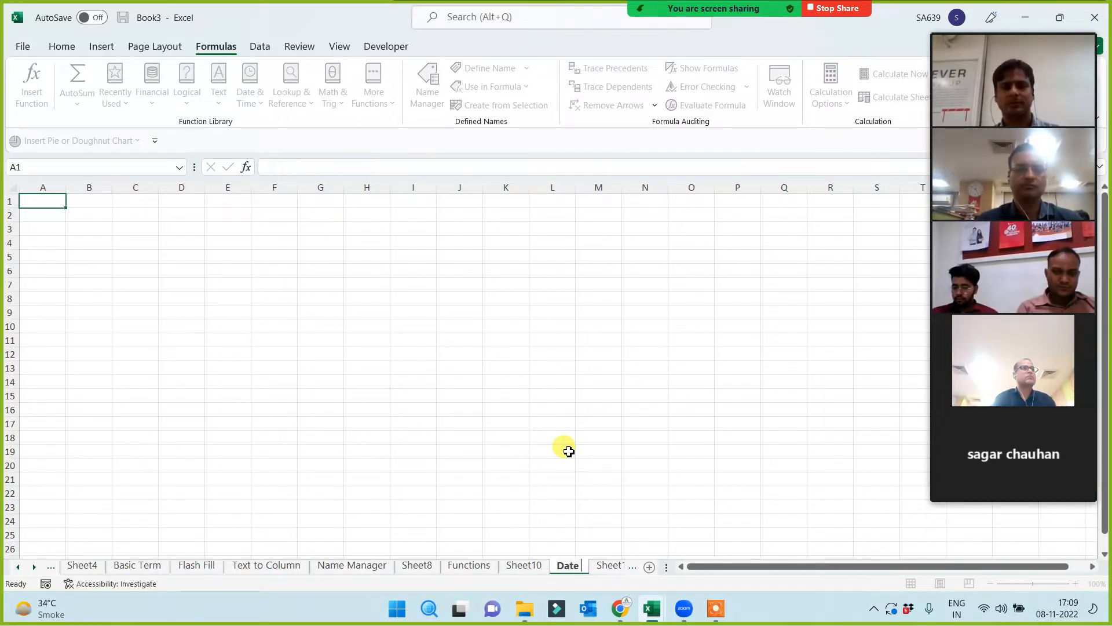
{"action": "type", "text": " and Time"}
{"action": "key", "text": "Return"}
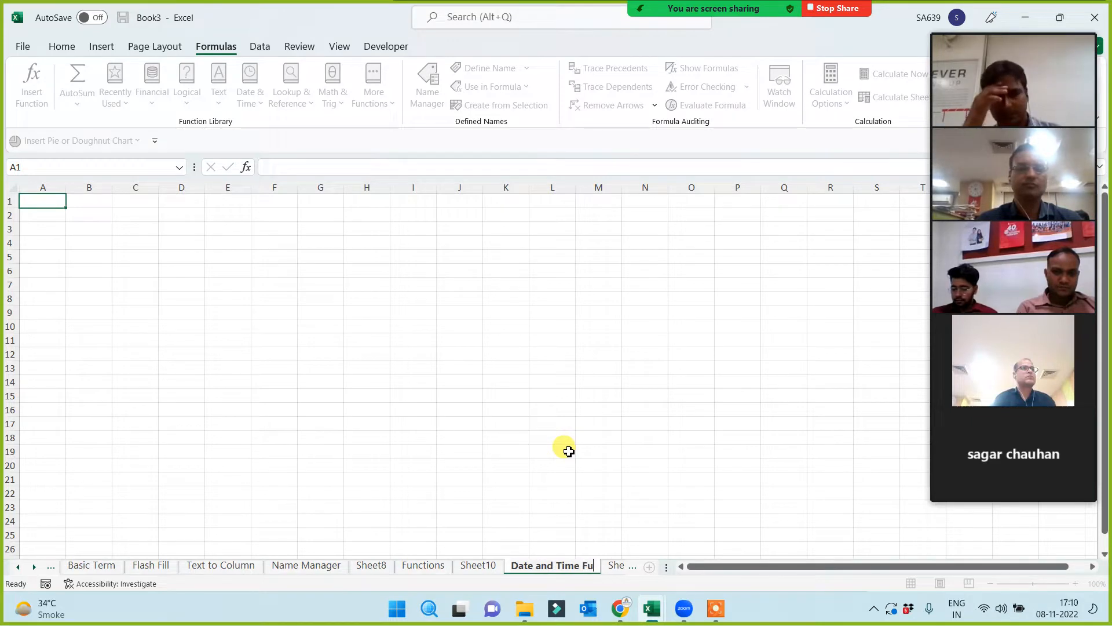
- Put the heading 'Date and Time?' in G1 and autofit column G to it
{"action": "left_click", "coordinate": [405, 350]}
{"action": "scroll", "coordinate": [430, 383], "scroll_direction": "up", "scroll_amount": 4}
{"action": "scroll", "coordinate": [482, 303], "scroll_direction": "up", "scroll_amount": 2}
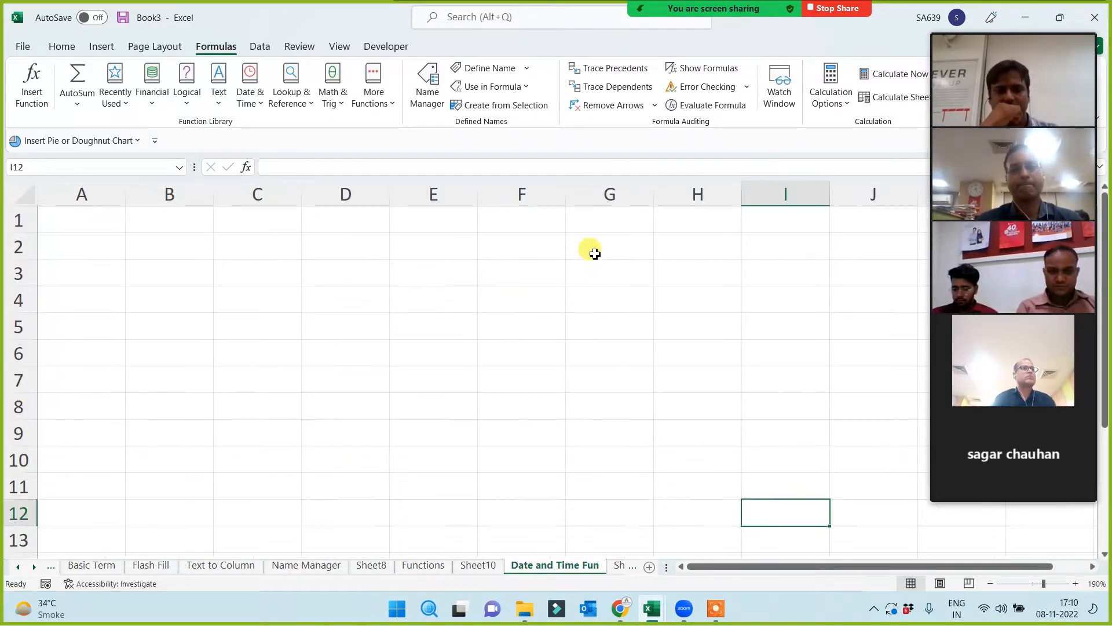
{"action": "left_click", "coordinate": [610, 226]}
{"action": "type", "text": "Date and Time?"}
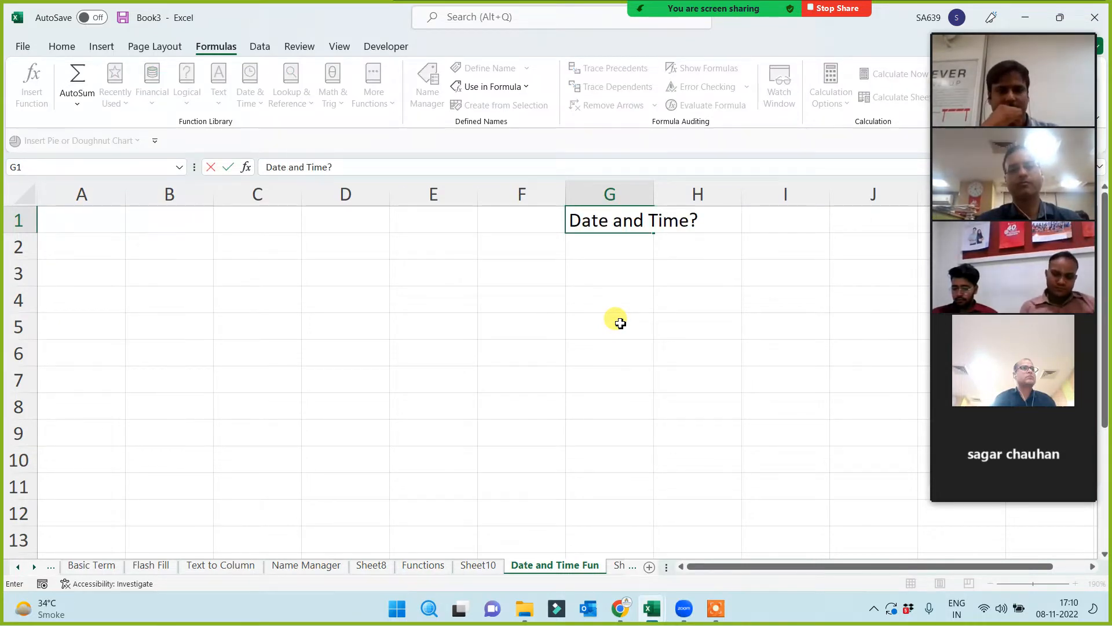
{"action": "key", "text": "Return"}
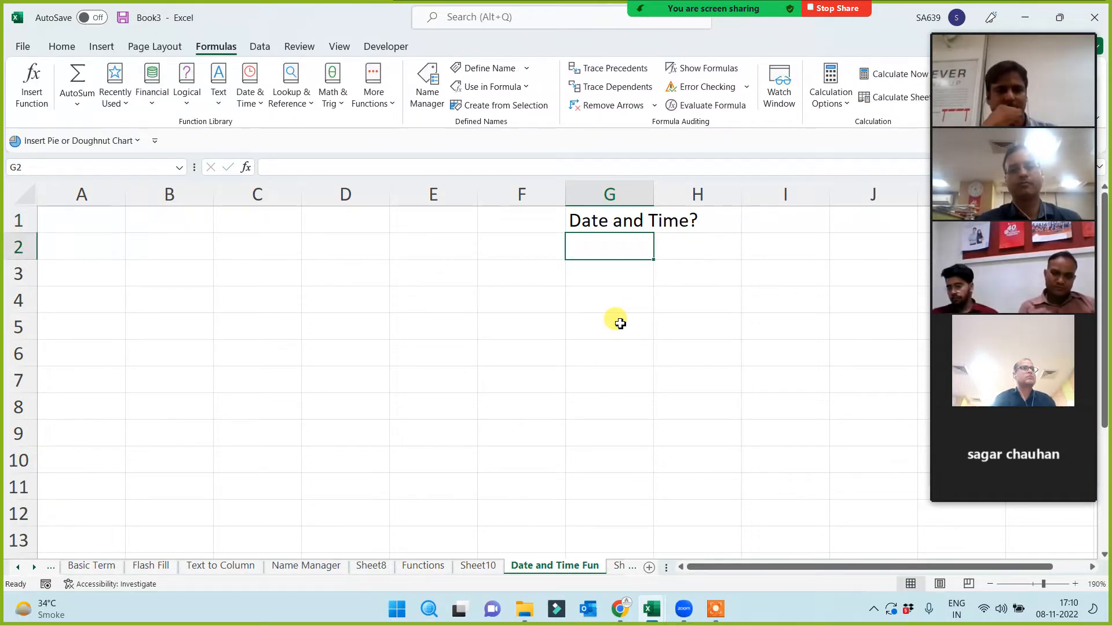
{"action": "double_click", "coordinate": [651, 195]}
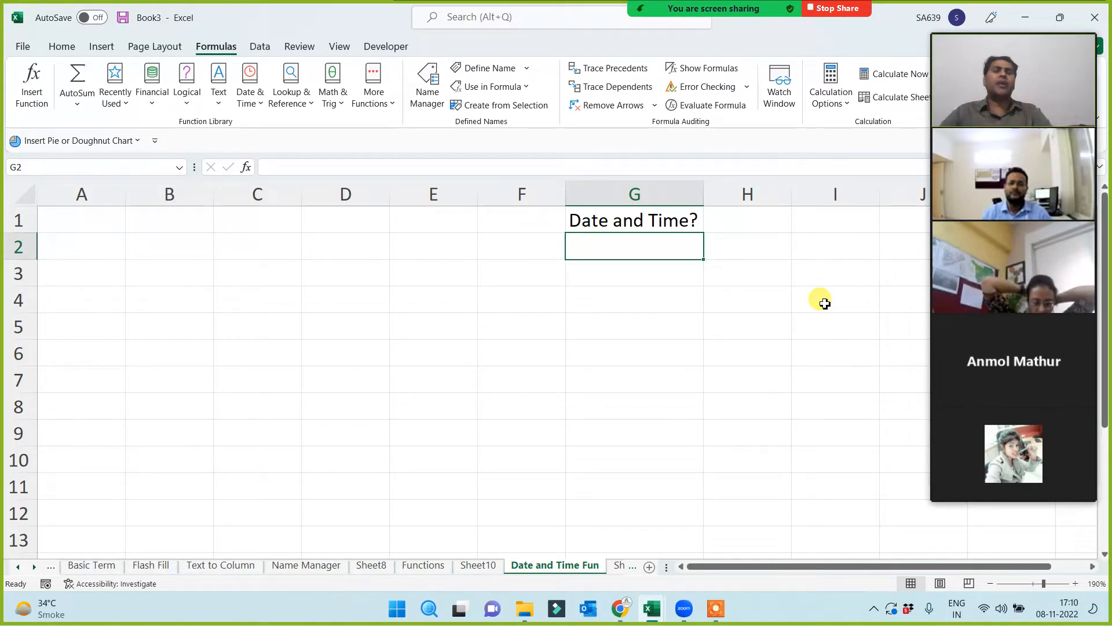
{"action": "left_click", "coordinate": [655, 220]}
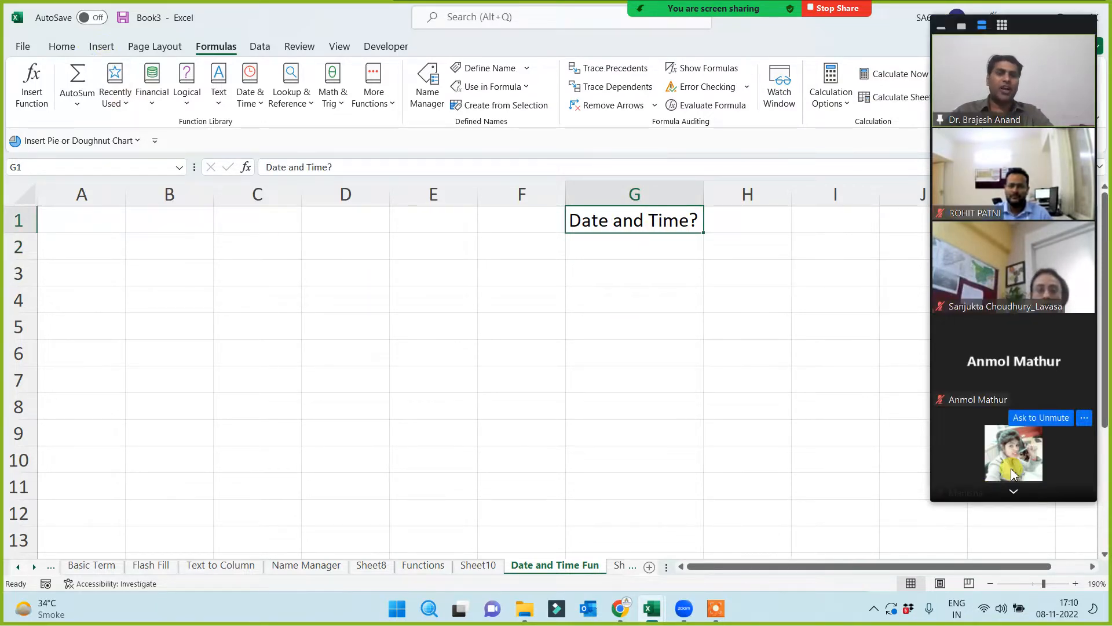
- Fill the Date and Time? heading in G1 with yellow
{"action": "left_click", "coordinate": [61, 45]}
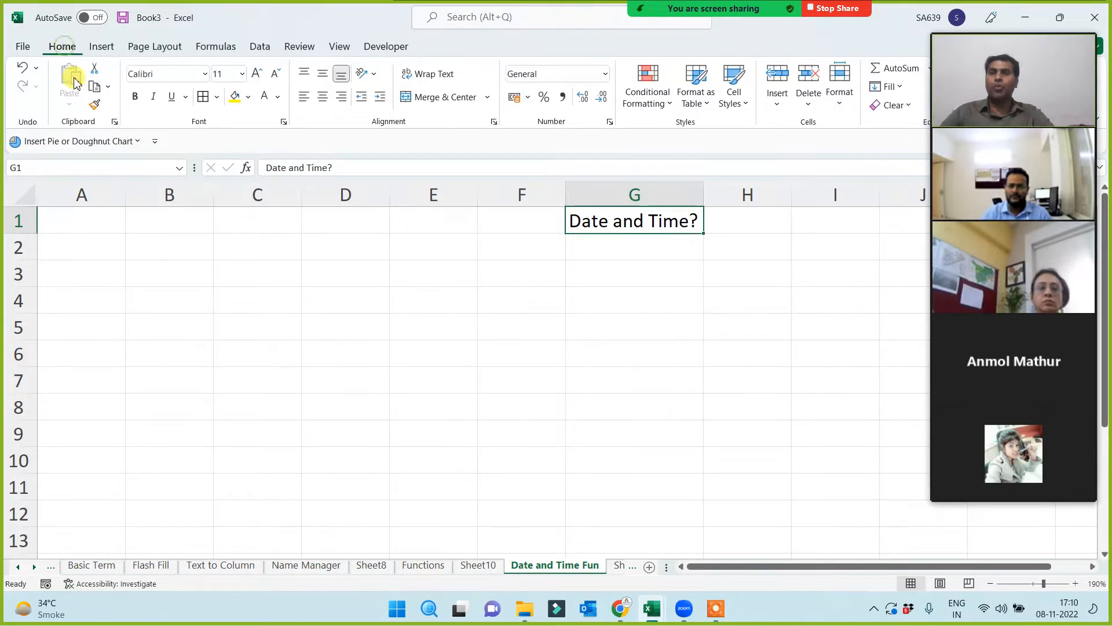
{"action": "left_click", "coordinate": [234, 96]}
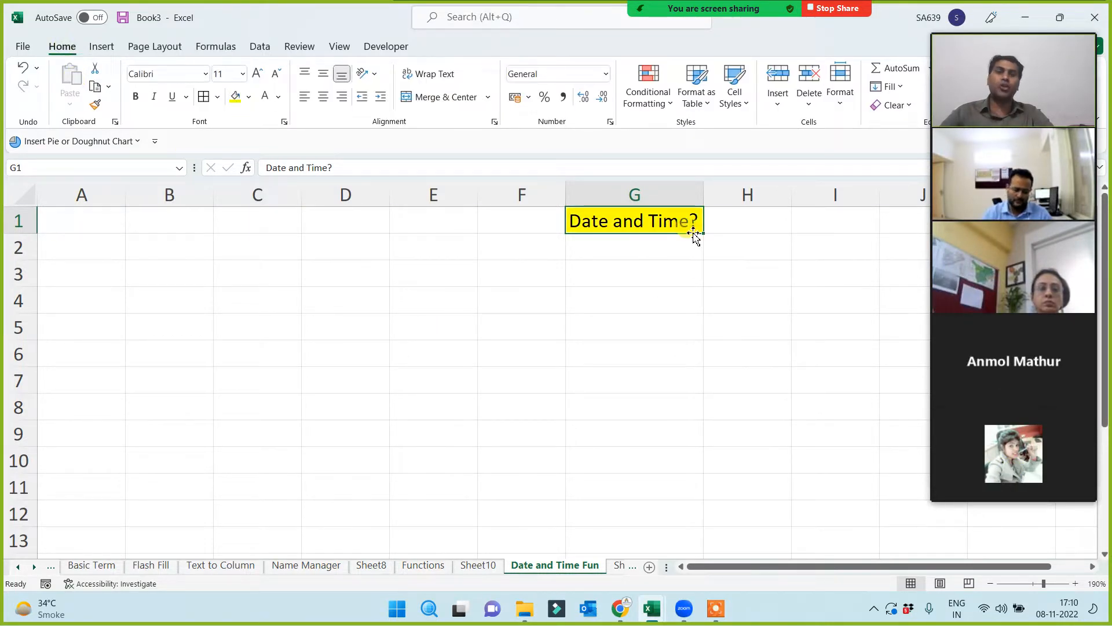
{"action": "left_click", "coordinate": [570, 316]}
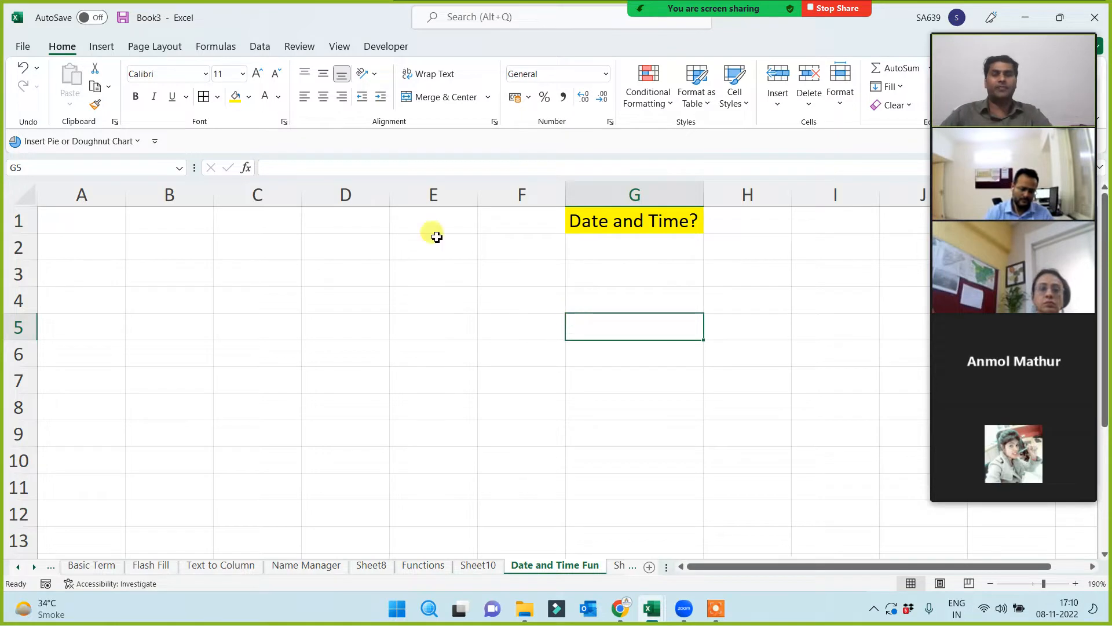
- Type the labels Today in D1 and Now in D2
{"action": "left_click", "coordinate": [350, 212]}
{"action": "mouse_move", "coordinate": [1018, 474]}
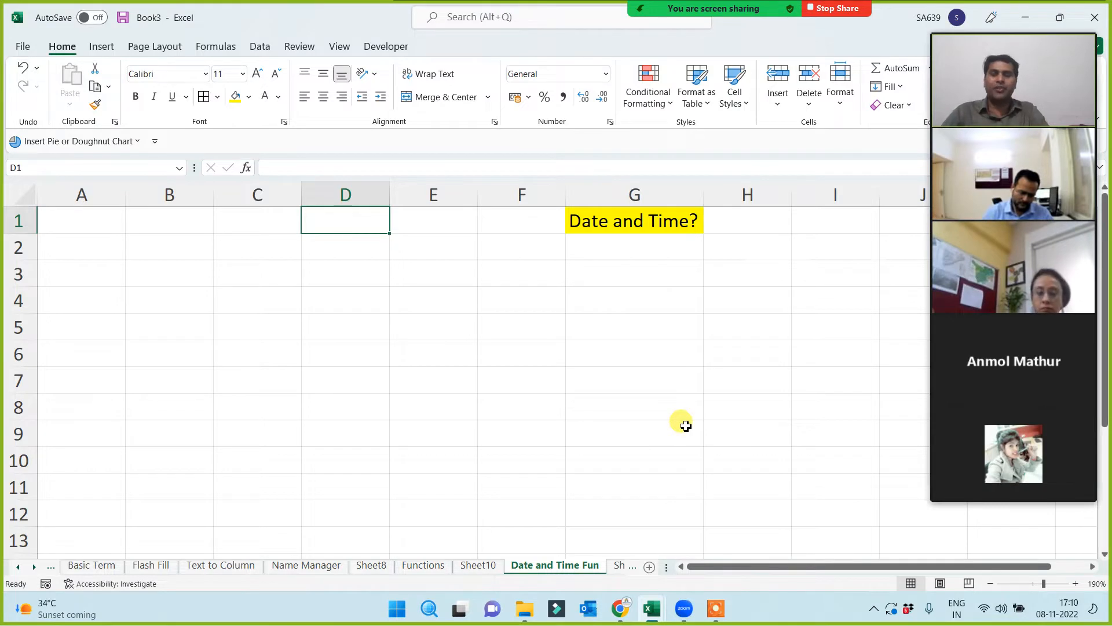
{"action": "type", "text": "Today"}
{"action": "key", "text": "Return"}
{"action": "type", "text": "Now"}
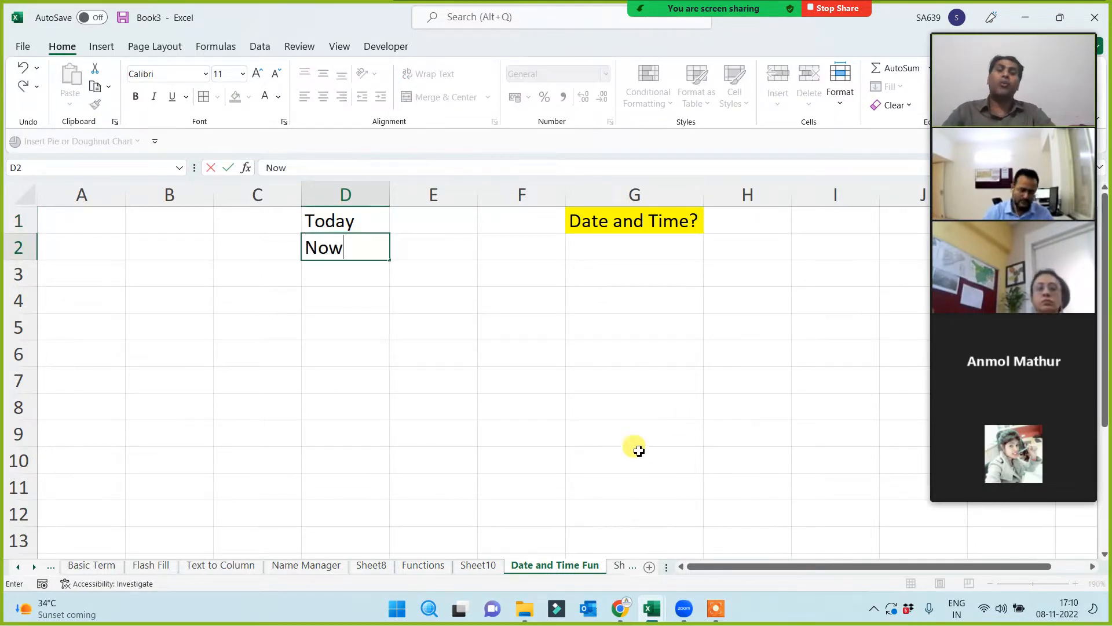
{"action": "left_click", "coordinate": [420, 378]}
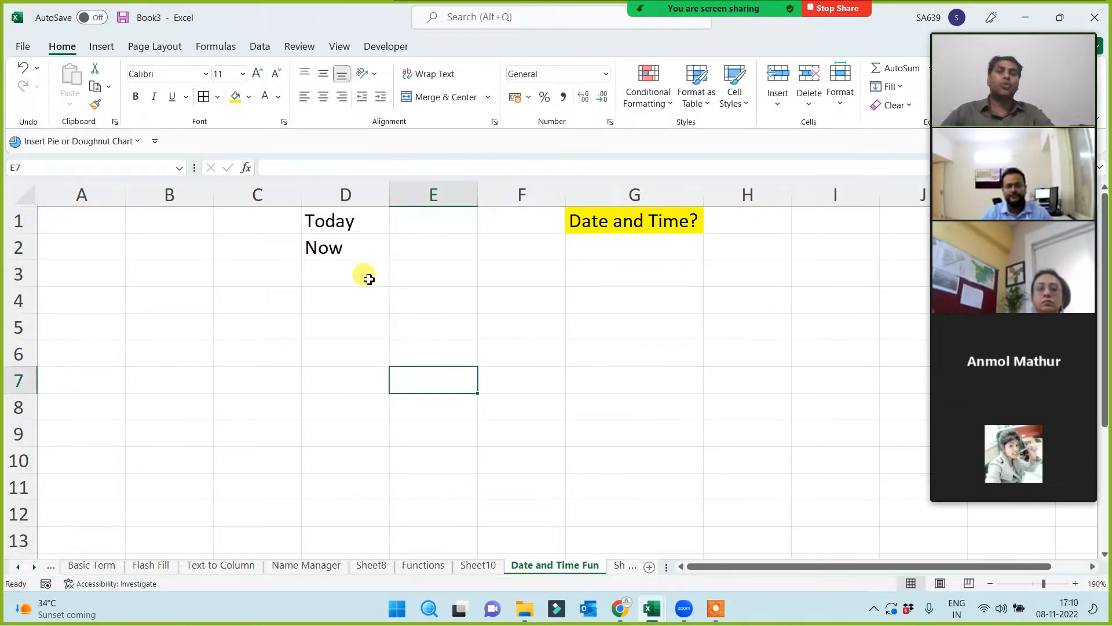
- Reselect the Today/Now labels and begin a formula in E2
{"action": "left_click_drag", "start_coordinate": [354, 223], "coordinate": [350, 247]}
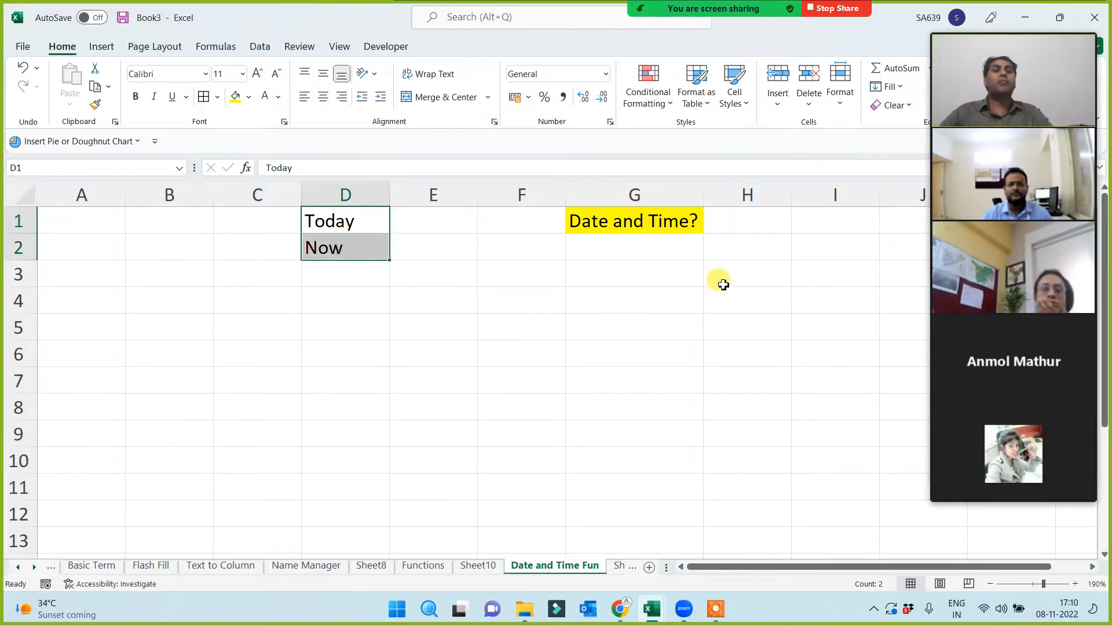
{"action": "left_click", "coordinate": [616, 221]}
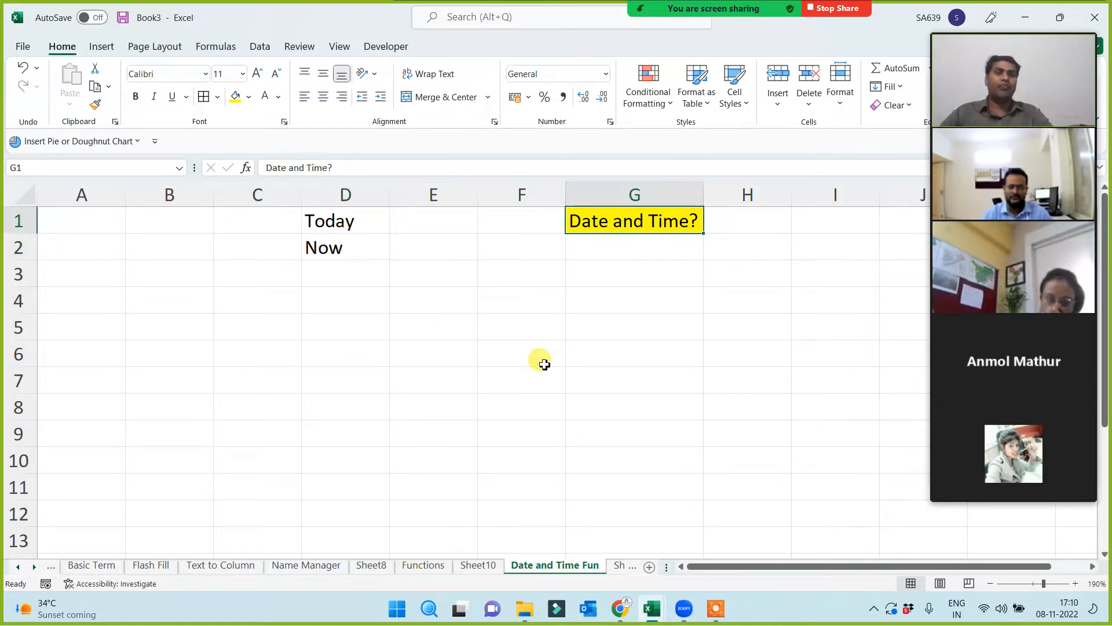
{"action": "left_click_drag", "start_coordinate": [327, 225], "coordinate": [323, 245]}
{"action": "left_click", "coordinate": [342, 325]}
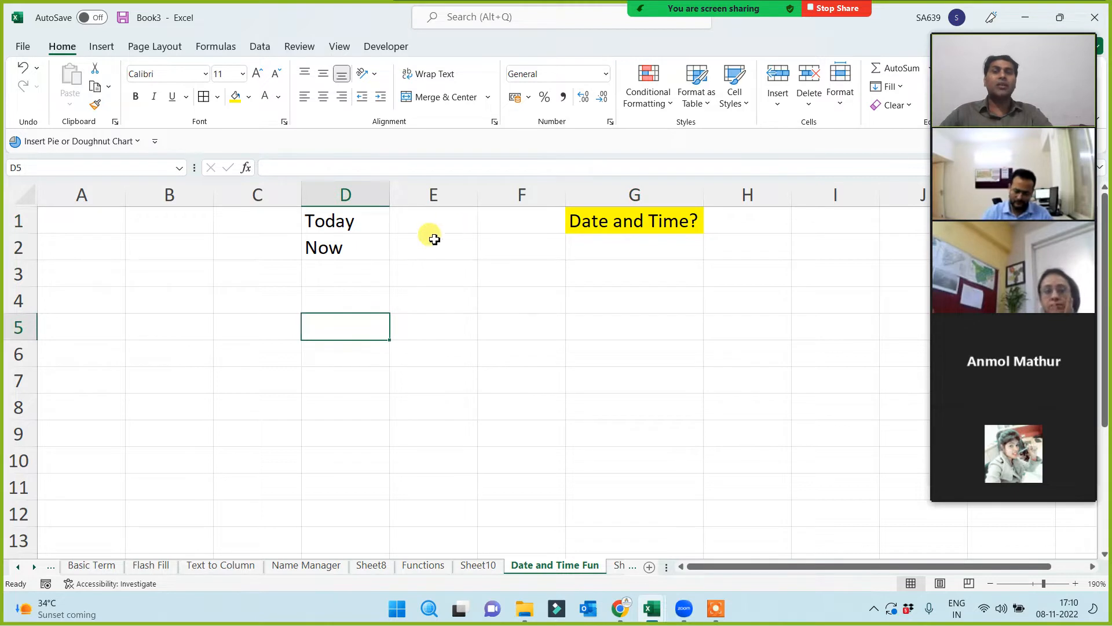
{"action": "left_click", "coordinate": [416, 248]}
{"action": "type", "text": "="}
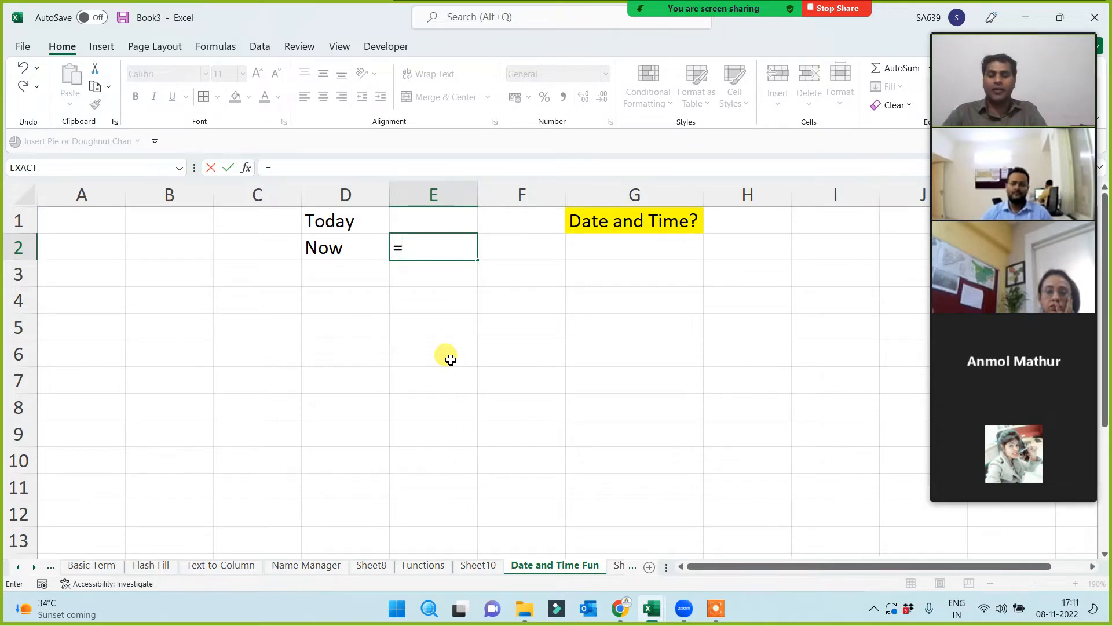
{"action": "type", "text": "Now()"}
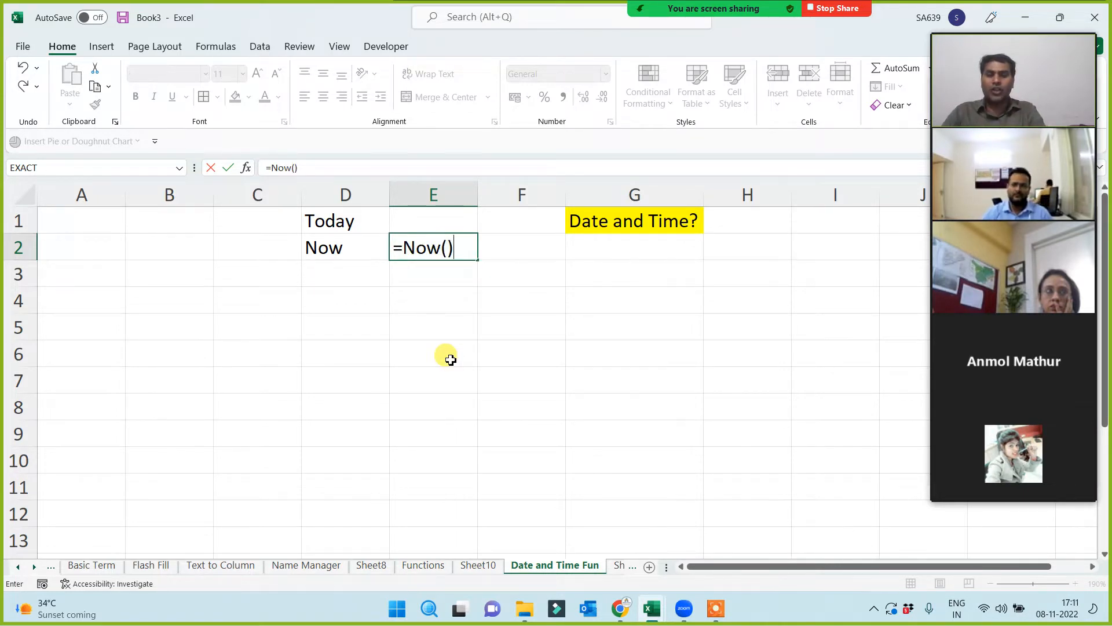
{"action": "key", "text": "Return"}
{"action": "left_click", "coordinate": [494, 245]}
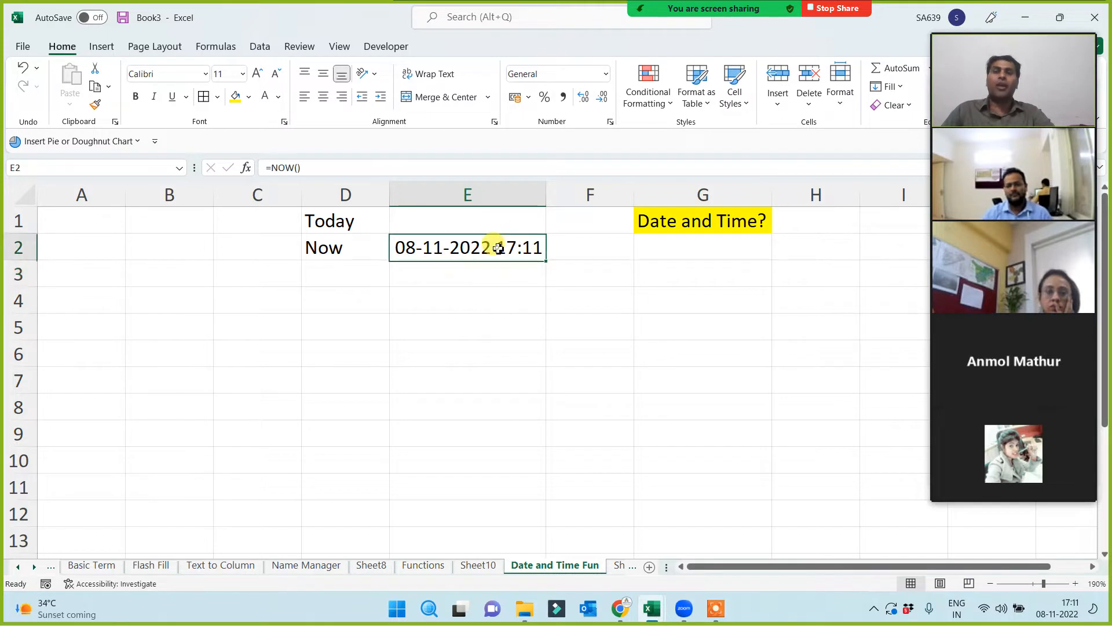
- Enter =TODAY() in E1, showing today's date 08-11-2022
{"action": "left_click", "coordinate": [470, 215]}
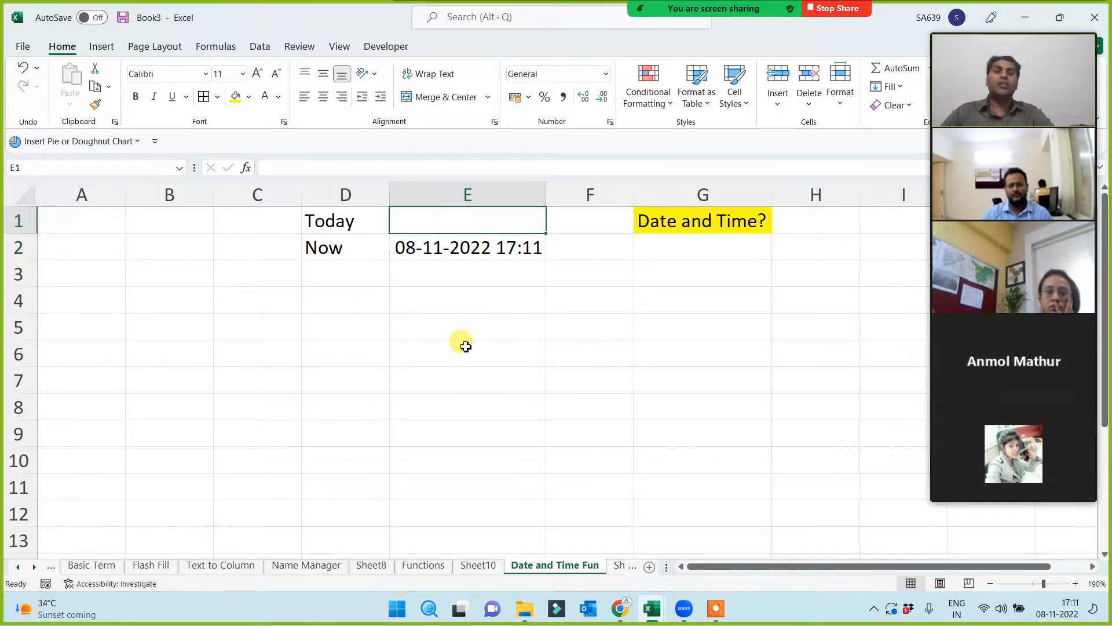
{"action": "type", "text": "=today"}
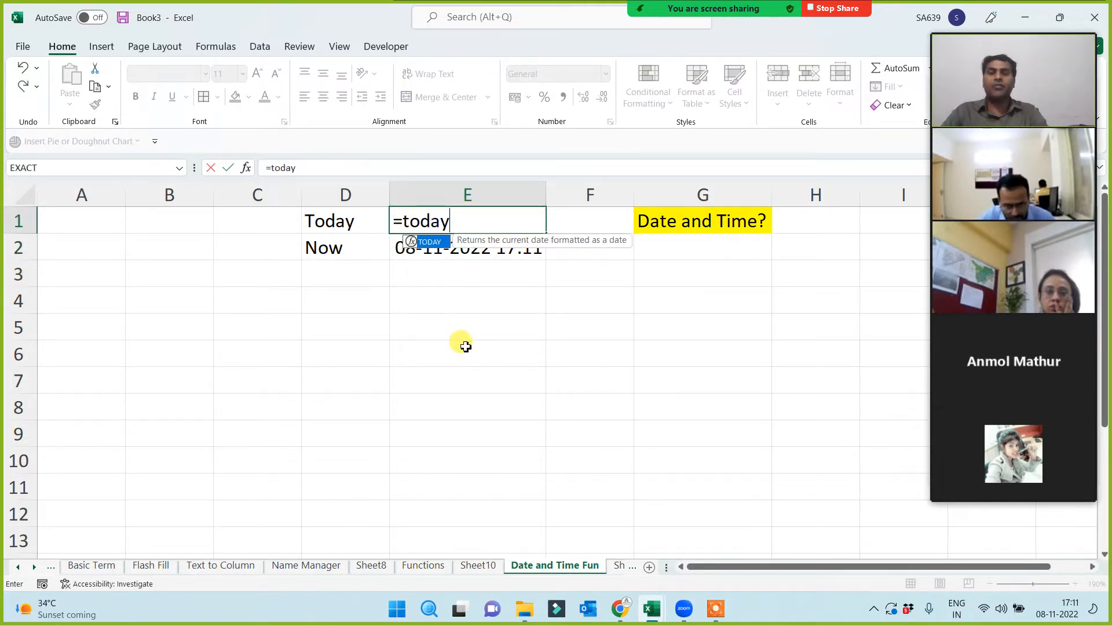
{"action": "type", "text": "()"}
{"action": "key", "text": "Return"}
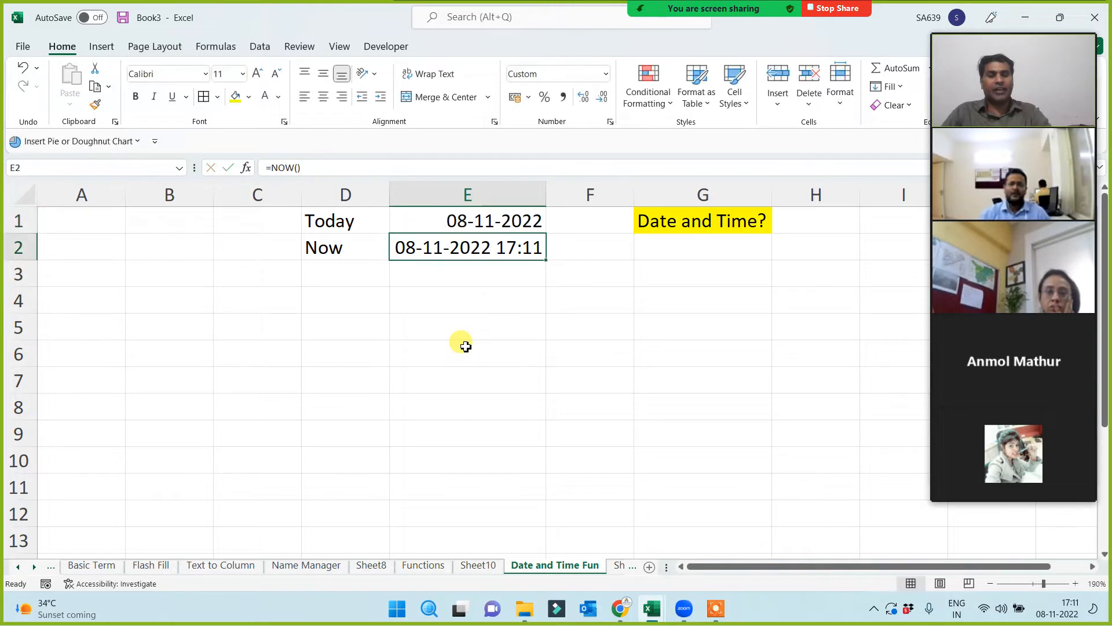
{"action": "left_click", "coordinate": [441, 370]}
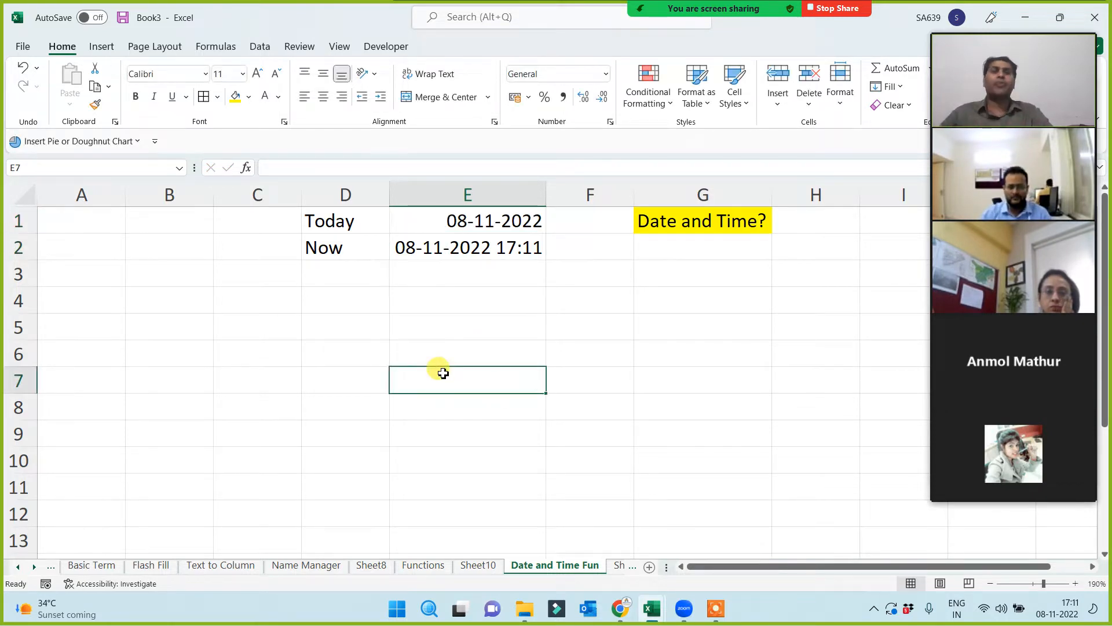
{"action": "left_click", "coordinate": [100, 276]}
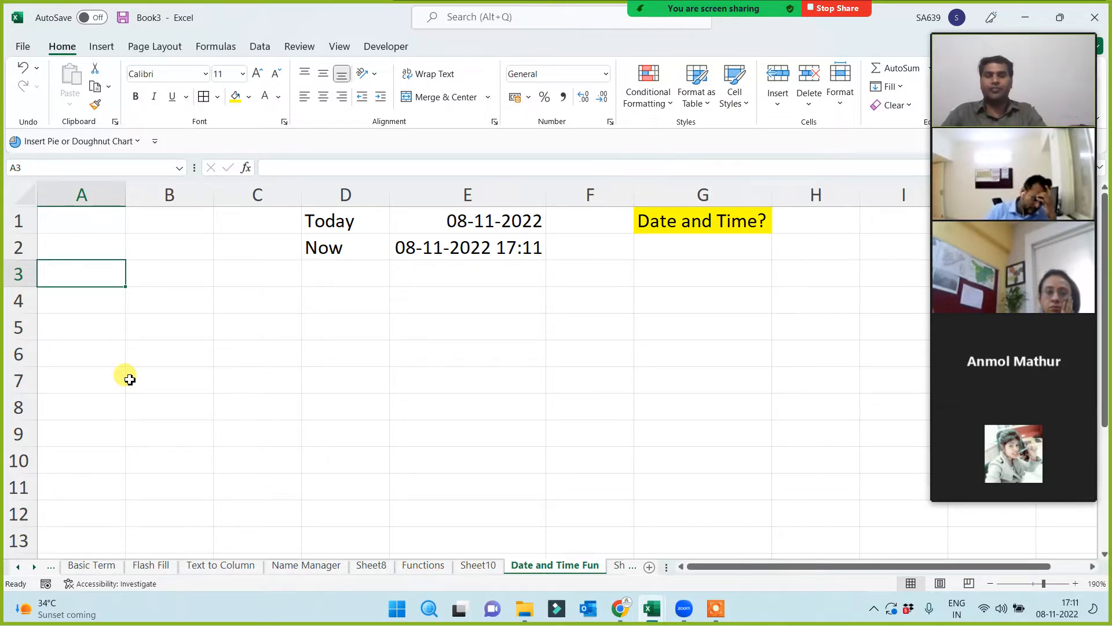
- Type the labels Day, Month, Year and Hour down A3:A6
{"action": "type", "text": "Day"}
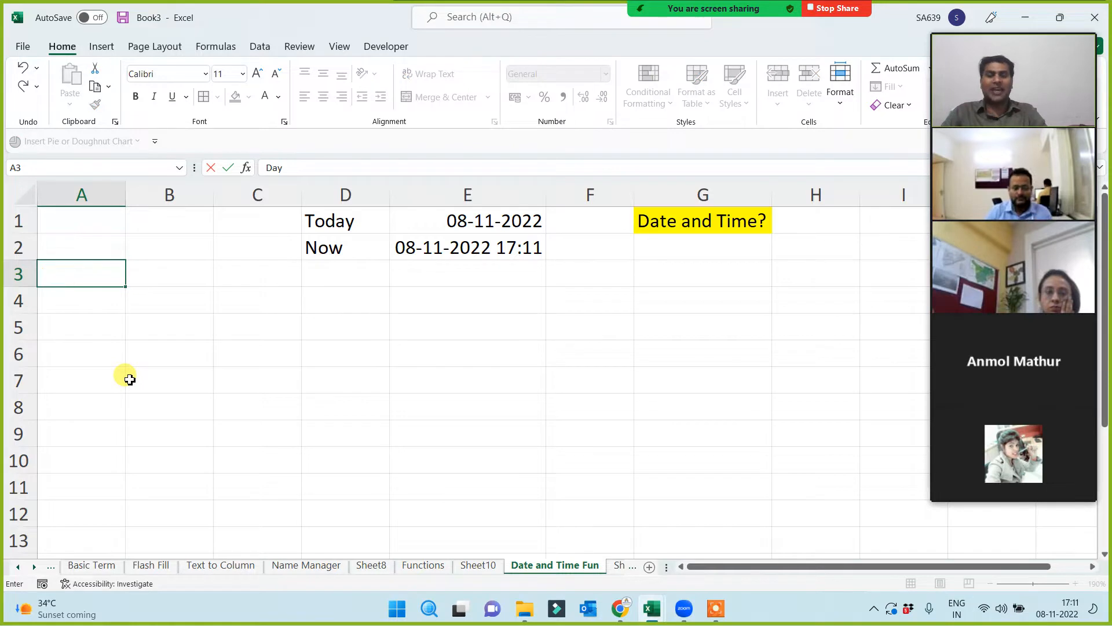
{"action": "key", "text": "Return"}
{"action": "type", "text": "Month"}
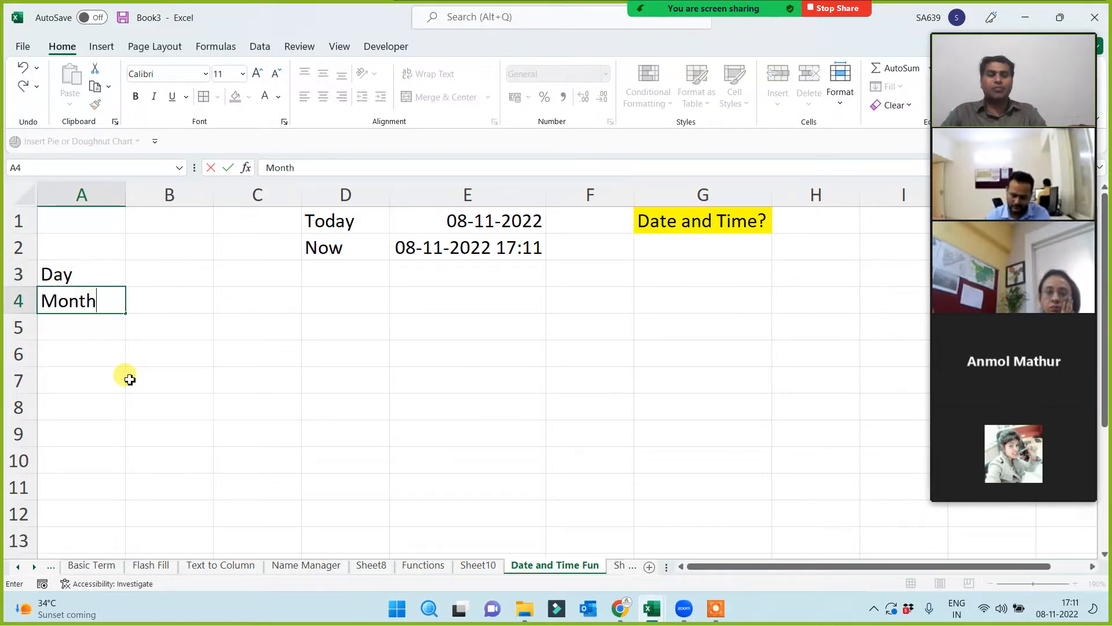
{"action": "key", "text": "Return"}
{"action": "type", "text": "Year"}
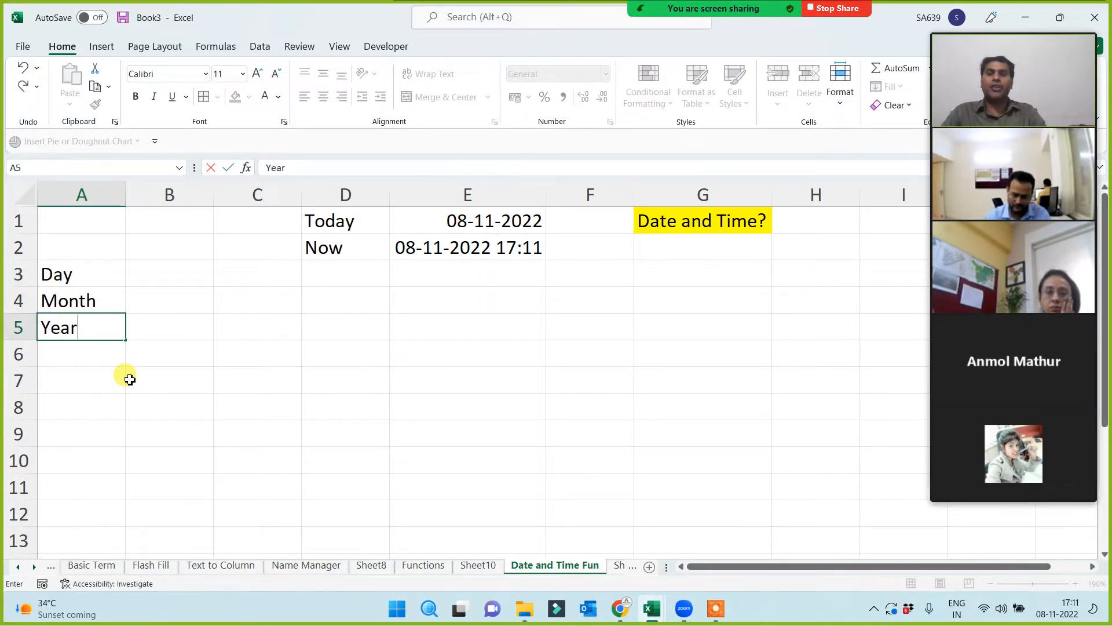
{"action": "key", "text": "Return"}
{"action": "type", "text": "Hou"}
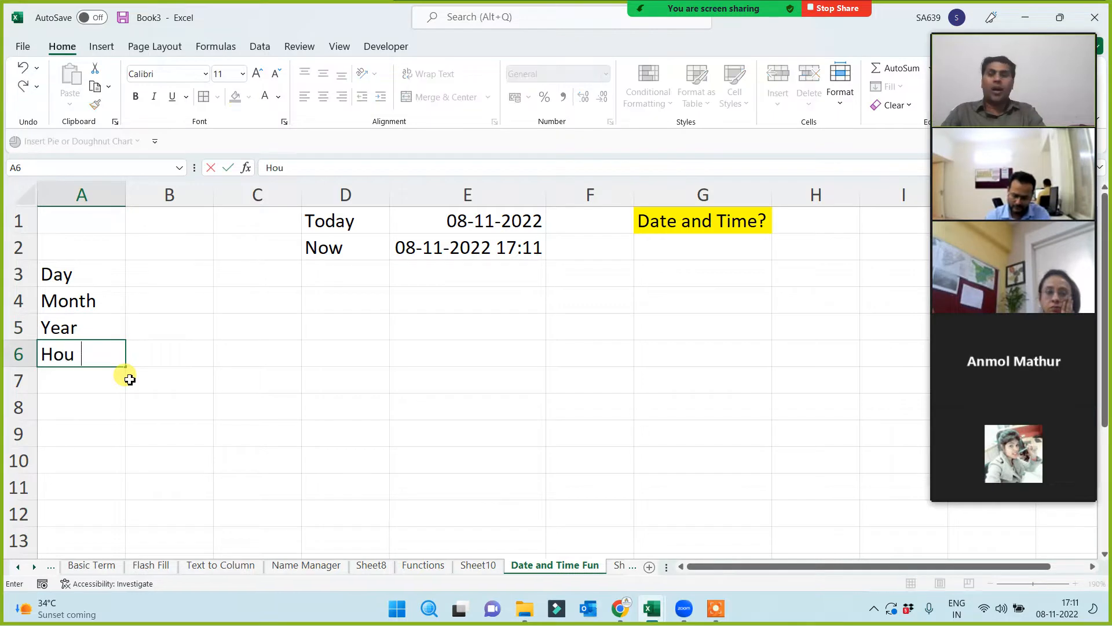
{"action": "type", "text": "r"}
{"action": "key", "text": "Return"}
- Continue the list with Minute, Second, Weeknum and Weekday in A7:A10
{"action": "type", "text": "Minute"}
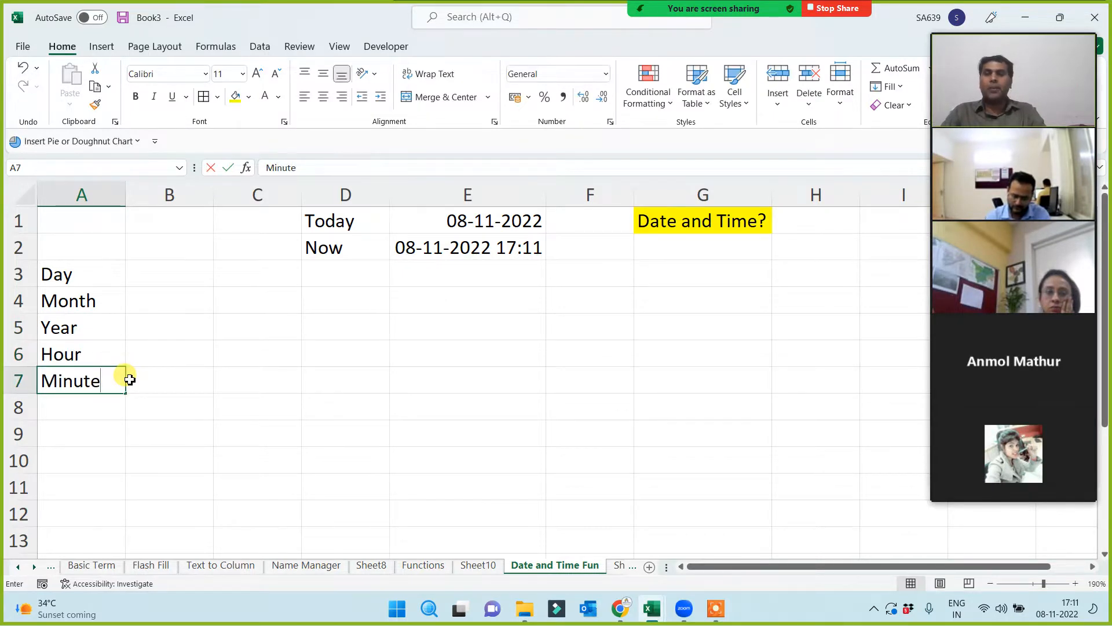
{"action": "key", "text": "Return"}
{"action": "type", "text": "Second"}
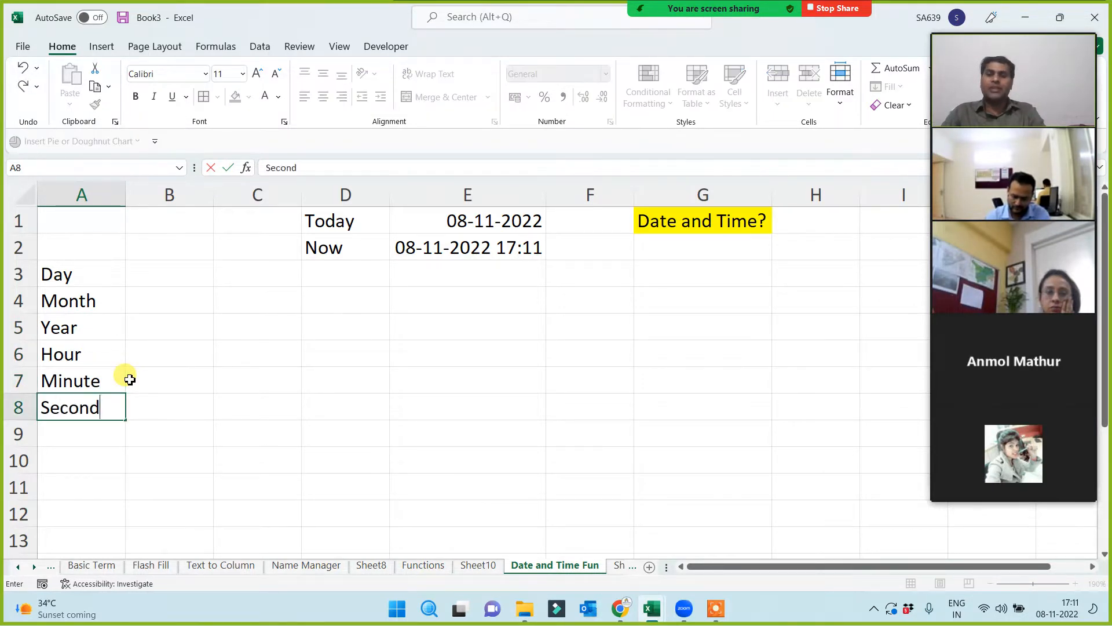
{"action": "key", "text": "Return"}
{"action": "type", "text": "Wee"}
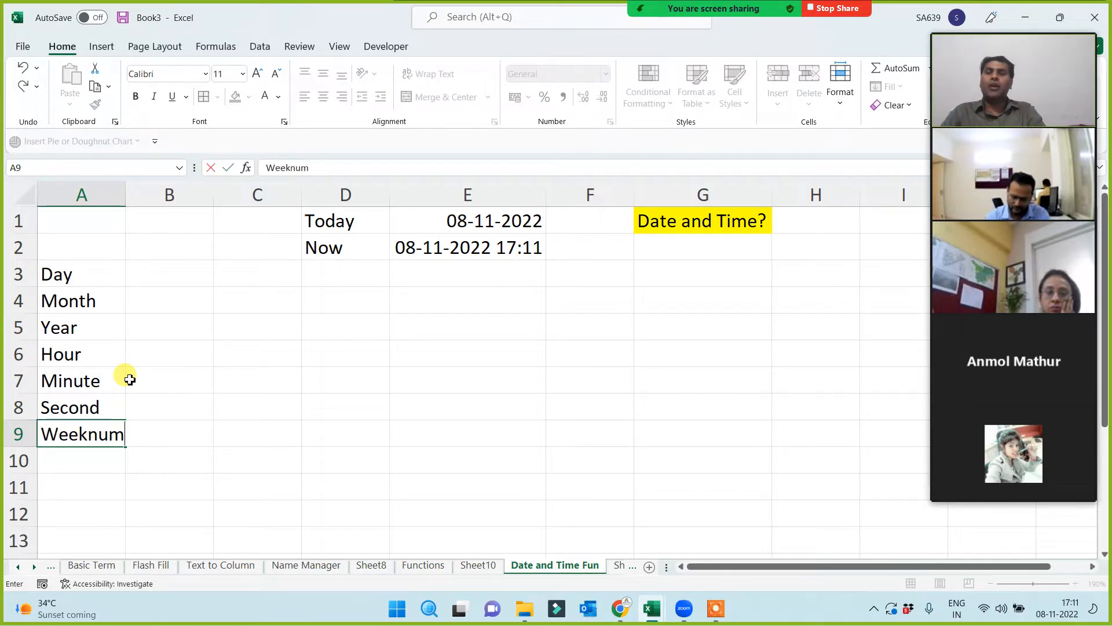
{"action": "type", "text": "knum"}
{"action": "key", "text": "Return"}
{"action": "type", "text": "Weekday"}
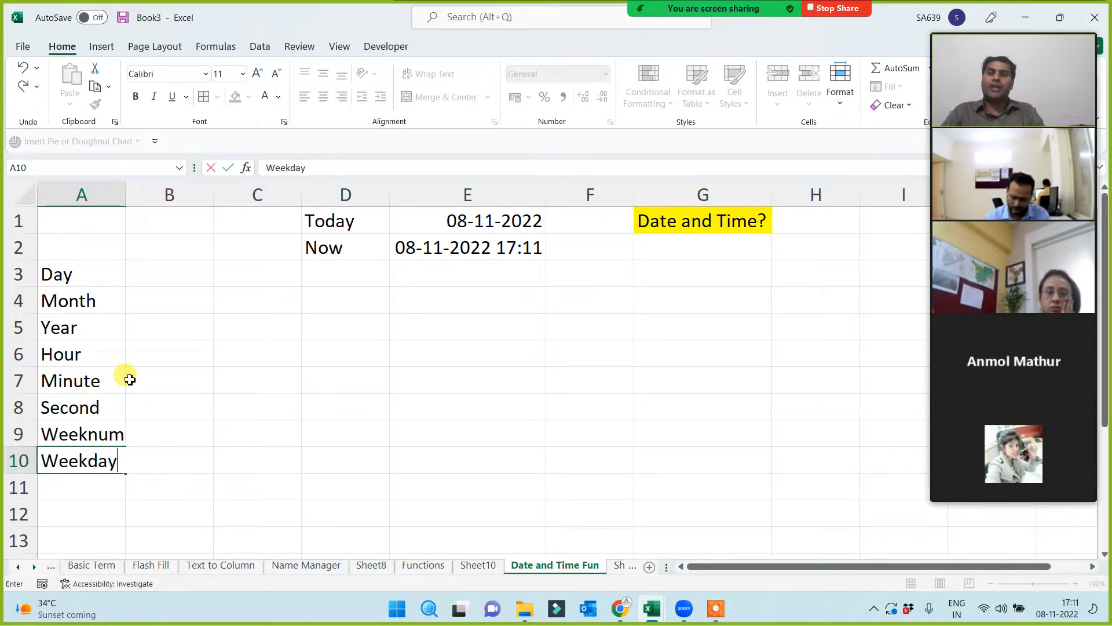
{"action": "key", "text": "Return"}
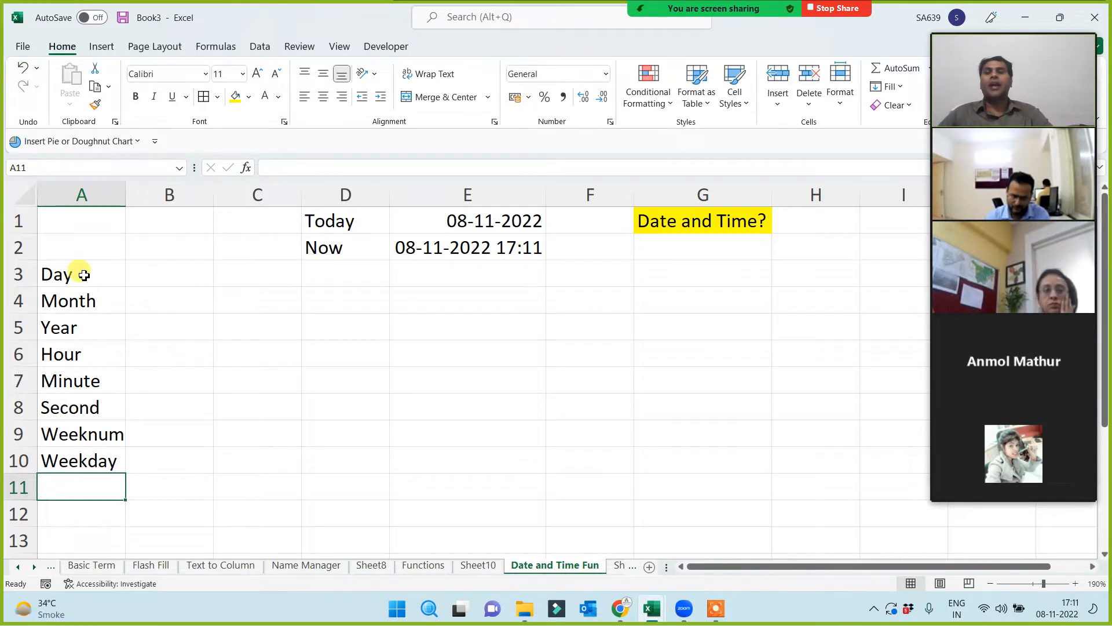
- Widen column A so the labels fit, then highlight Day through Weekday
{"action": "left_click_drag", "start_coordinate": [82, 273], "coordinate": [89, 461]}
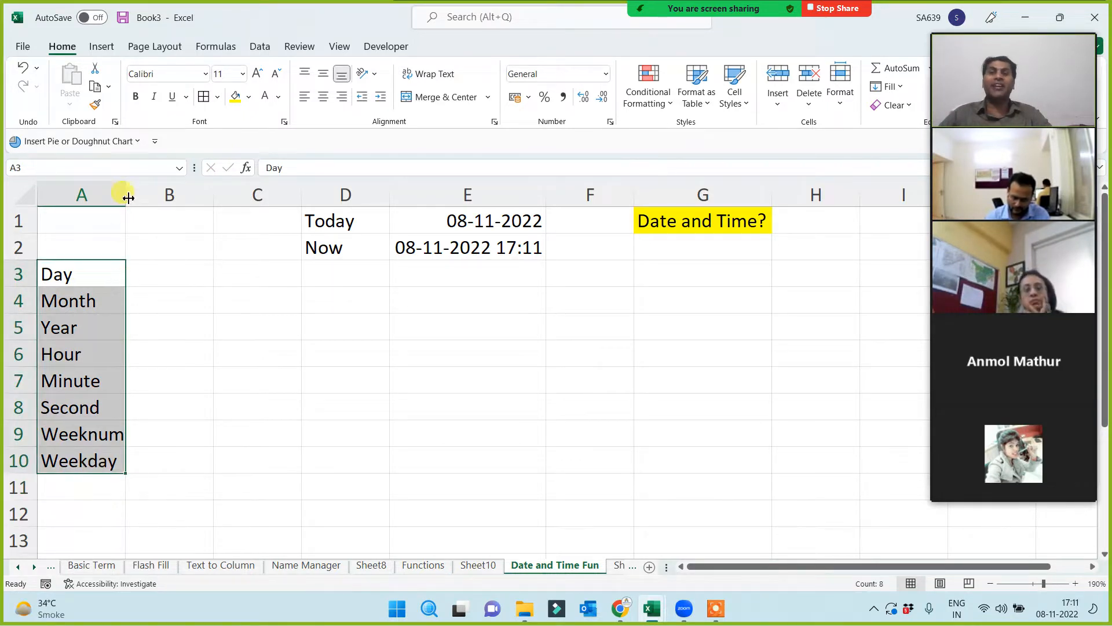
{"action": "left_click_drag", "start_coordinate": [125, 194], "coordinate": [143, 196]}
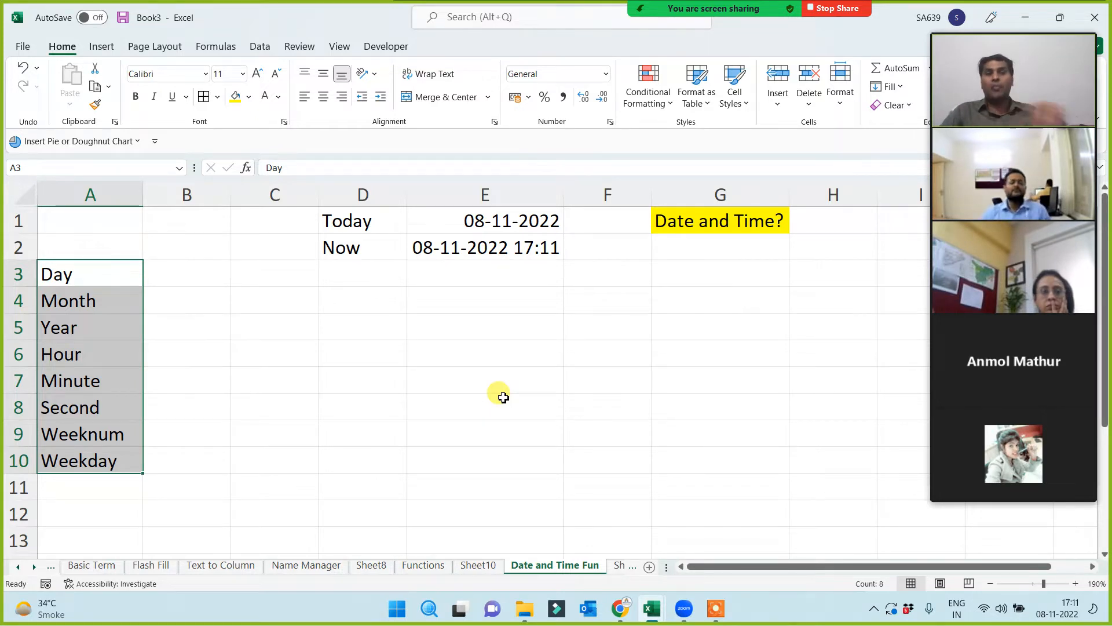
{"action": "left_click_drag", "start_coordinate": [90, 273], "coordinate": [81, 458]}
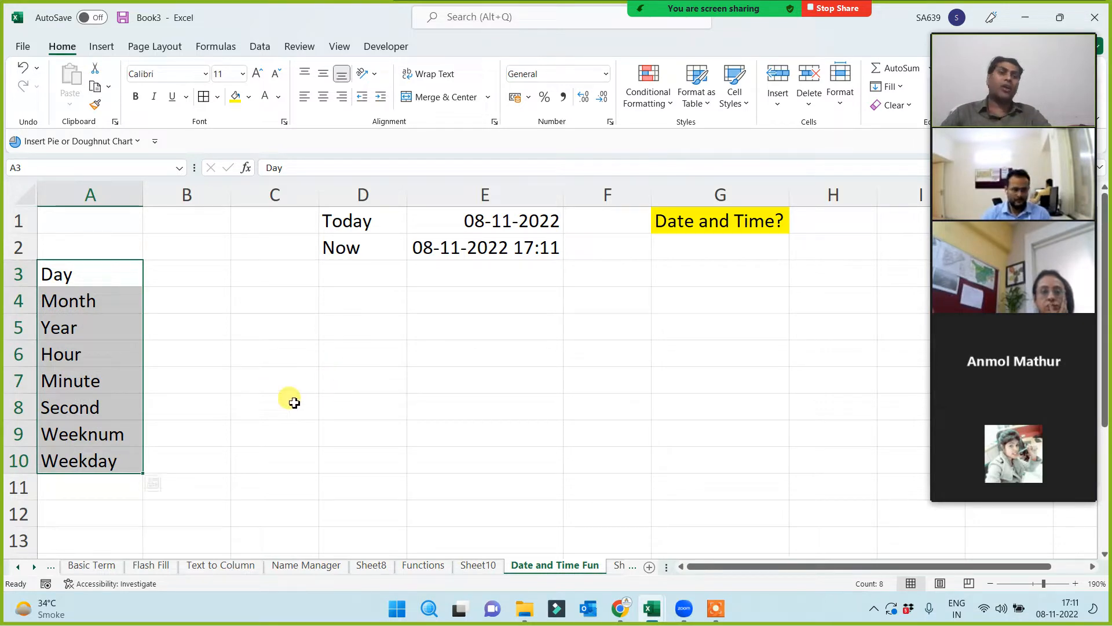
{"action": "left_click_drag", "start_coordinate": [110, 273], "coordinate": [87, 460]}
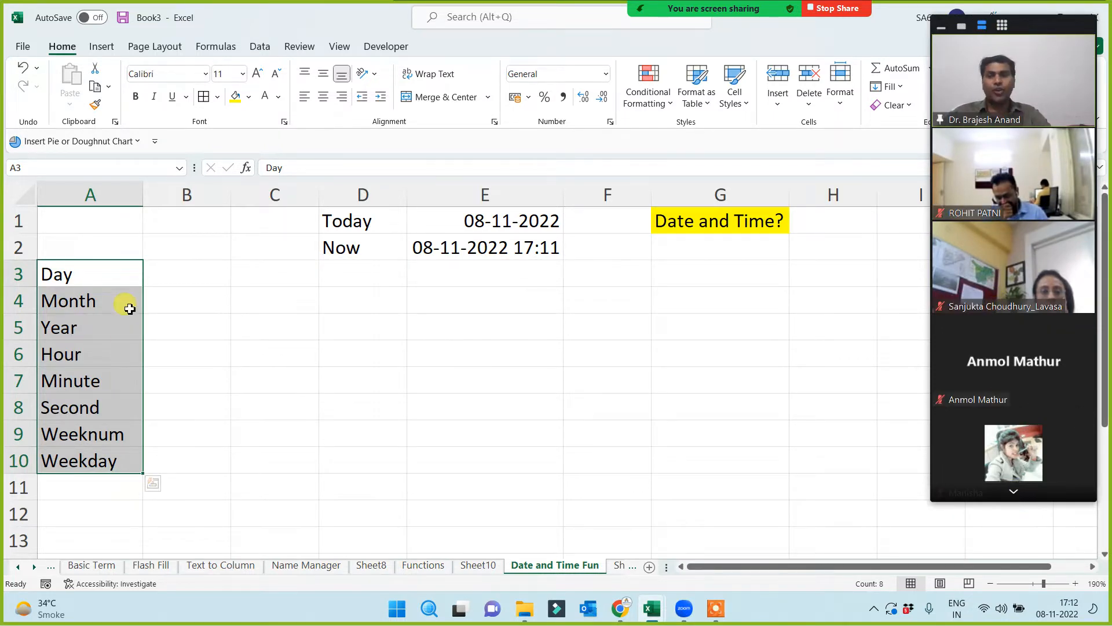
{"action": "left_click_drag", "start_coordinate": [102, 273], "coordinate": [93, 451]}
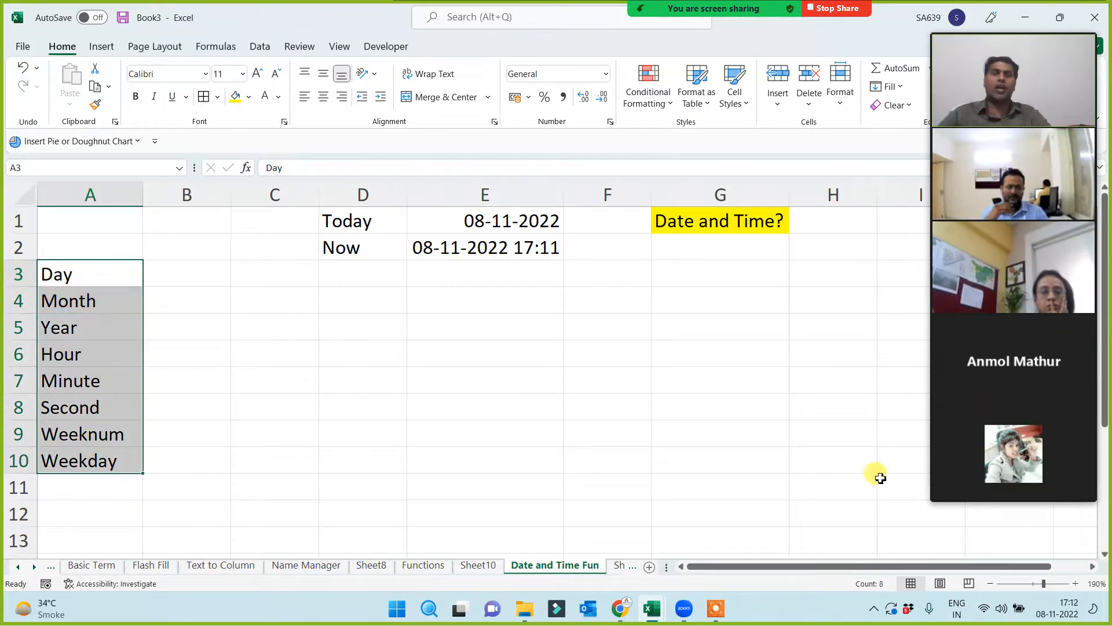
- Page through the meeting participants panel and return to the first set
{"action": "left_click", "coordinate": [1012, 496]}
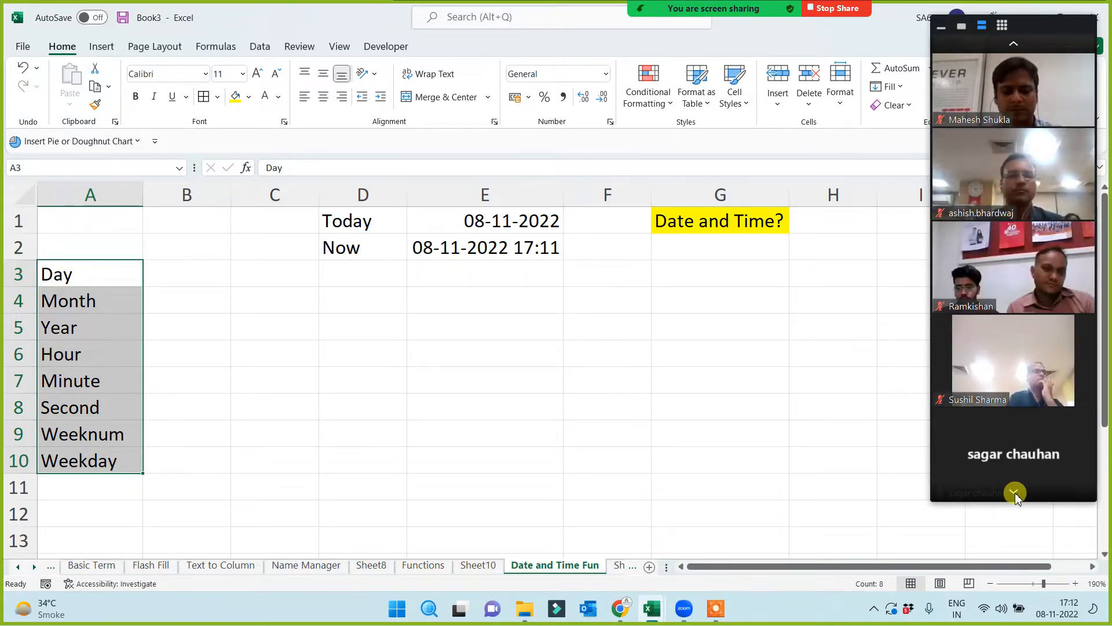
{"action": "mouse_move", "coordinate": [1045, 283]}
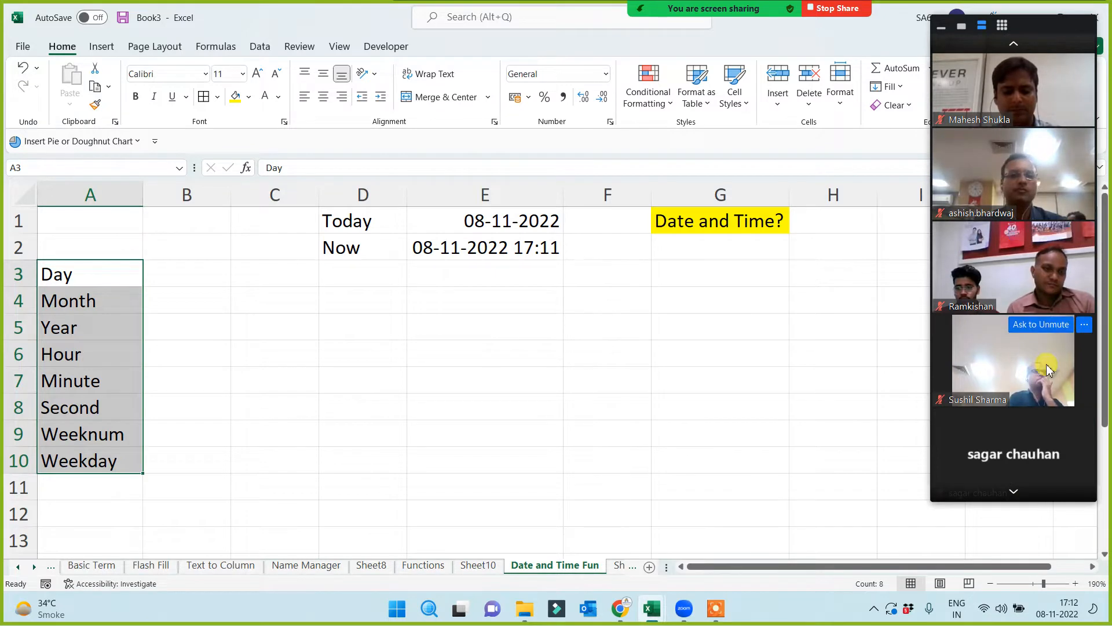
{"action": "left_click", "coordinate": [1013, 493]}
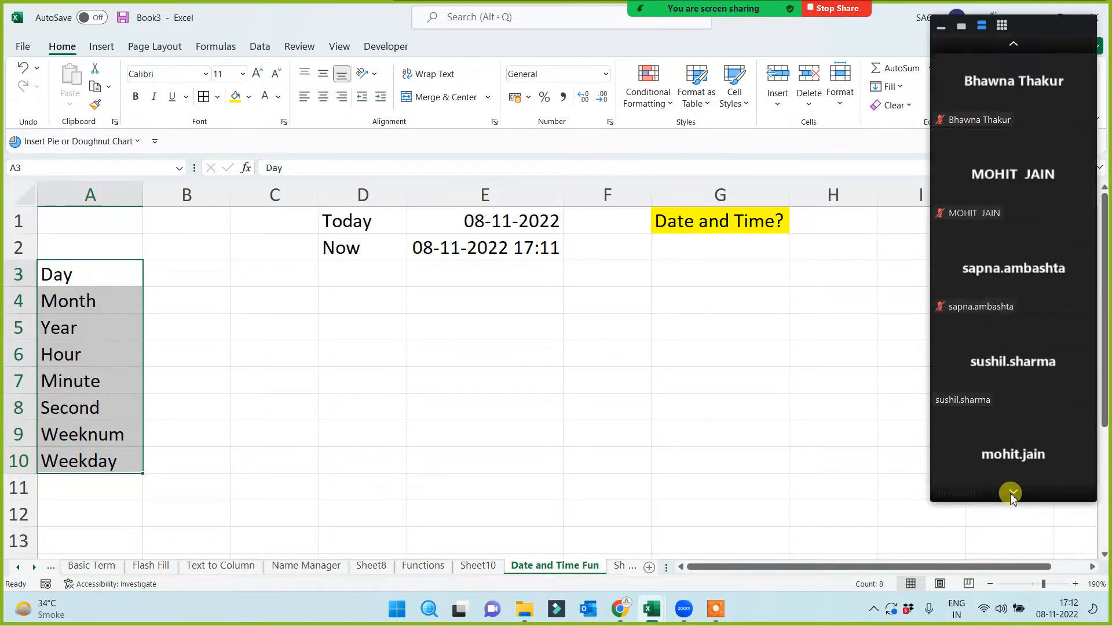
{"action": "left_click", "coordinate": [1022, 46]}
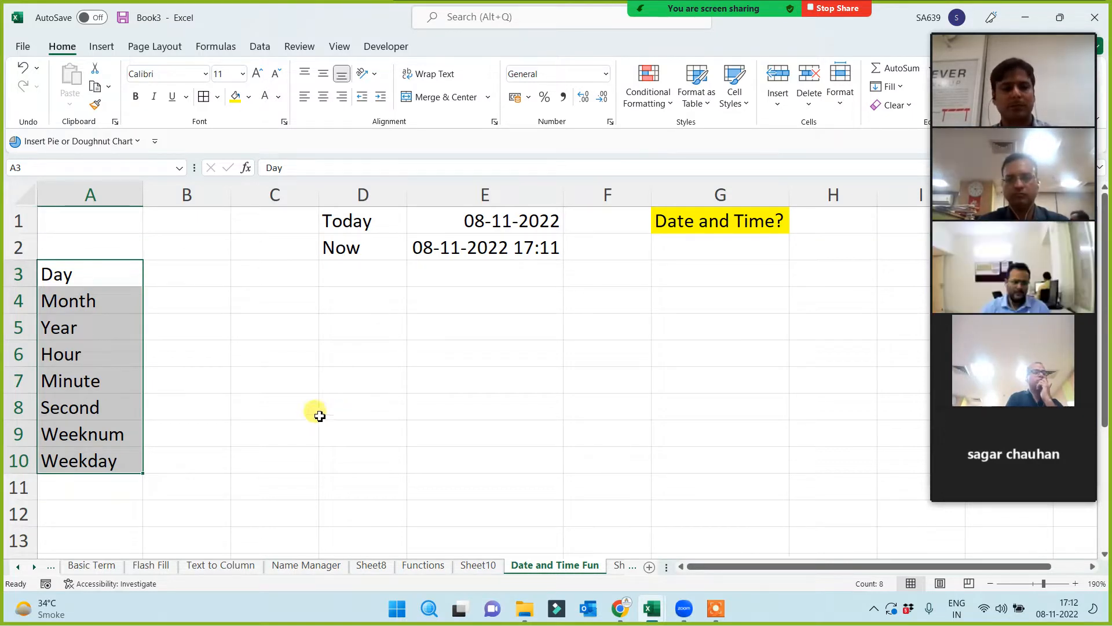
- Deselect the list, then highlight the labels Day through Weekday again
{"action": "left_click", "coordinate": [82, 326]}
{"action": "left_click", "coordinate": [194, 331]}
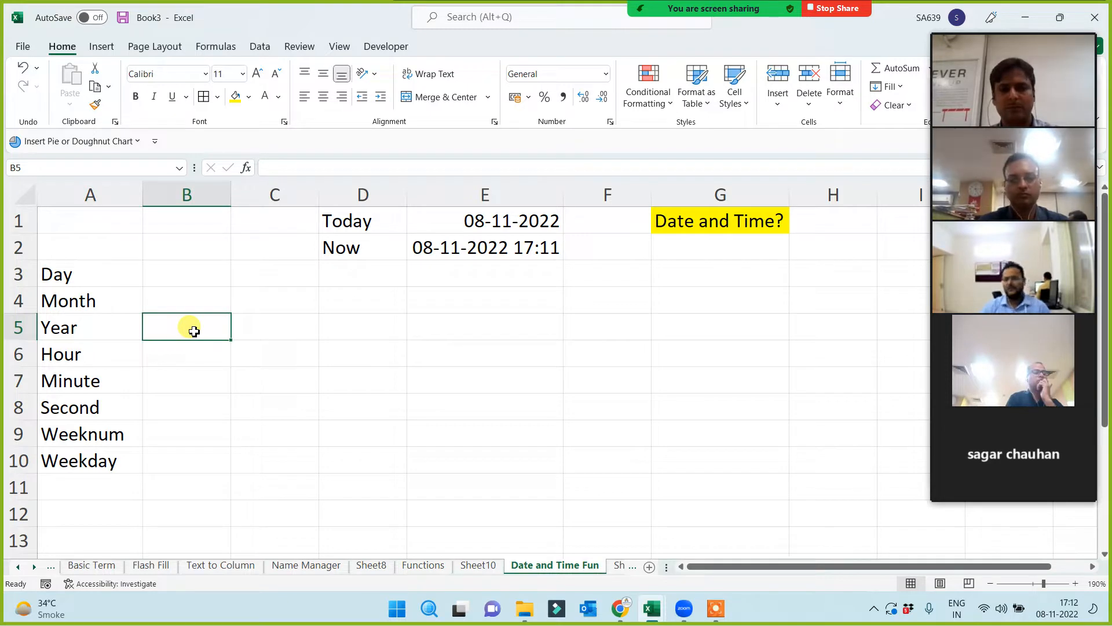
{"action": "mouse_move", "coordinate": [1035, 283]}
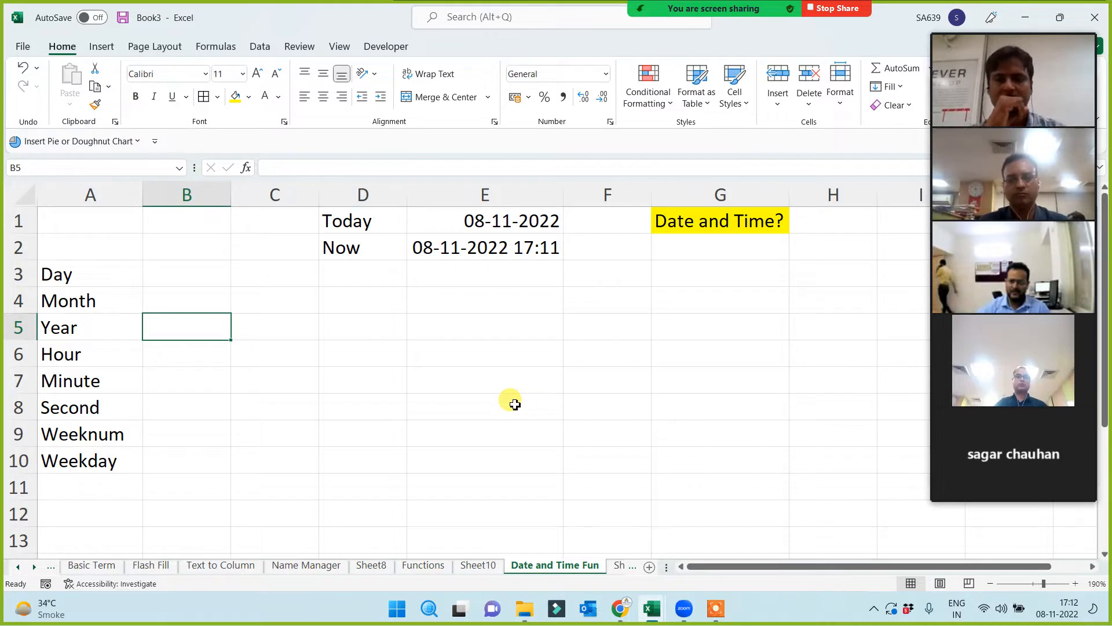
{"action": "mouse_move", "coordinate": [1021, 43]}
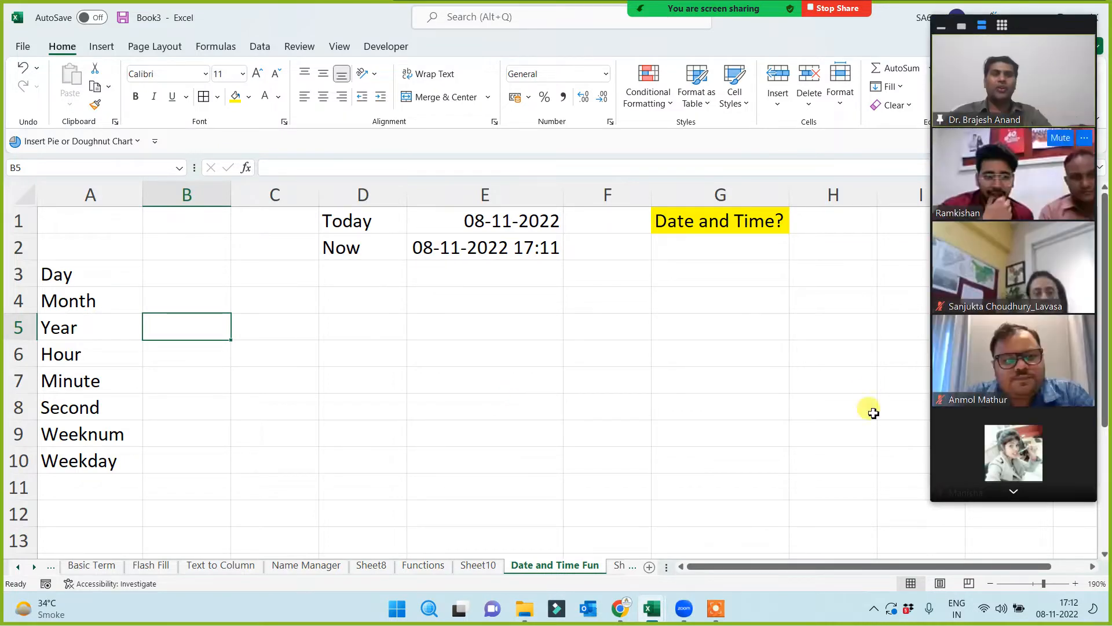
{"action": "left_click", "coordinate": [470, 386]}
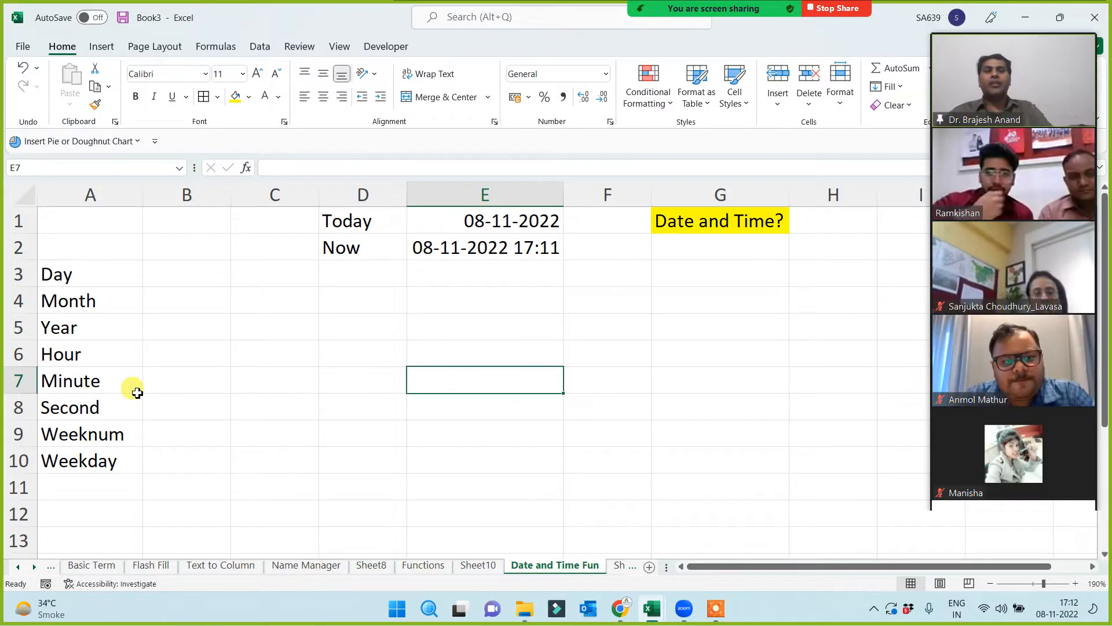
{"action": "left_click_drag", "start_coordinate": [74, 276], "coordinate": [70, 459]}
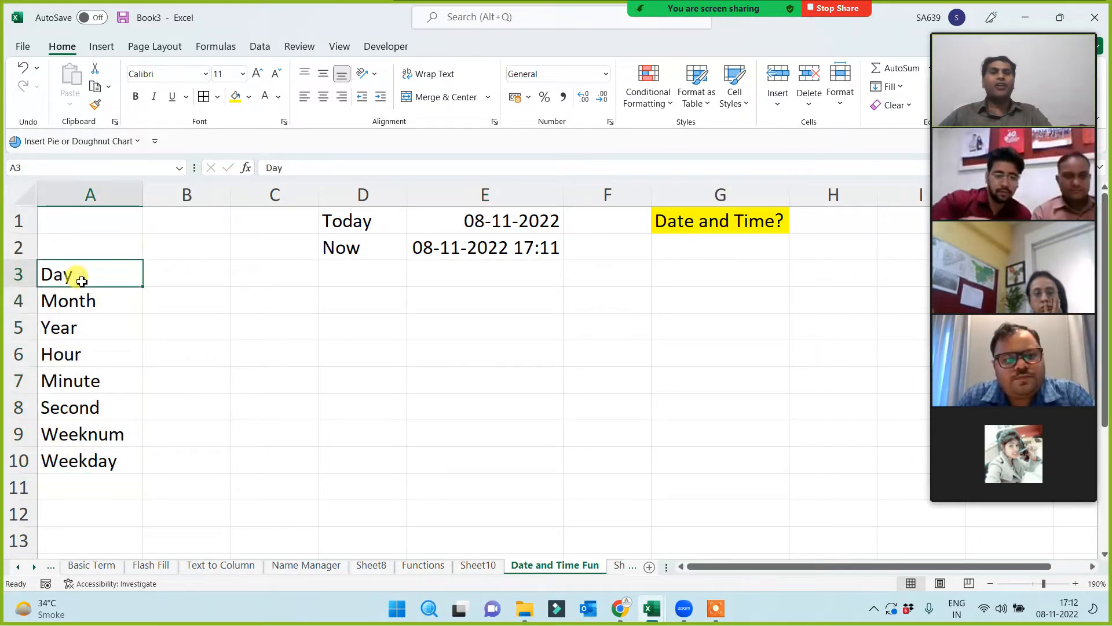
- Start a =day( formula in B3, then cancel it, leaving B3 empty
{"action": "left_click", "coordinate": [88, 351]}
{"action": "left_click", "coordinate": [94, 429]}
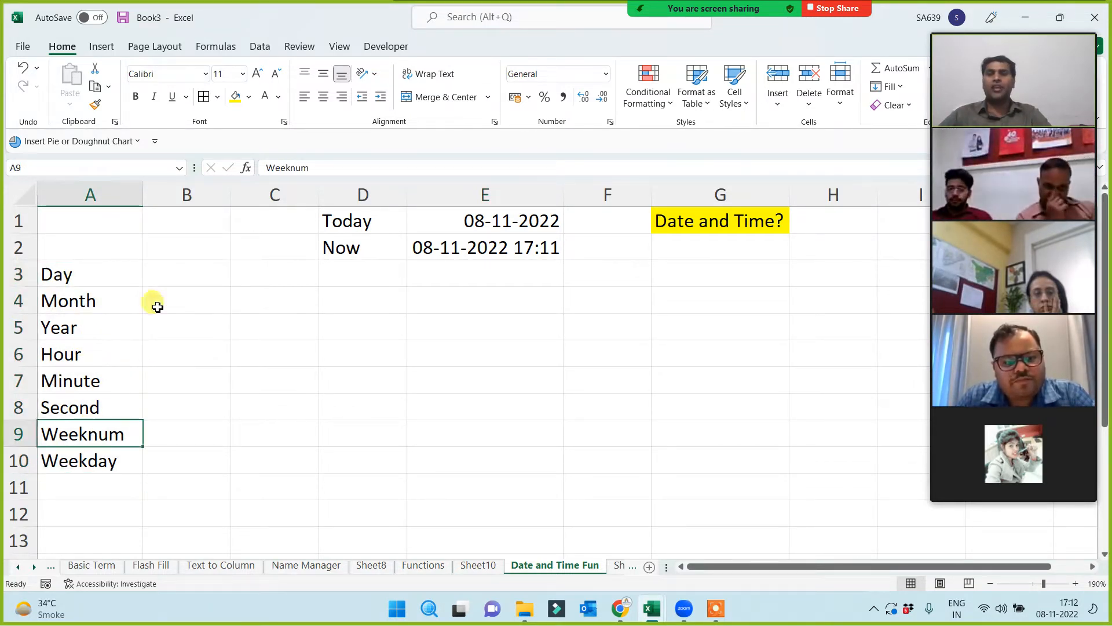
{"action": "left_click", "coordinate": [164, 274]}
{"action": "type", "text": "=day"}
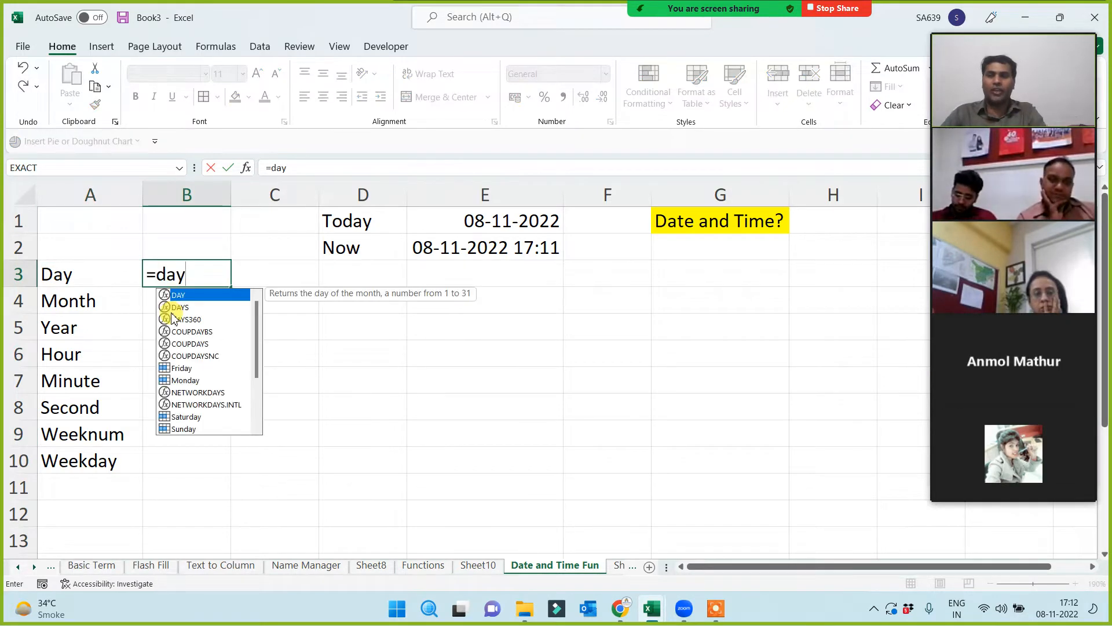
{"action": "type", "text": "("}
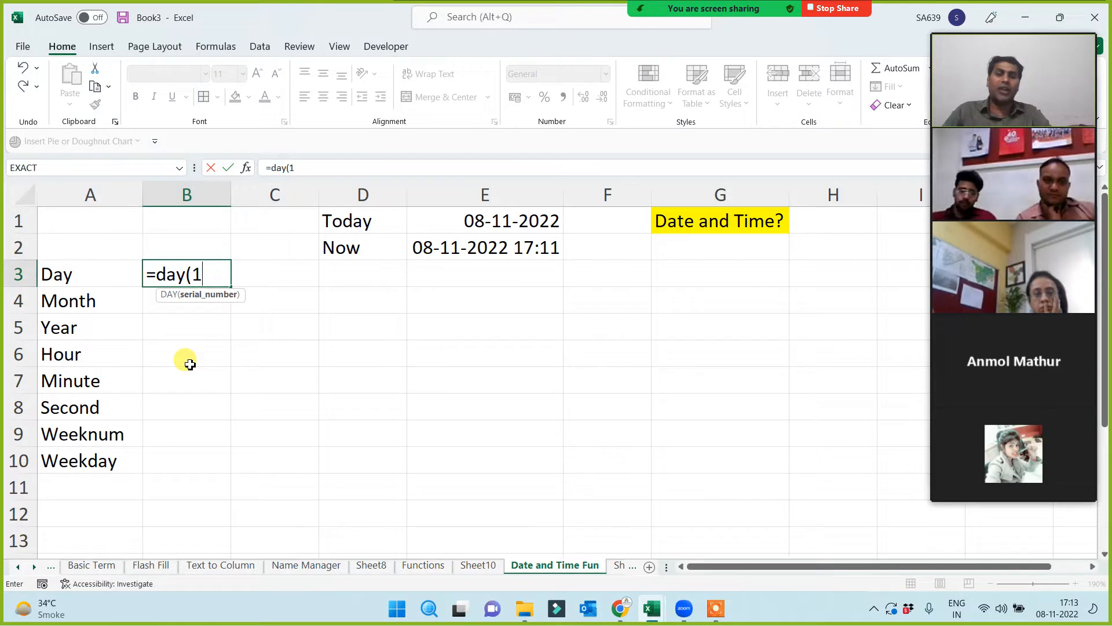
{"action": "key", "text": "Escape"}
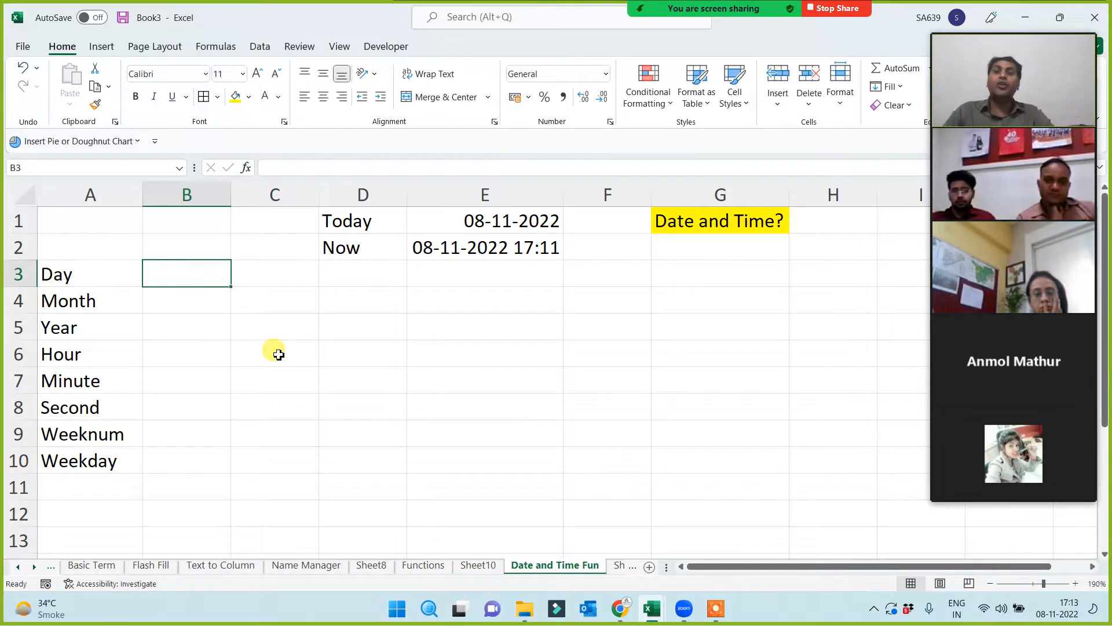
- Enter the note 'Serial No = Any Date or Time' in E5, fixing a typo
{"action": "left_click", "coordinate": [466, 349]}
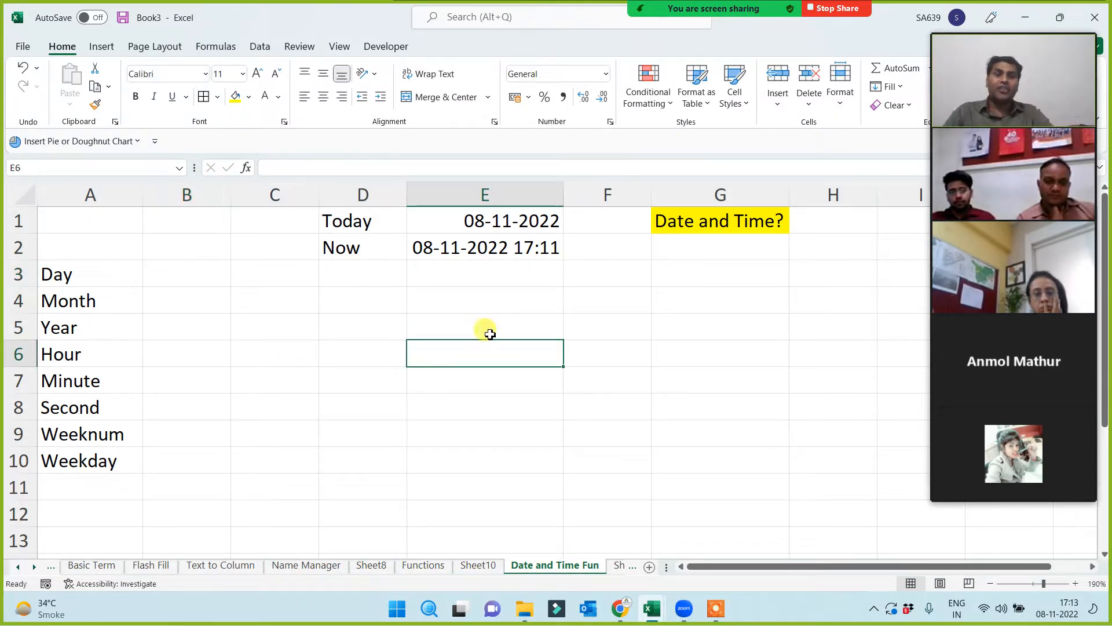
{"action": "left_click", "coordinate": [460, 333]}
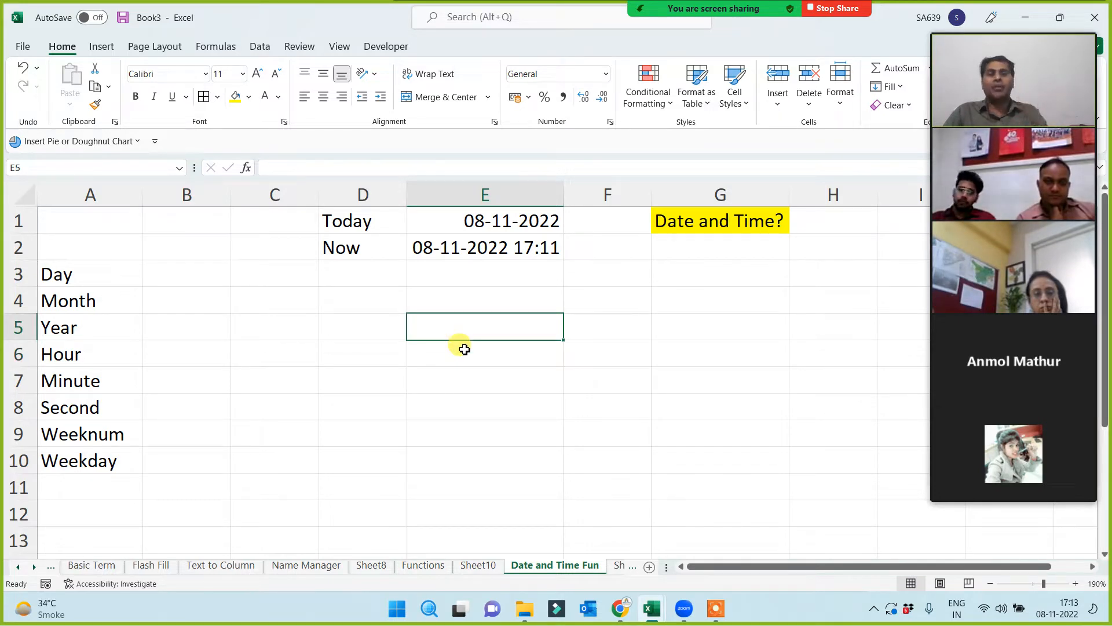
{"action": "type", "text": "Ser"}
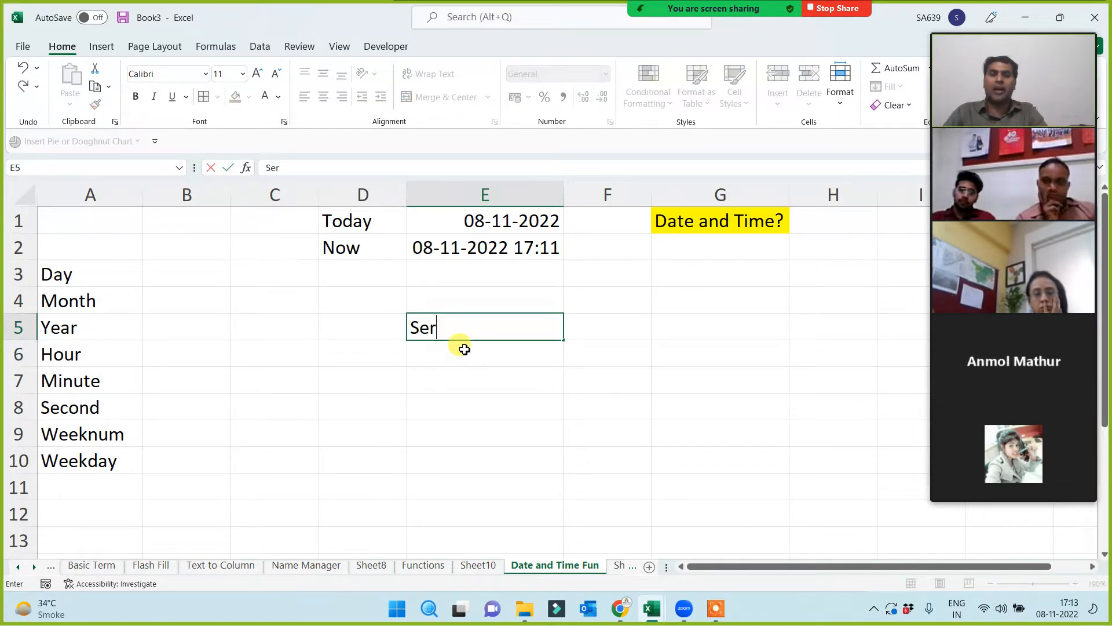
{"action": "type", "text": "ial No"}
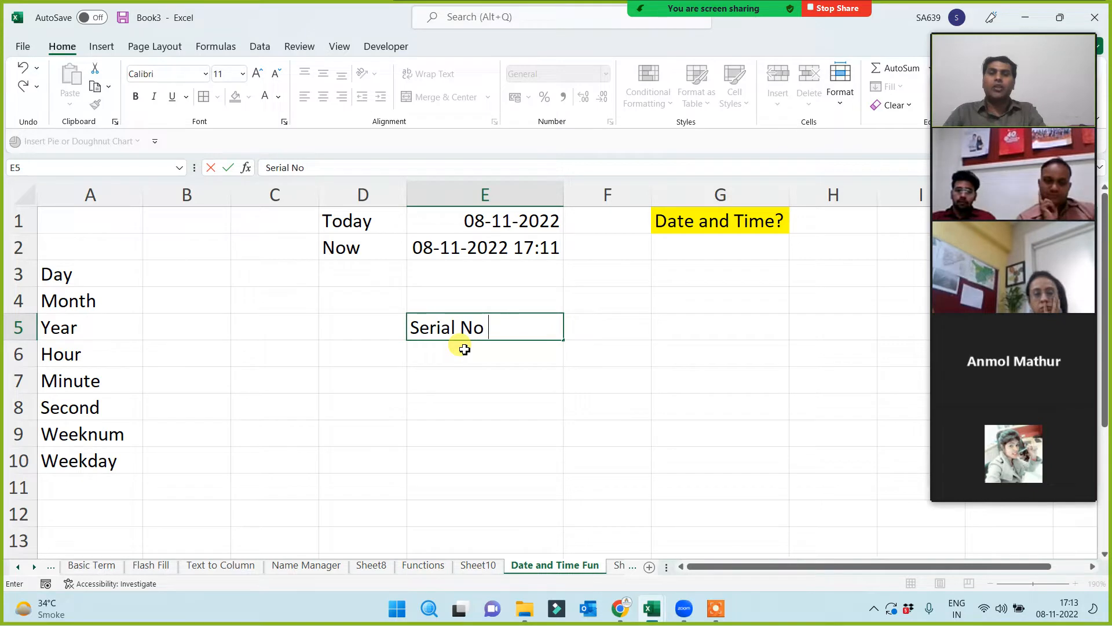
{"action": "type", "text": " = "}
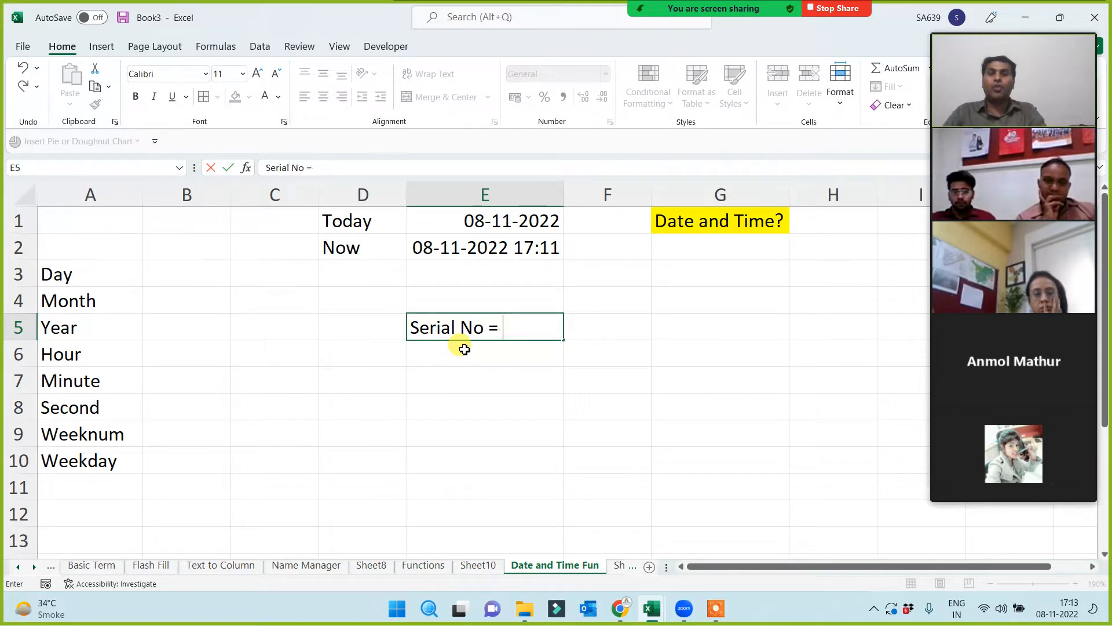
{"action": "type", "text": "Any Date or "}
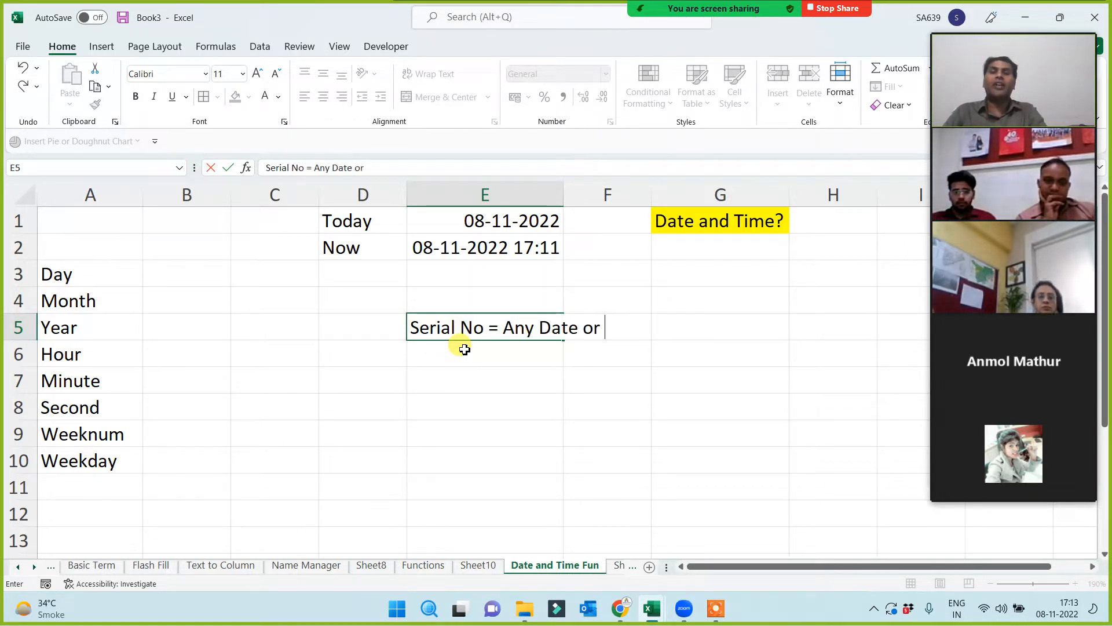
{"action": "type", "text": "Ti9me"}
{"action": "key", "text": "BackSpace"}
{"action": "key", "text": "BackSpace"}
{"action": "key", "text": "BackSpace"}
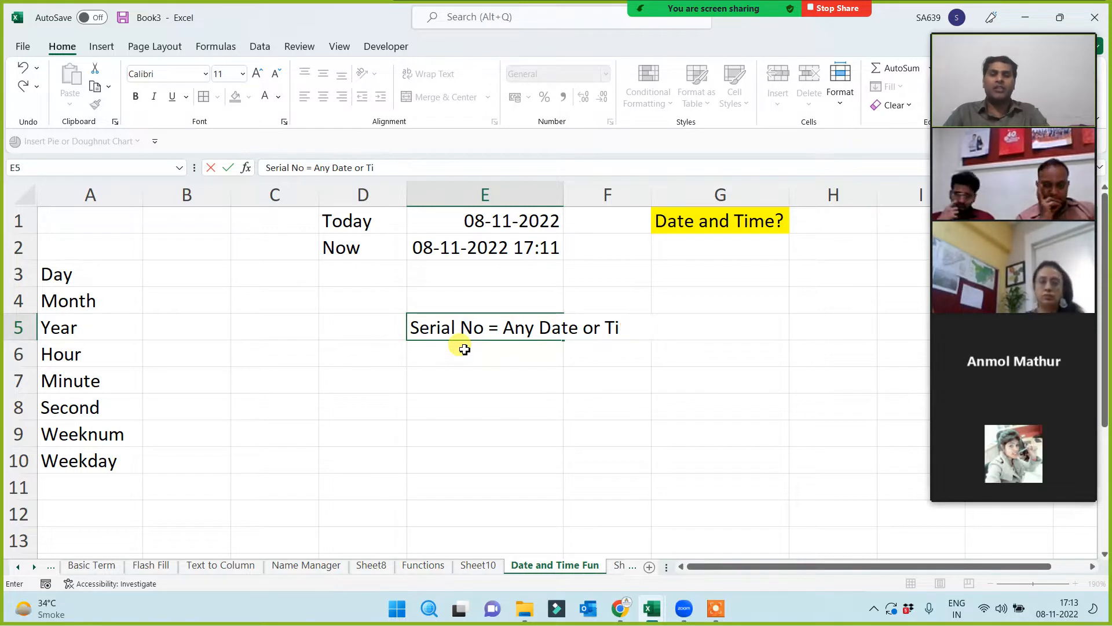
{"action": "type", "text": "me"}
{"action": "left_click", "coordinate": [274, 463]}
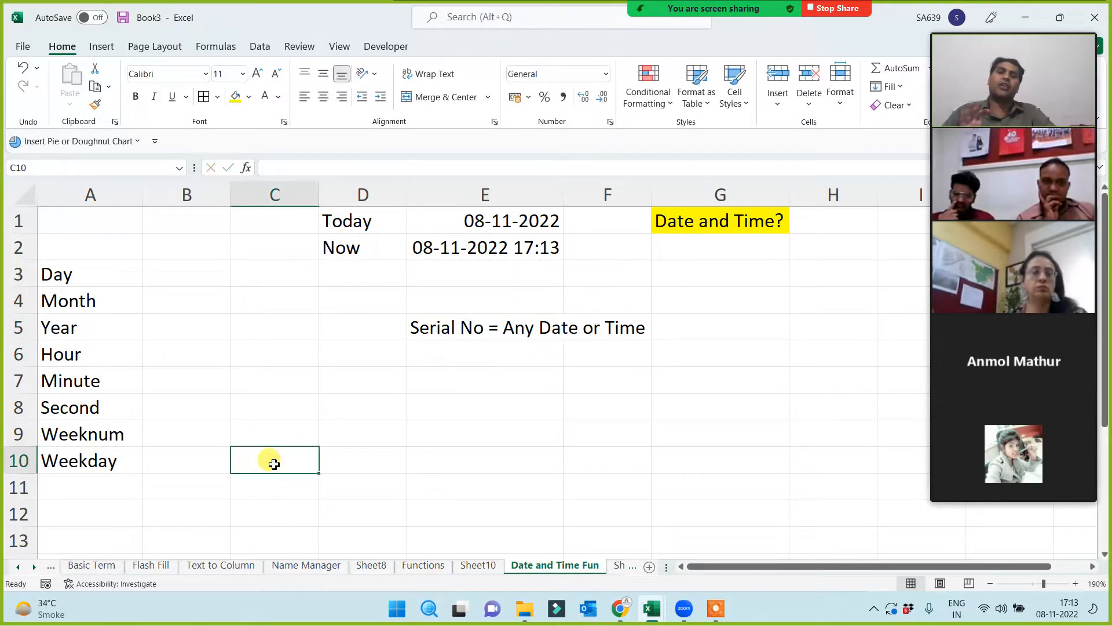
- Enter =DAY(E2) in B3, returning 8
{"action": "left_click", "coordinate": [174, 271]}
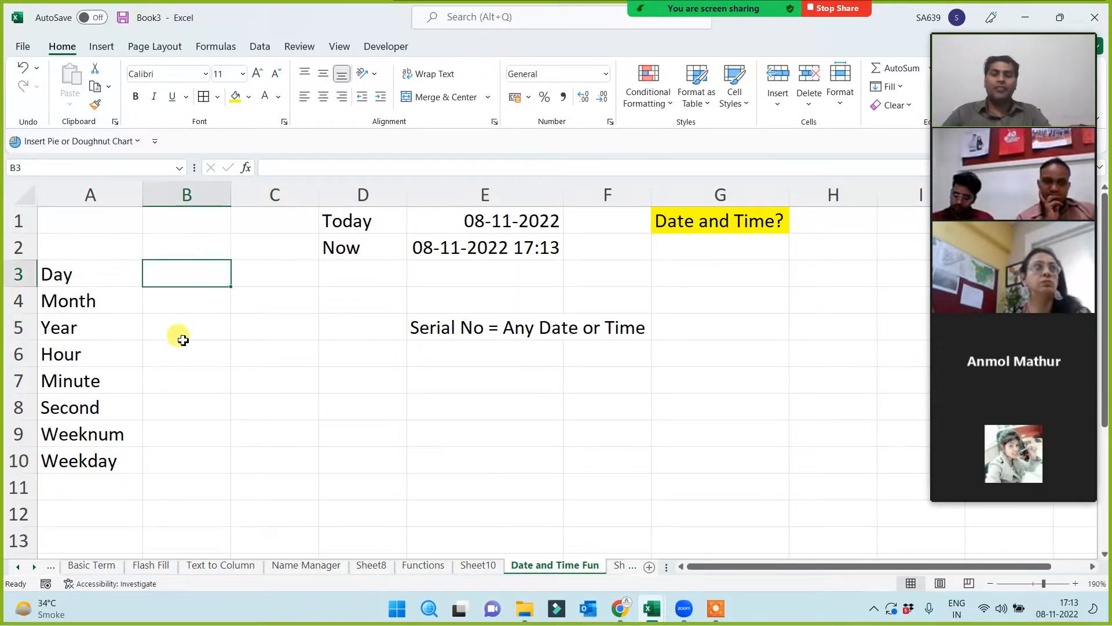
{"action": "type", "text": "=day("}
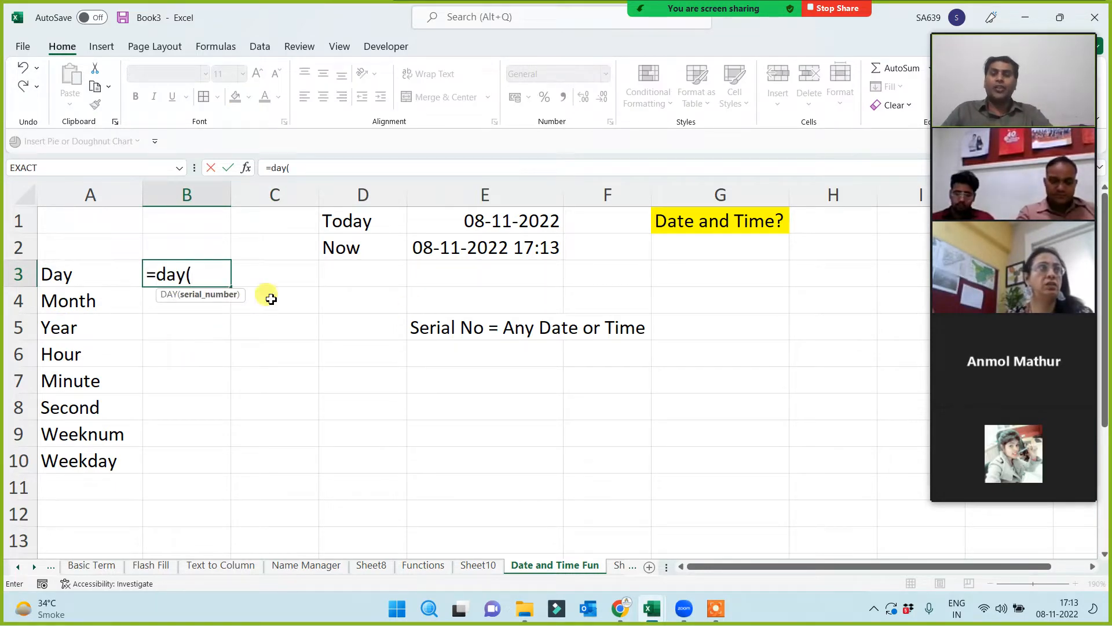
{"action": "left_click", "coordinate": [497, 249]}
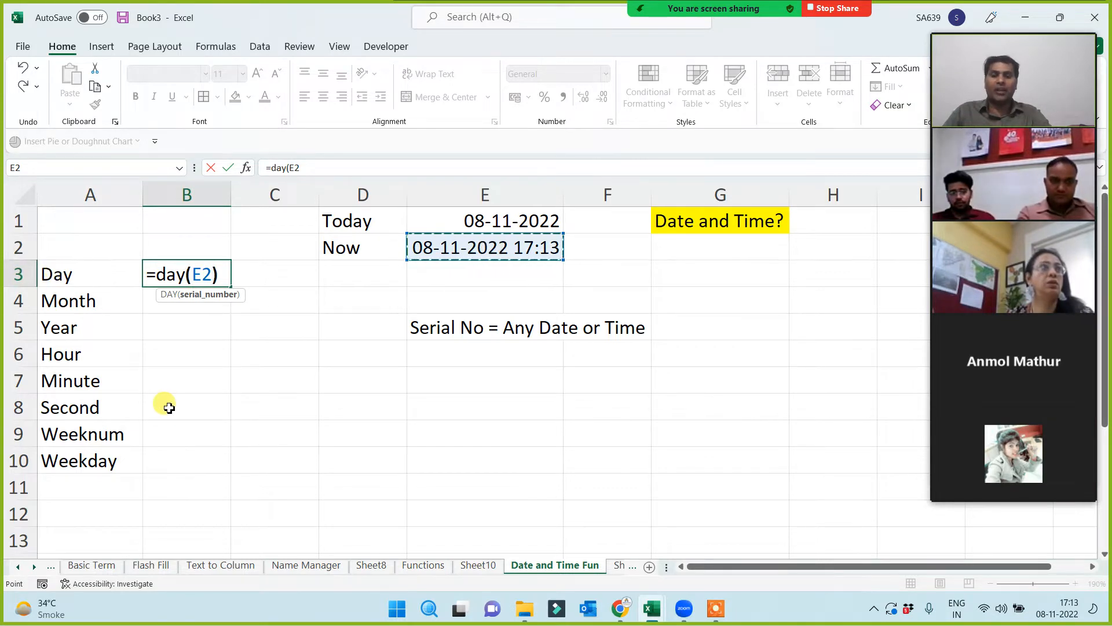
{"action": "type", "text": ")"}
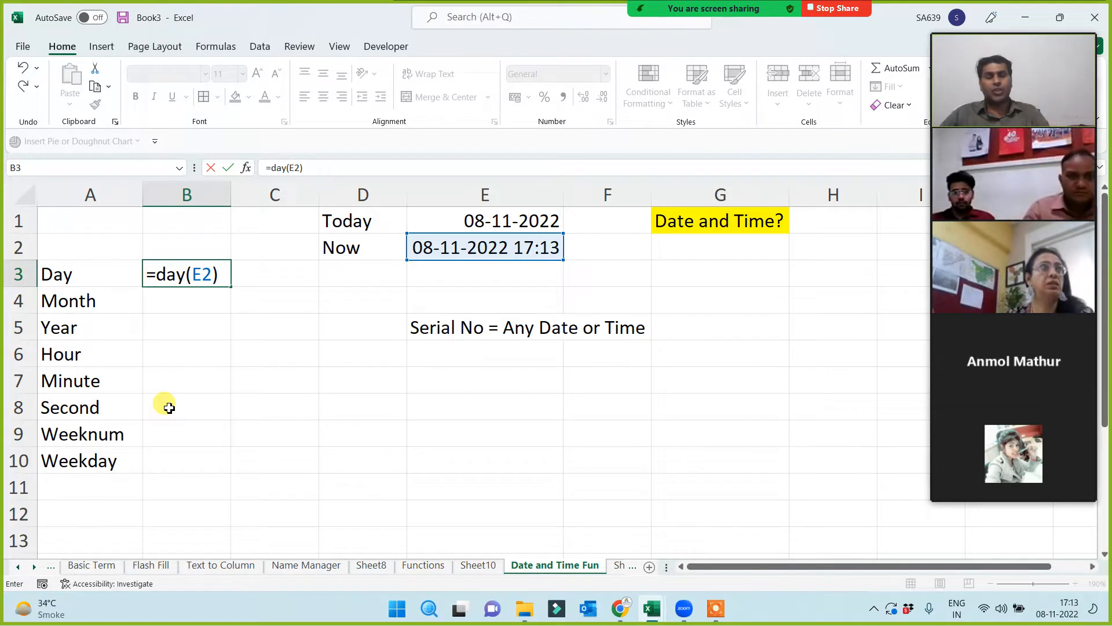
{"action": "key", "text": "Return"}
{"action": "left_click", "coordinate": [178, 270]}
- Enter =MONTH(E2) in B4 and =YEAR(E2) in B5, returning 11 and 2022
{"action": "left_click", "coordinate": [184, 302]}
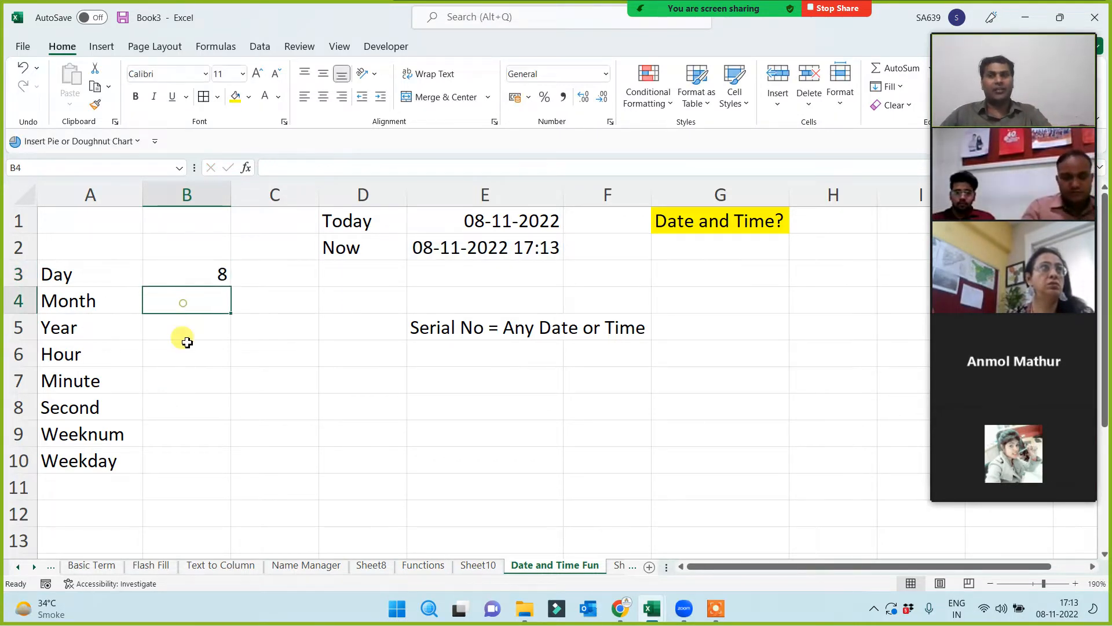
{"action": "type", "text": "=month"}
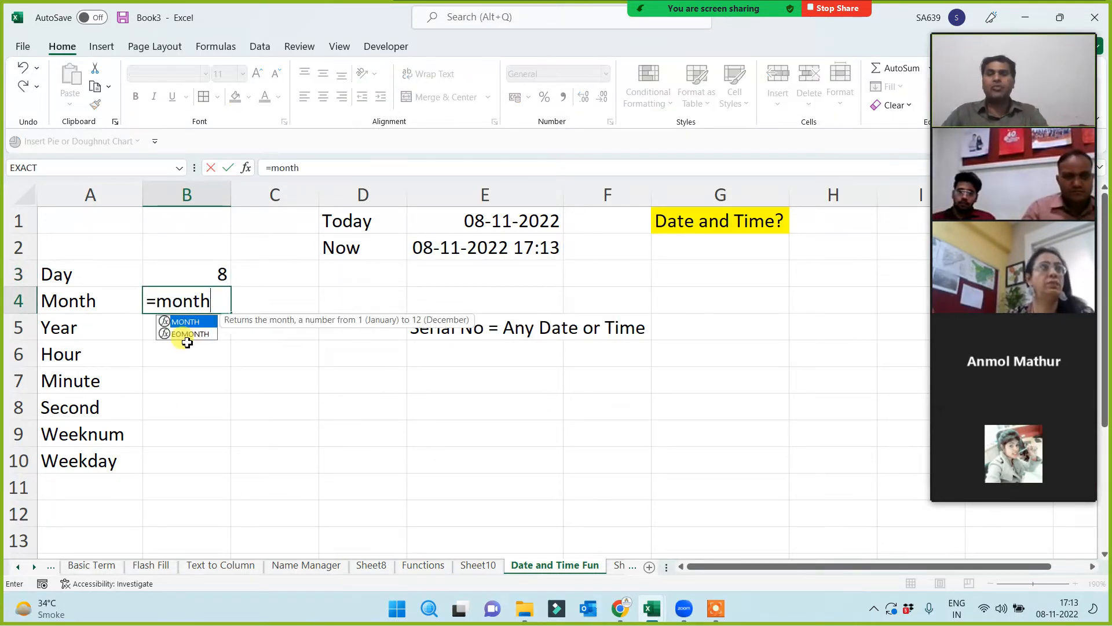
{"action": "type", "text": "("}
{"action": "left_click", "coordinate": [498, 252]}
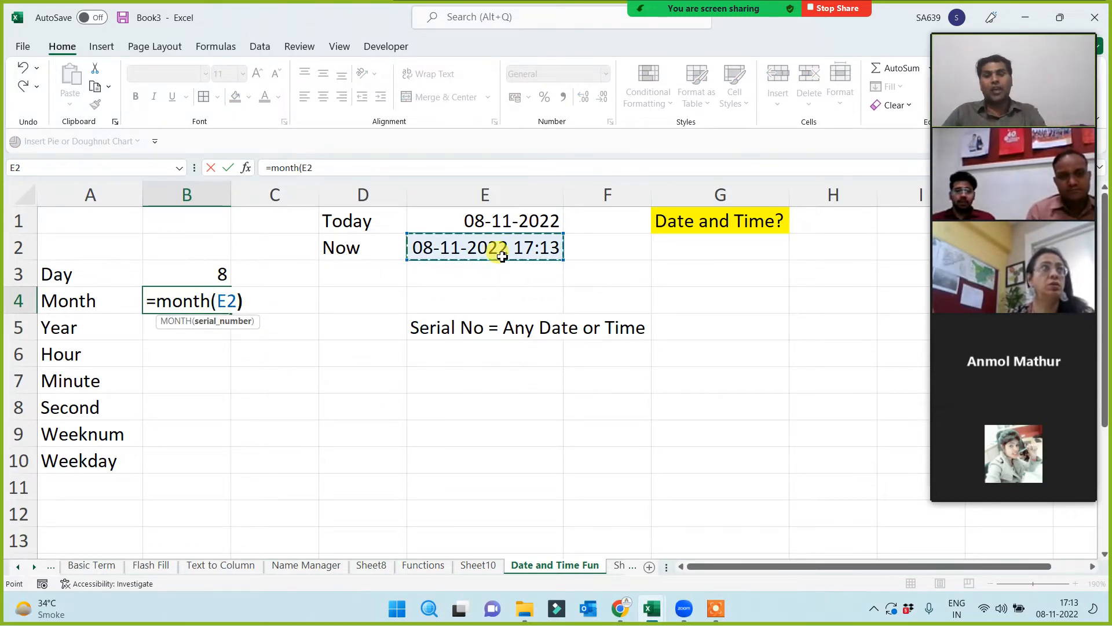
{"action": "type", "text": ")"}
{"action": "key", "text": "Return"}
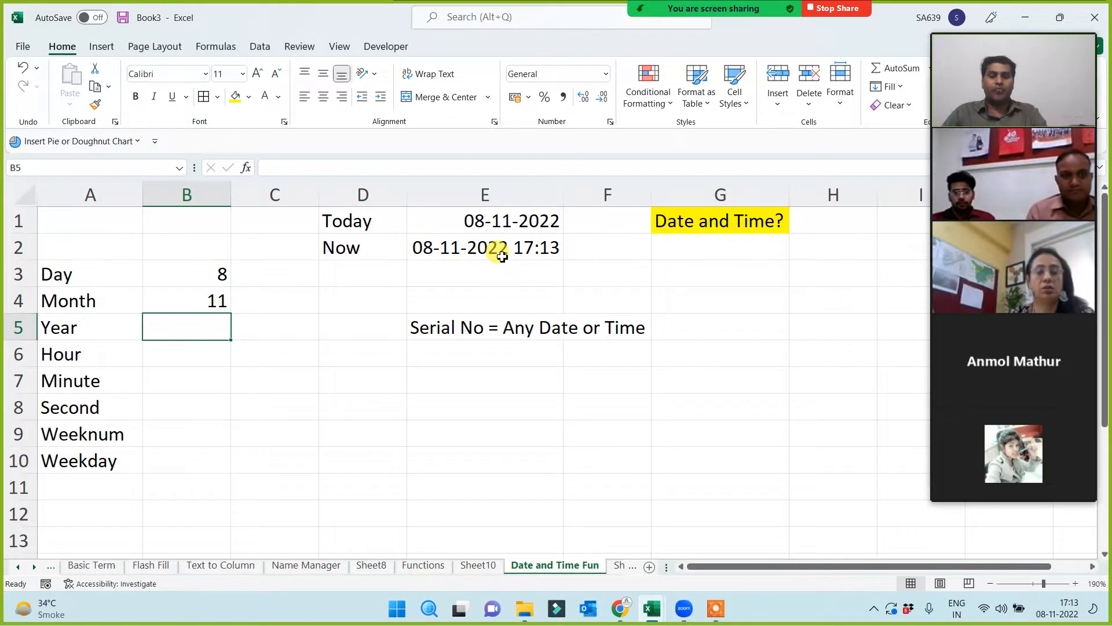
{"action": "type", "text": "=year"}
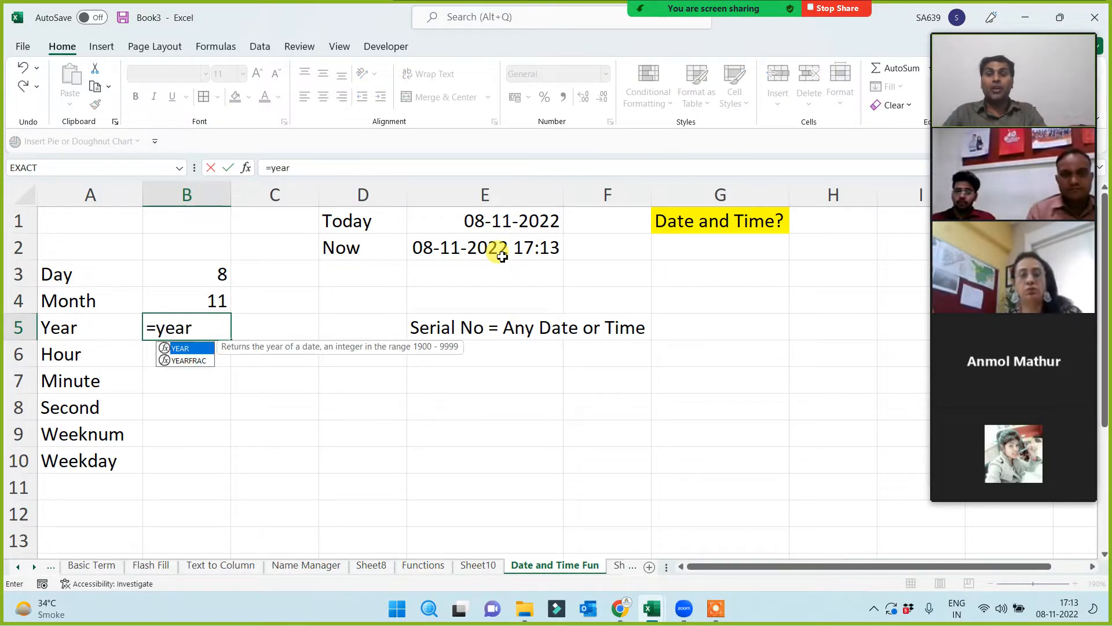
{"action": "type", "text": "("}
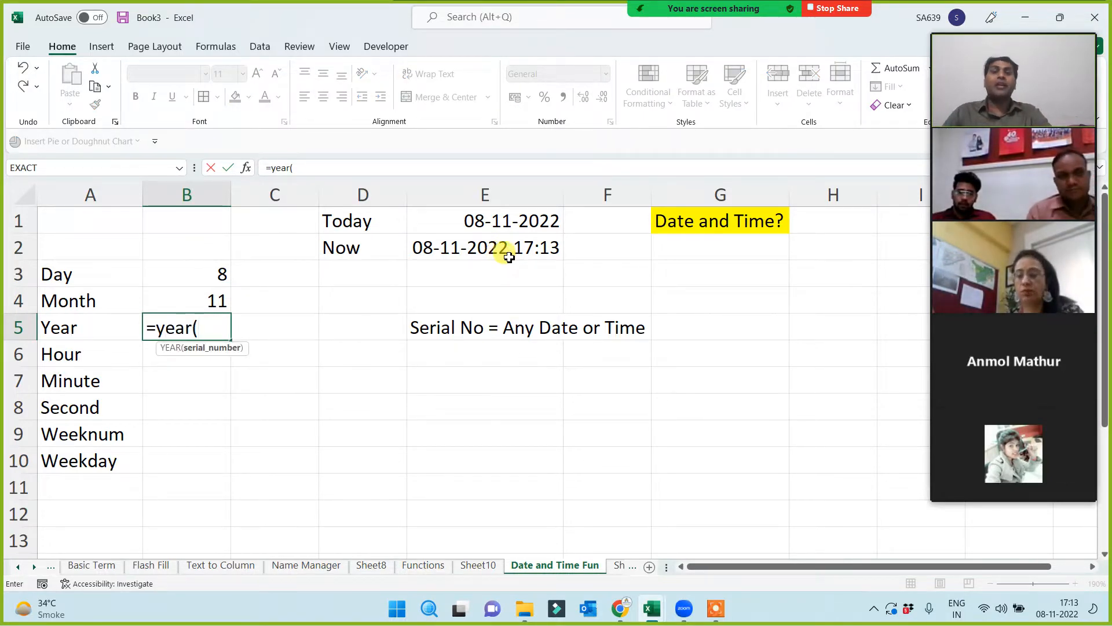
{"action": "left_click", "coordinate": [508, 253]}
{"action": "type", "text": ")"}
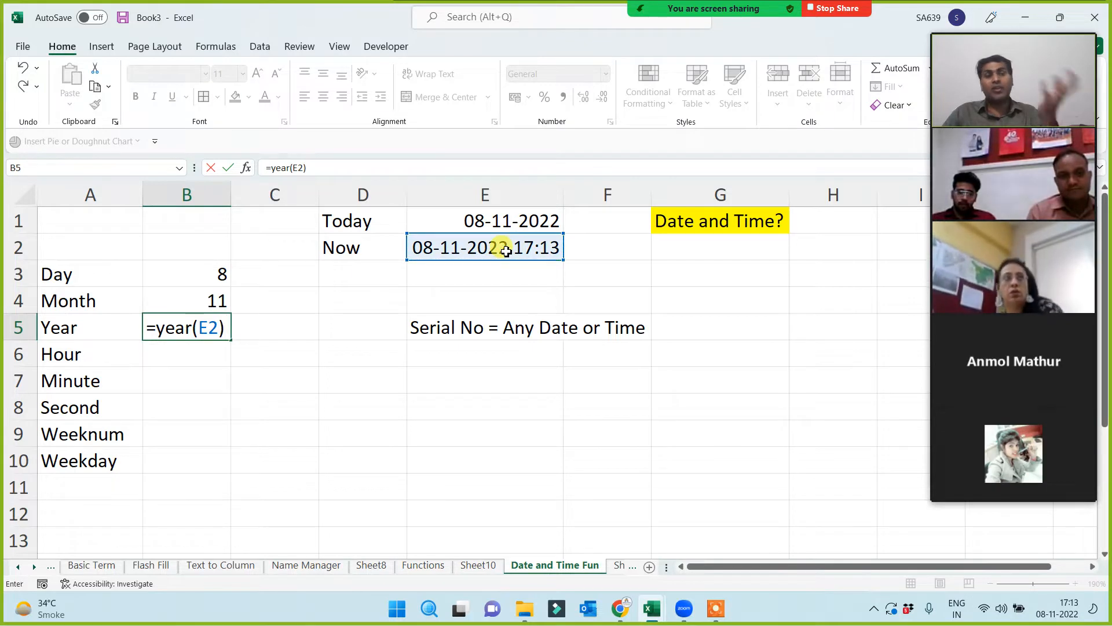
{"action": "key", "text": "Return"}
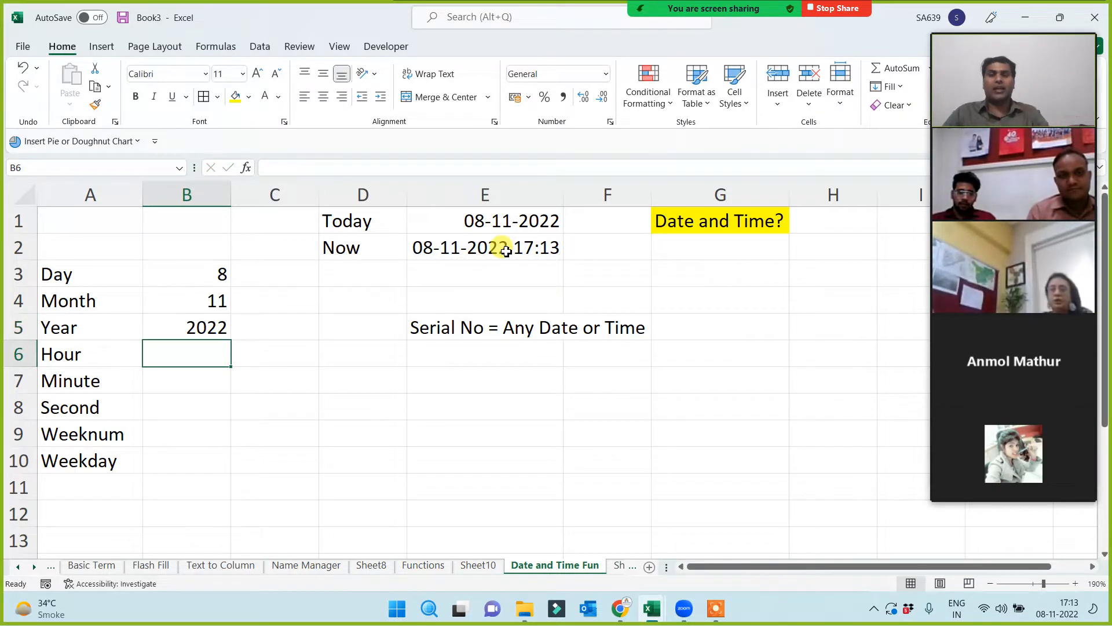
{"action": "type", "text": "=hour("}
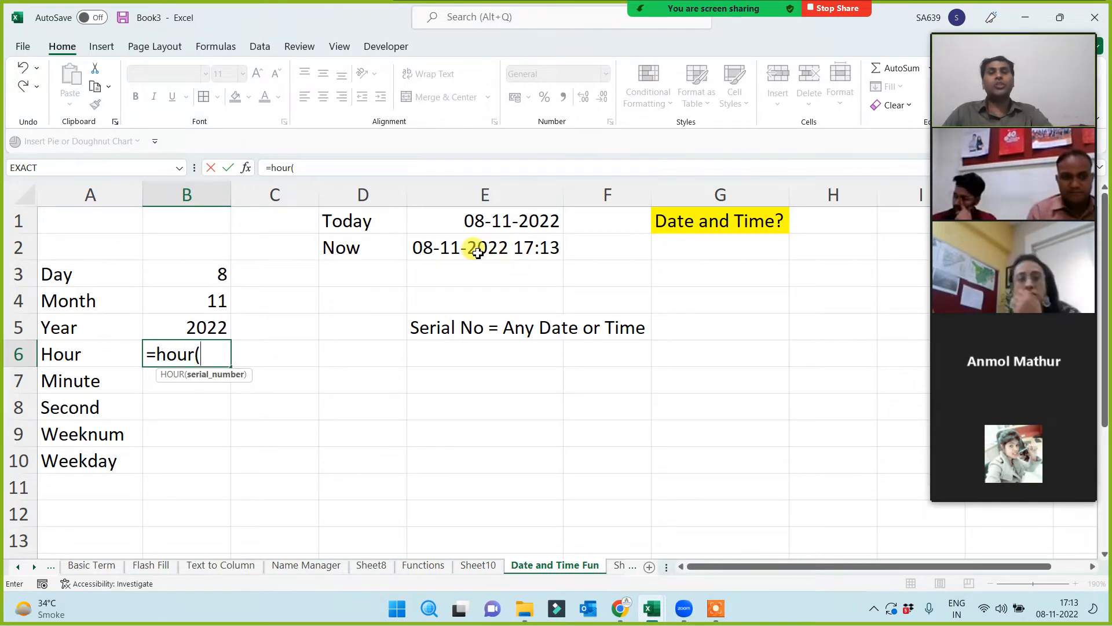
- Complete =HOUR(E2), =MINUTE(E2) and =SECOND(E2) in B6:B8, returning 17, 14 and 16
{"action": "left_click", "coordinate": [477, 252]}
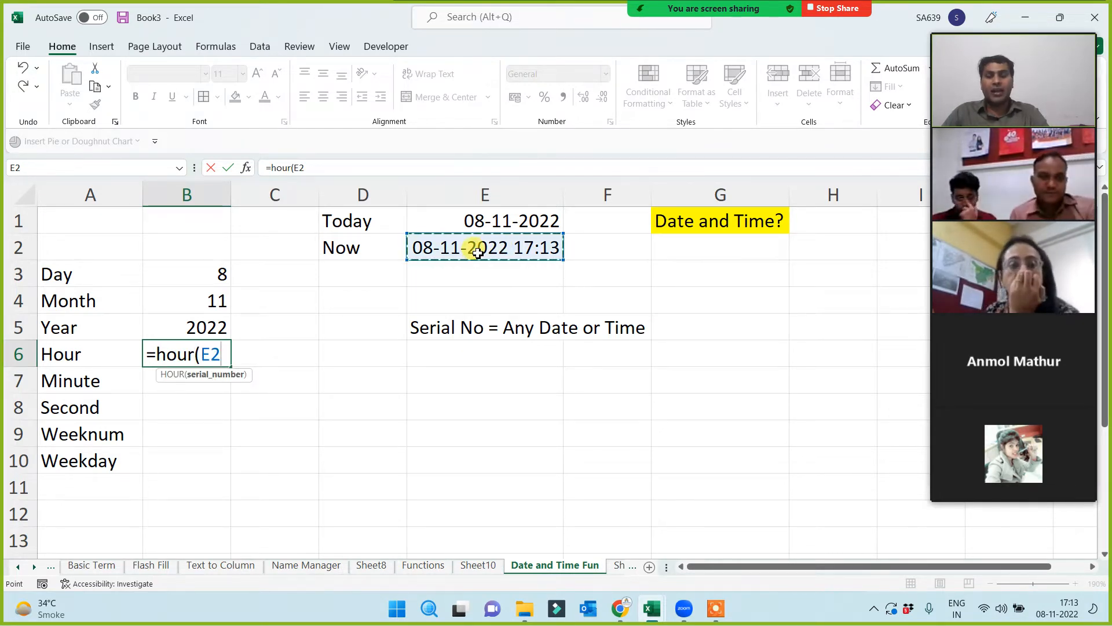
{"action": "type", "text": ")"}
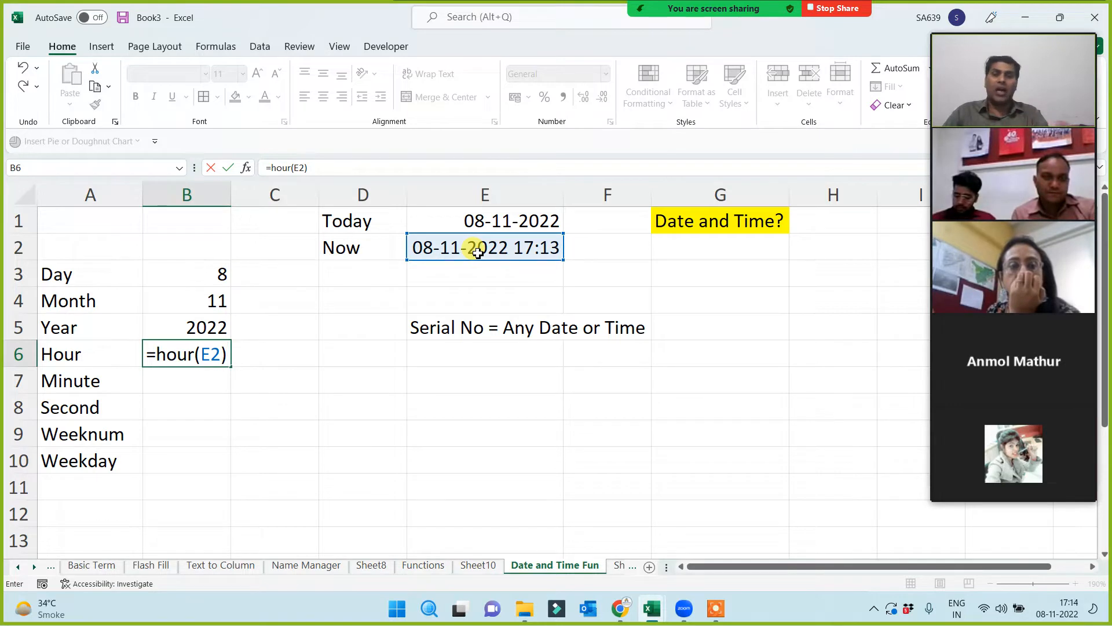
{"action": "key", "text": "Return"}
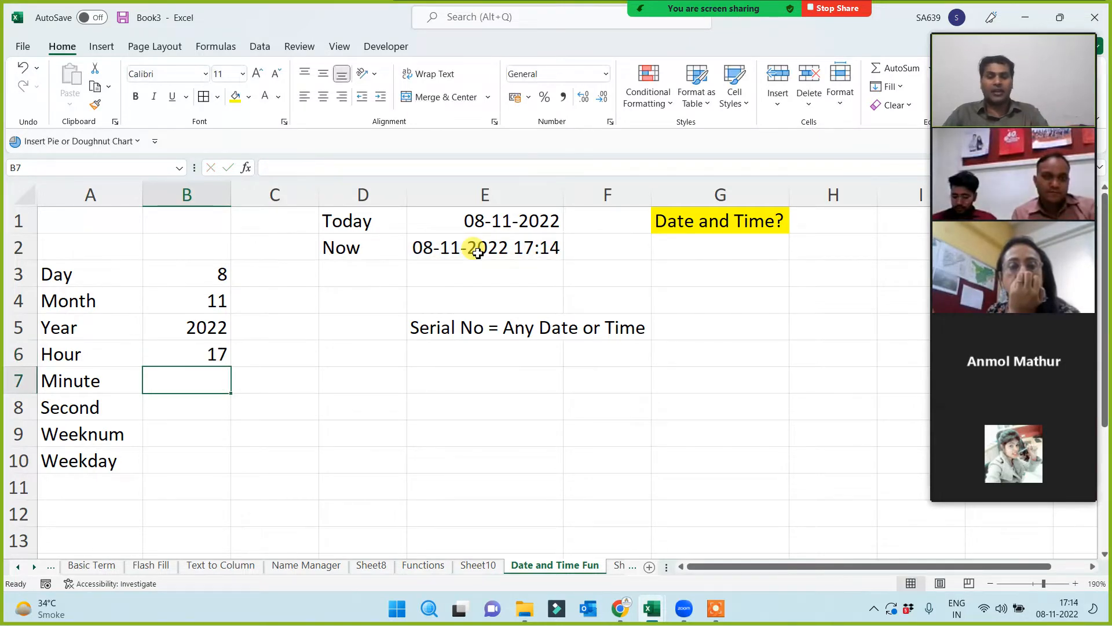
{"action": "type", "text": "=minute"}
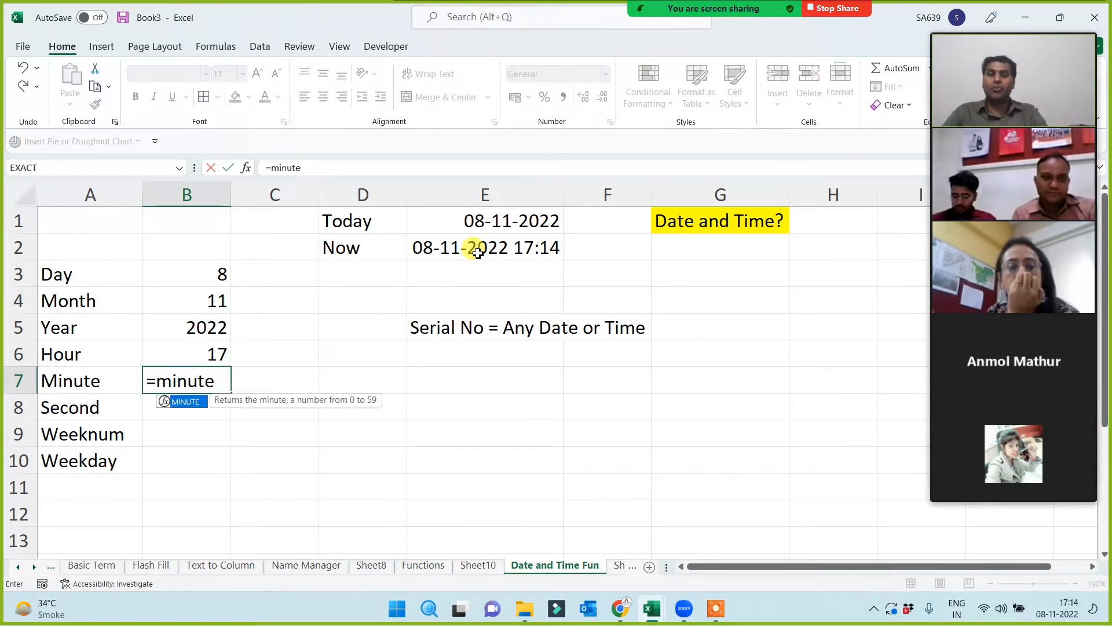
{"action": "type", "text": "("}
{"action": "left_click", "coordinate": [478, 253]}
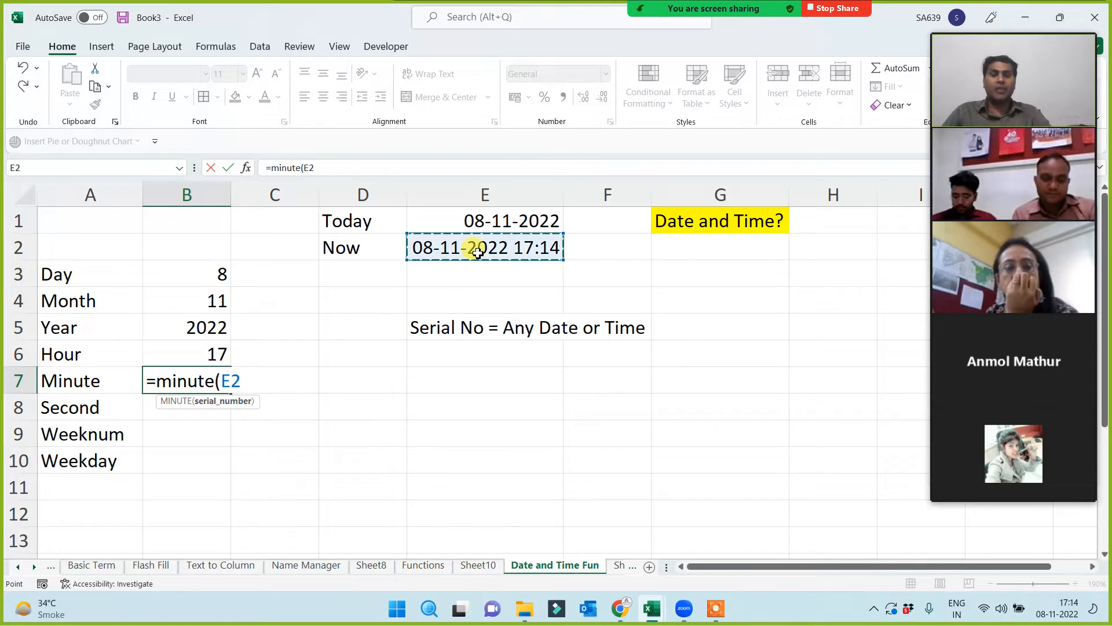
{"action": "type", "text": ")"}
{"action": "key", "text": "Return"}
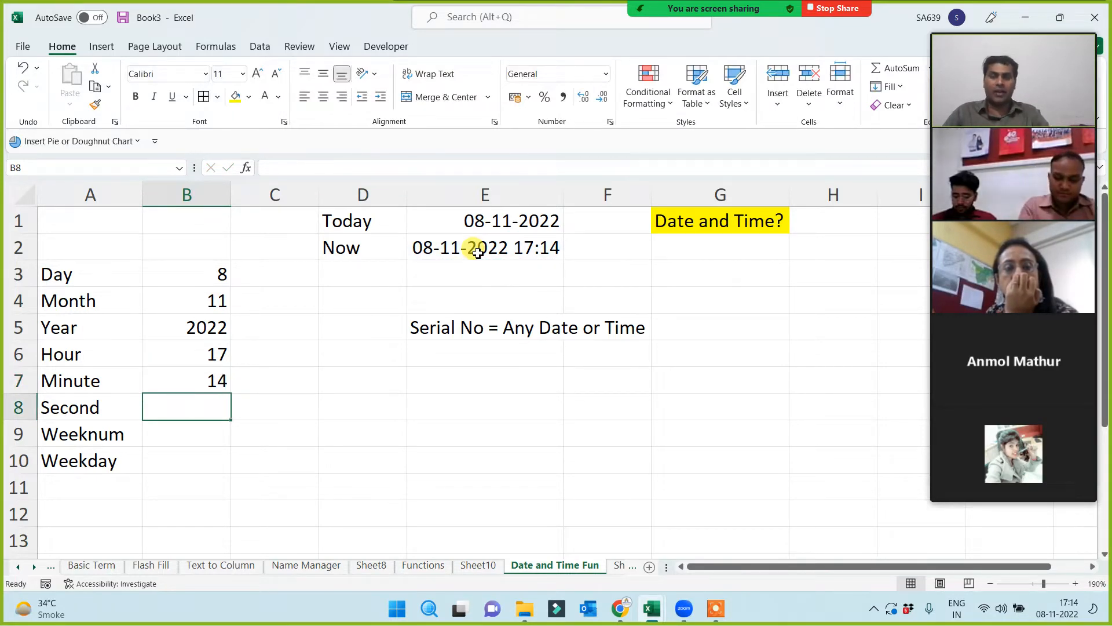
{"action": "type", "text": "=Secon"}
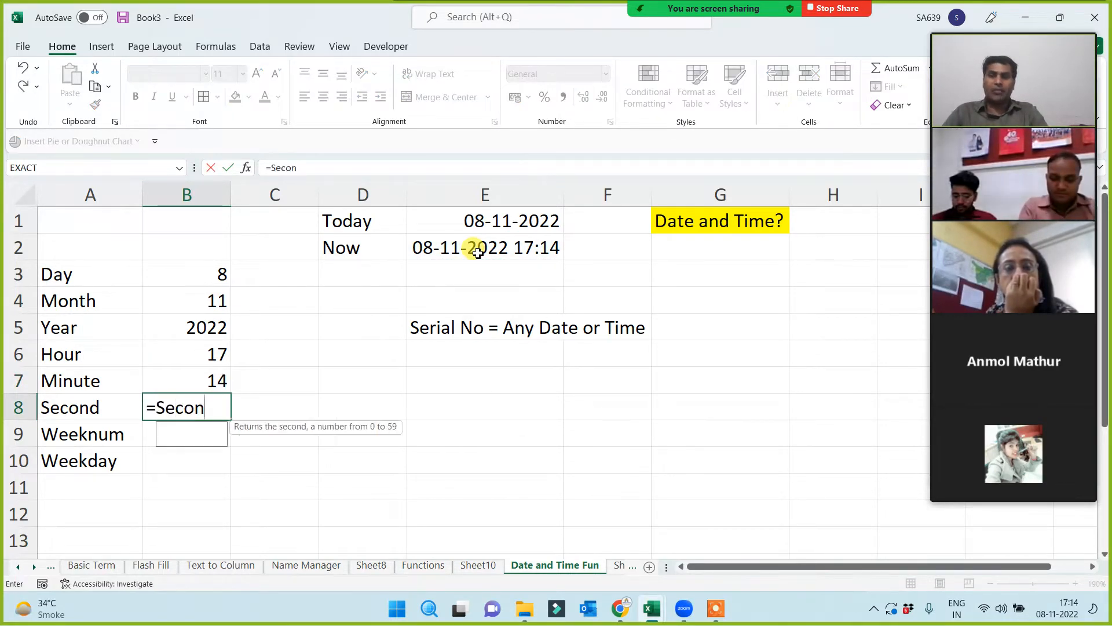
{"action": "type", "text": "d("}
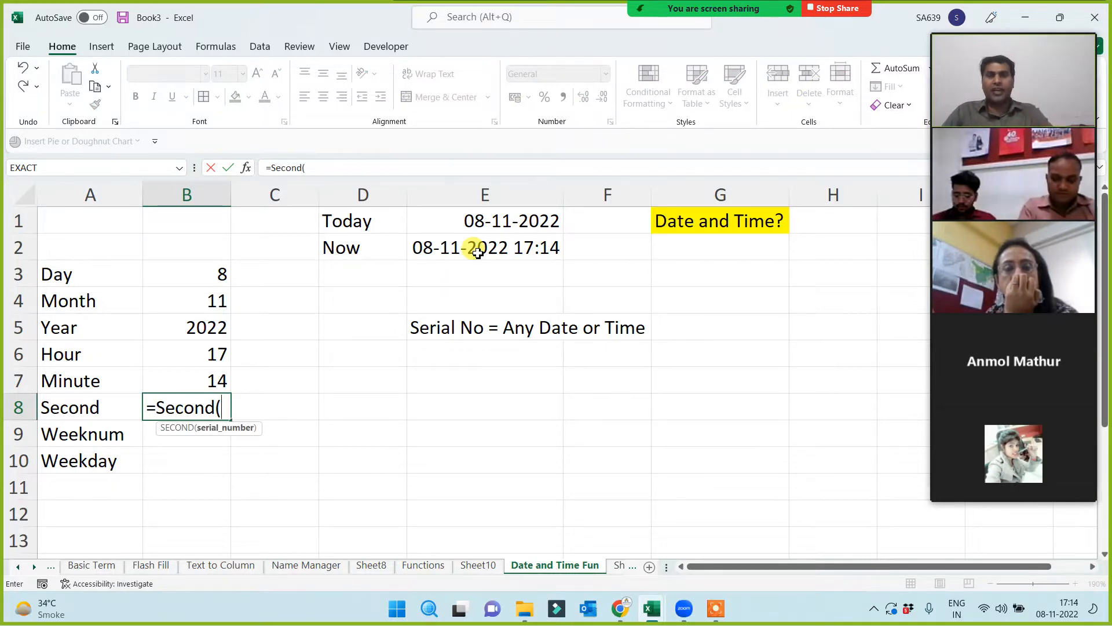
{"action": "left_click", "coordinate": [543, 247]}
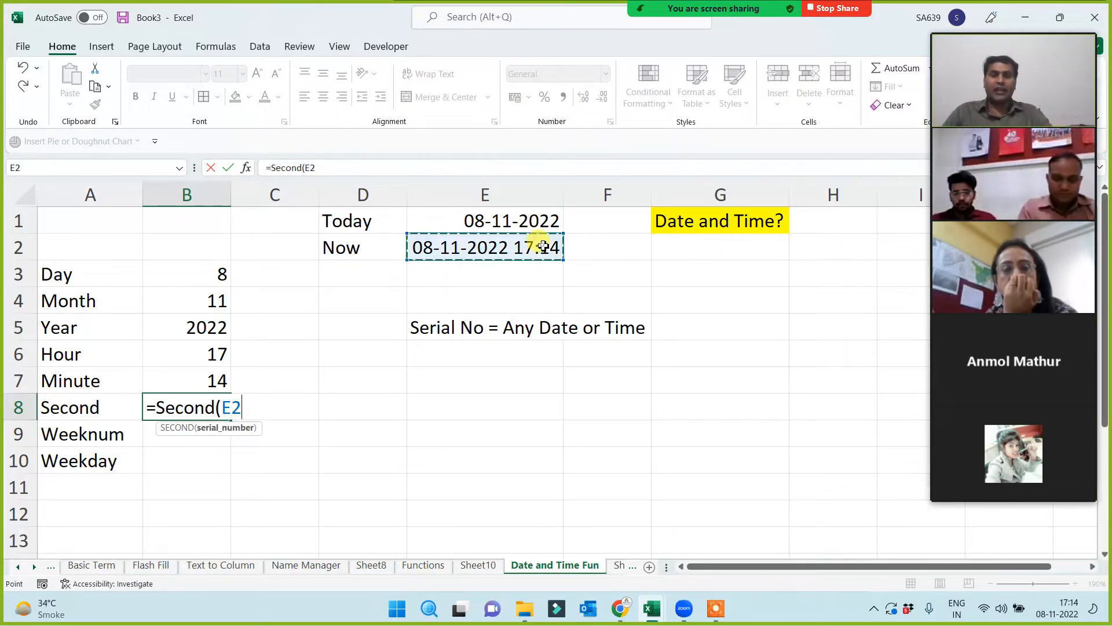
{"action": "type", "text": ")"}
{"action": "key", "text": "Return"}
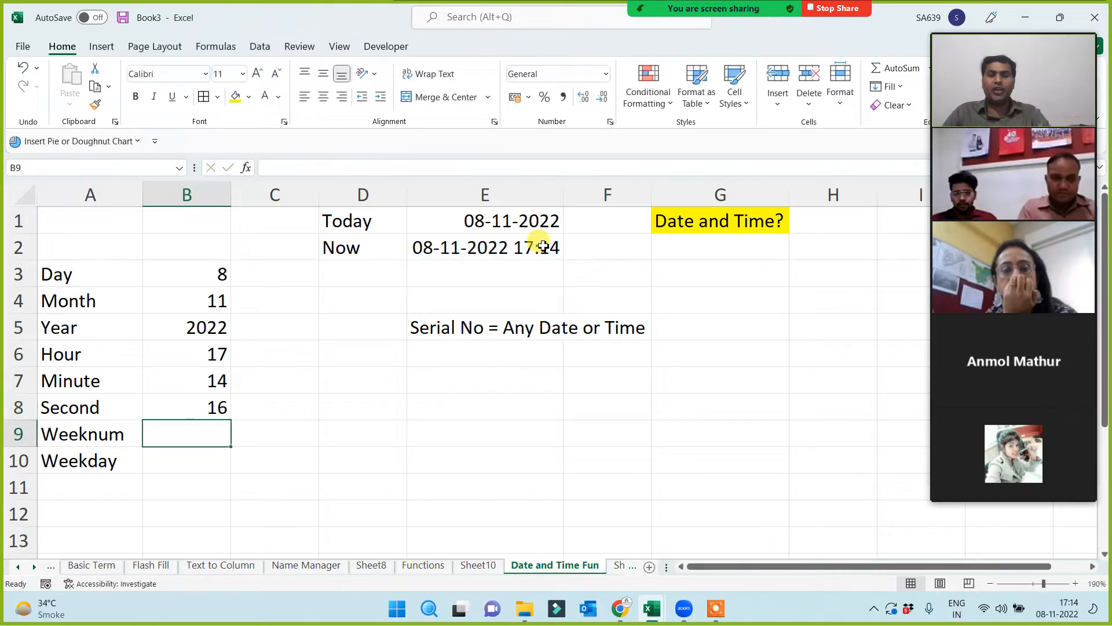
- Cancel the unfinished entry in B9 and add the note '52 Weeks' in C9
{"action": "type", "text": "="}
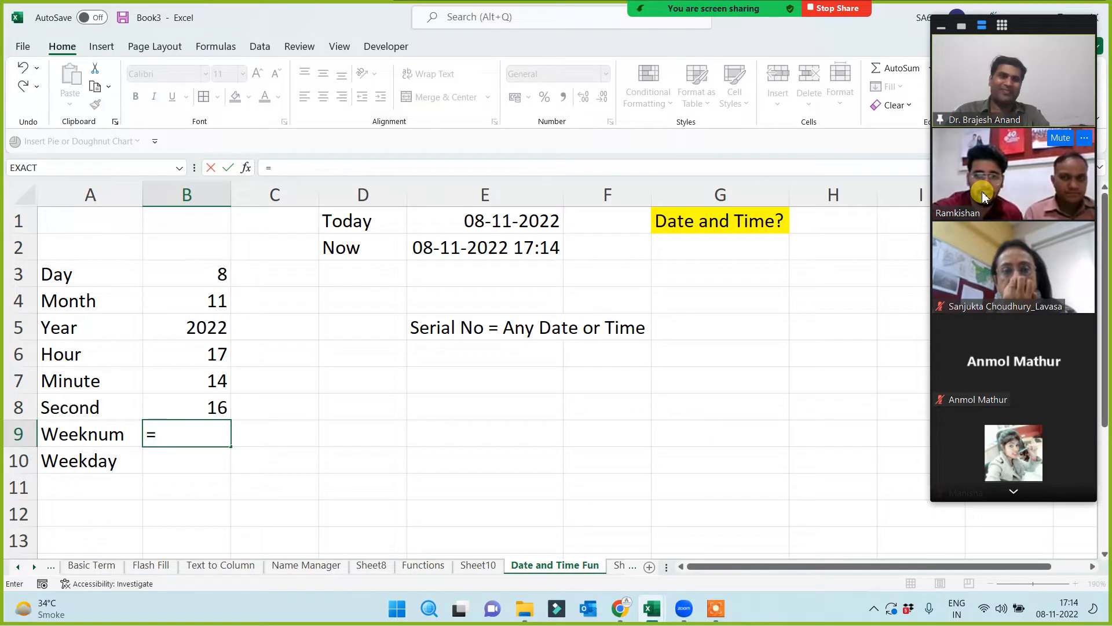
{"action": "key", "text": "Escape"}
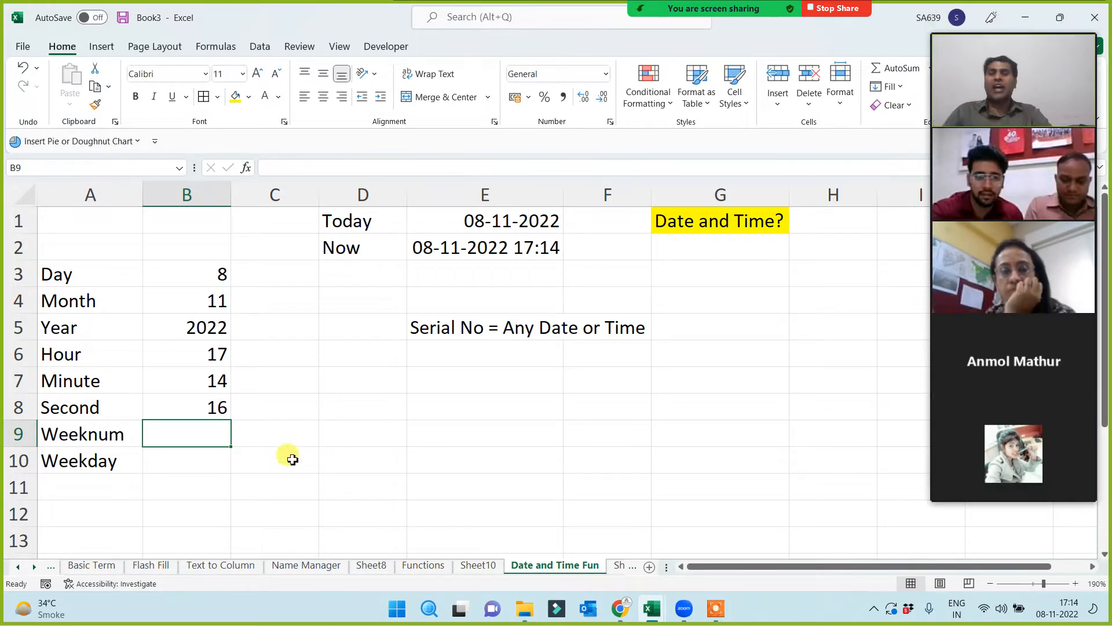
{"action": "left_click", "coordinate": [282, 442]}
{"action": "type", "text": "52"}
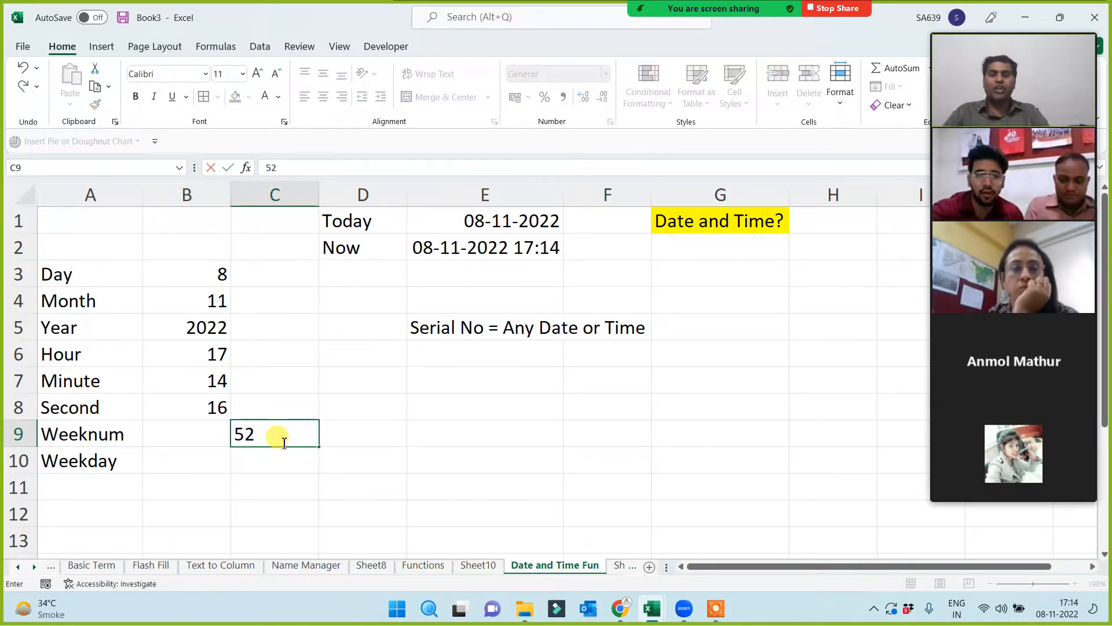
{"action": "type", "text": " Weeks"}
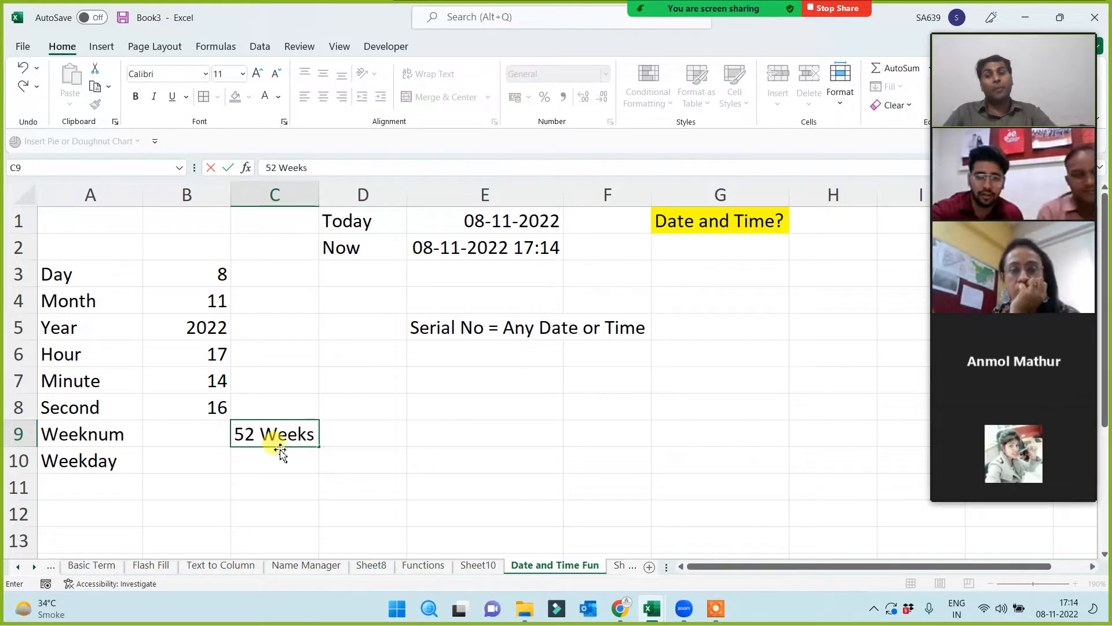
{"action": "key", "text": "Return"}
- Enter =WEEKNUM(E2) in B9, returning week 46
{"action": "left_click", "coordinate": [209, 440]}
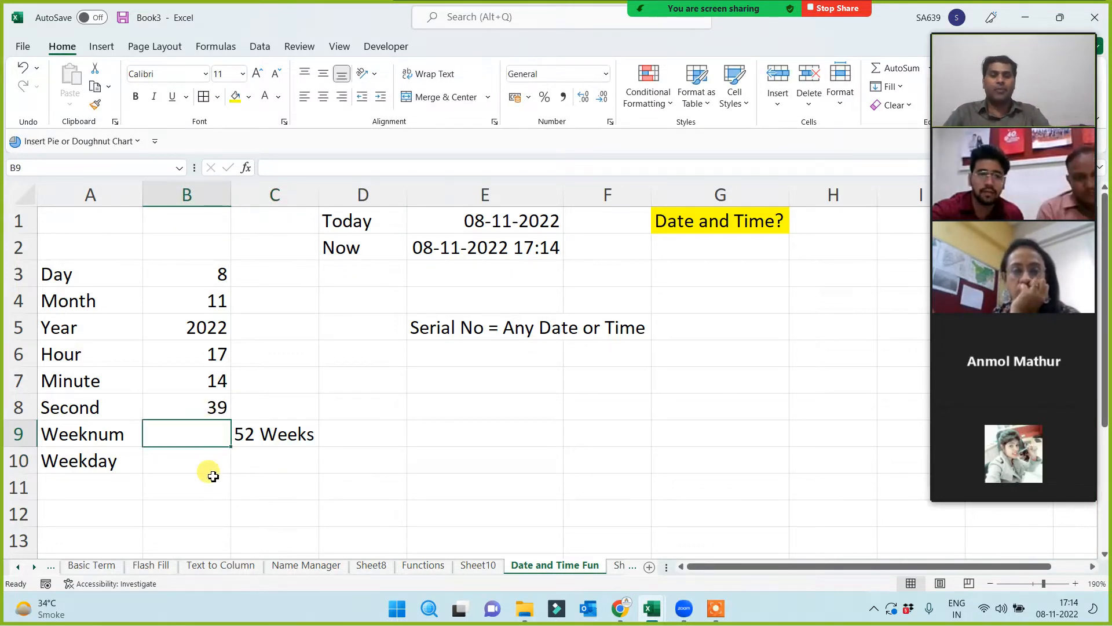
{"action": "type", "text": "=week"}
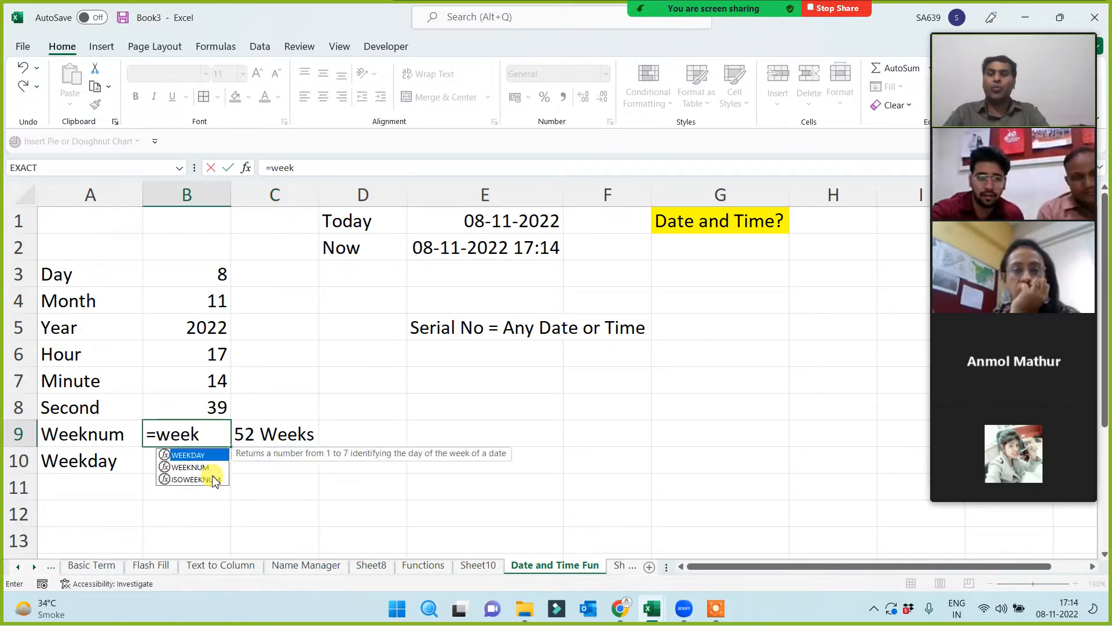
{"action": "type", "text": "num("}
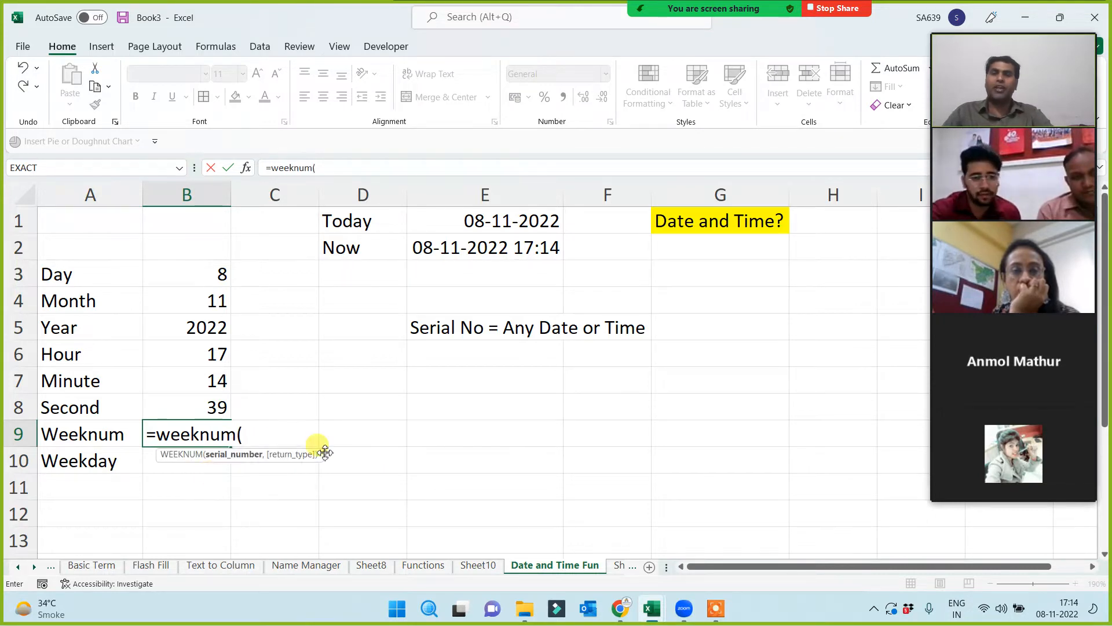
{"action": "left_click", "coordinate": [457, 247]}
{"action": "type", "text": ")"}
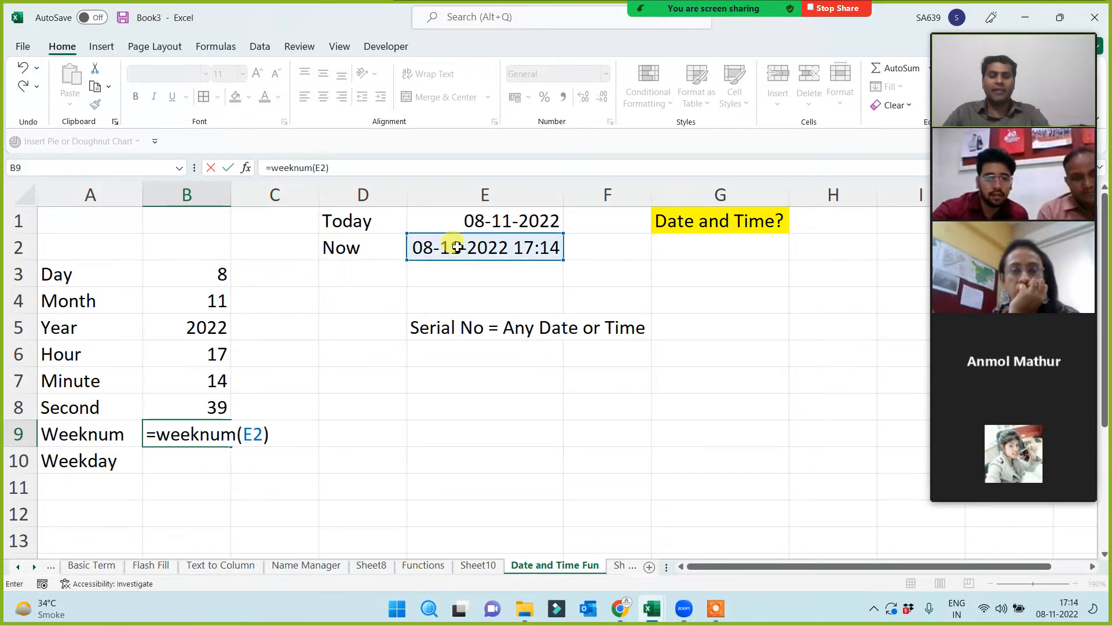
{"action": "key", "text": "Return"}
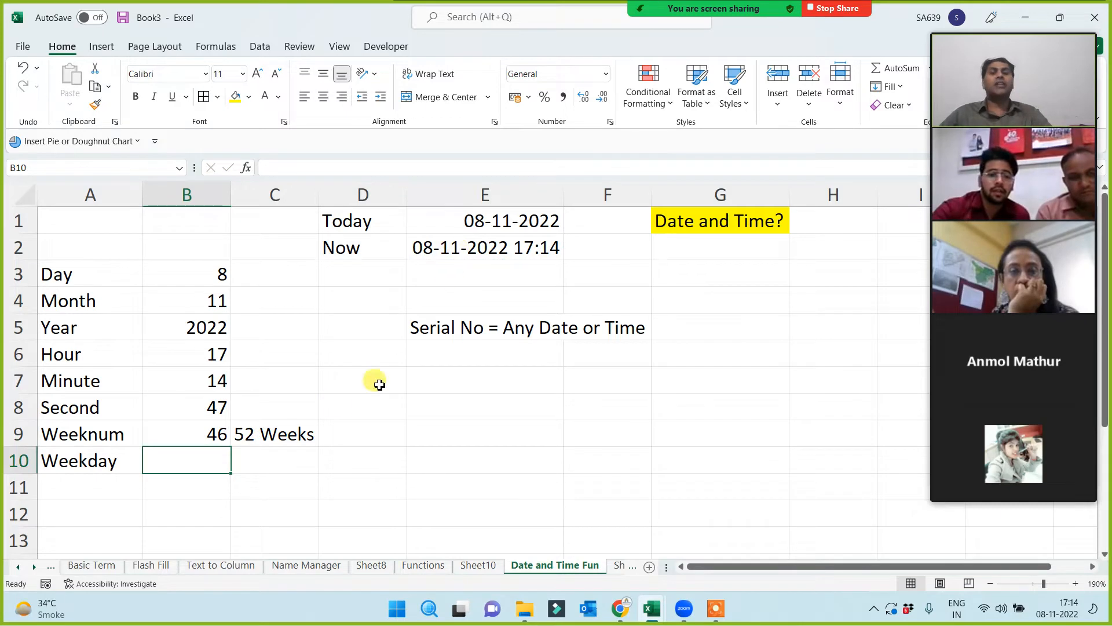
{"action": "left_click", "coordinate": [192, 432]}
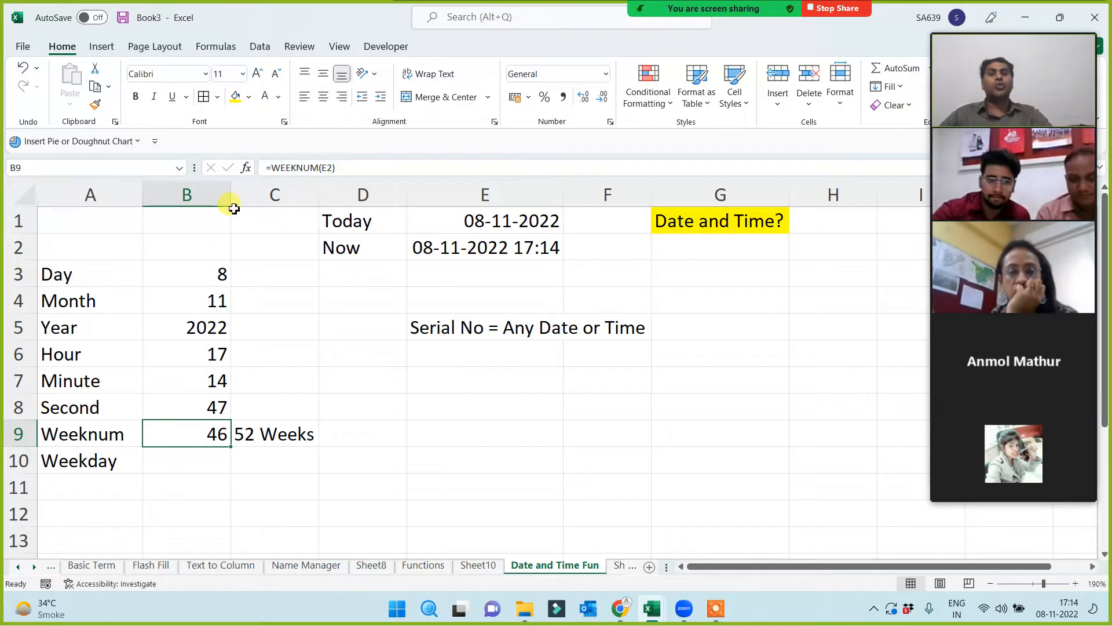
- Widen column B slightly and enter =WEEKDAY(E2) in B10, returning 3
{"action": "left_click_drag", "start_coordinate": [231, 200], "coordinate": [245, 202]}
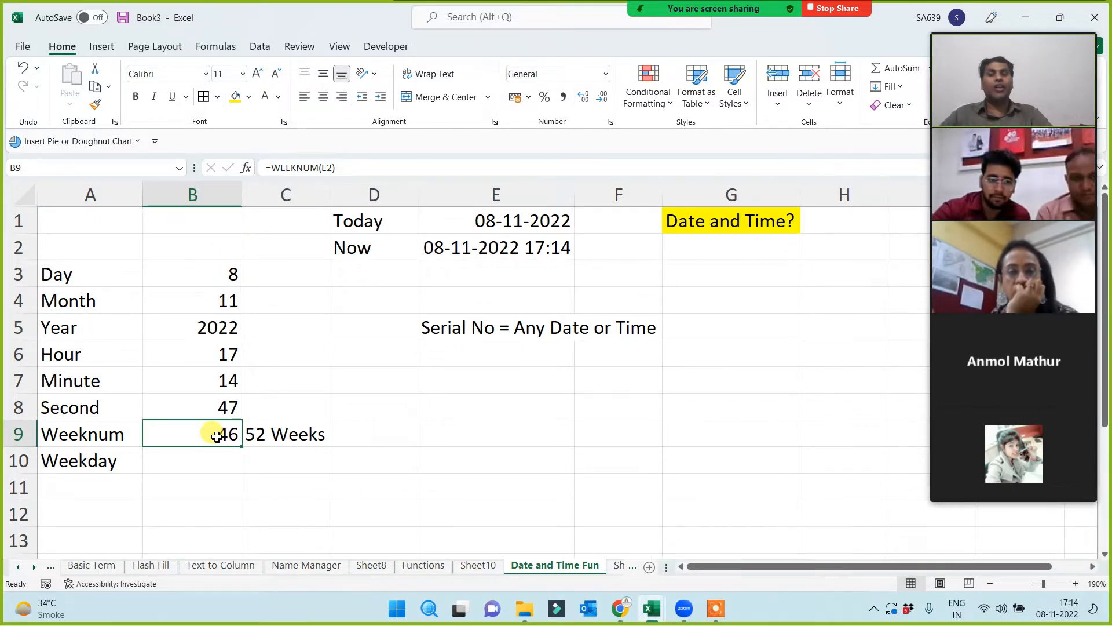
{"action": "left_click", "coordinate": [469, 247]}
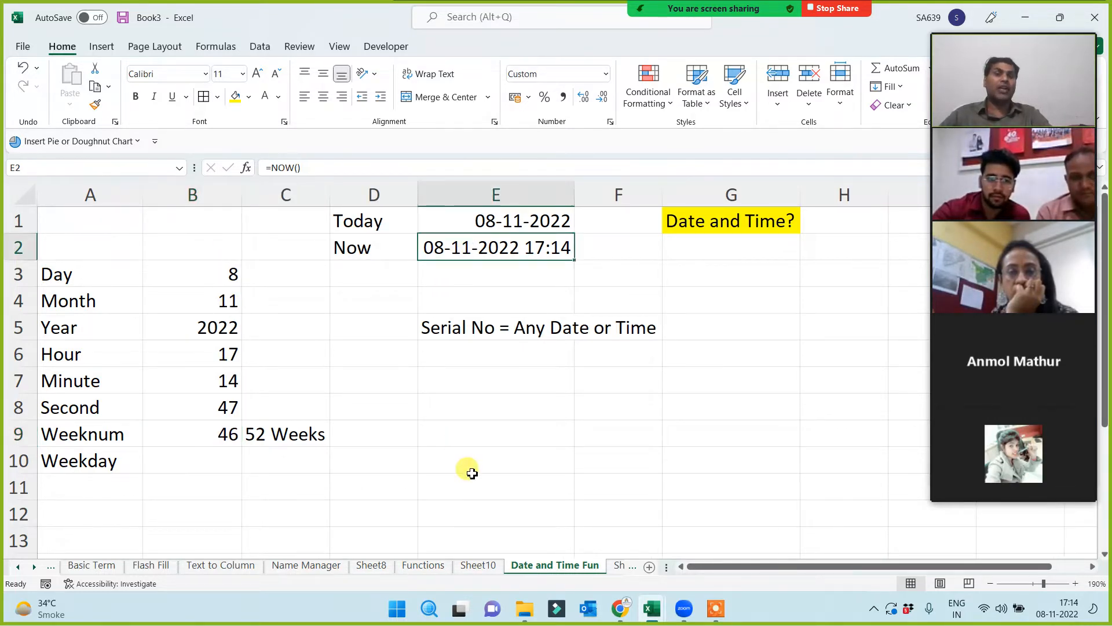
{"action": "left_click", "coordinate": [211, 463]}
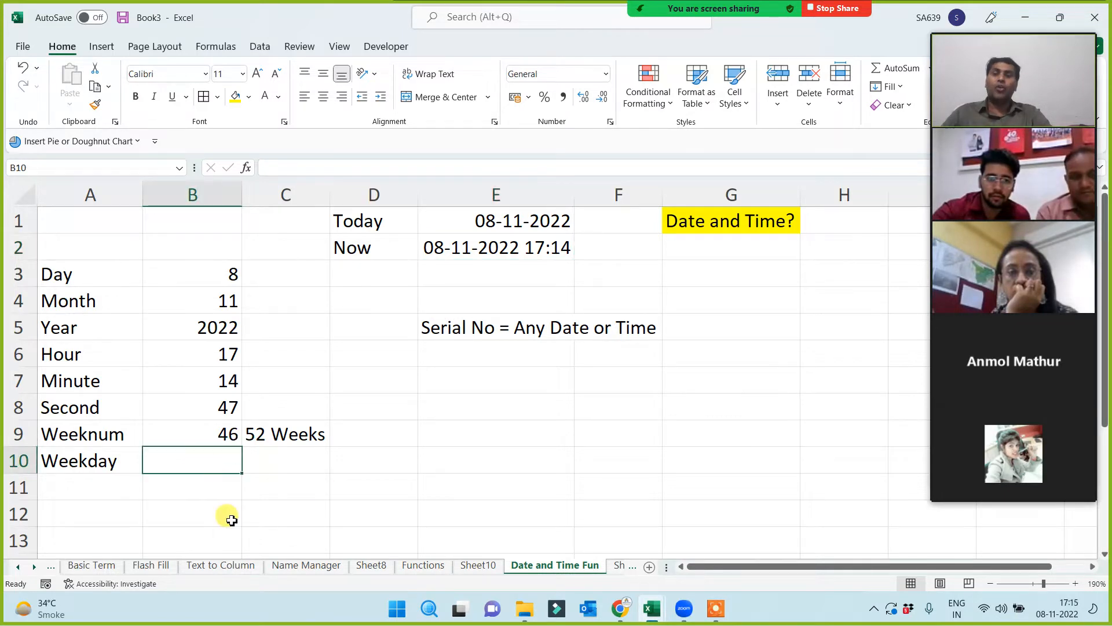
{"action": "type", "text": "=weekday"}
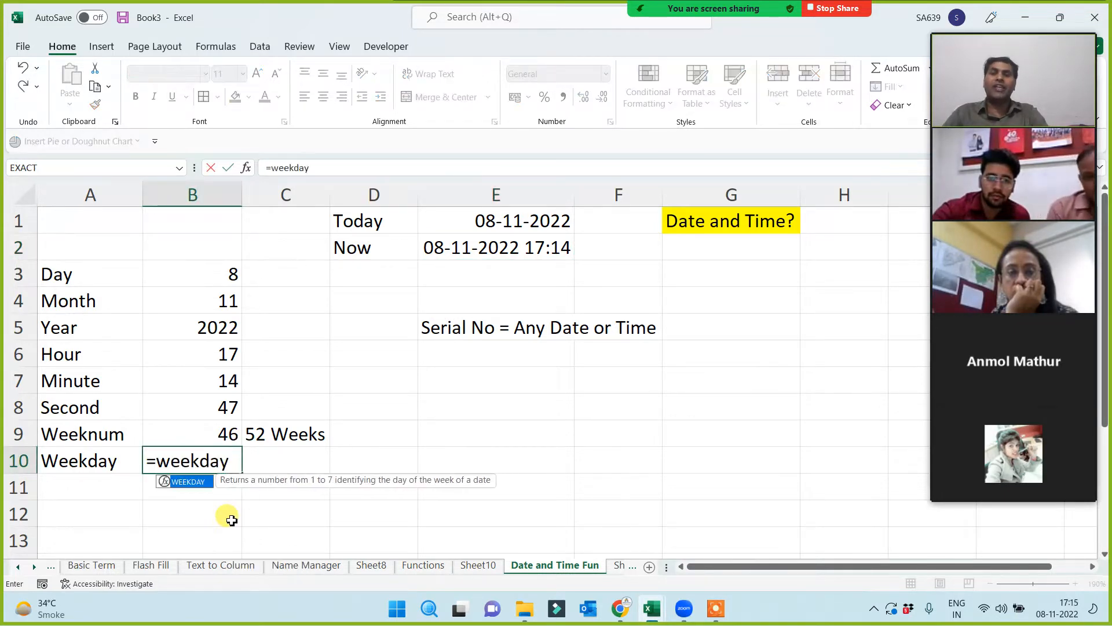
{"action": "type", "text": "("}
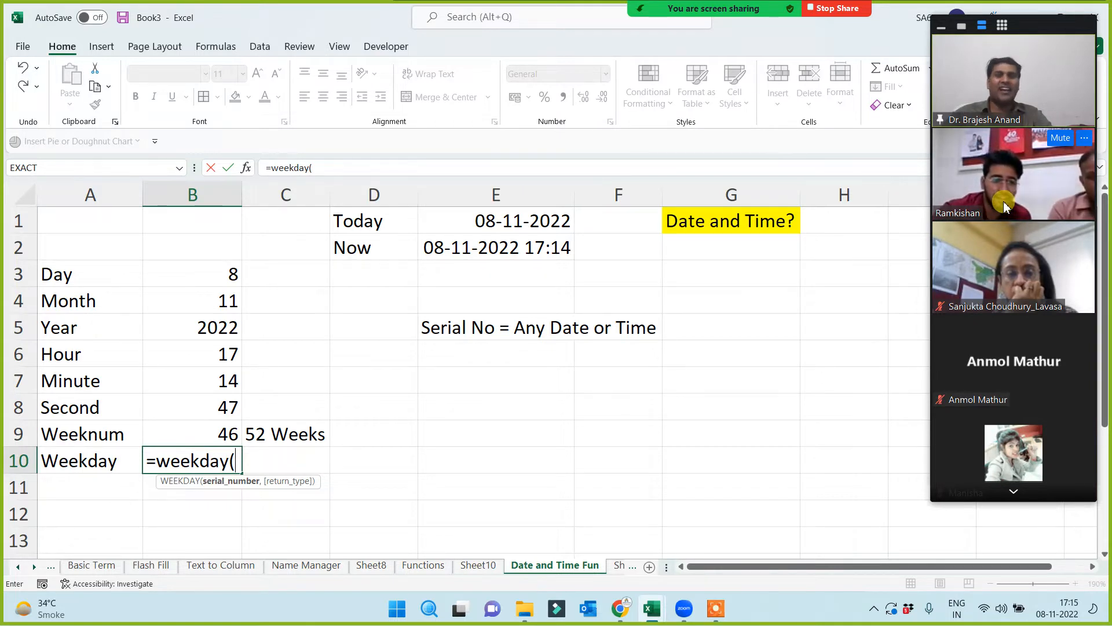
{"action": "left_click", "coordinate": [478, 253]}
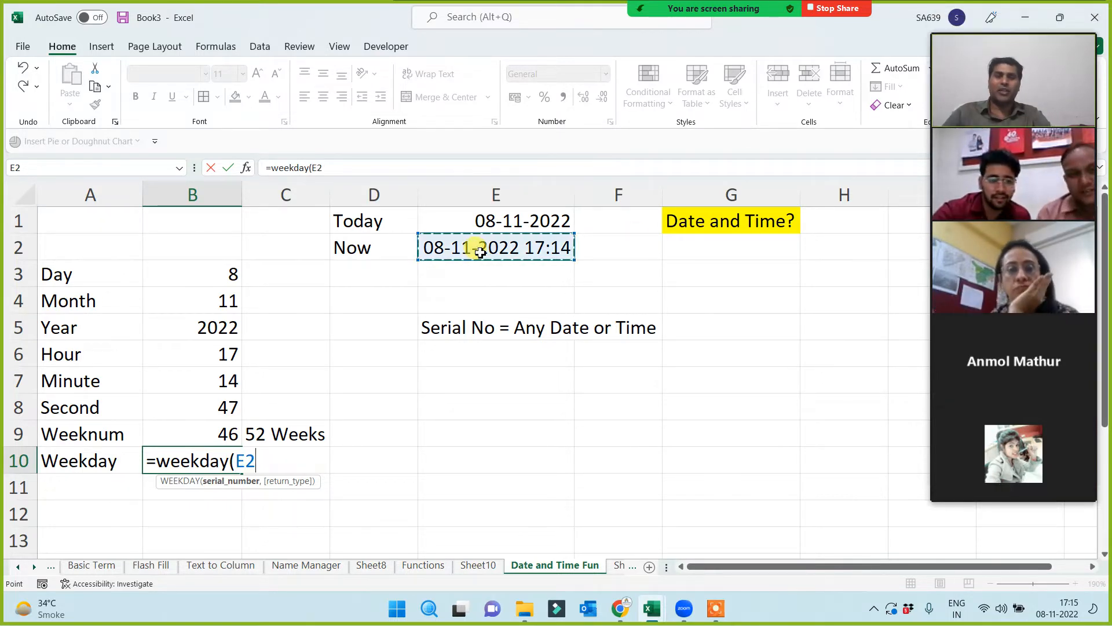
{"action": "type", "text": ")"}
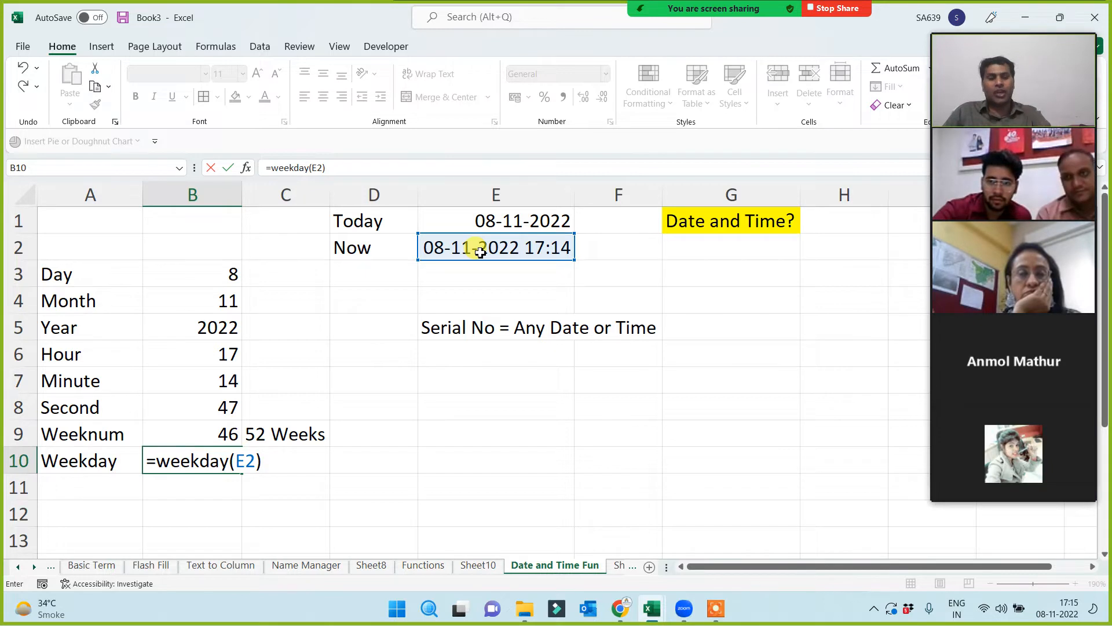
{"action": "key", "text": "Return"}
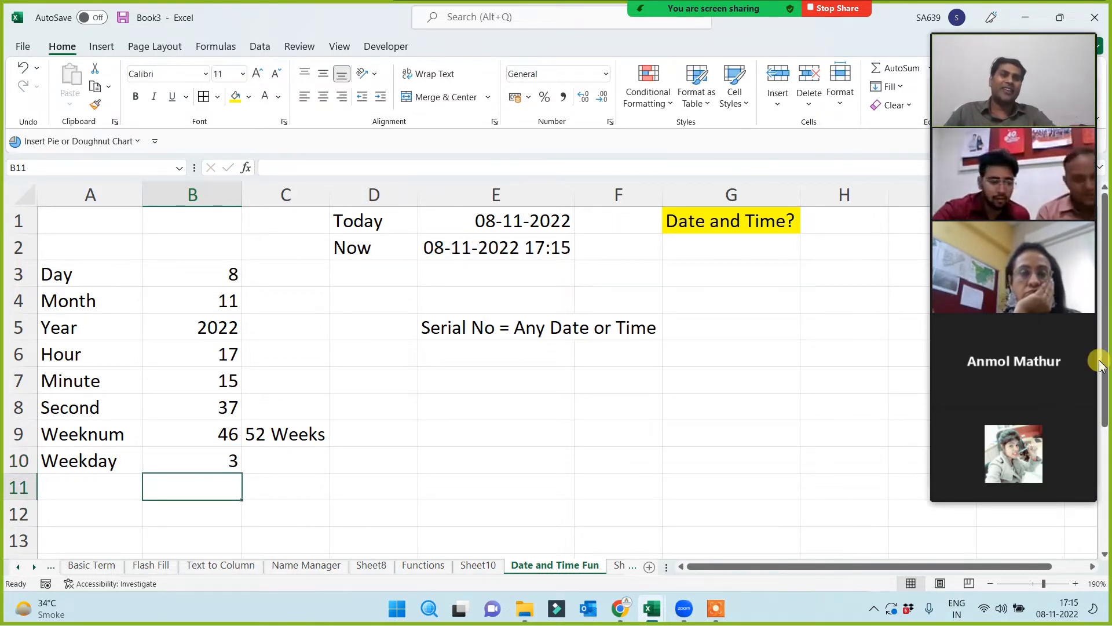
{"action": "mouse_move", "coordinate": [1028, 297]}
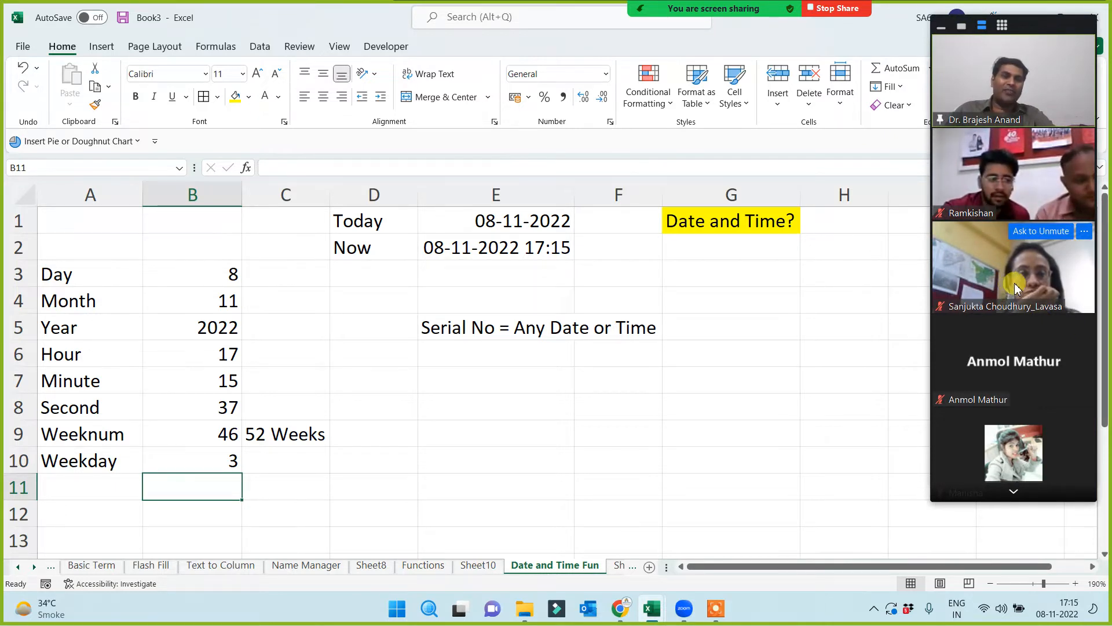
{"action": "left_click", "coordinate": [542, 380]}
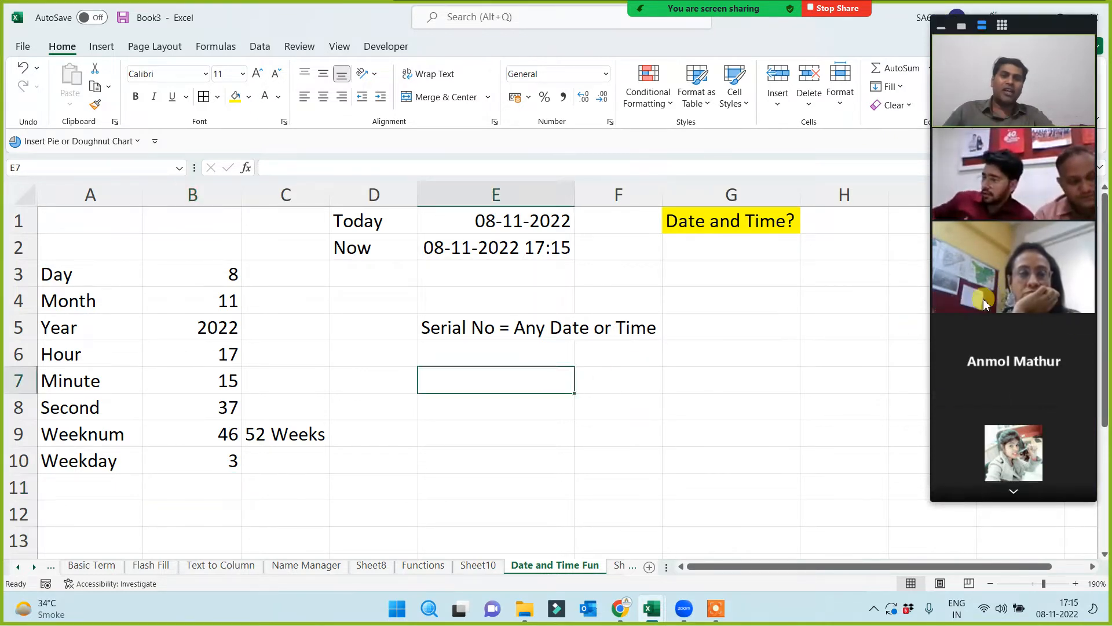
{"action": "mouse_move", "coordinate": [1034, 282]}
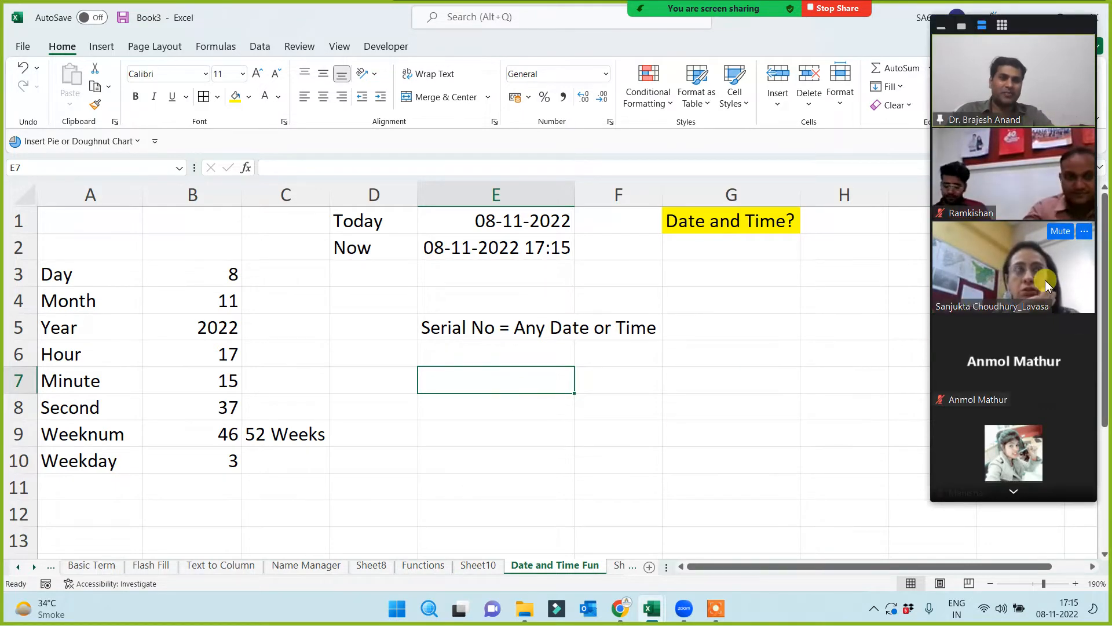
- Enter the sample date 31 July 1974 in E7, fixing the year, so it shows 31-Jul-74
{"action": "type", "text": "31 July"}
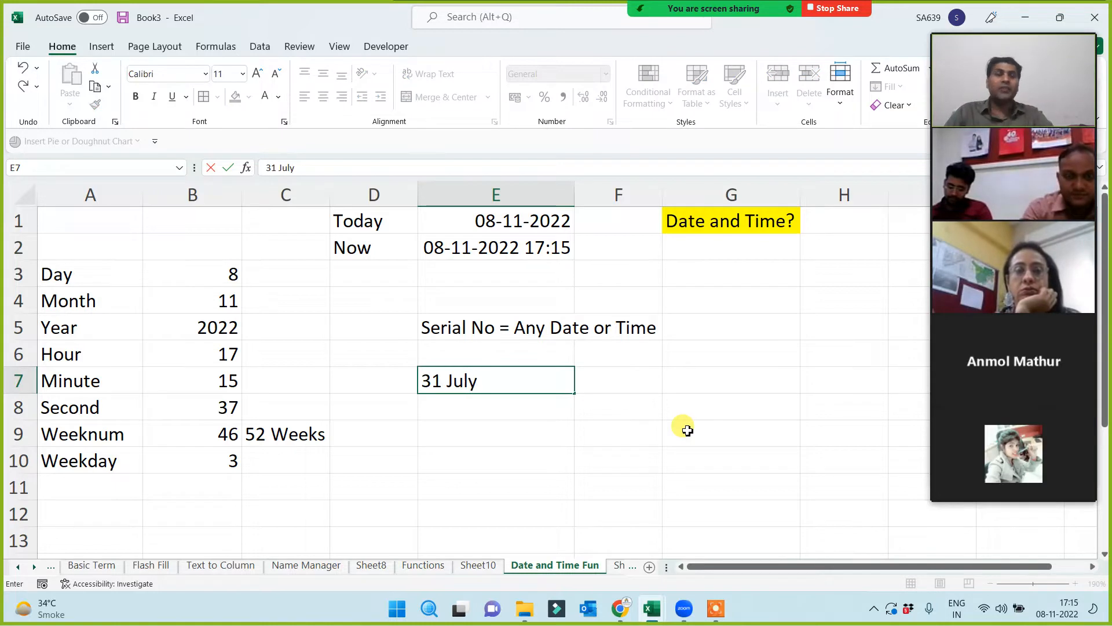
{"action": "type", "text": " 19"}
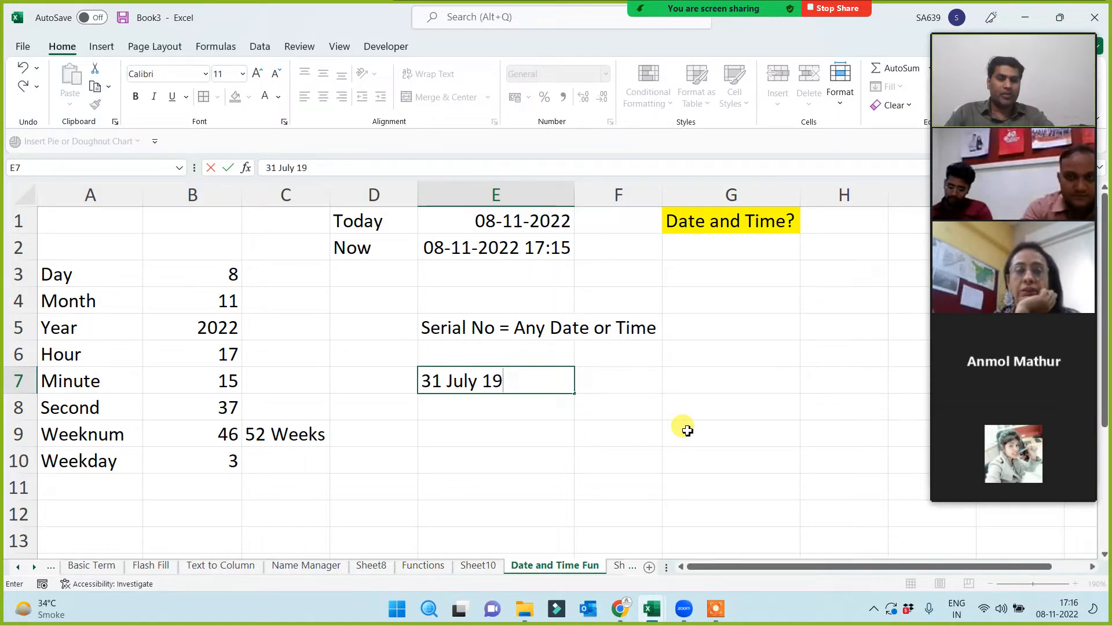
{"action": "type", "text": "72"}
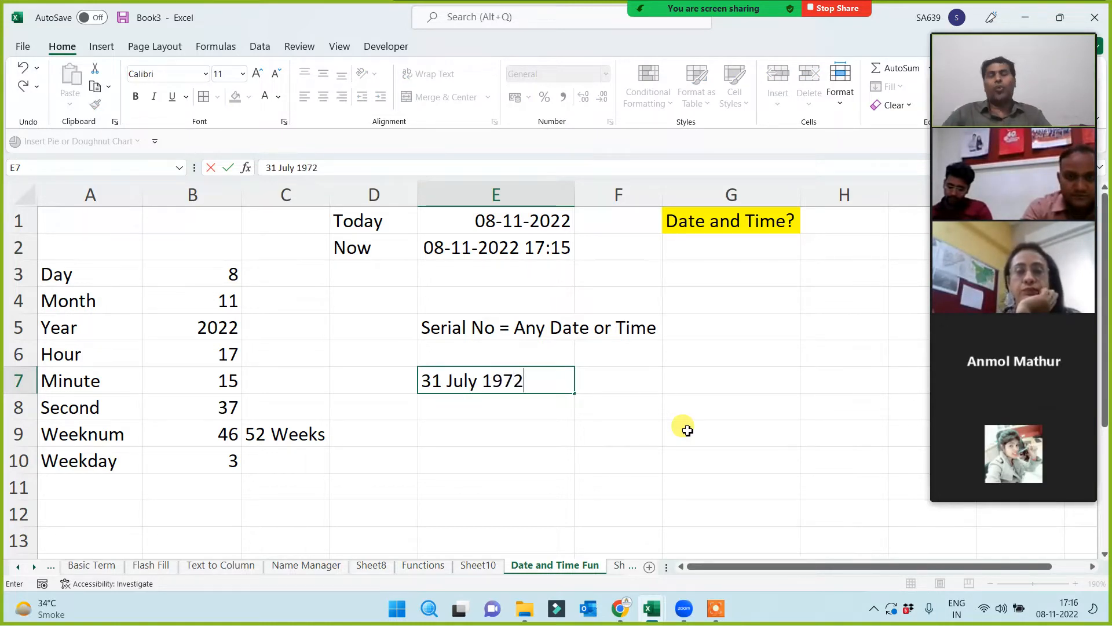
{"action": "key", "text": "BackSpace"}
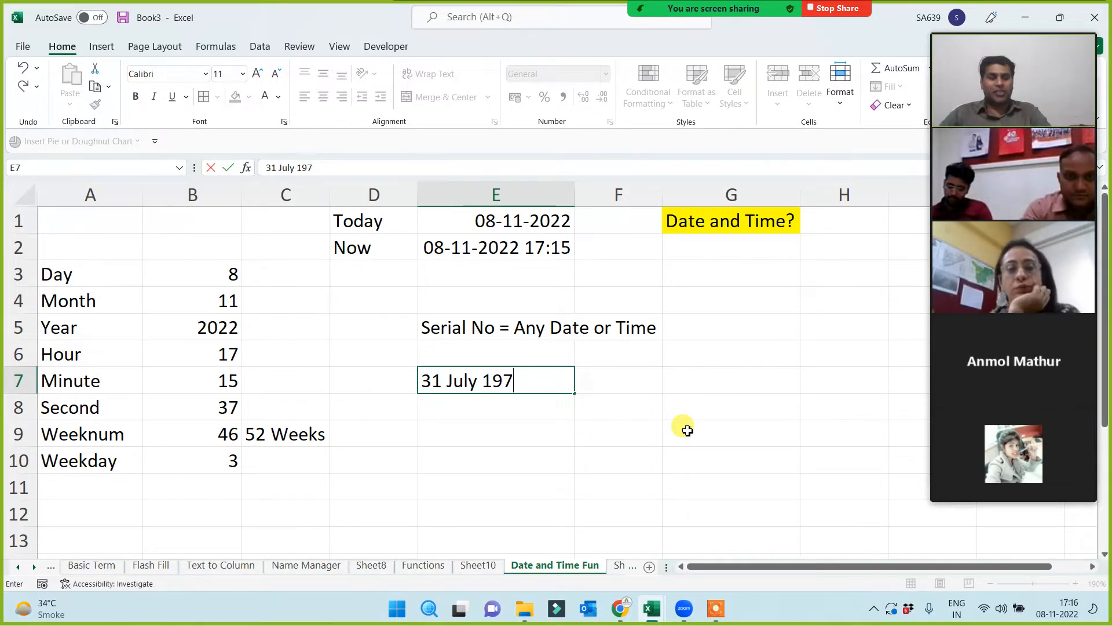
{"action": "type", "text": "4"}
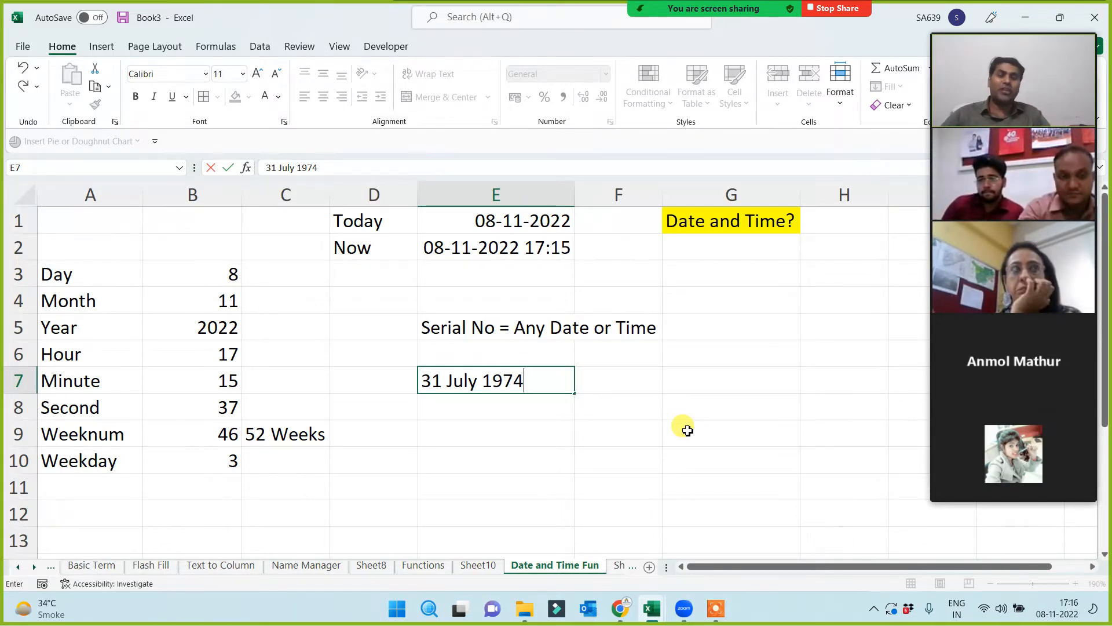
{"action": "key", "text": "Return"}
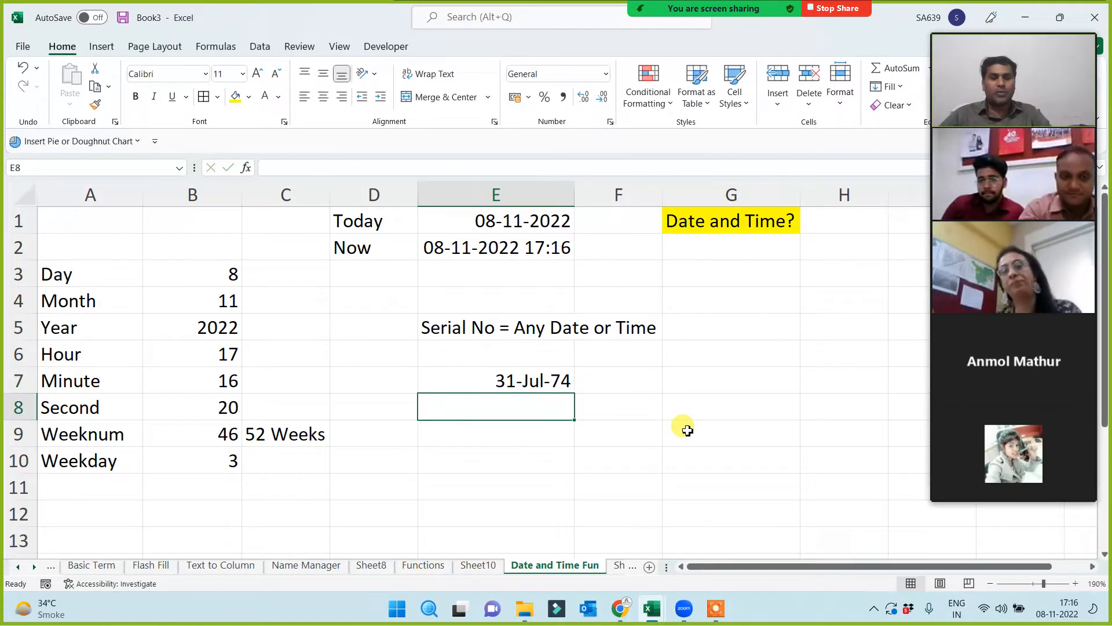
{"action": "left_click_drag", "start_coordinate": [86, 387], "coordinate": [261, 489]}
{"action": "left_click", "coordinate": [546, 376]}
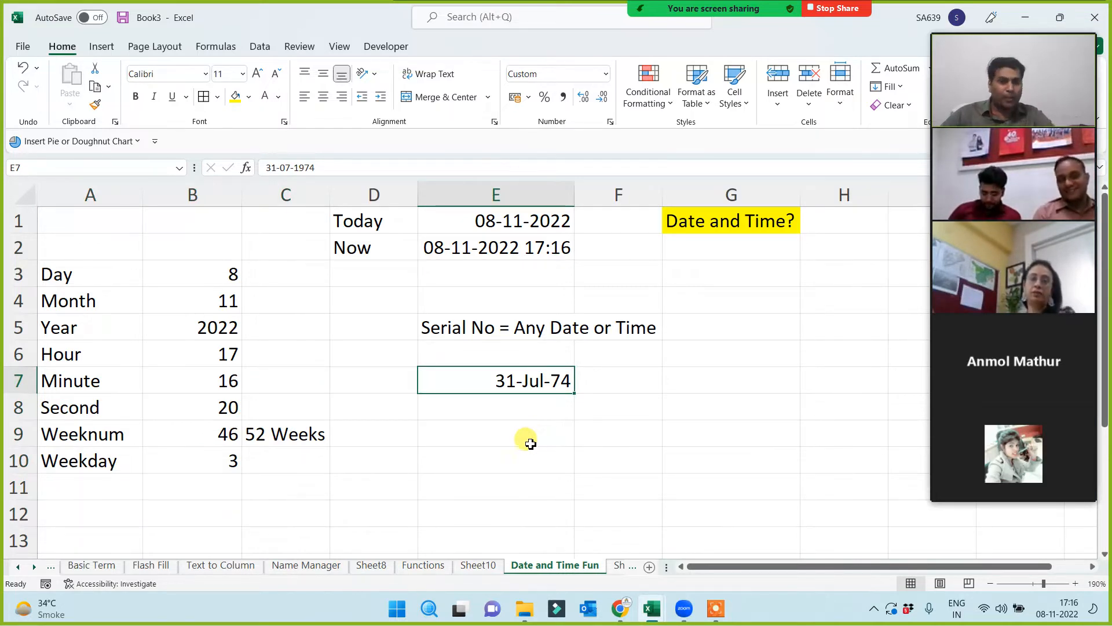
- Enter =WEEKDAY(E7) in E10 so it returns 4 for the 31-Jul-74 date
{"action": "left_click", "coordinate": [525, 439]}
{"action": "left_click", "coordinate": [514, 465]}
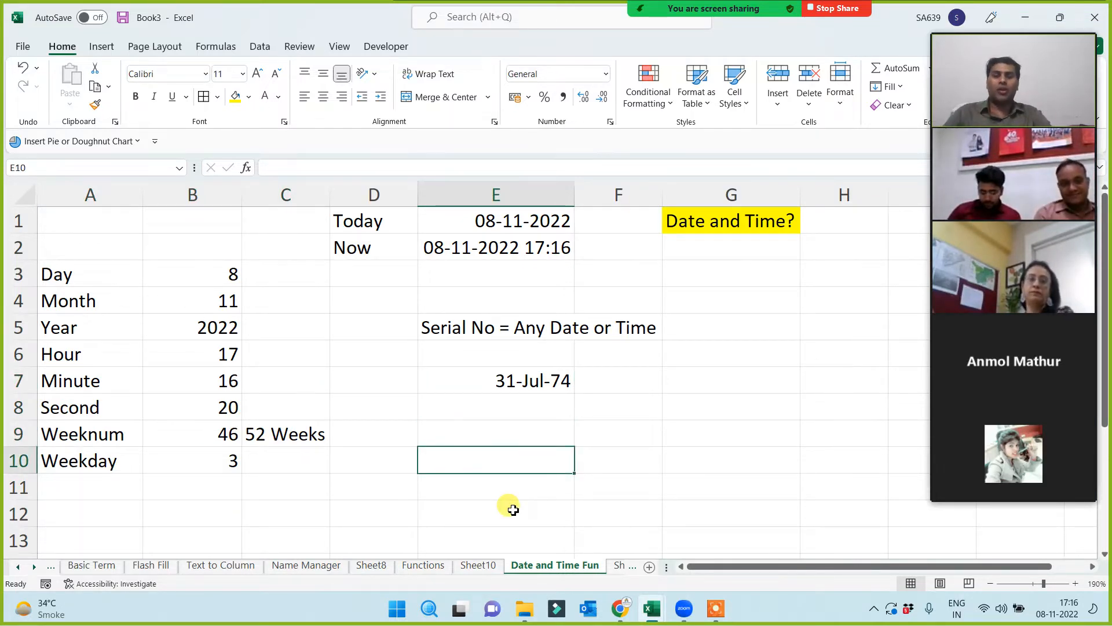
{"action": "type", "text": "="}
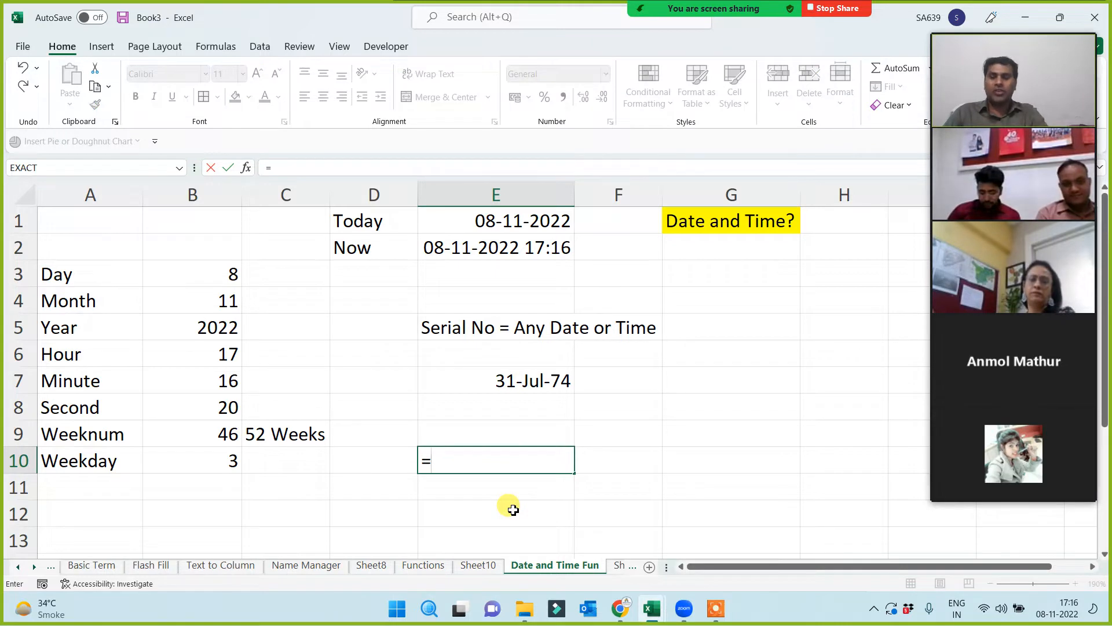
{"action": "type", "text": "week"}
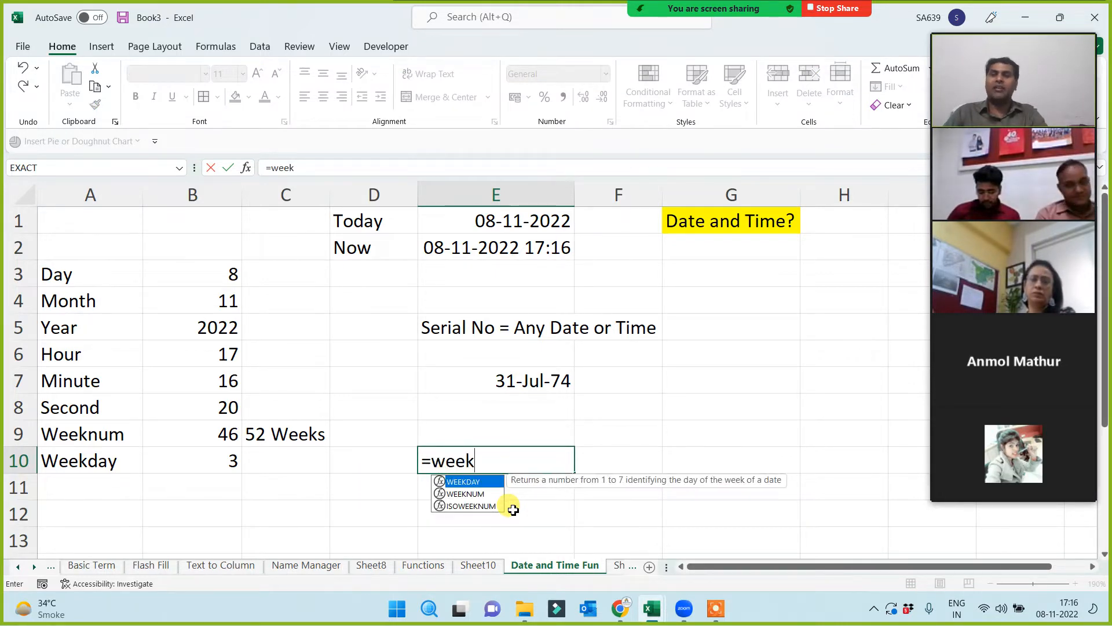
{"action": "type", "text": "day("}
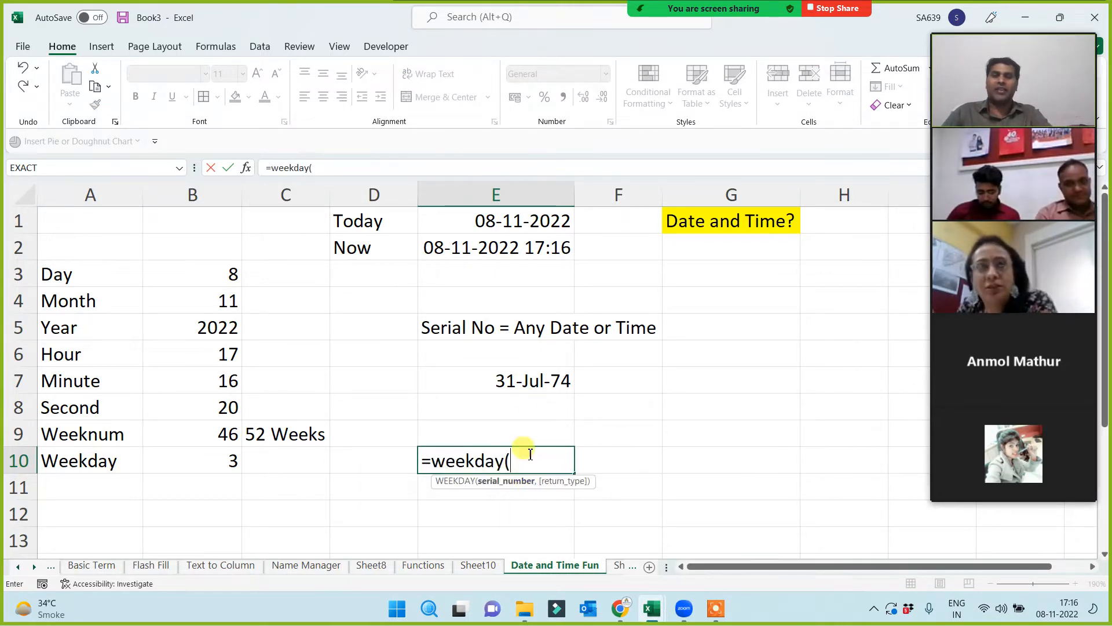
{"action": "left_click", "coordinate": [529, 384]}
{"action": "type", "text": ")"}
{"action": "key", "text": "Return"}
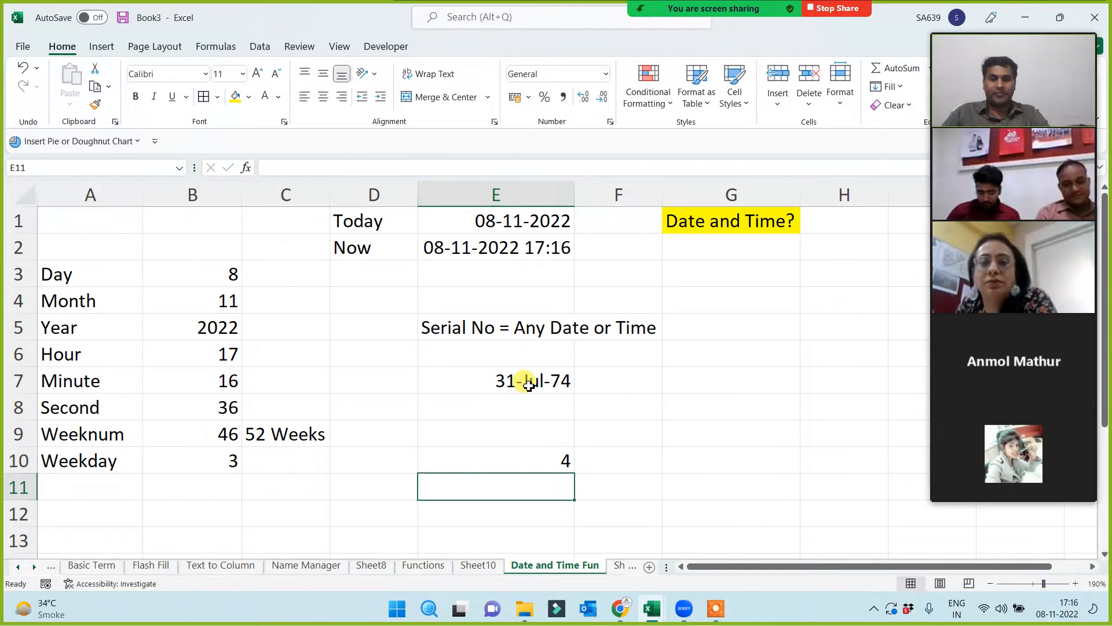
- Review the weekday result in E10, then select the 52 Weeks note in C9
{"action": "left_click", "coordinate": [551, 456]}
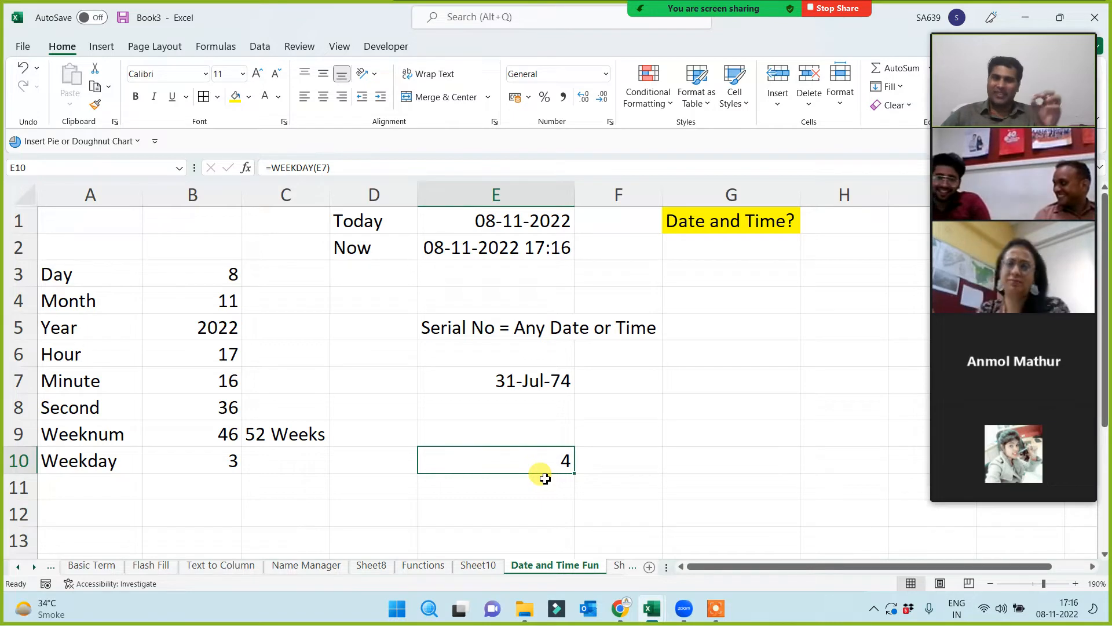
{"action": "mouse_move", "coordinate": [992, 302]}
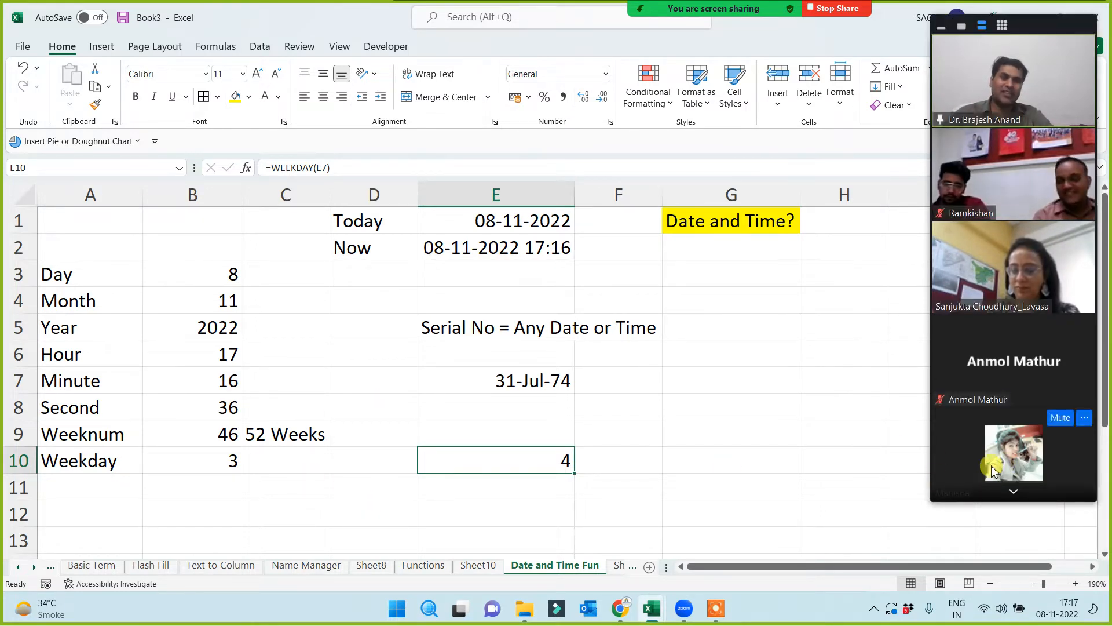
{"action": "left_click", "coordinate": [426, 496]}
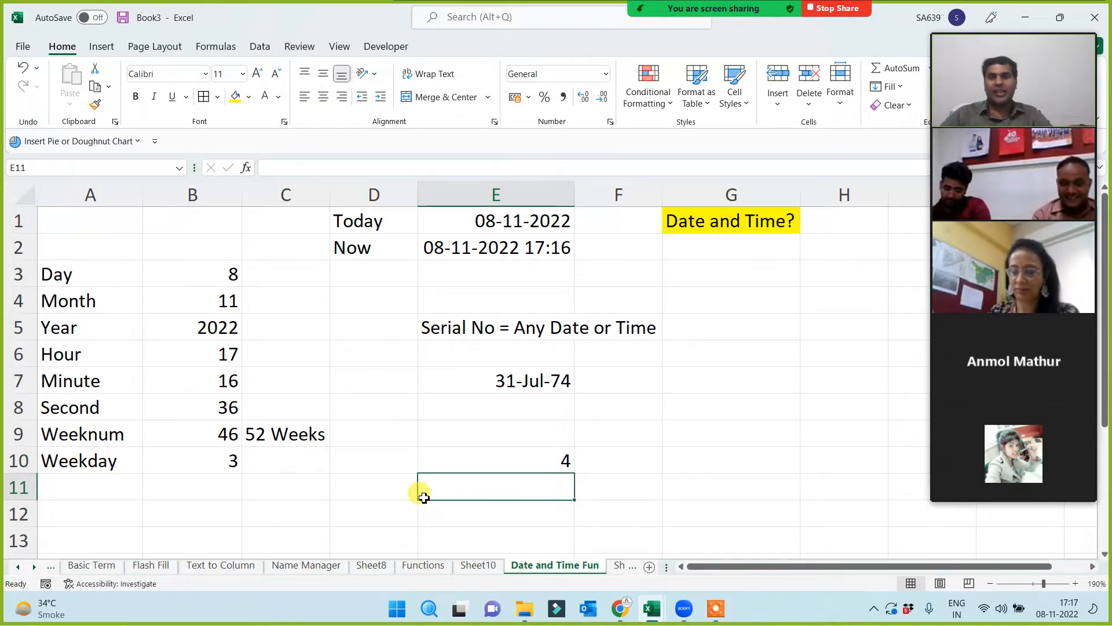
{"action": "left_click", "coordinate": [268, 432]}
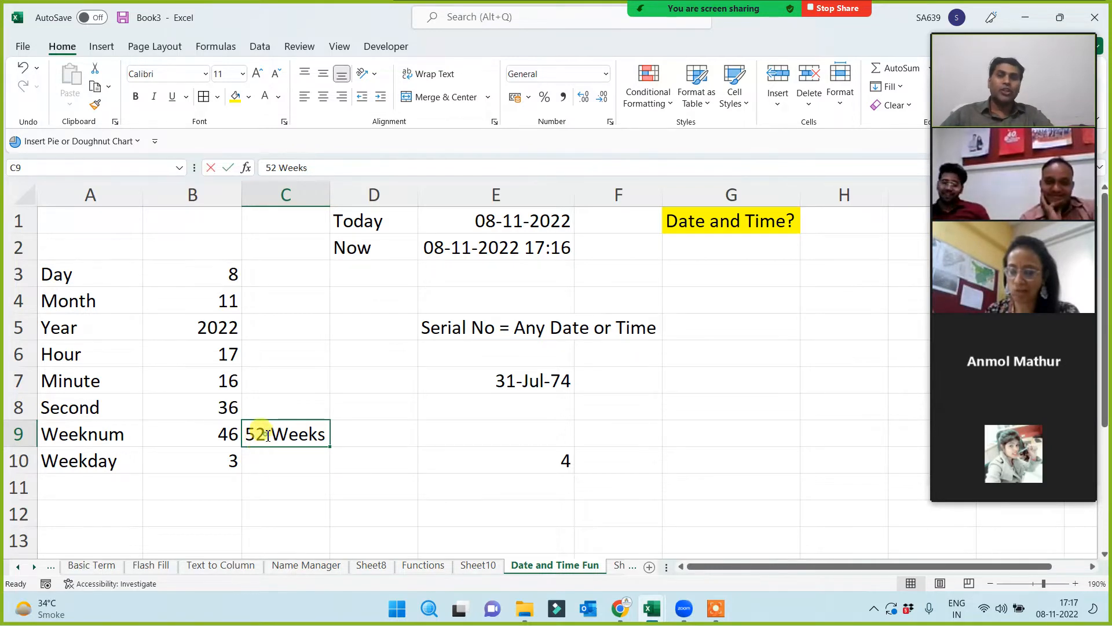
- Change C9's note to '52/53/54 Weeks' and widen column C to fit it
{"action": "double_click", "coordinate": [262, 442]}
{"action": "type", "text": "/53"}
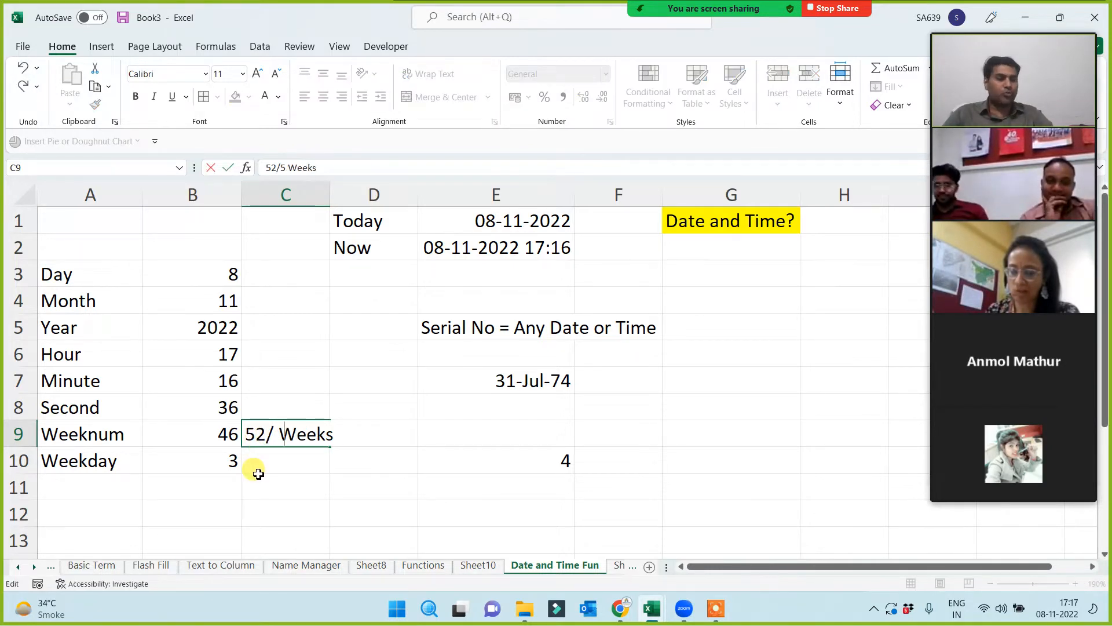
{"action": "type", "text": "/"}
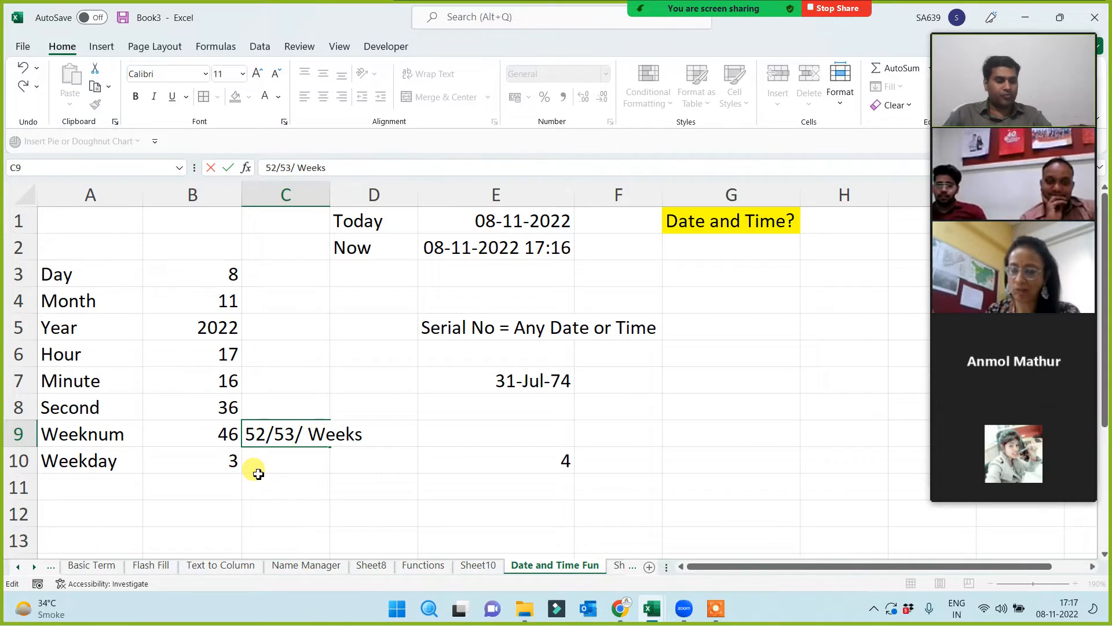
{"action": "type", "text": "54"}
{"action": "left_click", "coordinate": [255, 472]}
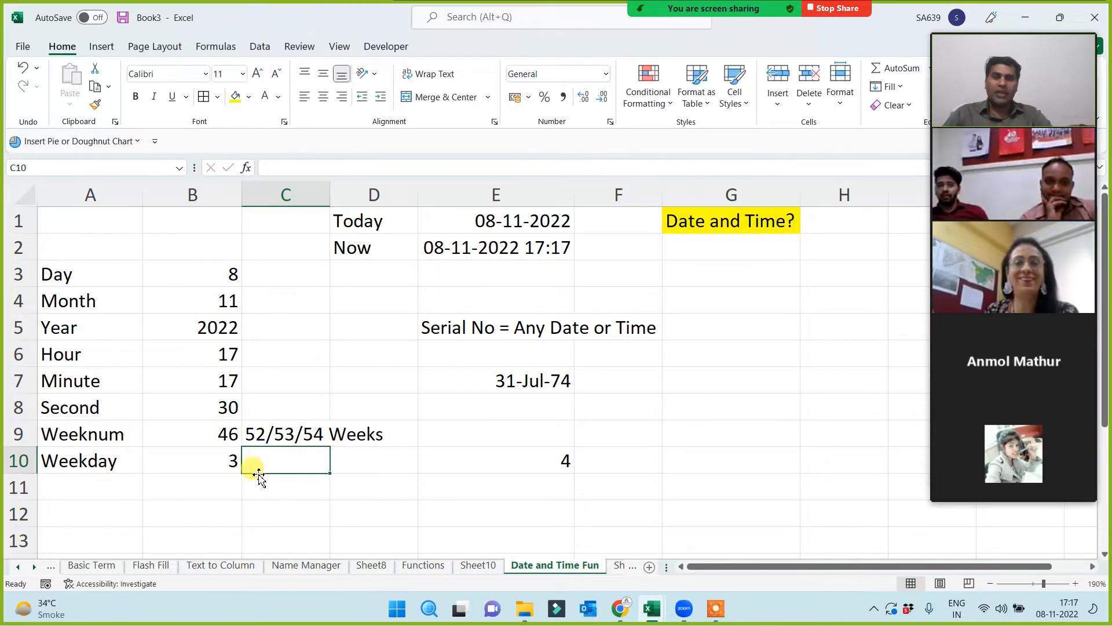
{"action": "left_click", "coordinate": [295, 433]}
{"action": "left_click_drag", "start_coordinate": [330, 196], "coordinate": [390, 202]}
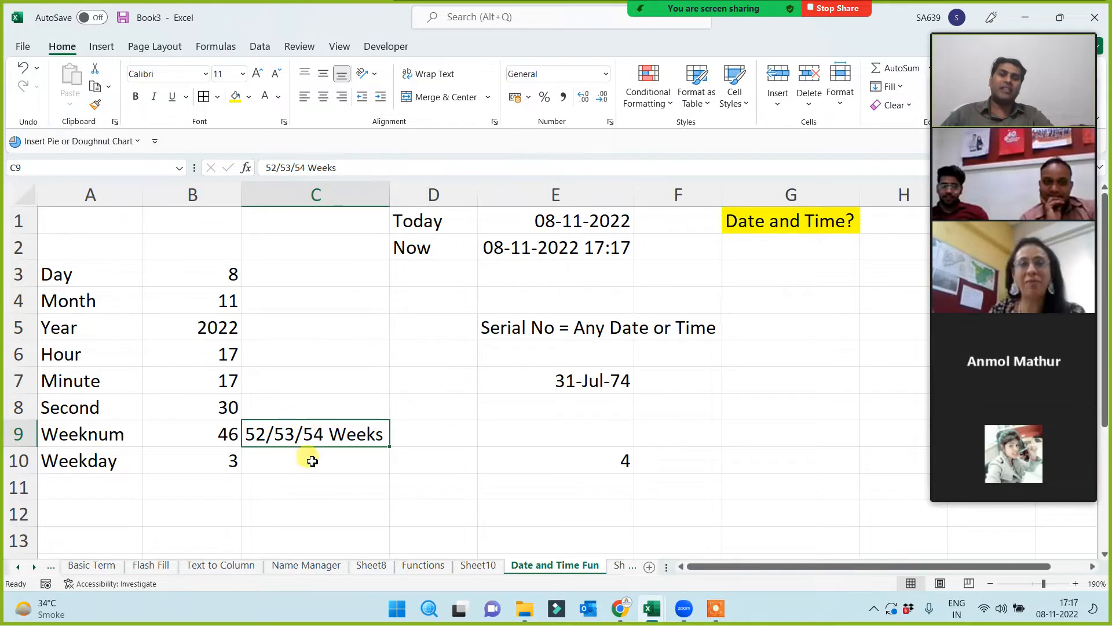
- Check the WEEKDAY formula in E10 against E7's date, then select F7
{"action": "left_click", "coordinate": [573, 462]}
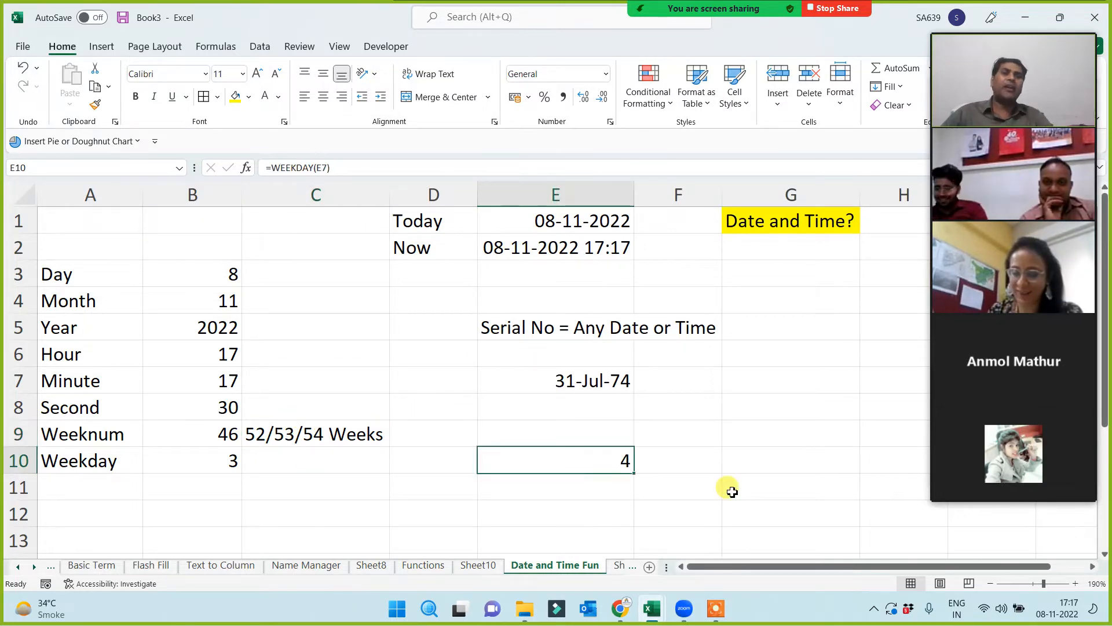
{"action": "left_click", "coordinate": [567, 379]}
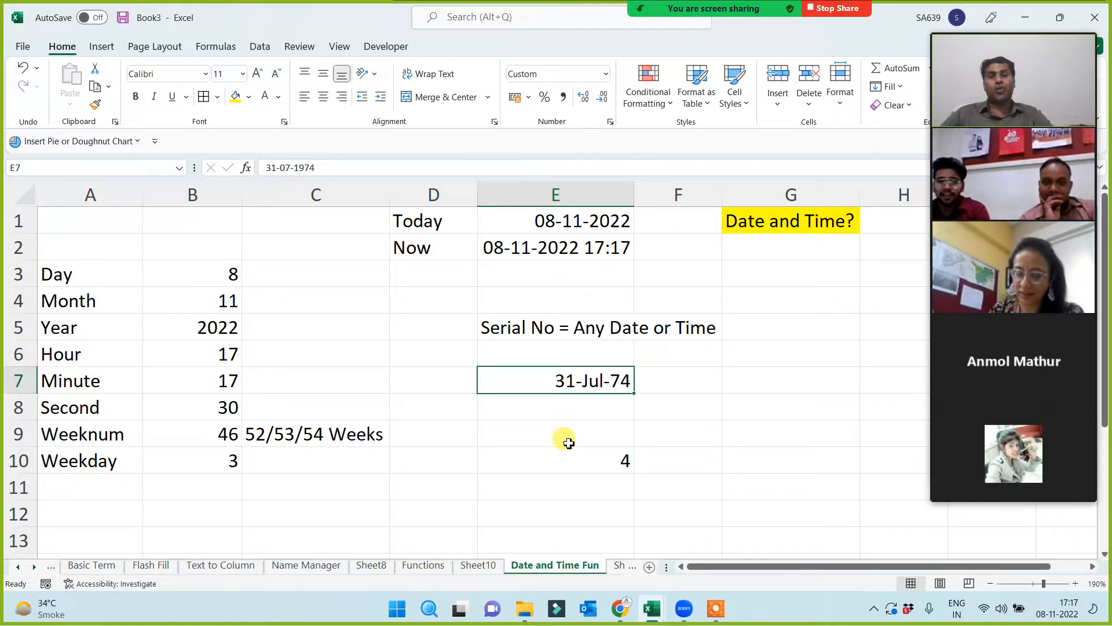
{"action": "left_click", "coordinate": [579, 460]}
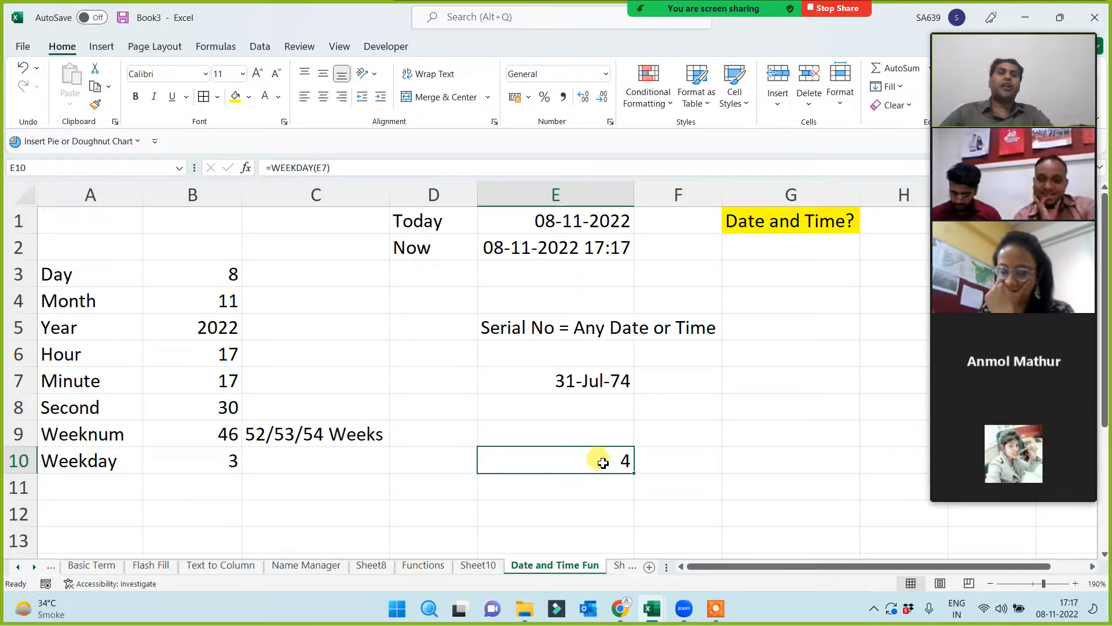
{"action": "left_click", "coordinate": [683, 383]}
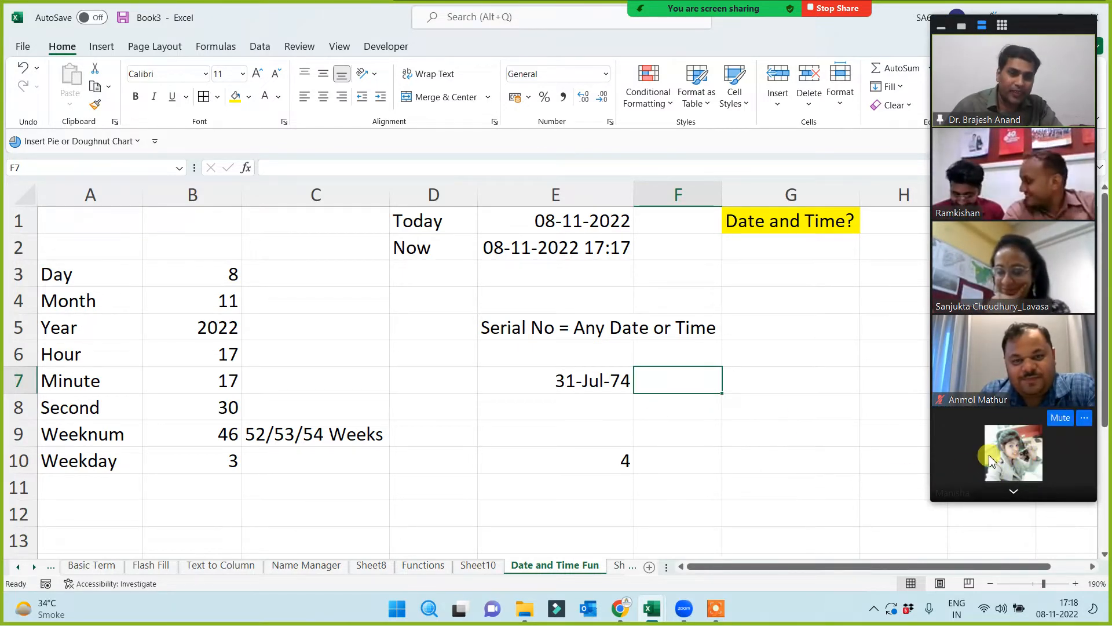
- Enter 5 Aug 1995 in F7, widen column F, and fill E10's WEEKDAY formula right into F10
{"action": "type", "text": "5 "}
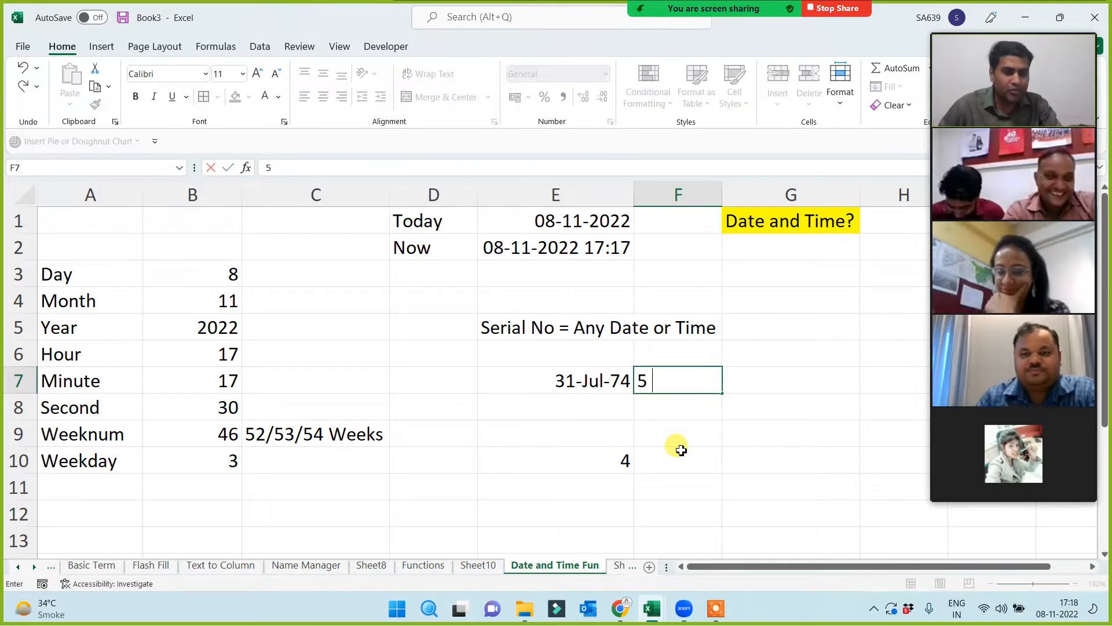
{"action": "type", "text": "Aug 1995"}
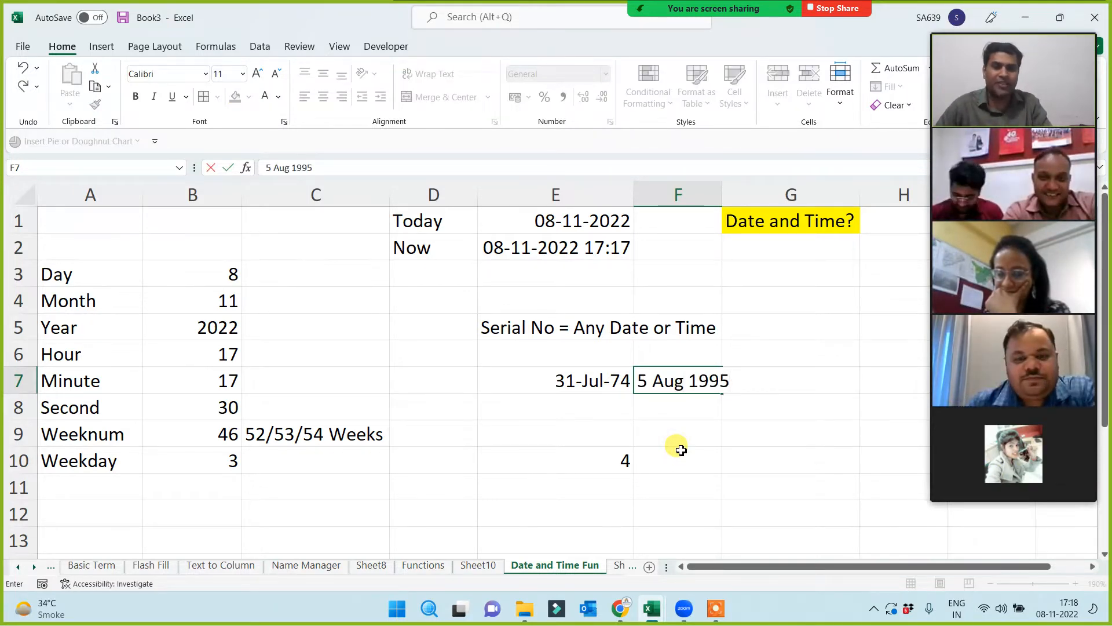
{"action": "key", "text": "Return"}
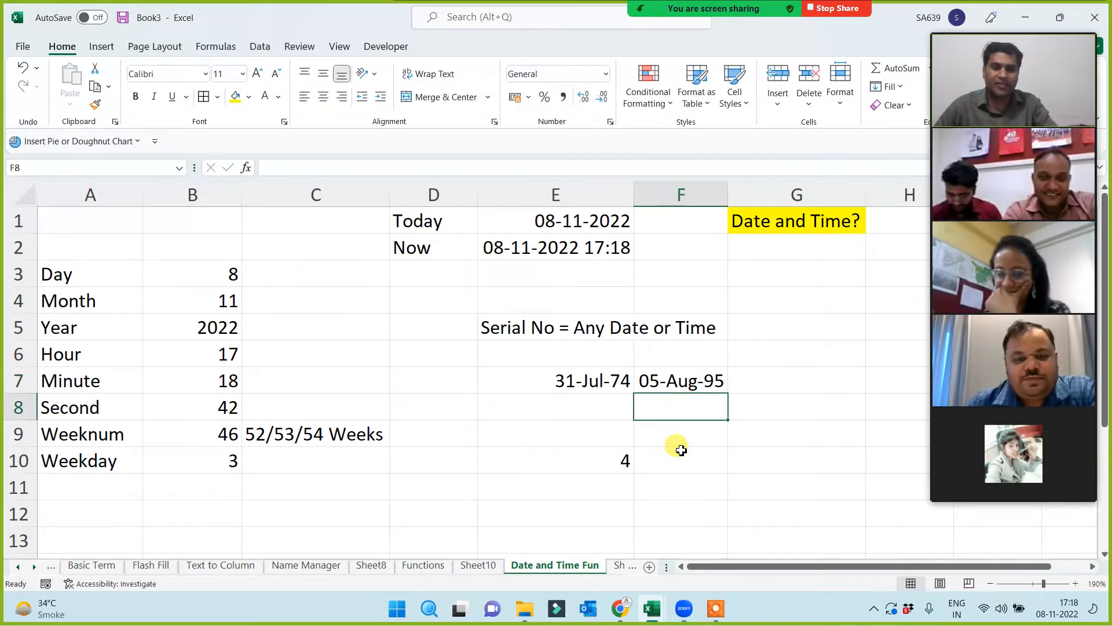
{"action": "left_click", "coordinate": [702, 381]}
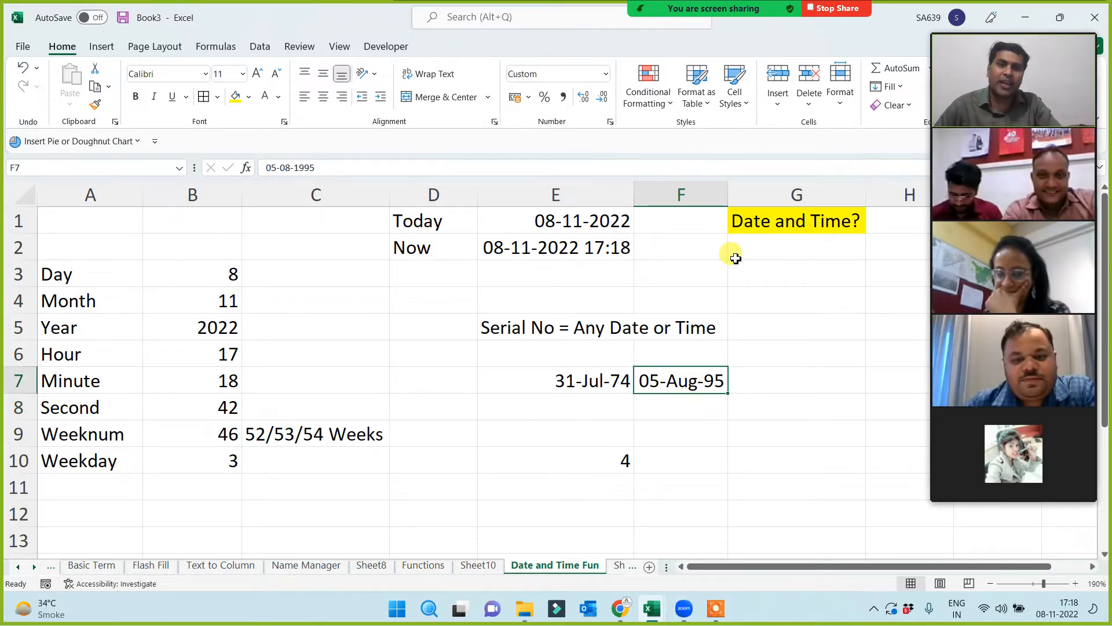
{"action": "left_click_drag", "start_coordinate": [729, 195], "coordinate": [737, 198]}
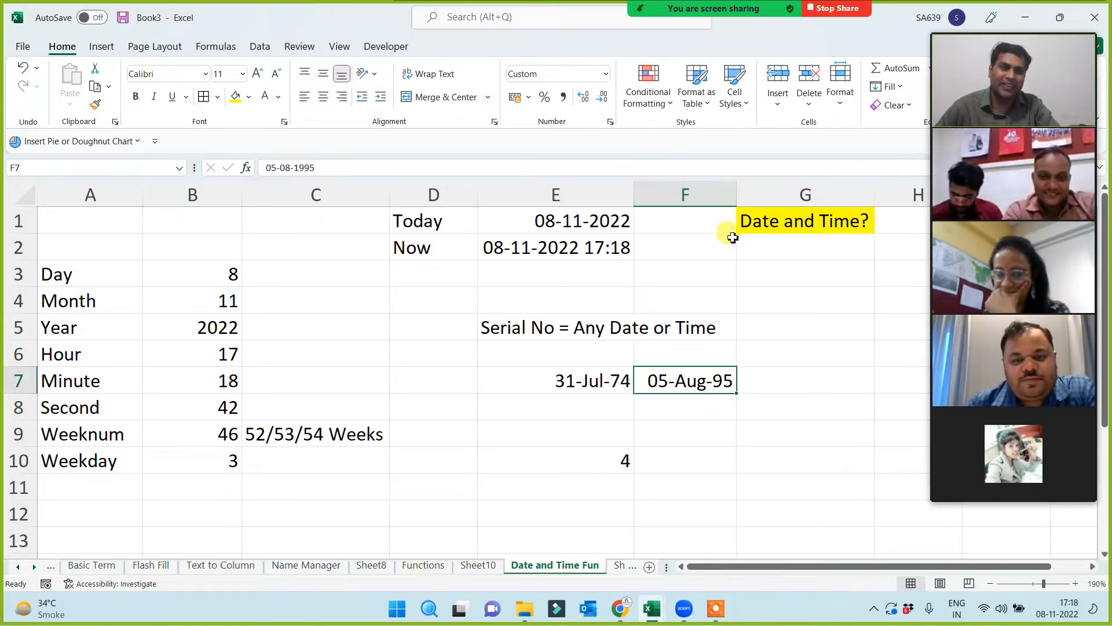
{"action": "left_click", "coordinate": [685, 464]}
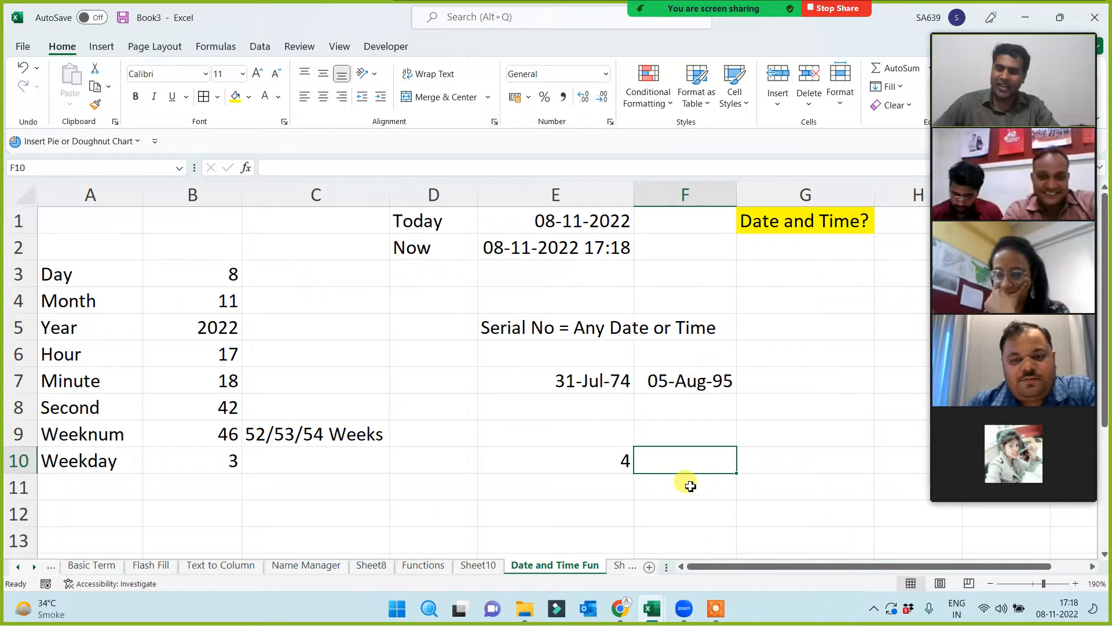
{"action": "key", "text": "ctrl+r"}
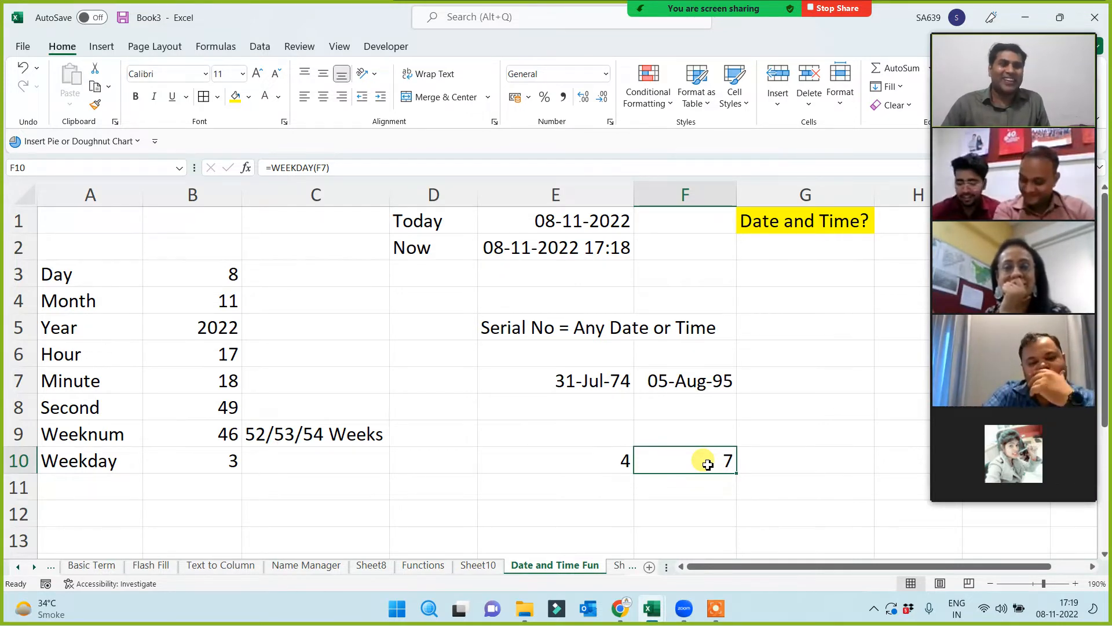
- Compare the 1974 date in E7 with the 1995 date in F7 and E10's formula
{"action": "left_click", "coordinate": [574, 381]}
{"action": "left_click", "coordinate": [695, 381]}
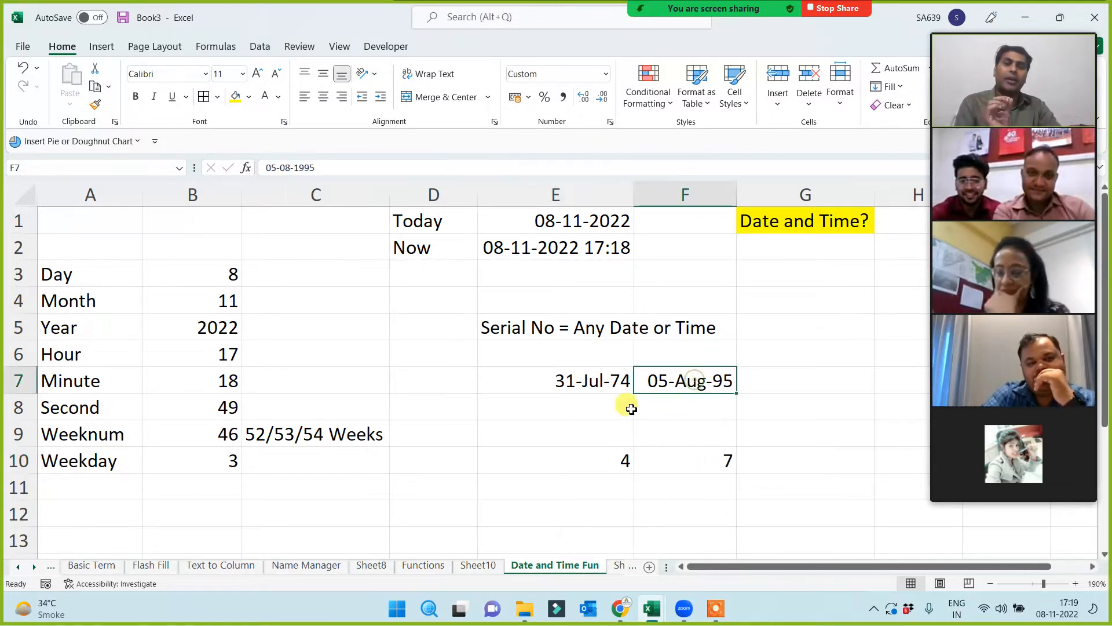
{"action": "left_click", "coordinate": [586, 377]}
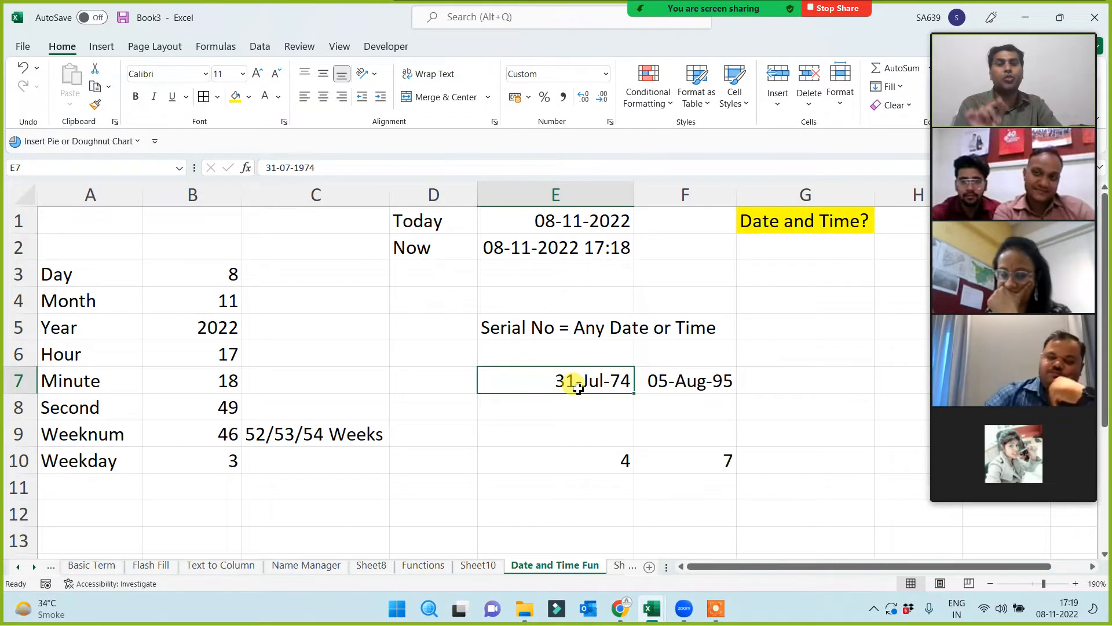
{"action": "left_click", "coordinate": [593, 470]}
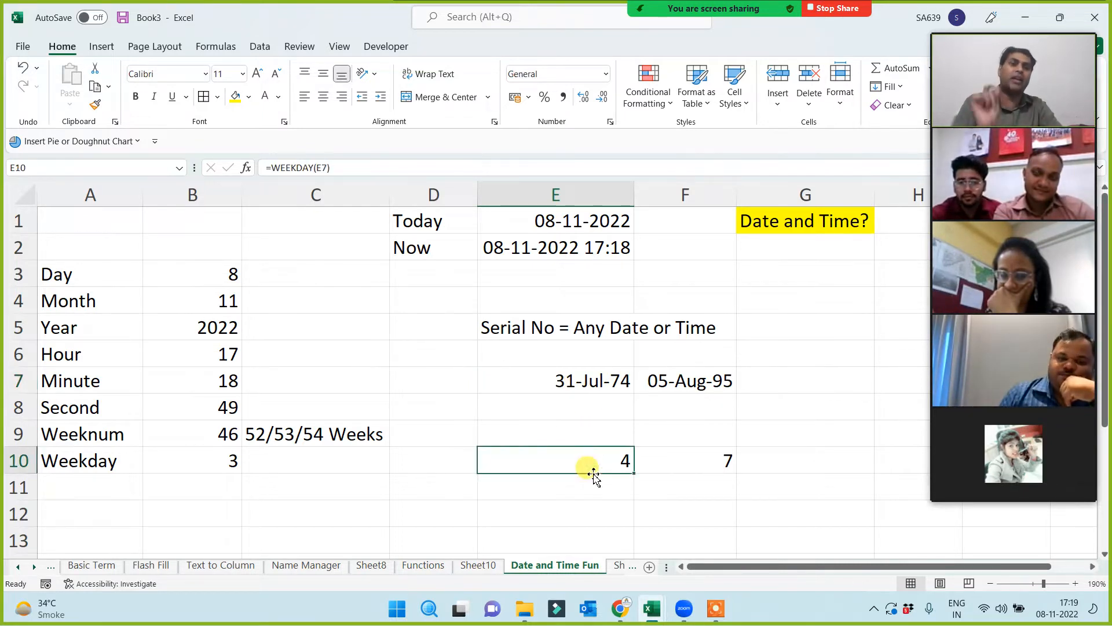
{"action": "left_click", "coordinate": [581, 392]}
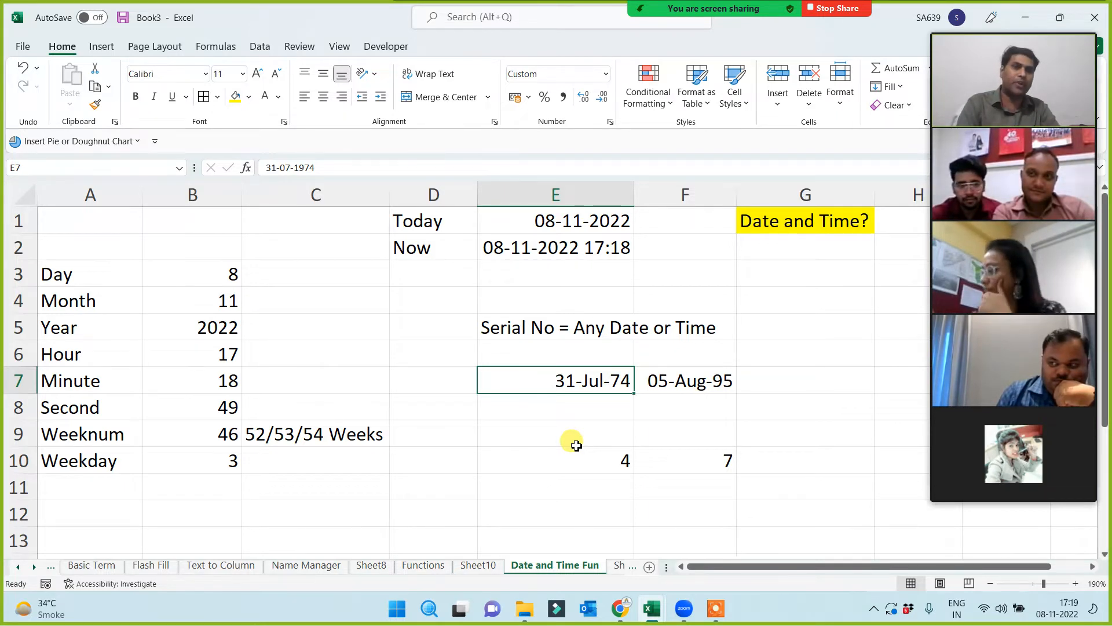
{"action": "left_click", "coordinate": [678, 374]}
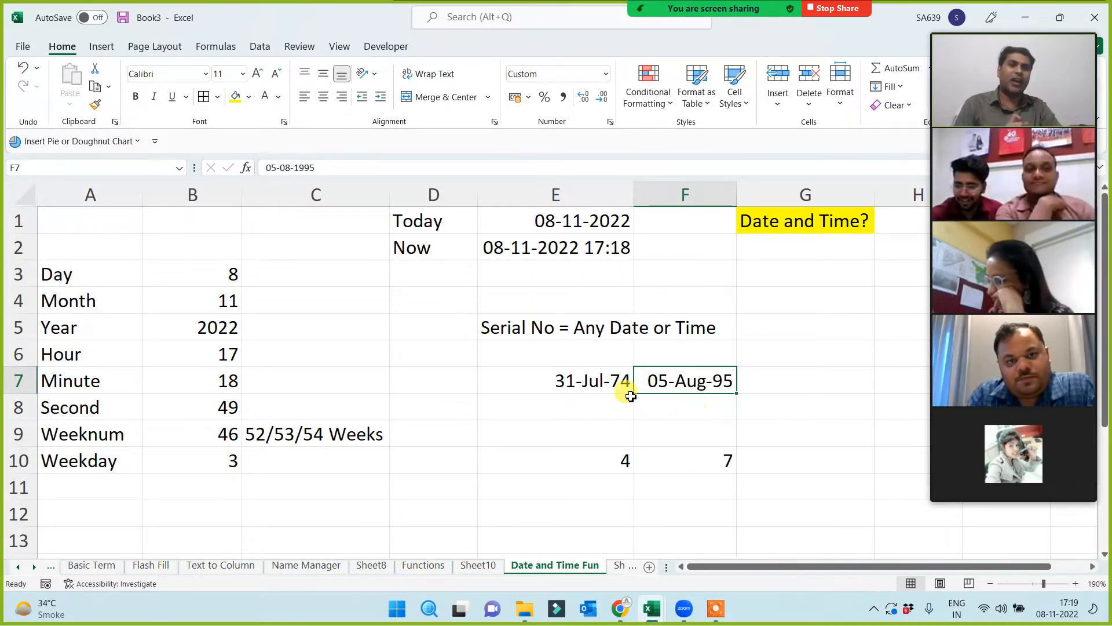
{"action": "left_click", "coordinate": [585, 377]}
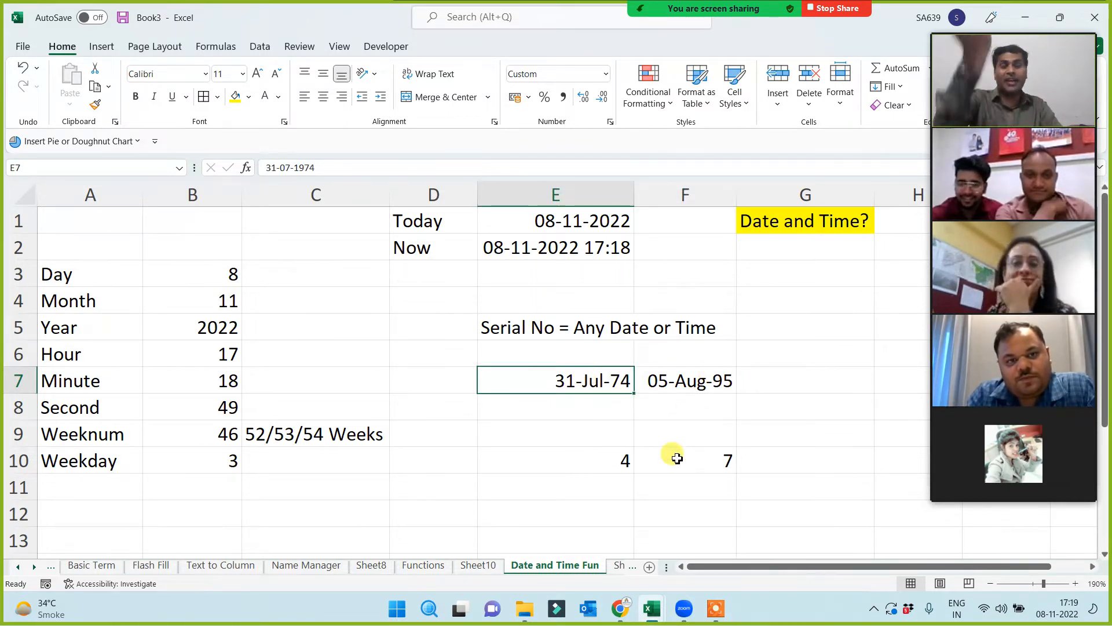
- Replace F7's date with 15 Jan 2023 and check F10's weekday result
{"action": "left_click", "coordinate": [676, 399]}
{"action": "left_click", "coordinate": [666, 382]}
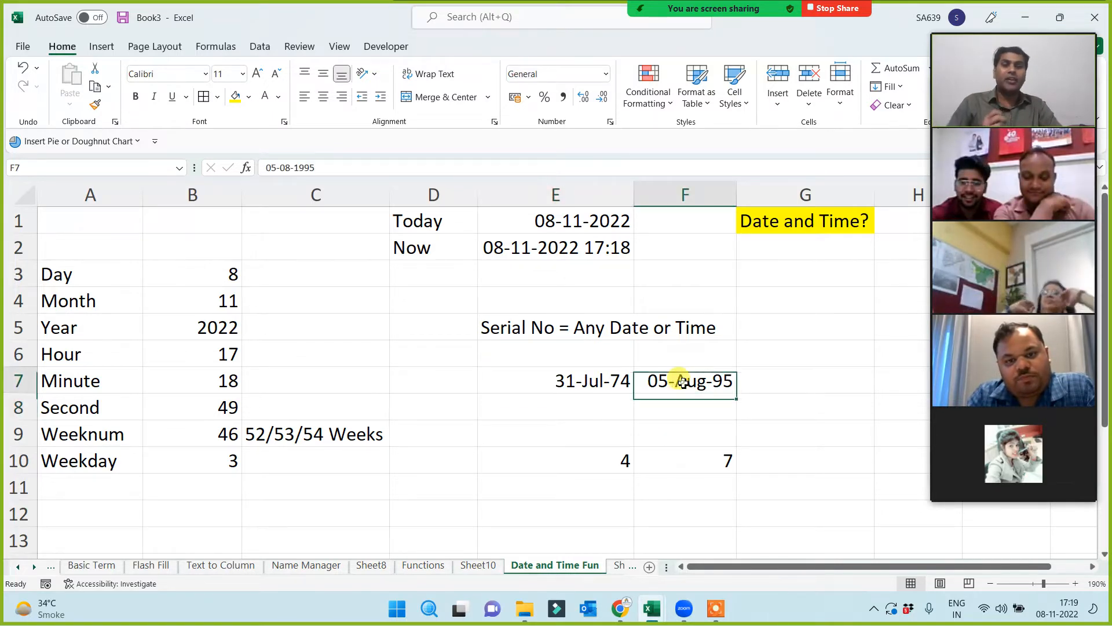
{"action": "type", "text": "15"}
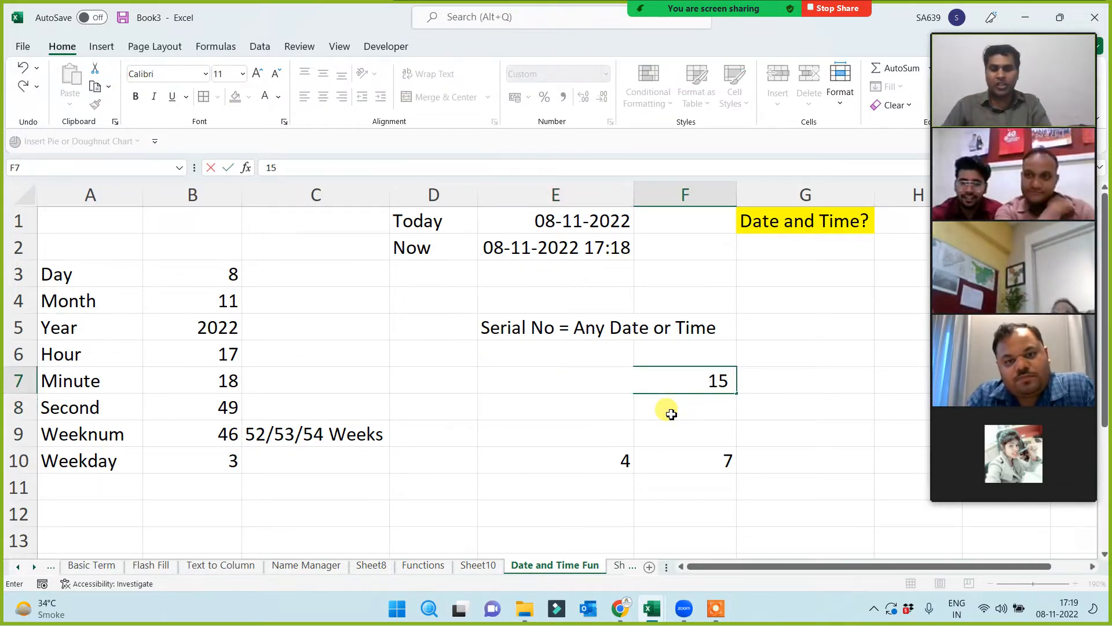
{"action": "type", "text": " jan 2023"}
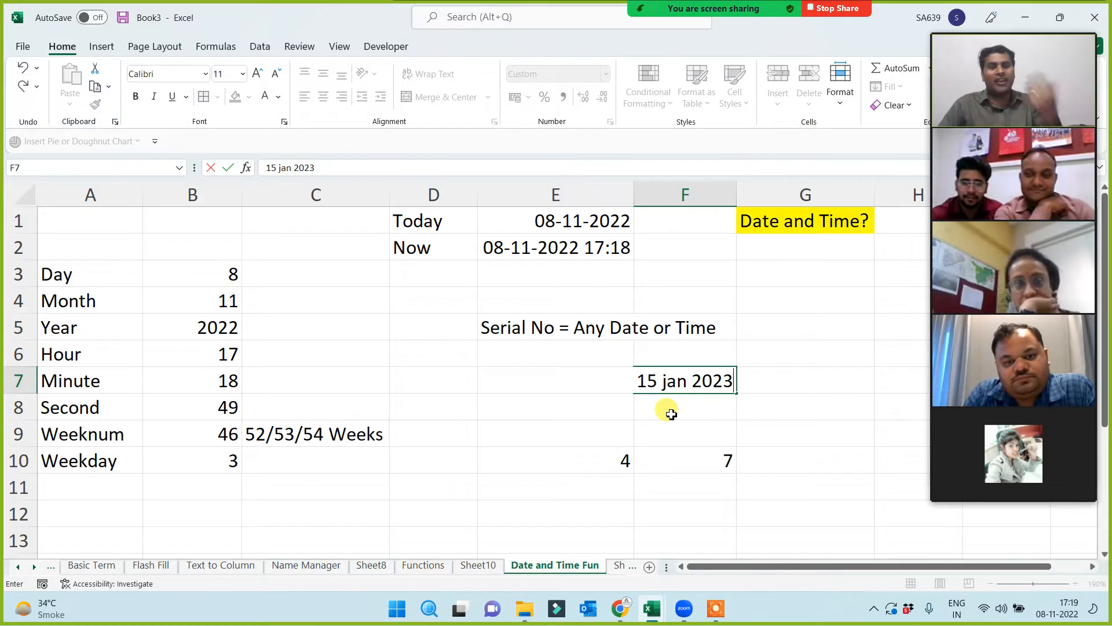
{"action": "left_click", "coordinate": [837, 438]}
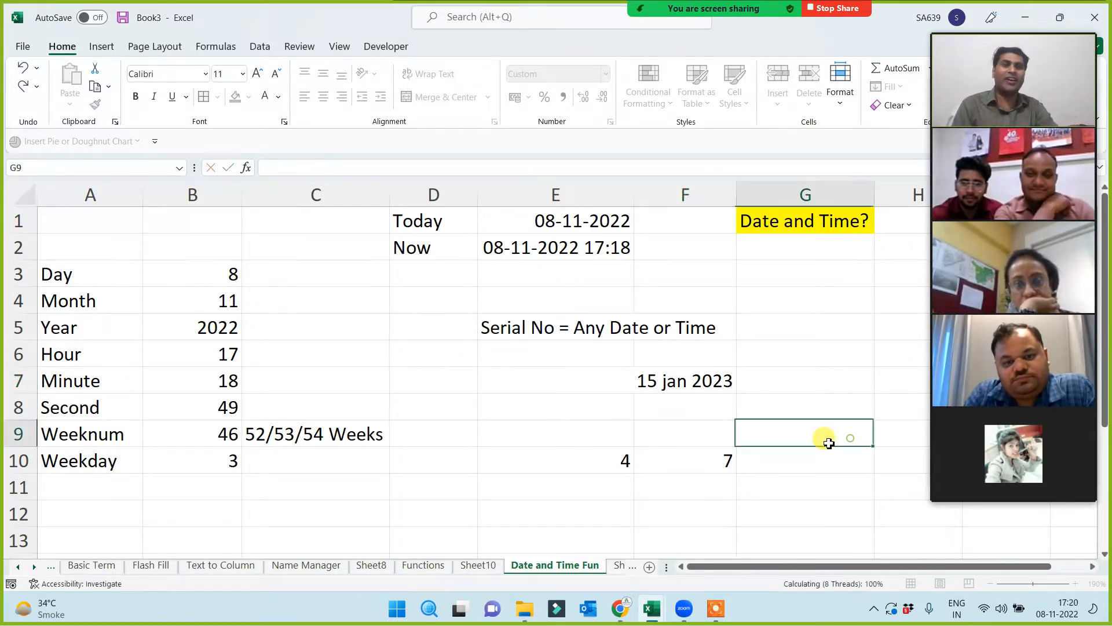
{"action": "left_click", "coordinate": [691, 465]}
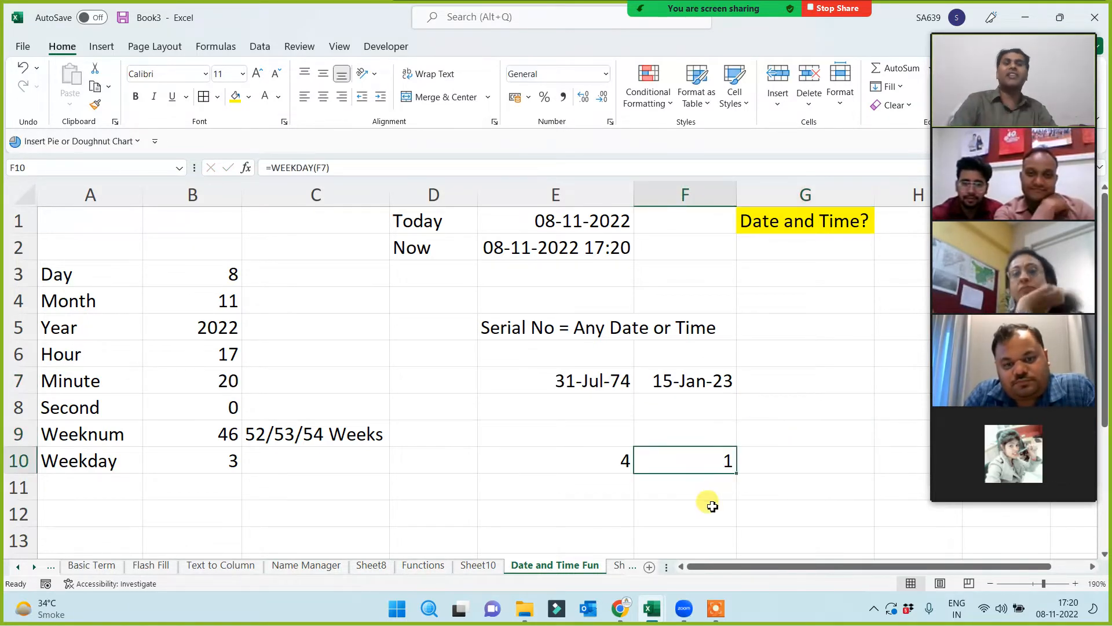
- Change F7 to 1 Jan 2023 so F10's WEEKDAY returns 1
{"action": "left_click", "coordinate": [692, 381]}
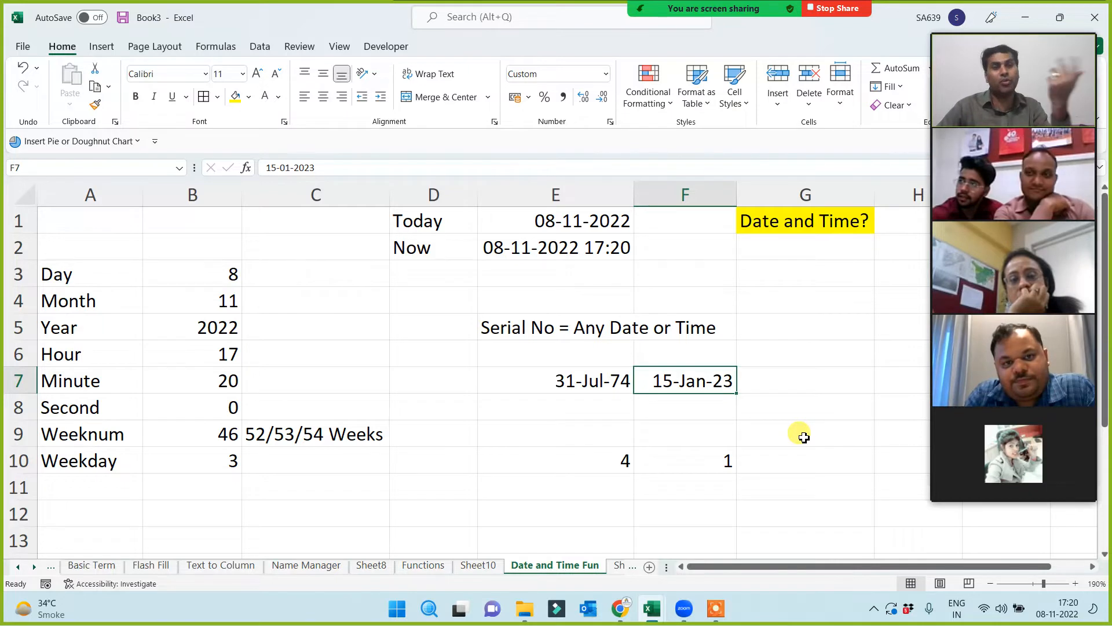
{"action": "type", "text": "1"}
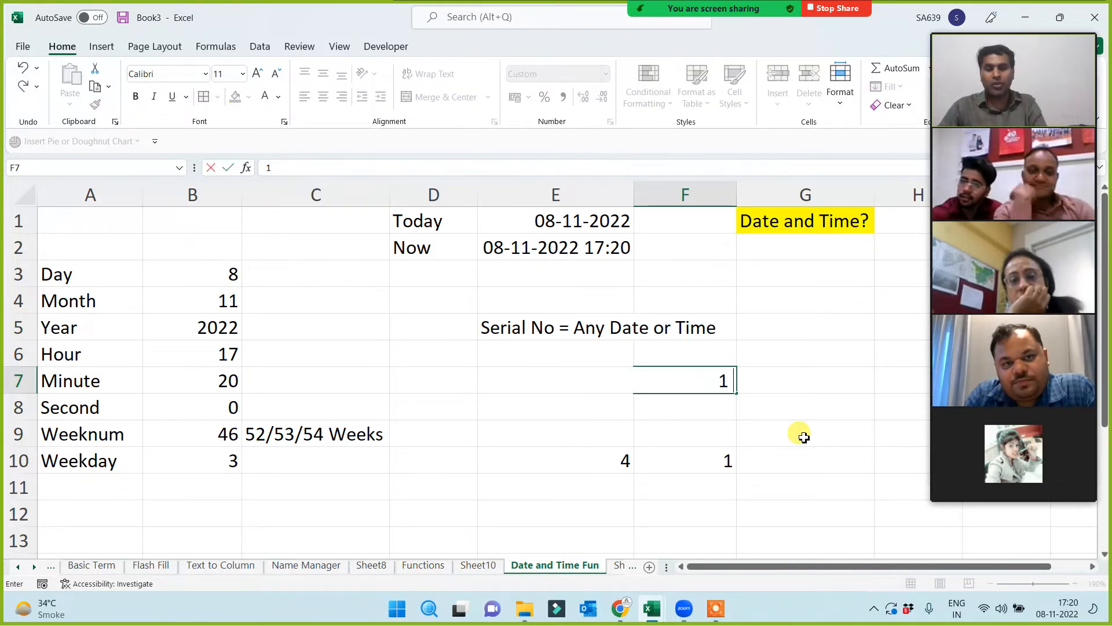
{"action": "type", "text": " jan 2023"}
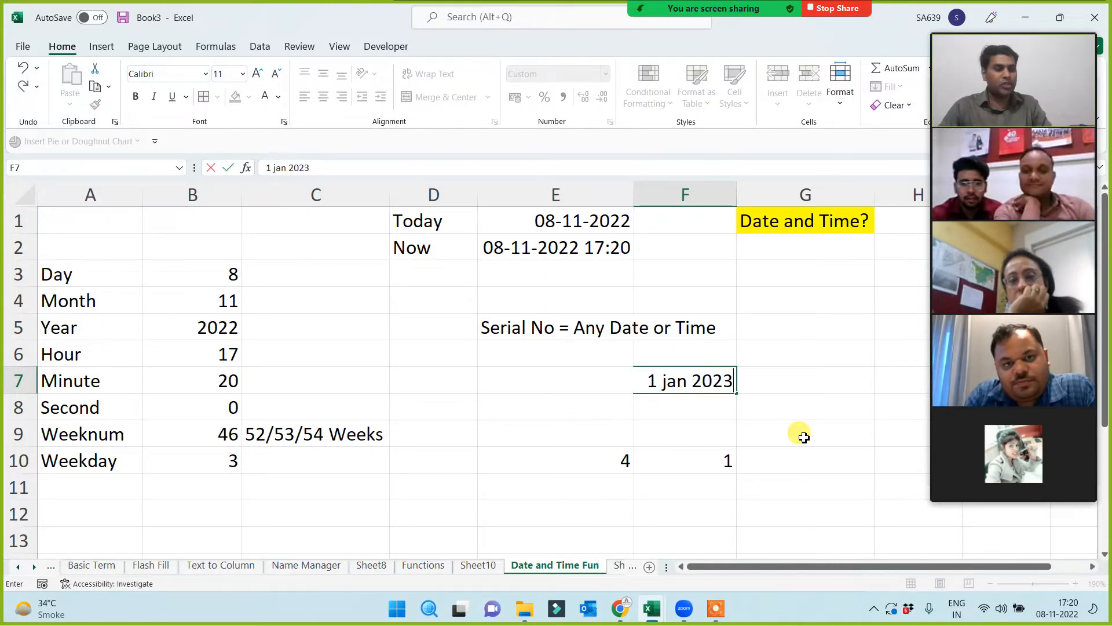
{"action": "key", "text": "Return"}
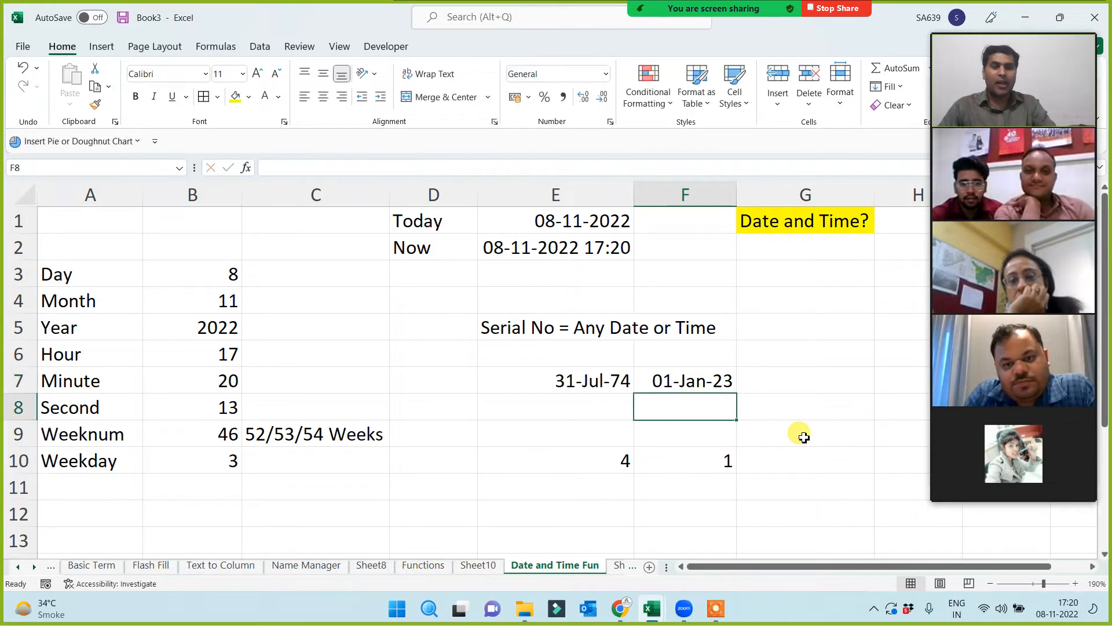
{"action": "left_click", "coordinate": [692, 458]}
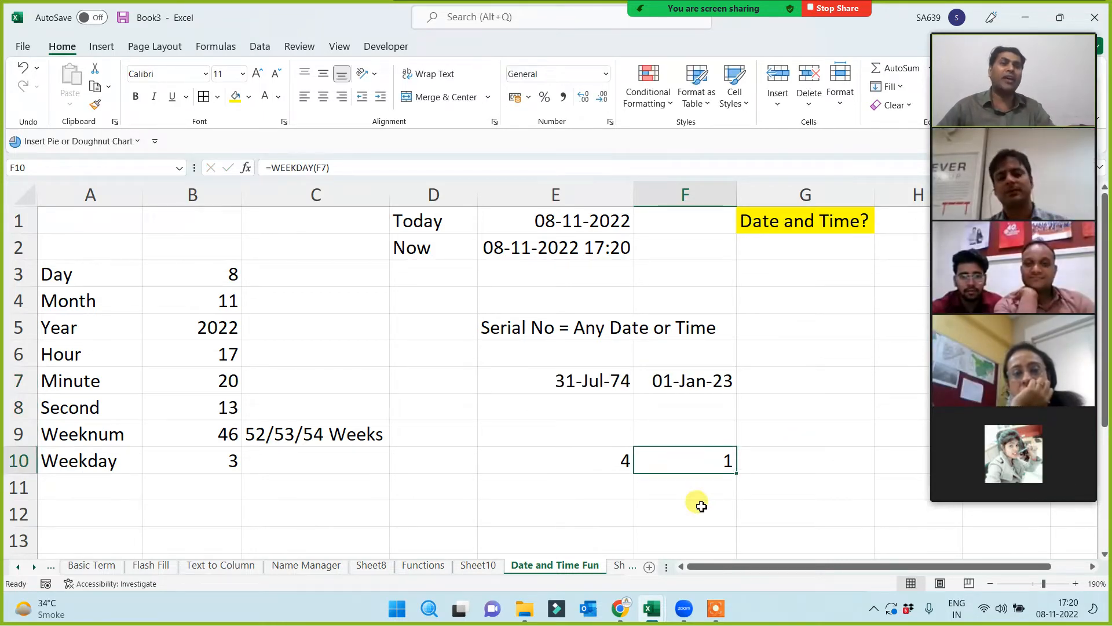
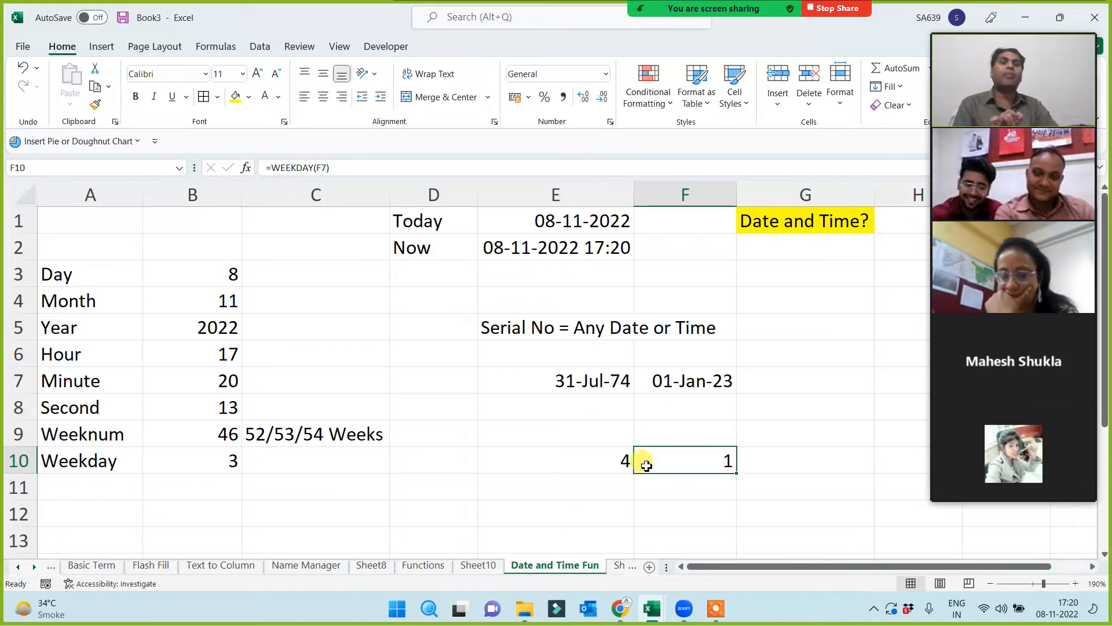
- Outline the Day through Weekday labels in A3:A10 with All Borders
{"action": "left_click", "coordinate": [213, 464]}
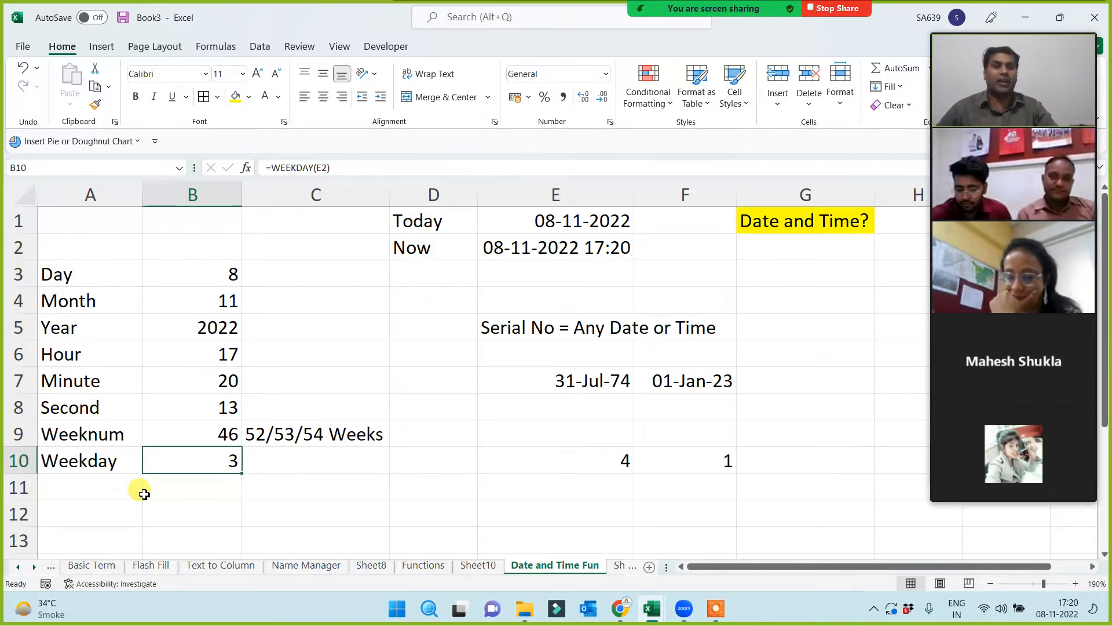
{"action": "left_click_drag", "start_coordinate": [79, 277], "coordinate": [89, 458]}
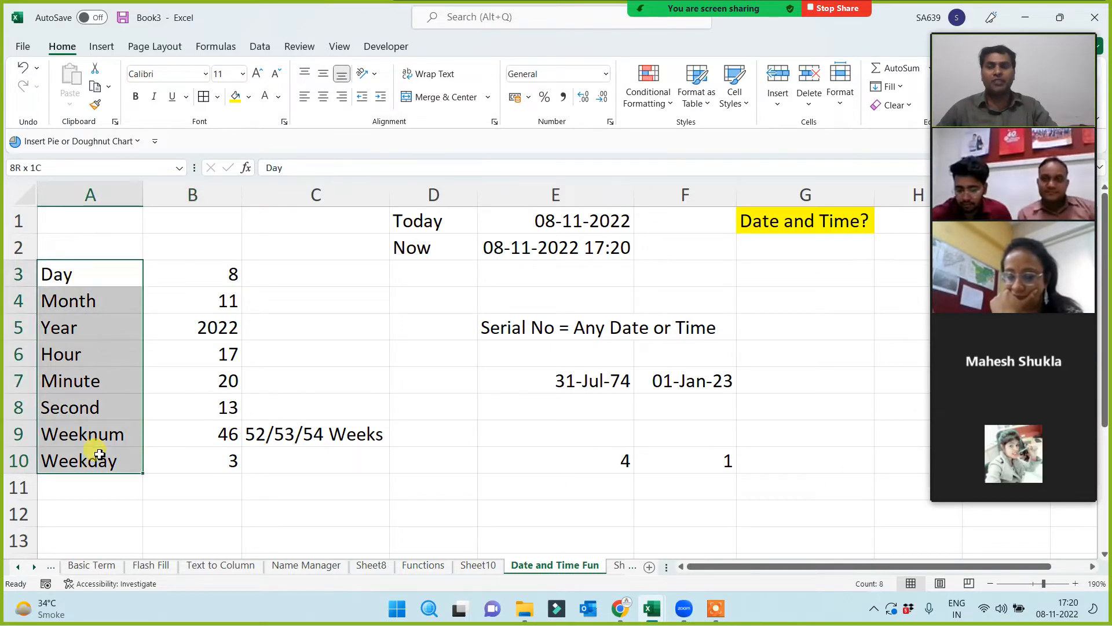
{"action": "left_click", "coordinate": [201, 100]}
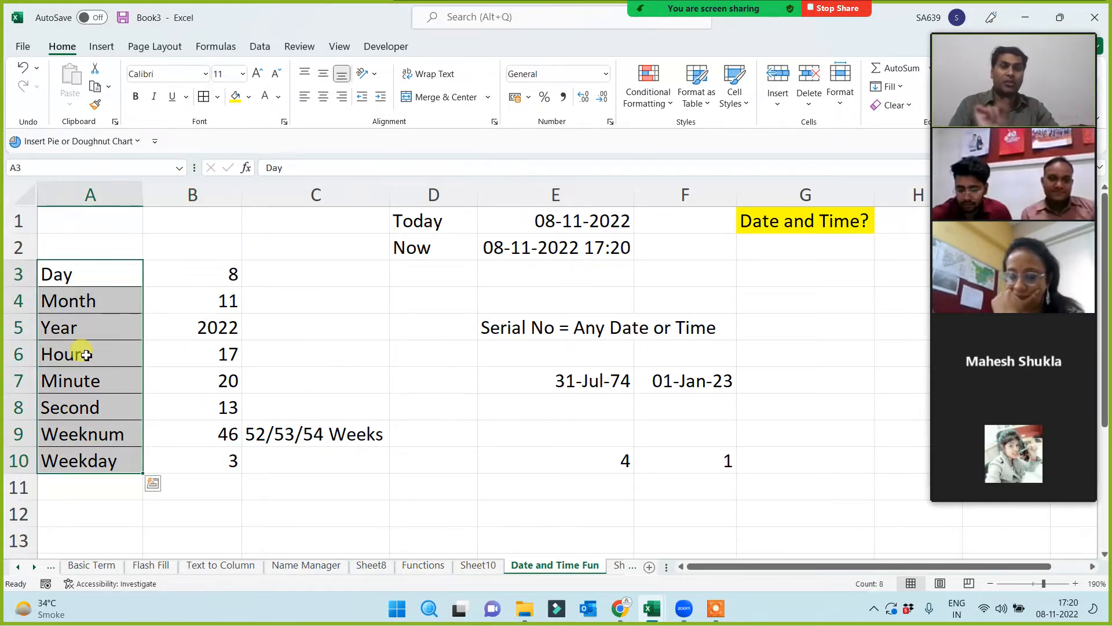
{"action": "left_click_drag", "start_coordinate": [79, 272], "coordinate": [80, 455]}
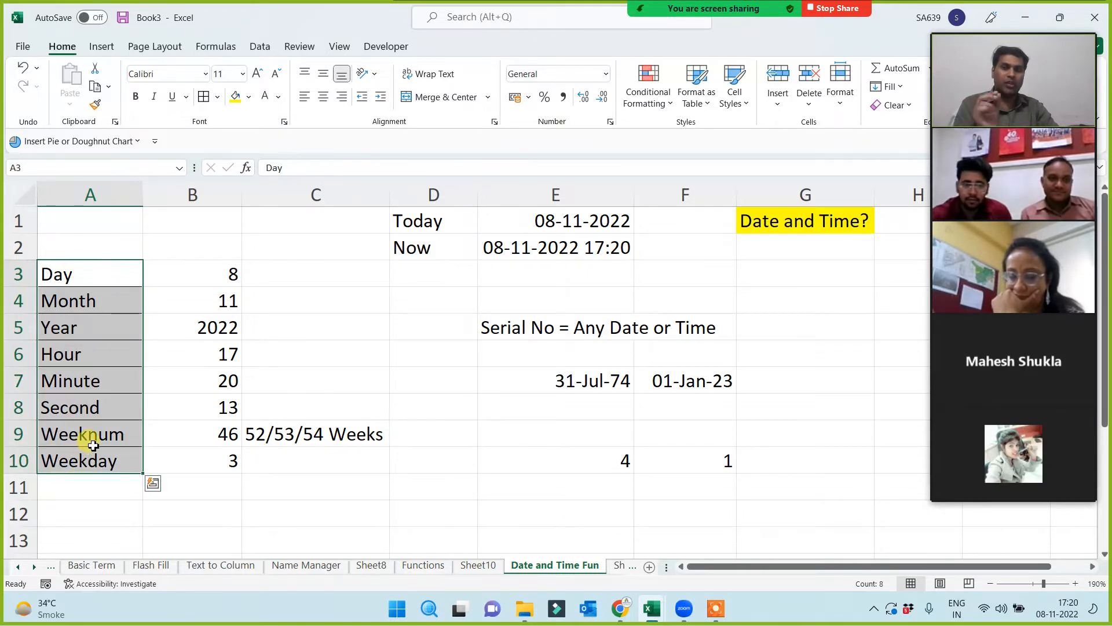
{"action": "left_click", "coordinate": [84, 502]}
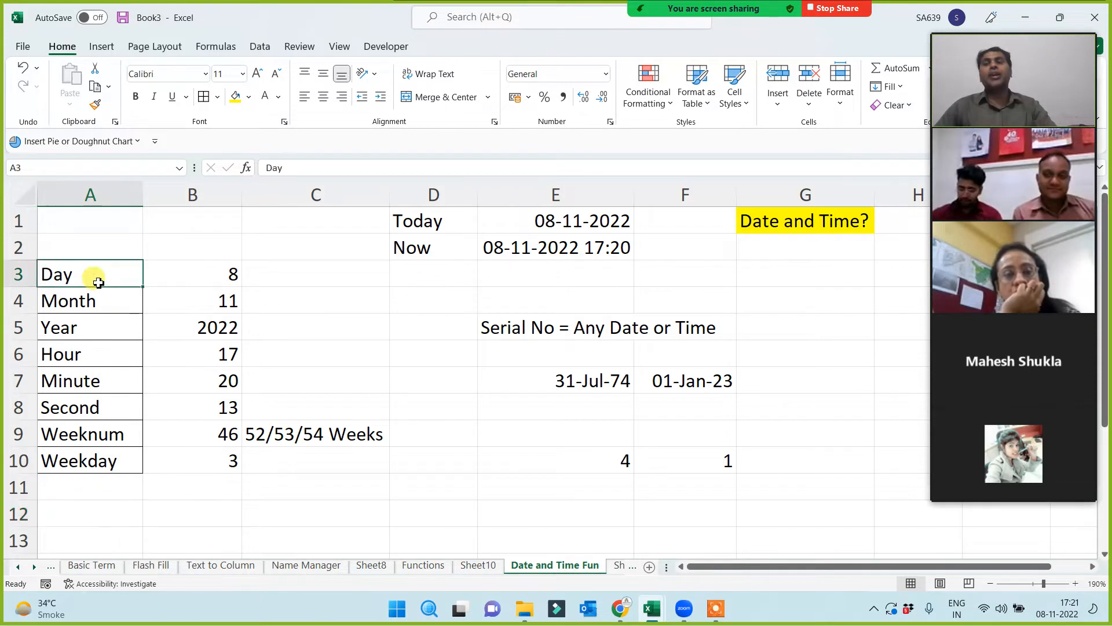
- Review the NOW formula in E2 and each Day through Weekday formula in B3:B10
{"action": "left_click", "coordinate": [495, 249]}
{"action": "left_click", "coordinate": [204, 273]}
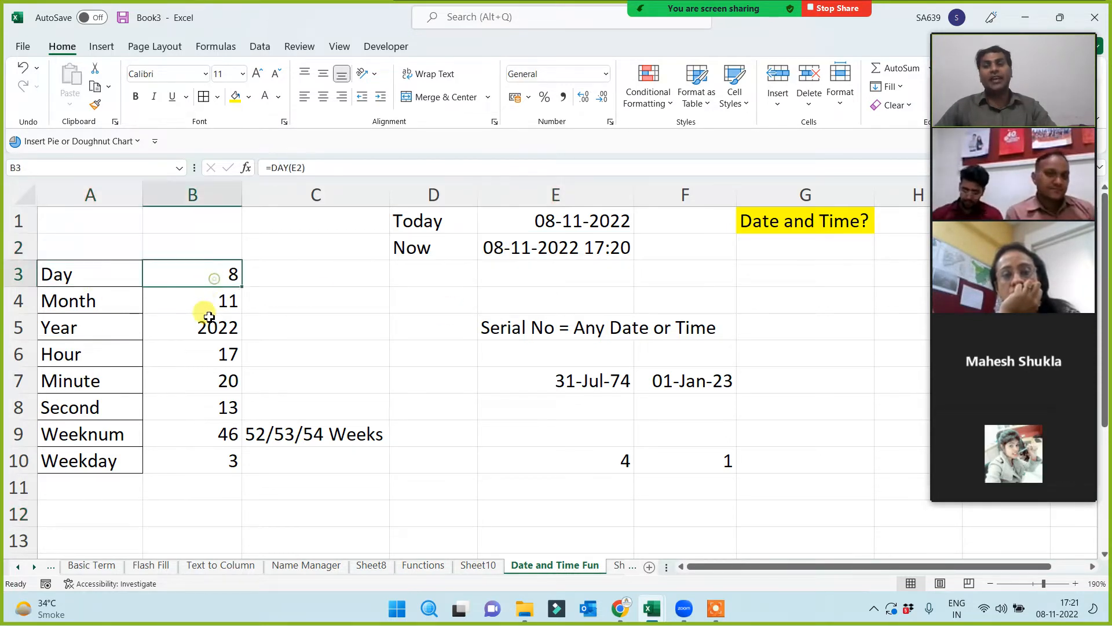
{"action": "left_click", "coordinate": [212, 298]}
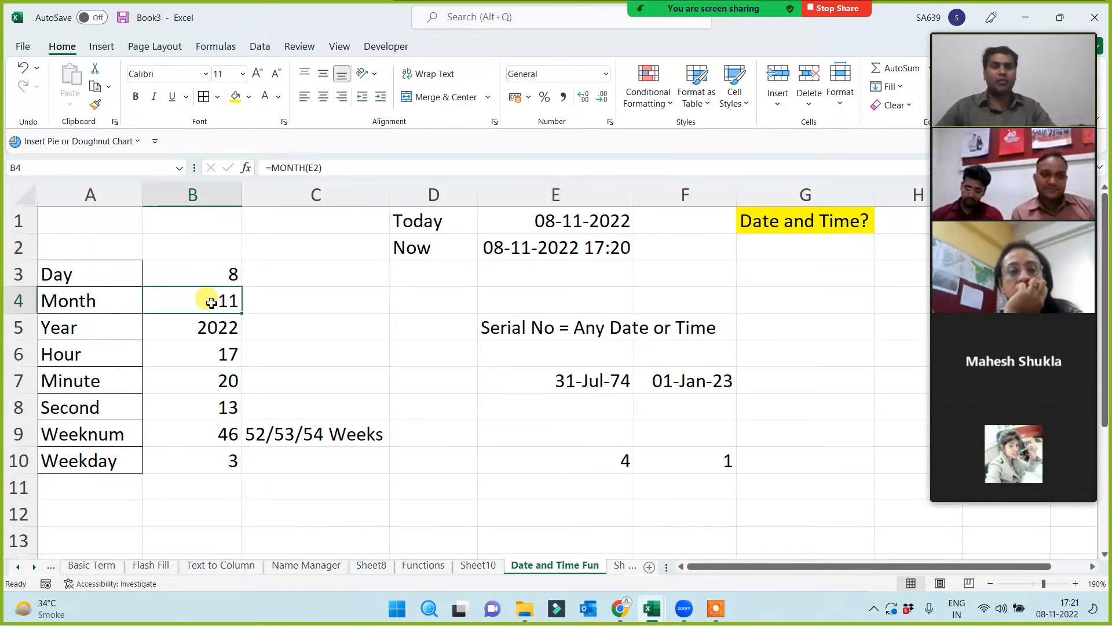
{"action": "left_click", "coordinate": [228, 328]}
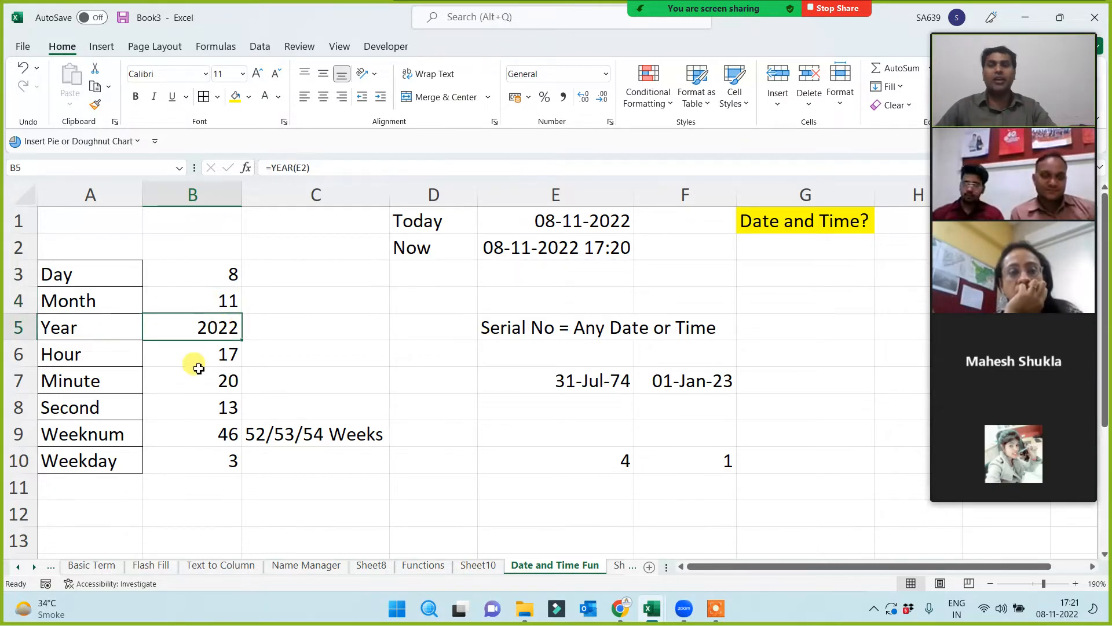
{"action": "left_click", "coordinate": [206, 356]}
{"action": "left_click", "coordinate": [194, 379]}
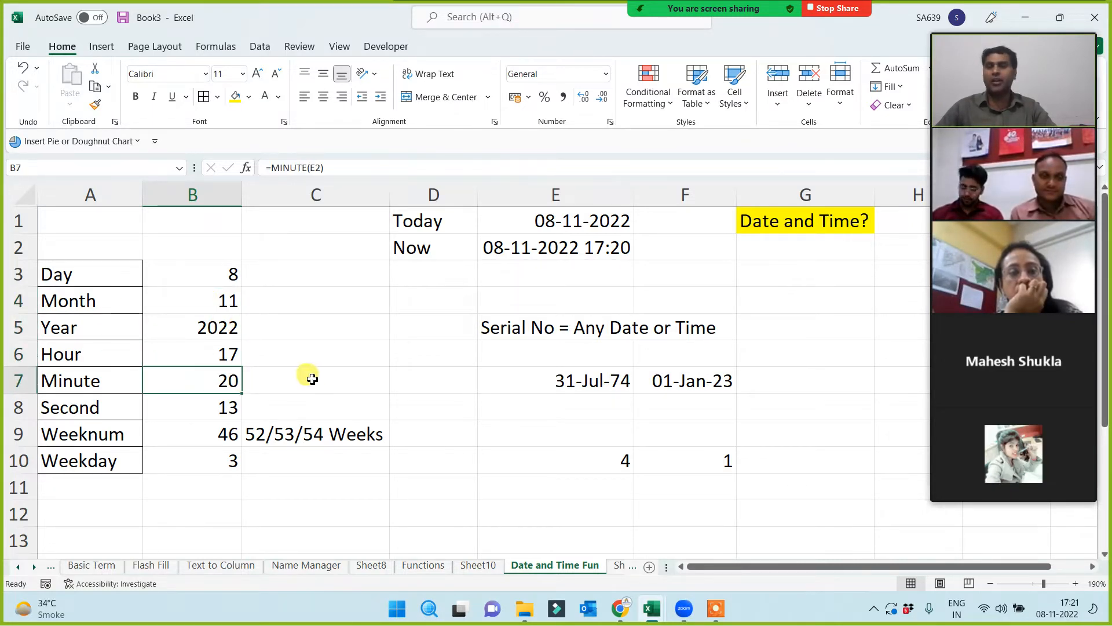
{"action": "left_click", "coordinate": [200, 406]}
{"action": "left_click", "coordinate": [218, 428]}
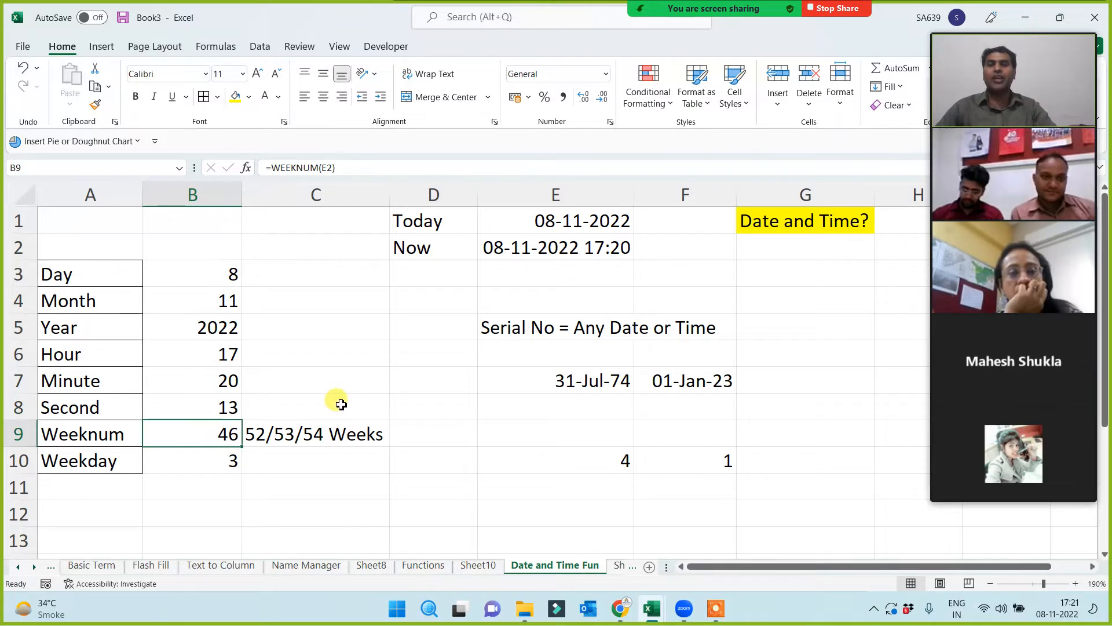
{"action": "left_click", "coordinate": [203, 466]}
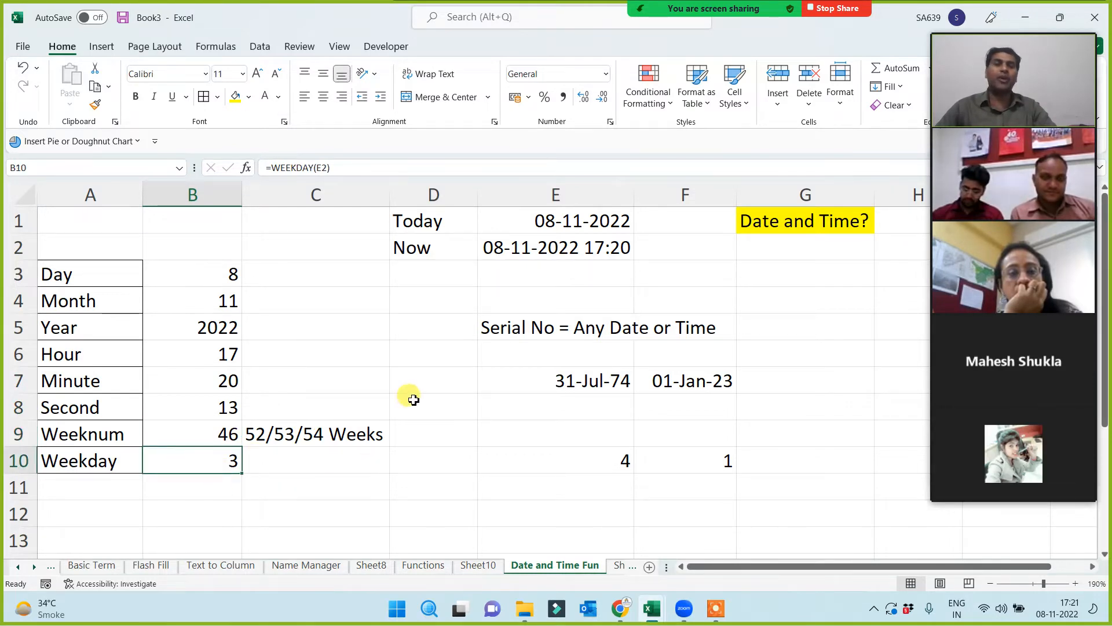
{"action": "left_click", "coordinate": [96, 515]}
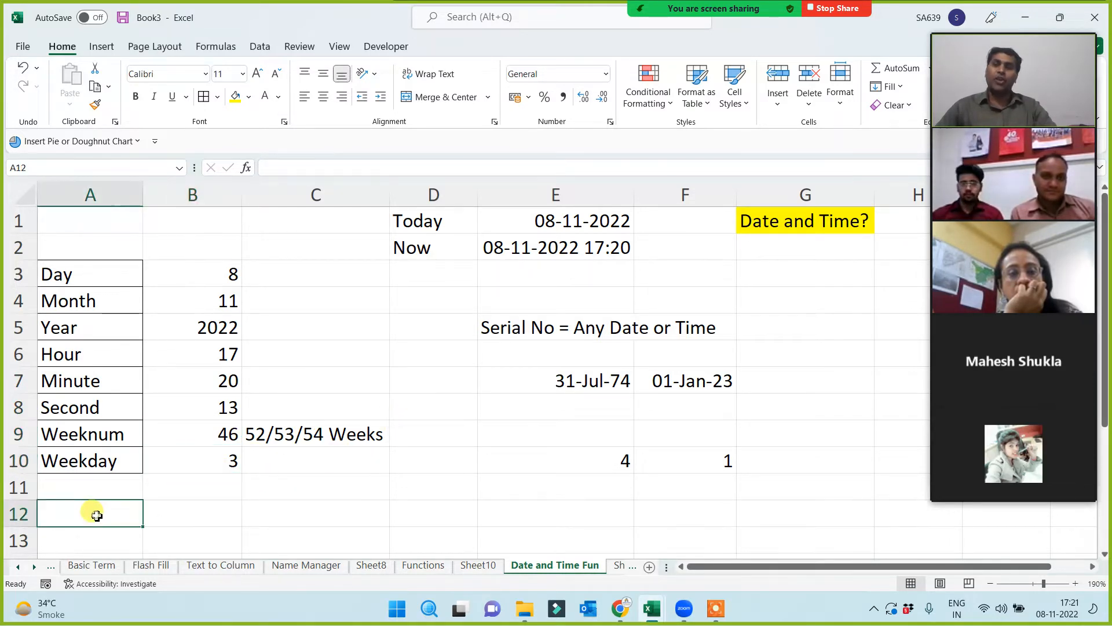
- Label A12 as Date and A13 as Time
{"action": "type", "text": "Date"}
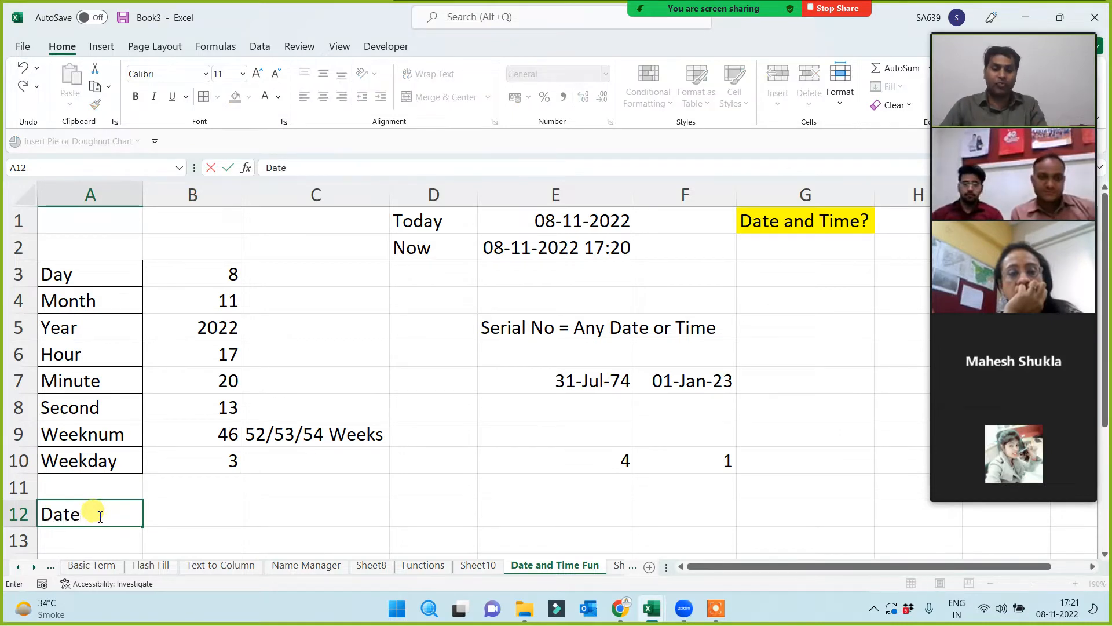
{"action": "key", "text": "Return"}
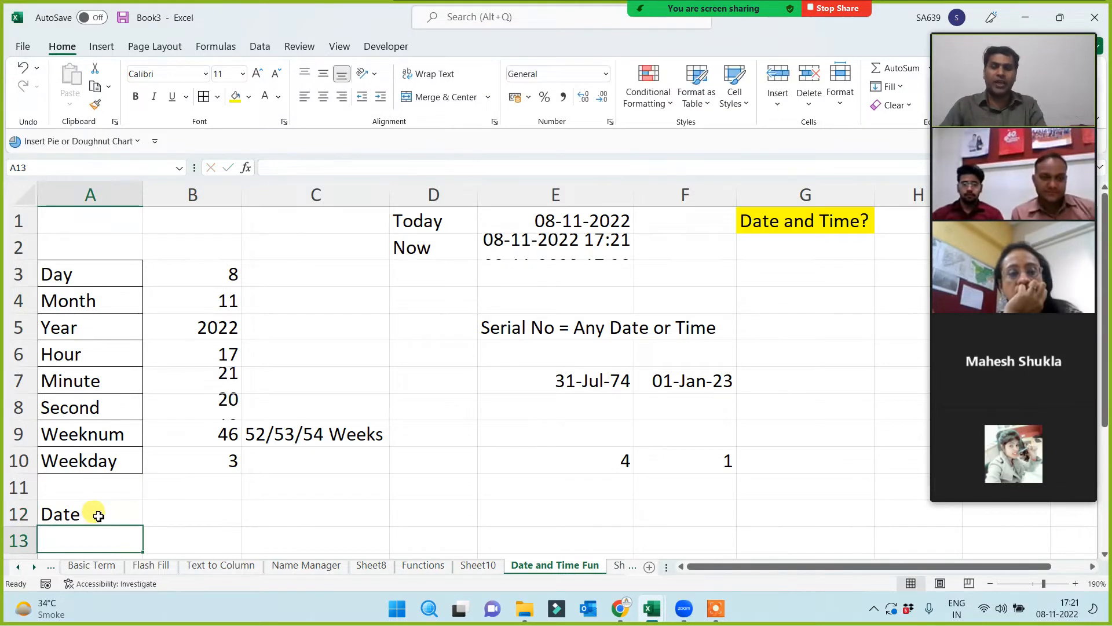
{"action": "type", "text": "Time"}
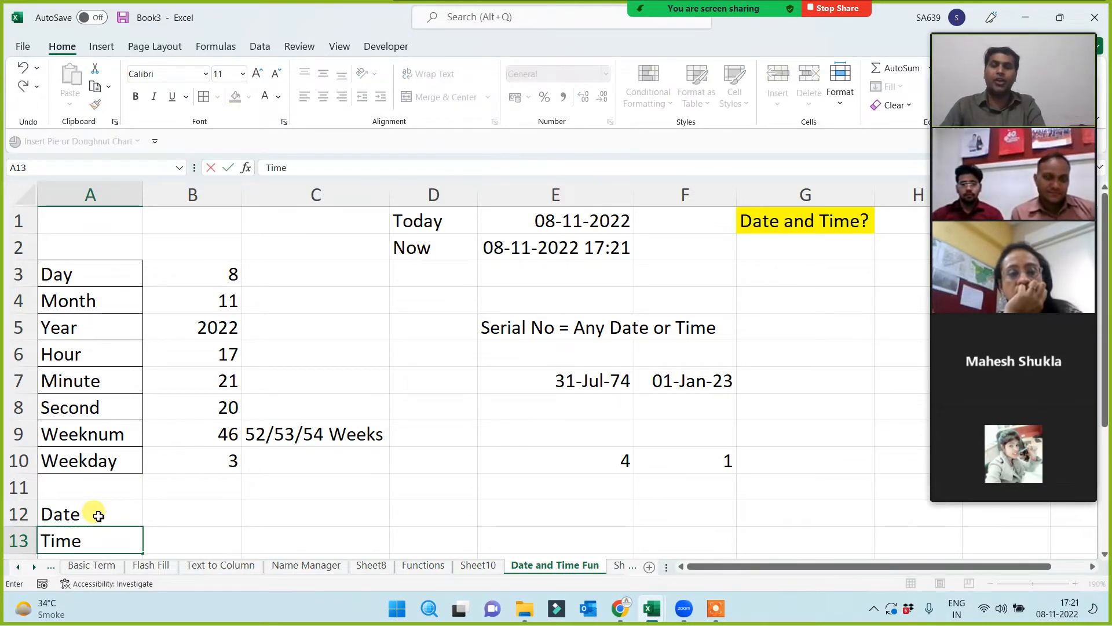
{"action": "left_click", "coordinate": [204, 520]}
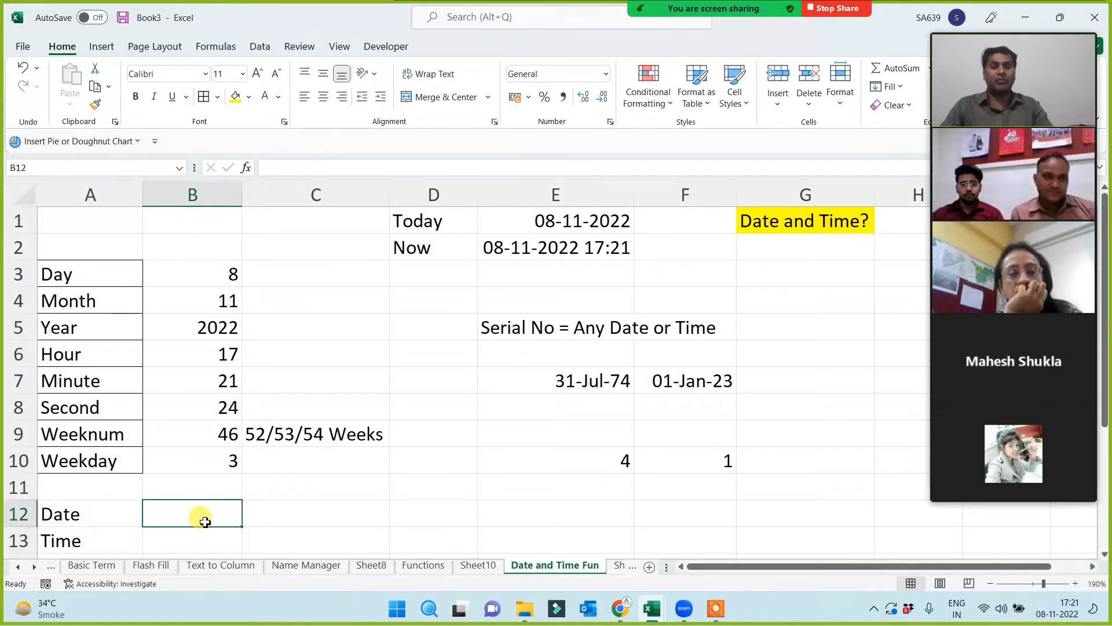
- Enter =DATE(B5,B4,B3) in B12 using the year, month and day cells
{"action": "type", "text": "="}
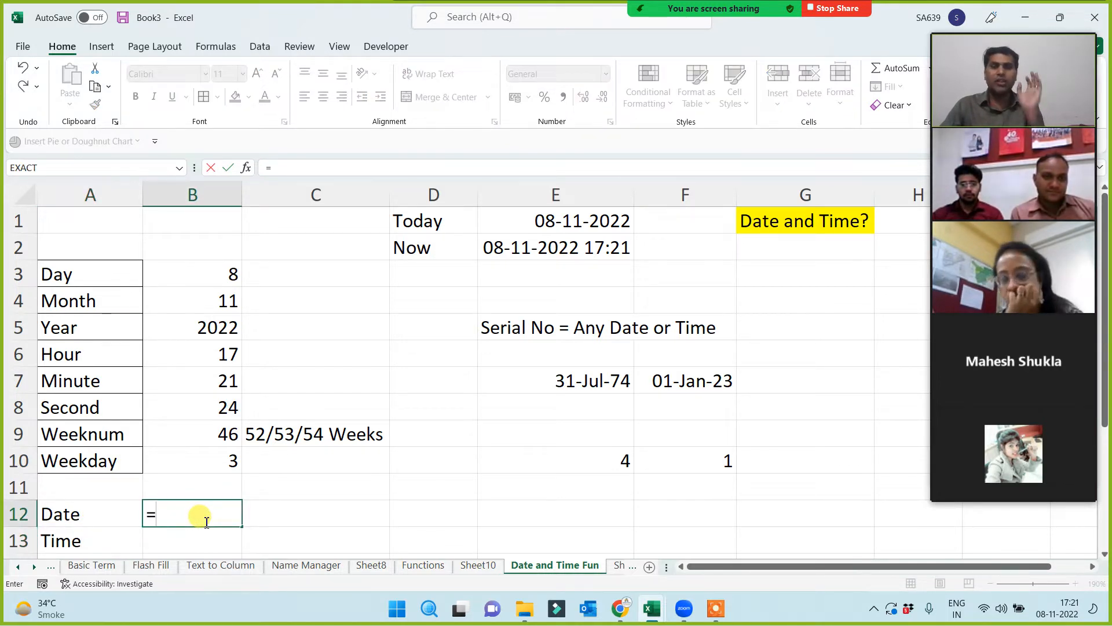
{"action": "type", "text": "Date("}
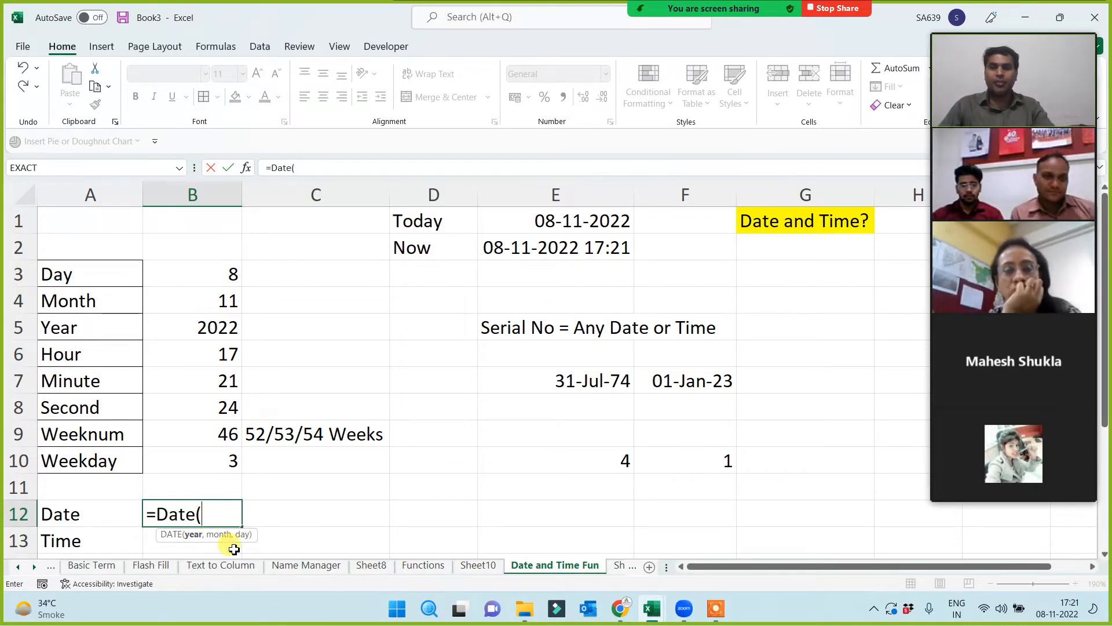
{"action": "left_click", "coordinate": [208, 332]}
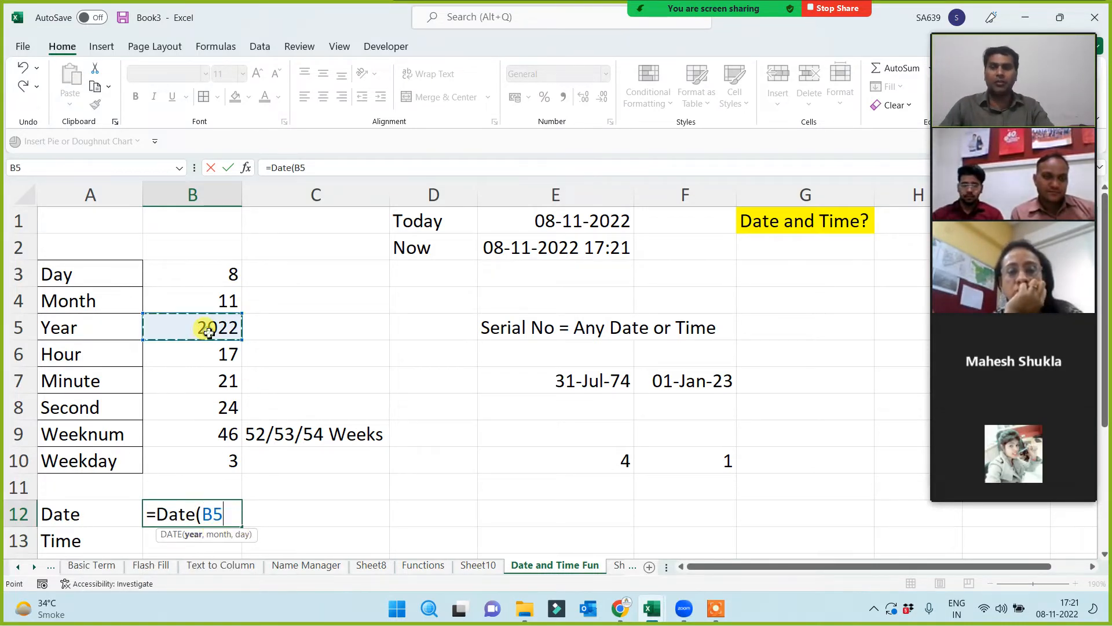
{"action": "type", "text": ","}
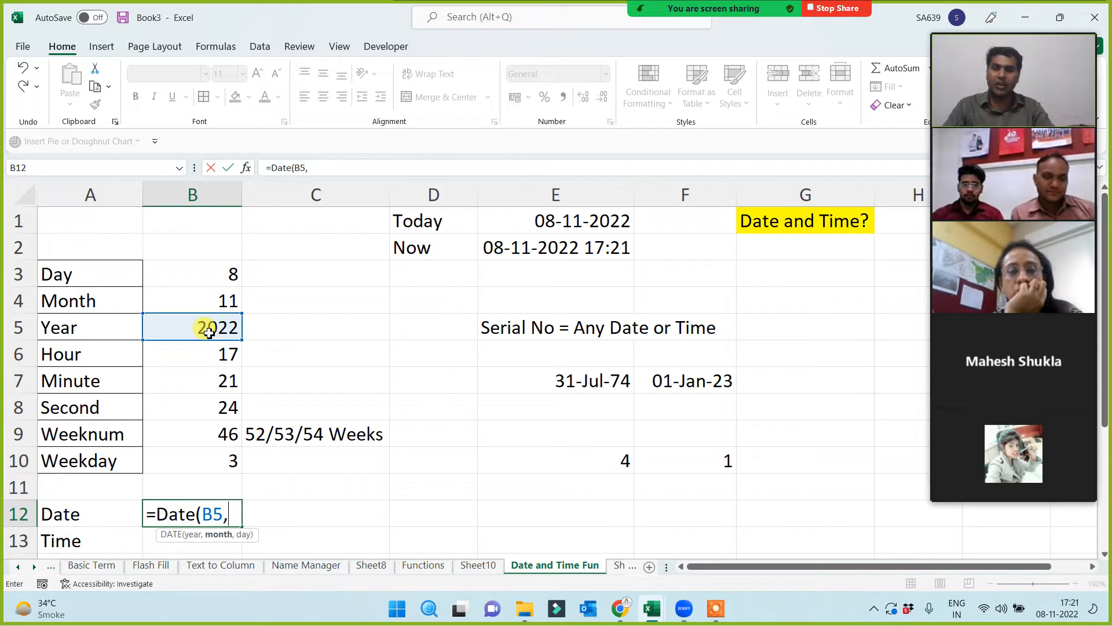
{"action": "left_click", "coordinate": [205, 299]}
{"action": "type", "text": ","}
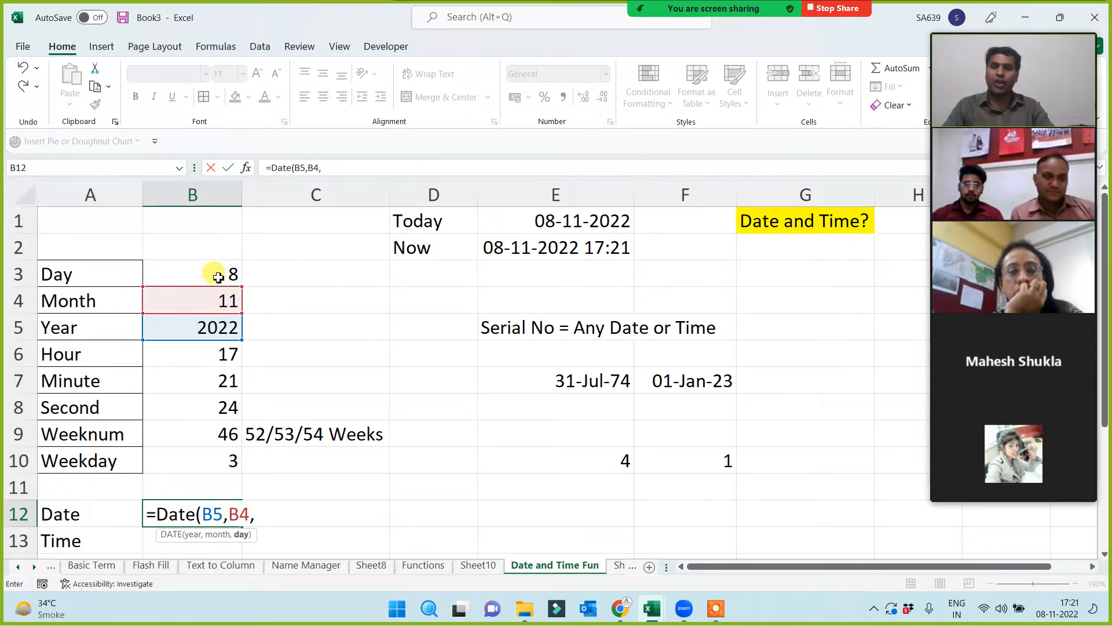
{"action": "left_click", "coordinate": [218, 277]}
{"action": "type", "text": ")"}
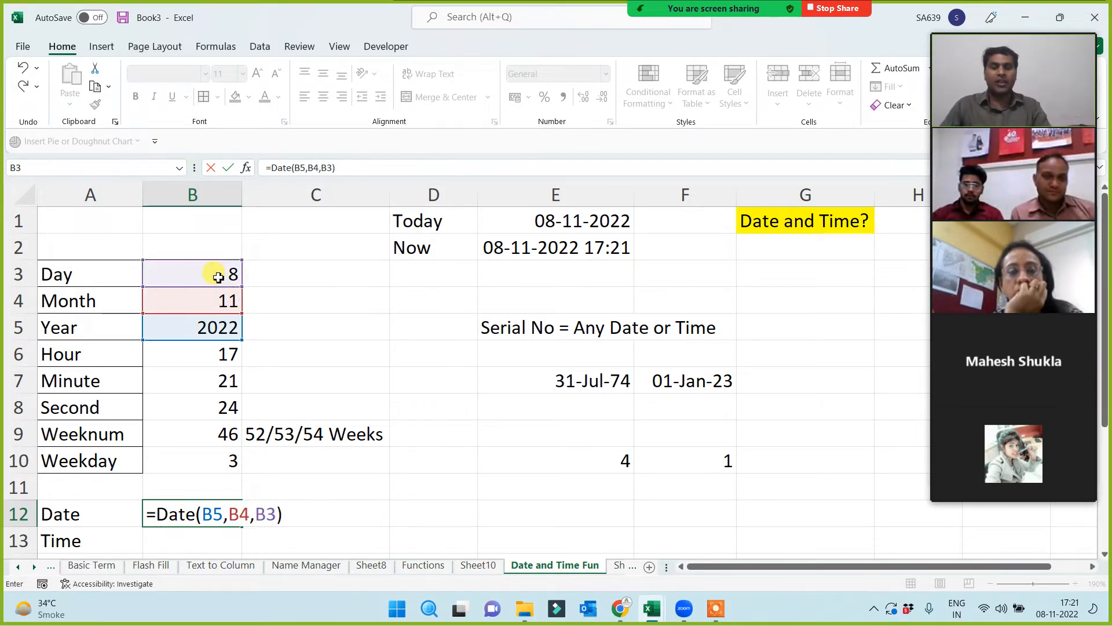
{"action": "key", "text": "Return"}
- Fill the Day, Month and Year labels yellow and recheck the E2 and B3:B5 formulas
{"action": "left_click_drag", "start_coordinate": [70, 274], "coordinate": [75, 329]}
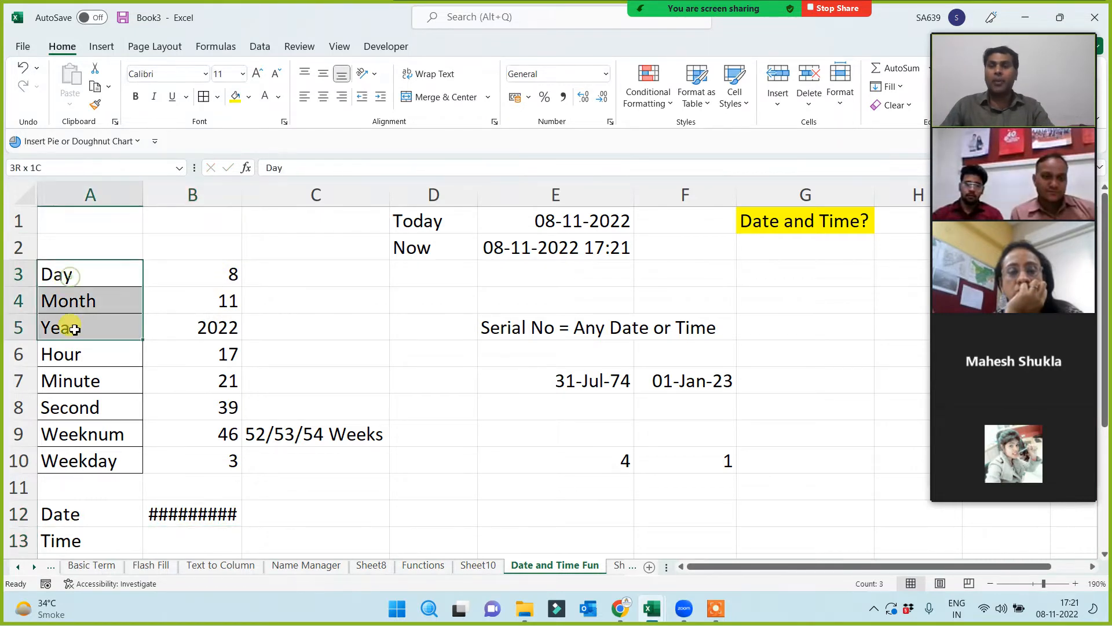
{"action": "left_click", "coordinate": [236, 96]}
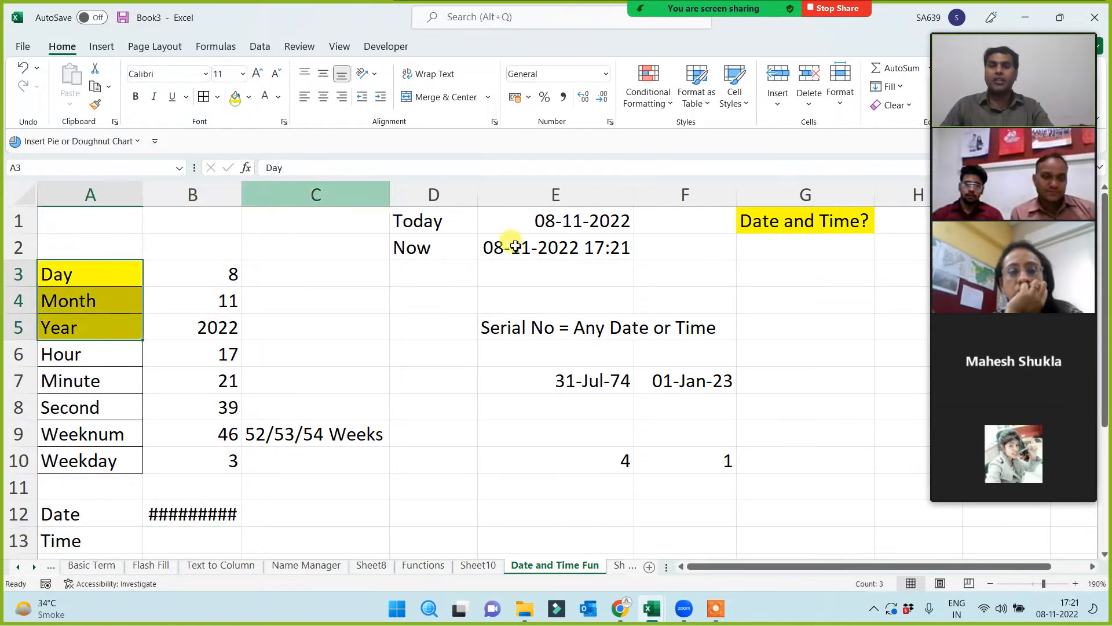
{"action": "left_click", "coordinate": [545, 255]}
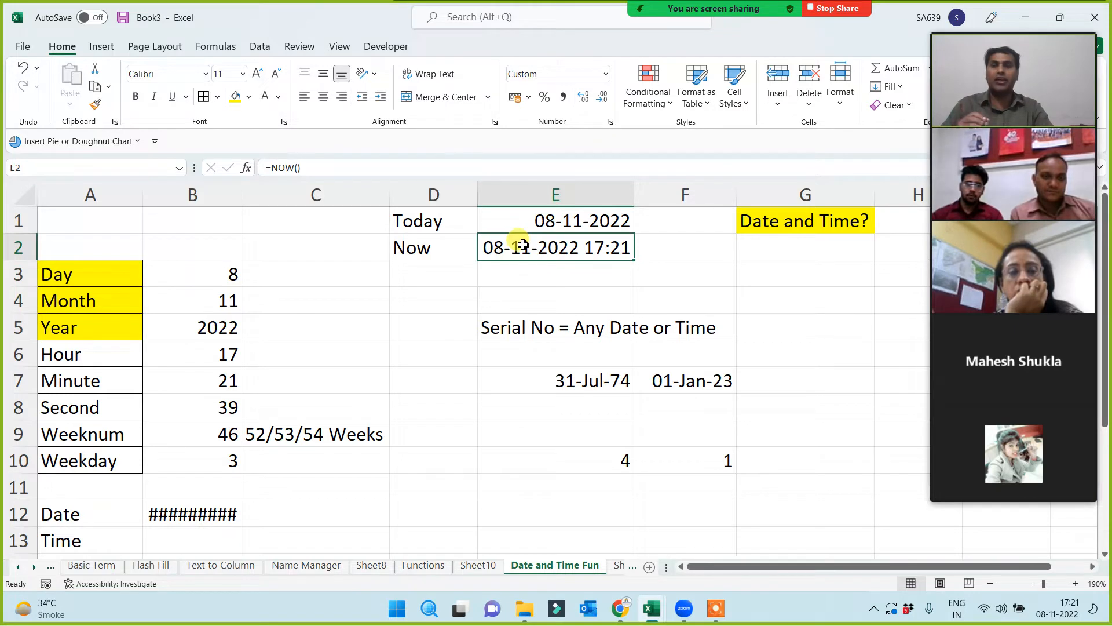
{"action": "left_click", "coordinate": [211, 278]}
{"action": "left_click", "coordinate": [209, 303]}
{"action": "left_click", "coordinate": [215, 318]}
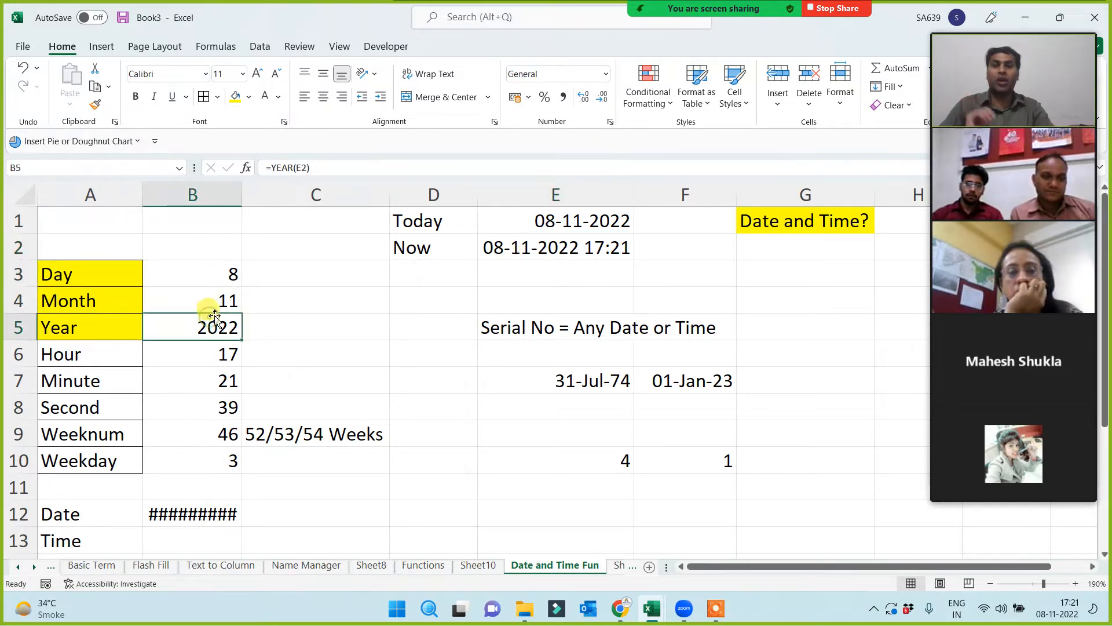
- Widen column B so B12 displays 08-11-2022, then compare it with the B3:B6 values
{"action": "left_click_drag", "start_coordinate": [242, 195], "coordinate": [301, 195]}
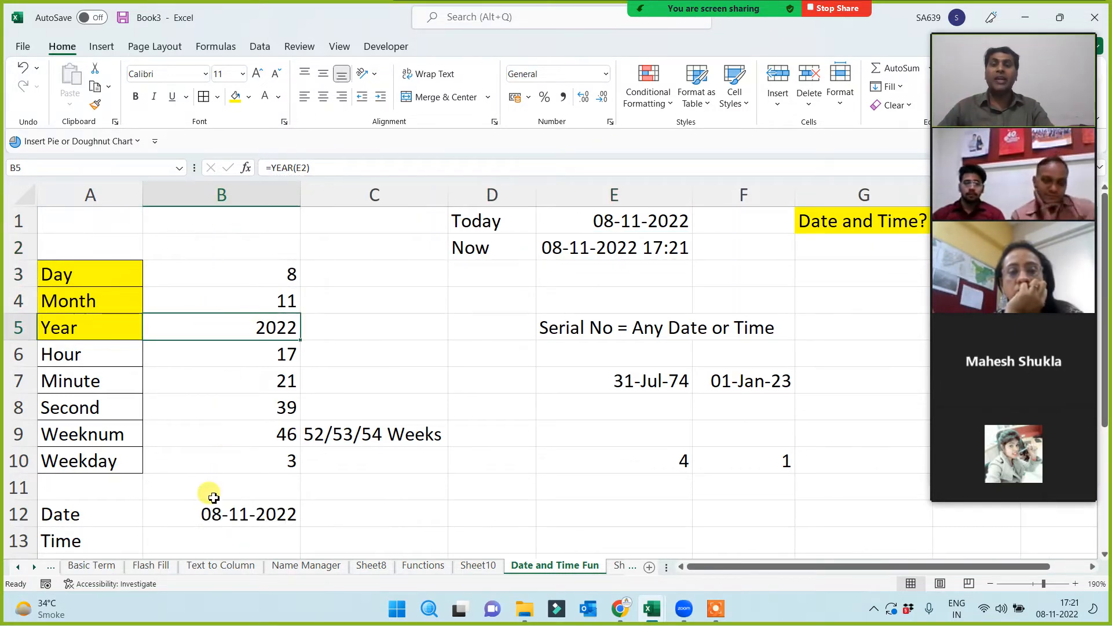
{"action": "left_click", "coordinate": [212, 512]}
{"action": "left_click", "coordinate": [217, 344]}
{"action": "left_click", "coordinate": [220, 326]}
{"action": "left_click", "coordinate": [227, 292]}
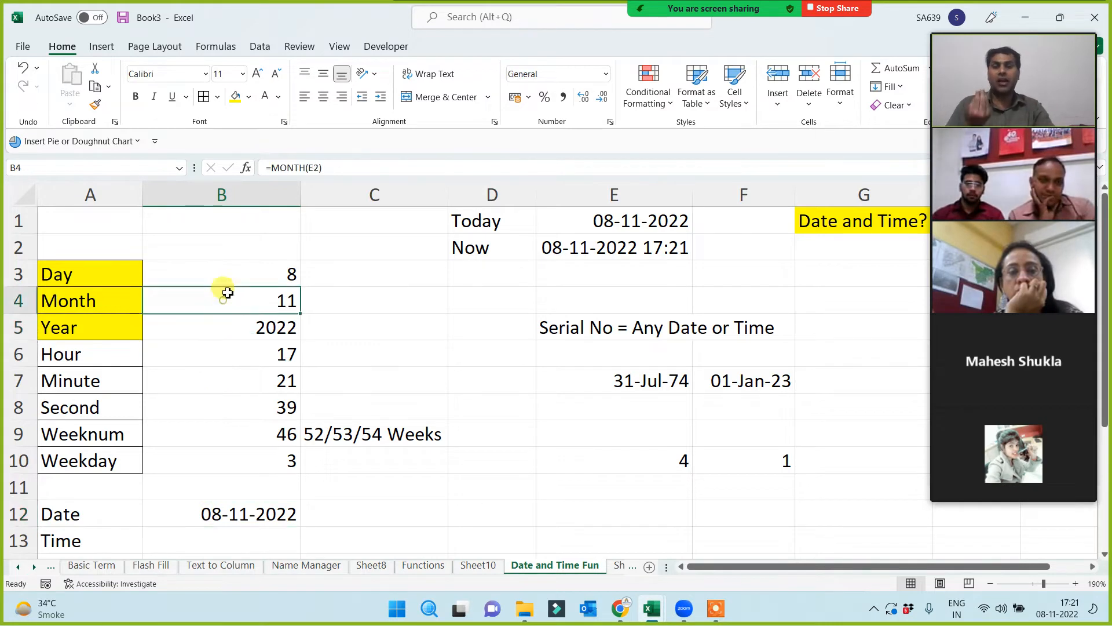
{"action": "left_click", "coordinate": [227, 270]}
{"action": "left_click", "coordinate": [225, 320]}
{"action": "left_click", "coordinate": [360, 512]}
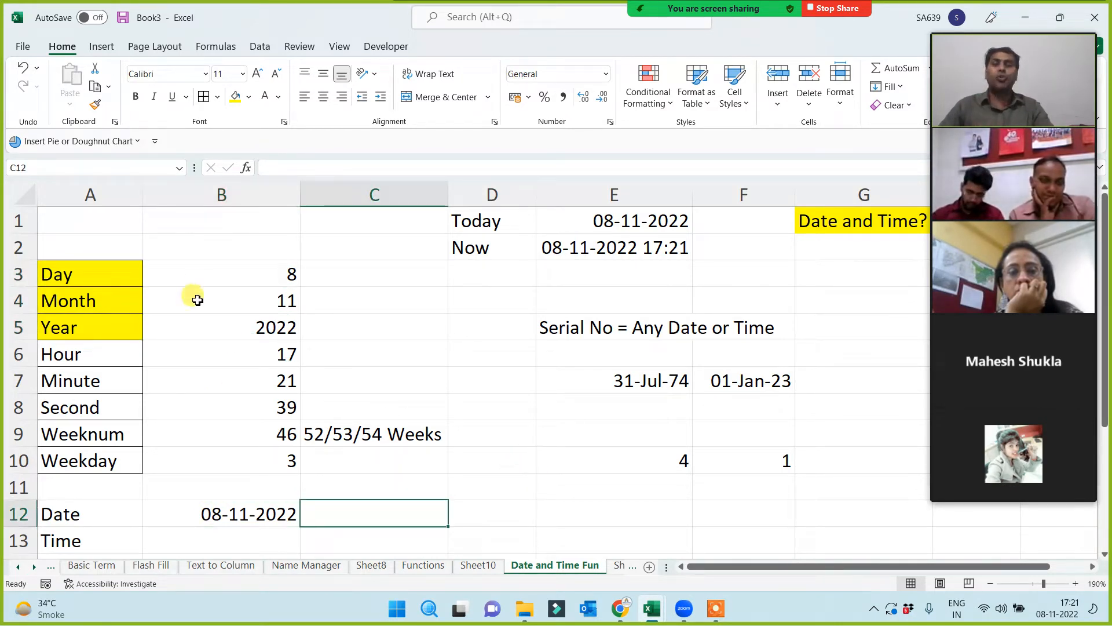
{"action": "left_click_drag", "start_coordinate": [248, 283], "coordinate": [243, 328]}
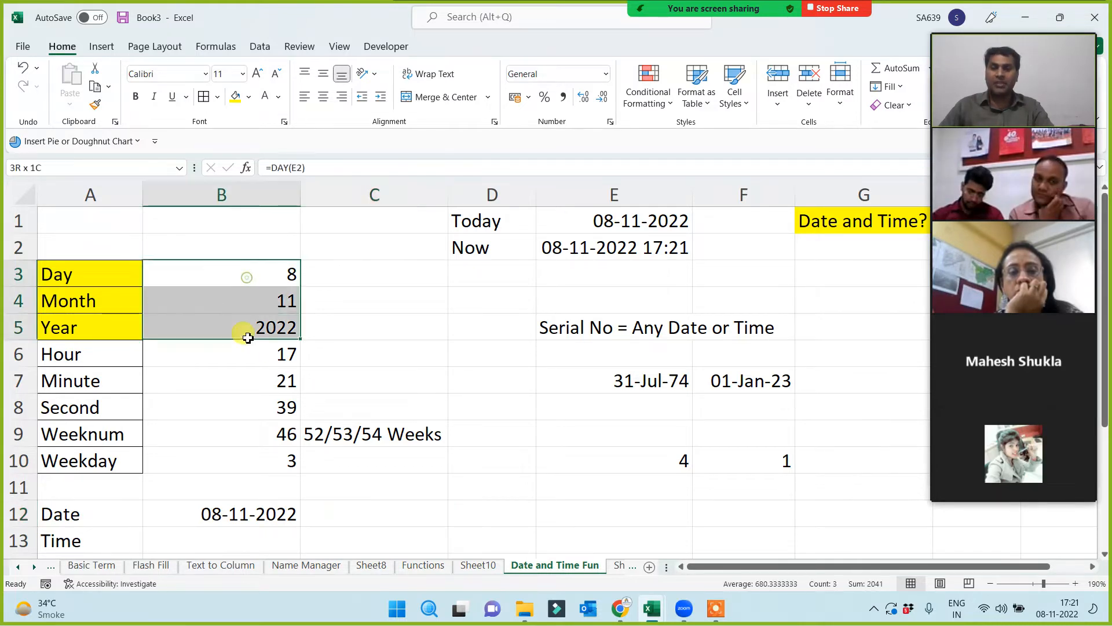
{"action": "left_click", "coordinate": [385, 513]}
- Enter =DATE(2000,5,15) in C12 and =TIME(B6,B7,B8) in B13, giving 15-05-2000 and 5:22 PM
{"action": "type", "text": "="}
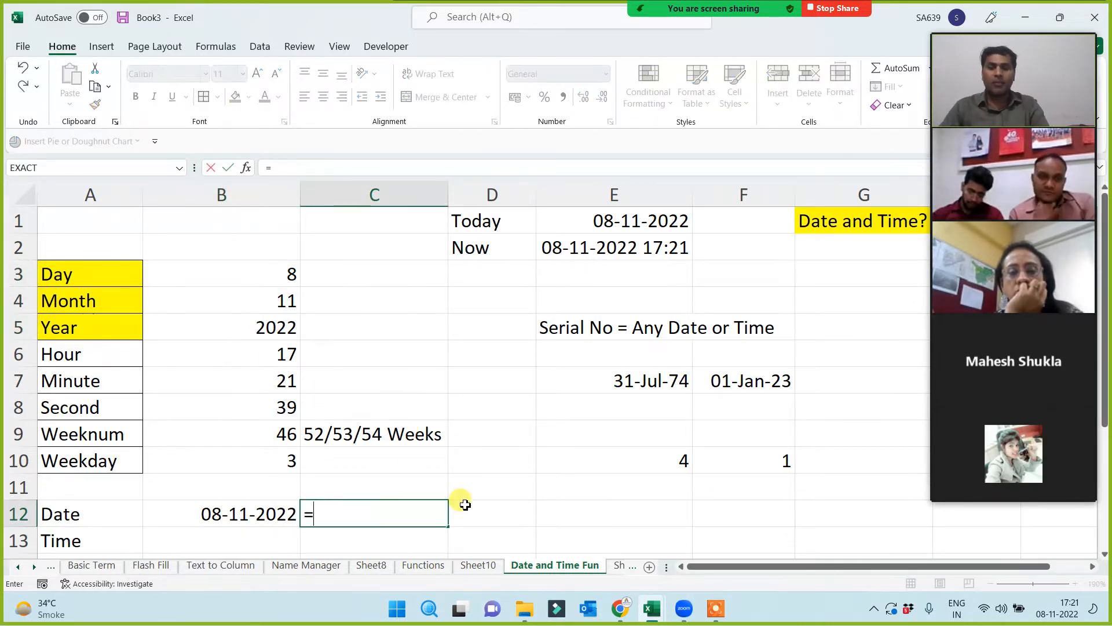
{"action": "type", "text": "date(2000"}
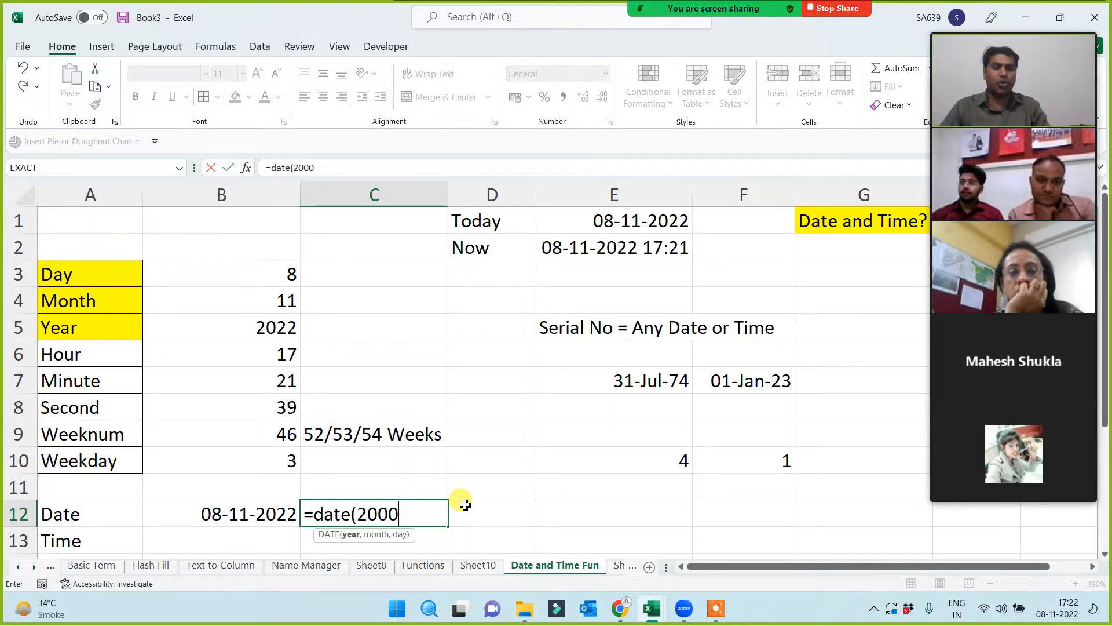
{"action": "type", "text": ","}
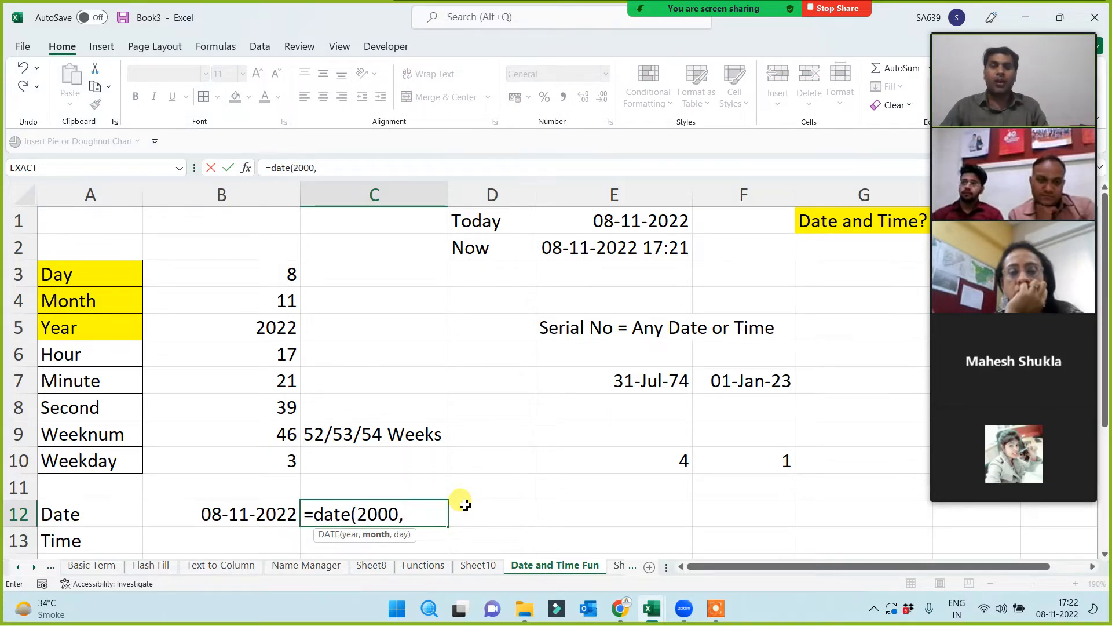
{"action": "type", "text": "5,"}
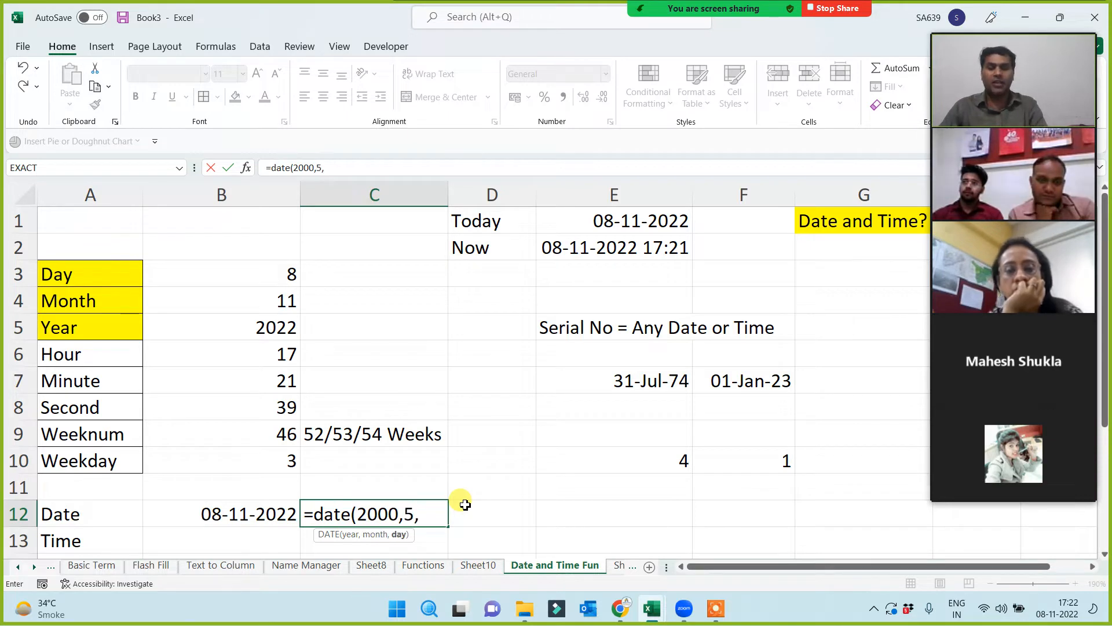
{"action": "type", "text": "15"}
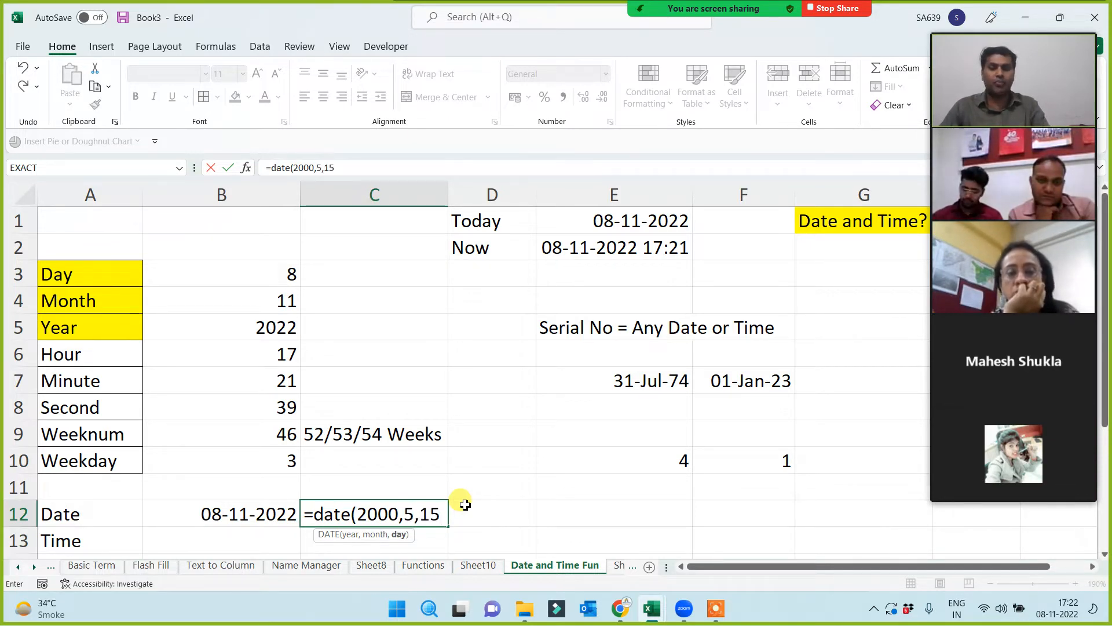
{"action": "type", "text": ")"}
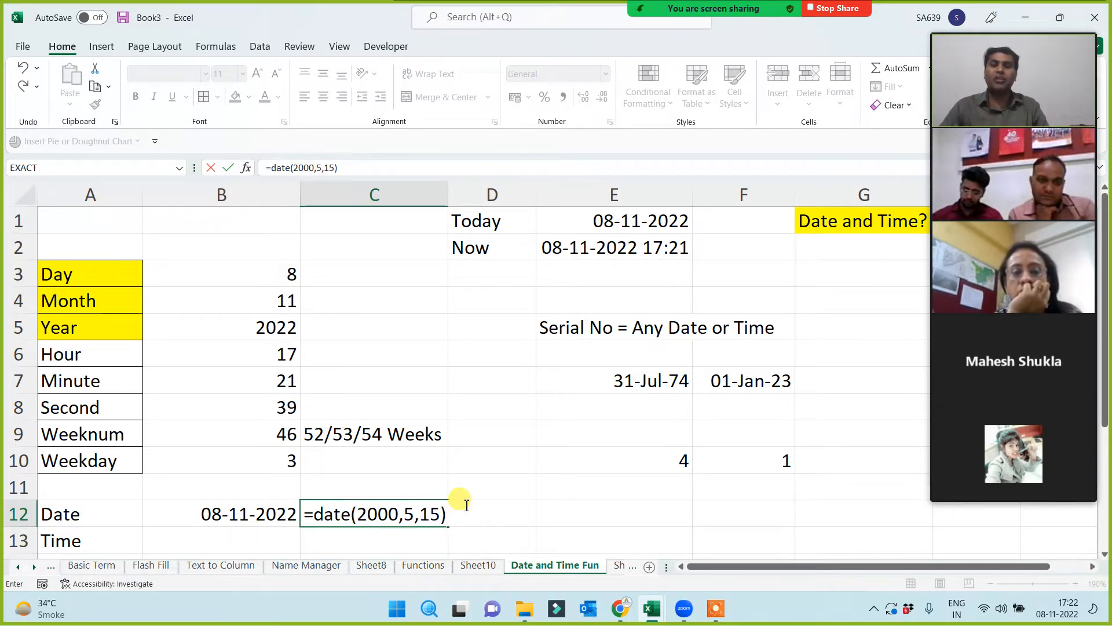
{"action": "key", "text": "Return"}
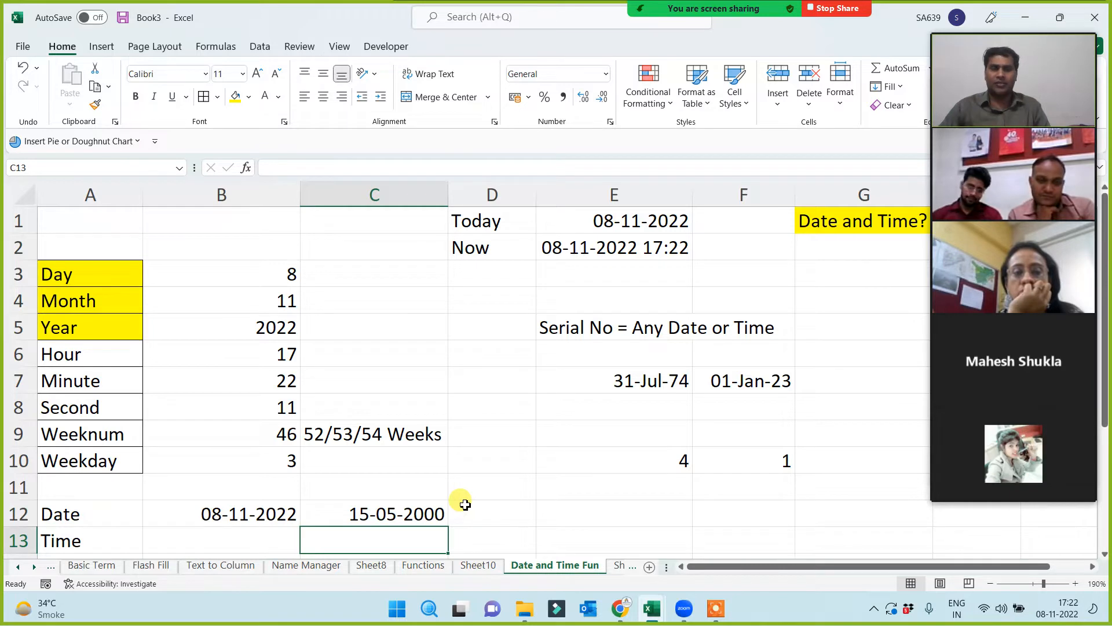
{"action": "left_click", "coordinate": [241, 540]}
{"action": "type", "text": "=time("}
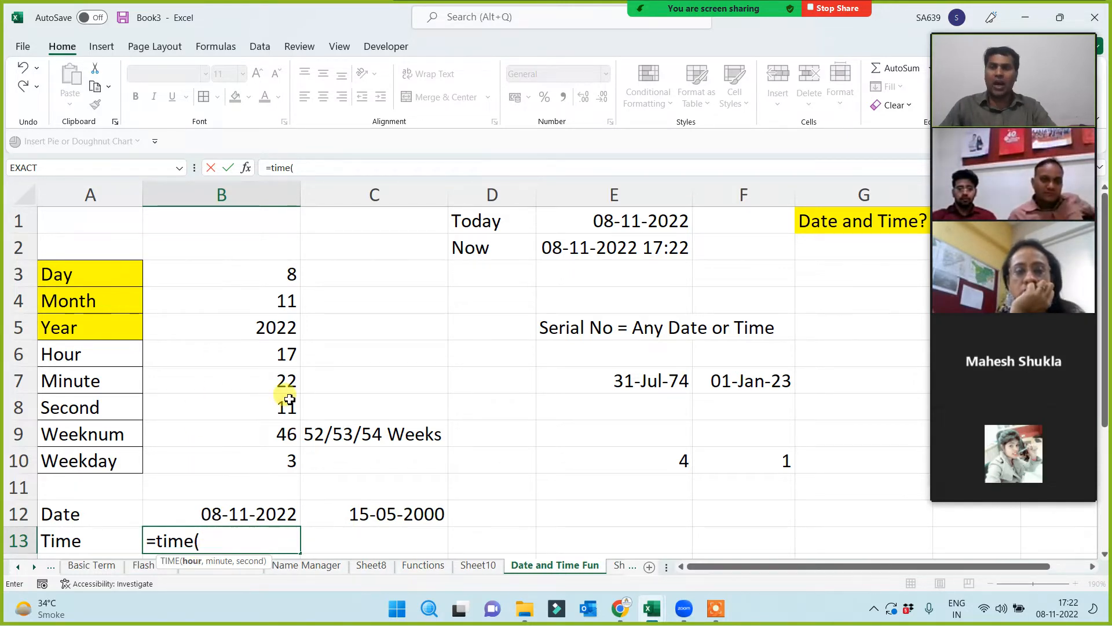
{"action": "left_click", "coordinate": [269, 361]}
{"action": "type", "text": ","}
{"action": "left_click", "coordinate": [257, 381]}
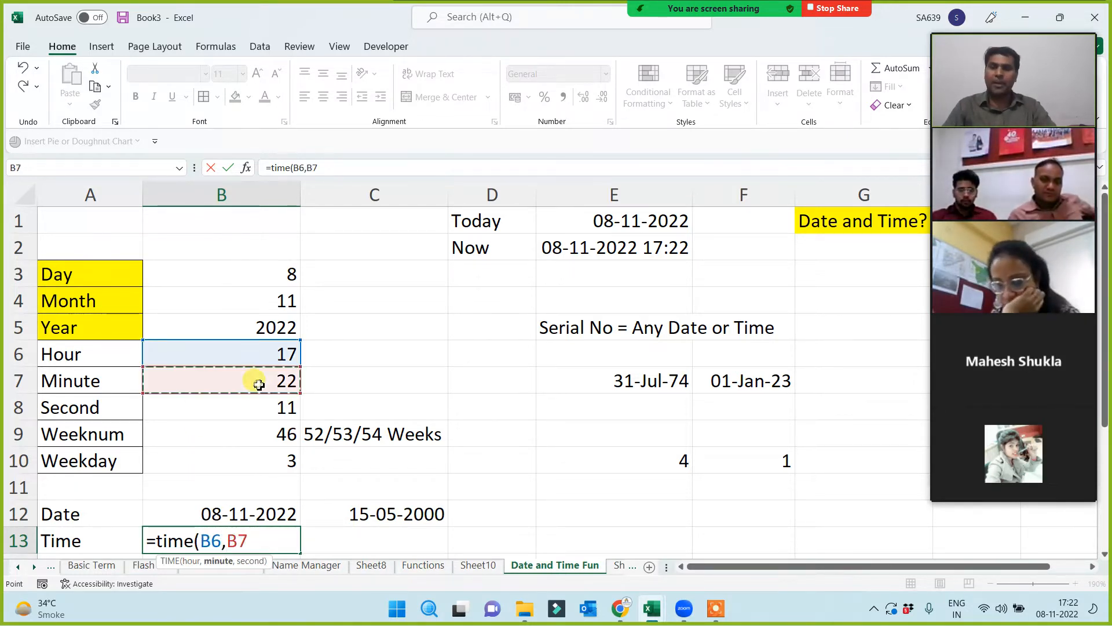
{"action": "type", "text": ","}
{"action": "left_click", "coordinate": [257, 407]}
{"action": "type", "text": ")"}
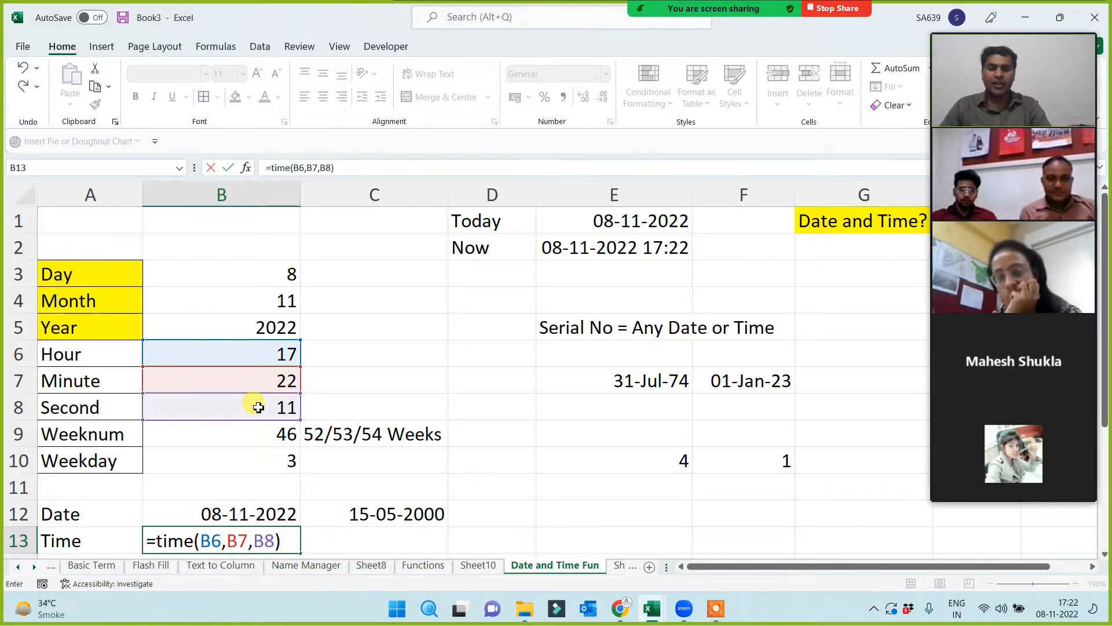
{"action": "key", "text": "Return"}
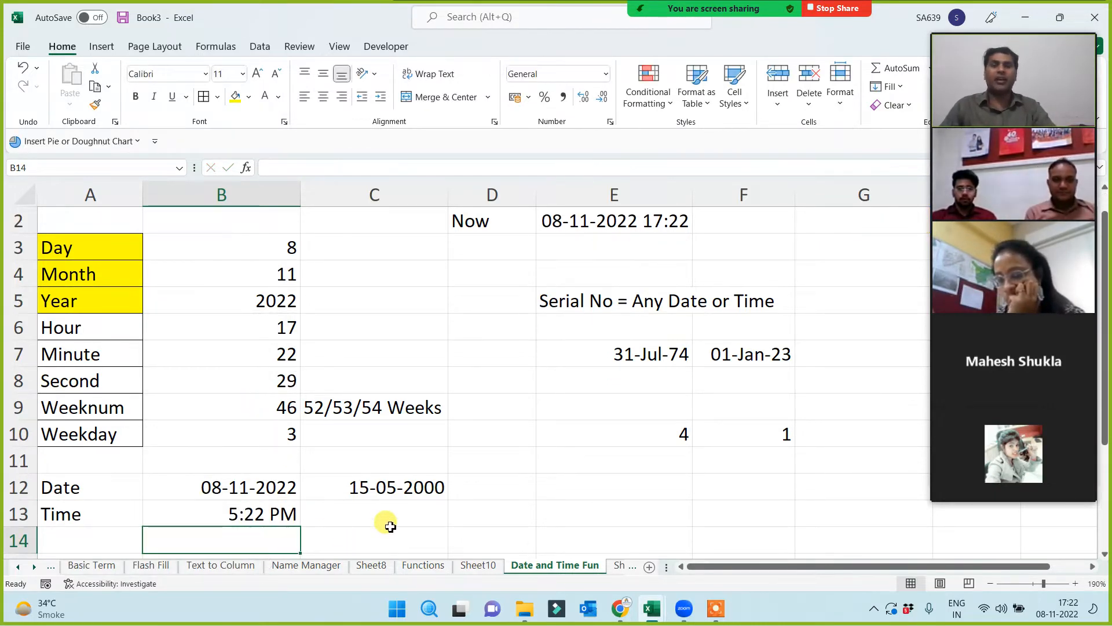
{"action": "left_click", "coordinate": [249, 520]}
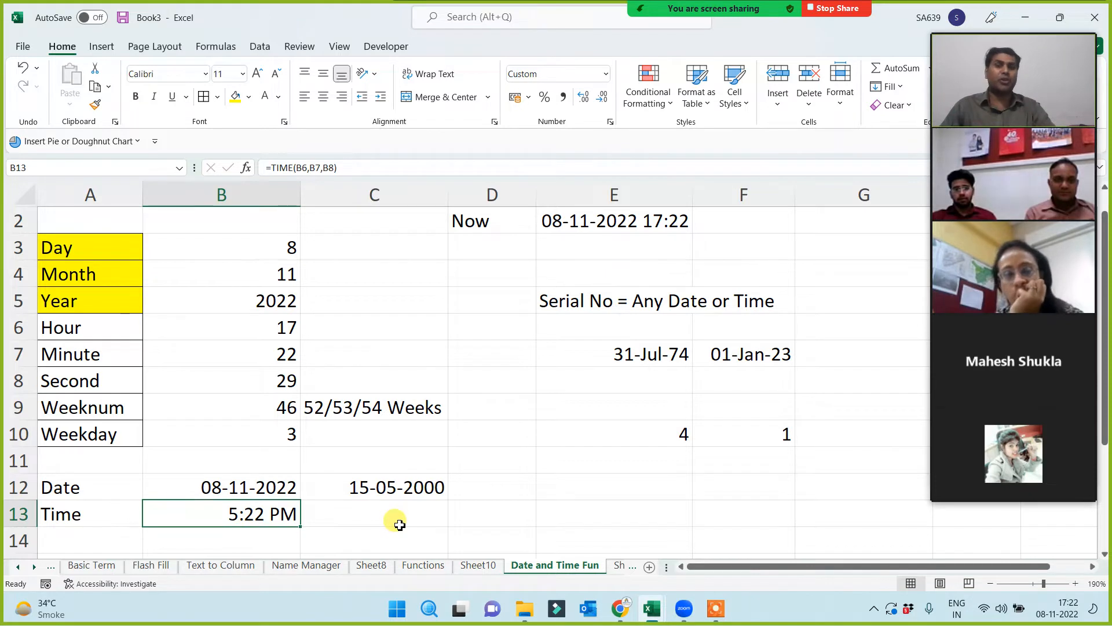
{"action": "left_click", "coordinate": [266, 328]}
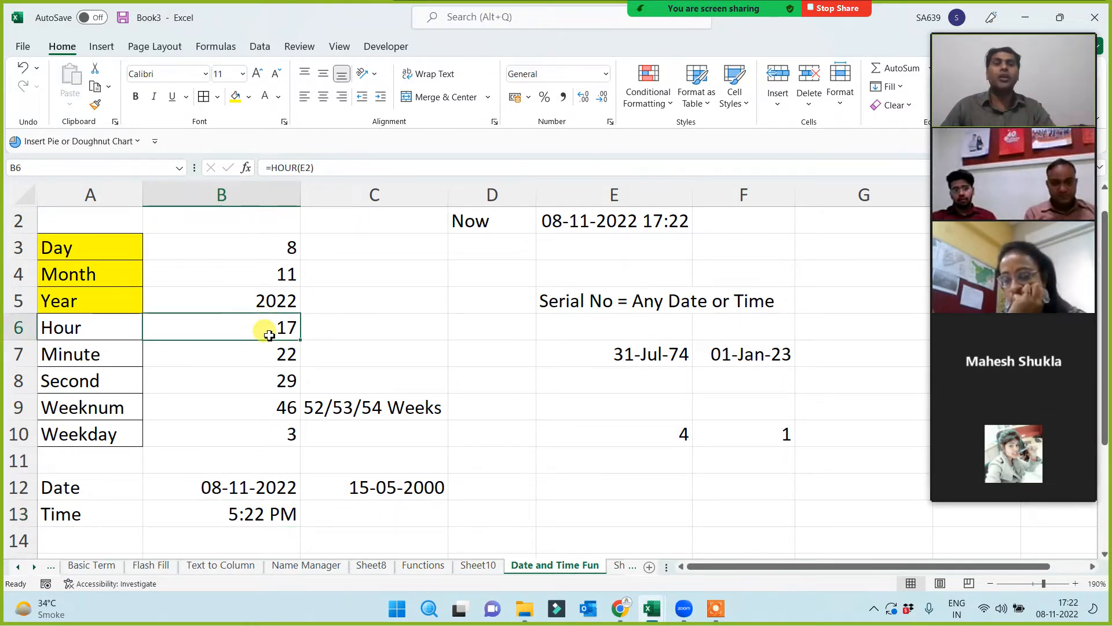
- Enter =TIME(10,15,30) in C13 so it shows 10:15 AM
{"action": "left_click", "coordinate": [371, 519]}
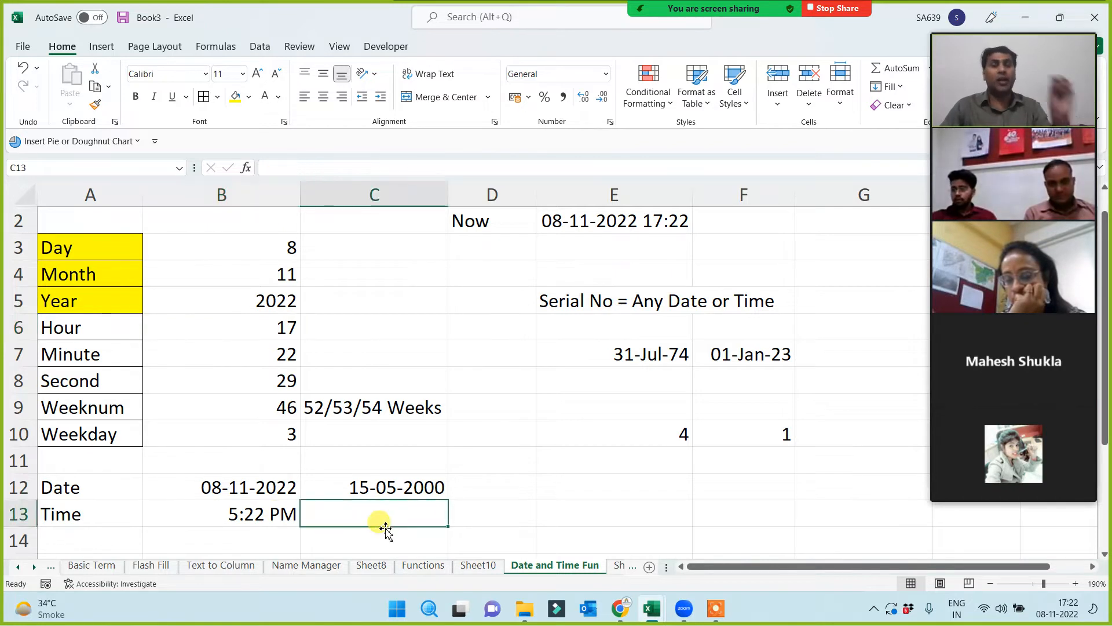
{"action": "type", "text": "="}
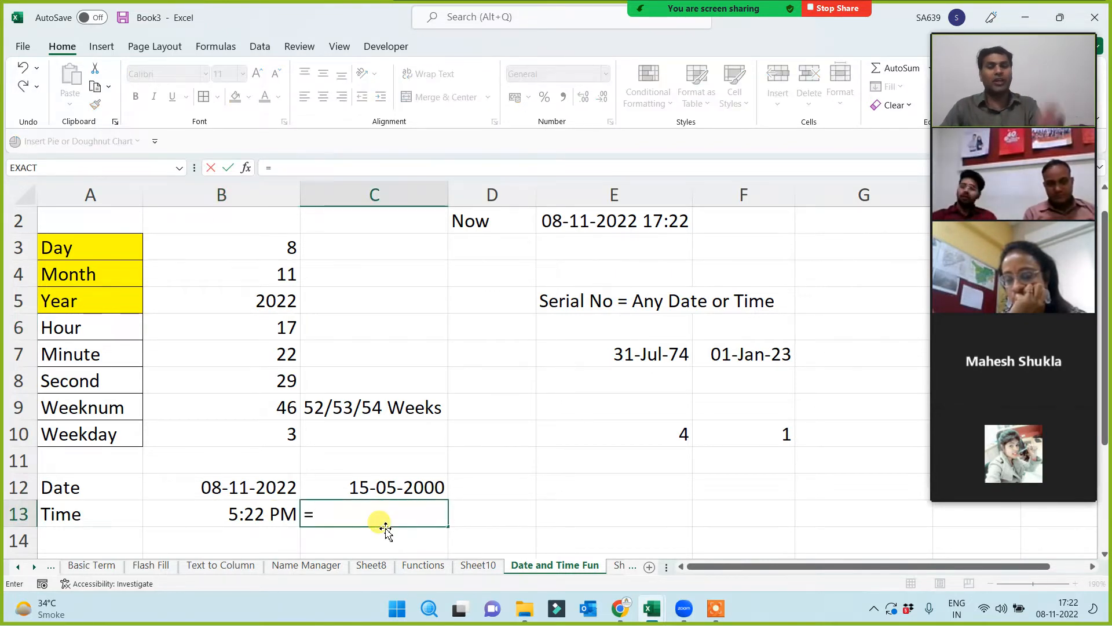
{"action": "type", "text": "time(10"}
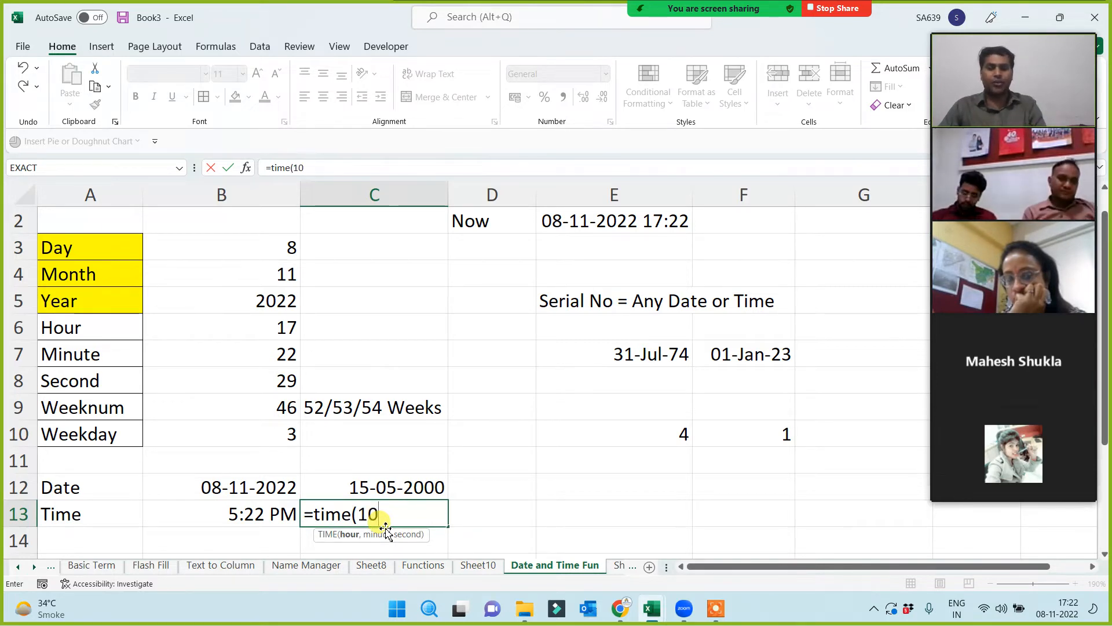
{"action": "type", "text": ",15"}
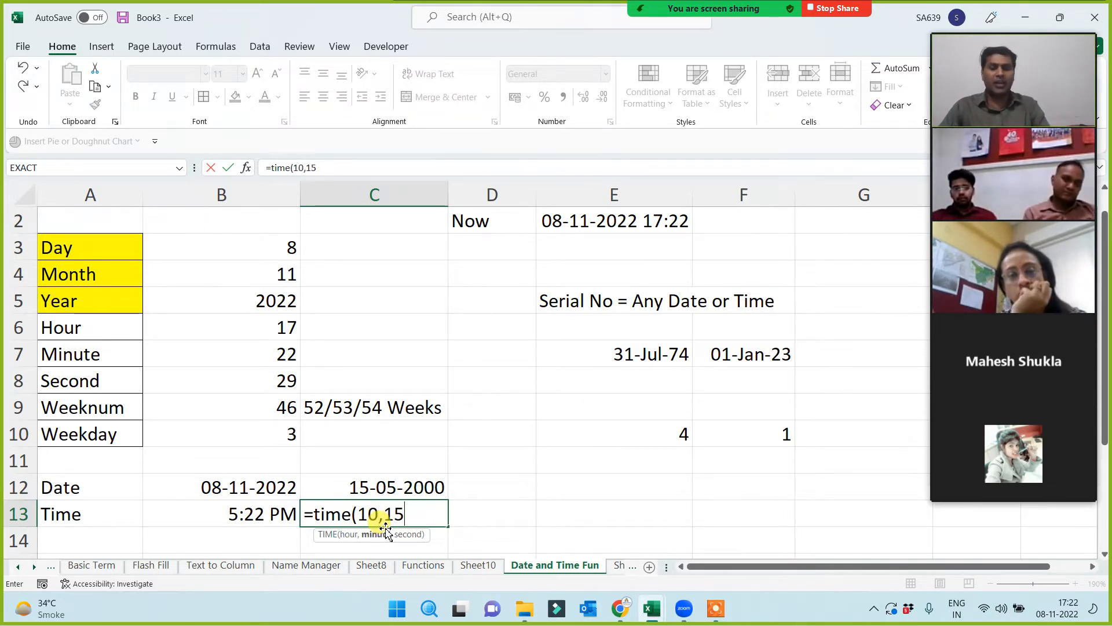
{"action": "type", "text": ",30"}
{"action": "type", "text": ")"}
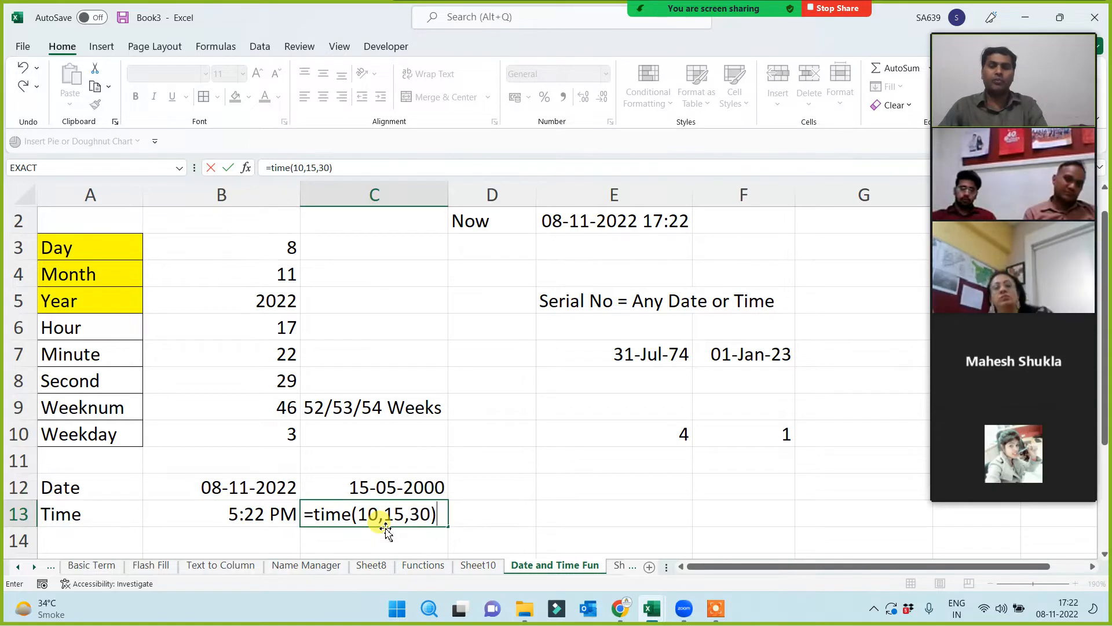
{"action": "key", "text": "Return"}
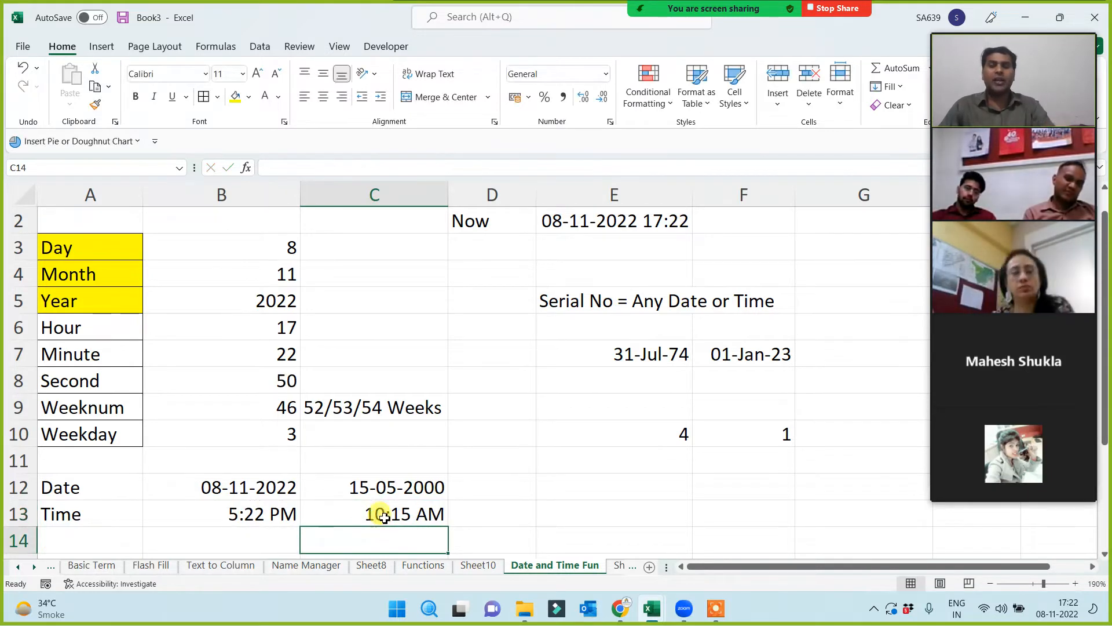
{"action": "left_click", "coordinate": [380, 515]}
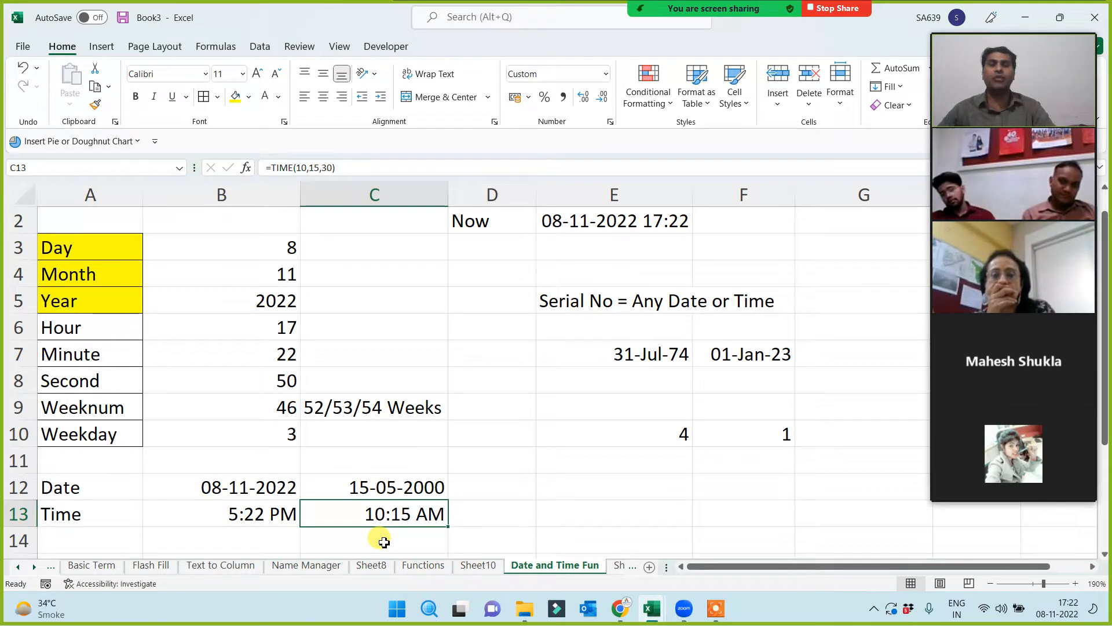
{"action": "left_click", "coordinate": [93, 486]}
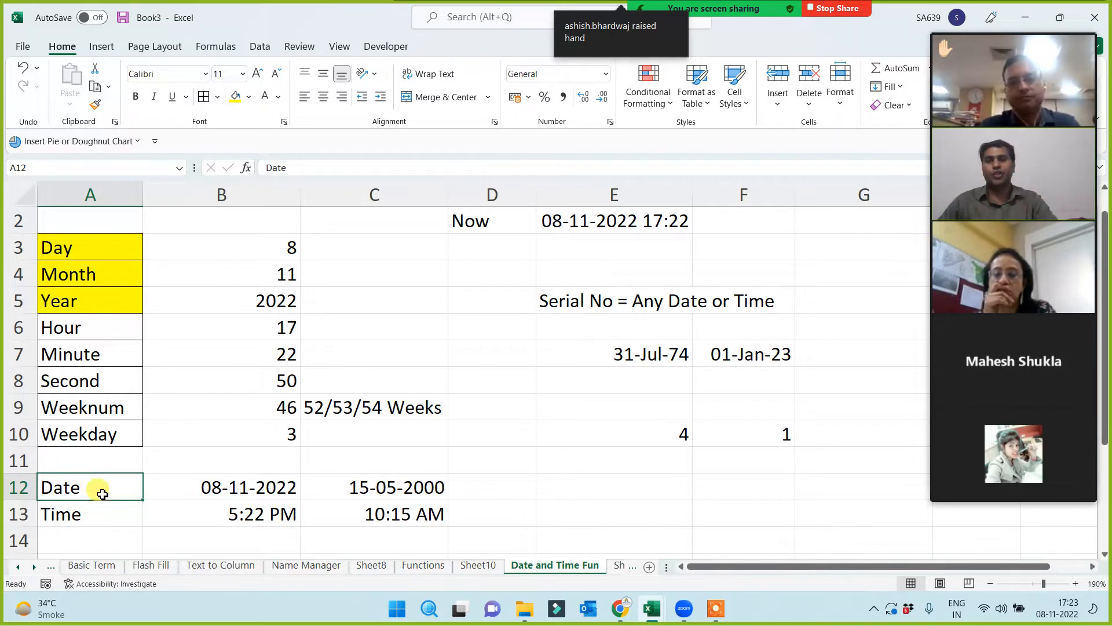
- Fill the Day through Weekday labels in A3:A10 yellow
{"action": "left_click_drag", "start_coordinate": [97, 487], "coordinate": [99, 507]}
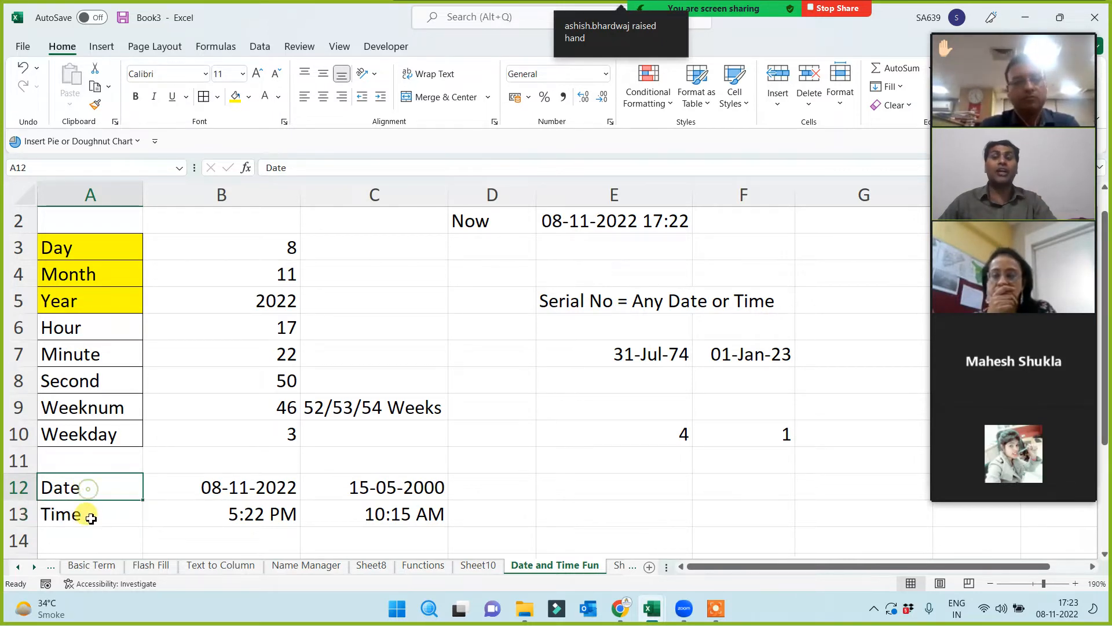
{"action": "left_click", "coordinate": [87, 514]}
{"action": "left_click_drag", "start_coordinate": [79, 258], "coordinate": [90, 430]}
{"action": "left_click", "coordinate": [237, 103]}
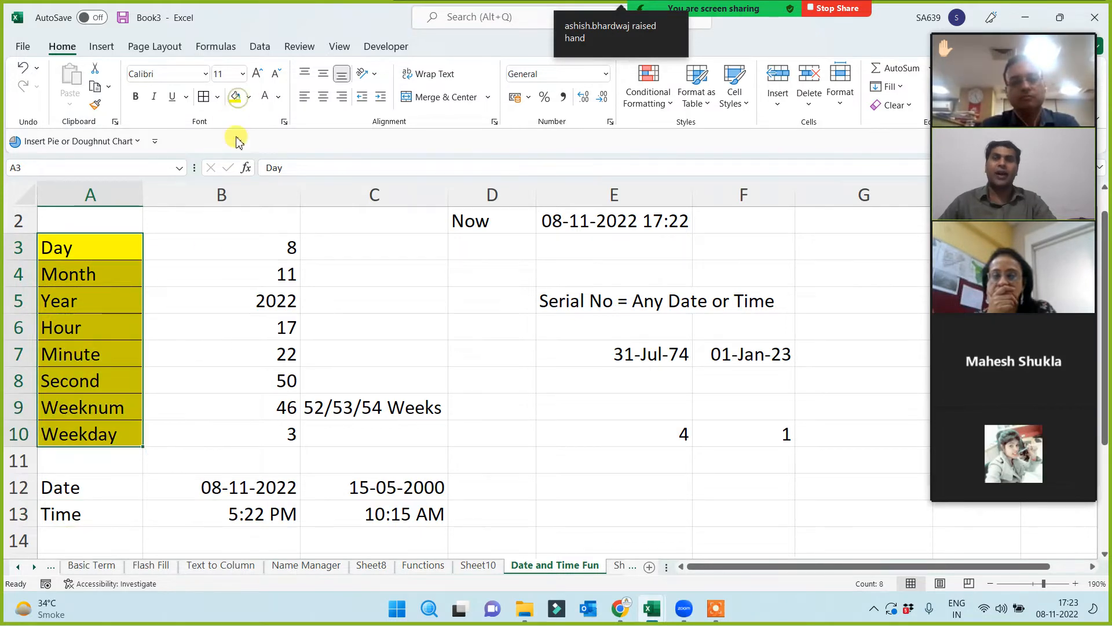
- Fill the Date and Time labels in A12:A13 yellow, then check the MINUTE and NOW formulas
{"action": "left_click_drag", "start_coordinate": [96, 490], "coordinate": [97, 516]}
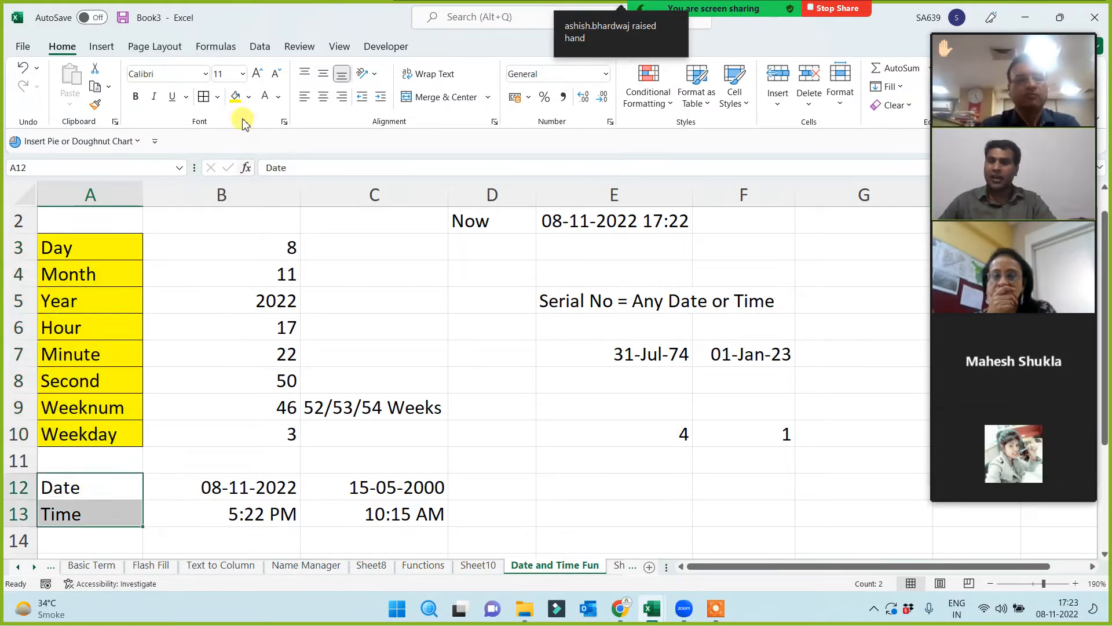
{"action": "left_click", "coordinate": [236, 98]}
{"action": "left_click", "coordinate": [215, 344]}
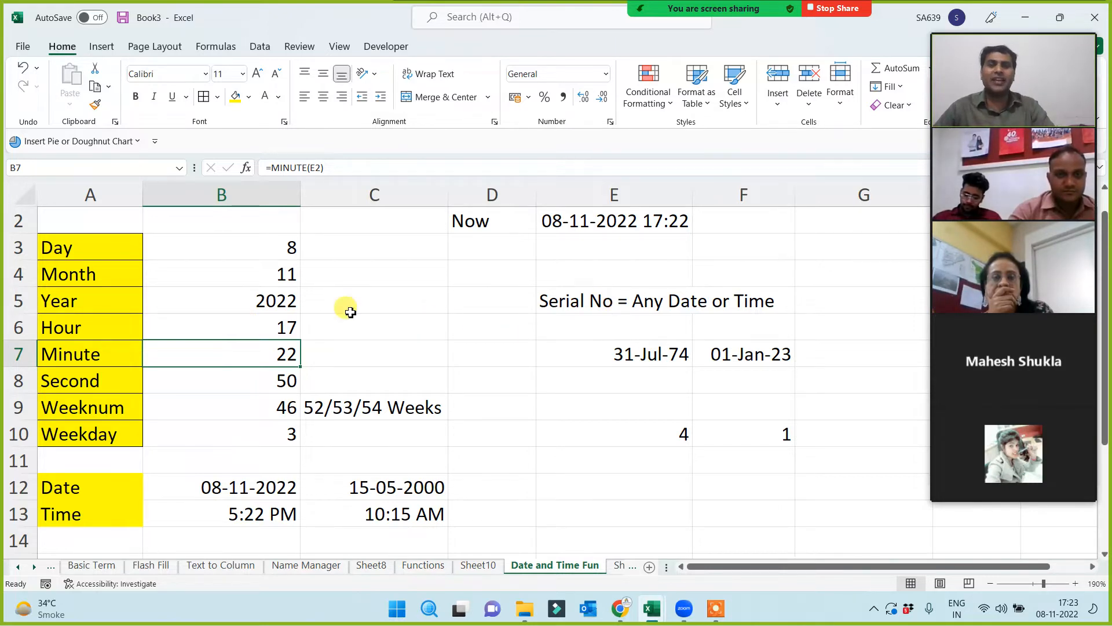
{"action": "left_click", "coordinate": [597, 226]}
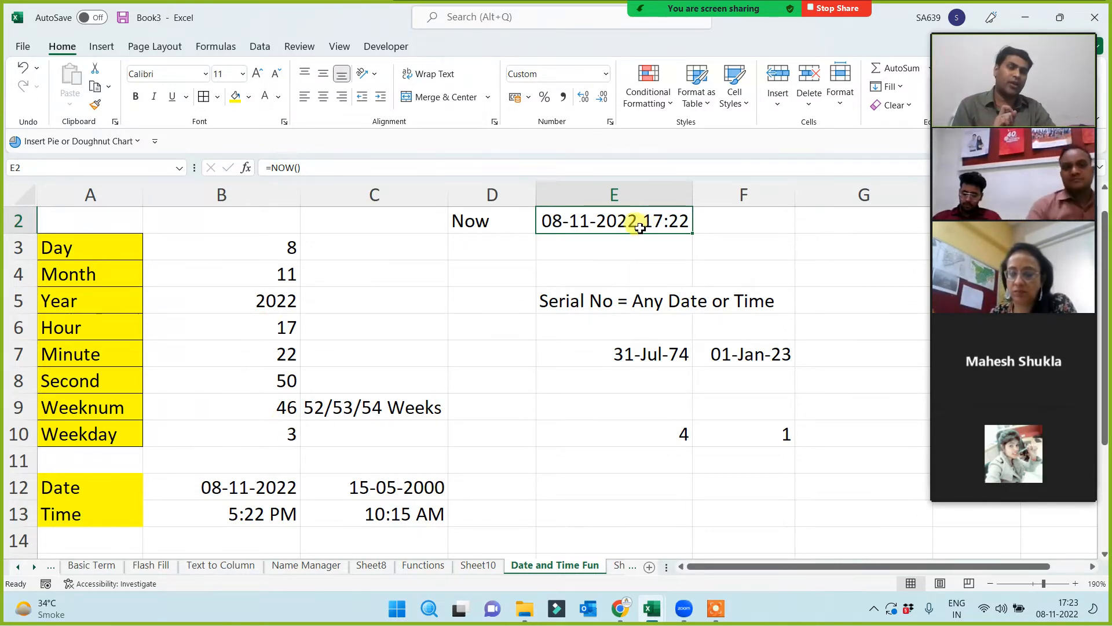
{"action": "left_click", "coordinate": [264, 168]}
{"action": "left_click_drag", "start_coordinate": [320, 168], "coordinate": [373, 167]}
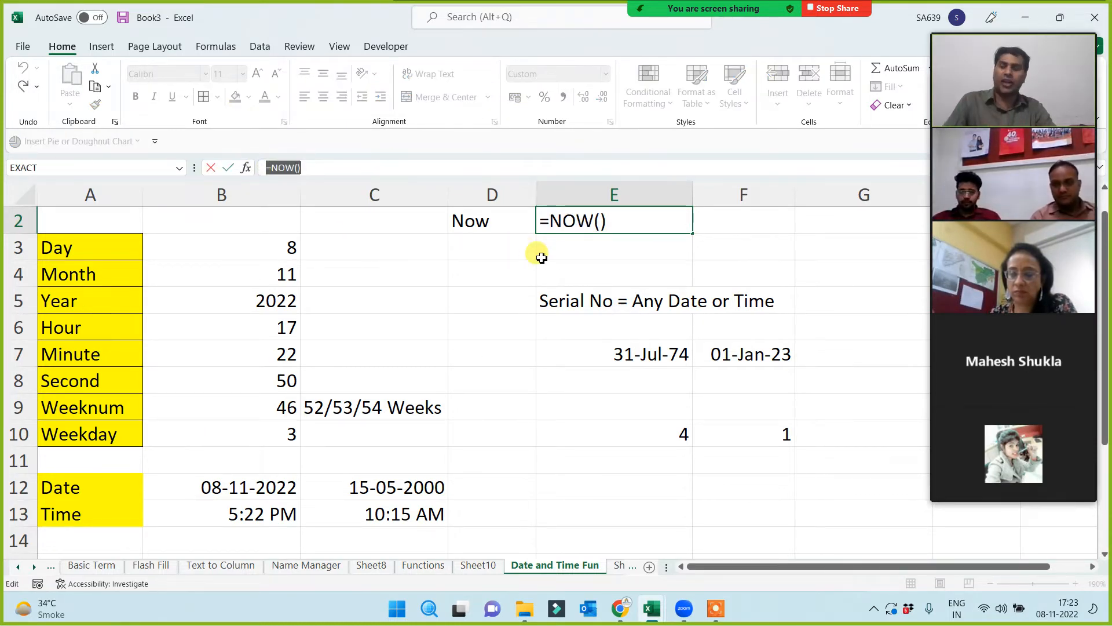
{"action": "key", "text": "Escape"}
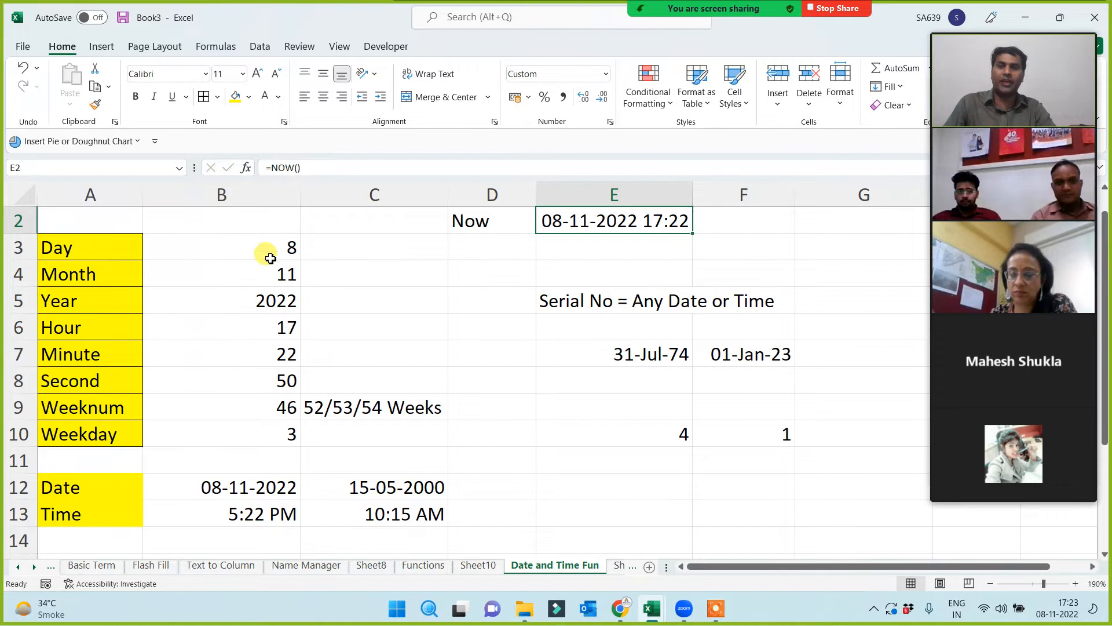
{"action": "left_click", "coordinate": [261, 329]}
{"action": "left_click", "coordinate": [248, 356]}
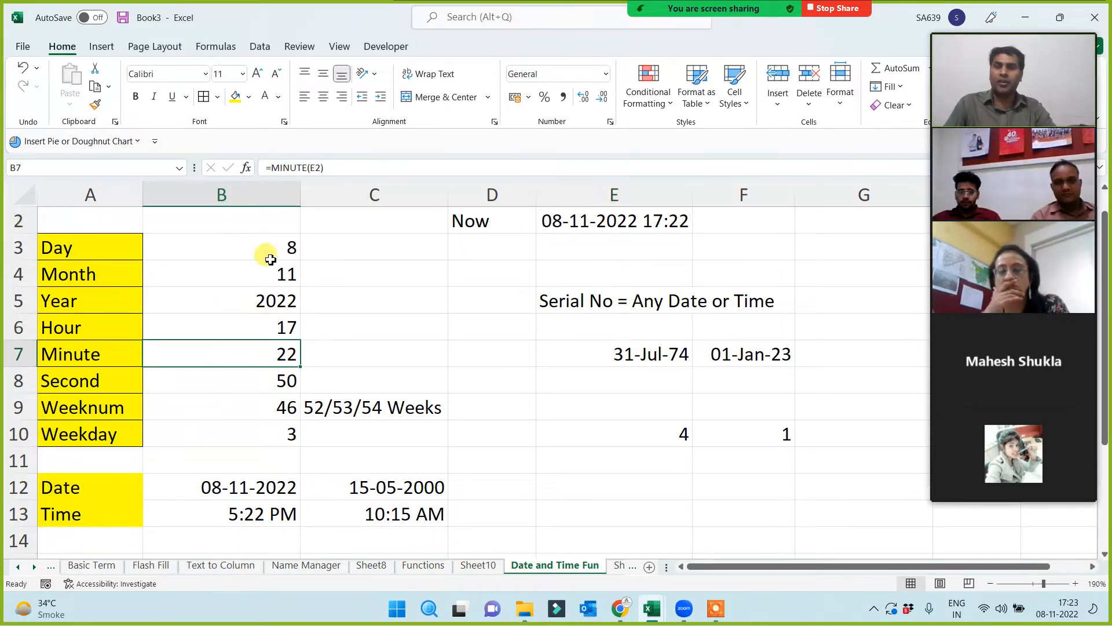
{"action": "left_click", "coordinate": [266, 253]}
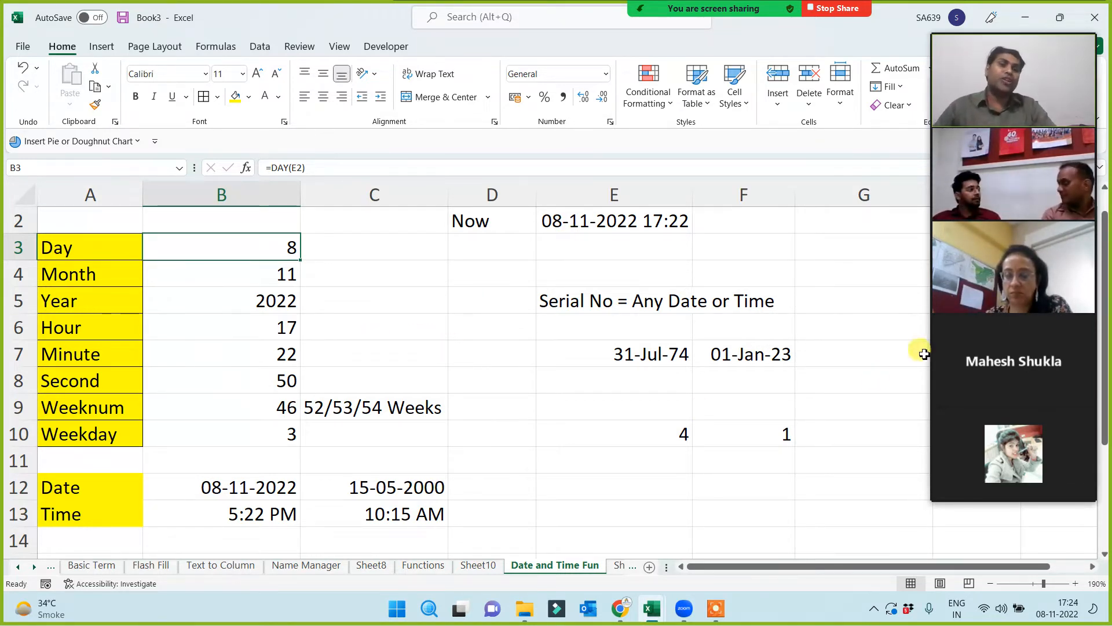
- Give the Day through Weekday labels in A3:A10 a red fill and bold text
{"action": "left_click", "coordinate": [1015, 492]}
{"action": "left_click", "coordinate": [1015, 492]}
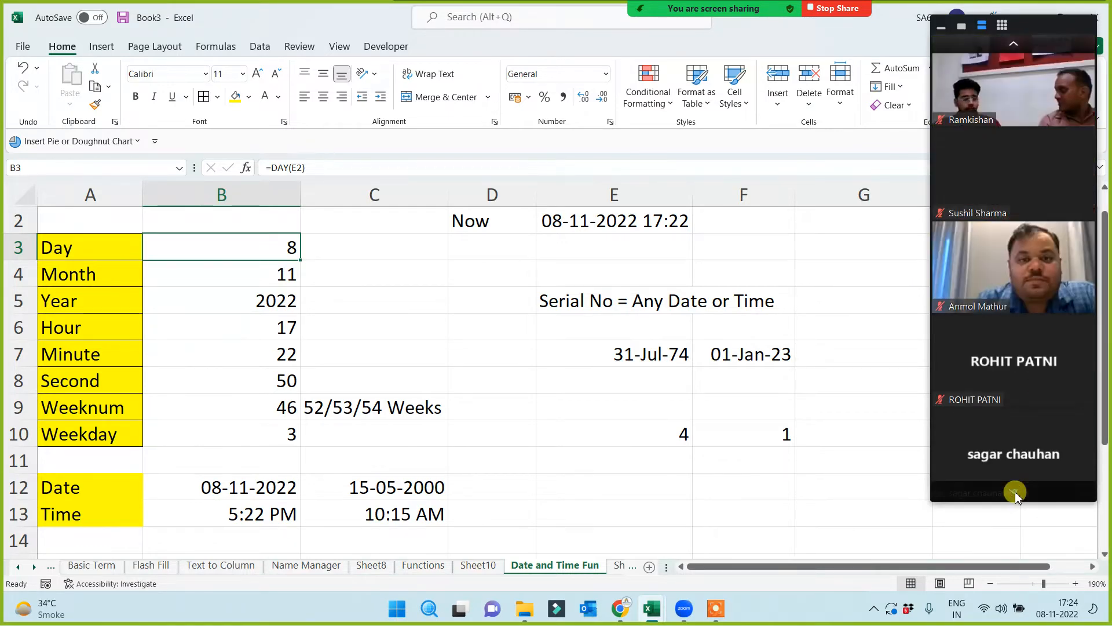
{"action": "left_click", "coordinate": [1015, 493]}
{"action": "left_click", "coordinate": [1013, 47]}
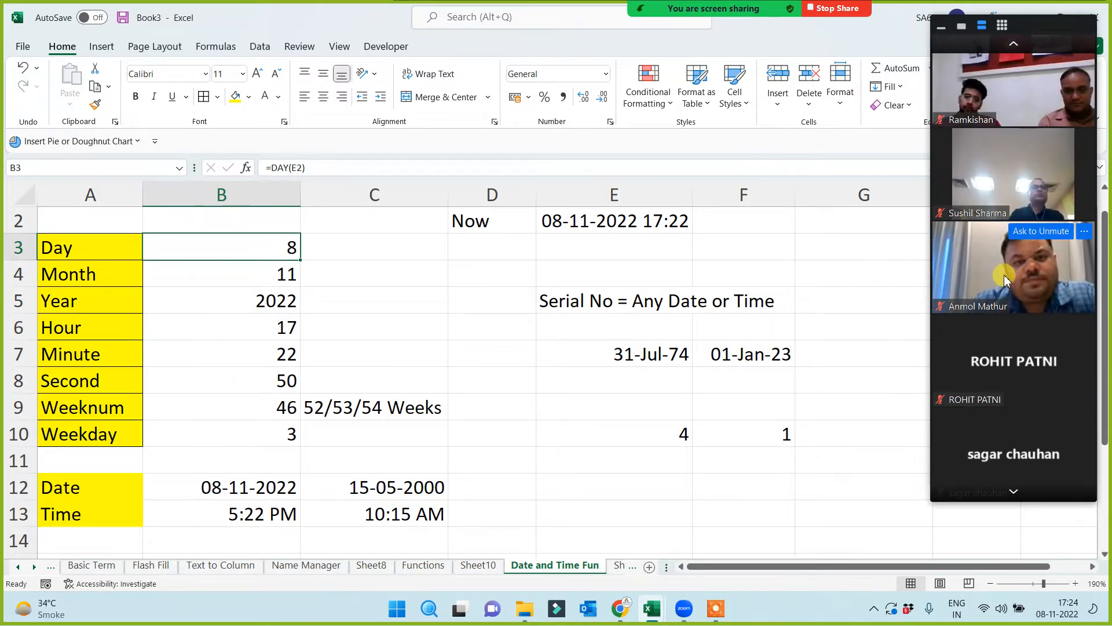
{"action": "left_click_drag", "start_coordinate": [95, 245], "coordinate": [87, 435]}
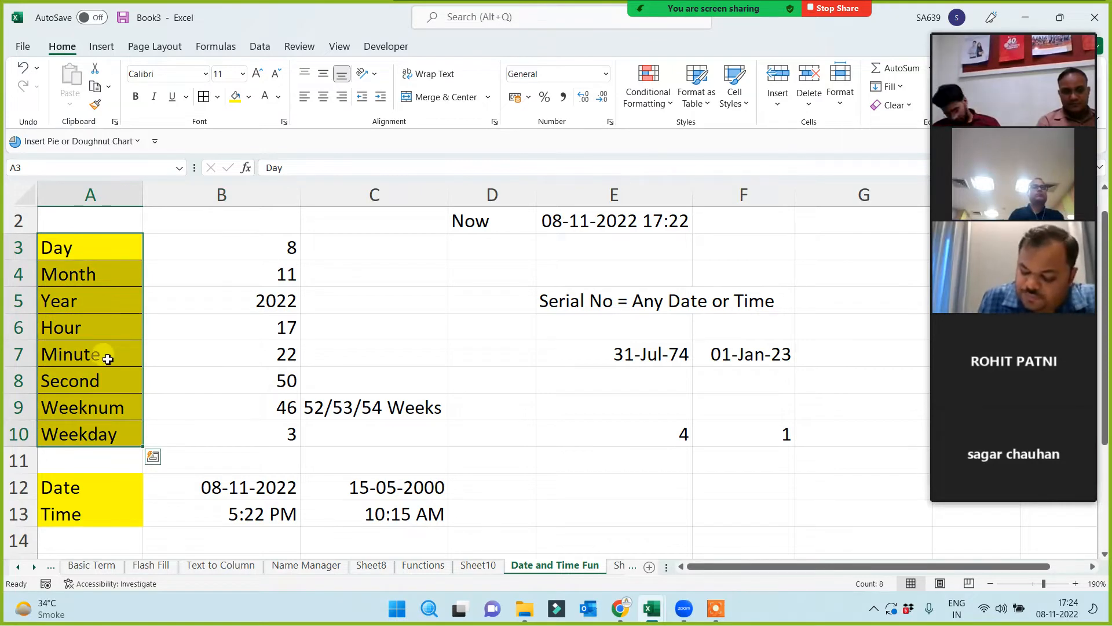
{"action": "left_click", "coordinate": [251, 97]}
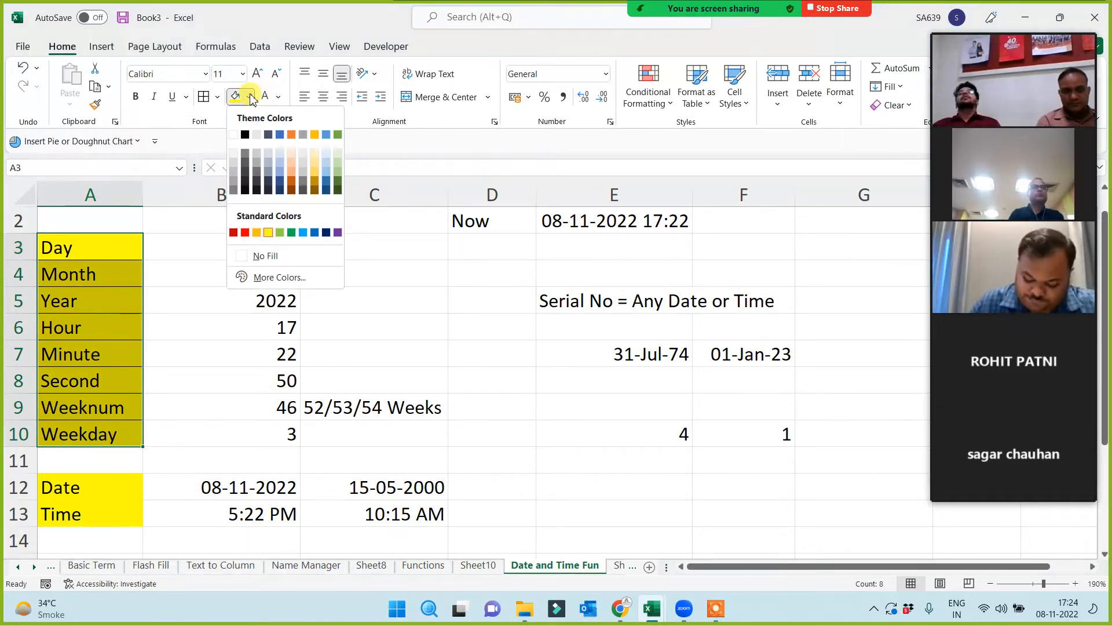
{"action": "left_click", "coordinate": [242, 229]}
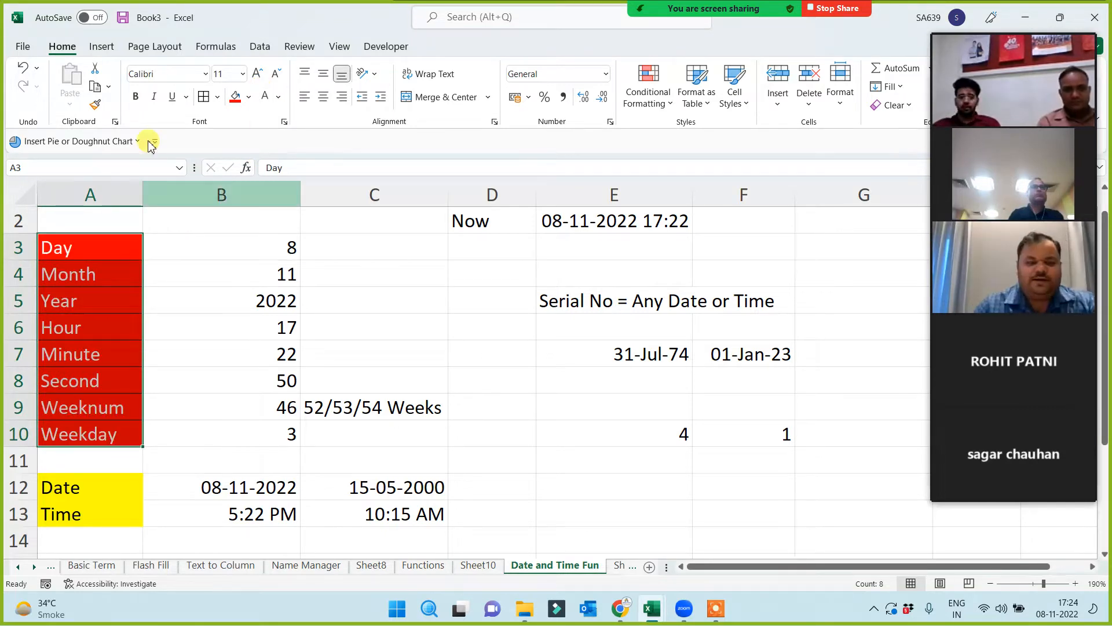
{"action": "left_click", "coordinate": [136, 97]}
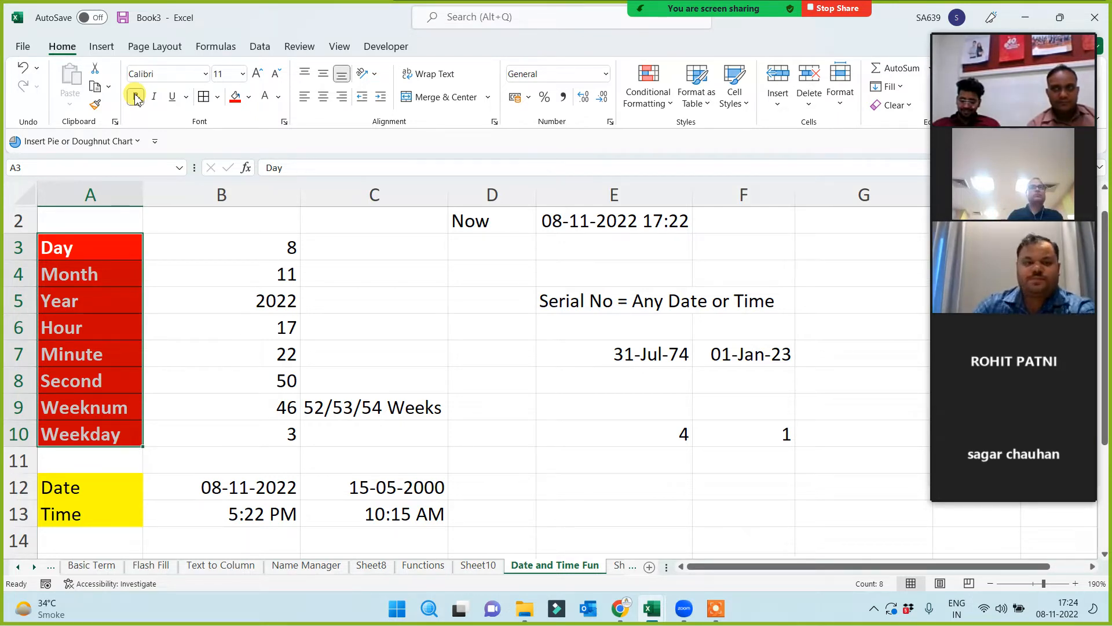
{"action": "mouse_move", "coordinate": [1010, 422]}
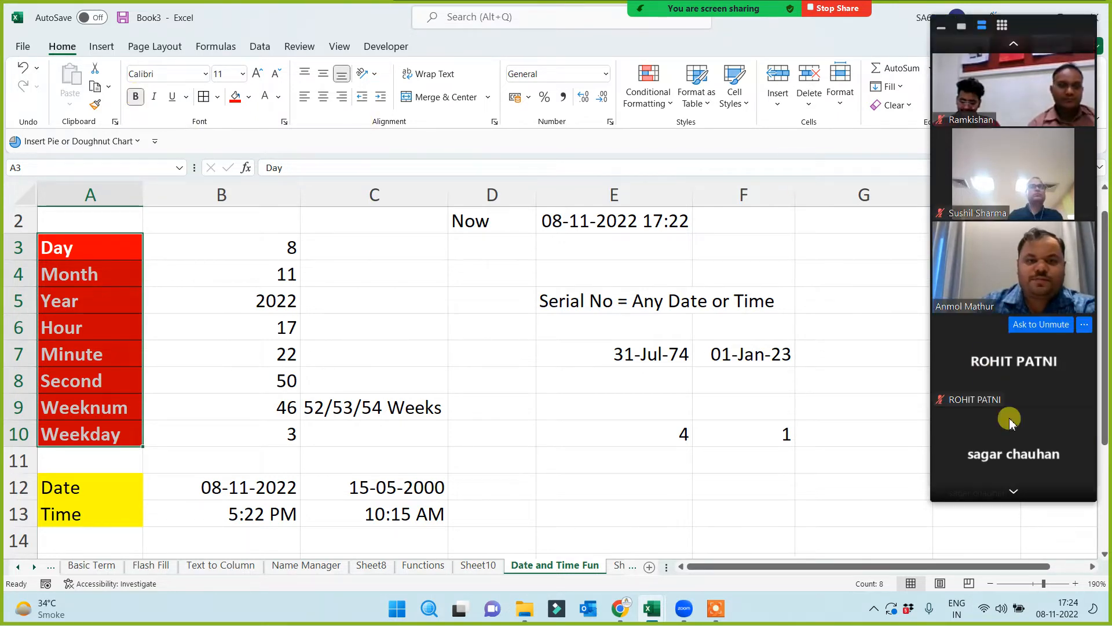
{"action": "left_click", "coordinate": [1014, 491]}
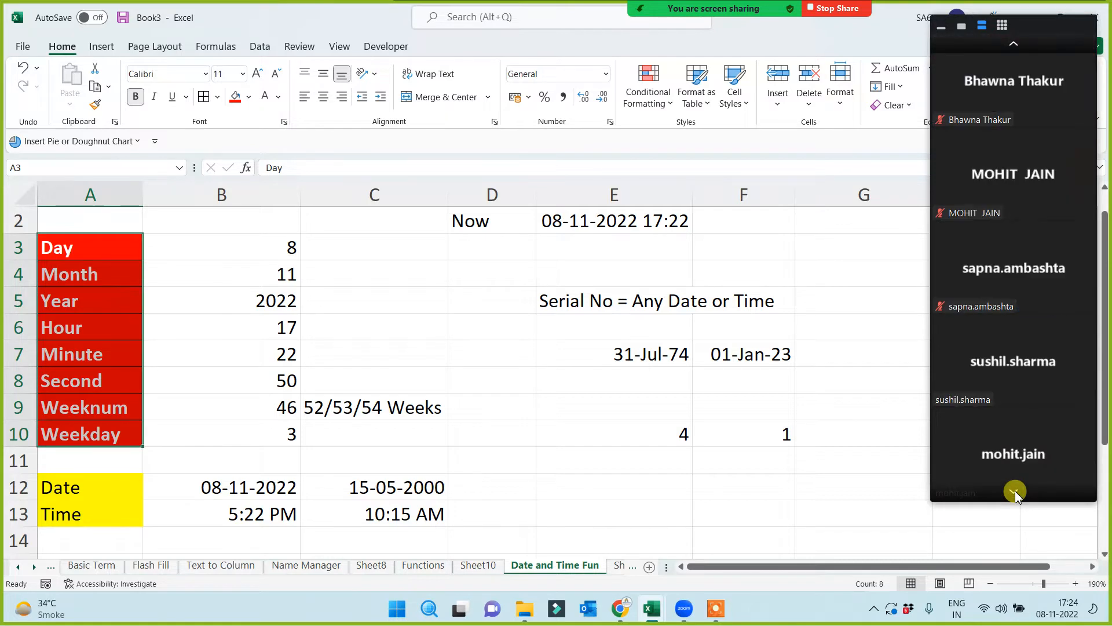
{"action": "left_click", "coordinate": [1015, 492]}
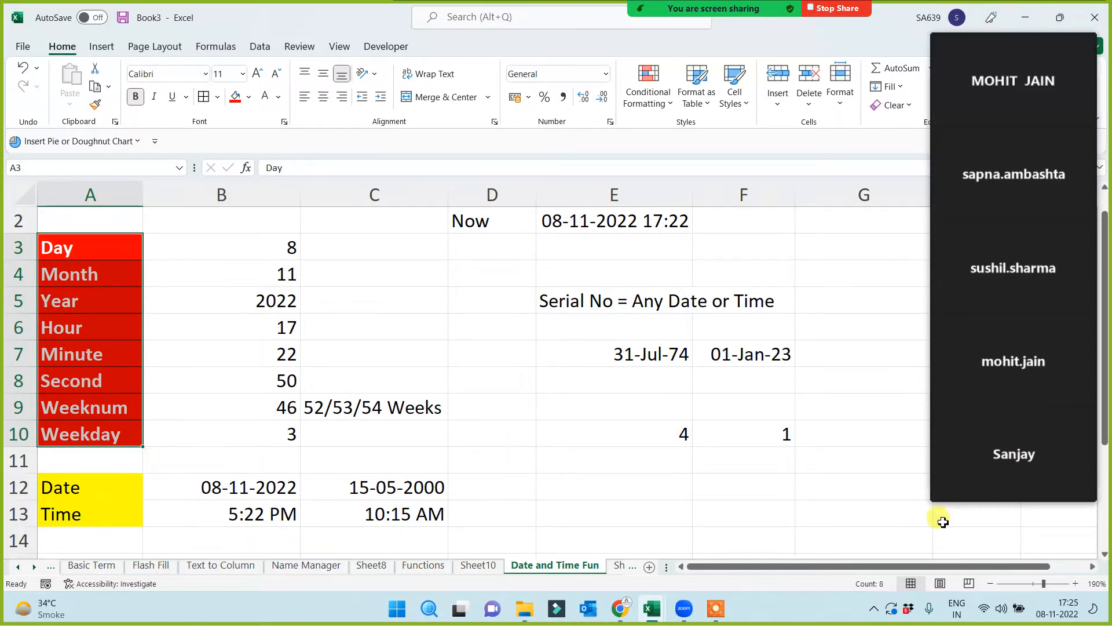
{"action": "mouse_move", "coordinate": [1012, 461]}
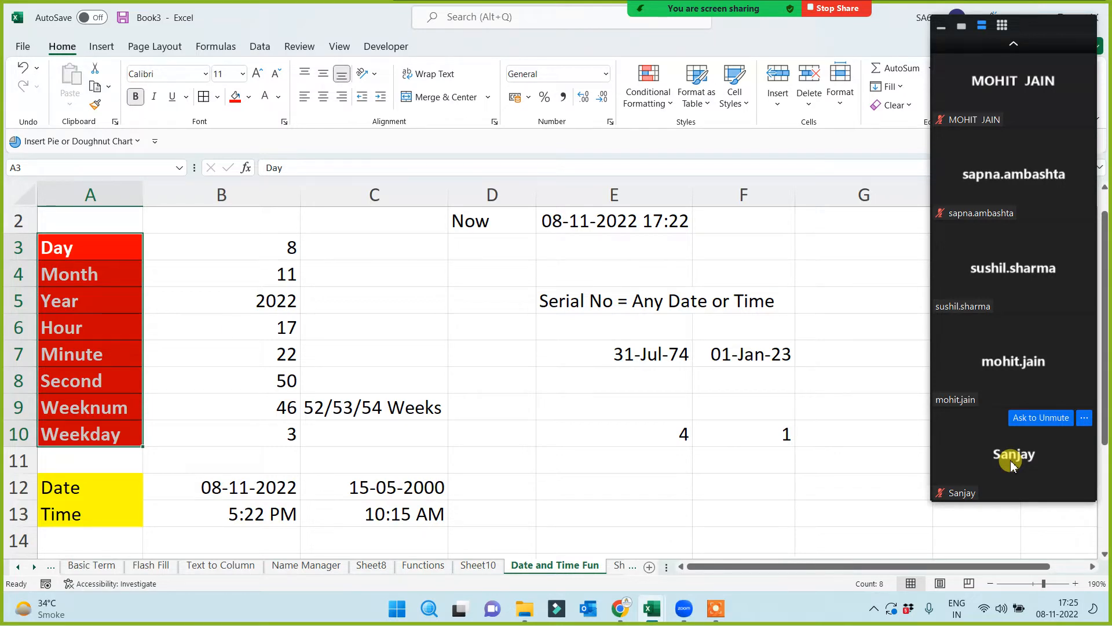
{"action": "left_click", "coordinate": [1014, 46]}
{"action": "left_click", "coordinate": [1015, 46]}
{"action": "left_click", "coordinate": [1015, 47]}
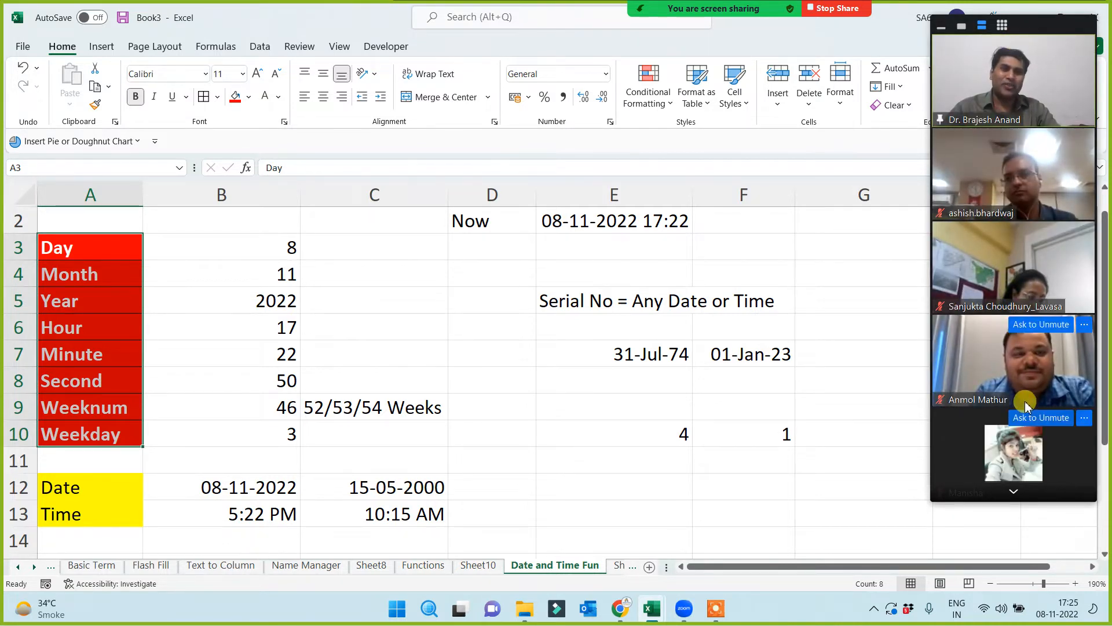
{"action": "left_click", "coordinate": [1013, 491]}
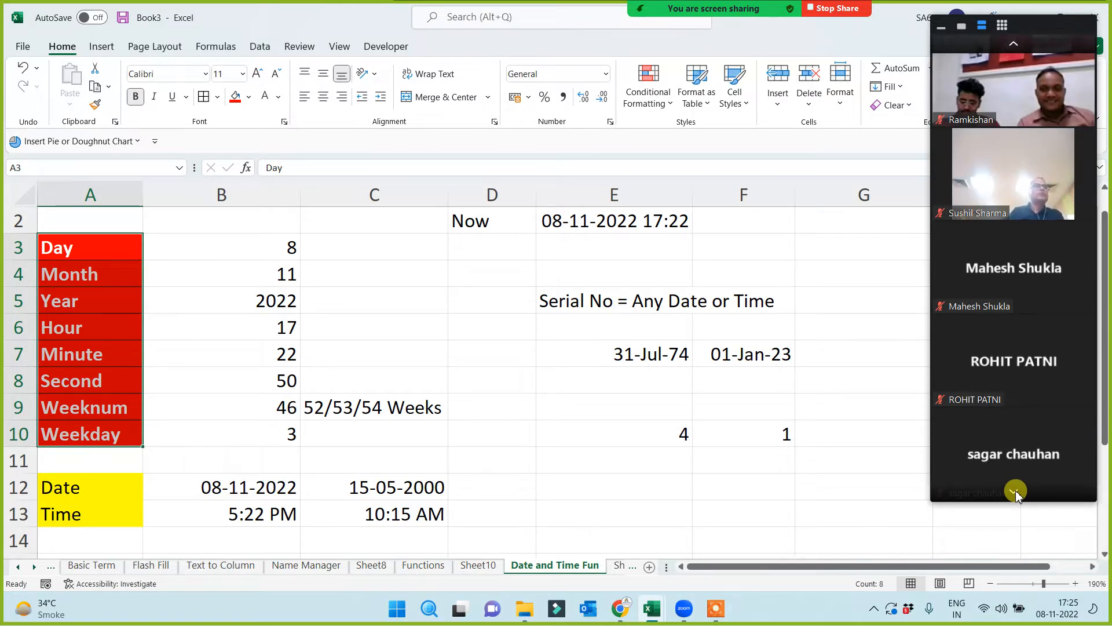
{"action": "left_click", "coordinate": [1014, 492]}
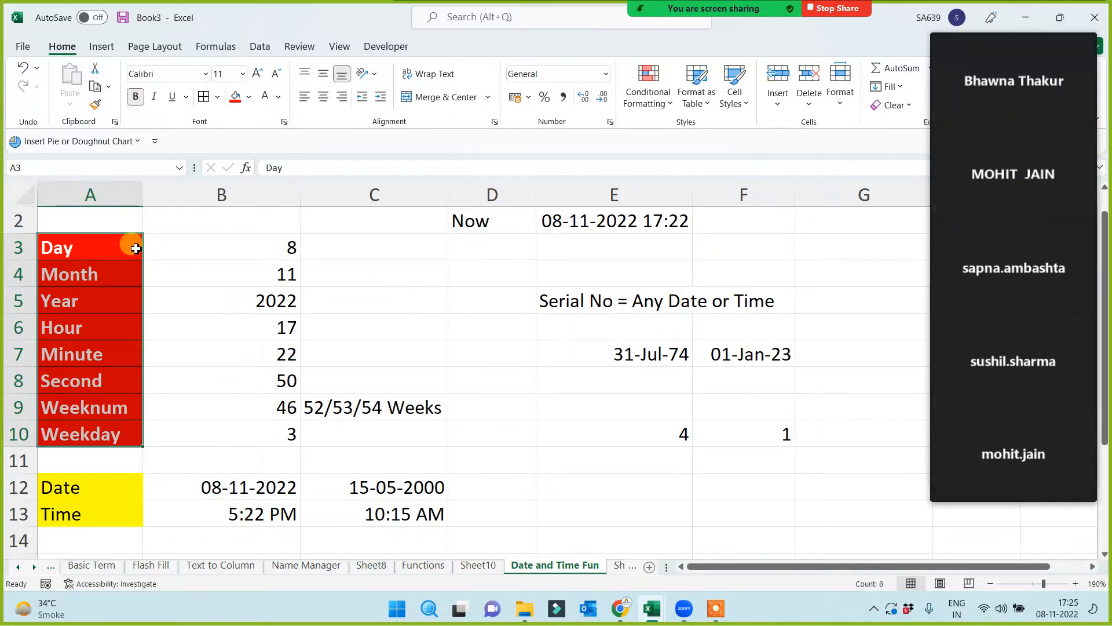
{"action": "left_click_drag", "start_coordinate": [96, 246], "coordinate": [99, 435]}
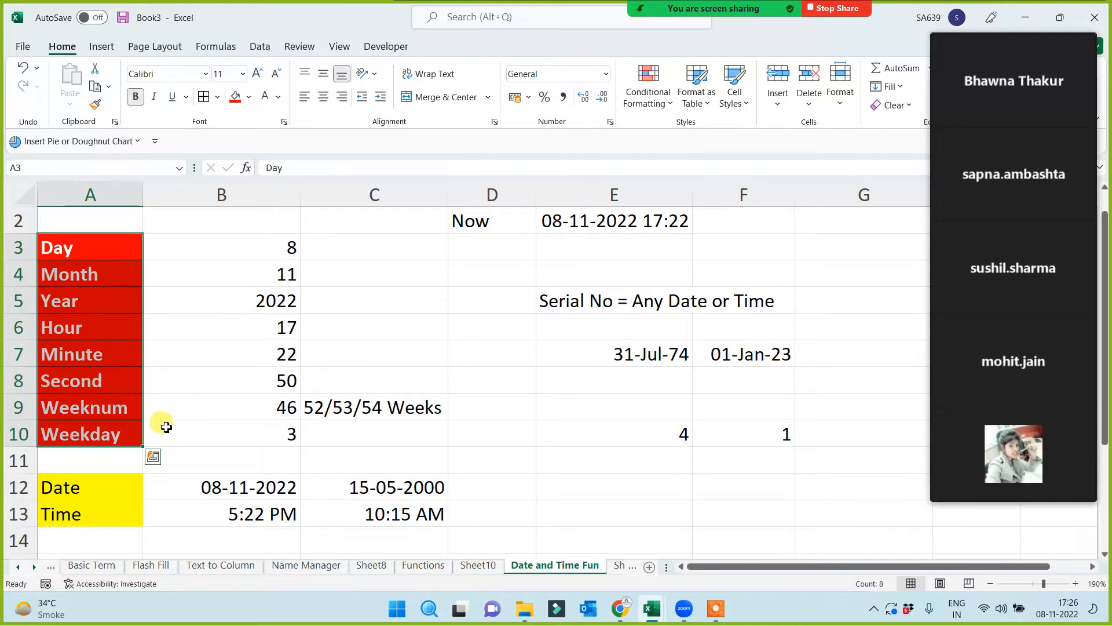
- Edit and recommit B12's =DATE(B5,B4,B3) formula, refreshing the NOW values to 17:27
{"action": "left_click_drag", "start_coordinate": [87, 489], "coordinate": [117, 503]}
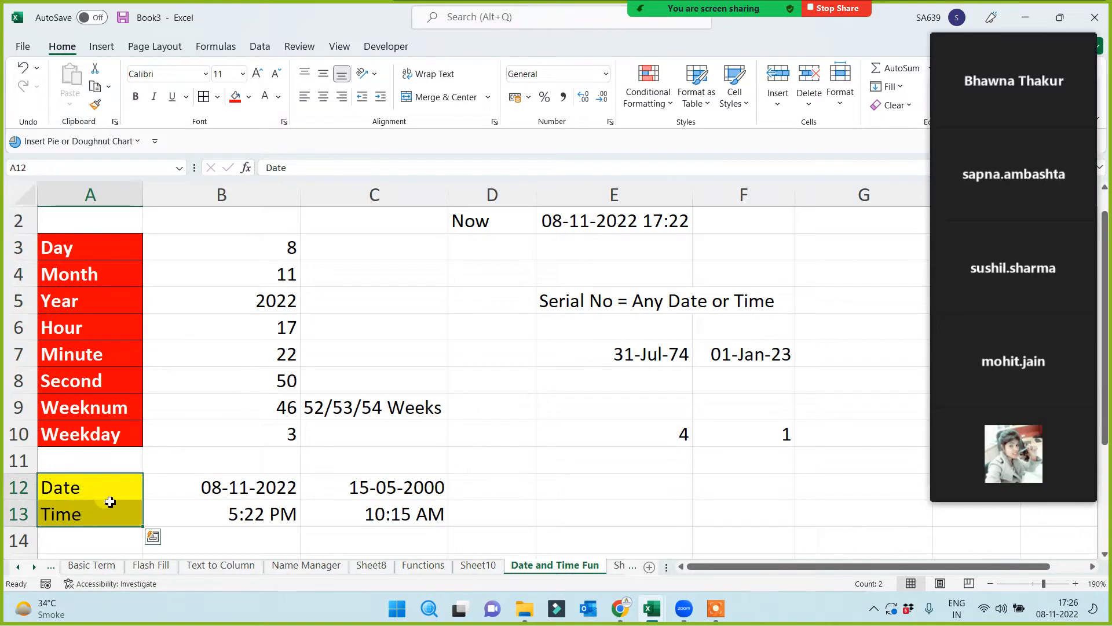
{"action": "mouse_move", "coordinate": [1018, 308]}
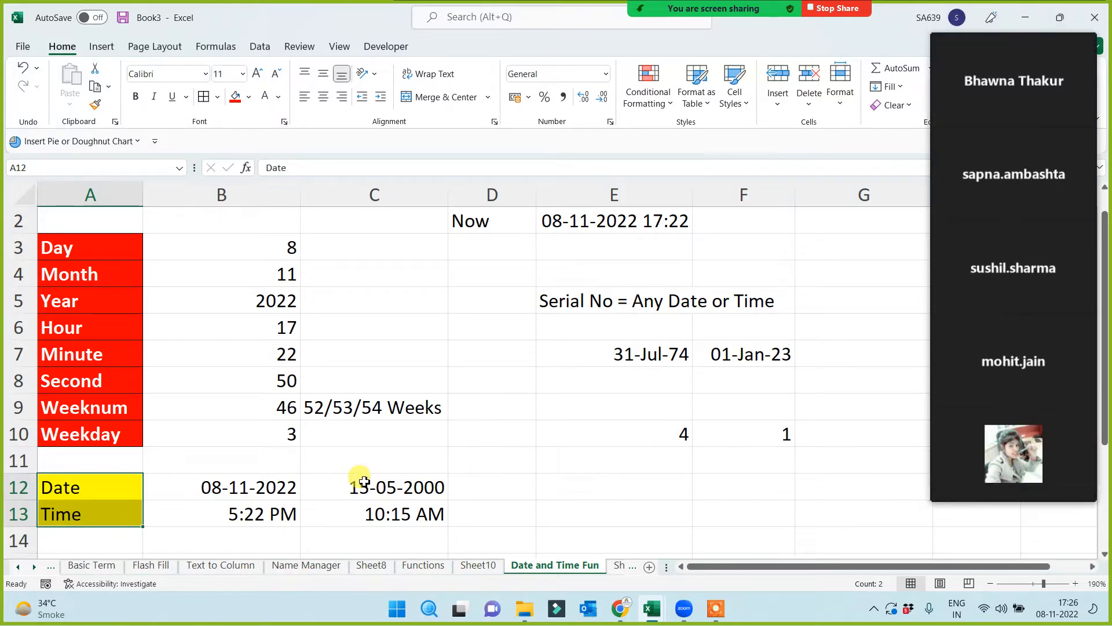
{"action": "left_click", "coordinate": [216, 487]}
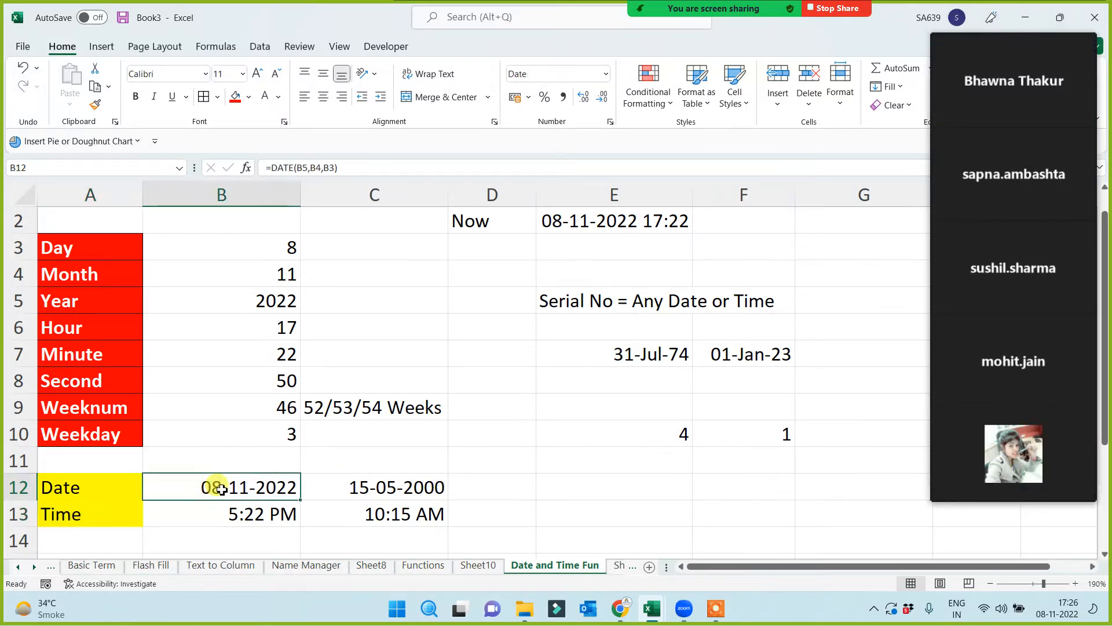
{"action": "left_click", "coordinate": [308, 168]}
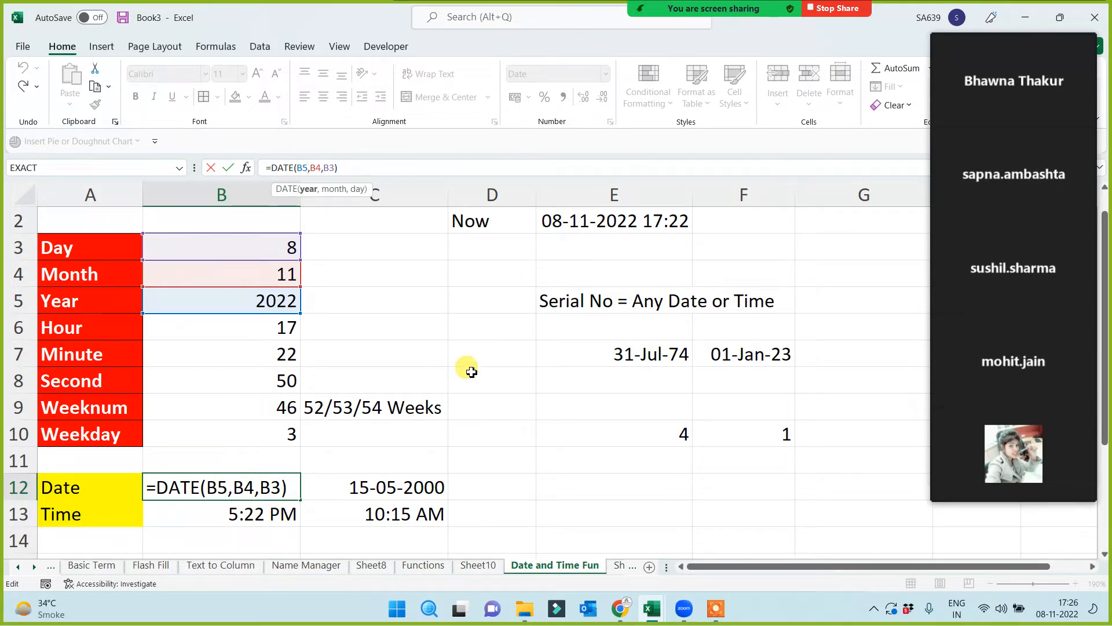
{"action": "left_click", "coordinate": [1018, 47]}
{"action": "left_click", "coordinate": [1019, 47]}
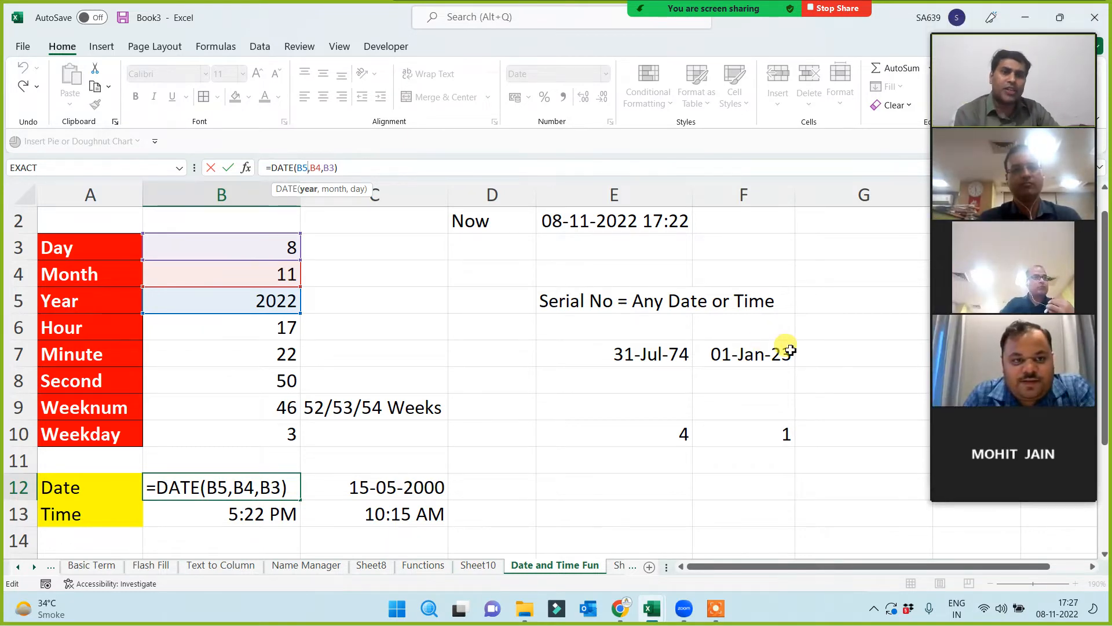
{"action": "mouse_move", "coordinate": [1058, 348]}
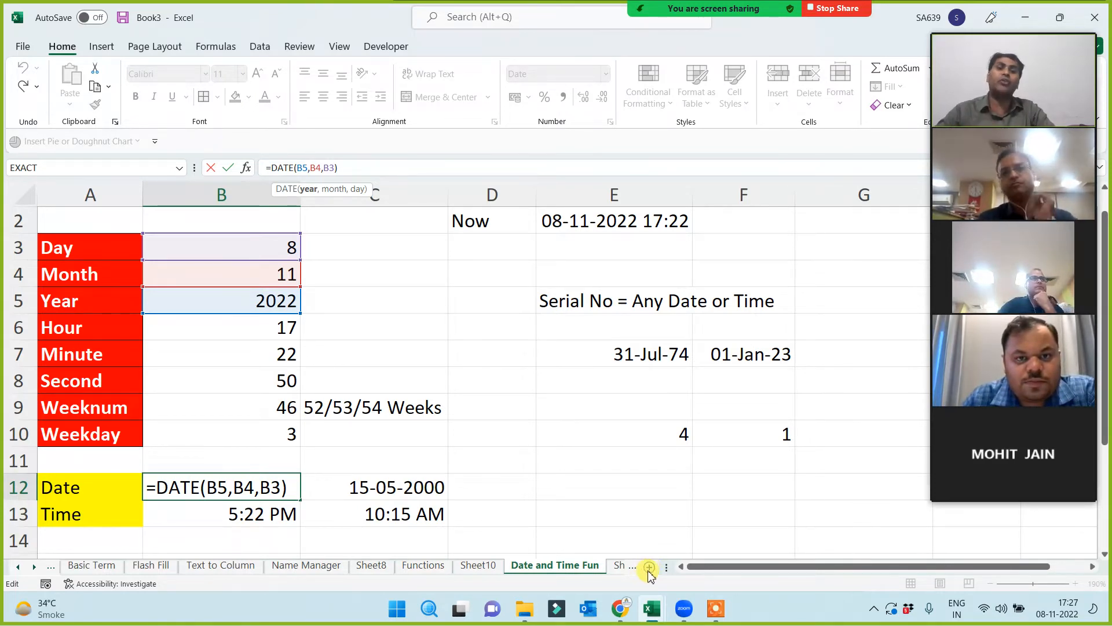
{"action": "left_click", "coordinate": [507, 510]}
{"action": "left_click", "coordinate": [34, 566]}
{"action": "left_click", "coordinate": [34, 566]}
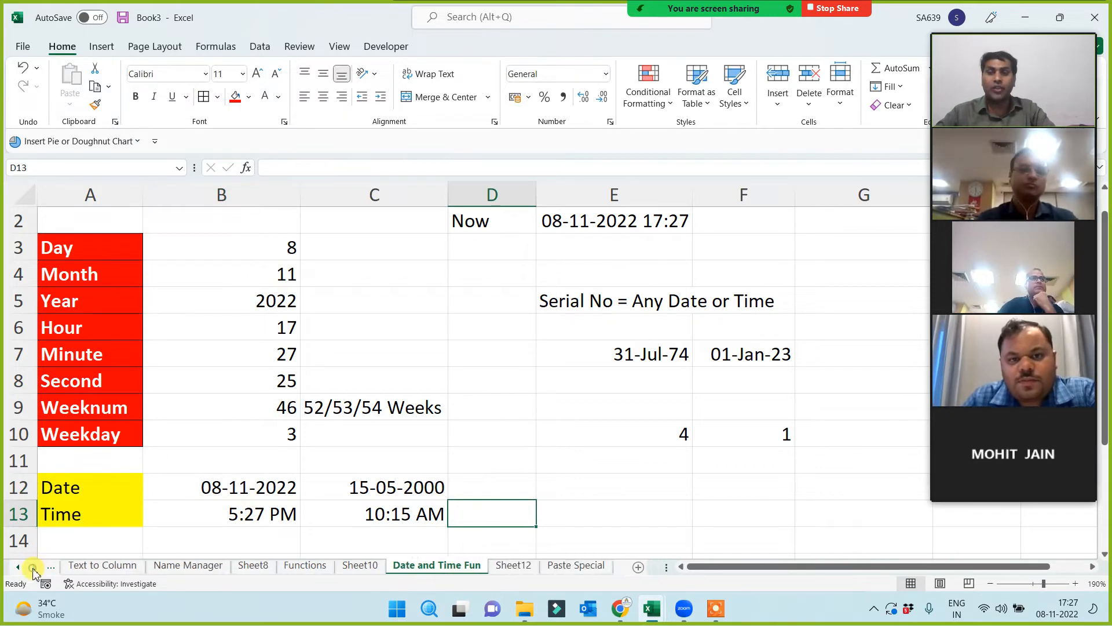
- Add a new sheet with a Name header in A1 and a list of names filled down column A
{"action": "left_click", "coordinate": [513, 565]}
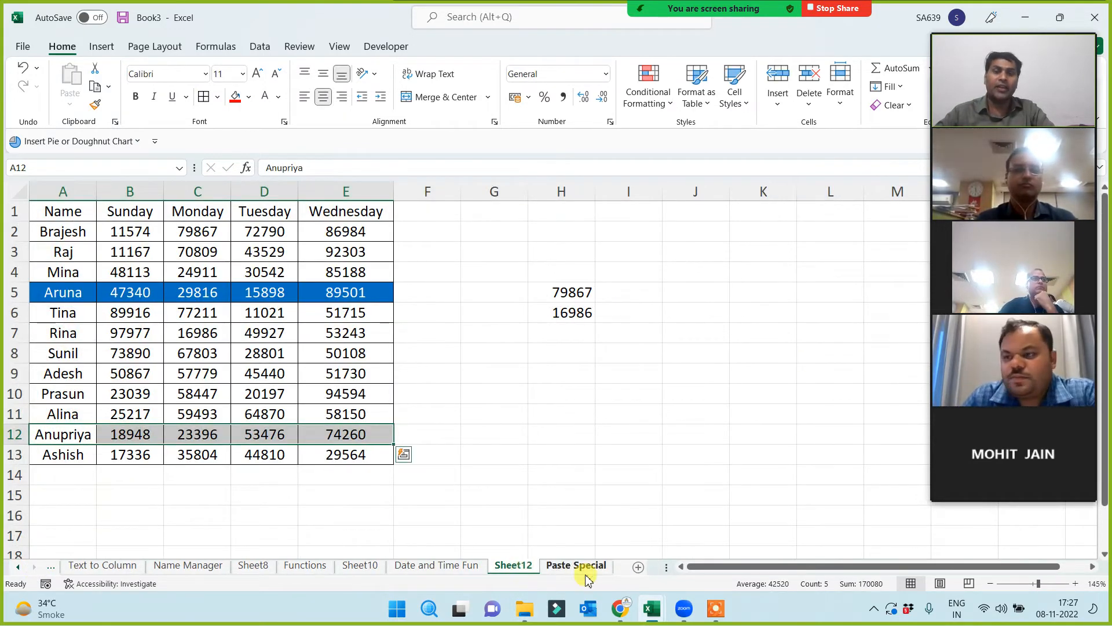
{"action": "left_click", "coordinate": [638, 566]}
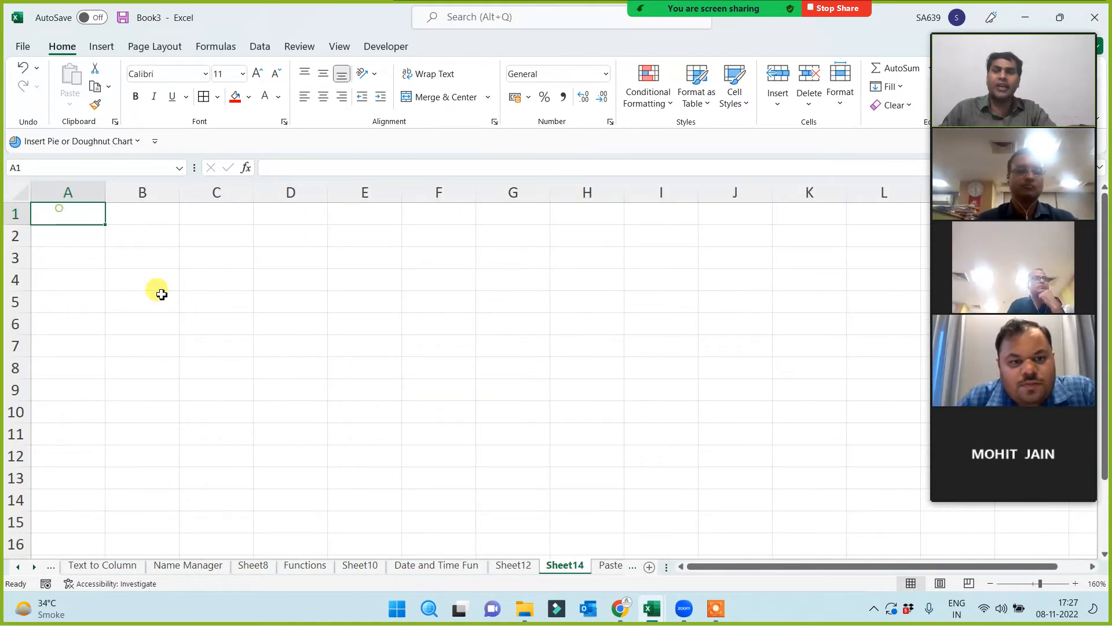
{"action": "type", "text": "Name"}
{"action": "key", "text": "Return"}
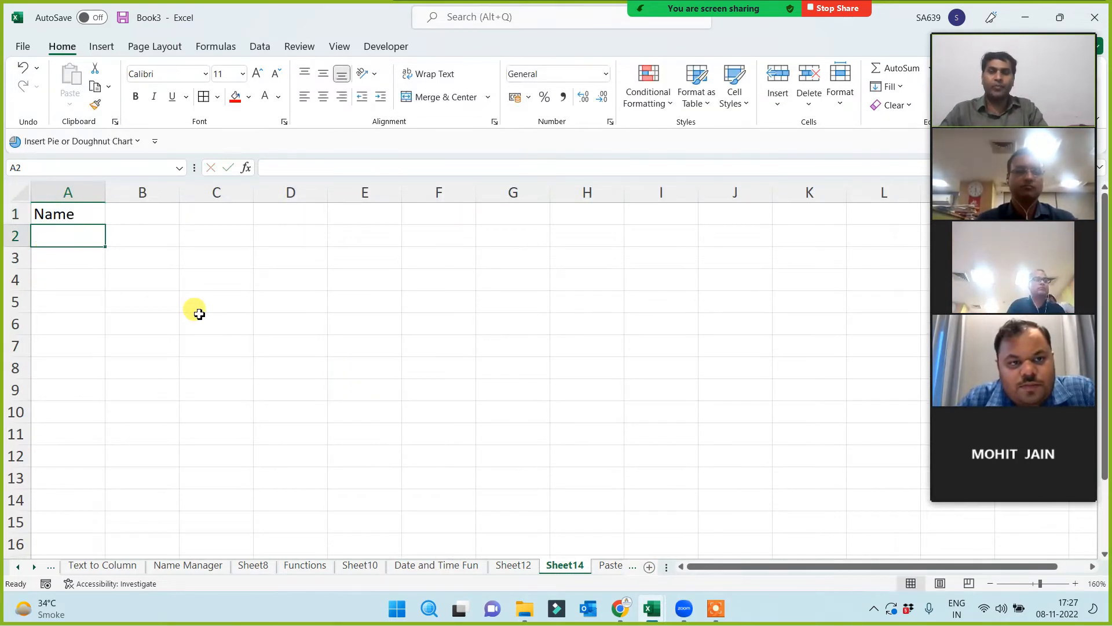
{"action": "type", "text": "Brajesh"}
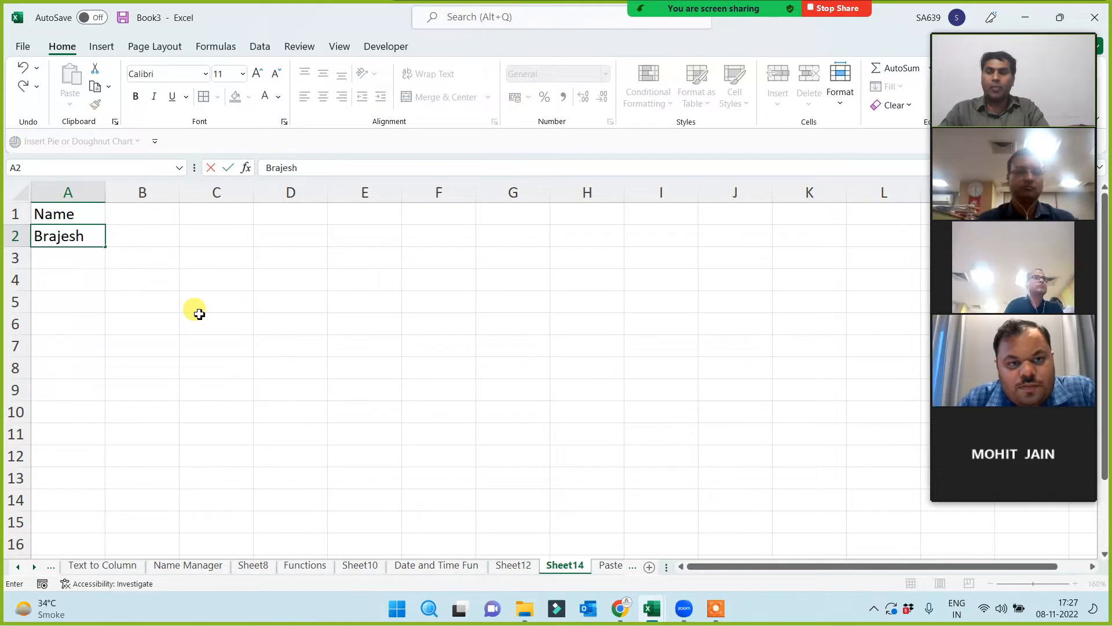
{"action": "left_click", "coordinate": [199, 313]}
{"action": "left_click", "coordinate": [70, 234]}
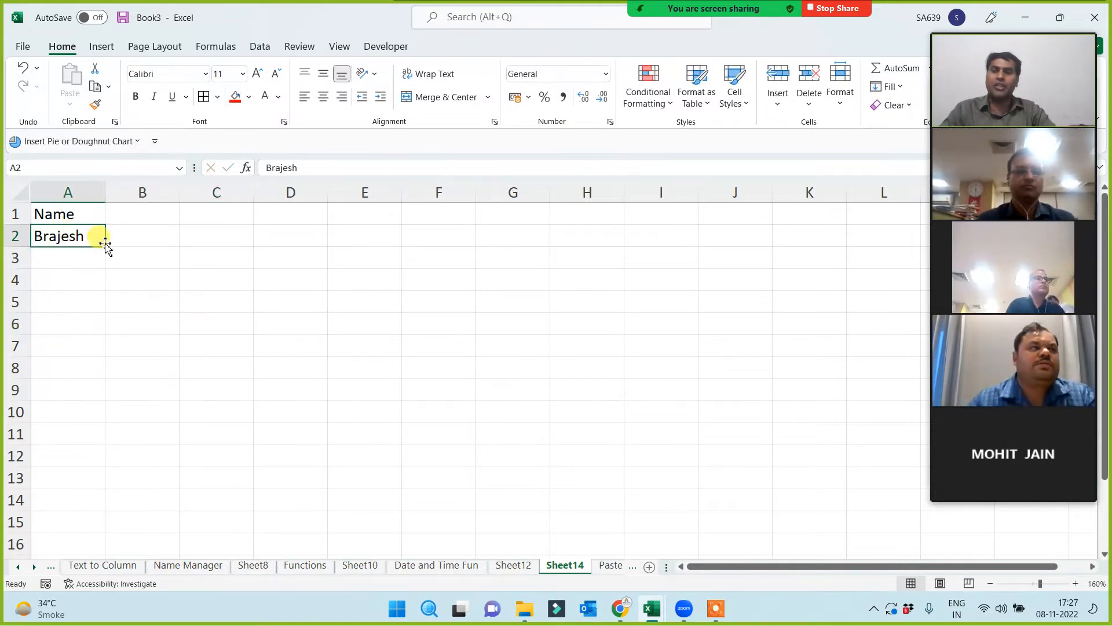
{"action": "left_click_drag", "start_coordinate": [107, 248], "coordinate": [104, 528]}
{"action": "scroll", "coordinate": [92, 301], "scroll_direction": "up", "scroll_amount": 7}
{"action": "left_click", "coordinate": [82, 278]}
{"action": "key", "text": "ctrl+Up"}
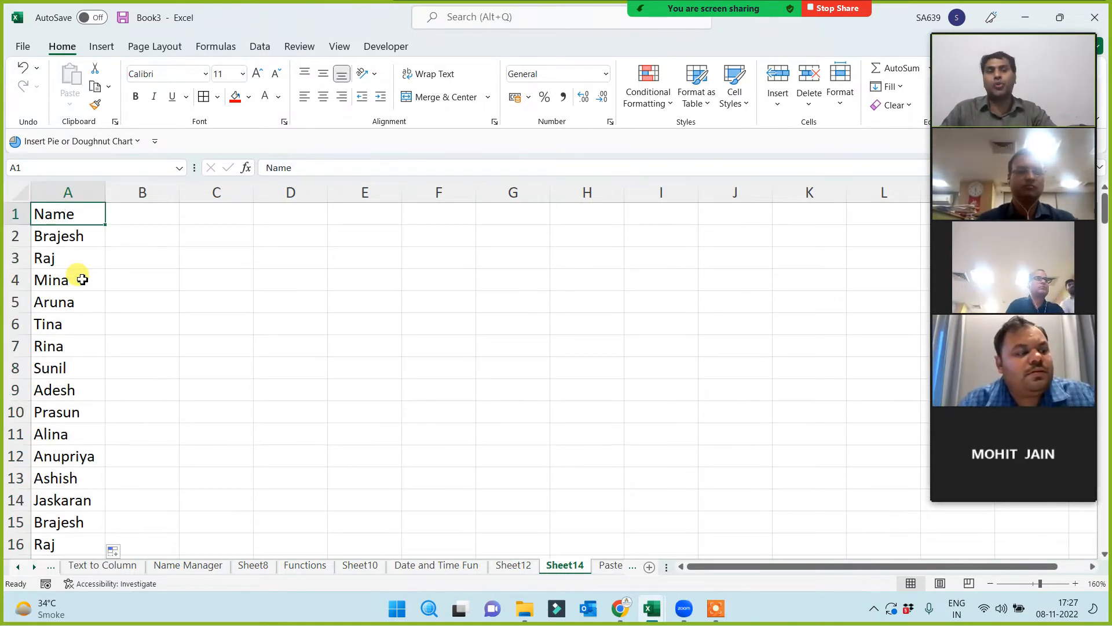
- Colour the Name header red with white text and add an autofitted Date of Policy header in B1
{"action": "left_click", "coordinate": [235, 97]}
{"action": "left_click", "coordinate": [265, 95]}
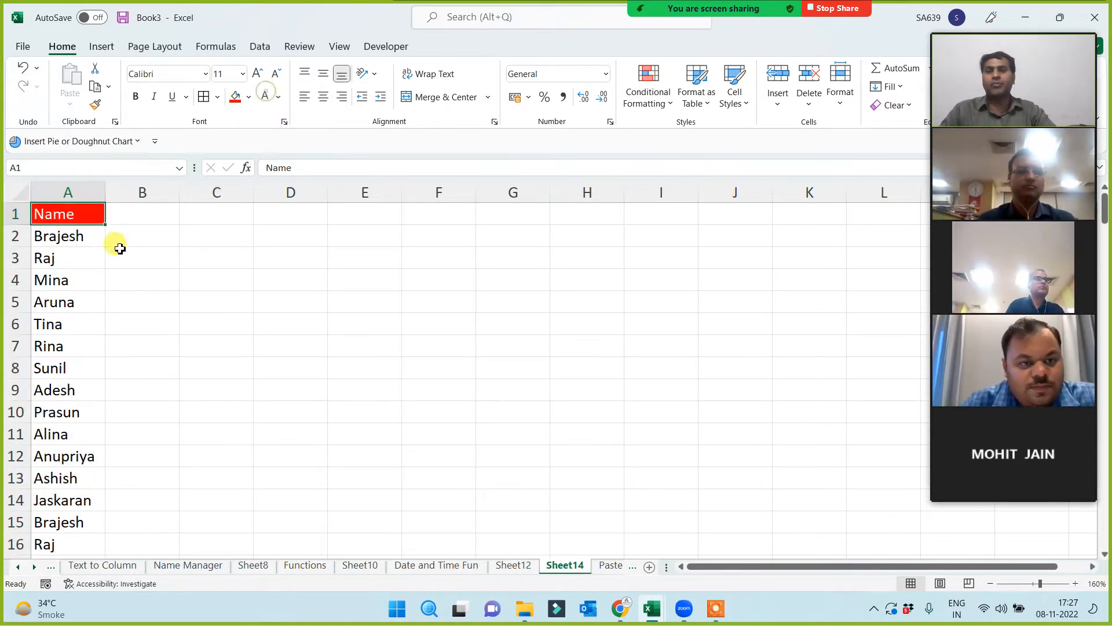
{"action": "left_click", "coordinate": [143, 216]}
{"action": "type", "text": "D"}
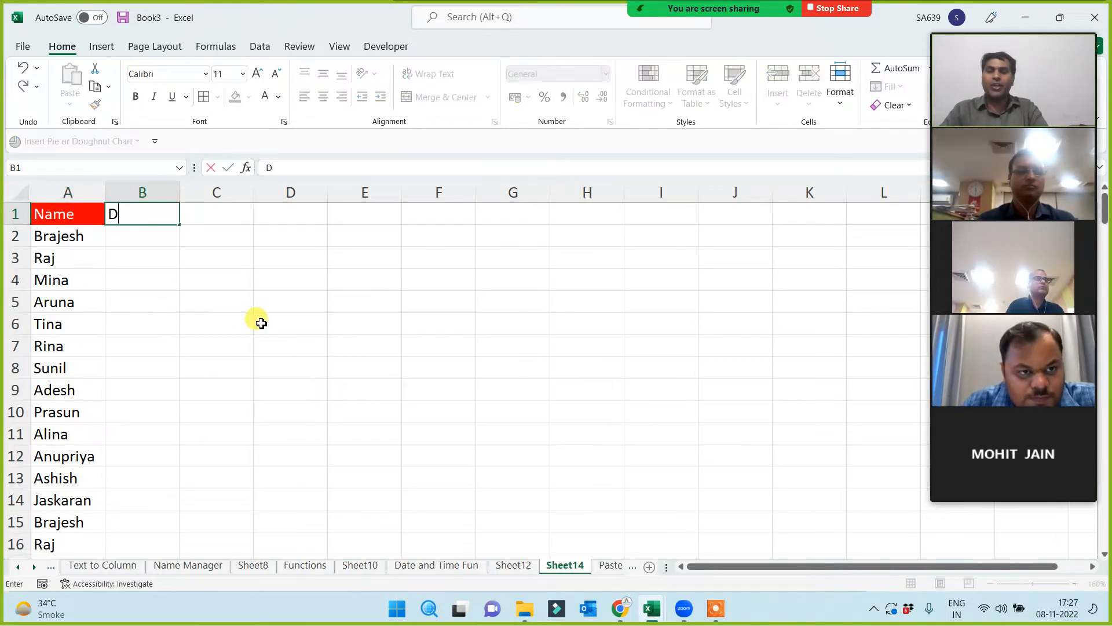
{"action": "type", "text": "ate of P"}
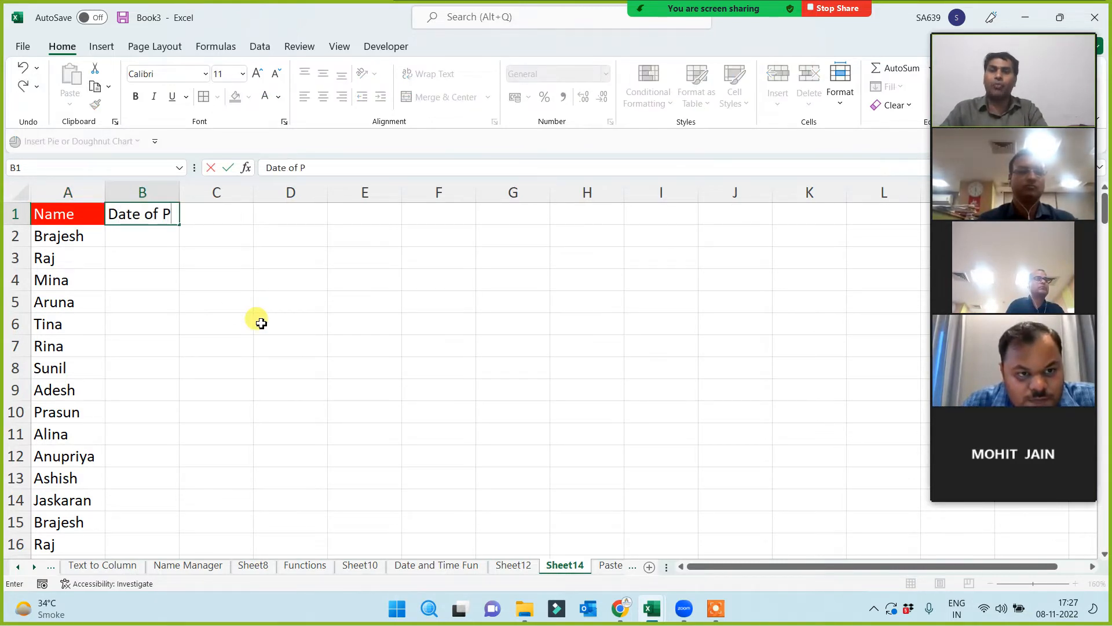
{"action": "type", "text": "olicy"}
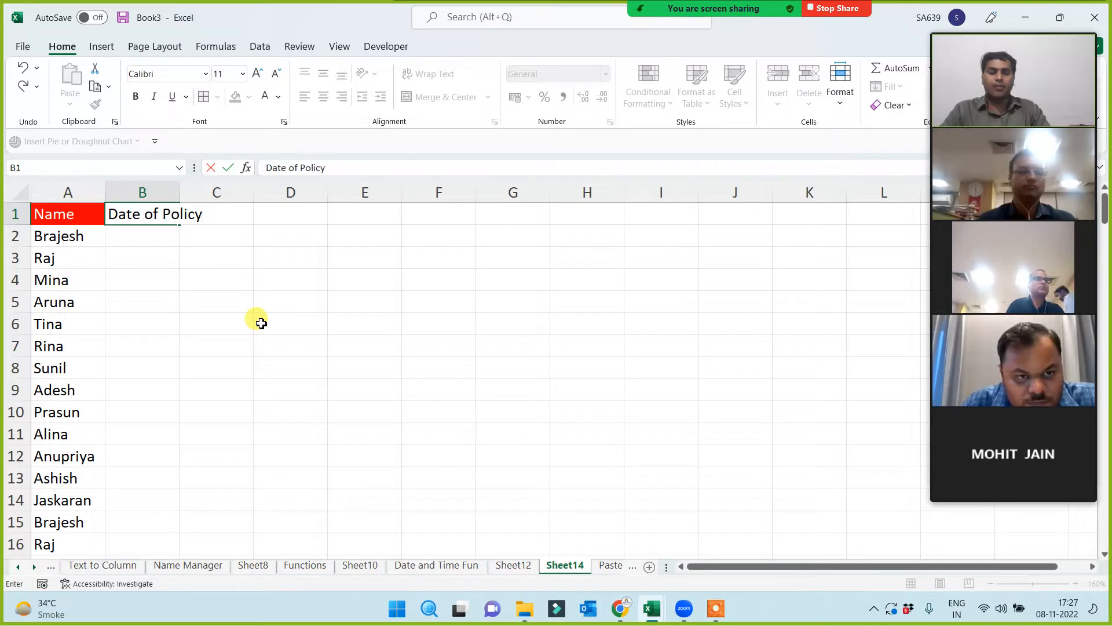
{"action": "key", "text": "Return"}
{"action": "double_click", "coordinate": [179, 191]}
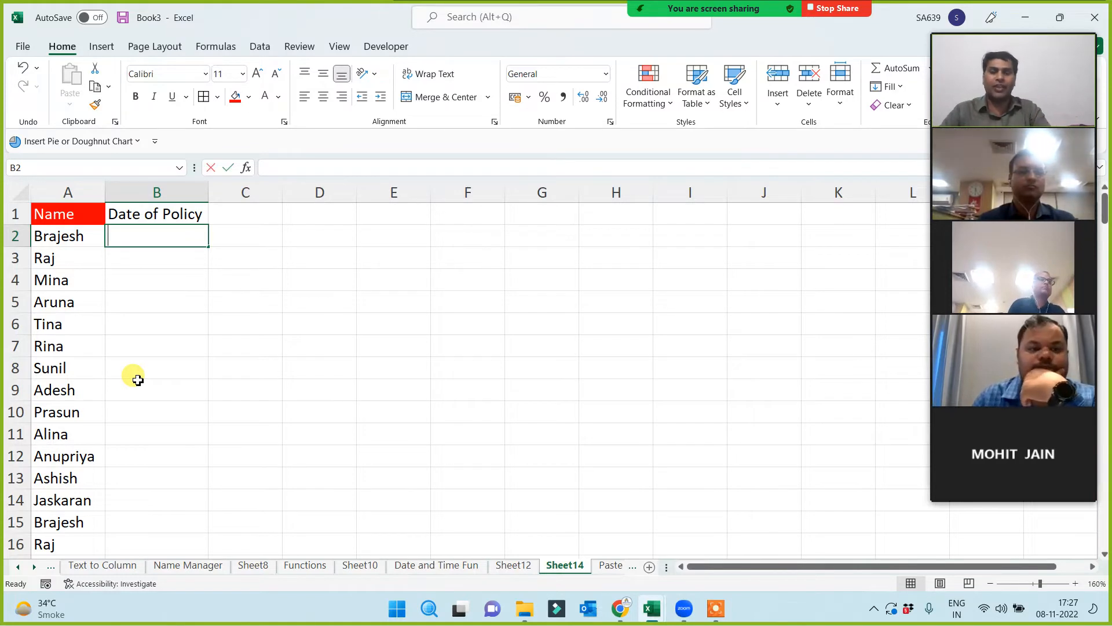
- Enter =RANDBETWEEN("1 jan 2015",TODAY()) in B2 and fill it down the Date of Policy column
{"action": "type", "text": "=rand"}
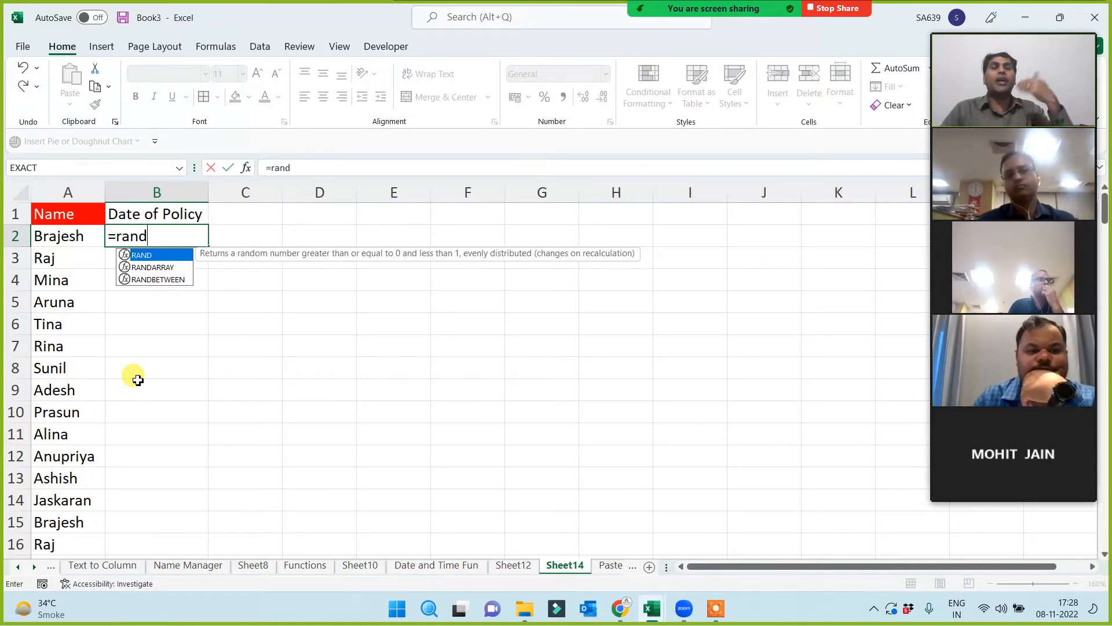
{"action": "key", "text": "Down"}
{"action": "key", "text": "Down"}
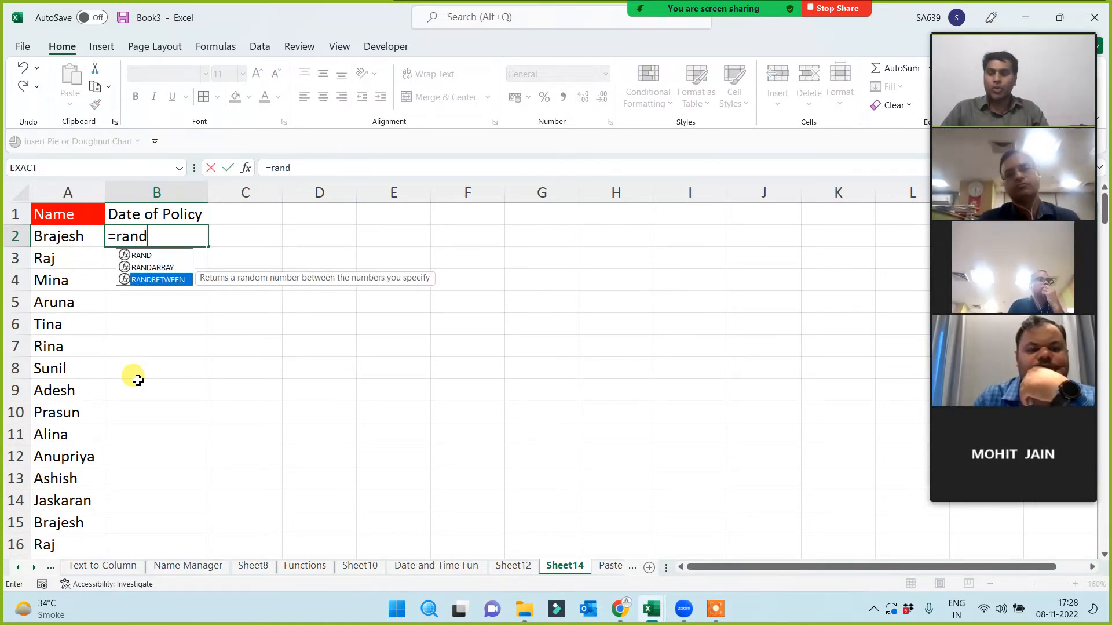
{"action": "key", "text": "Tab"}
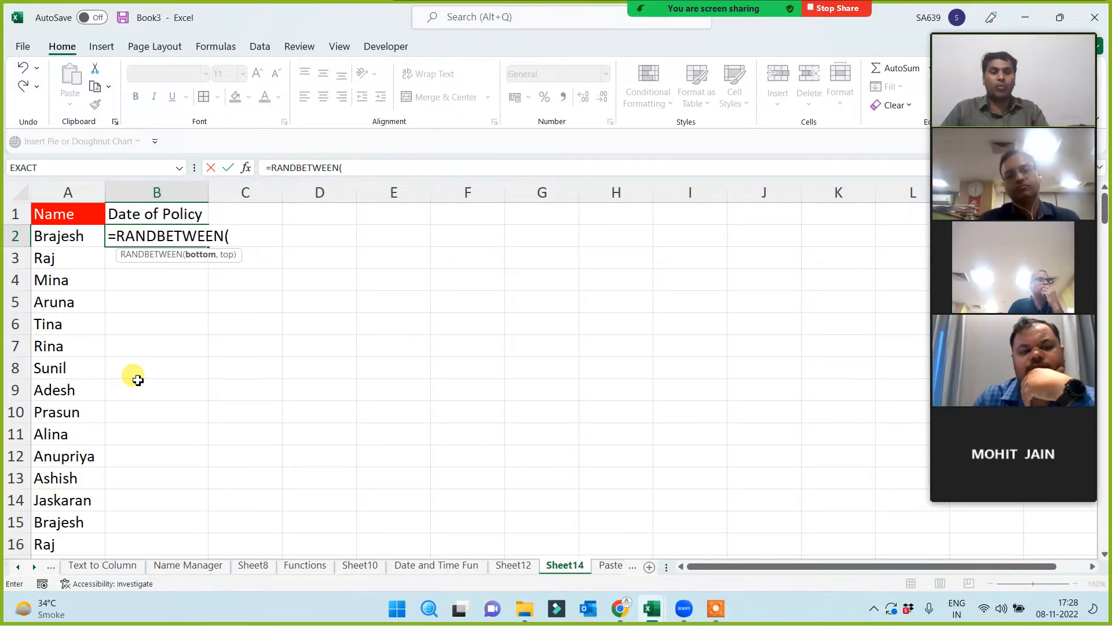
{"action": "type", "text": "\"1"}
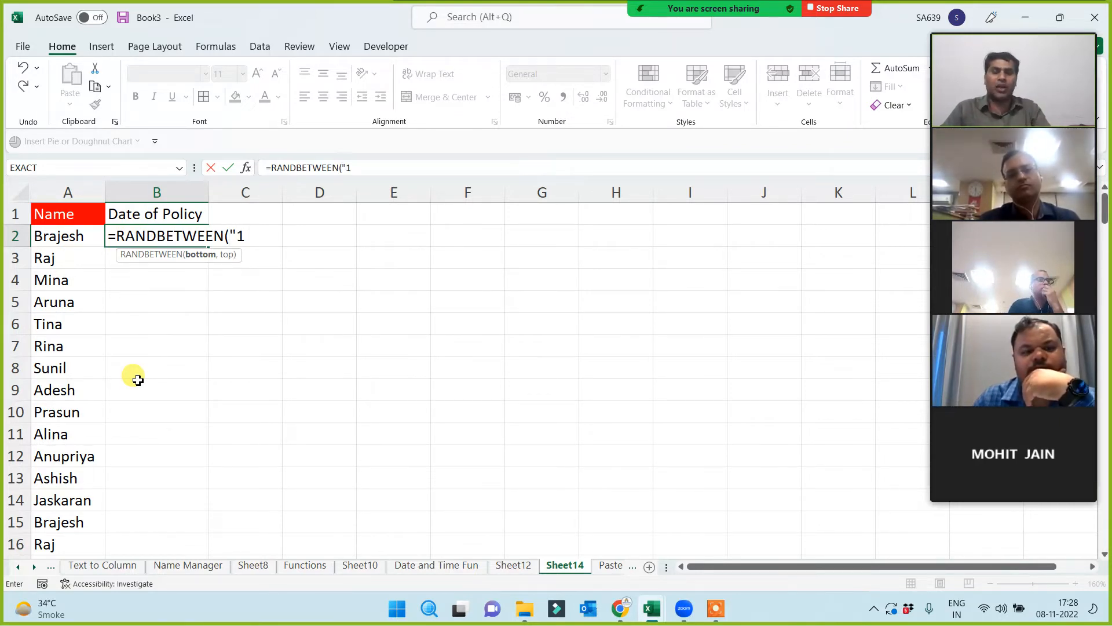
{"action": "type", "text": " jan 2015\""}
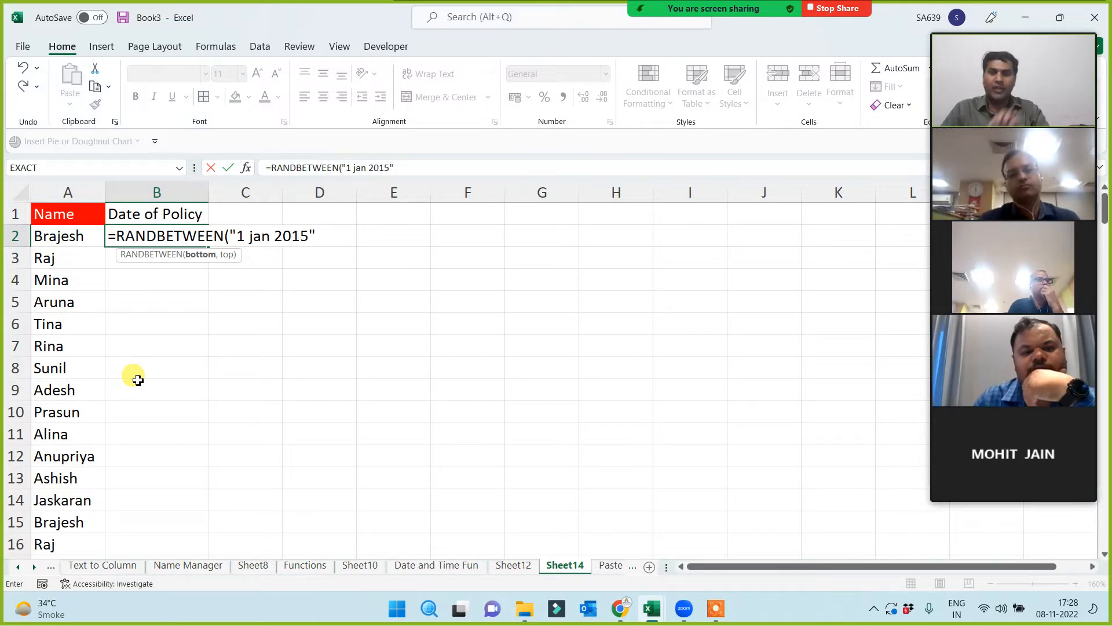
{"action": "type", "text": ","}
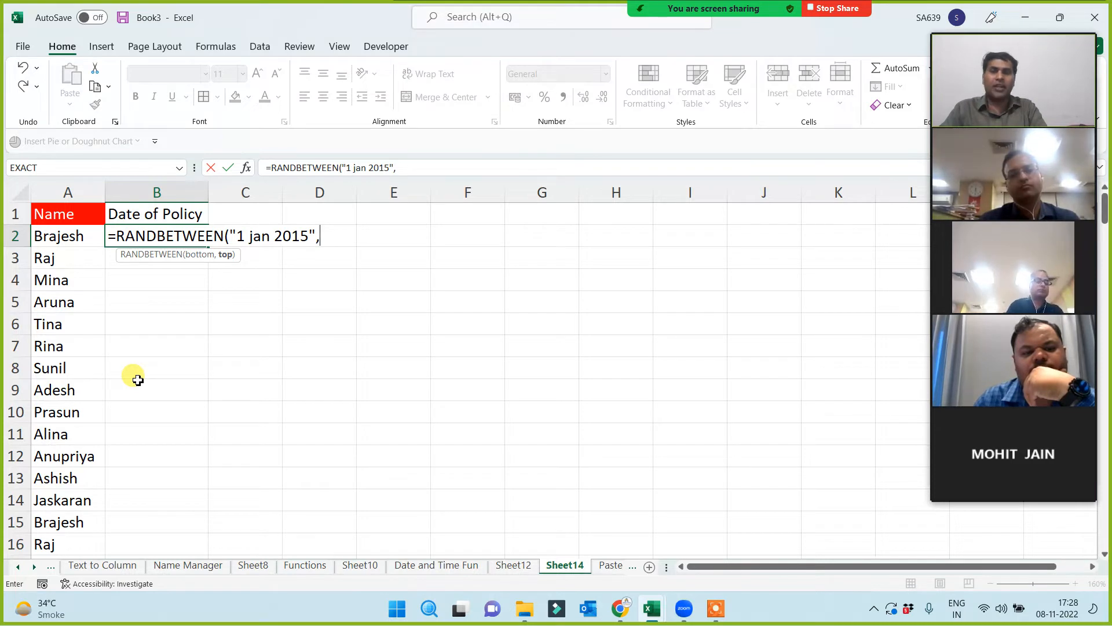
{"action": "type", "text": "today"}
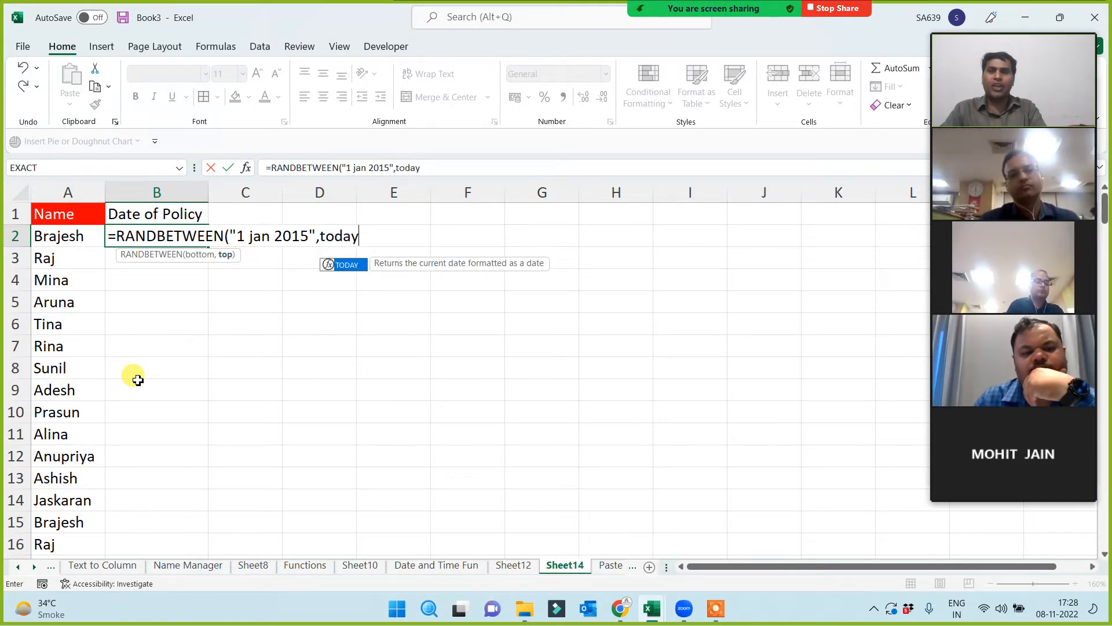
{"action": "type", "text": "()"}
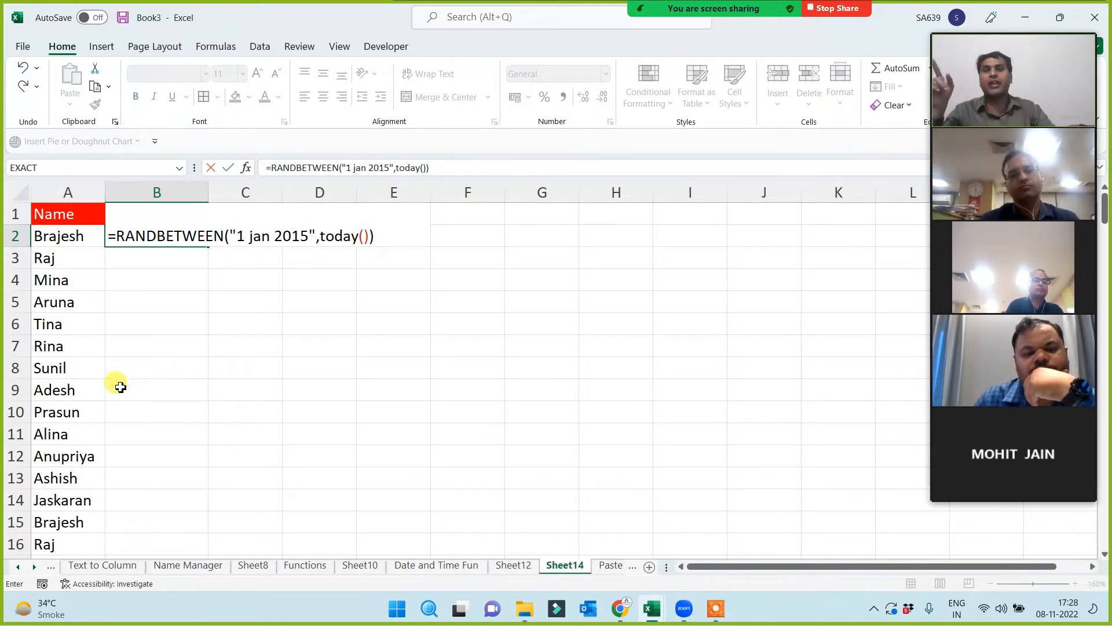
{"action": "left_click_drag", "start_coordinate": [230, 229], "coordinate": [316, 237]}
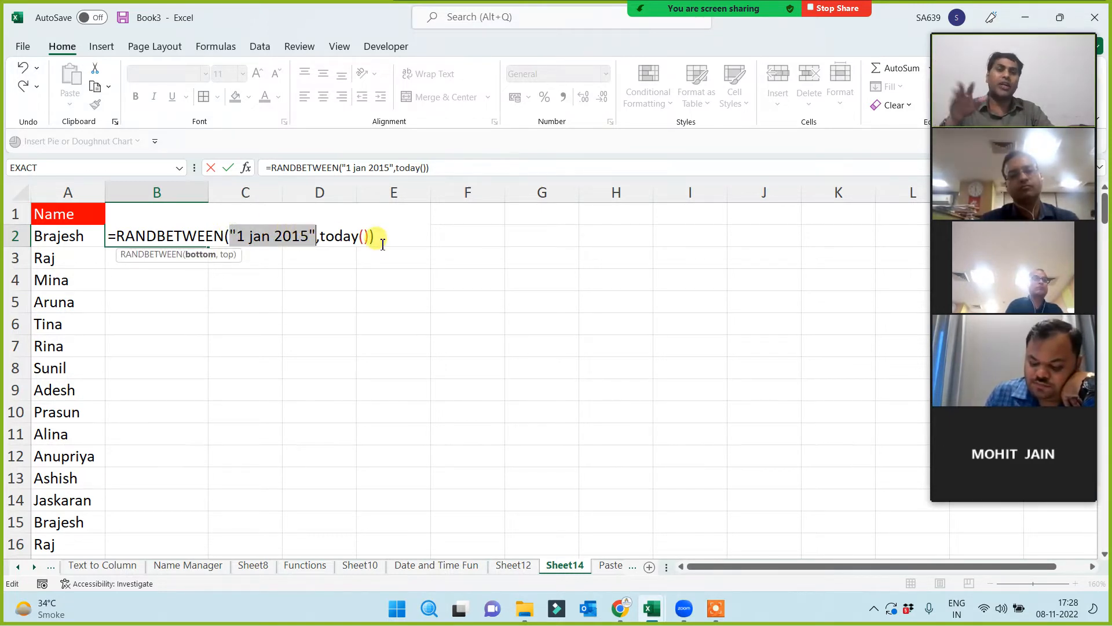
{"action": "key", "text": "Return"}
{"action": "left_click", "coordinate": [183, 236]}
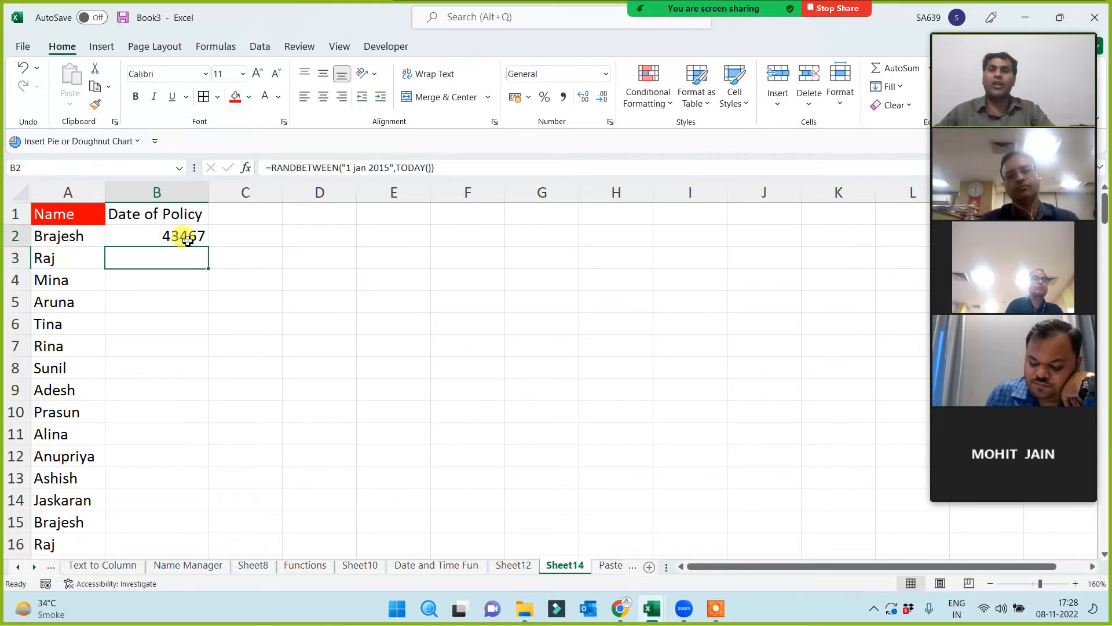
{"action": "double_click", "coordinate": [209, 249]}
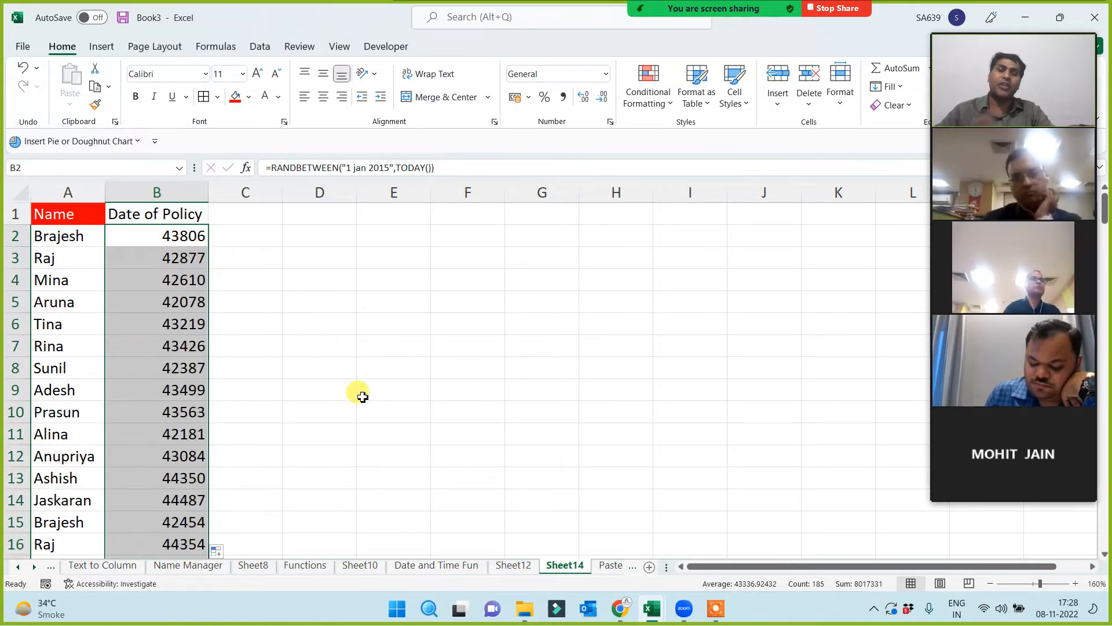
- Format the policy dates as Long Date, widen column B, and confirm they refresh on new entries
{"action": "left_click", "coordinate": [605, 74]}
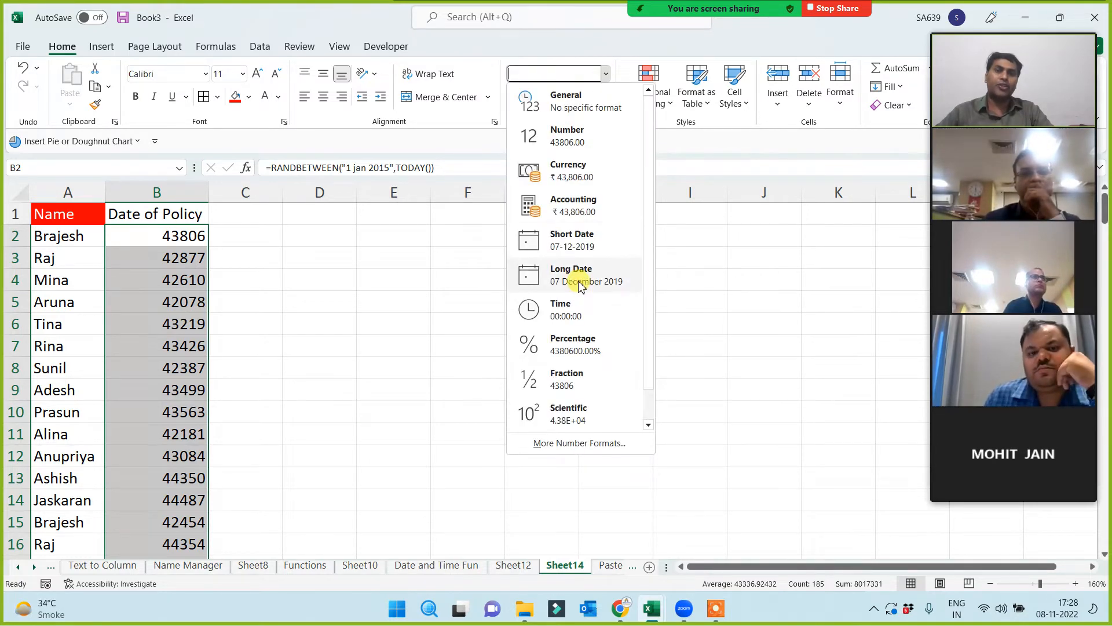
{"action": "left_click", "coordinate": [579, 281]}
{"action": "left_click_drag", "start_coordinate": [247, 192], "coordinate": [262, 255]}
{"action": "left_click", "coordinate": [394, 344]}
{"action": "left_click", "coordinate": [145, 242]}
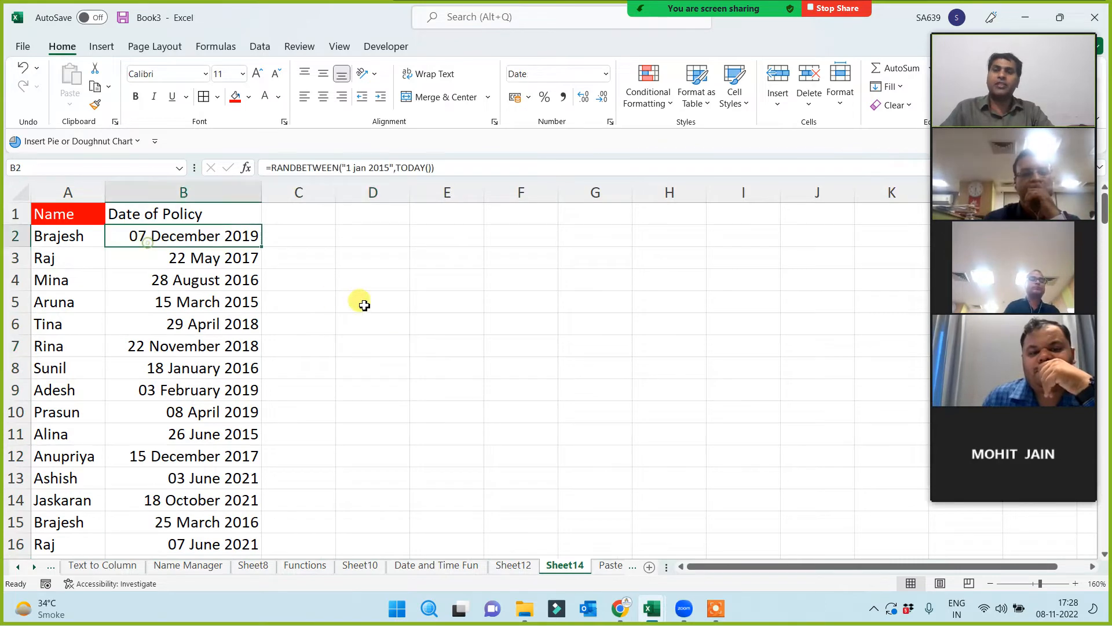
{"action": "left_click", "coordinate": [359, 301]}
{"action": "type", "text": "sdf"}
{"action": "left_click", "coordinate": [412, 387]}
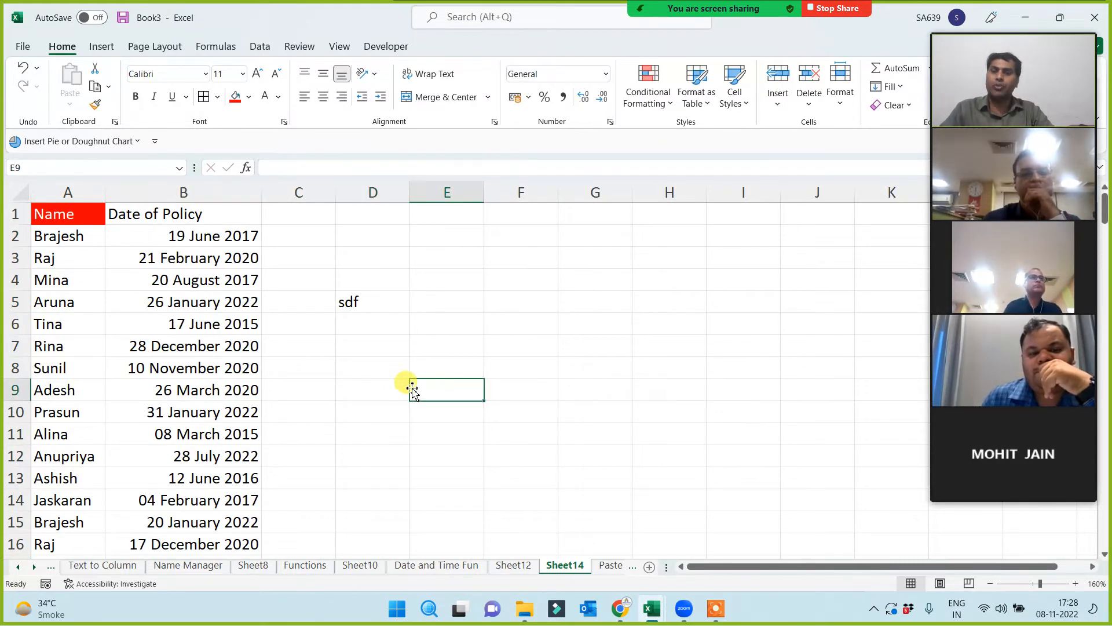
- Finish the test entry in E9, then delete all the test entries in that area
{"action": "type", "text": "sdf"}
{"action": "left_click", "coordinate": [492, 318]}
{"action": "left_click_drag", "start_coordinate": [400, 269], "coordinate": [498, 429]}
{"action": "key", "text": "Delete"}
- Copy B2's RANDBETWEEN formula text from the formula bar and paste it into F7 as text
{"action": "left_click", "coordinate": [185, 240]}
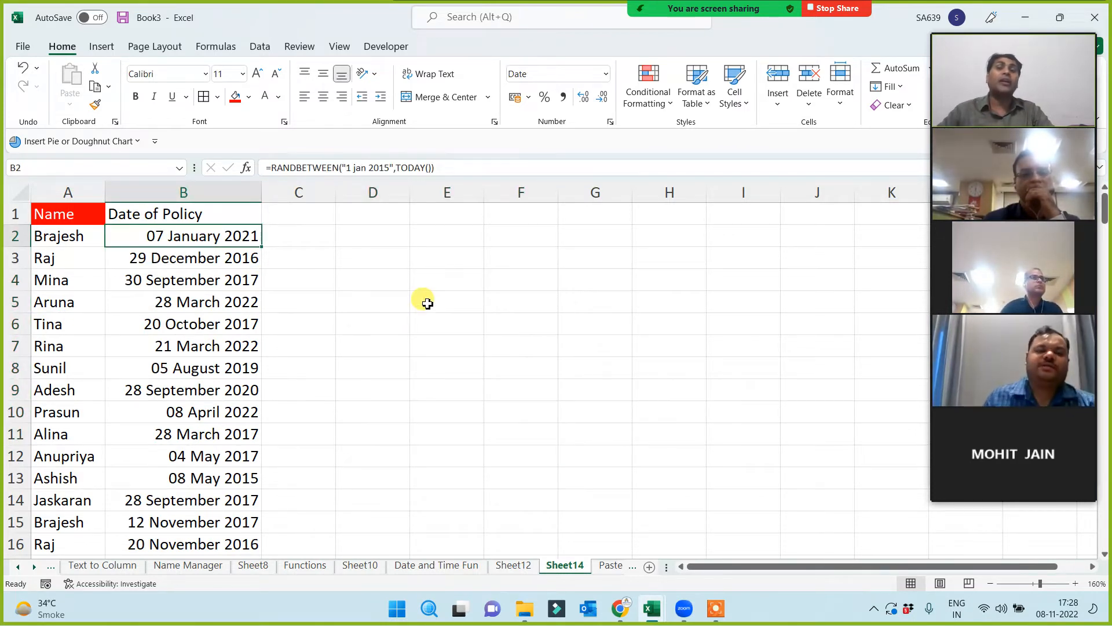
{"action": "left_click_drag", "start_coordinate": [442, 168], "coordinate": [224, 148]}
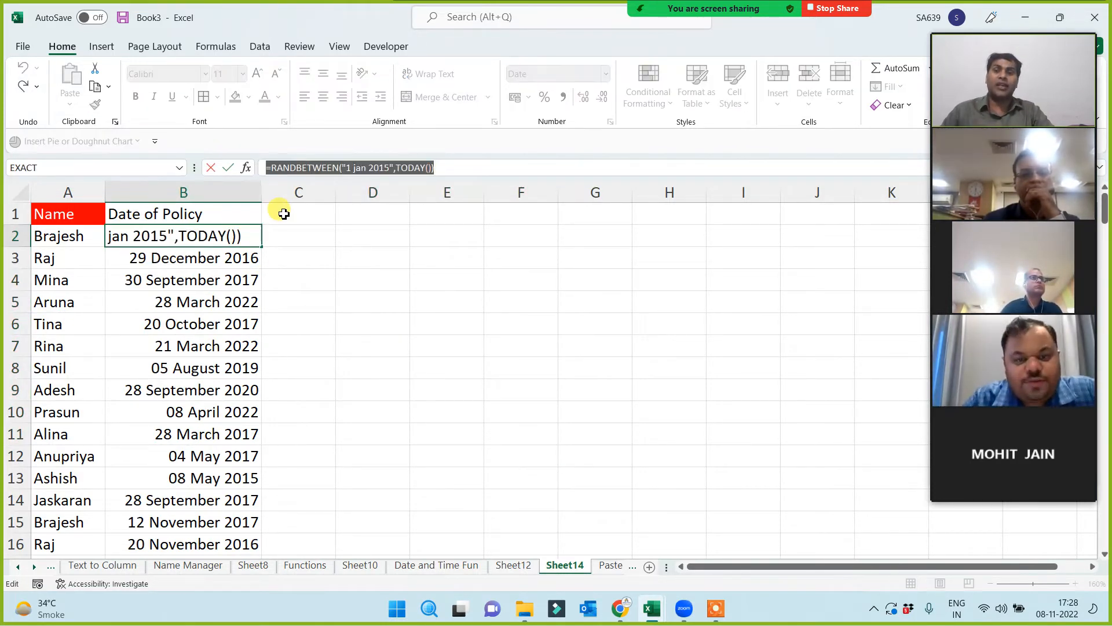
{"action": "key", "text": "ctrl+c"}
{"action": "key", "text": "Escape"}
{"action": "left_click", "coordinate": [527, 347]}
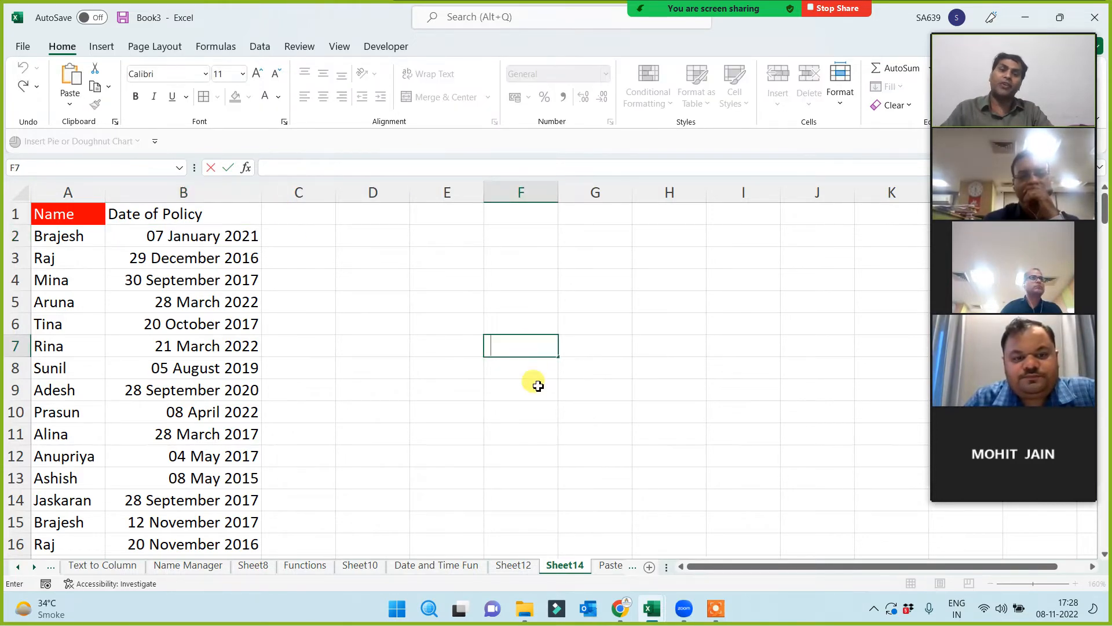
{"action": "key", "text": "ctrl+v"}
{"action": "left_click", "coordinate": [524, 434]}
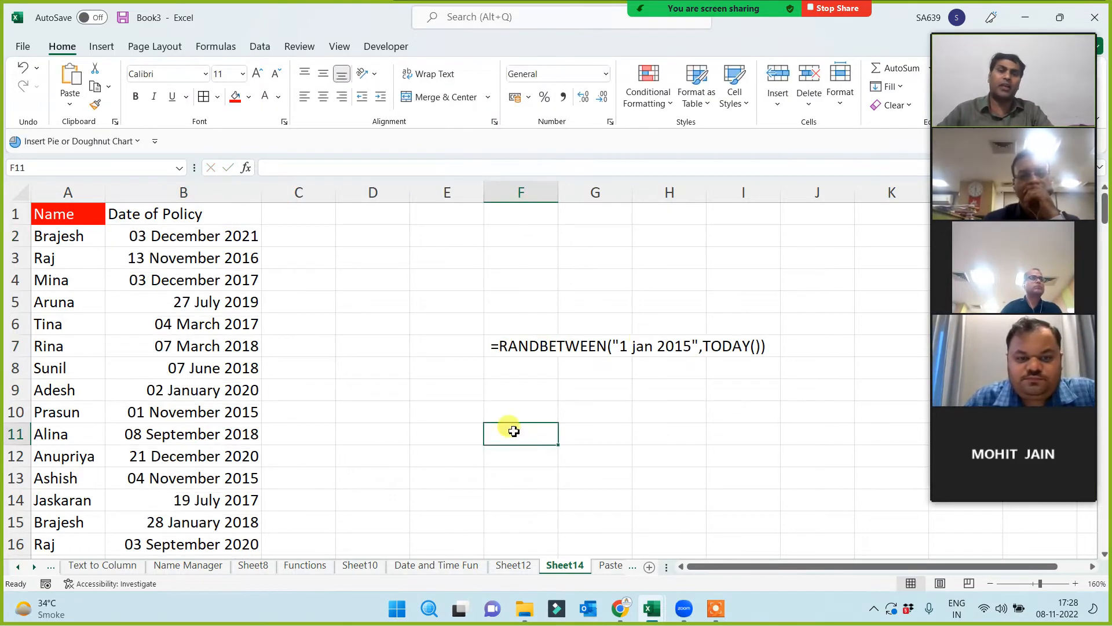
- Replace the policy dates in B2:B186 with fixed values using Paste Special Values
{"action": "left_click", "coordinate": [158, 238]}
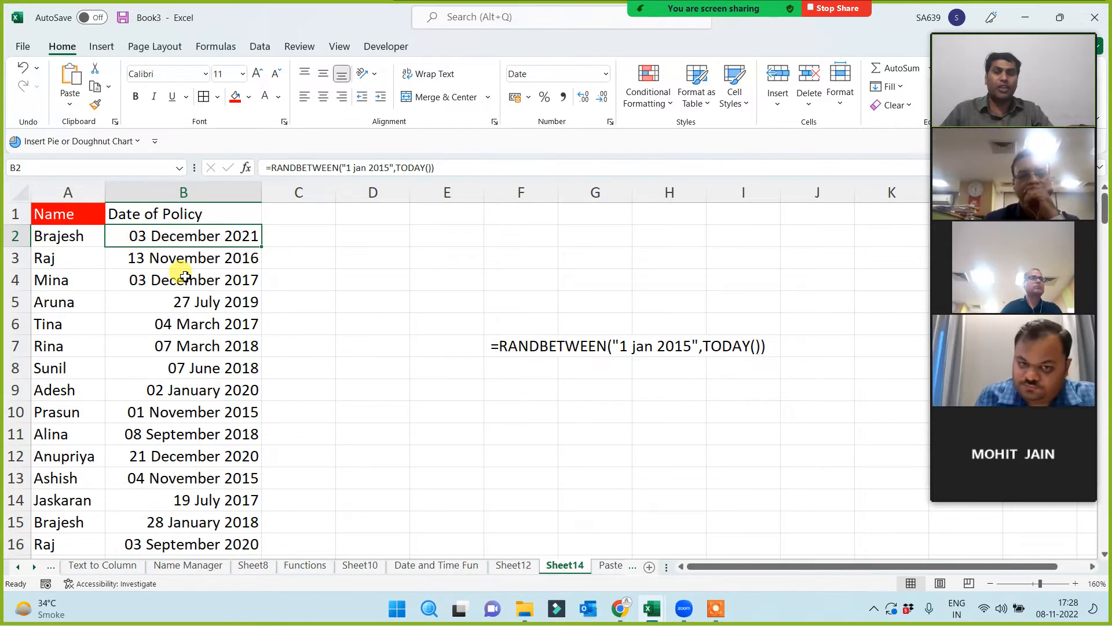
{"action": "key", "text": "ctrl+shift+Down"}
{"action": "key", "text": "ctrl+c"}
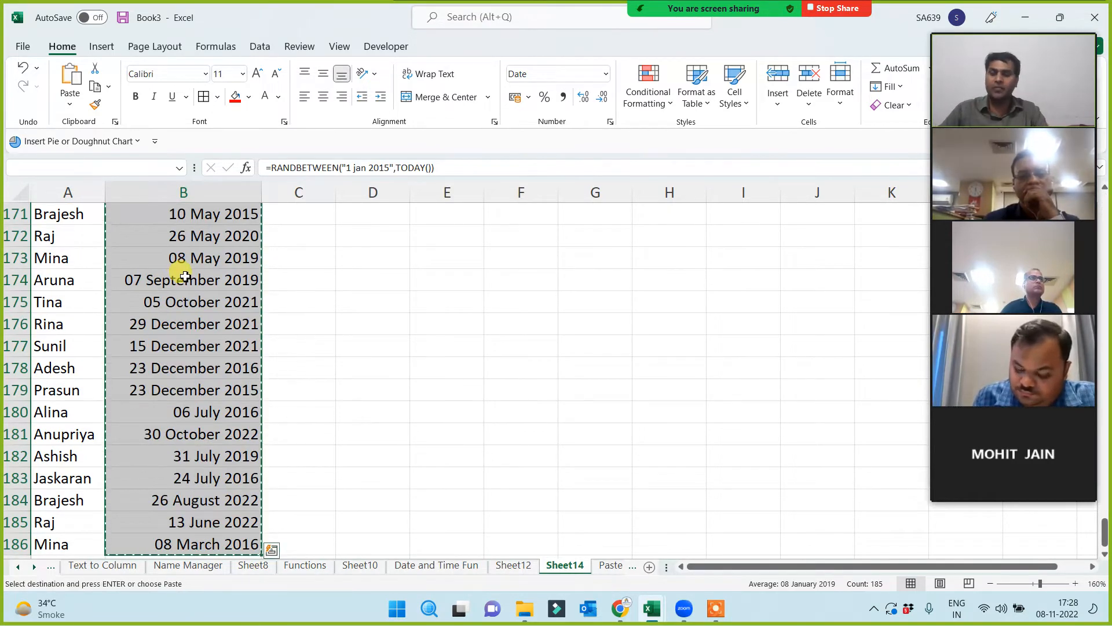
{"action": "scroll", "coordinate": [185, 277], "scroll_direction": "up", "scroll_amount": 20}
{"action": "key", "text": "ctrl+alt+v"}
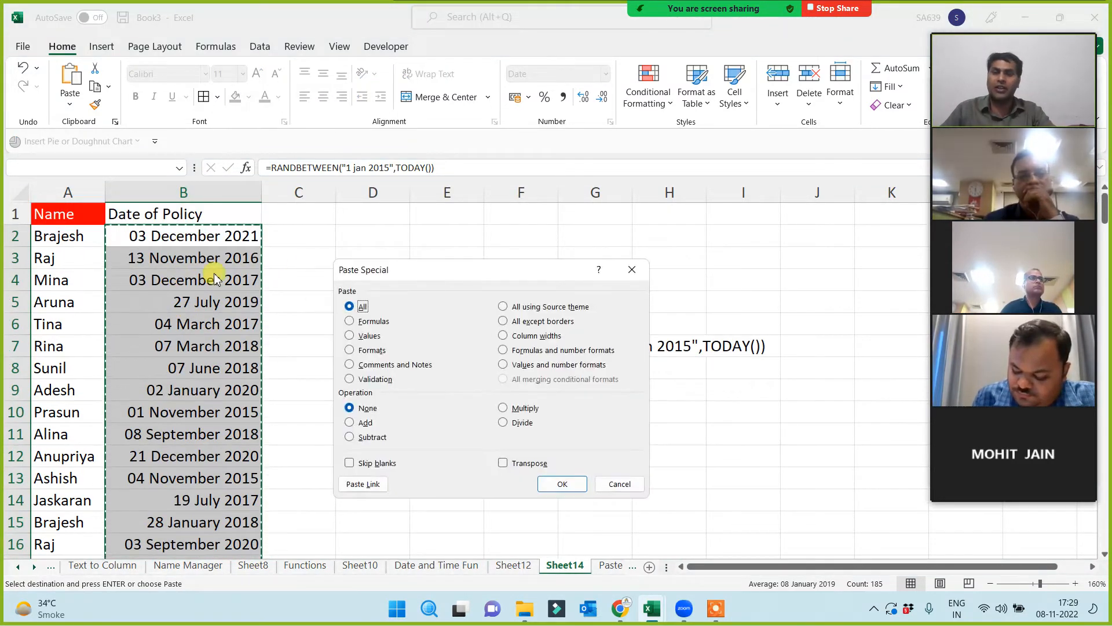
{"action": "left_click", "coordinate": [369, 336]}
{"action": "left_click", "coordinate": [562, 484]}
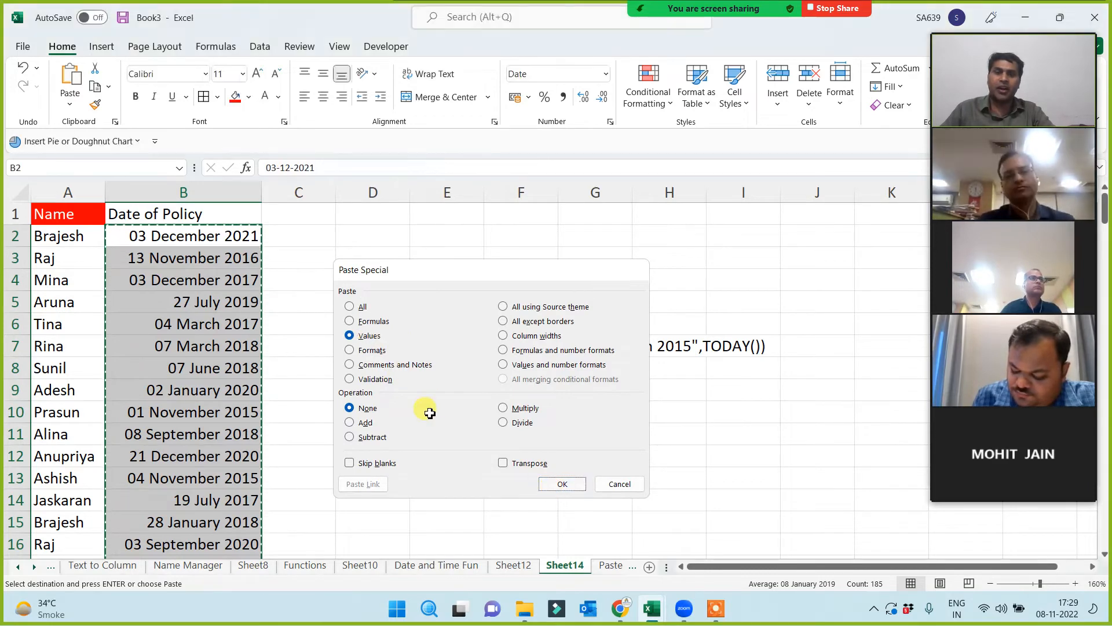
{"action": "key", "text": "Escape"}
{"action": "left_click", "coordinate": [209, 217]}
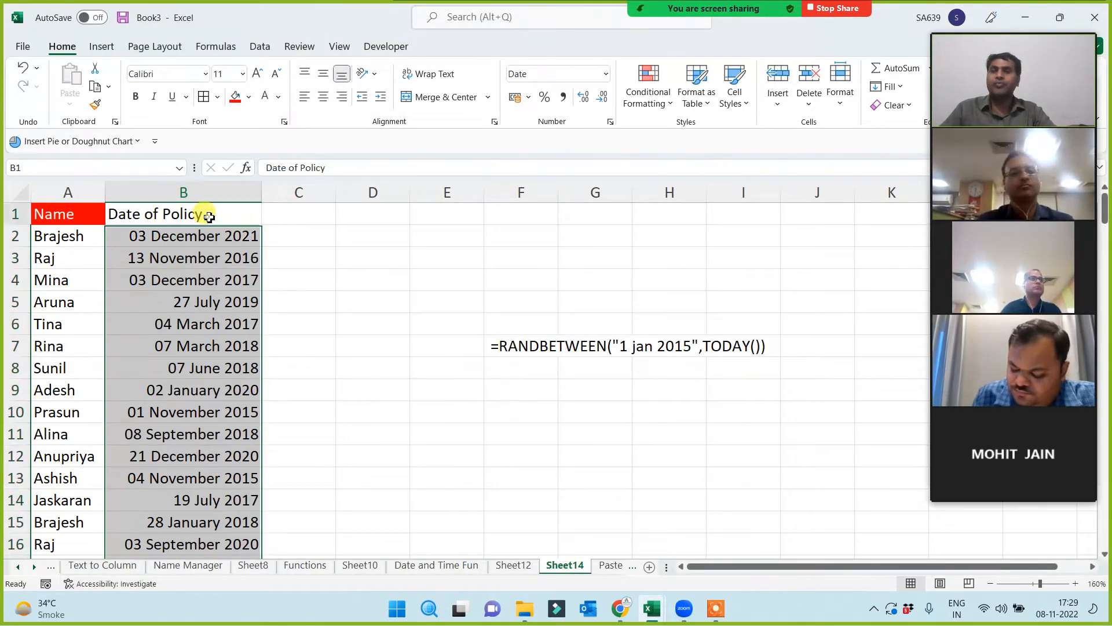
- Give the Date of Policy header a red fill and white text, and insert blank columns at E
{"action": "left_click", "coordinate": [235, 97]}
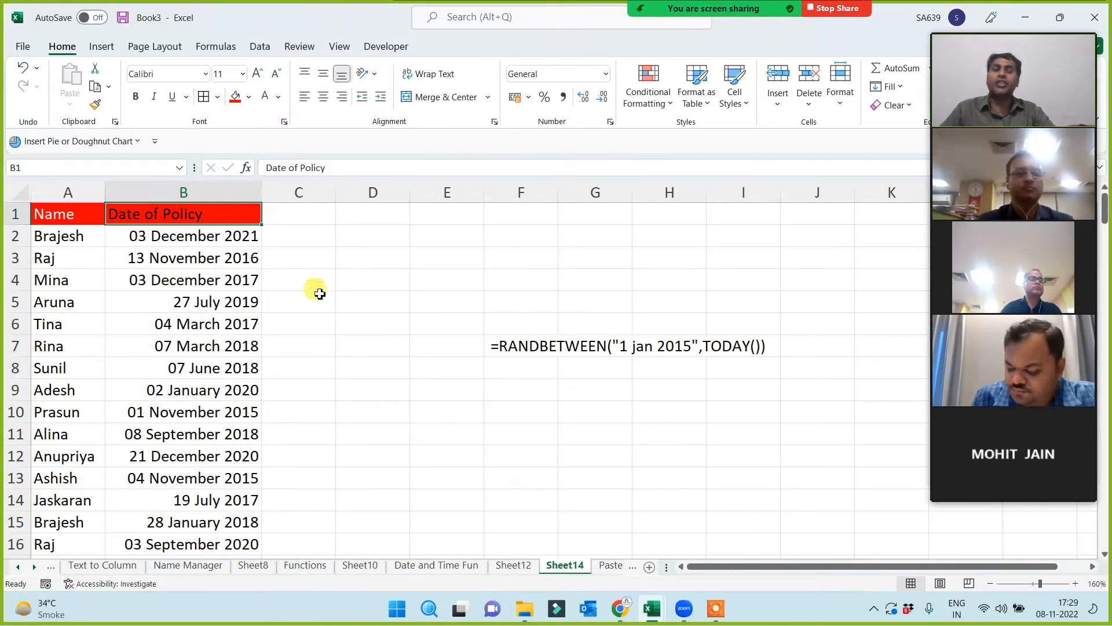
{"action": "left_click", "coordinate": [265, 97]}
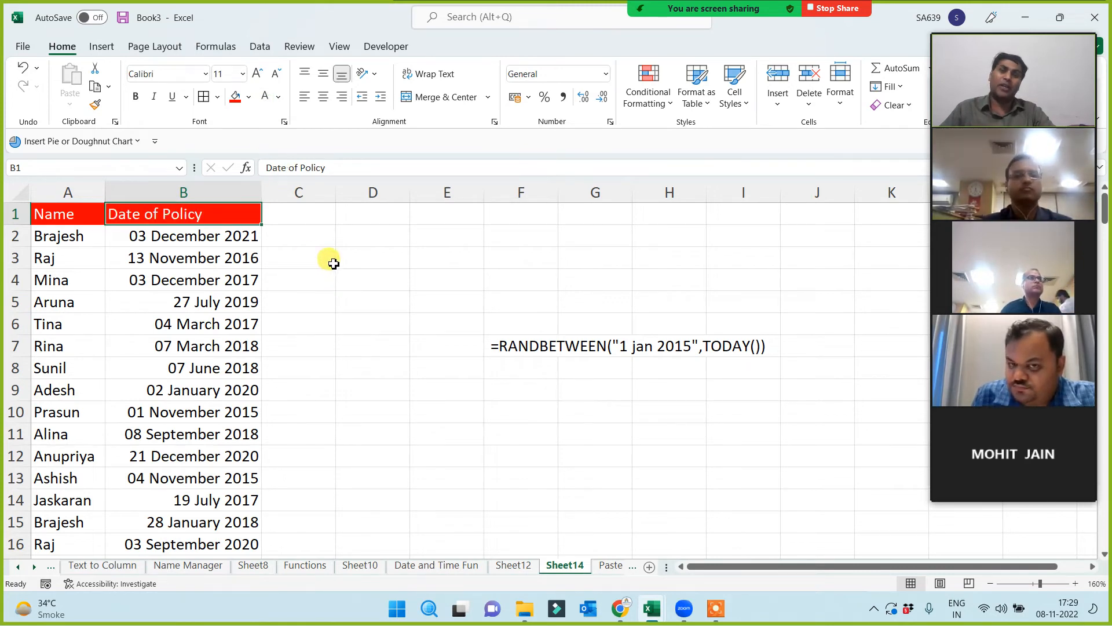
{"action": "left_click", "coordinate": [421, 195]}
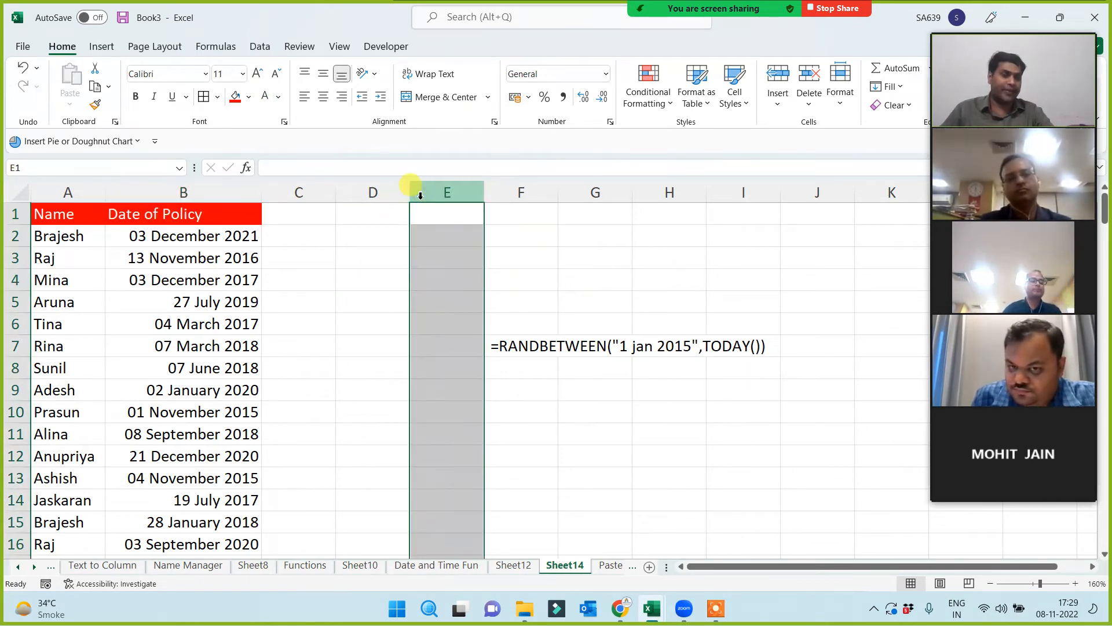
{"action": "key", "text": "ctrl+shift+plus"}
{"action": "key", "text": "ctrl+shift+plus"}
{"action": "left_click", "coordinate": [327, 253]}
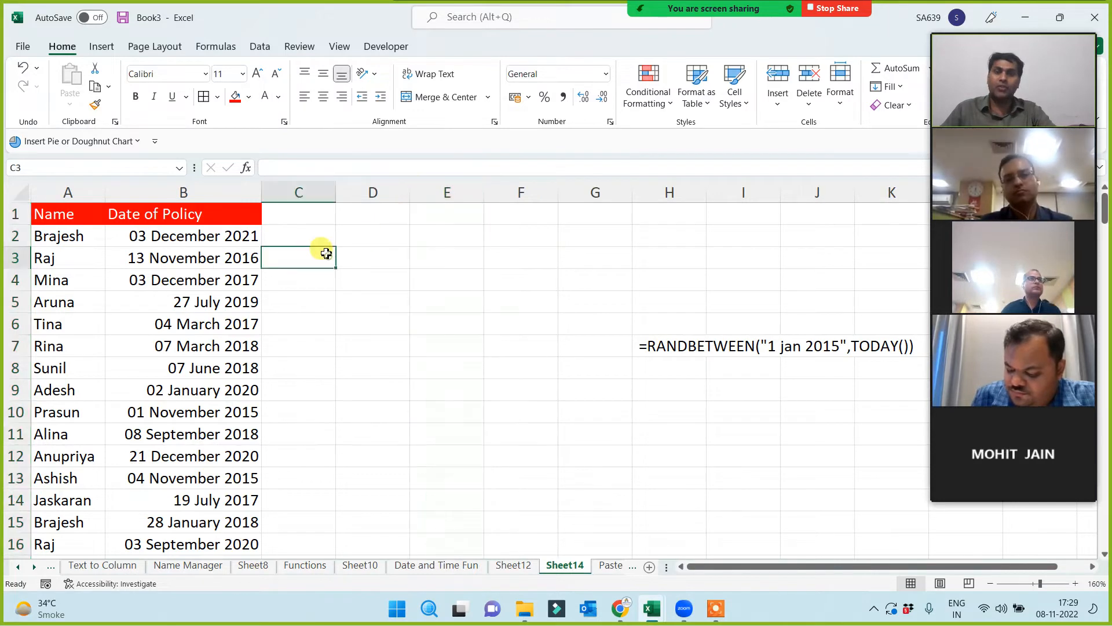
- Type the headings Year in C1 and Month in D1
{"action": "left_click", "coordinate": [309, 207]}
{"action": "type", "text": "Year"}
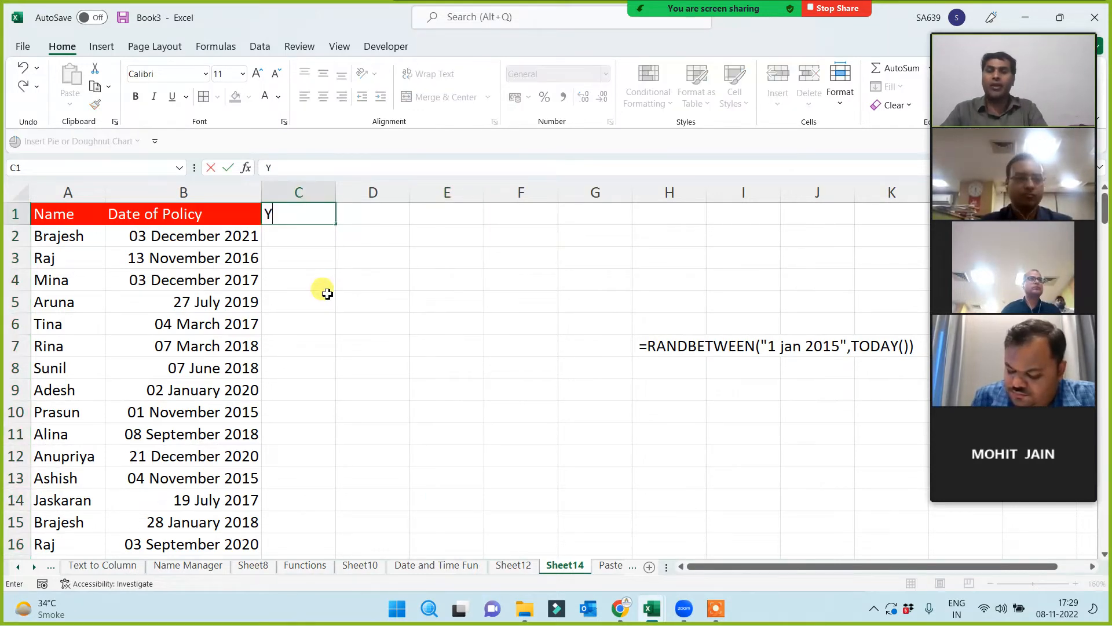
{"action": "key", "text": "BackSpace"}
{"action": "key", "text": "BackSpace"}
{"action": "key", "text": "BackSpace"}
{"action": "type", "text": "ear"}
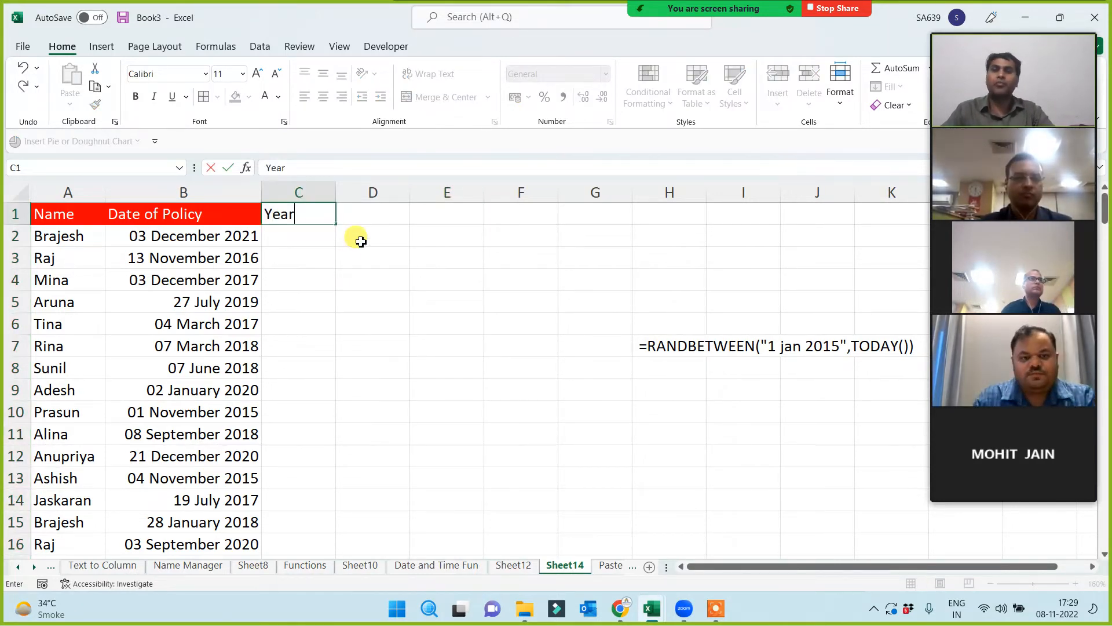
{"action": "left_click", "coordinate": [365, 219]}
{"action": "type", "text": "Mont"}
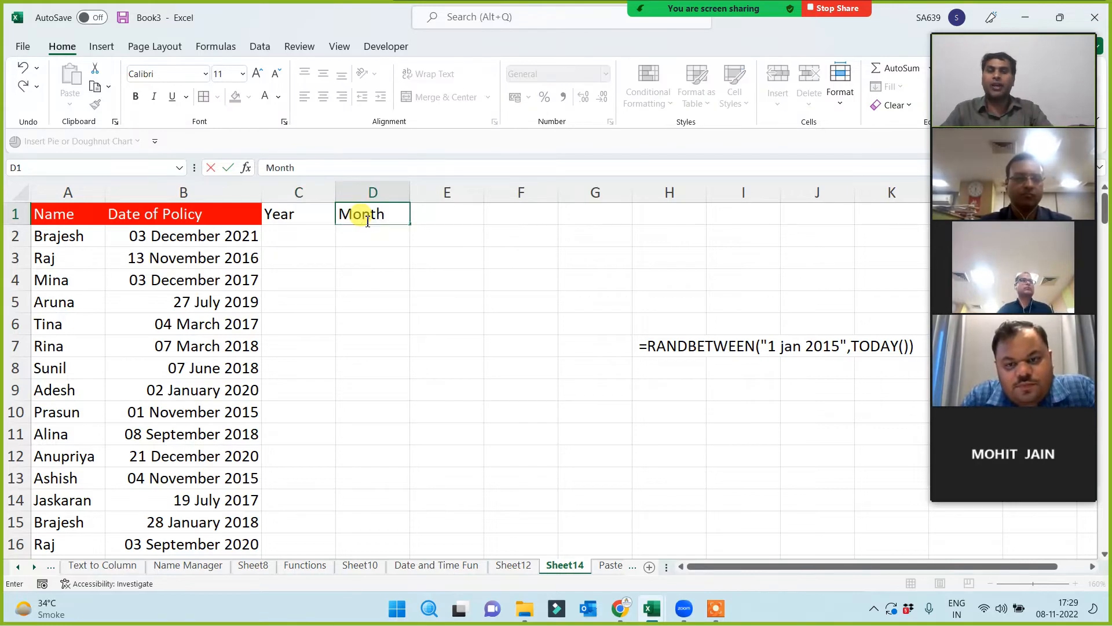
{"action": "type", "text": "h"}
{"action": "left_click", "coordinate": [448, 214]}
- Head E1 'Day' and enter =RANDBETWEEN(1,10) in C2
{"action": "type", "text": "Day"}
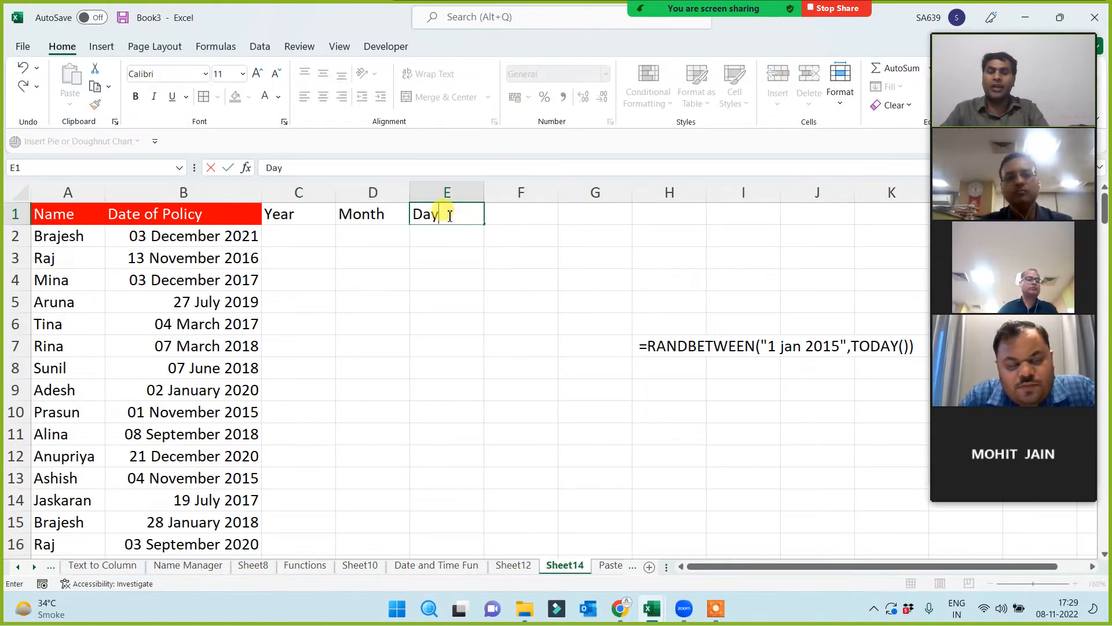
{"action": "left_click", "coordinate": [408, 342]}
{"action": "left_click", "coordinate": [303, 237]}
{"action": "type", "text": "=rand"}
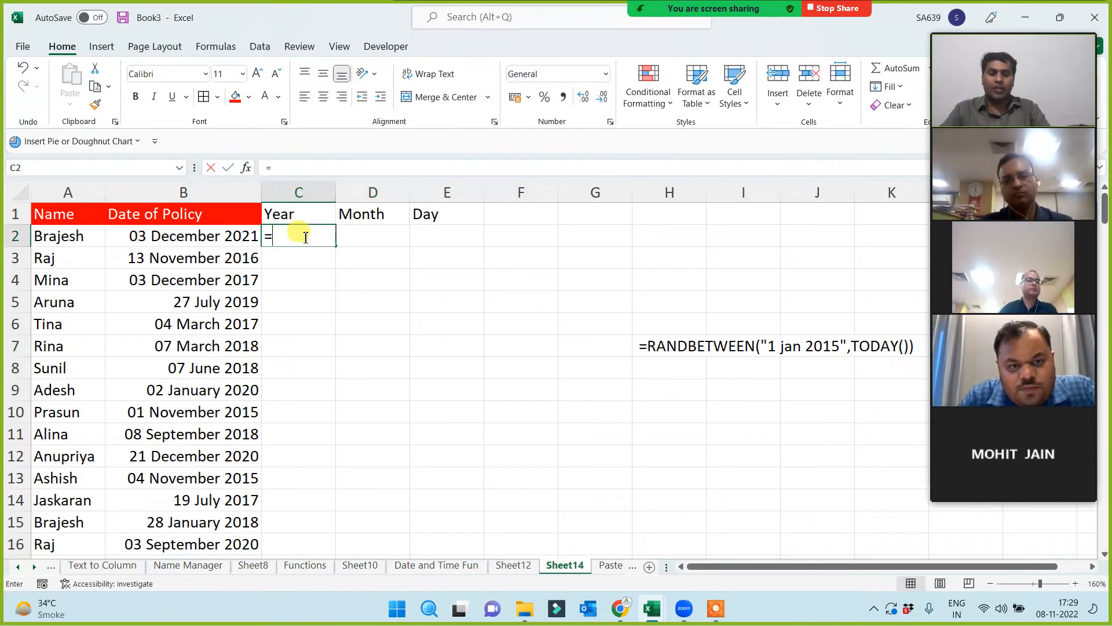
{"action": "key", "text": "Down"}
{"action": "key", "text": "Down"}
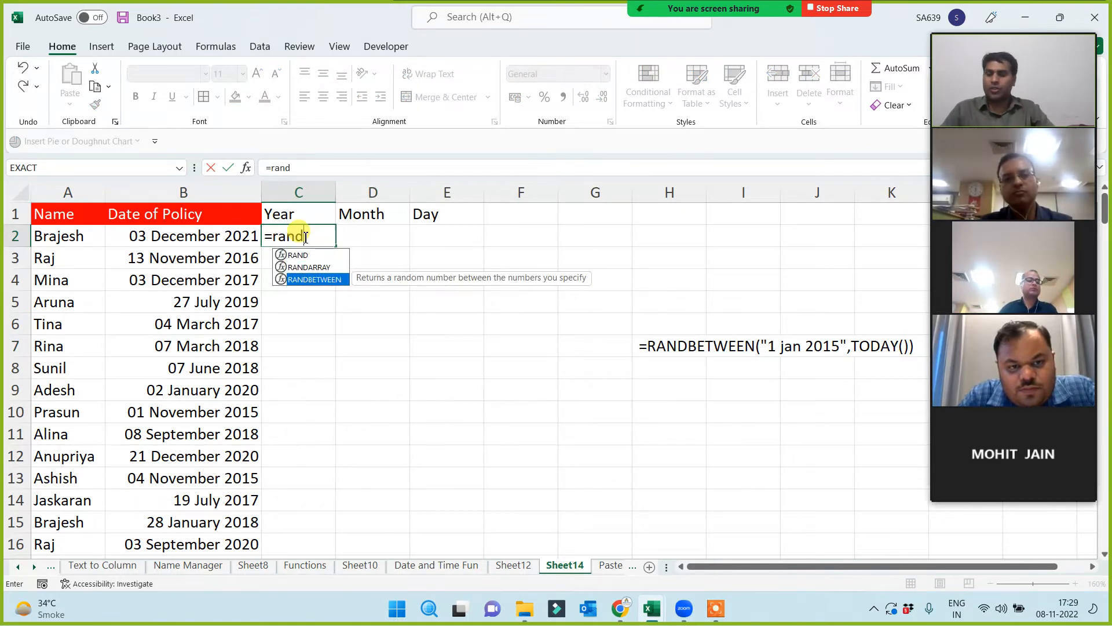
{"action": "key", "text": "Tab"}
{"action": "type", "text": "1,10"}
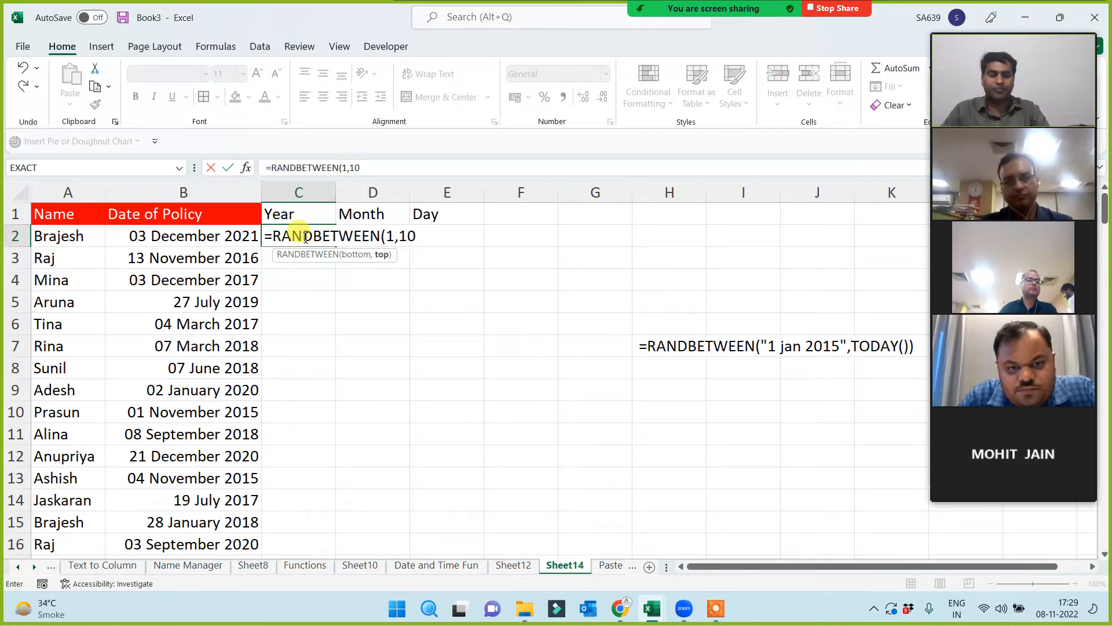
{"action": "key", "text": "Return"}
- Fill the random formula across C:E and down the table, then paste it back as values
{"action": "left_click", "coordinate": [320, 234]}
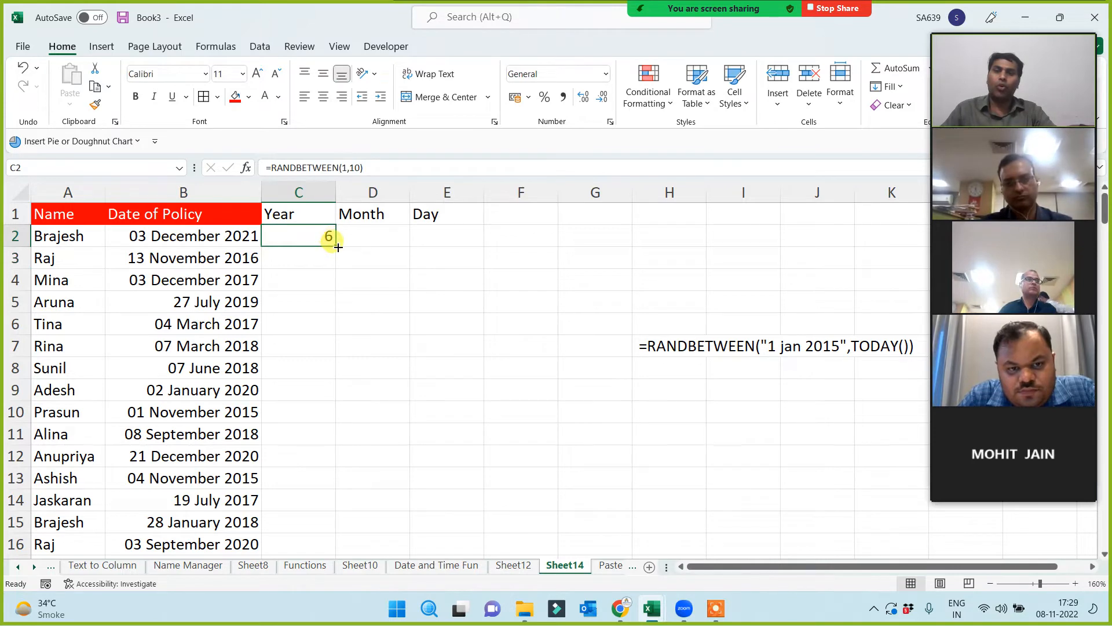
{"action": "left_click_drag", "start_coordinate": [339, 246], "coordinate": [485, 250]}
{"action": "double_click", "coordinate": [485, 249]}
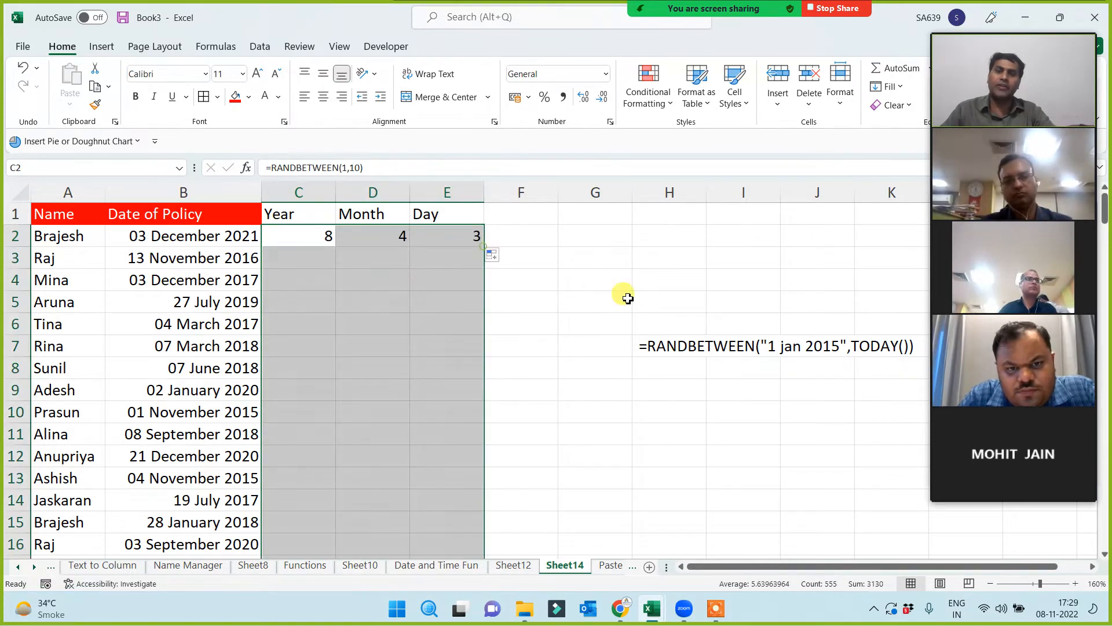
{"action": "key", "text": "ctrl+c"}
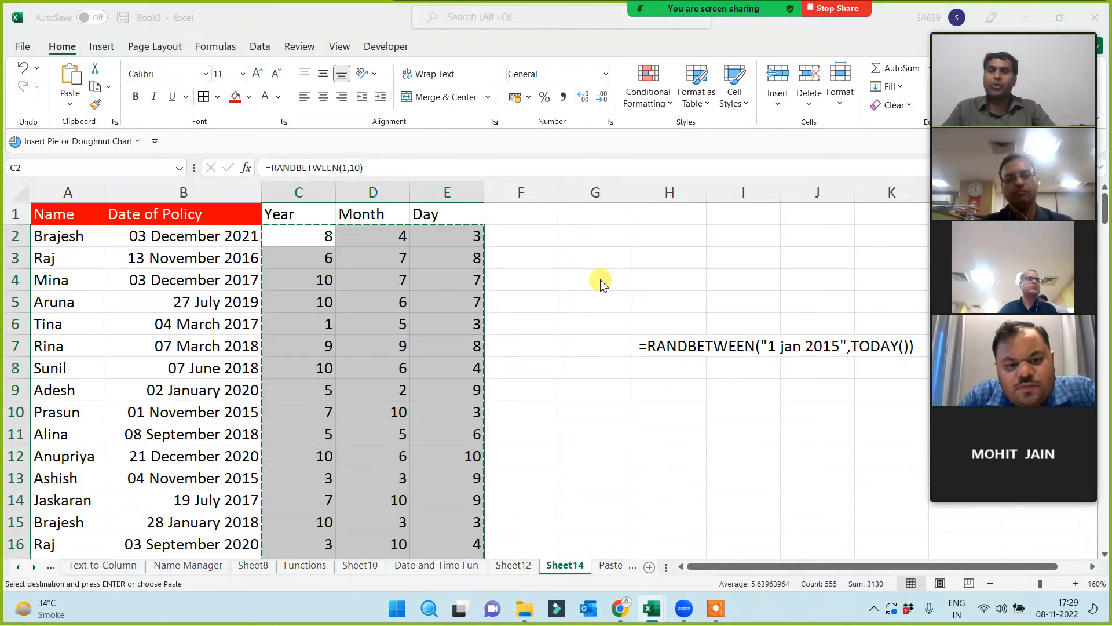
{"action": "key", "text": "ctrl+alt+v"}
{"action": "left_click", "coordinate": [365, 336]}
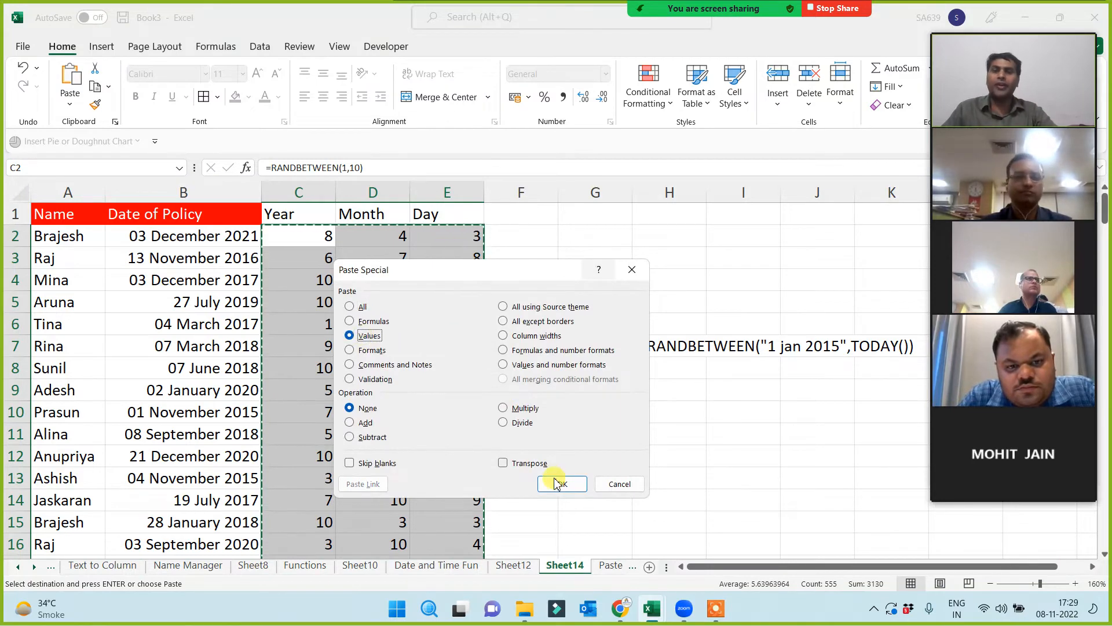
{"action": "left_click", "coordinate": [562, 484]}
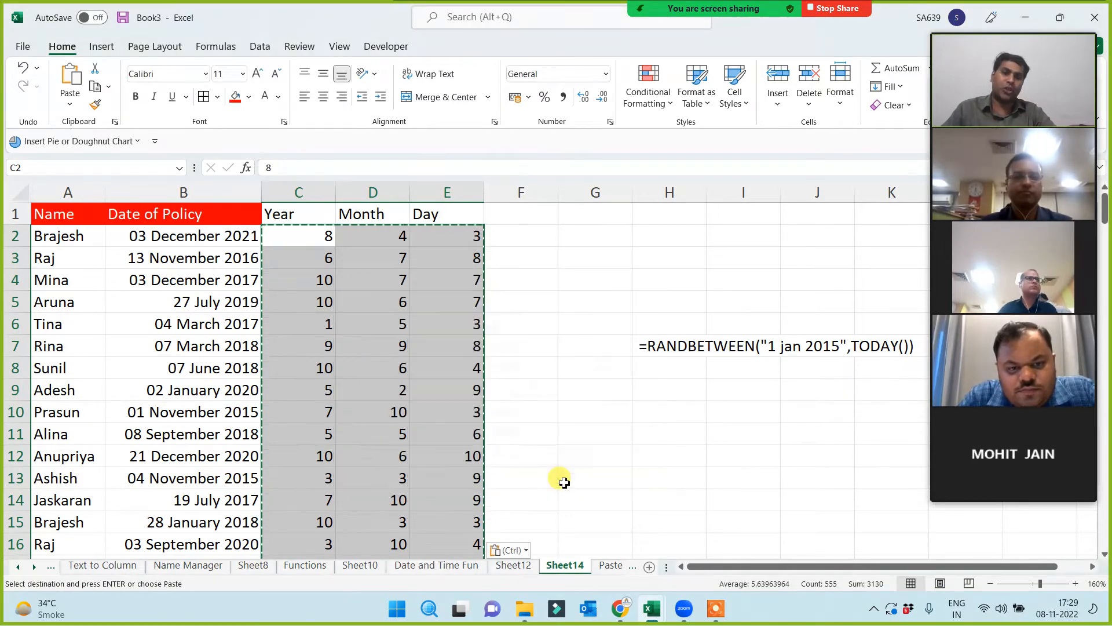
{"action": "left_click", "coordinate": [568, 299]}
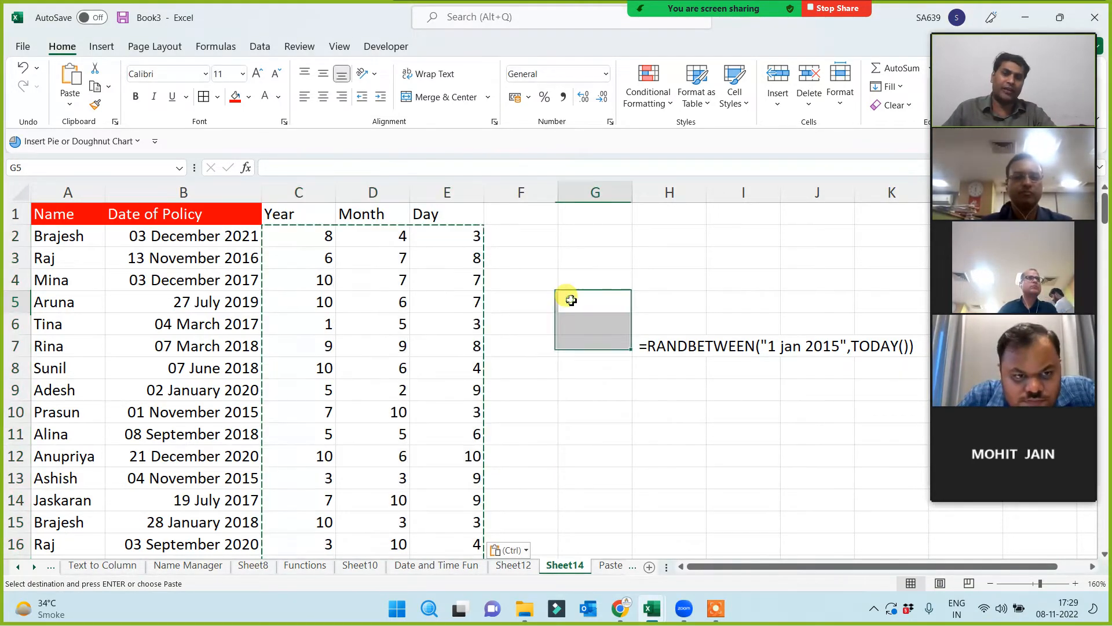
{"action": "left_click", "coordinate": [211, 214]}
- Paint B1's red header format onto C1:E1 and enter =TODAY() in B2
{"action": "left_click", "coordinate": [95, 105]}
{"action": "left_click_drag", "start_coordinate": [313, 218], "coordinate": [446, 215]}
{"action": "left_click", "coordinate": [69, 244]}
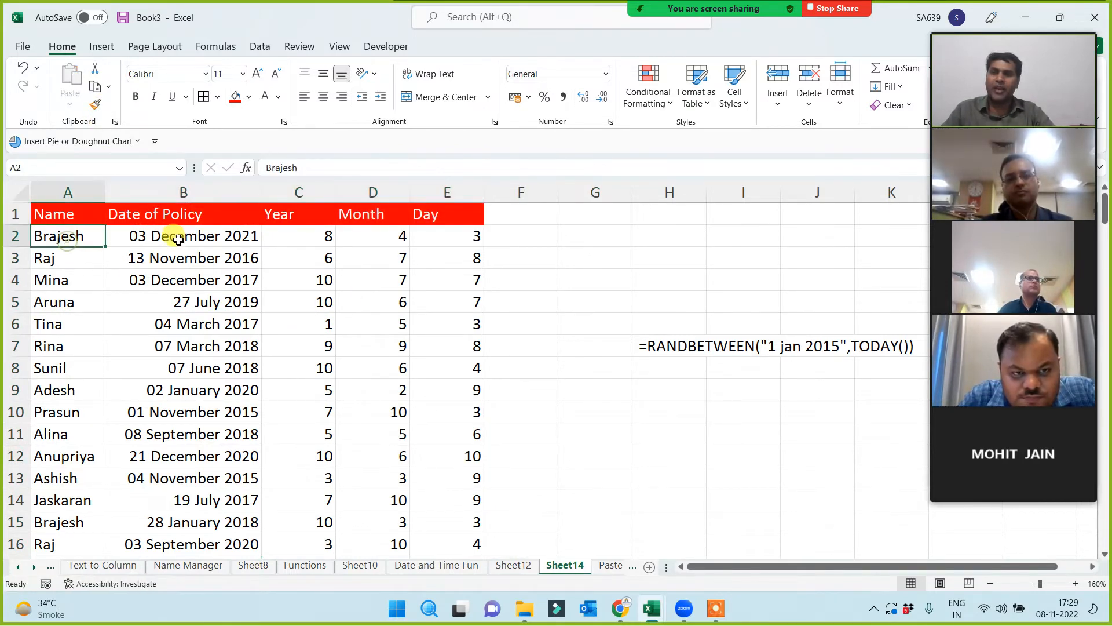
{"action": "left_click", "coordinate": [178, 237]}
{"action": "type", "text": "=to"}
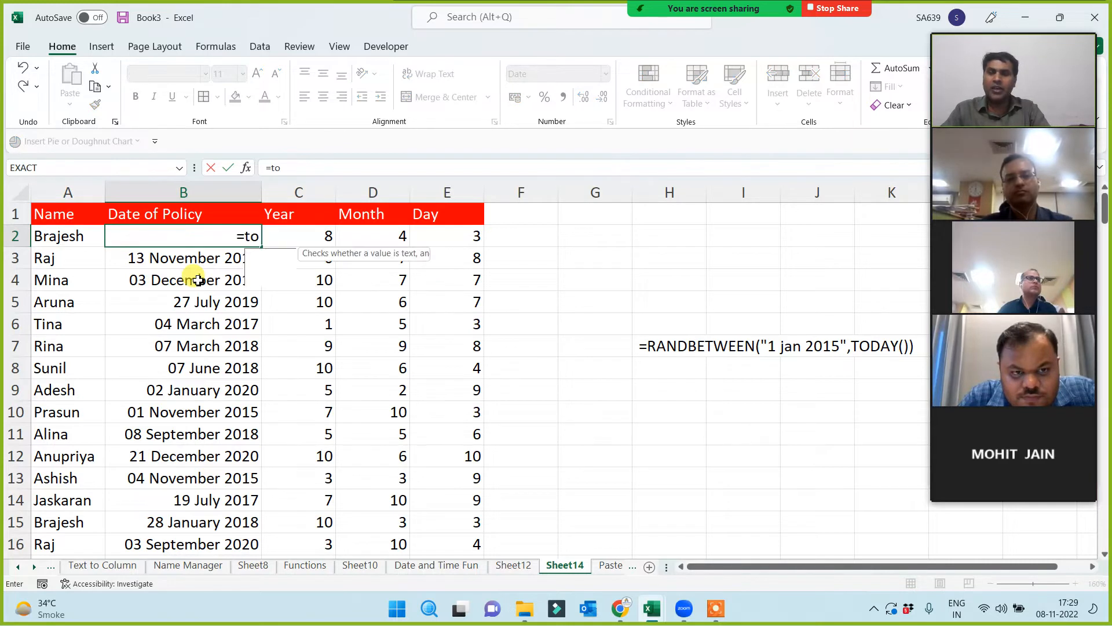
{"action": "type", "text": "day()"}
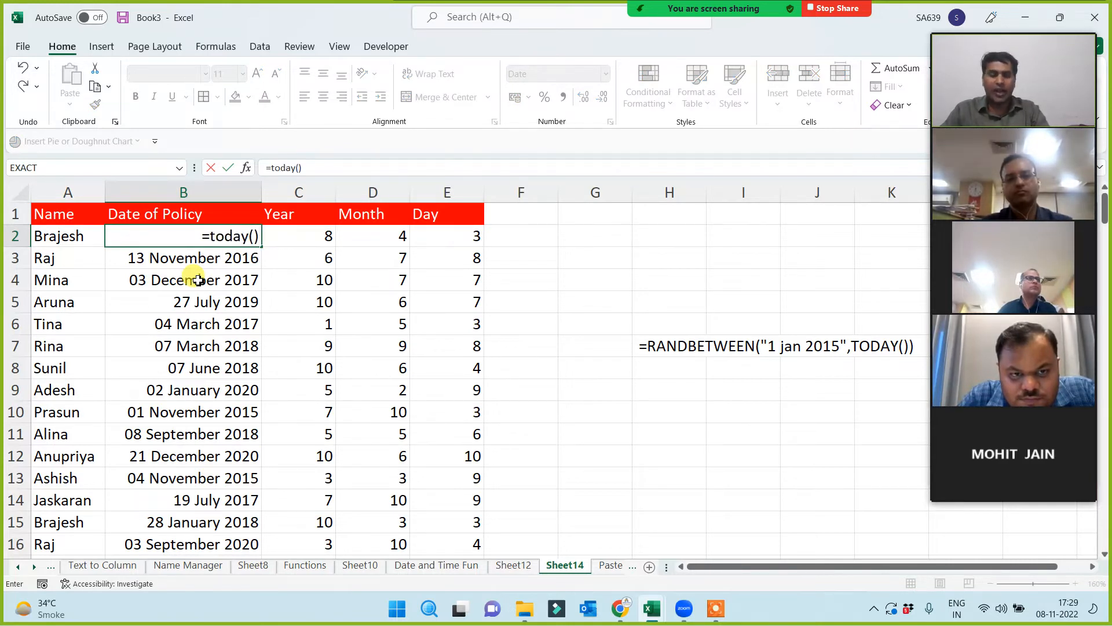
{"action": "key", "text": "Return"}
{"action": "left_click", "coordinate": [186, 232]}
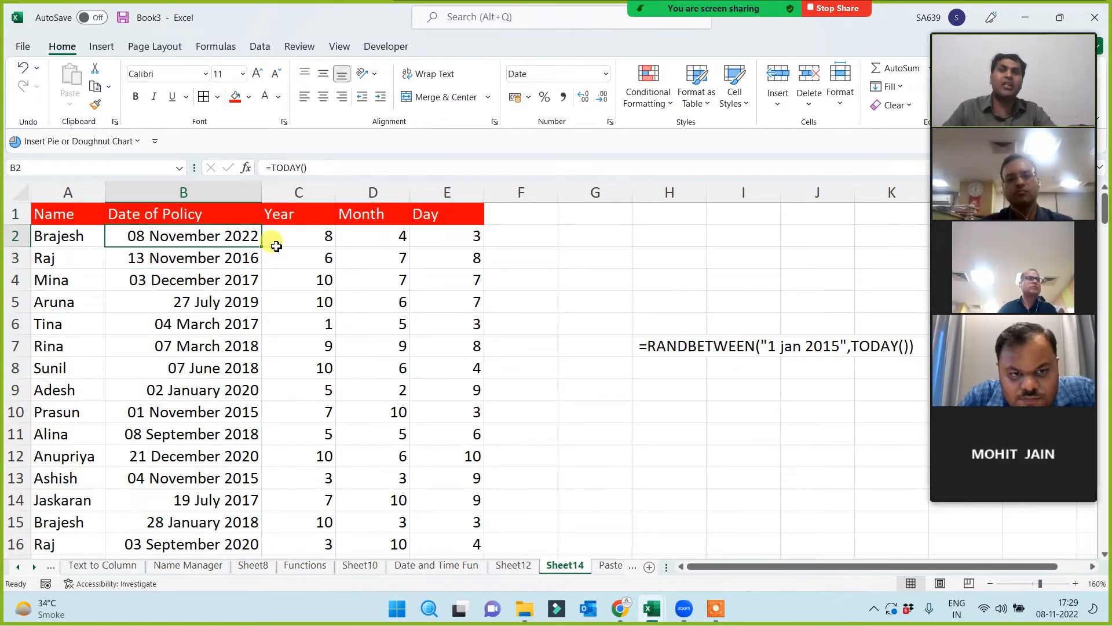
- Enter 1 in C2, D2 and E2, then widen column F
{"action": "left_click", "coordinate": [296, 235]}
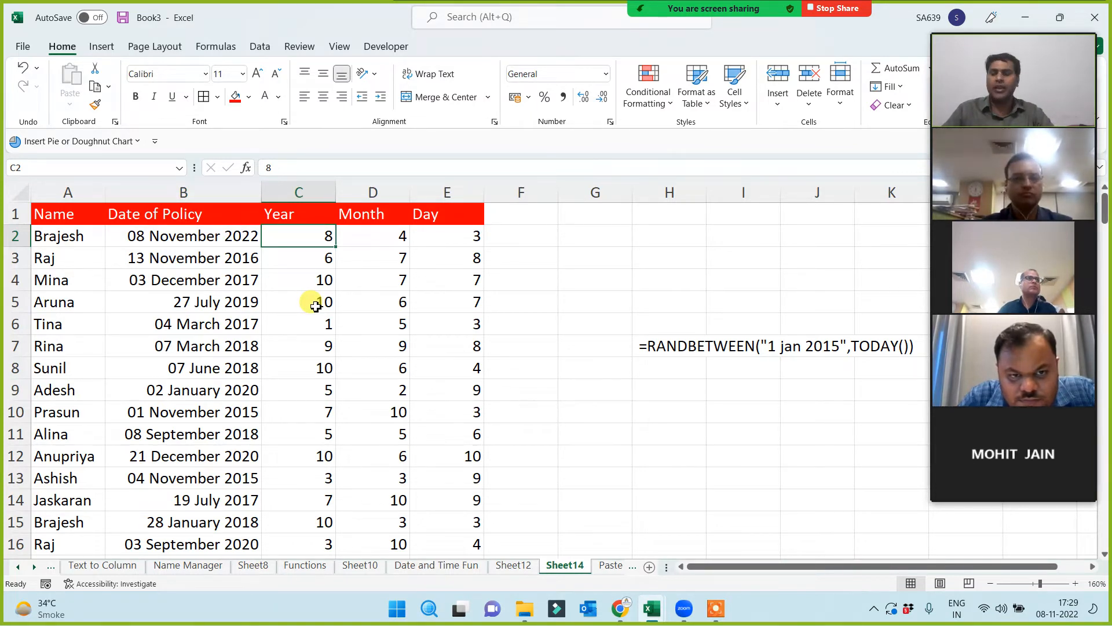
{"action": "type", "text": "1"}
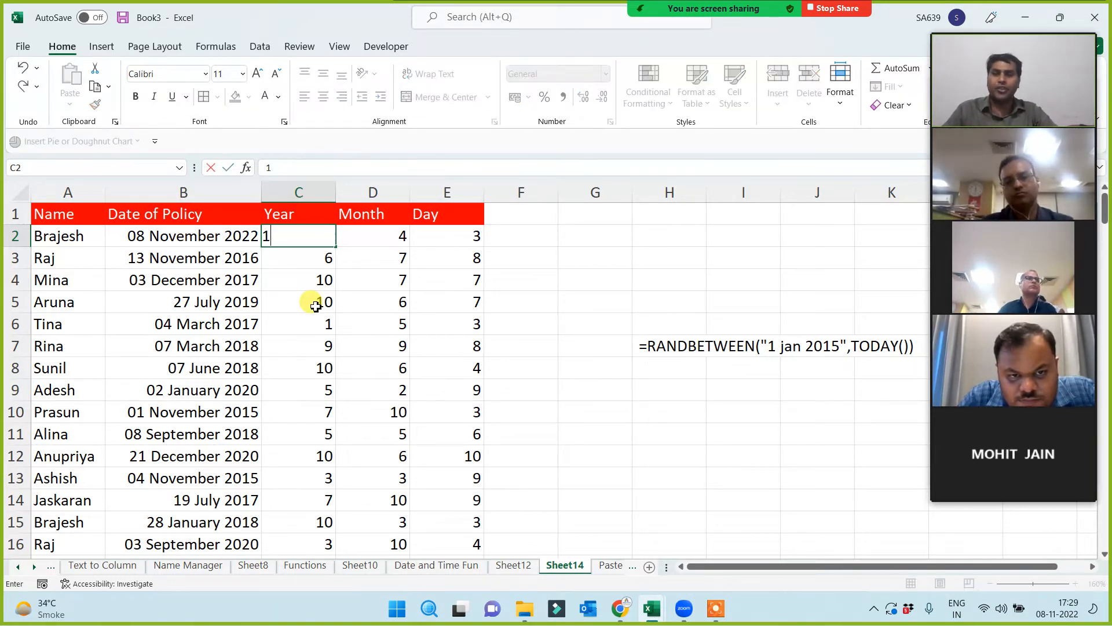
{"action": "left_click", "coordinate": [366, 240]}
{"action": "type", "text": "1"}
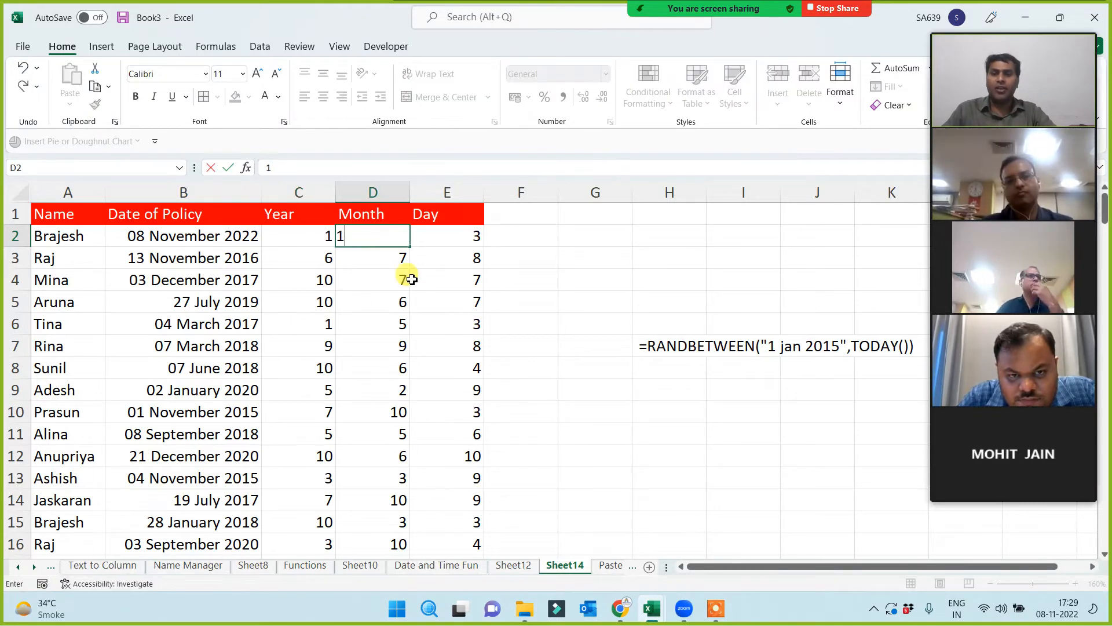
{"action": "key", "text": "Tab"}
{"action": "type", "text": "1"}
{"action": "left_click", "coordinate": [419, 346]}
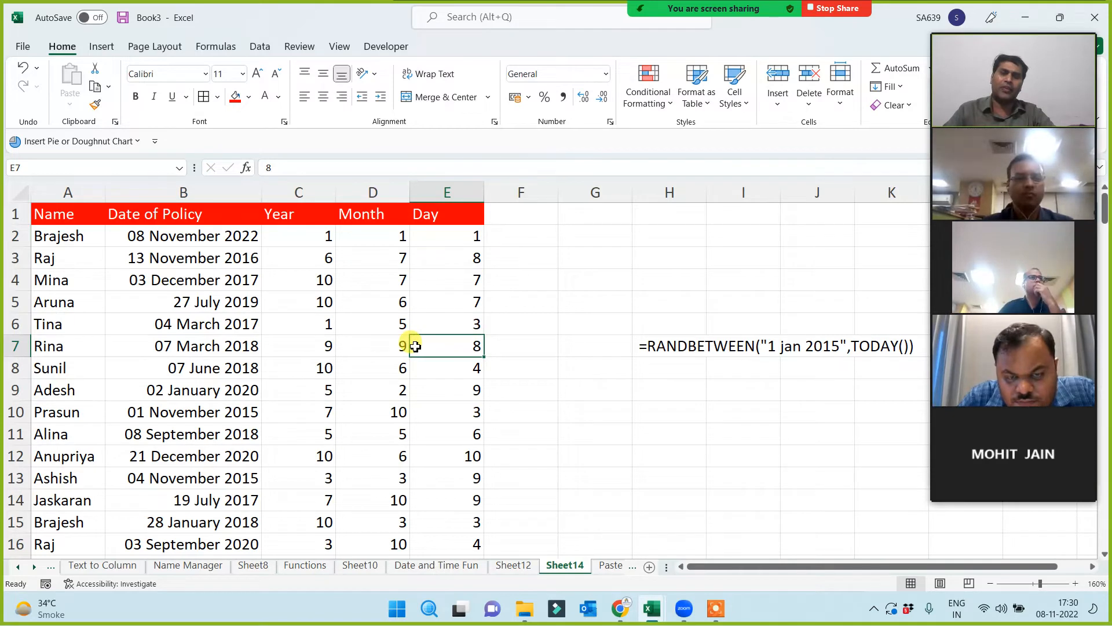
{"action": "left_click_drag", "start_coordinate": [563, 189], "coordinate": [627, 189]}
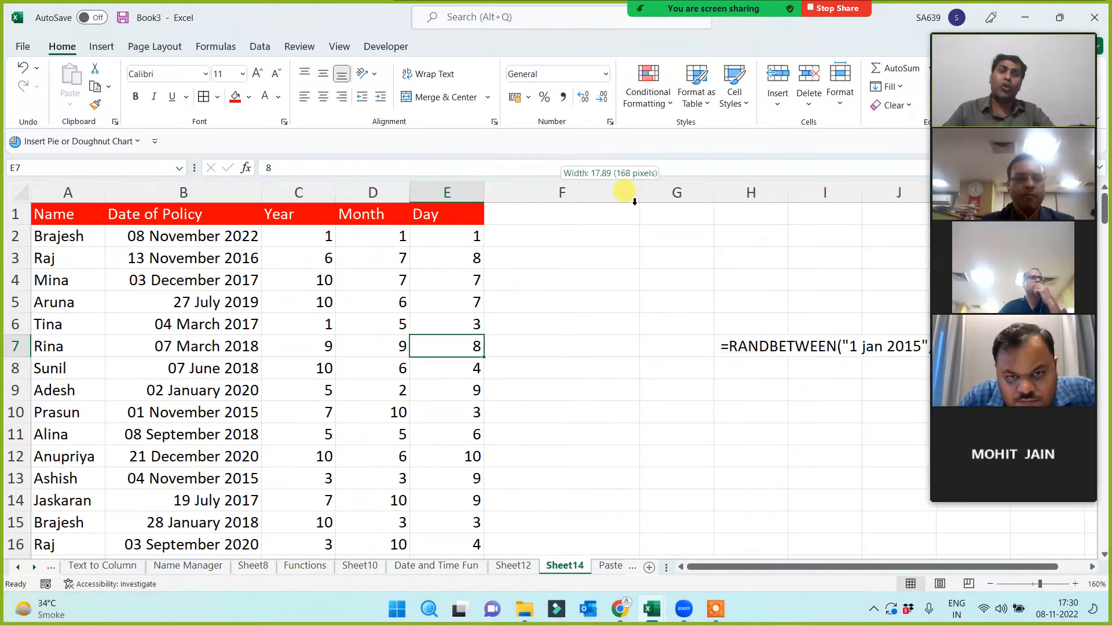
- Enter the Maturity Date header in F1 and give it a black fill
{"action": "left_click", "coordinate": [567, 216]}
{"action": "type", "text": "Maturity Date"}
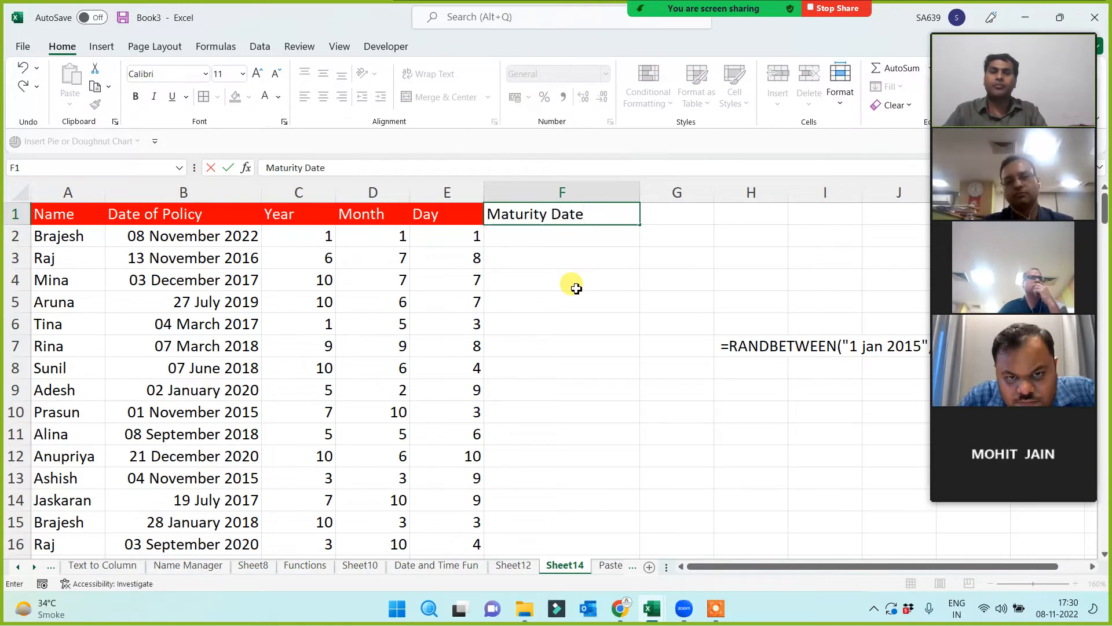
{"action": "key", "text": "Return"}
{"action": "left_click", "coordinate": [551, 220]}
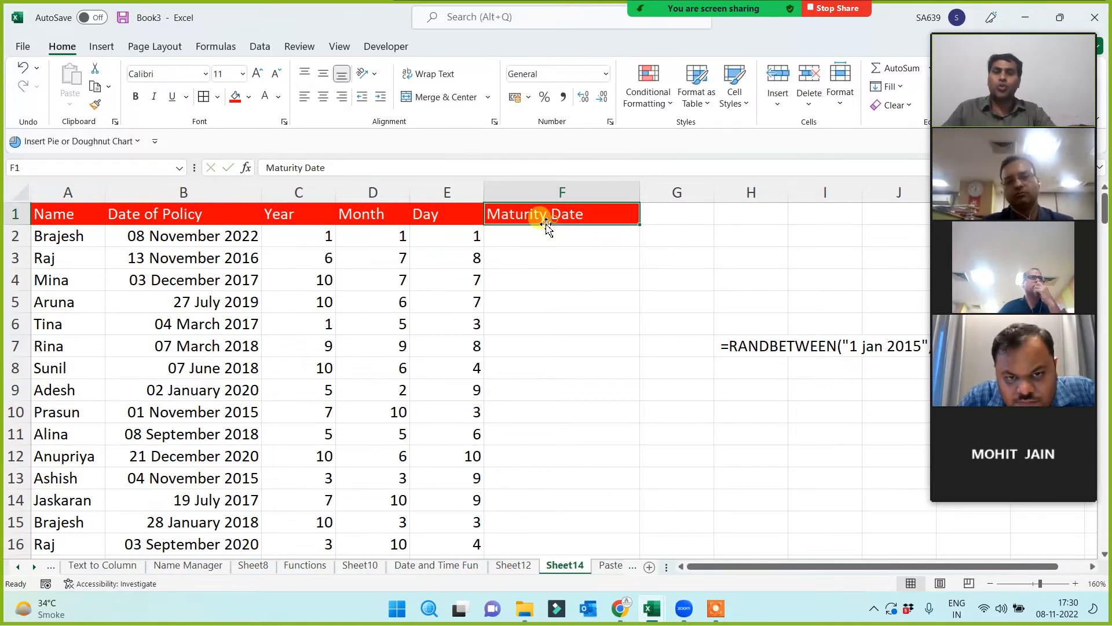
{"action": "left_click", "coordinate": [247, 99]}
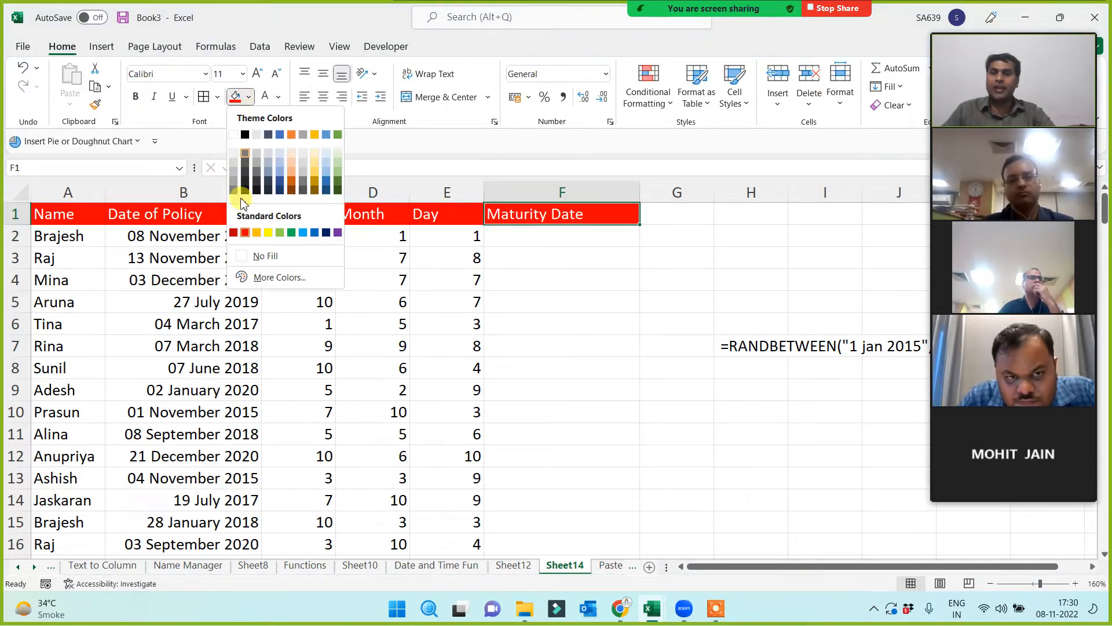
{"action": "left_click", "coordinate": [246, 193]}
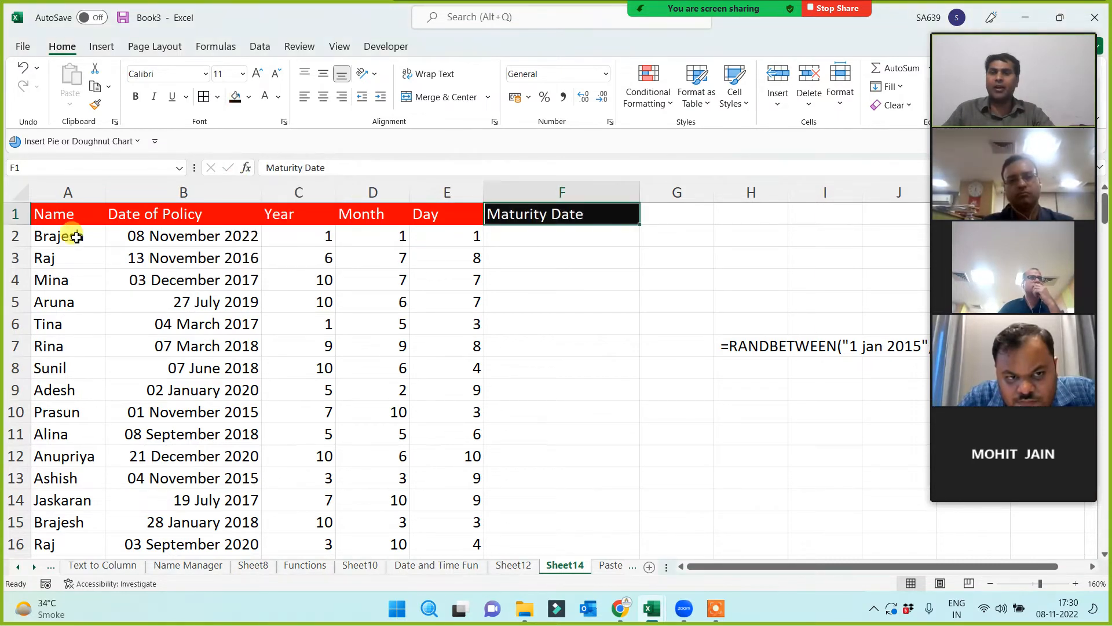
- Select the Name, Date of Policy and Year–Day columns, then each row 2 value B2 to E2
{"action": "left_click", "coordinate": [67, 191]}
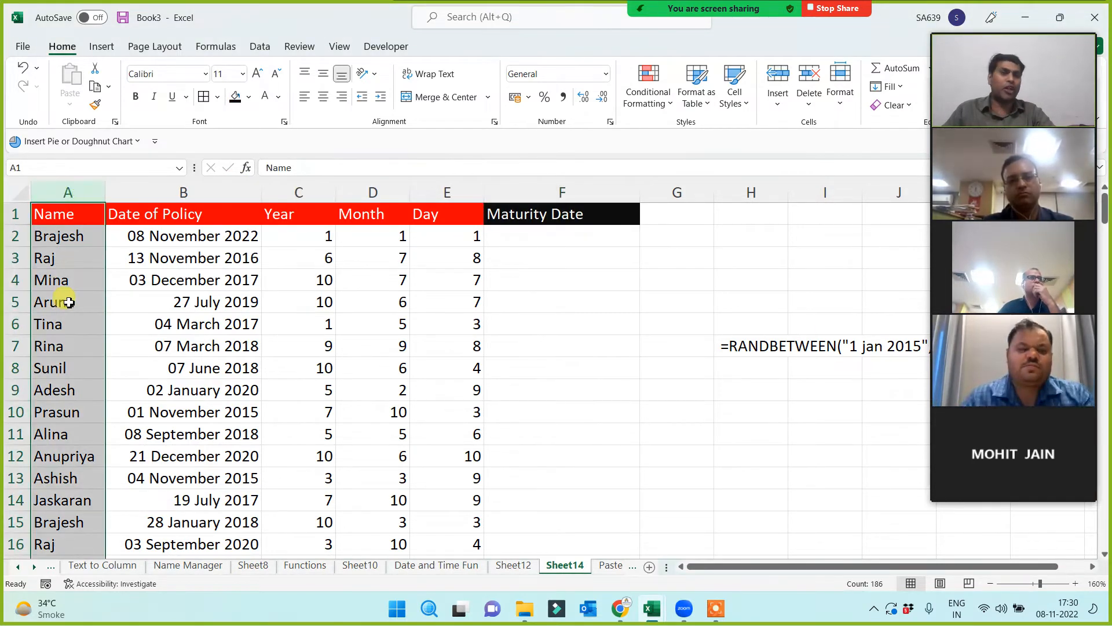
{"action": "left_click", "coordinate": [174, 194]}
{"action": "left_click", "coordinate": [163, 237]}
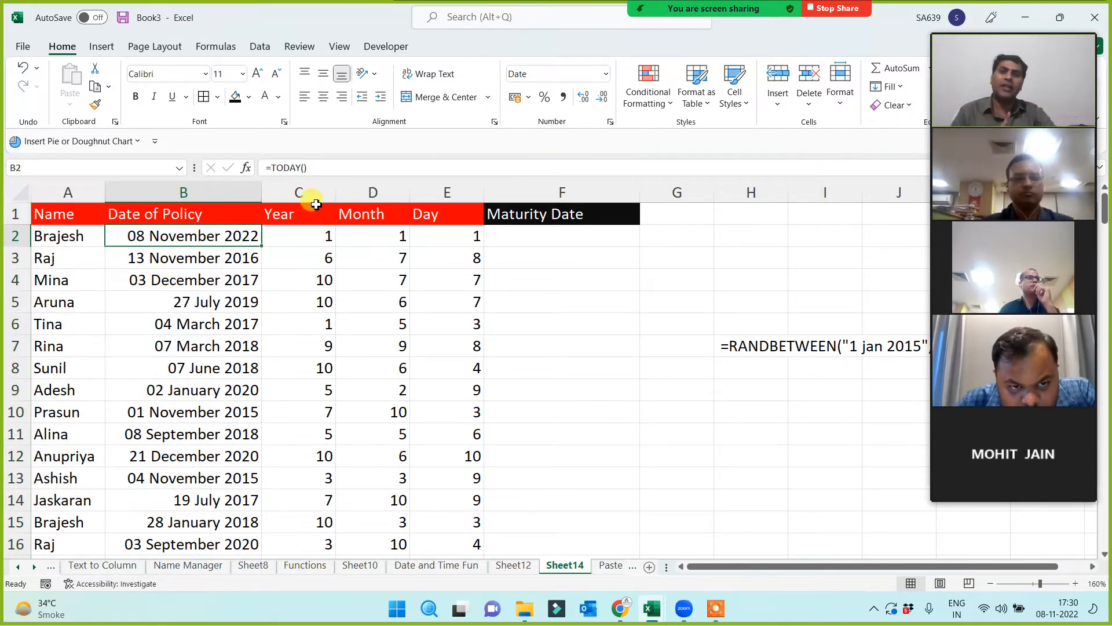
{"action": "left_click_drag", "start_coordinate": [302, 194], "coordinate": [437, 212]}
{"action": "left_click", "coordinate": [199, 235]}
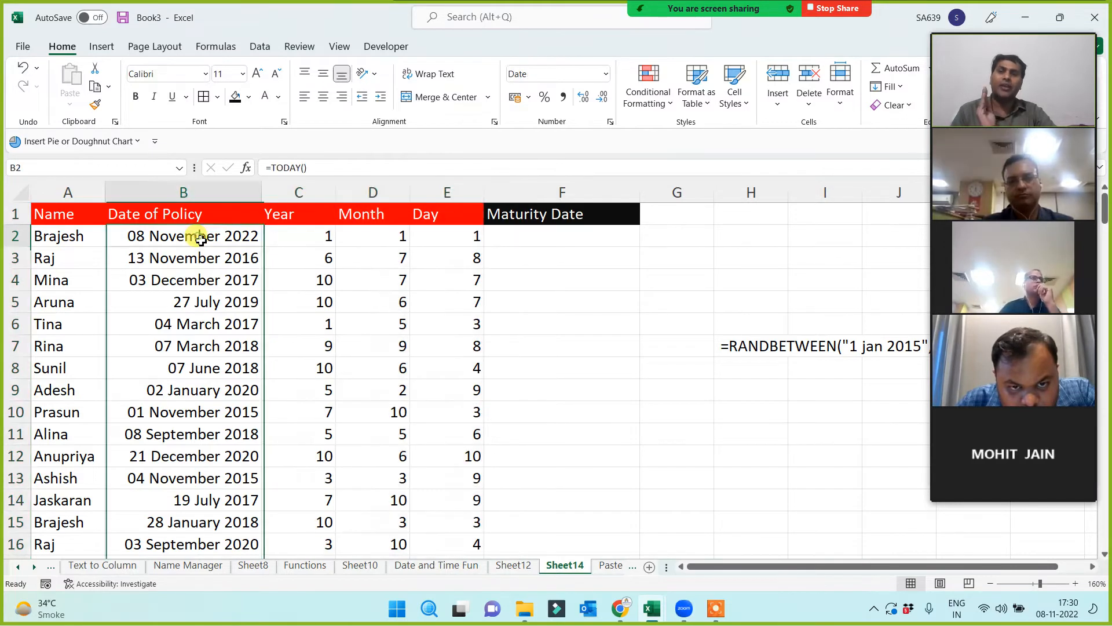
{"action": "left_click", "coordinate": [312, 236]}
{"action": "left_click", "coordinate": [383, 238]}
{"action": "left_click", "coordinate": [461, 238]}
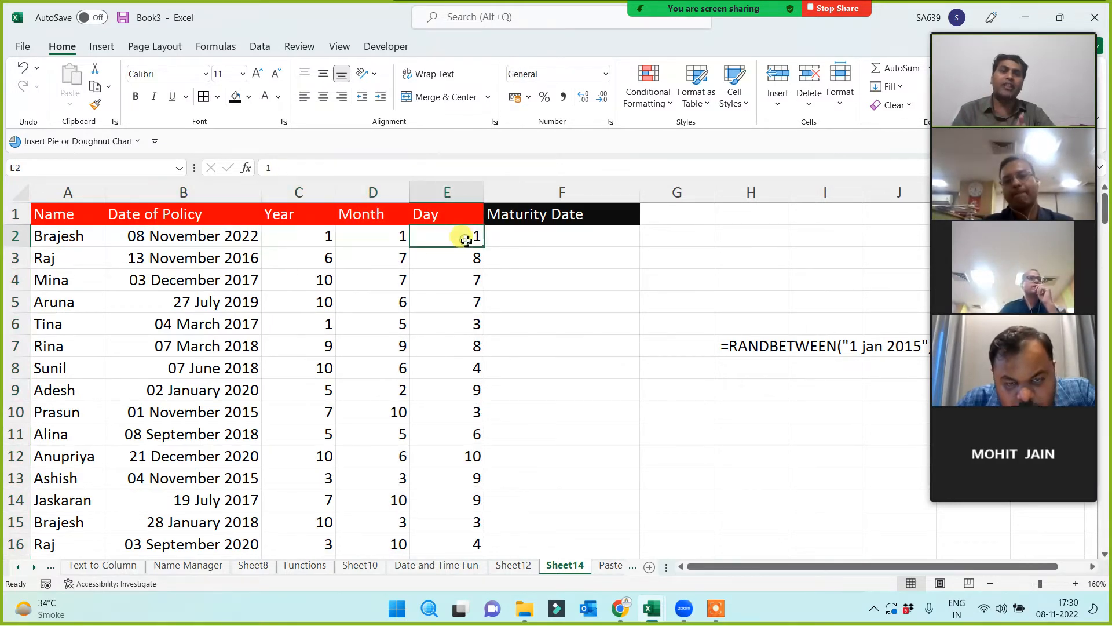
- Step through the second and third policies' values in A3:E3 and B4:E4
{"action": "left_click", "coordinate": [68, 261]}
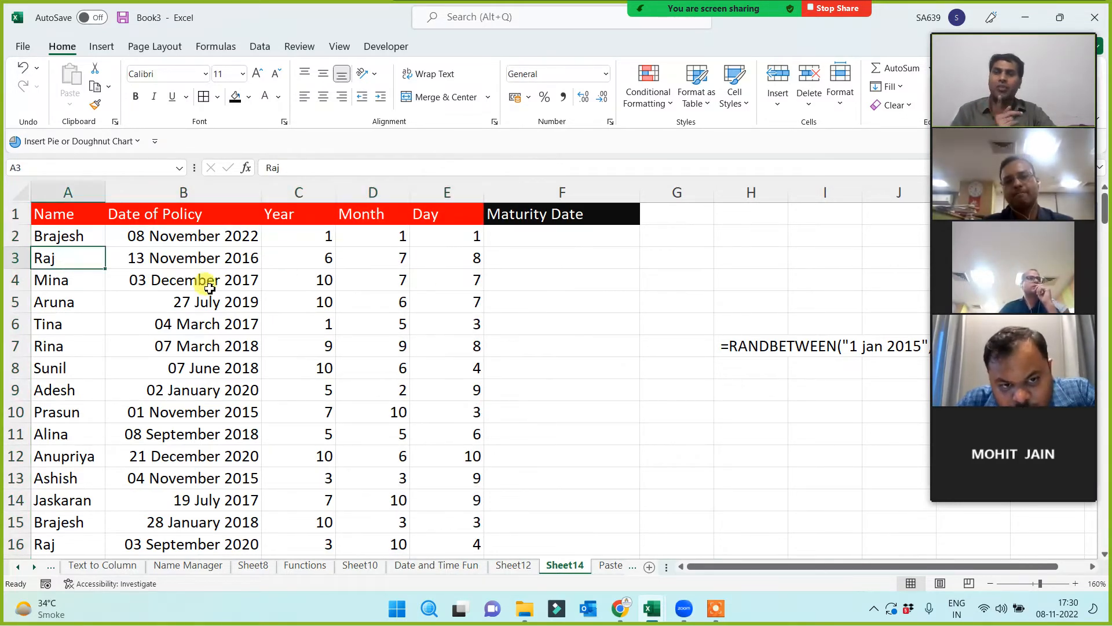
{"action": "left_click", "coordinate": [226, 262]}
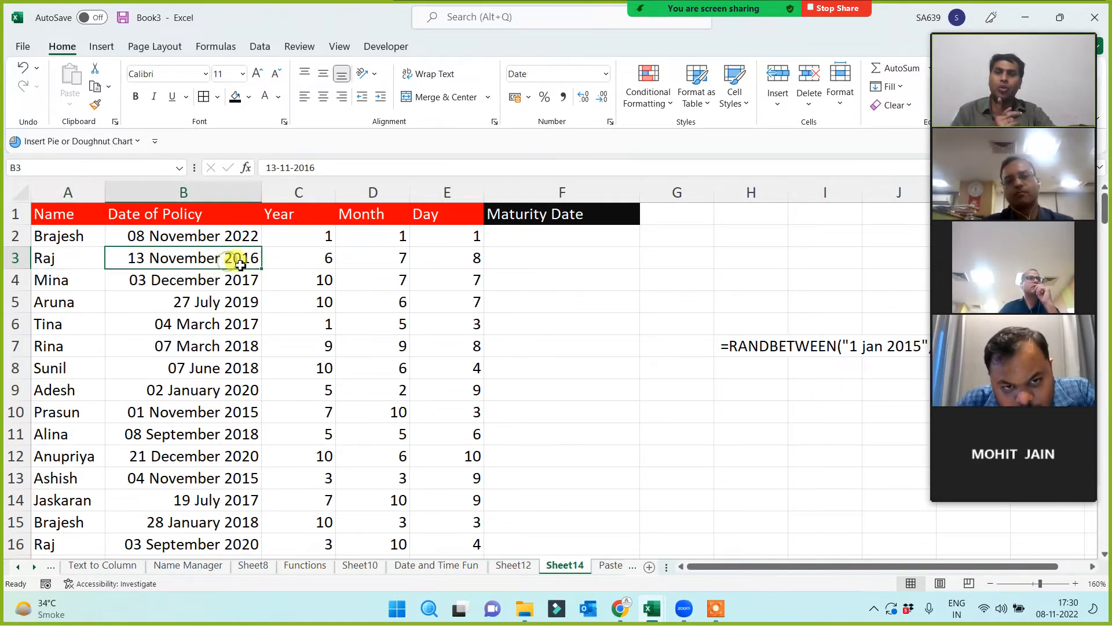
{"action": "left_click", "coordinate": [303, 257]}
{"action": "left_click", "coordinate": [387, 264]}
{"action": "left_click", "coordinate": [459, 259]}
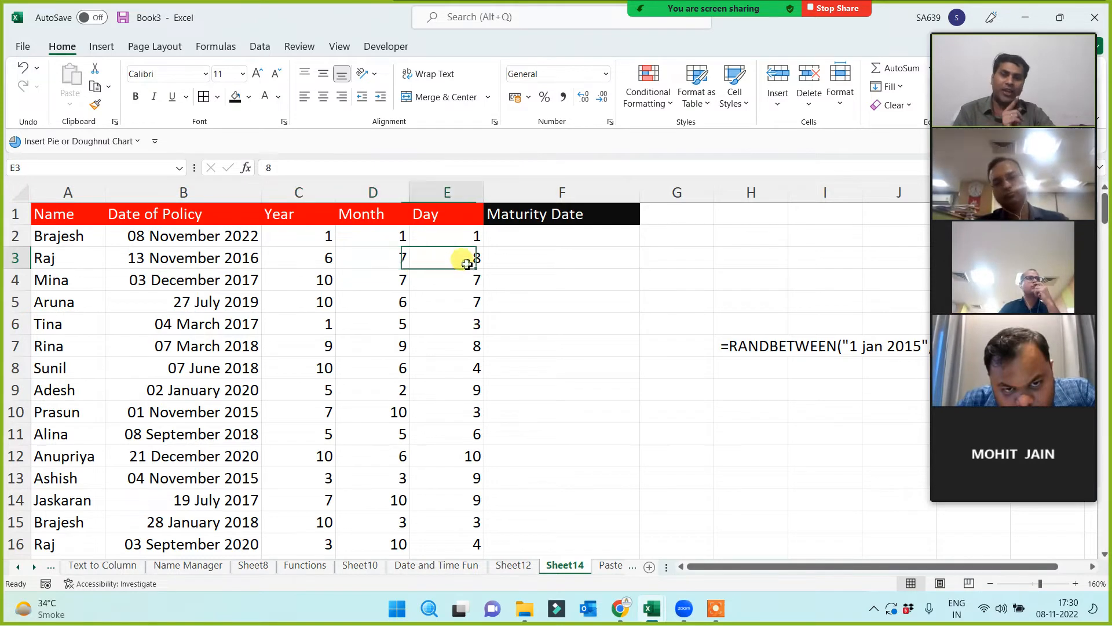
{"action": "left_click", "coordinate": [172, 283]}
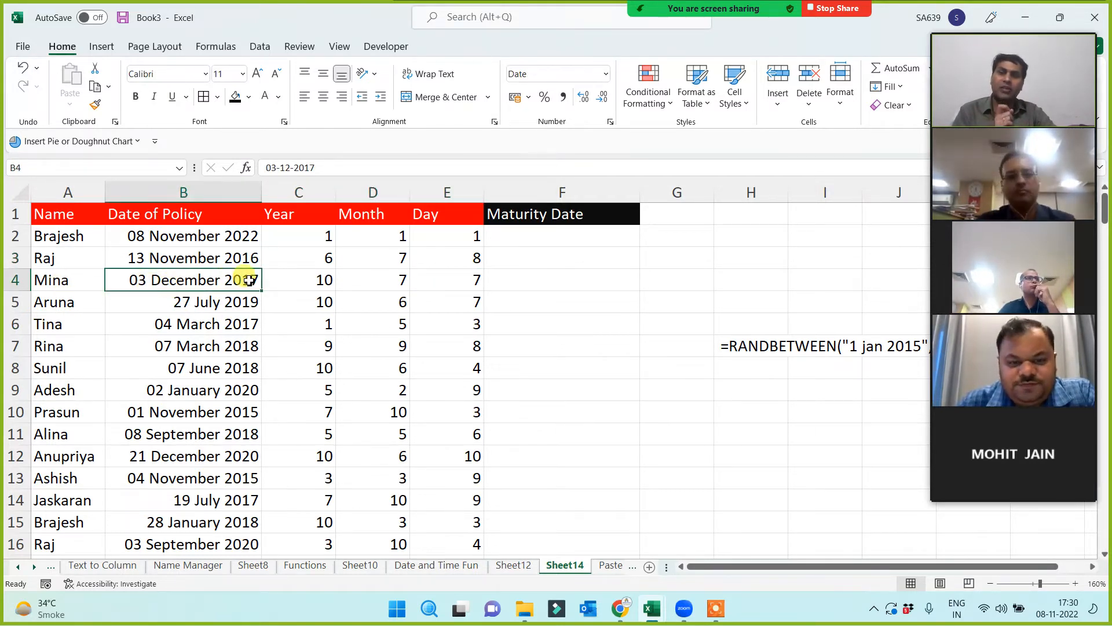
{"action": "left_click", "coordinate": [307, 284]}
{"action": "left_click", "coordinate": [392, 284]}
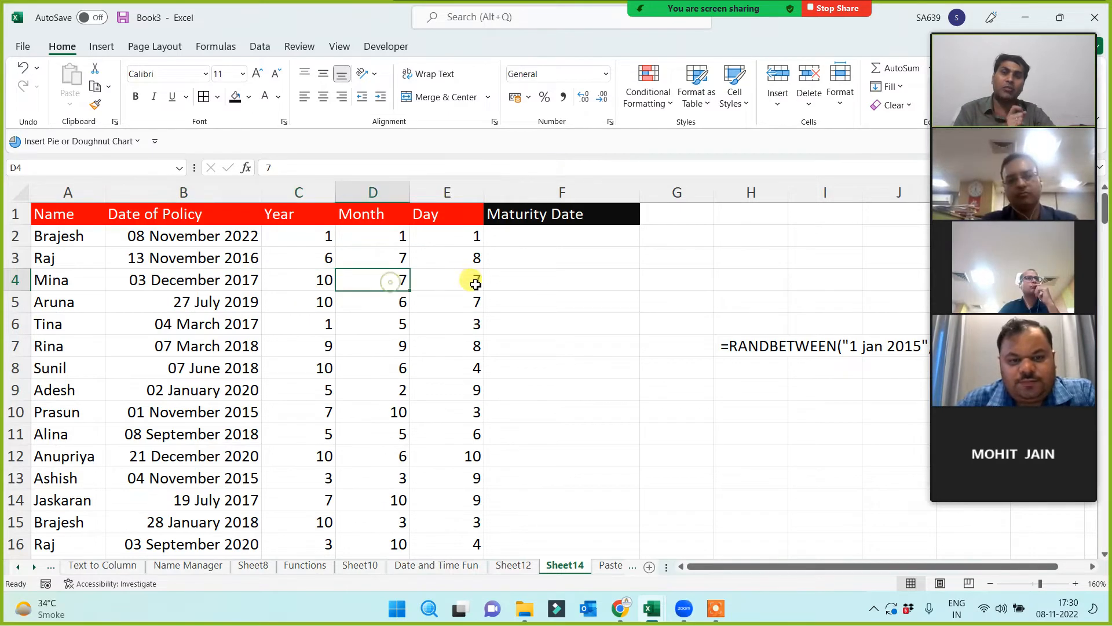
{"action": "left_click", "coordinate": [471, 281]}
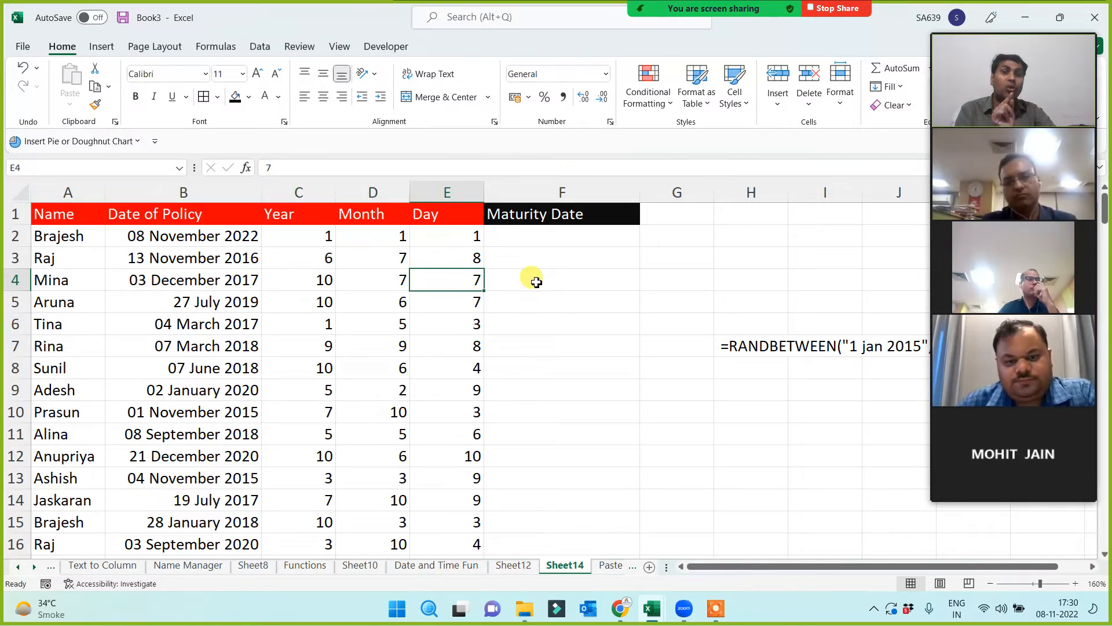
- Select column F and centre the Maturity Date header
{"action": "left_click", "coordinate": [540, 238]}
{"action": "left_click", "coordinate": [546, 195]}
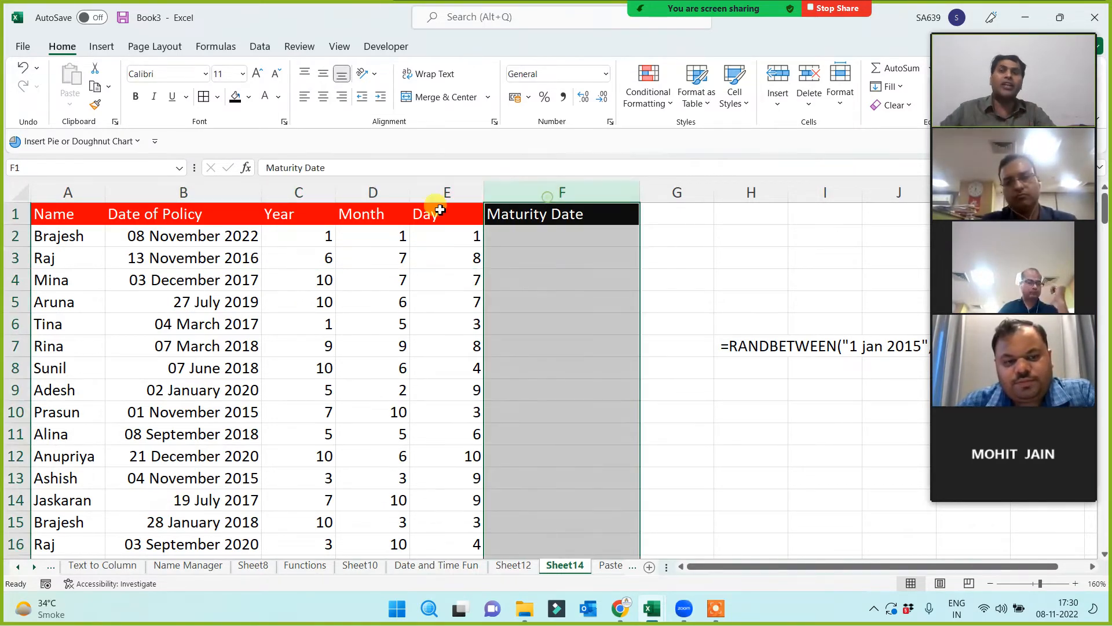
{"action": "left_click", "coordinate": [324, 97]}
{"action": "left_click", "coordinate": [548, 240]}
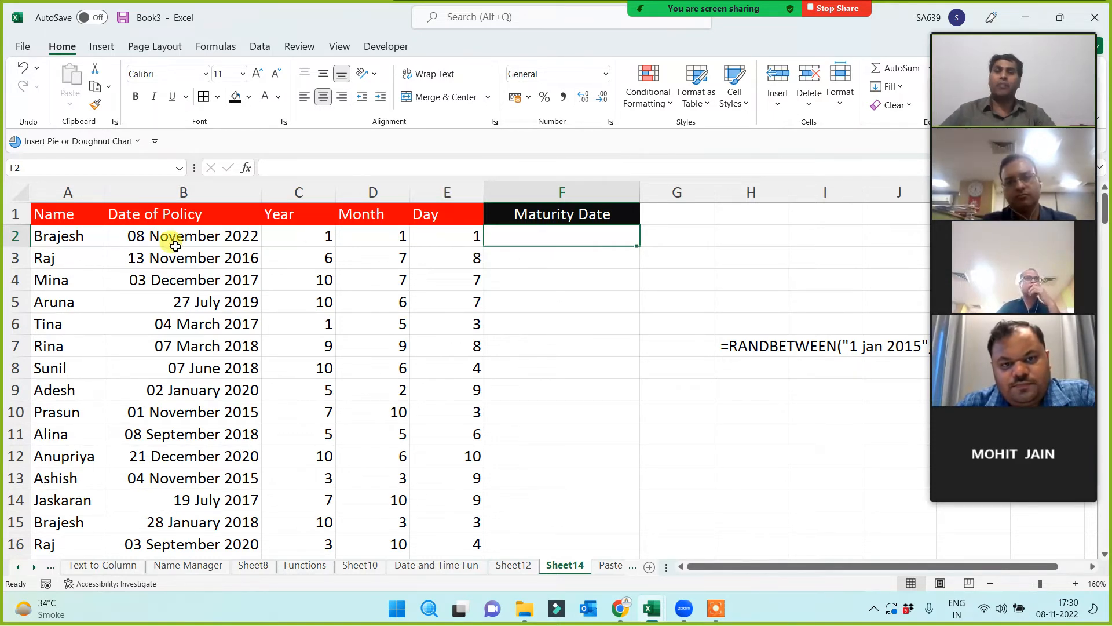
- Fill row 2's data from A2 to E2 with yellow
{"action": "left_click_drag", "start_coordinate": [61, 236], "coordinate": [457, 239]}
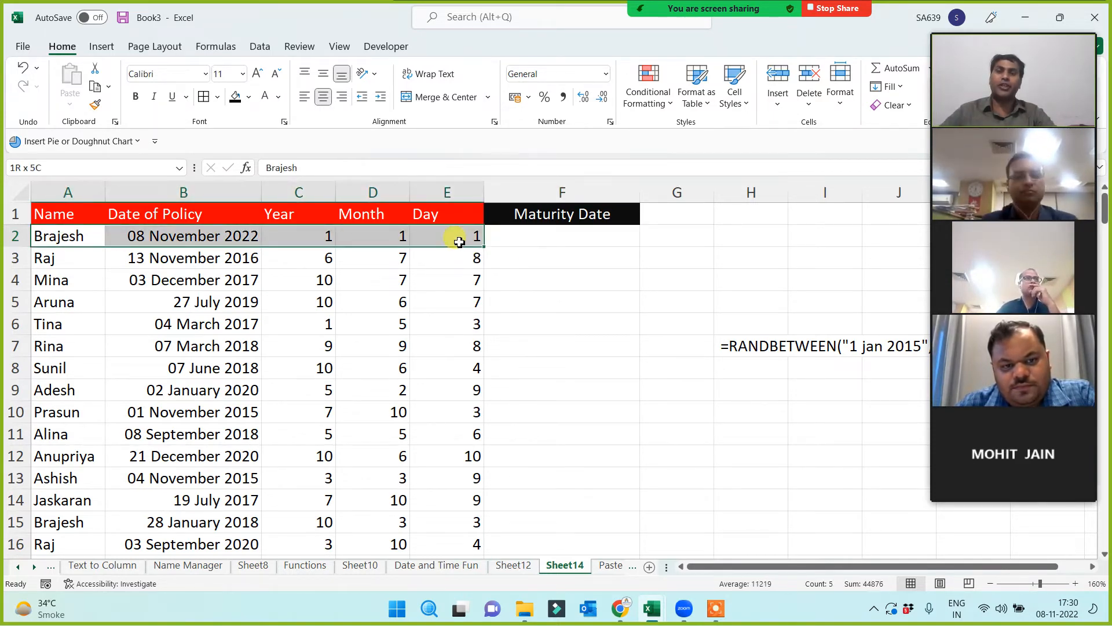
{"action": "left_click", "coordinate": [249, 97]}
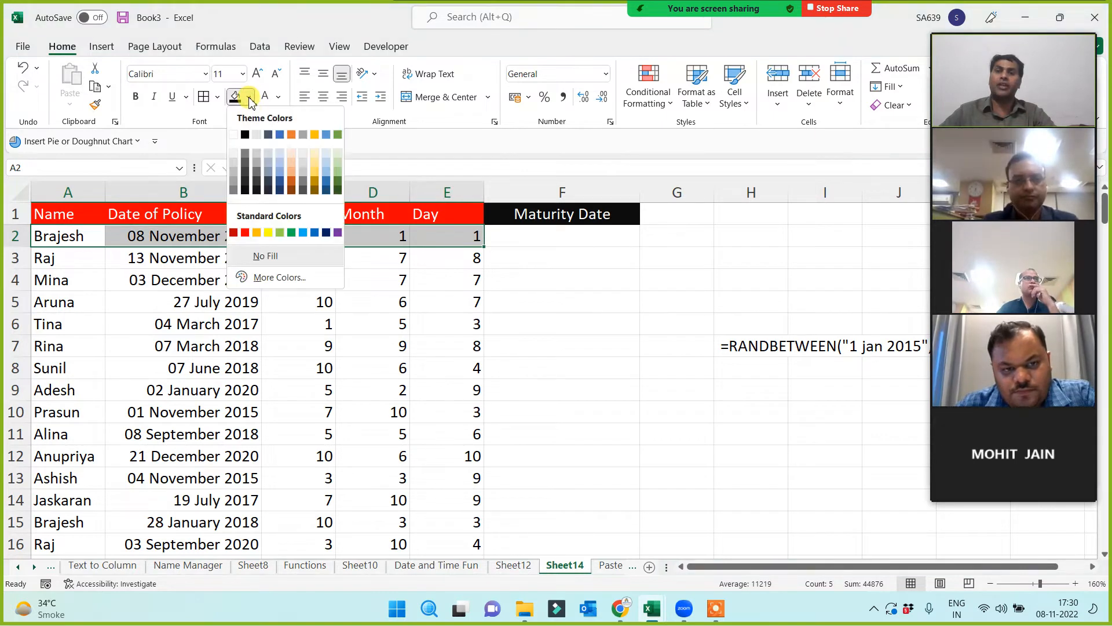
{"action": "left_click", "coordinate": [268, 233]}
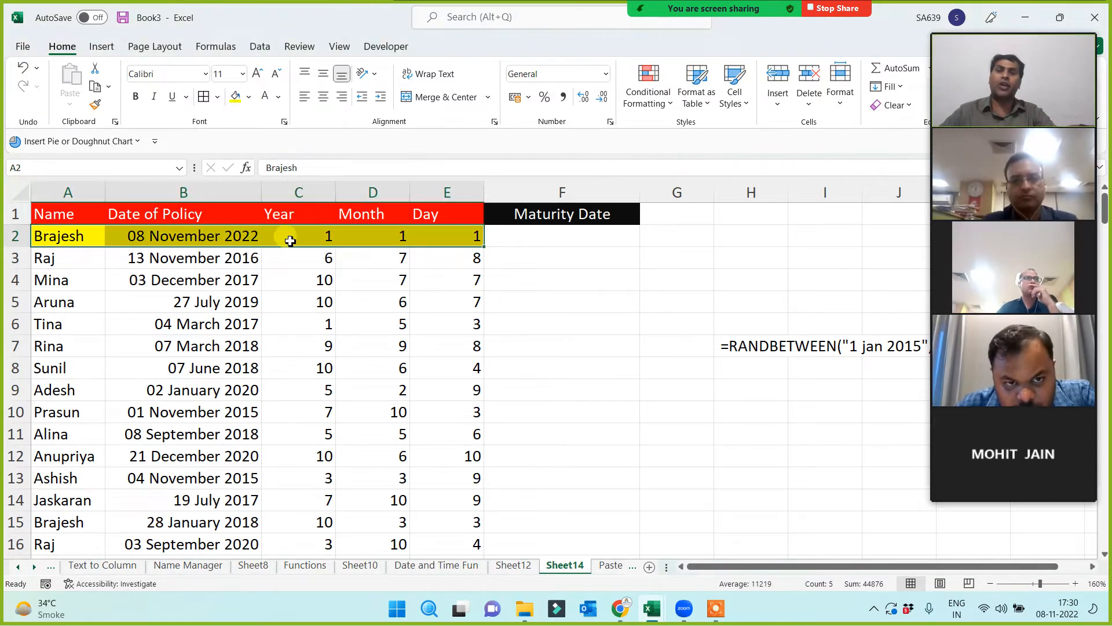
- Try =DATE(C2,D2,E2) in F2, which returns 01-01-1901, then clear it
{"action": "left_click", "coordinate": [552, 238]}
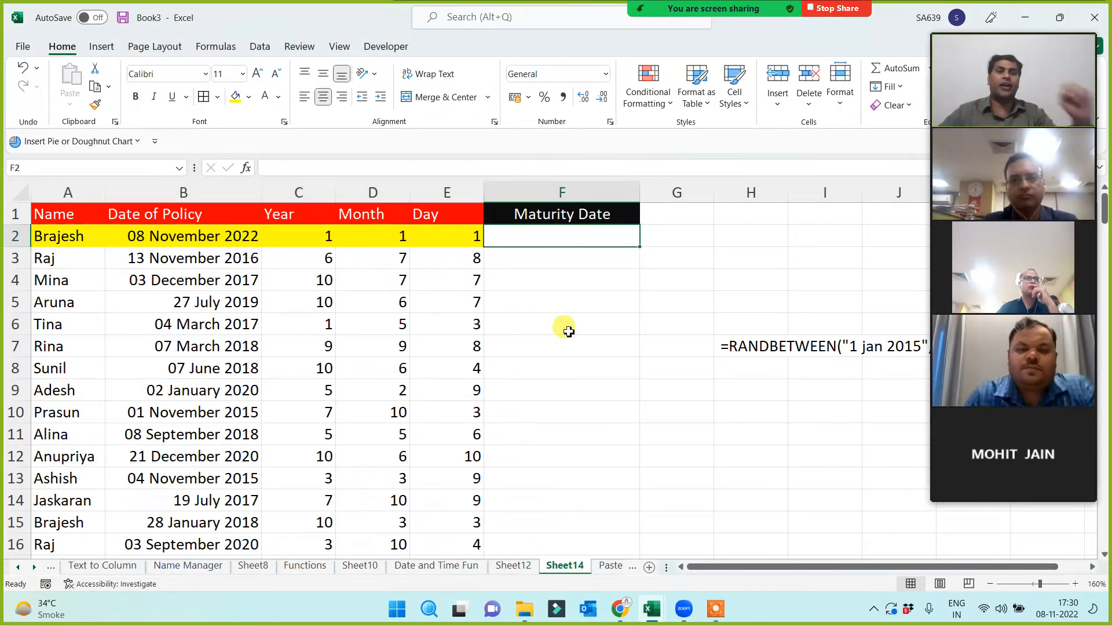
{"action": "mouse_move", "coordinate": [1055, 181]}
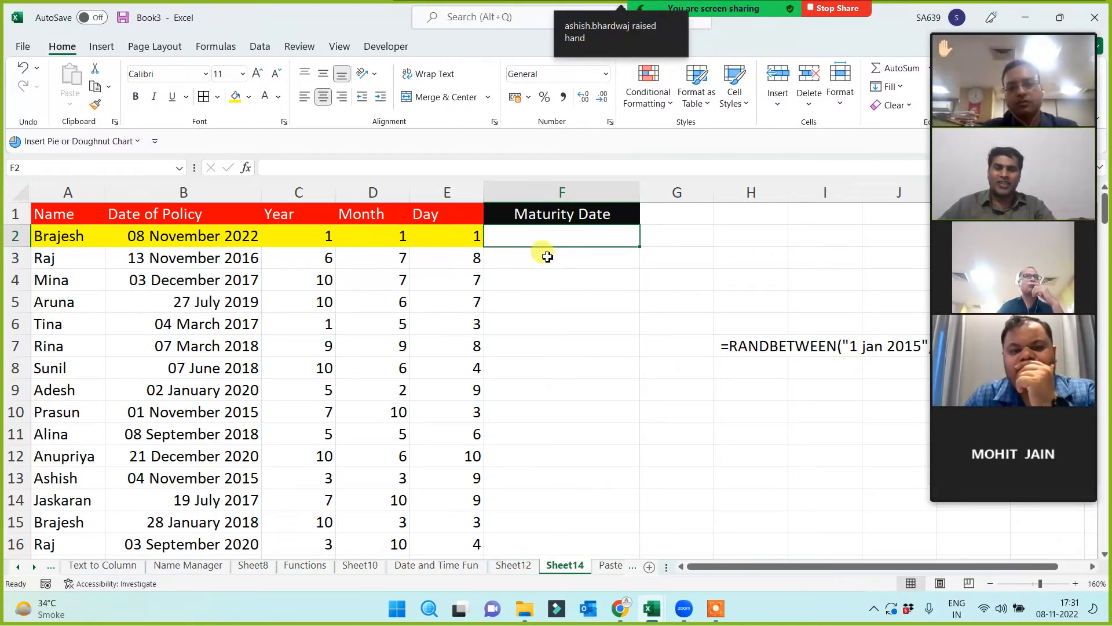
{"action": "type", "text": "="}
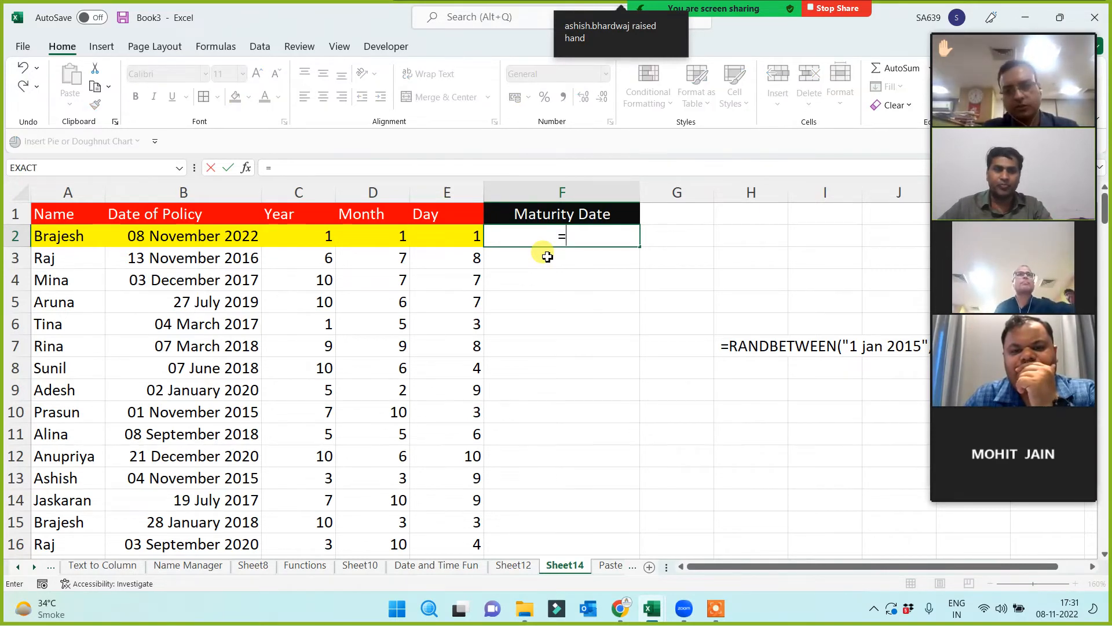
{"action": "type", "text": "date"}
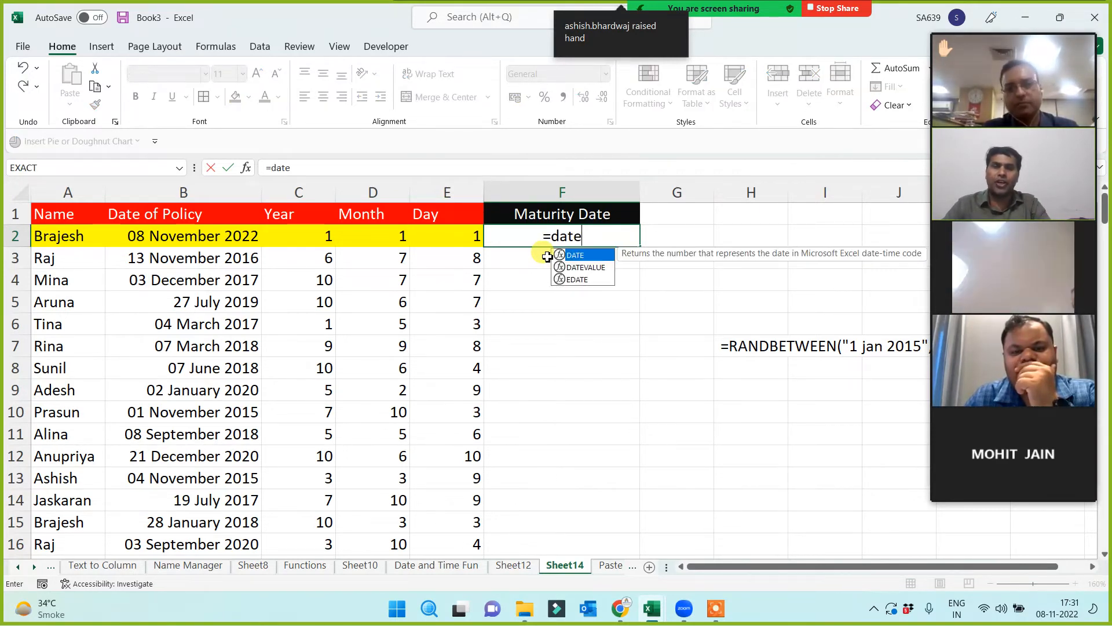
{"action": "type", "text": "("}
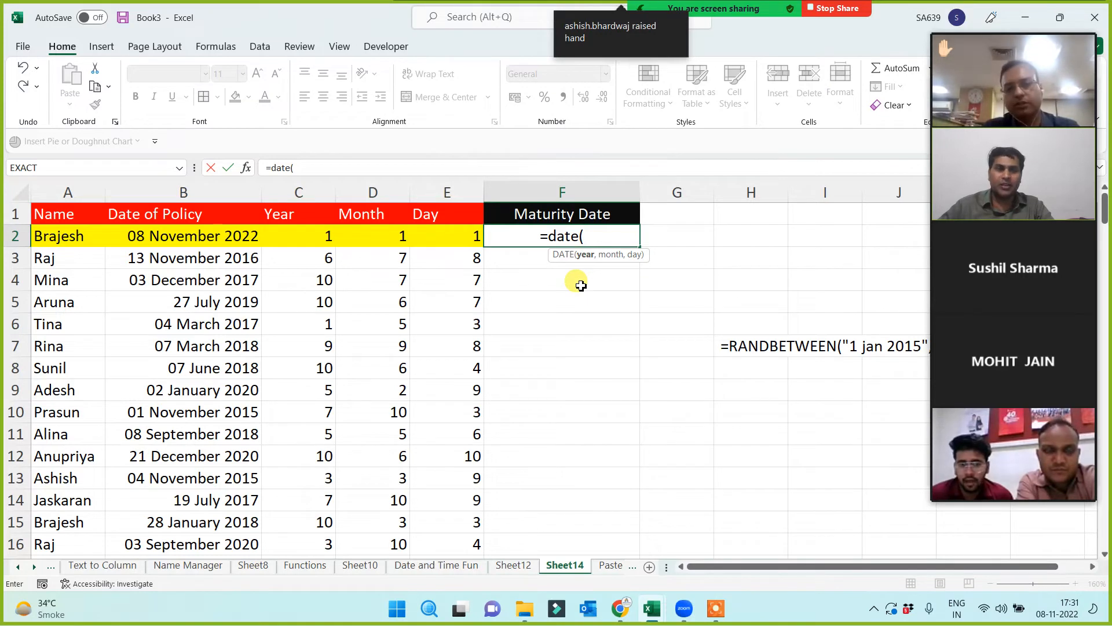
{"action": "left_click", "coordinate": [330, 230]}
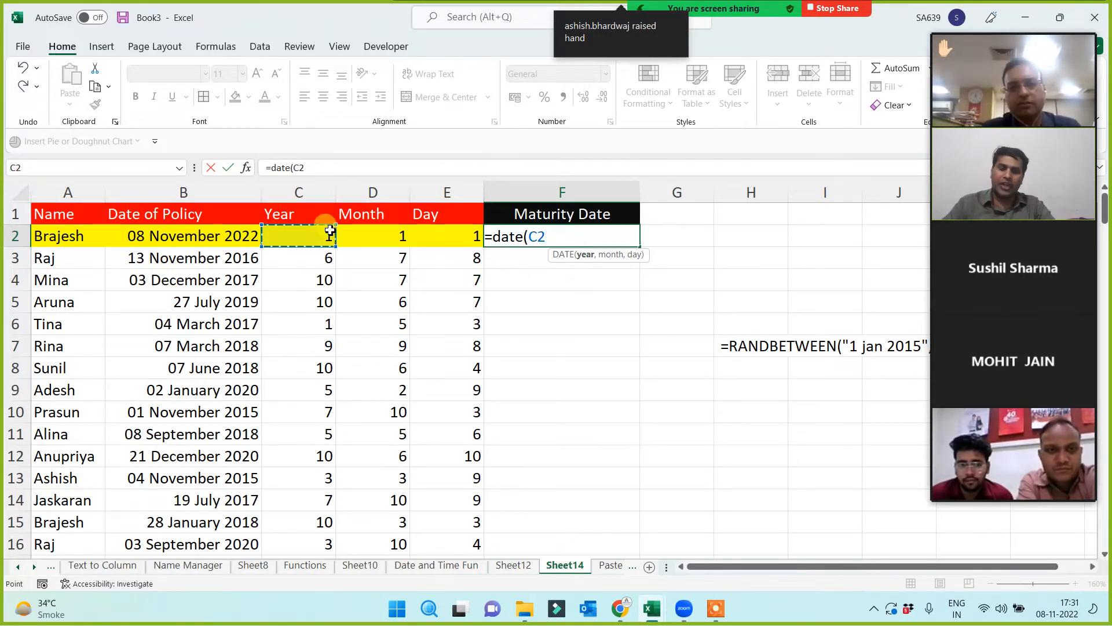
{"action": "type", "text": ","}
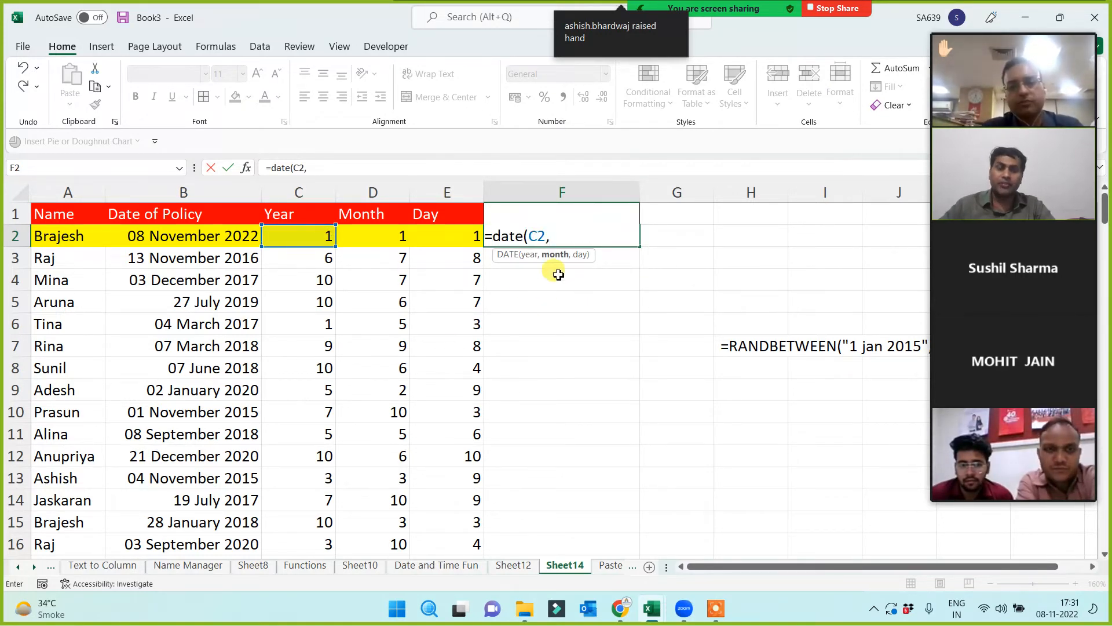
{"action": "left_click", "coordinate": [392, 239]}
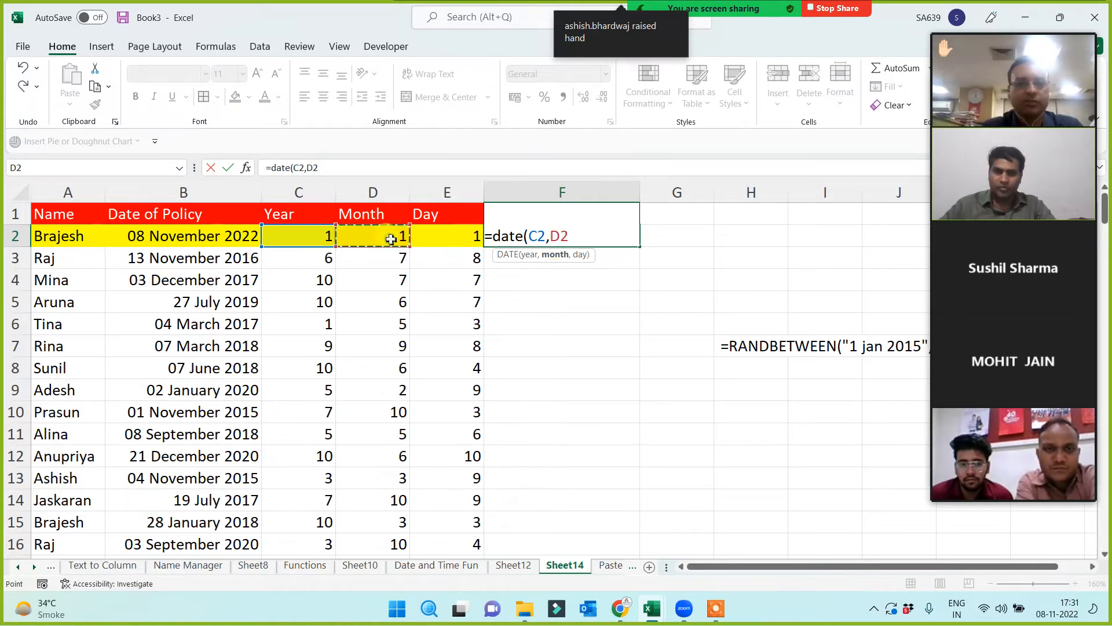
{"action": "type", "text": ","}
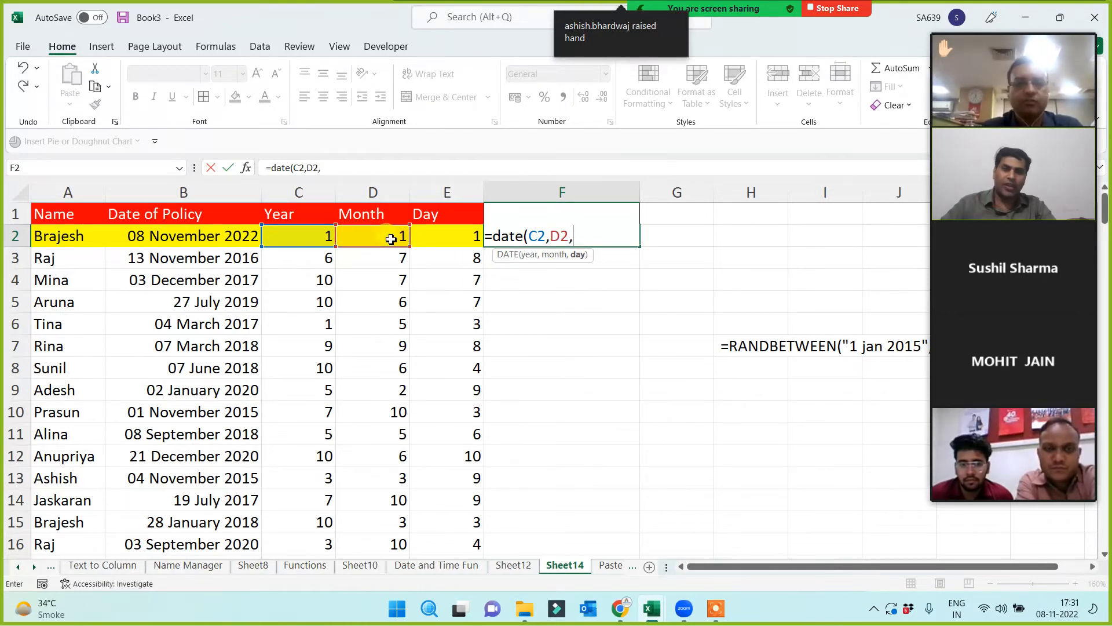
{"action": "left_click", "coordinate": [445, 237]}
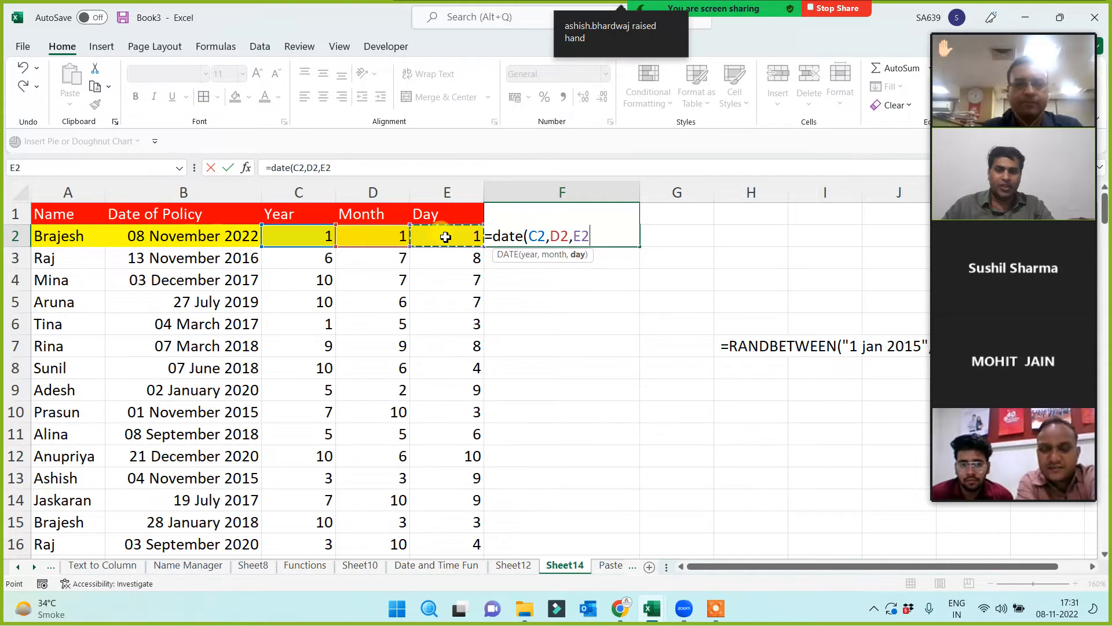
{"action": "type", "text": ")"}
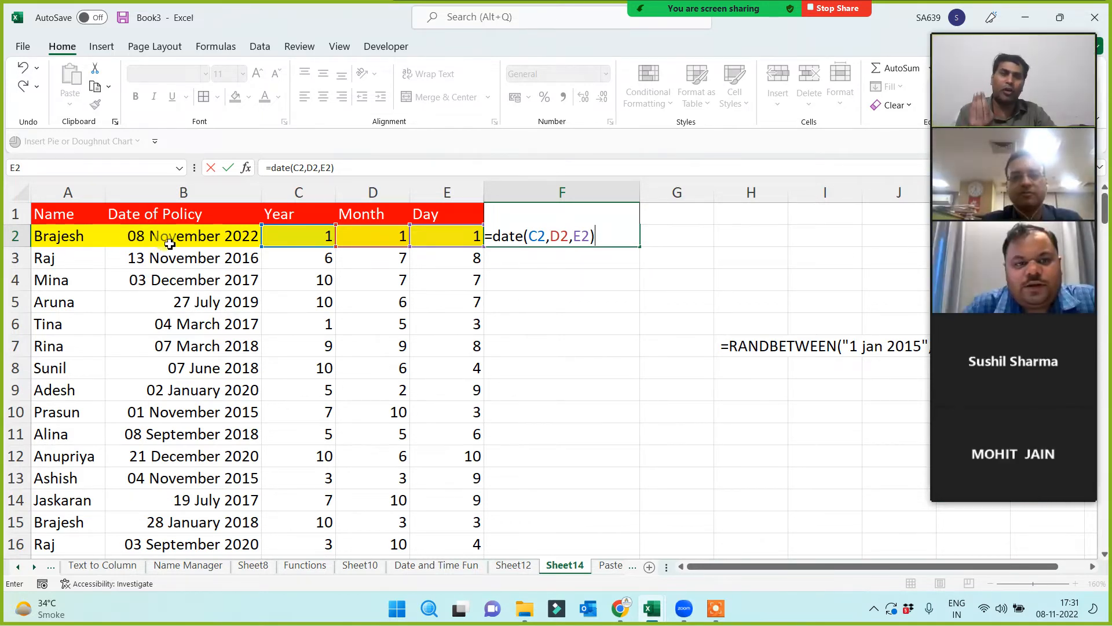
{"action": "key", "text": "ctrl+Return"}
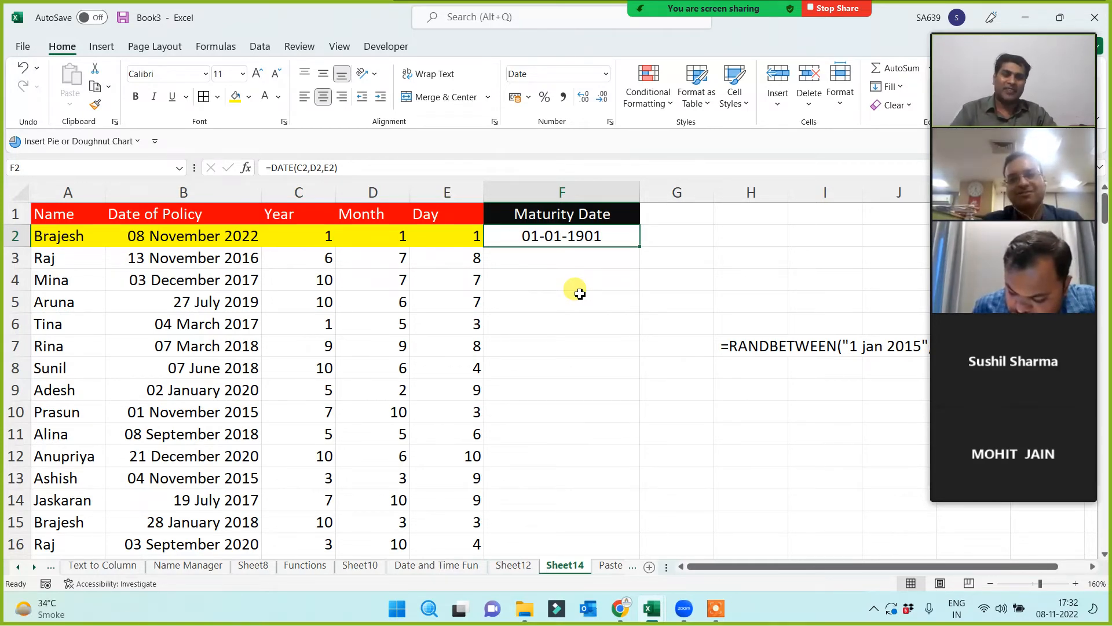
{"action": "key", "text": "Delete"}
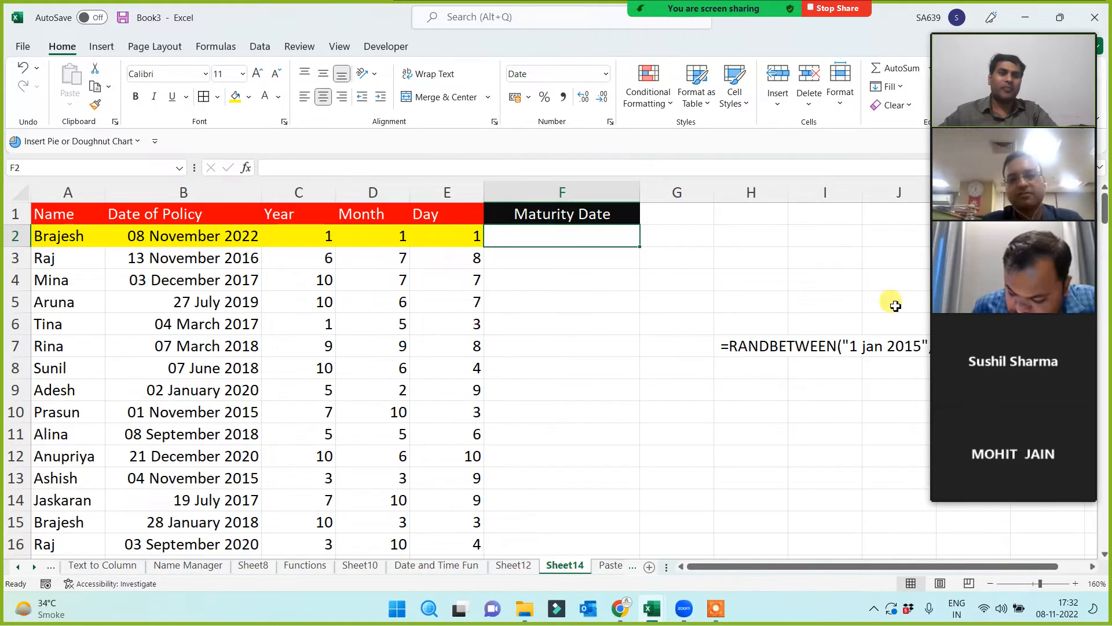
- Restore F2's formula and extend it to =DATE(C2,D2,E2)+B2, giving 10-11-2023
{"action": "key", "text": "ctrl+z"}
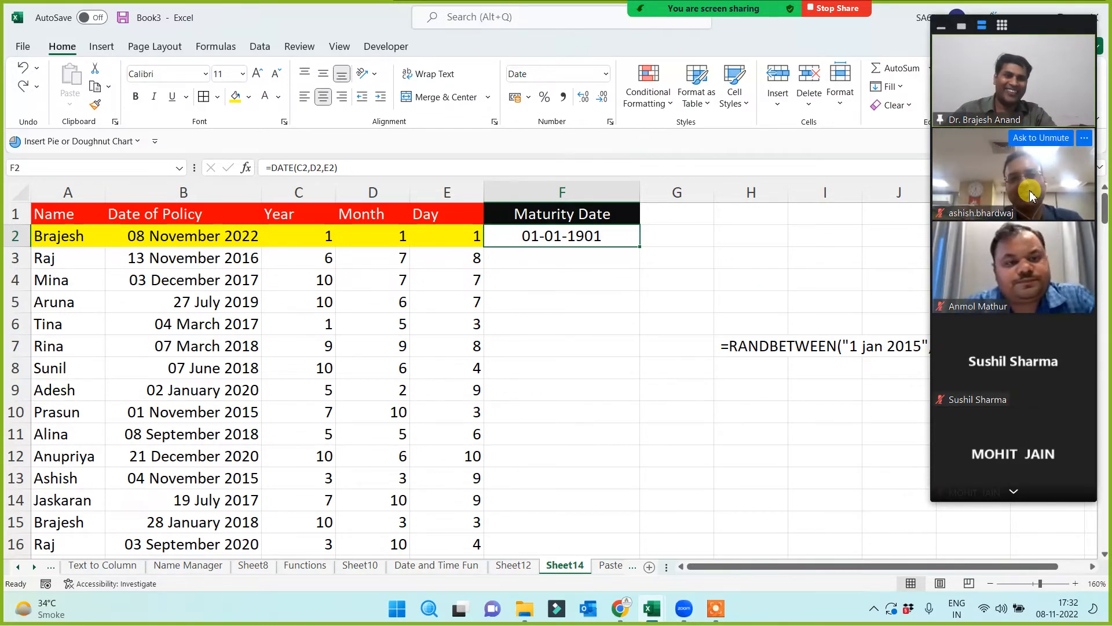
{"action": "left_click", "coordinate": [1014, 492]}
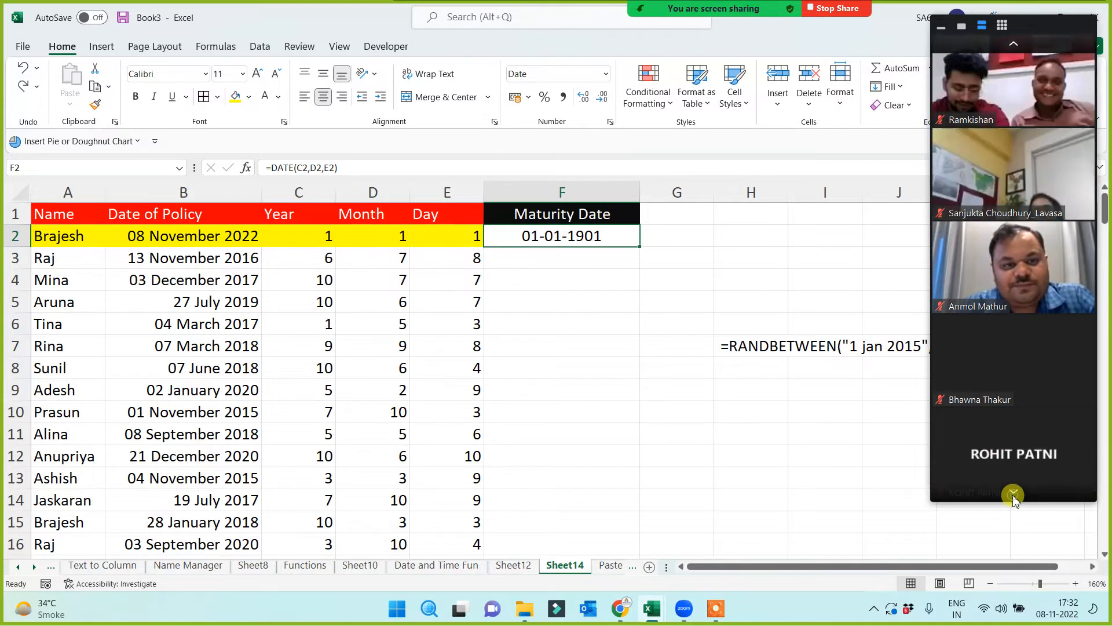
{"action": "left_click", "coordinate": [1015, 45]}
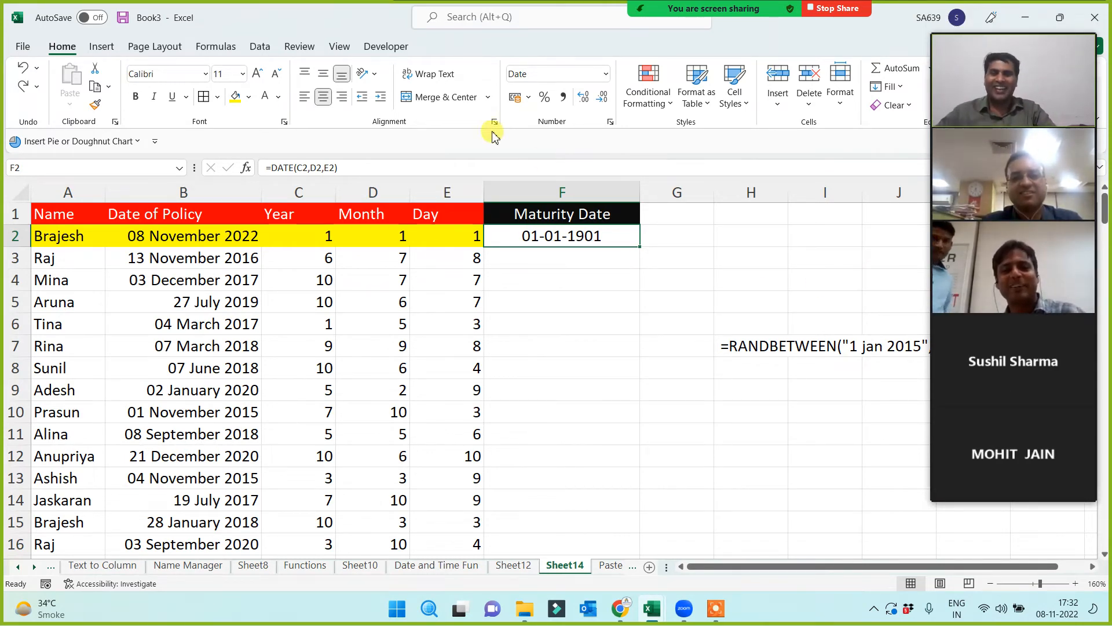
{"action": "left_click", "coordinate": [371, 170]}
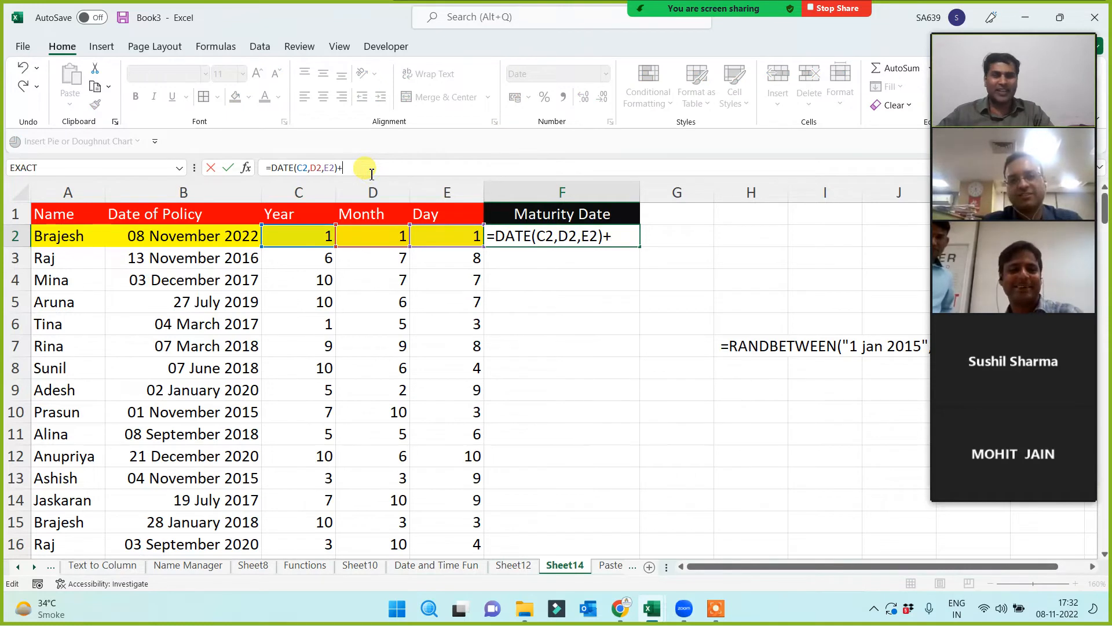
{"action": "type", "text": "+"}
{"action": "left_click", "coordinate": [220, 237]}
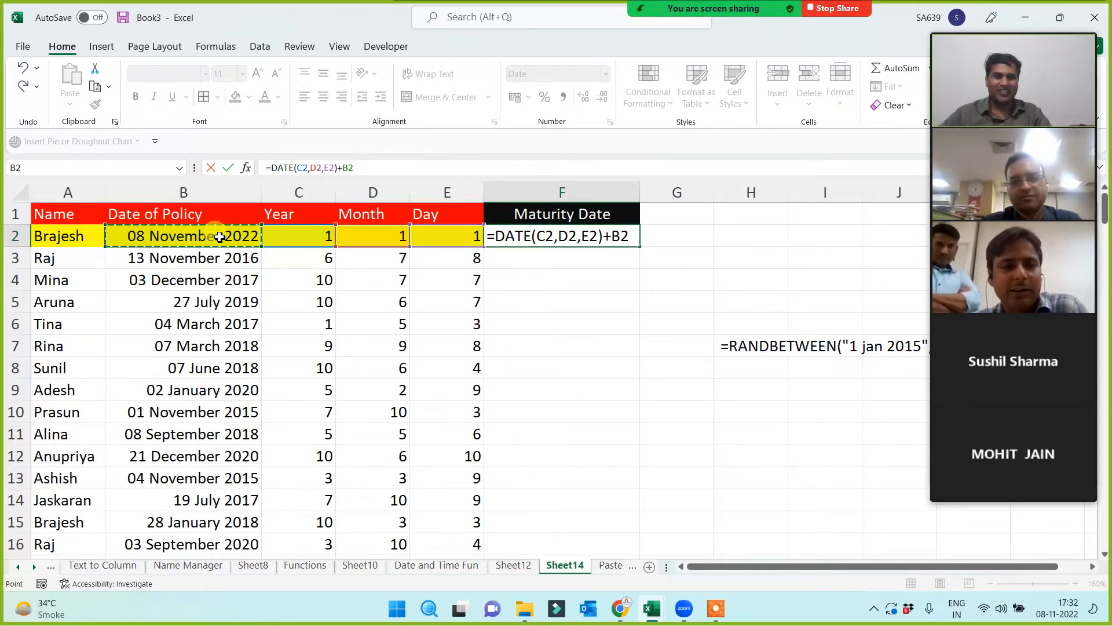
{"action": "key", "text": "Return"}
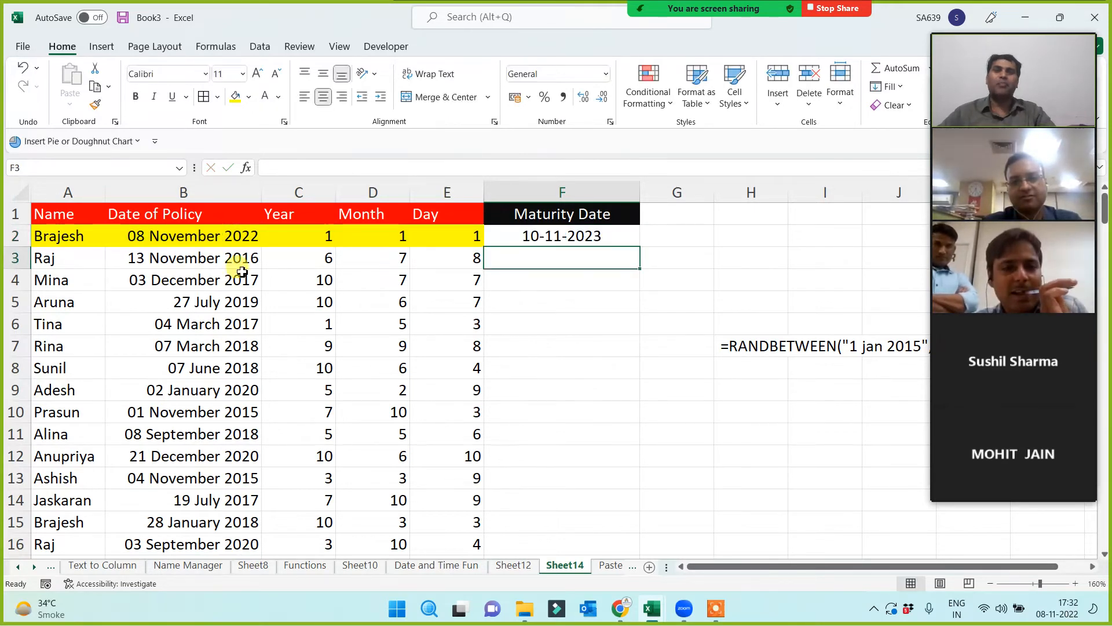
{"action": "key", "text": "Up"}
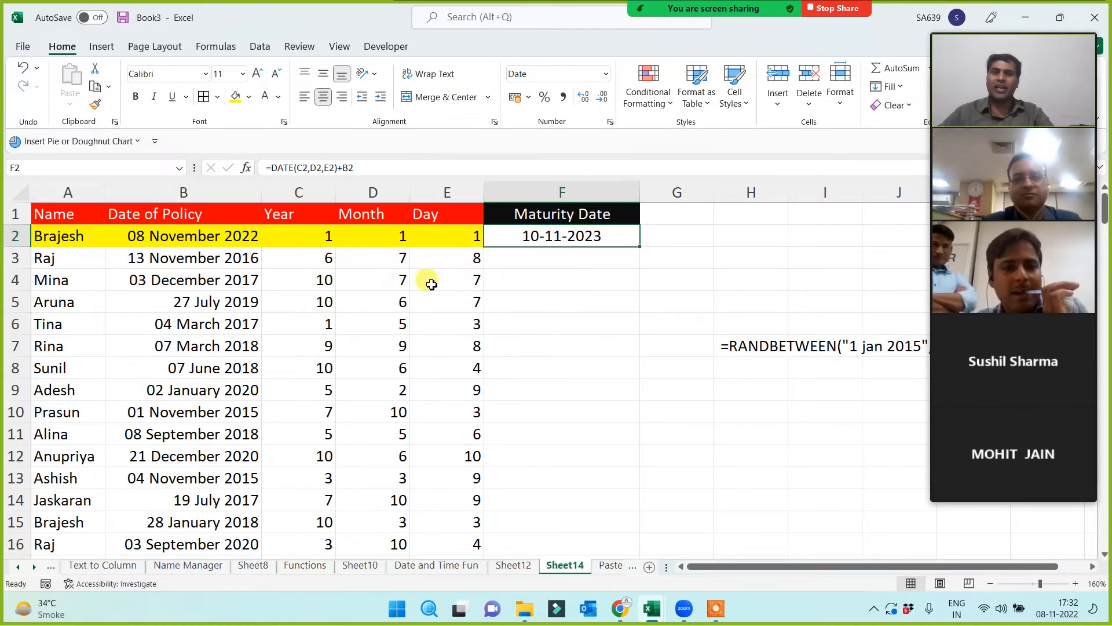
- Compare B2, C2 and F2's formulas, then clear F2
{"action": "left_click", "coordinate": [184, 240]}
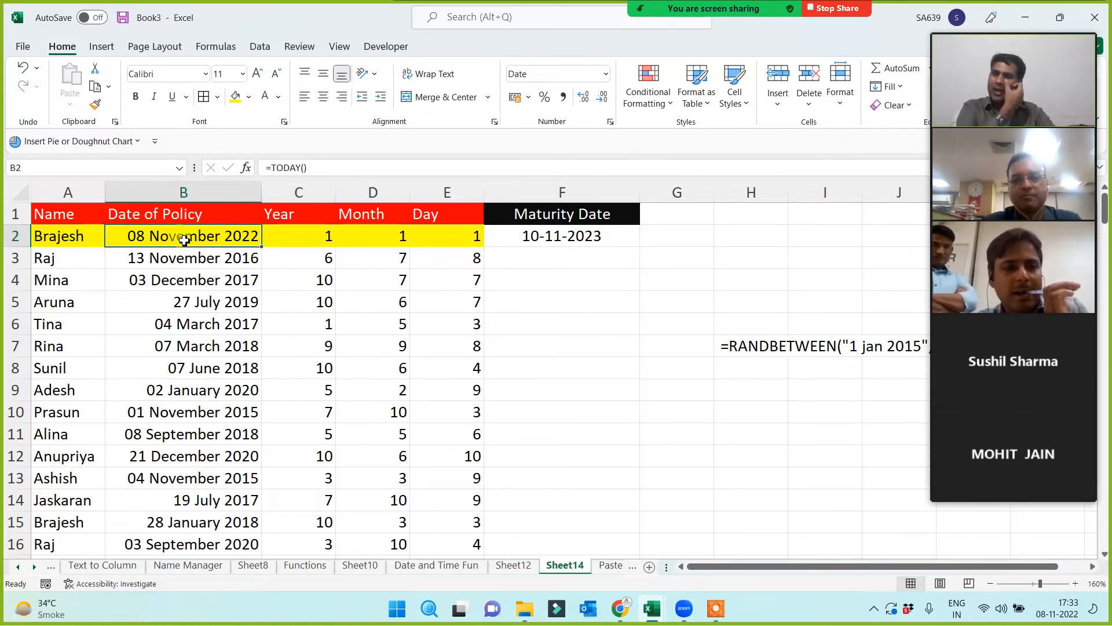
{"action": "left_click", "coordinate": [557, 241]}
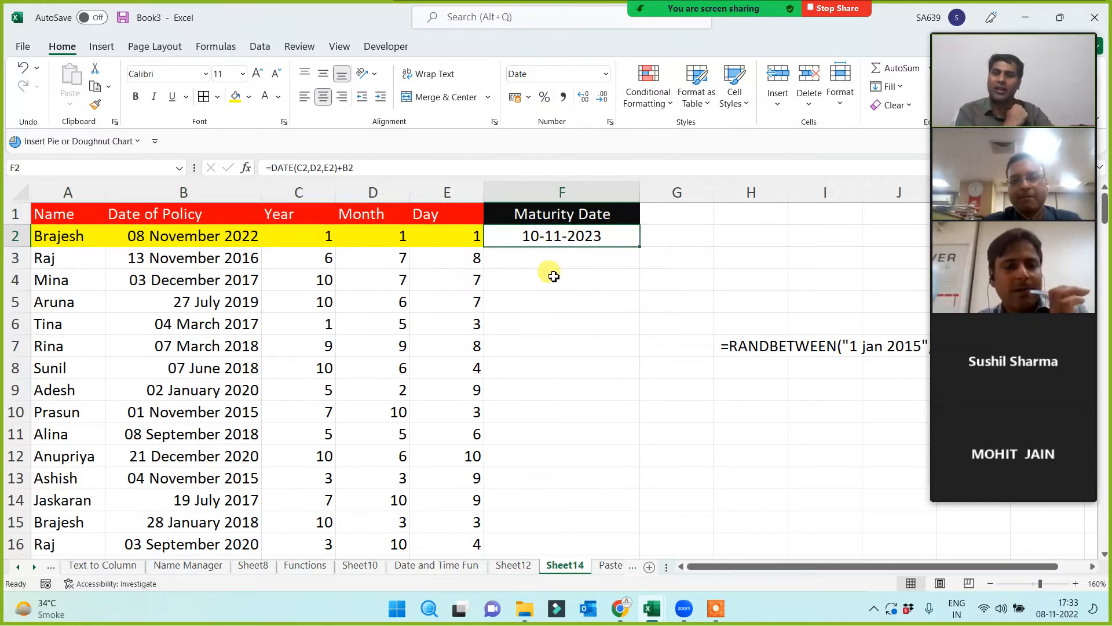
{"action": "left_click", "coordinate": [174, 239]}
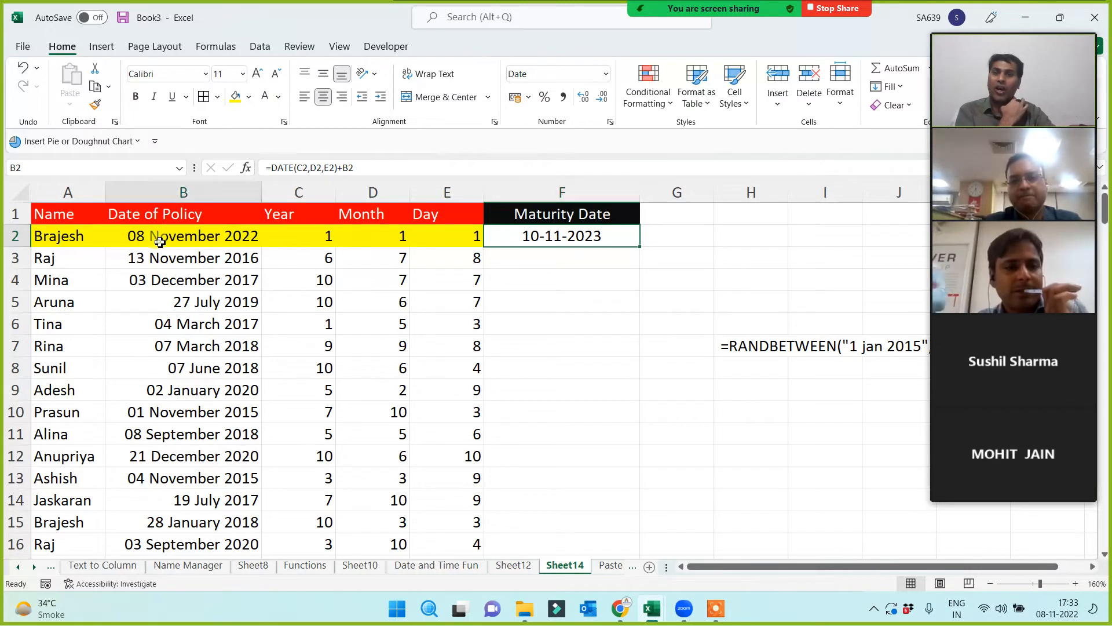
{"action": "left_click", "coordinate": [518, 232]}
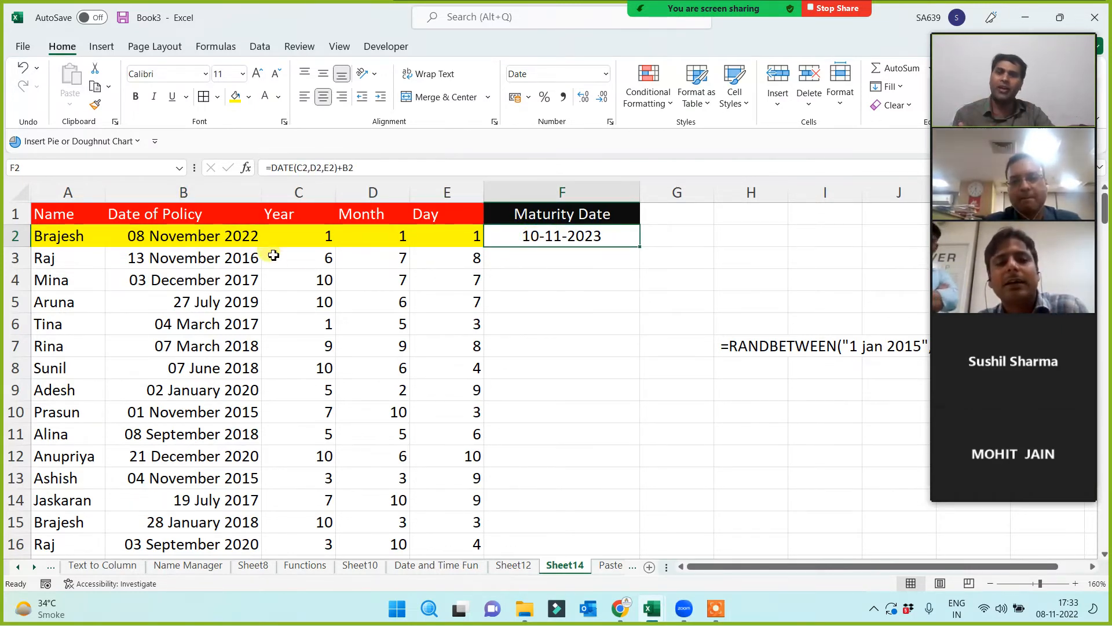
{"action": "left_click", "coordinate": [247, 237]}
{"action": "left_click", "coordinate": [323, 236]}
{"action": "left_click", "coordinate": [577, 242]}
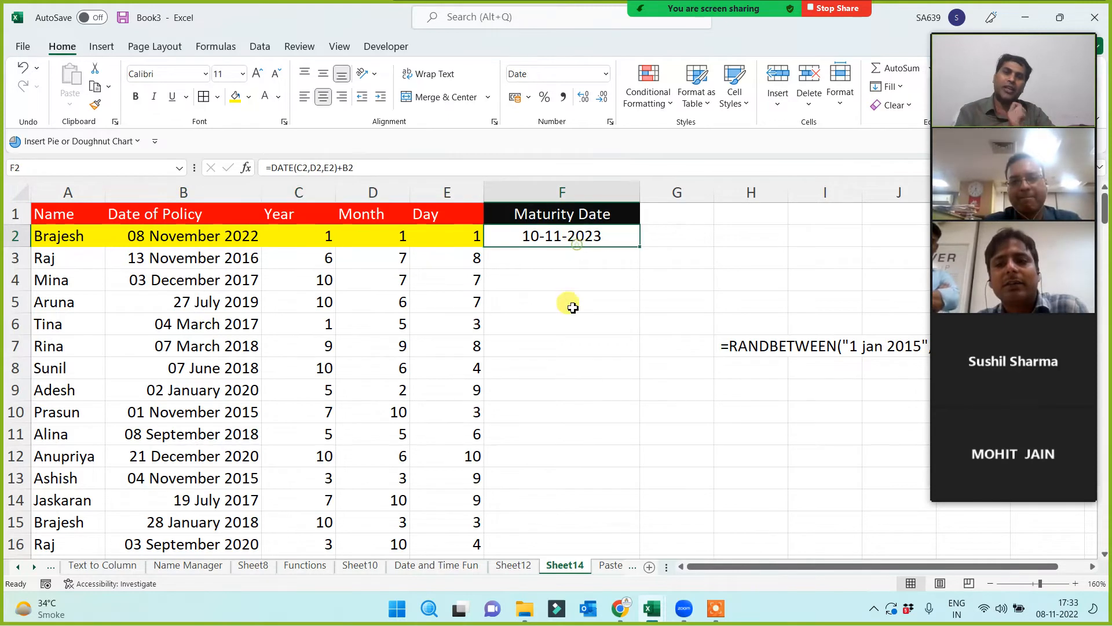
{"action": "key", "text": "Delete"}
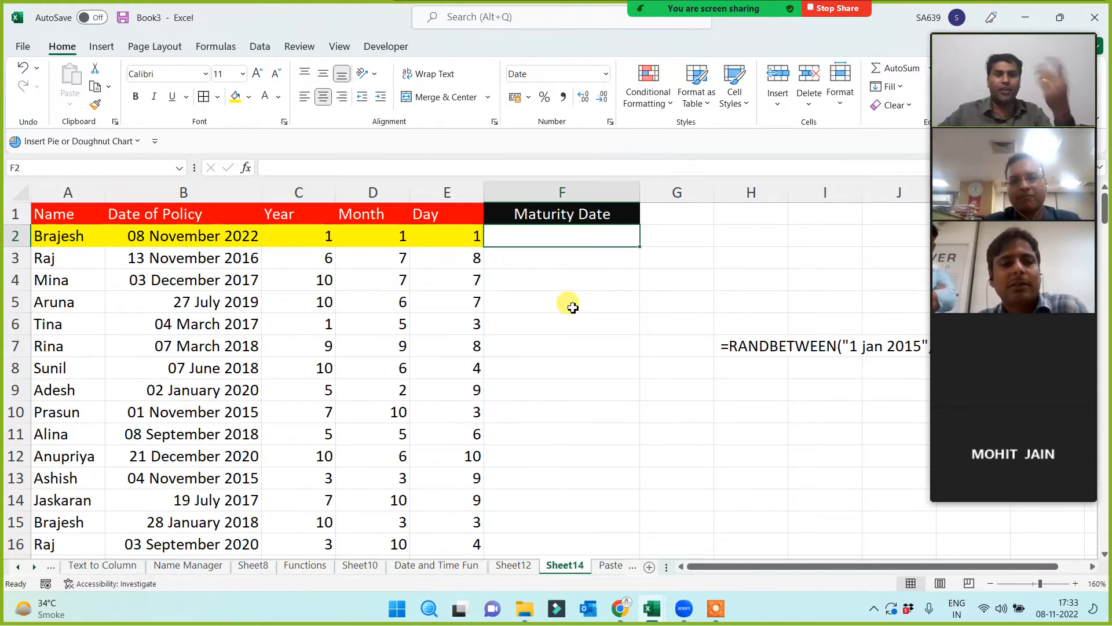
{"action": "type", "text": "="}
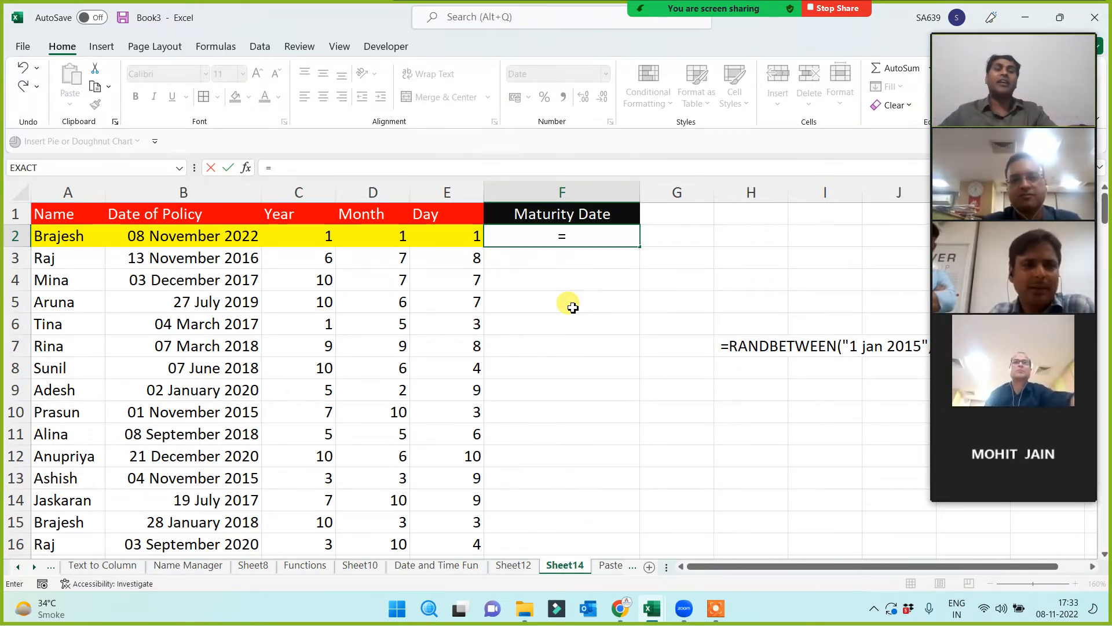
{"action": "mouse_move", "coordinate": [1091, 287]}
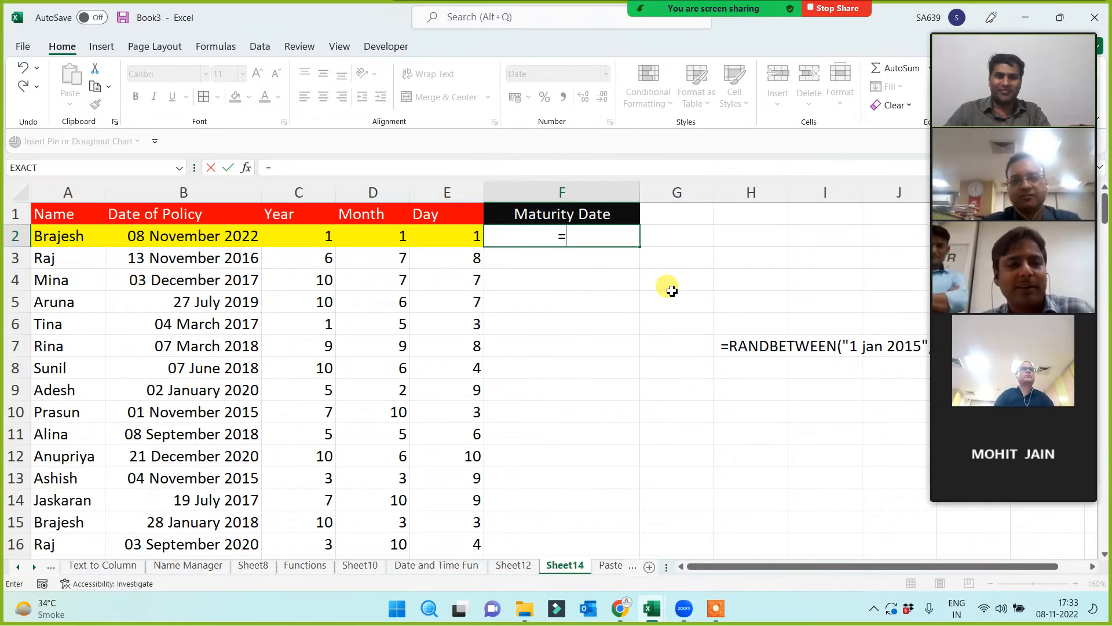
{"action": "left_click", "coordinate": [152, 234]}
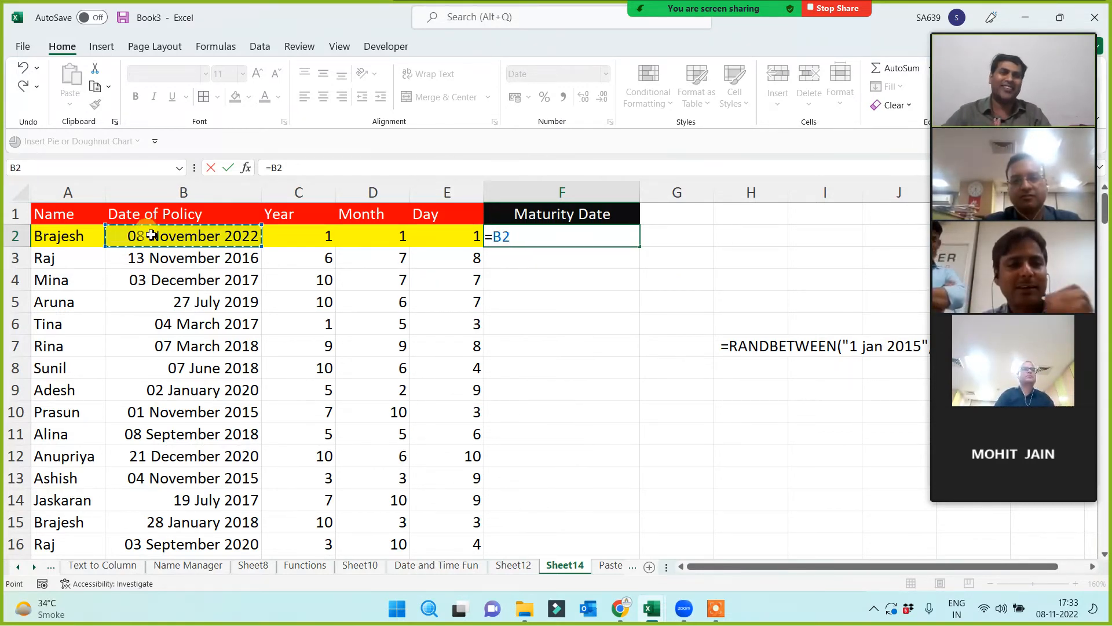
{"action": "type", "text": "+"}
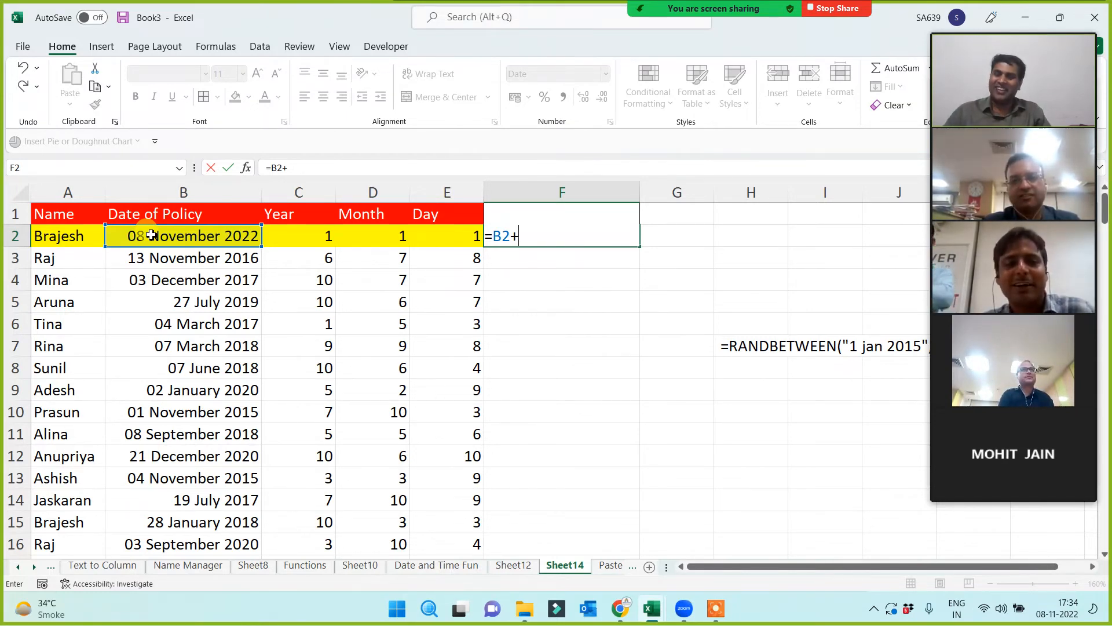
{"action": "key", "text": "Escape"}
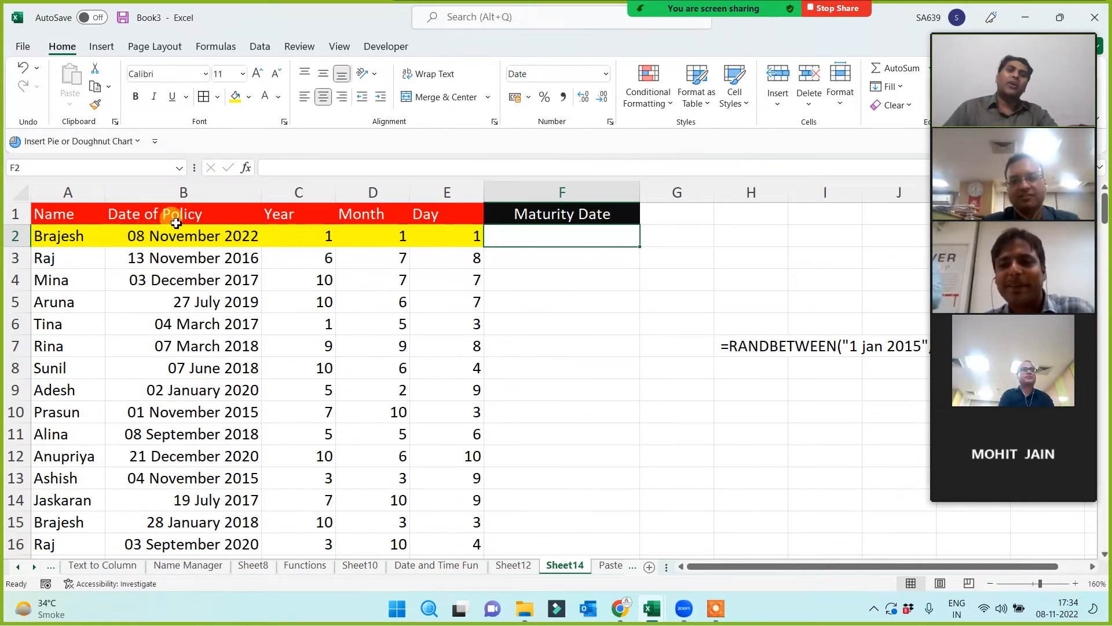
{"action": "left_click", "coordinate": [69, 241]}
{"action": "left_click_drag", "start_coordinate": [105, 240], "coordinate": [631, 241]}
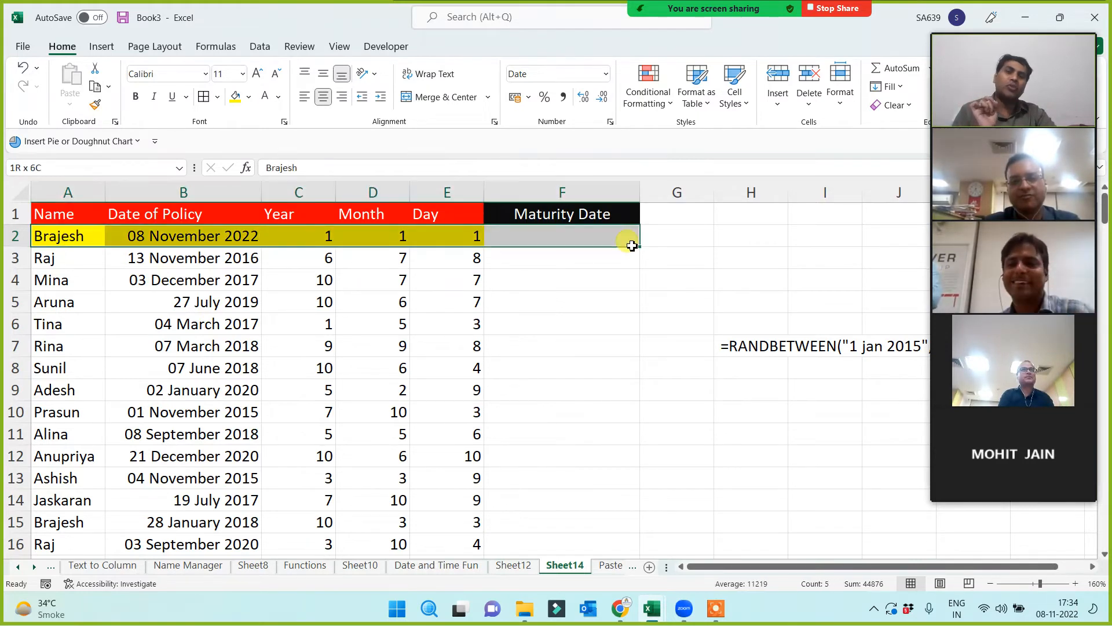
{"action": "left_click", "coordinate": [542, 229]}
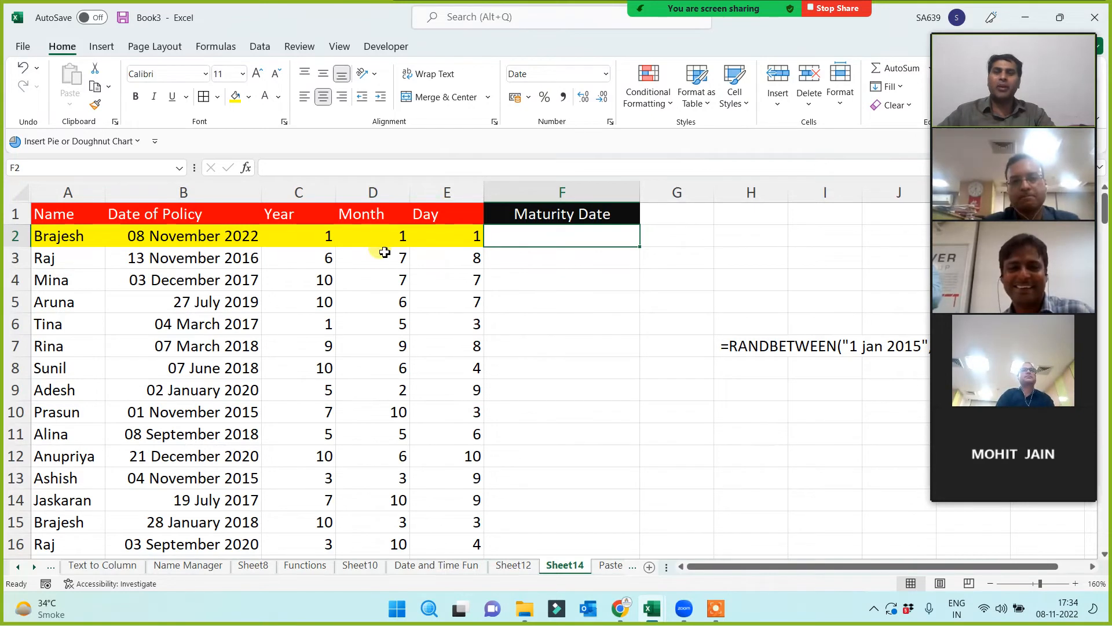
- Enter 9 Dec 2023 in F2, then switch to the Date and Time Fun sheet
{"action": "type", "text": "9"}
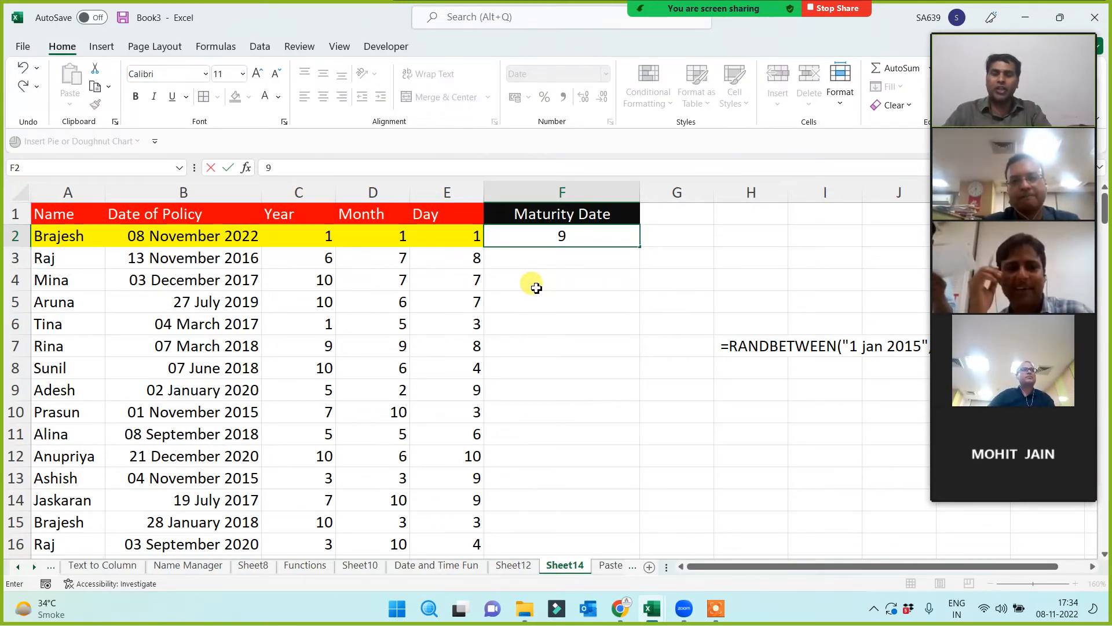
{"action": "type", "text": " Dec"}
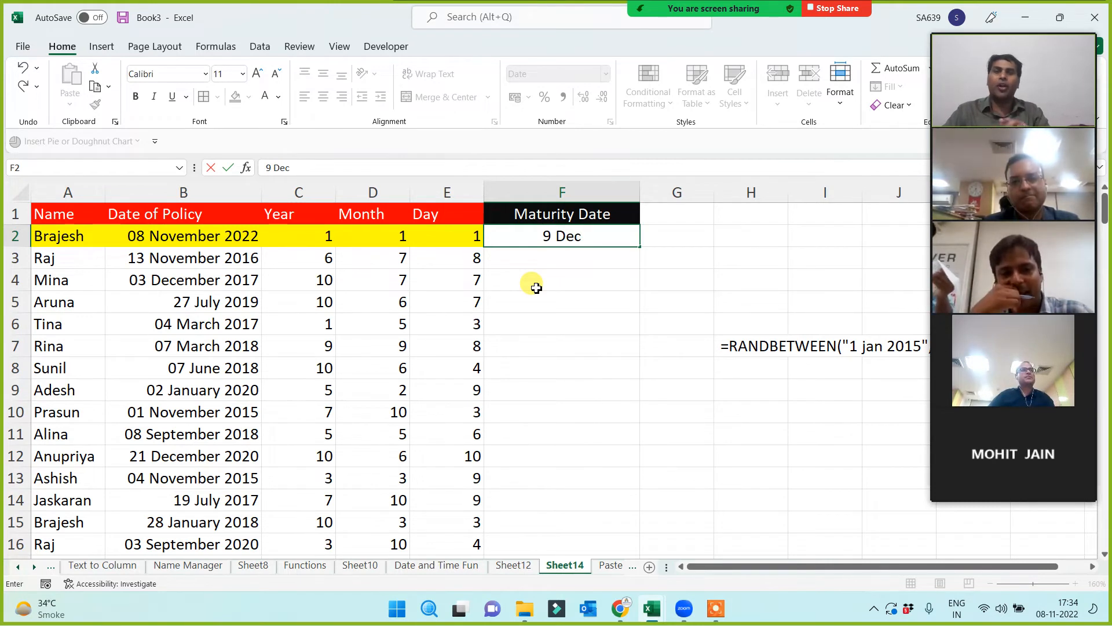
{"action": "type", "text": " 2023"}
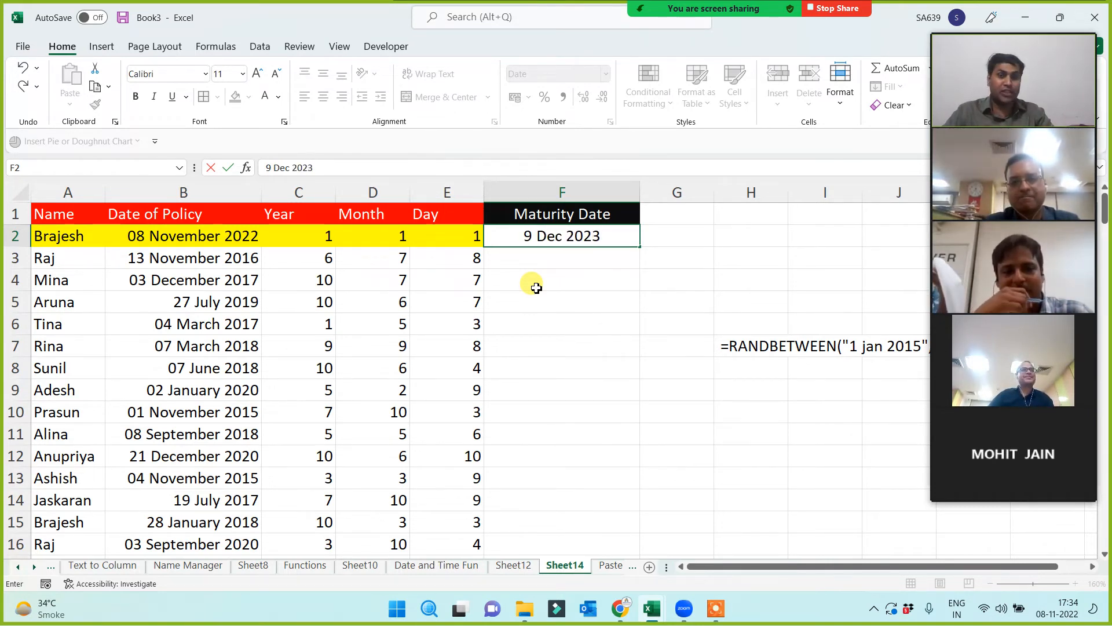
{"action": "key", "text": "Return"}
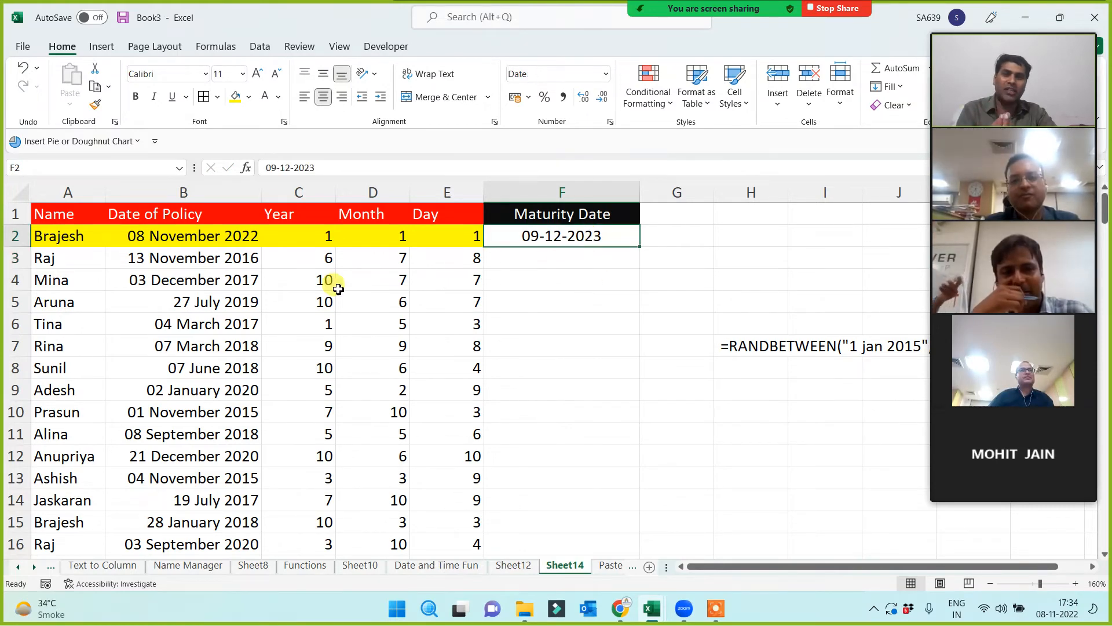
{"action": "left_click_drag", "start_coordinate": [108, 259], "coordinate": [521, 484]}
{"action": "left_click", "coordinate": [540, 328]}
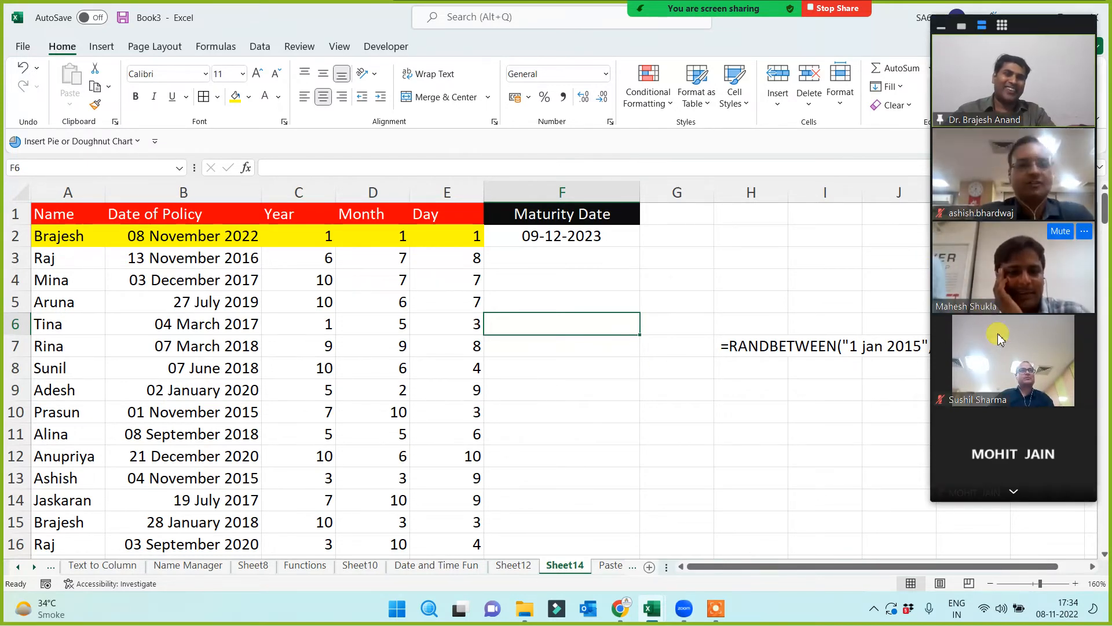
{"action": "left_click", "coordinate": [1014, 491]}
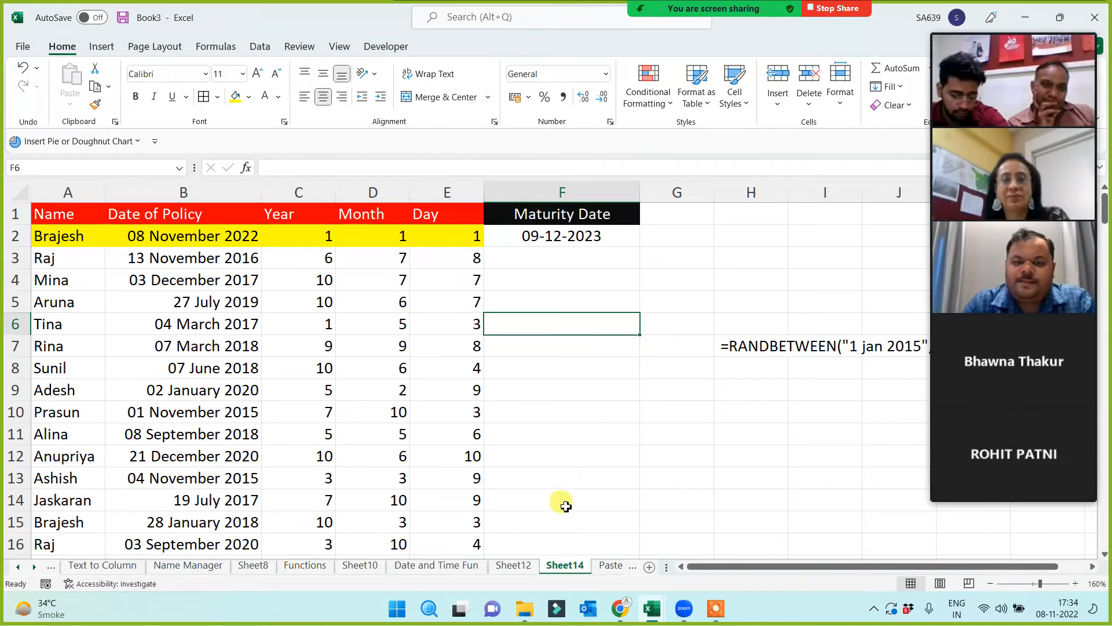
{"action": "left_click", "coordinate": [437, 568]}
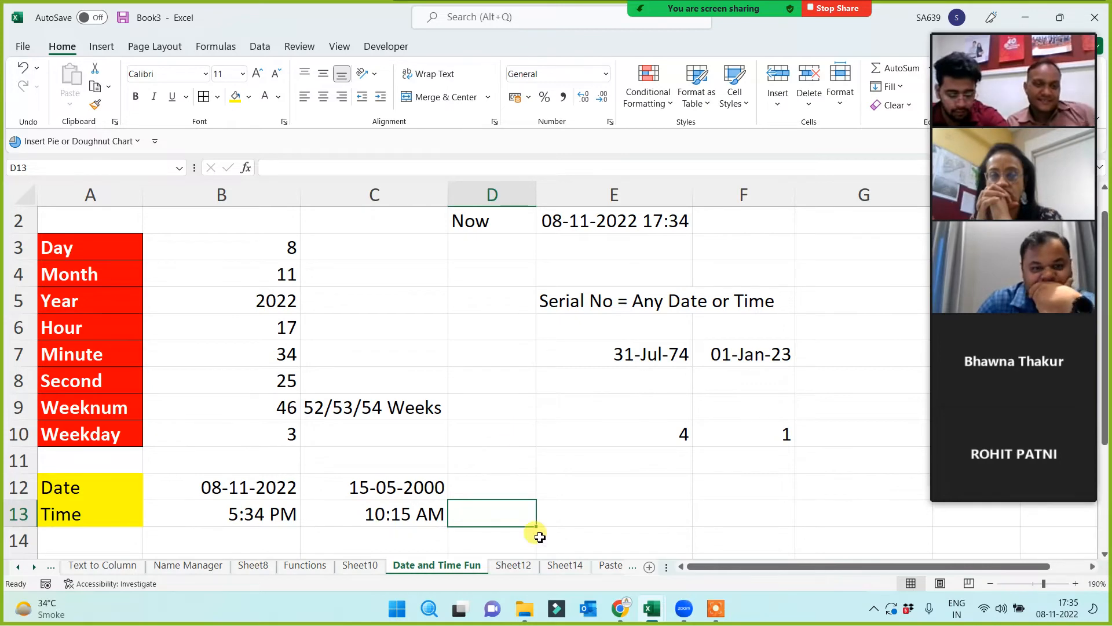
- Back on Sheet14, clear the typed date from F2 and start entering =date( there
{"action": "left_click", "coordinate": [565, 565]}
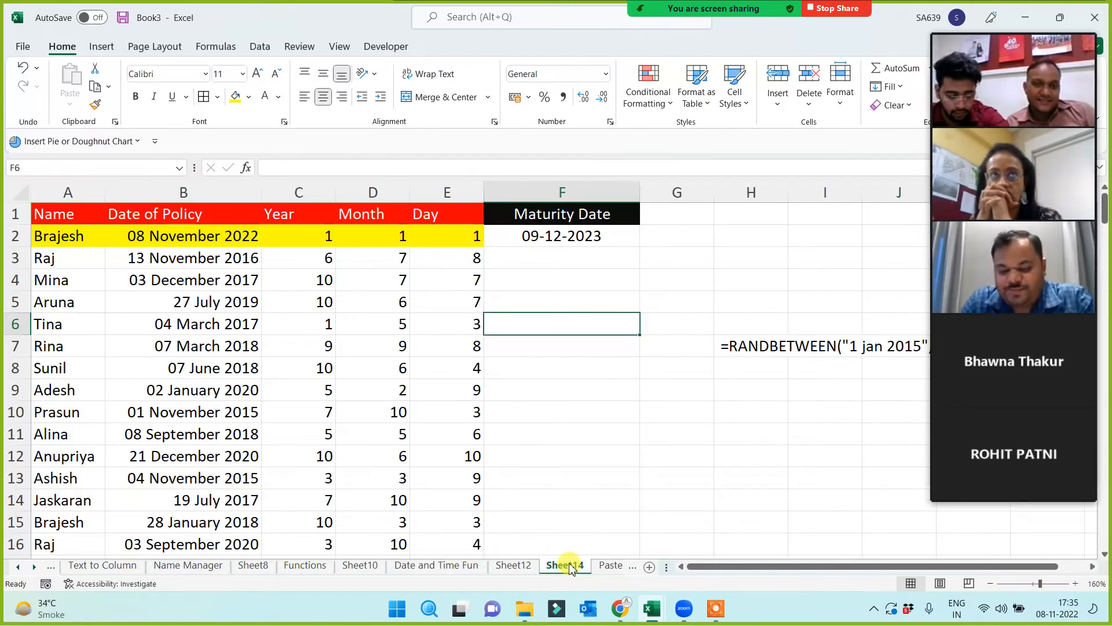
{"action": "left_click", "coordinate": [593, 384]}
{"action": "left_click", "coordinate": [584, 237]}
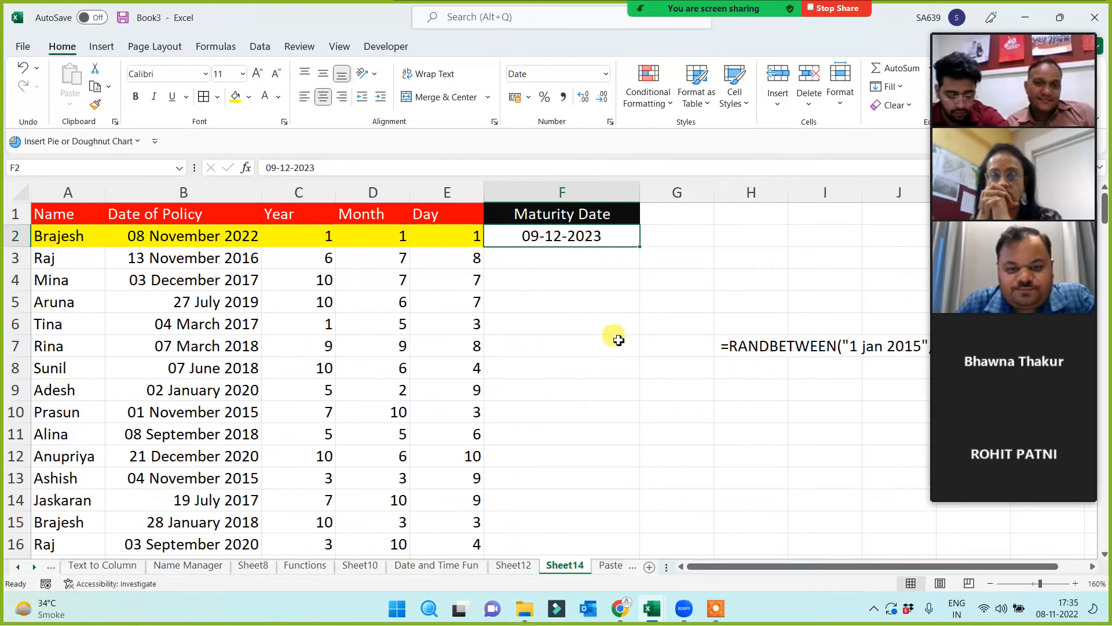
{"action": "key", "text": "Delete"}
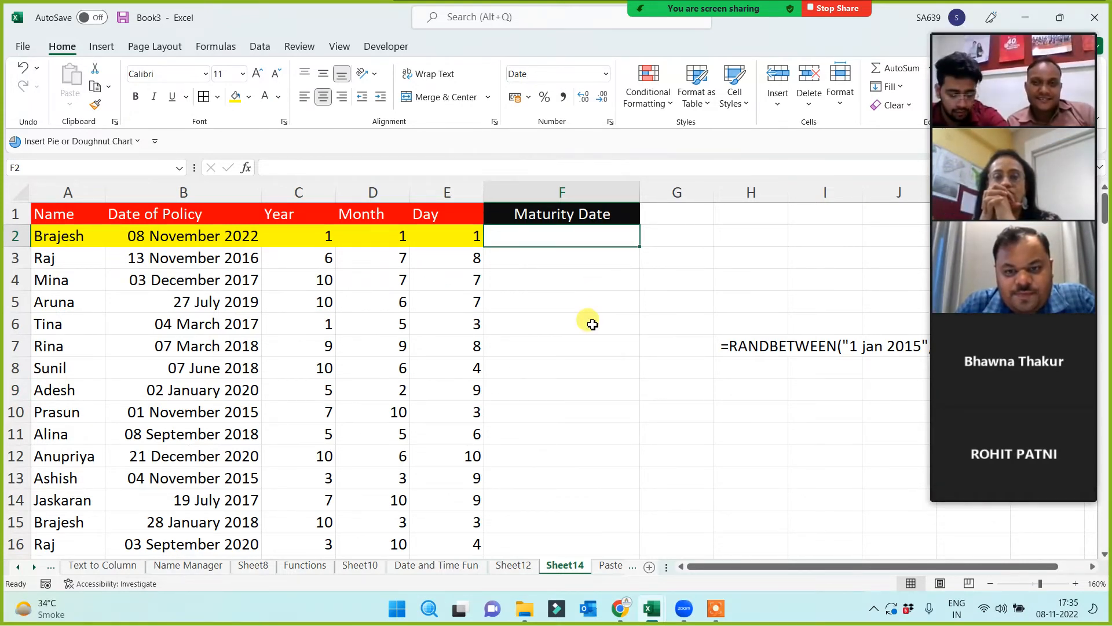
{"action": "type", "text": "="}
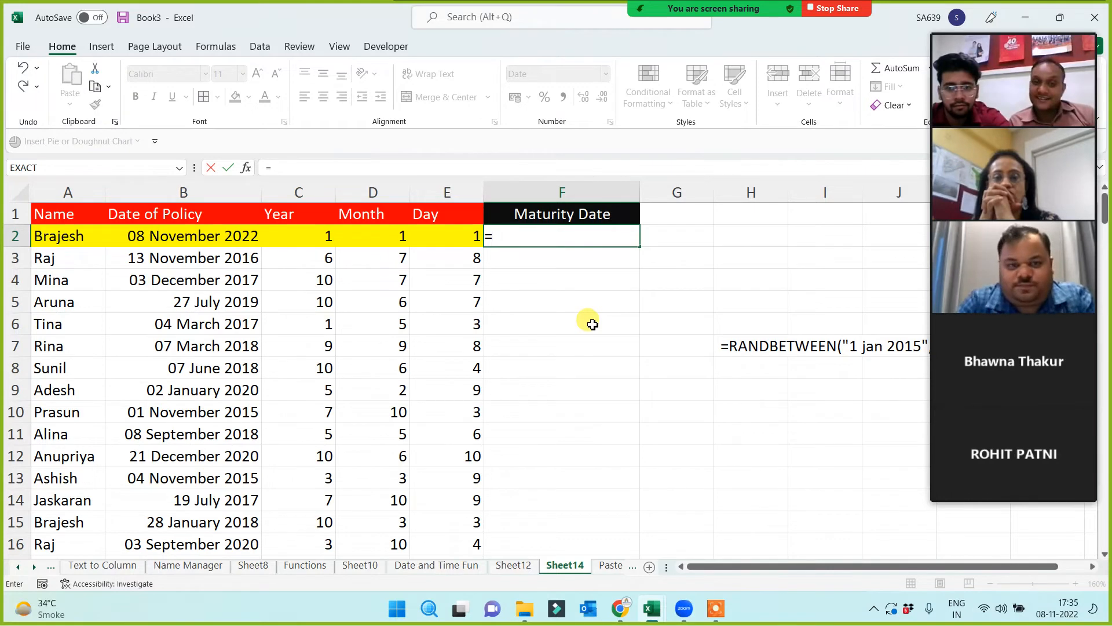
{"action": "type", "text": "date("}
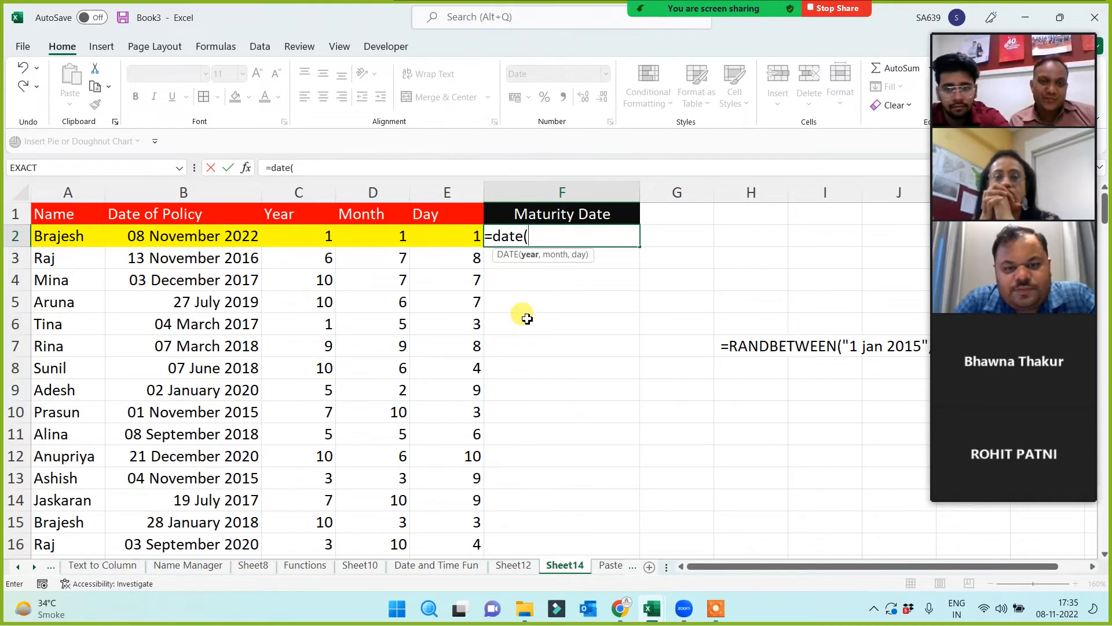
- Build the YEAR(B2)+C2 year argument of F2's DATE formula
{"action": "type", "text": "y"}
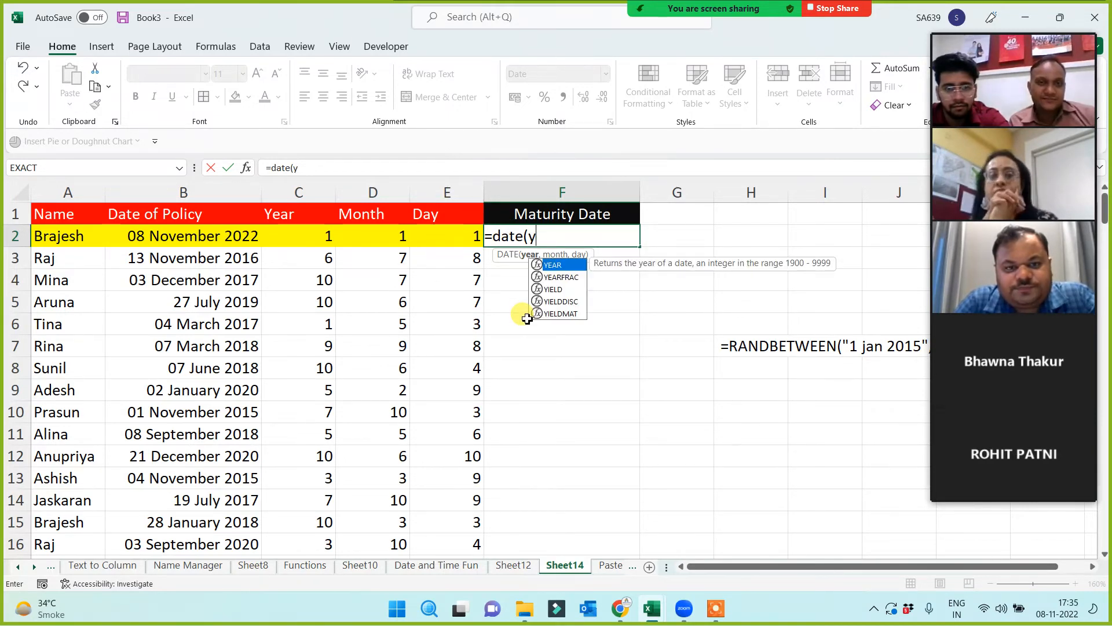
{"action": "type", "text": "ear("}
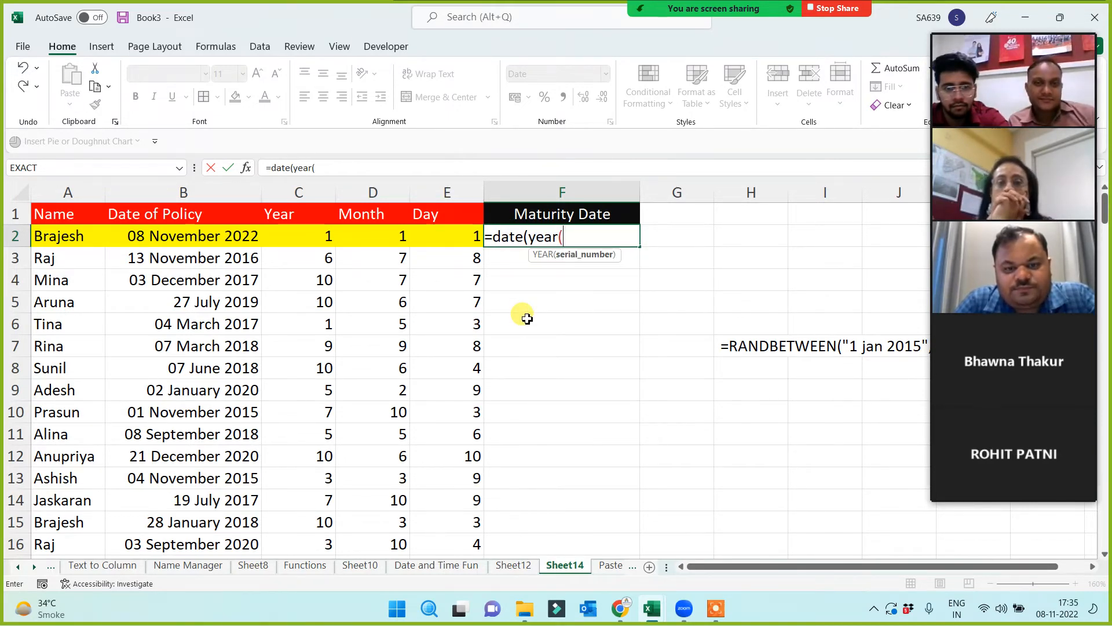
{"action": "left_click", "coordinate": [206, 240]}
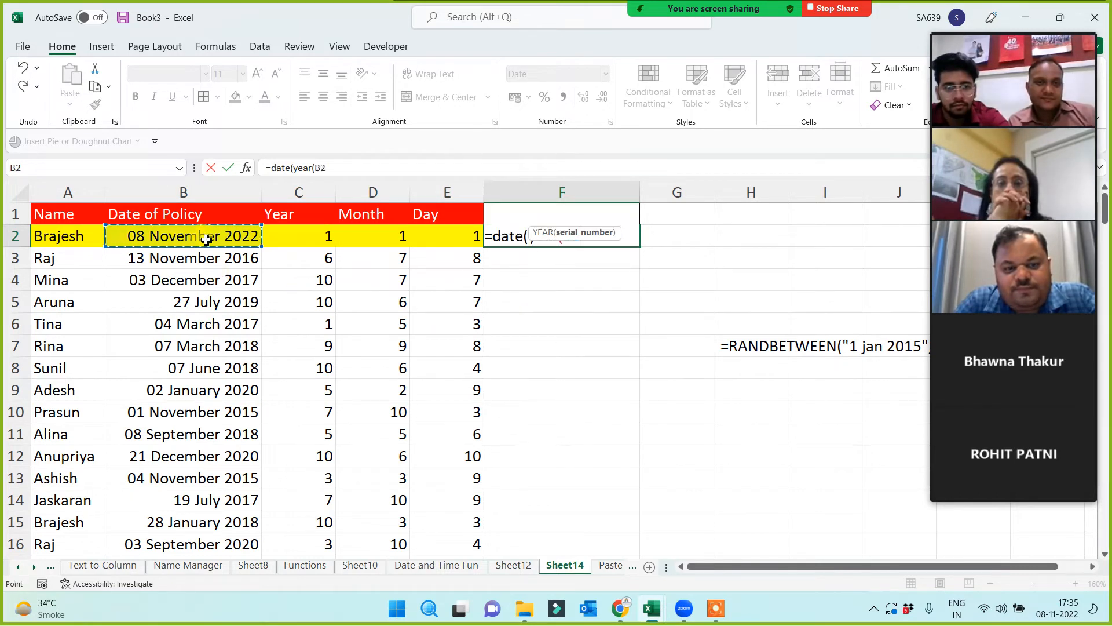
{"action": "type", "text": ")"}
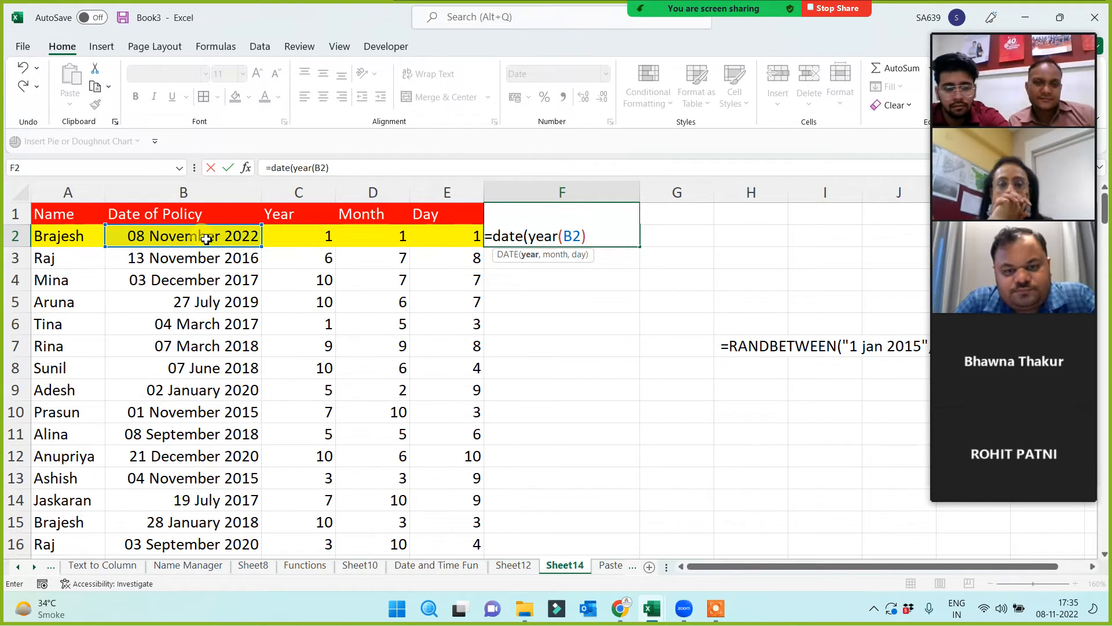
{"action": "left_click_drag", "start_coordinate": [530, 236], "coordinate": [590, 231]}
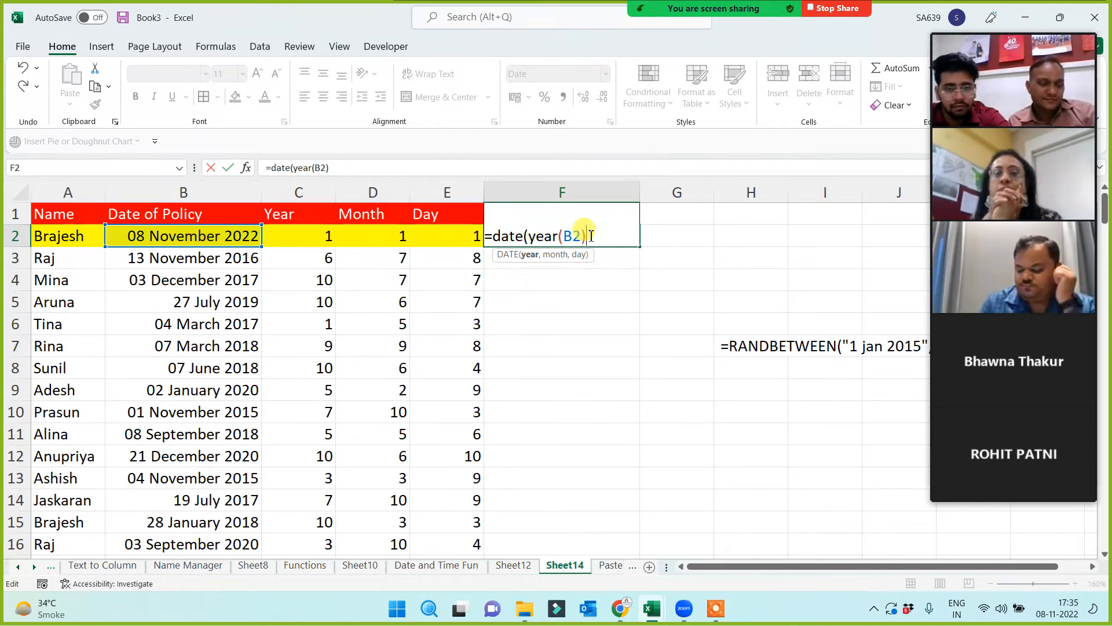
{"action": "left_click", "coordinate": [591, 235]}
{"action": "type", "text": "+"}
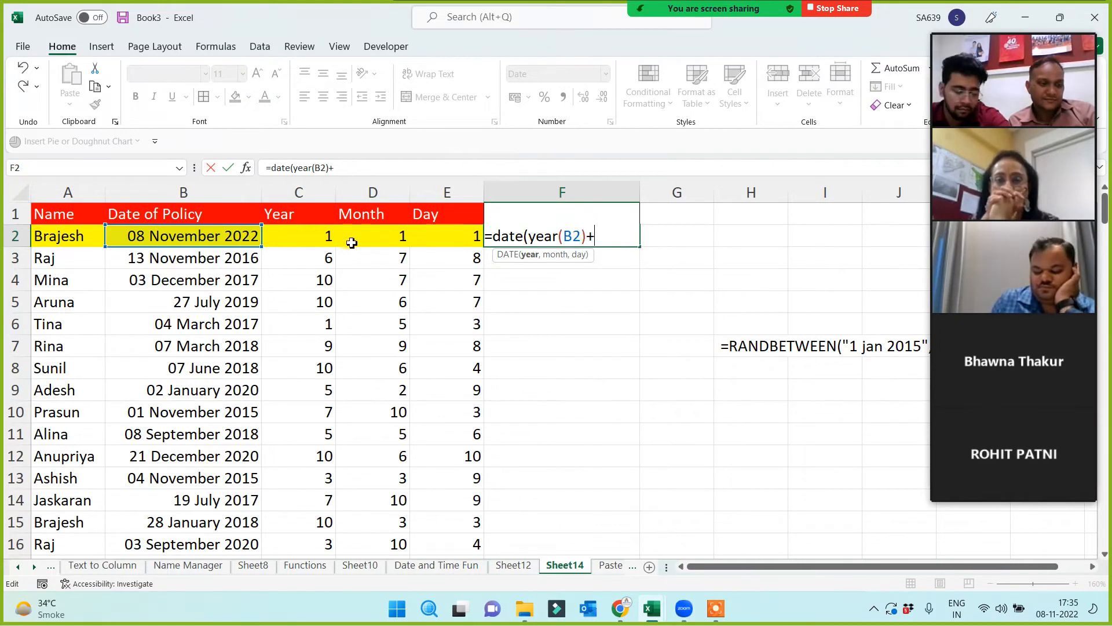
{"action": "left_click", "coordinate": [291, 236]}
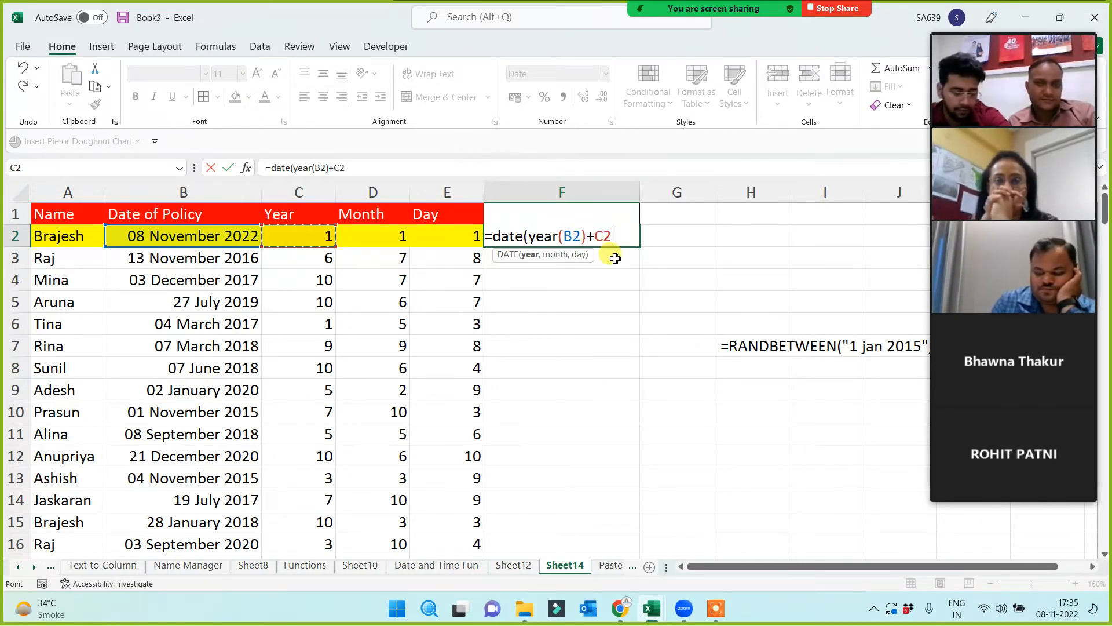
- Add the MONTH(B2)+D2 and DAY(B2)+E2 arguments and enter the formula, showing 09-12-2023
{"action": "type", "text": ","}
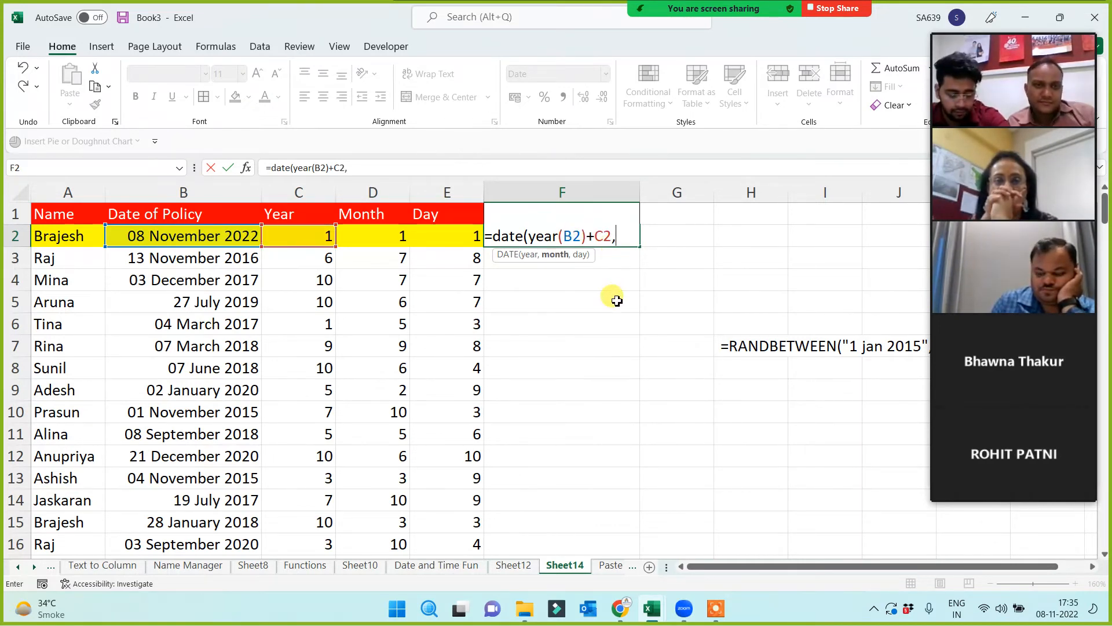
{"action": "type", "text": "month("}
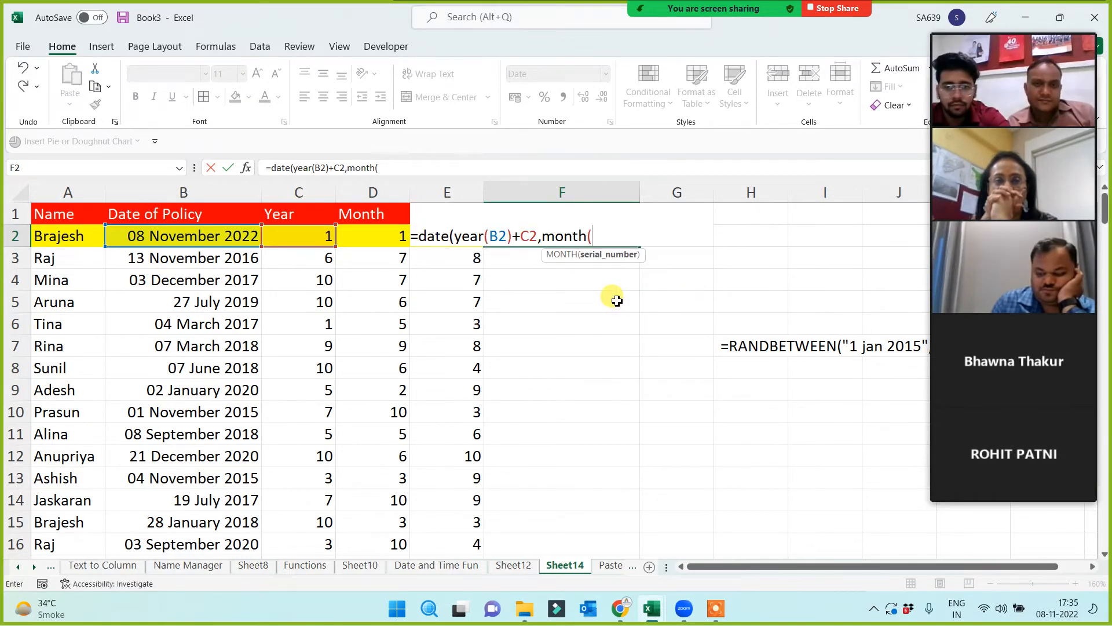
{"action": "left_click", "coordinate": [238, 237]}
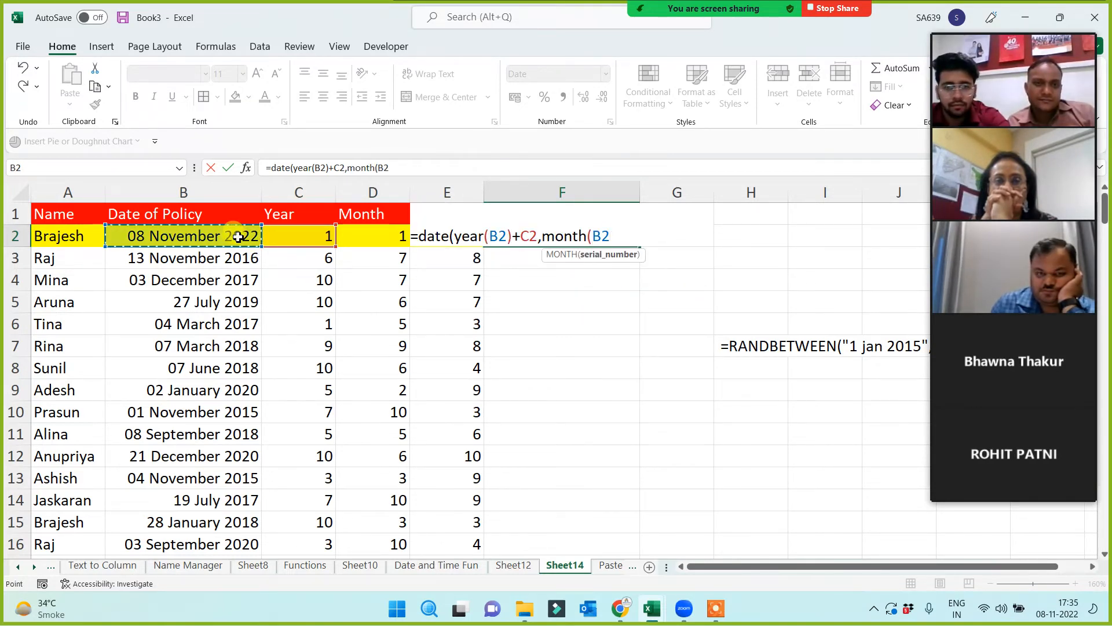
{"action": "type", "text": ")+"}
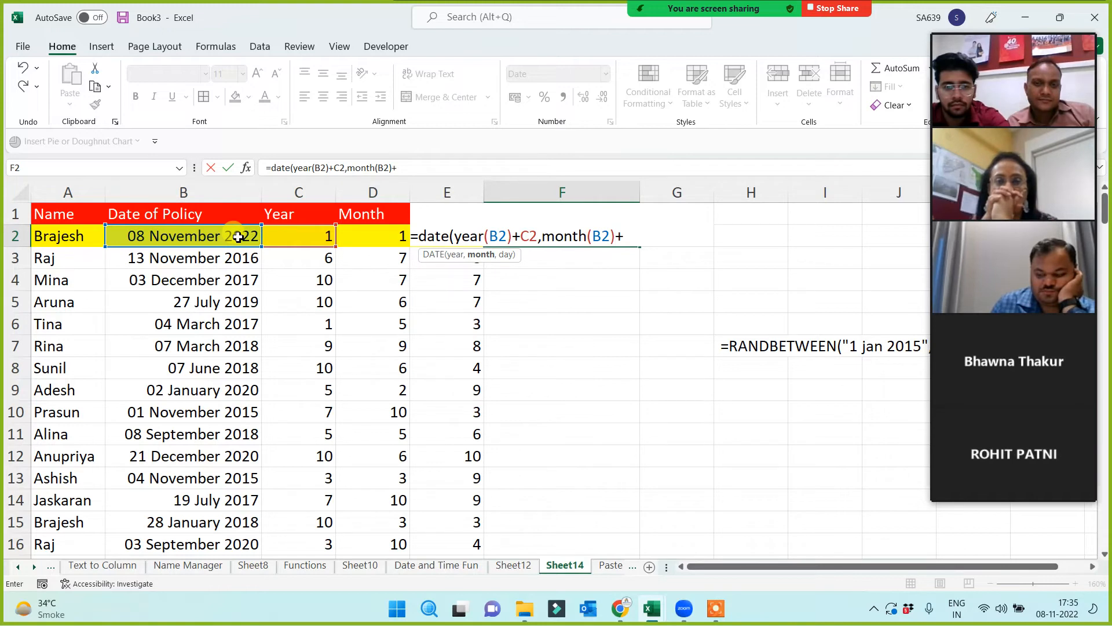
{"action": "left_click", "coordinate": [363, 238]}
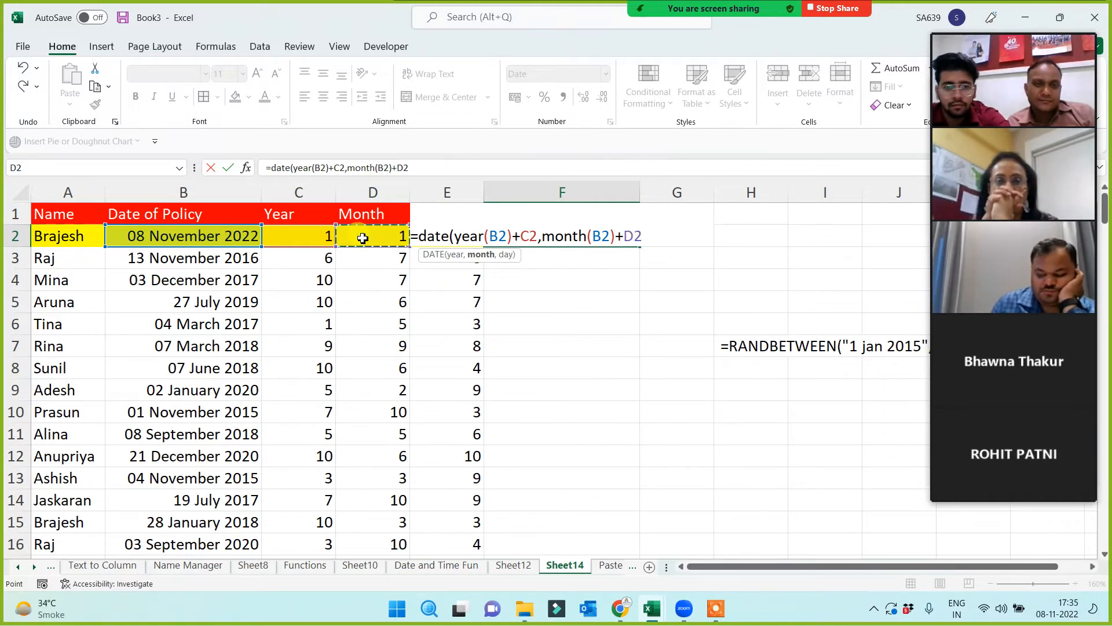
{"action": "type", "text": ","}
{"action": "type", "text": "day("}
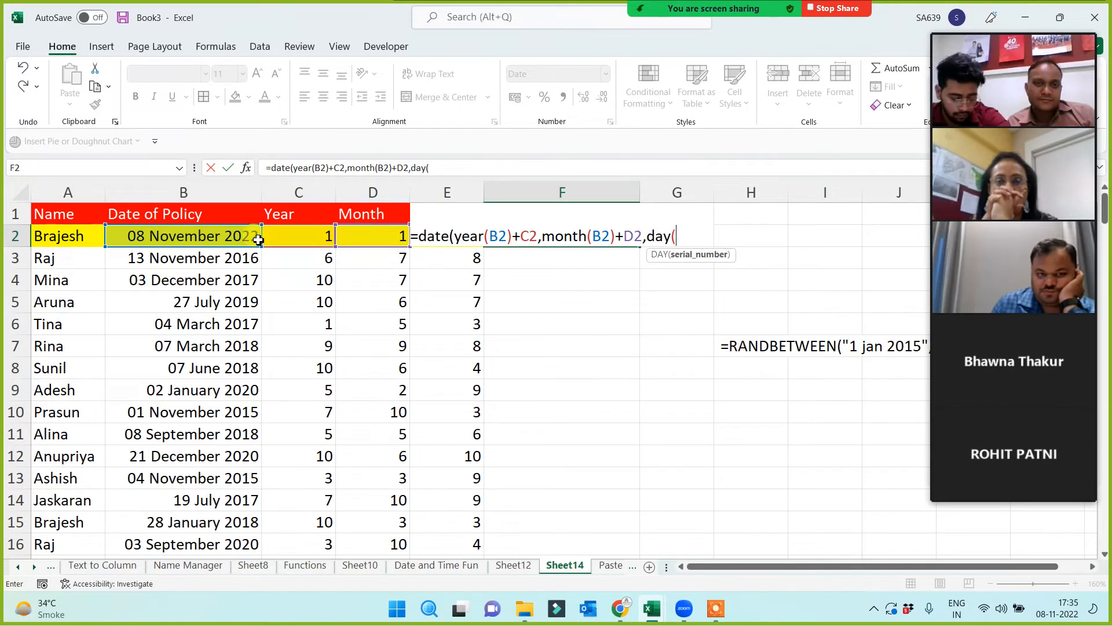
{"action": "left_click", "coordinate": [183, 235]}
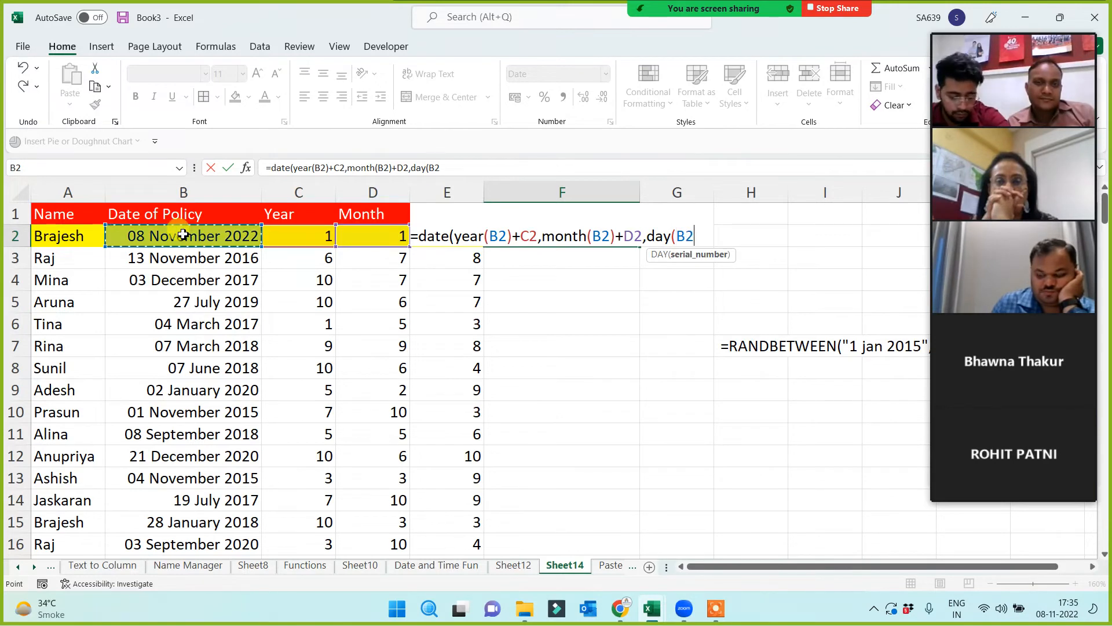
{"action": "type", "text": ")"}
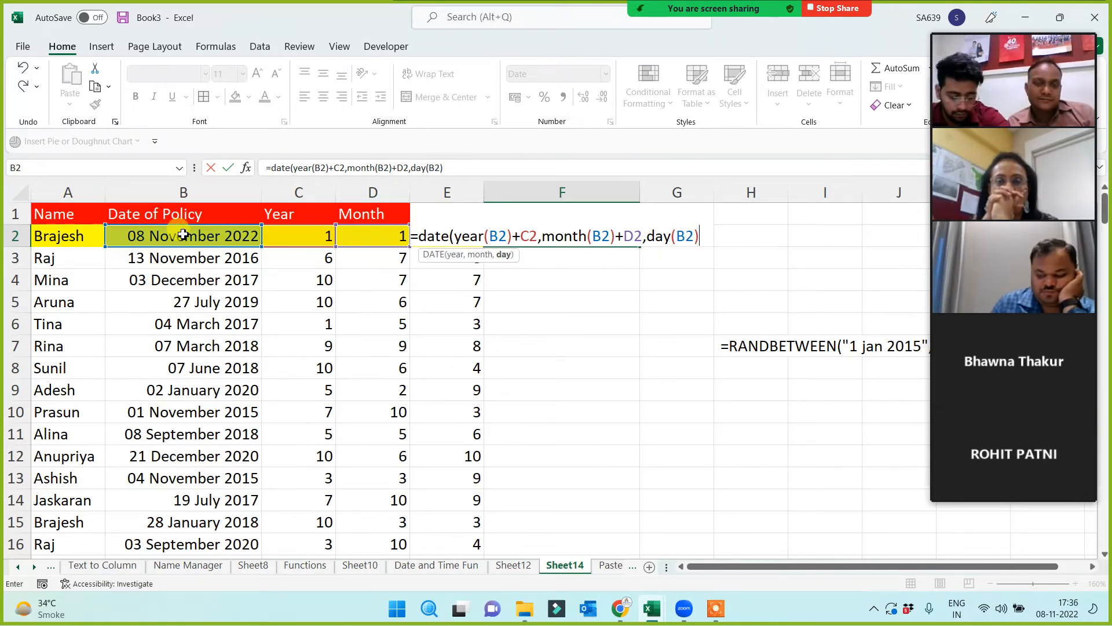
{"action": "type", "text": "+"}
{"action": "type", "text": "e2)"}
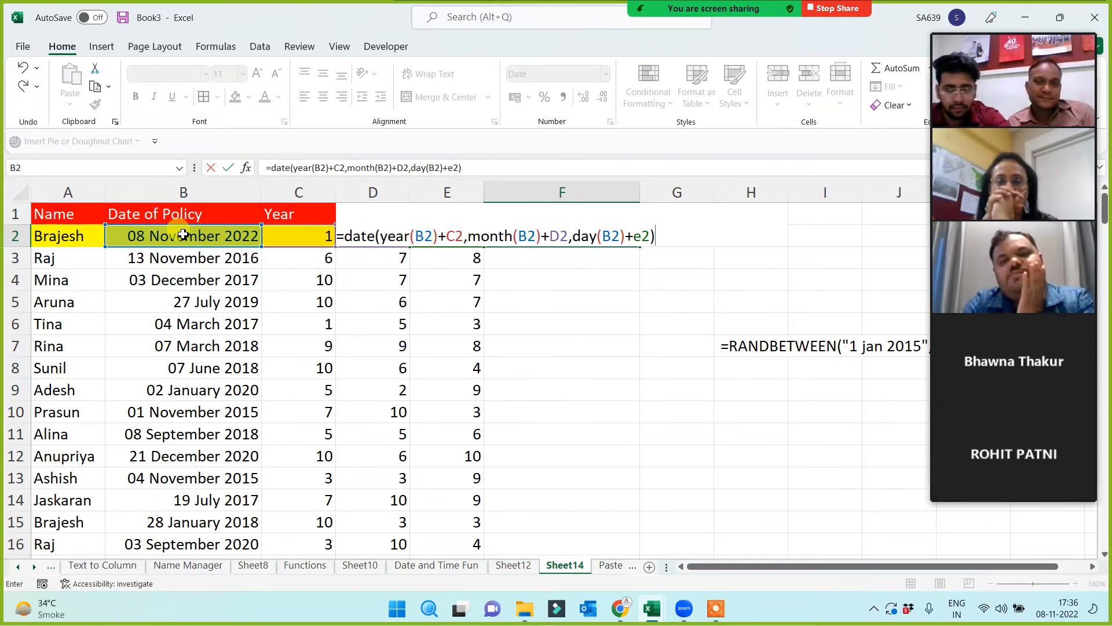
{"action": "key", "text": "Return"}
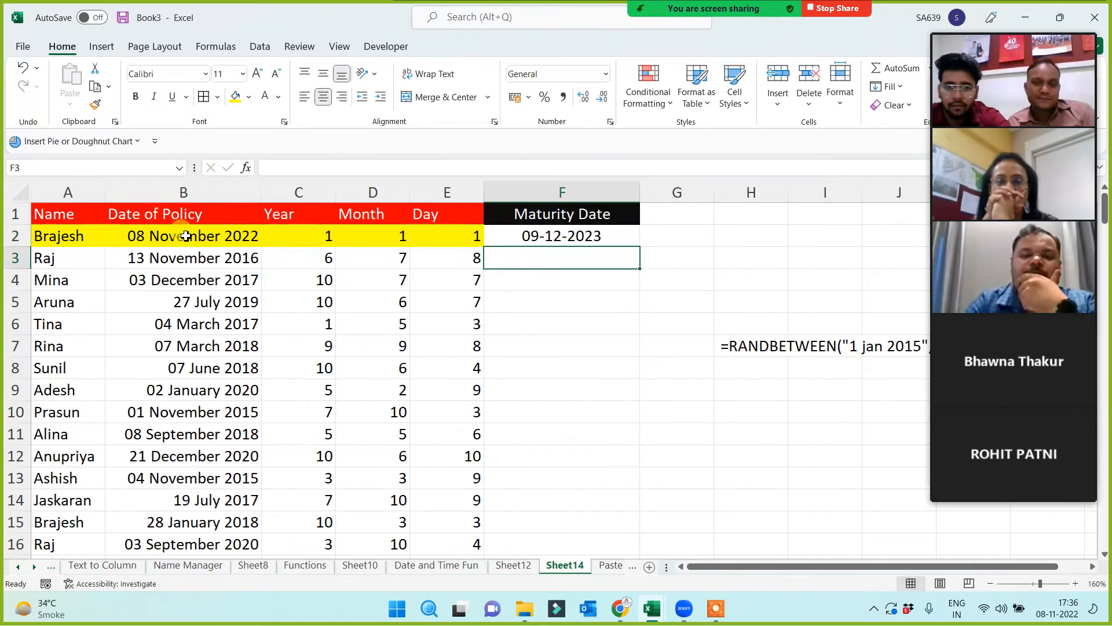
- Copy F2's maturity formula down column F, giving dates like 21-06-2023 and 03-02-2030
{"action": "left_click", "coordinate": [581, 241]}
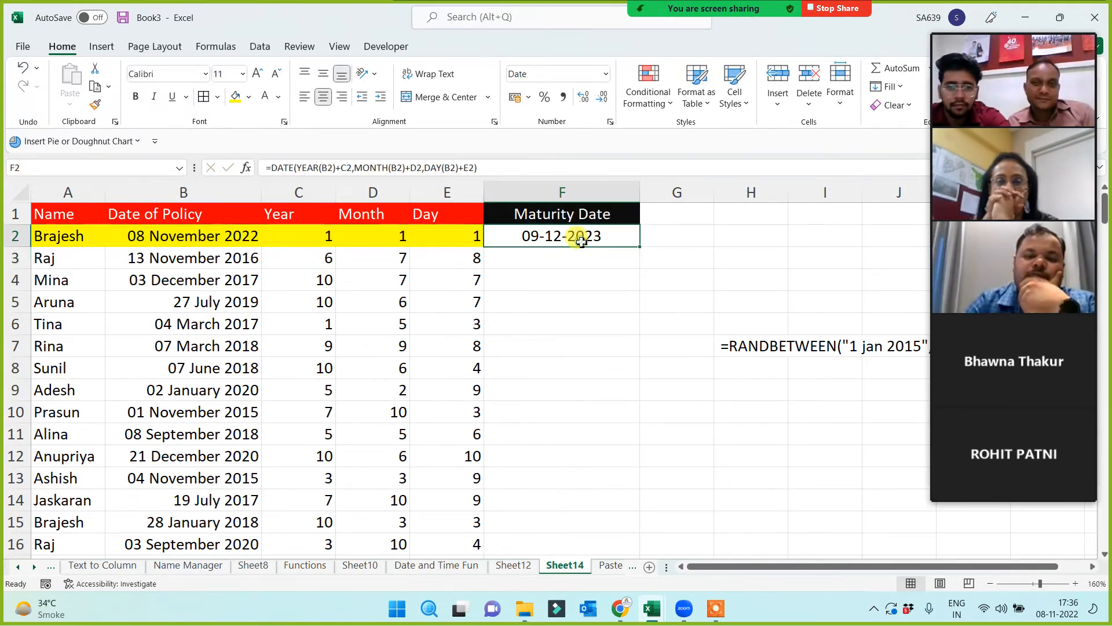
{"action": "double_click", "coordinate": [641, 248]}
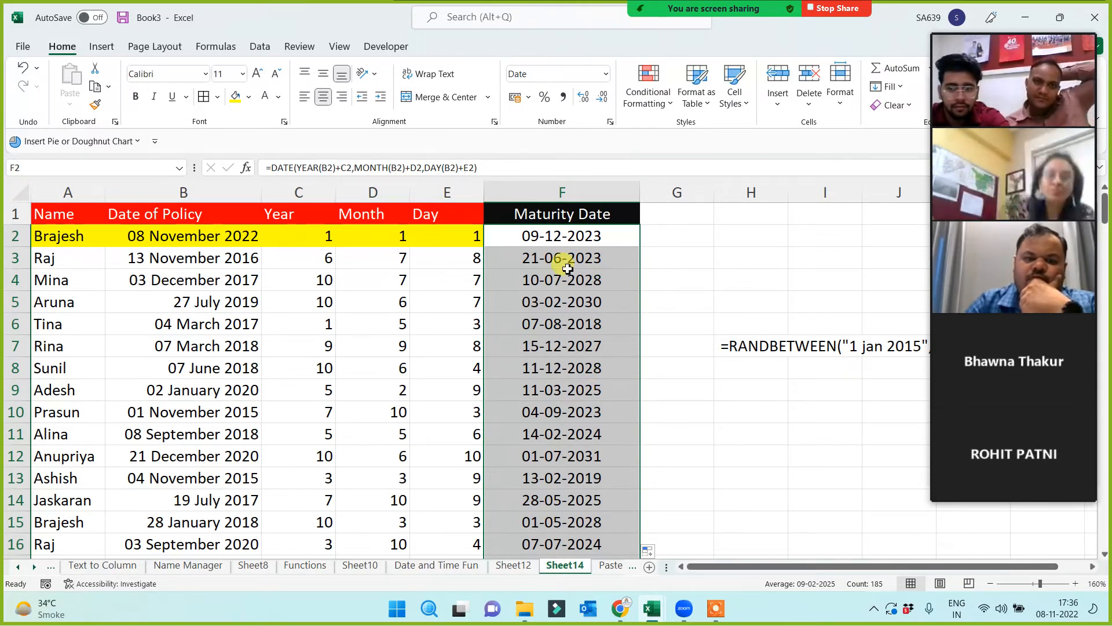
{"action": "left_click", "coordinate": [565, 235]}
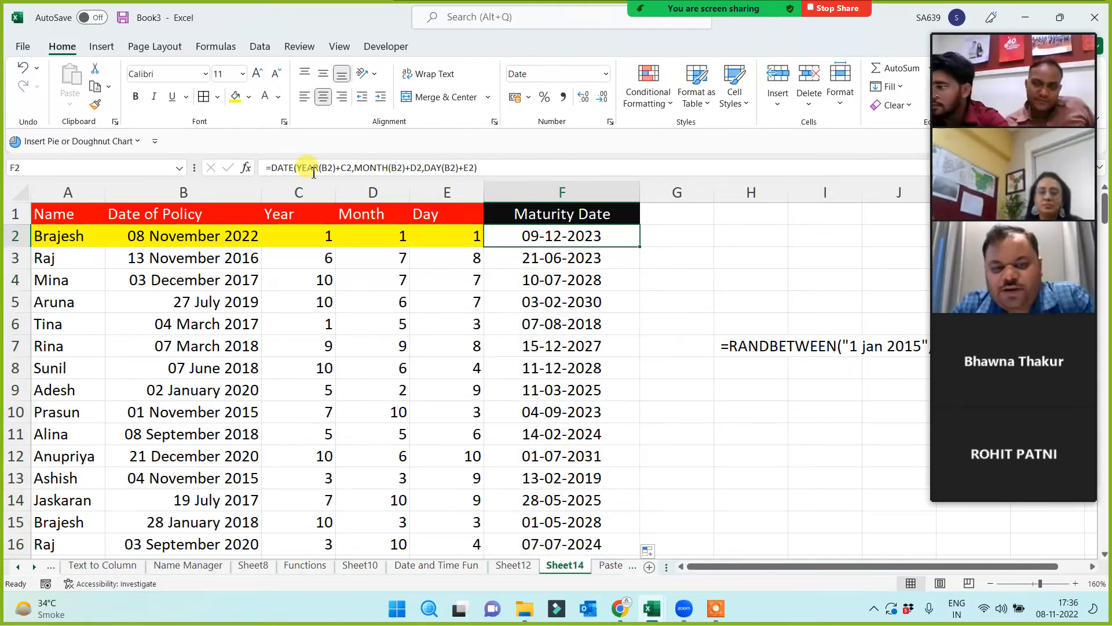
{"action": "left_click", "coordinate": [411, 566]}
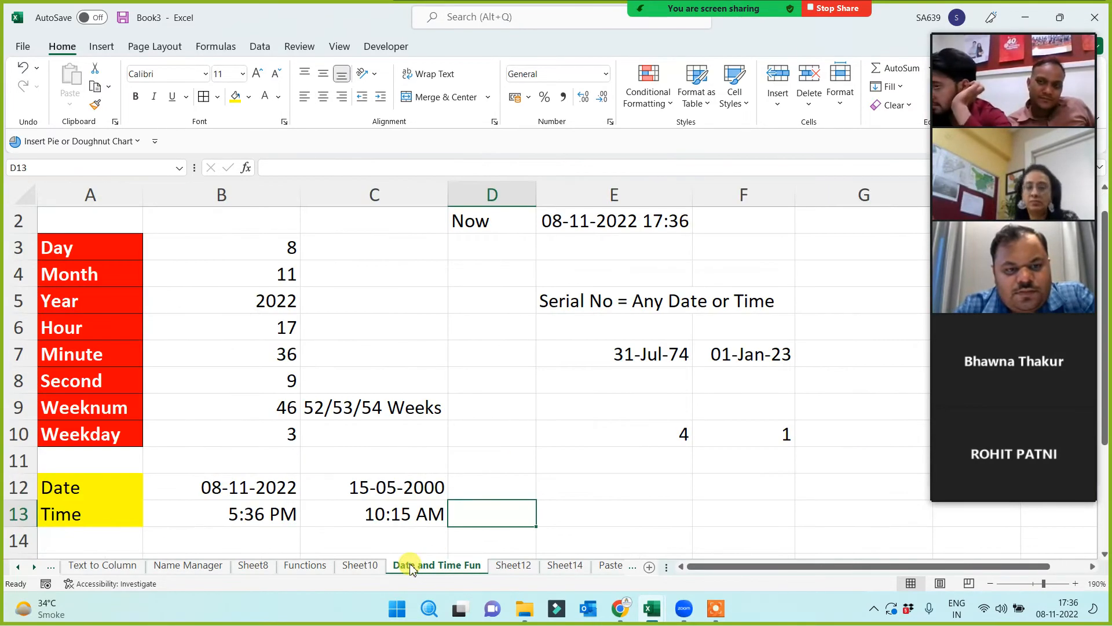
{"action": "left_click", "coordinate": [228, 241]}
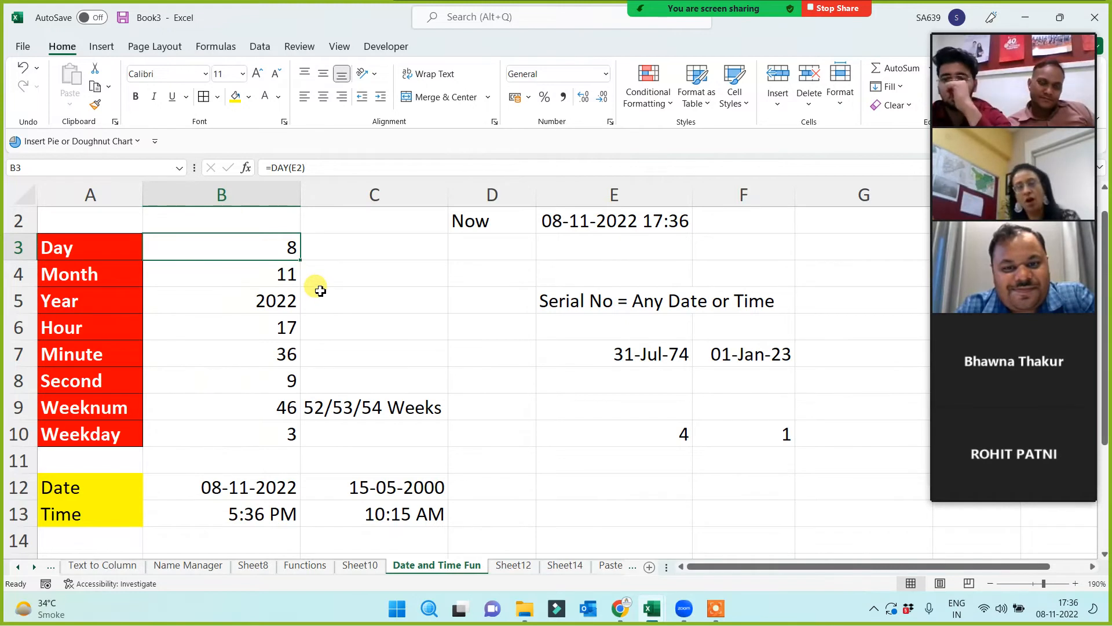
{"action": "left_click", "coordinate": [232, 316]}
{"action": "left_click", "coordinate": [252, 295]}
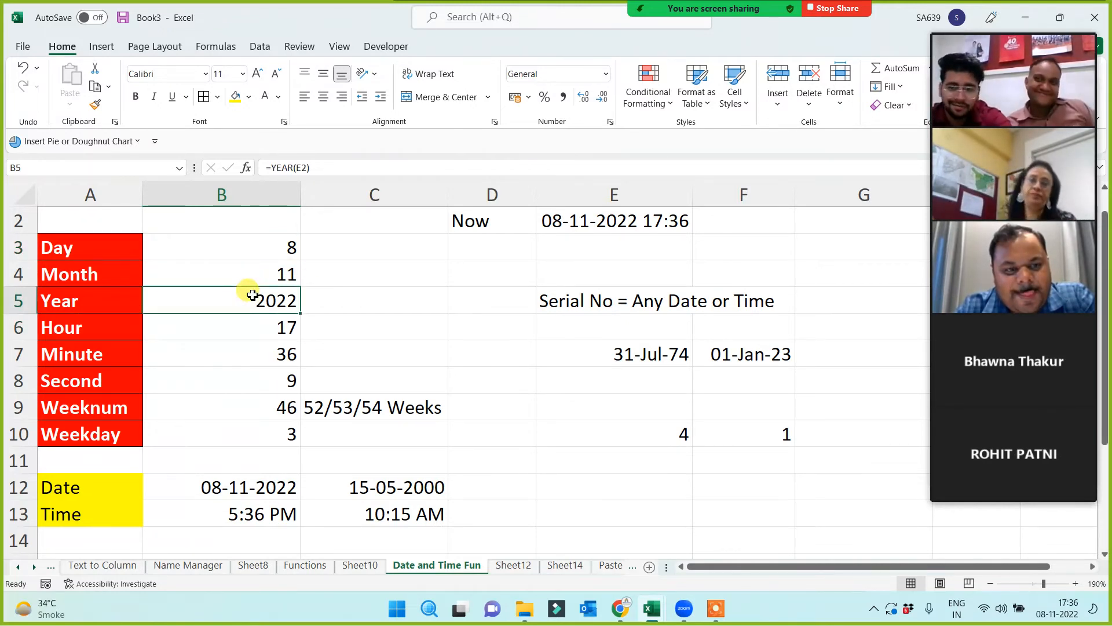
{"action": "left_click", "coordinate": [573, 566]}
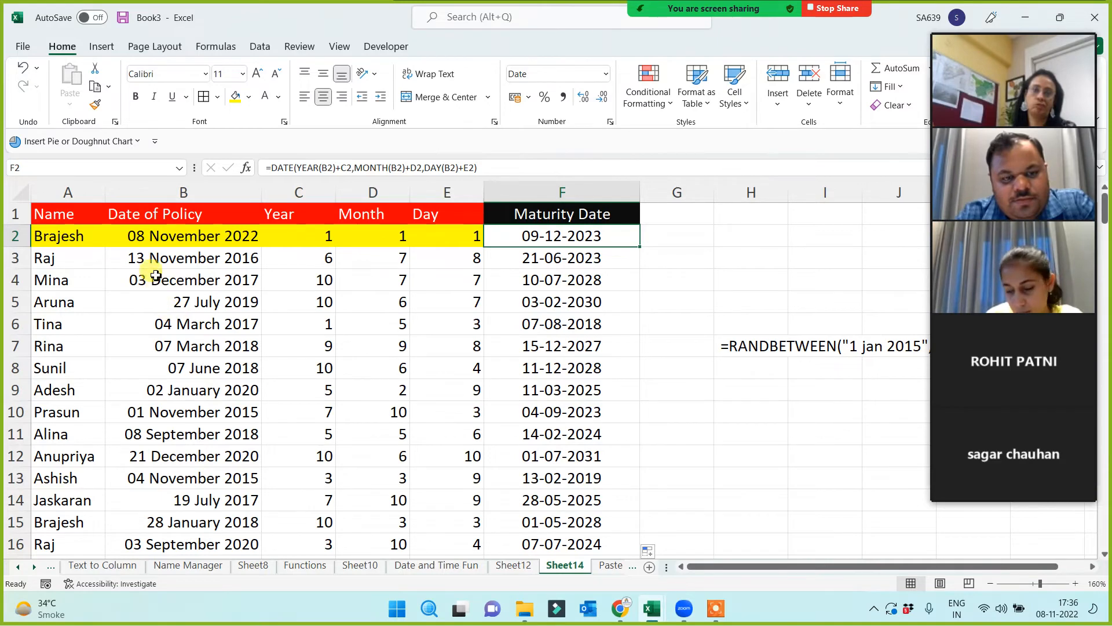
{"action": "left_click", "coordinate": [153, 193]}
{"action": "left_click", "coordinate": [189, 237]}
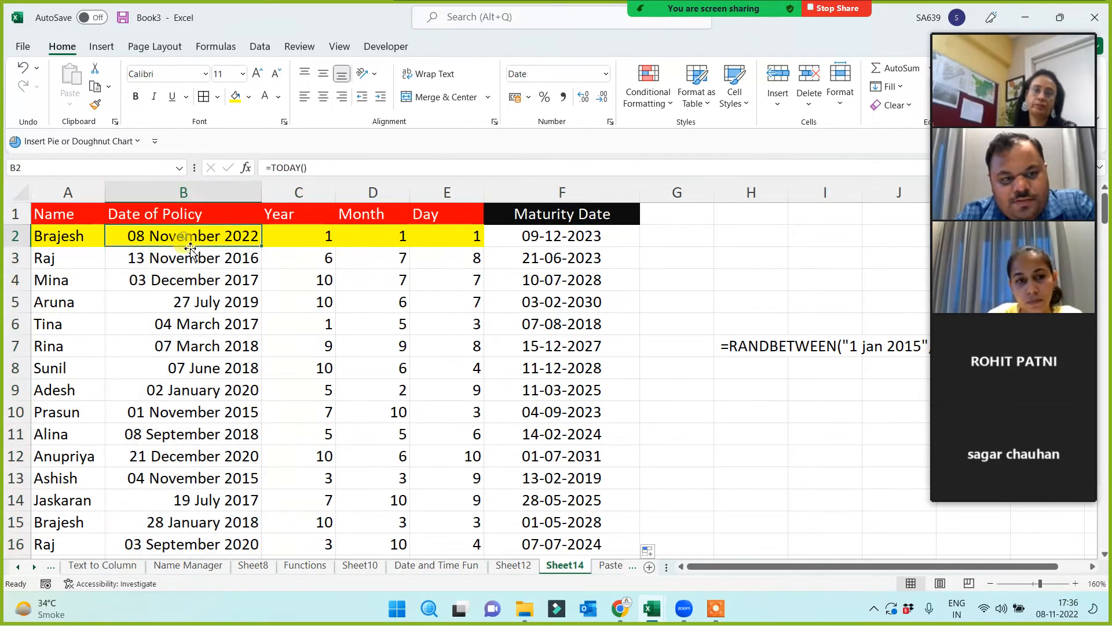
{"action": "left_click_drag", "start_coordinate": [302, 194], "coordinate": [442, 193]}
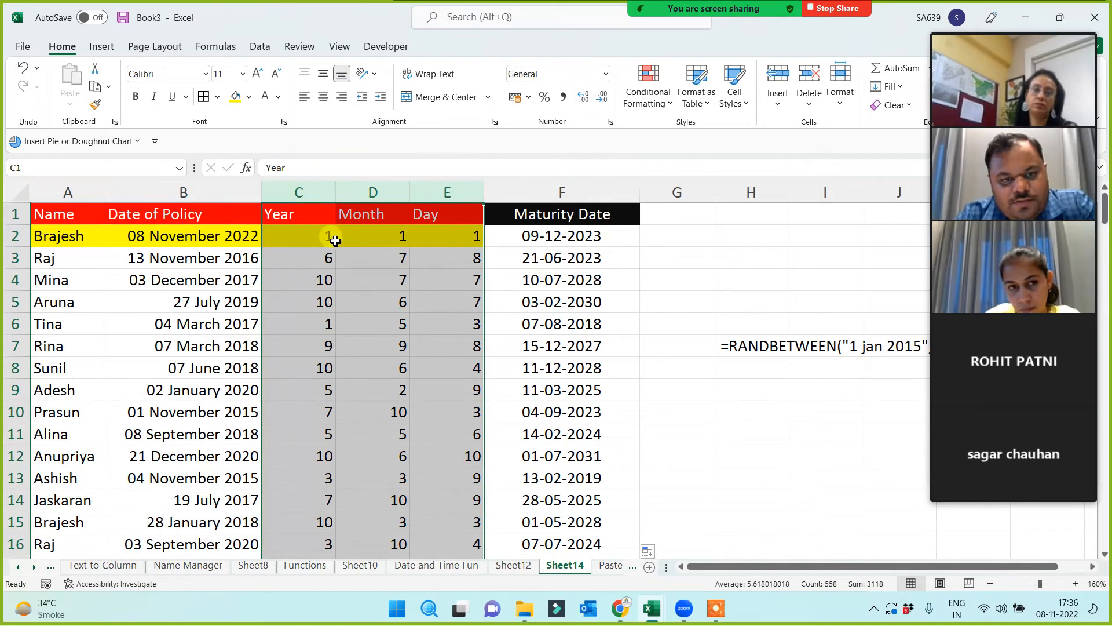
{"action": "left_click", "coordinate": [567, 213]}
{"action": "key", "text": "ctrl+shift+Down"}
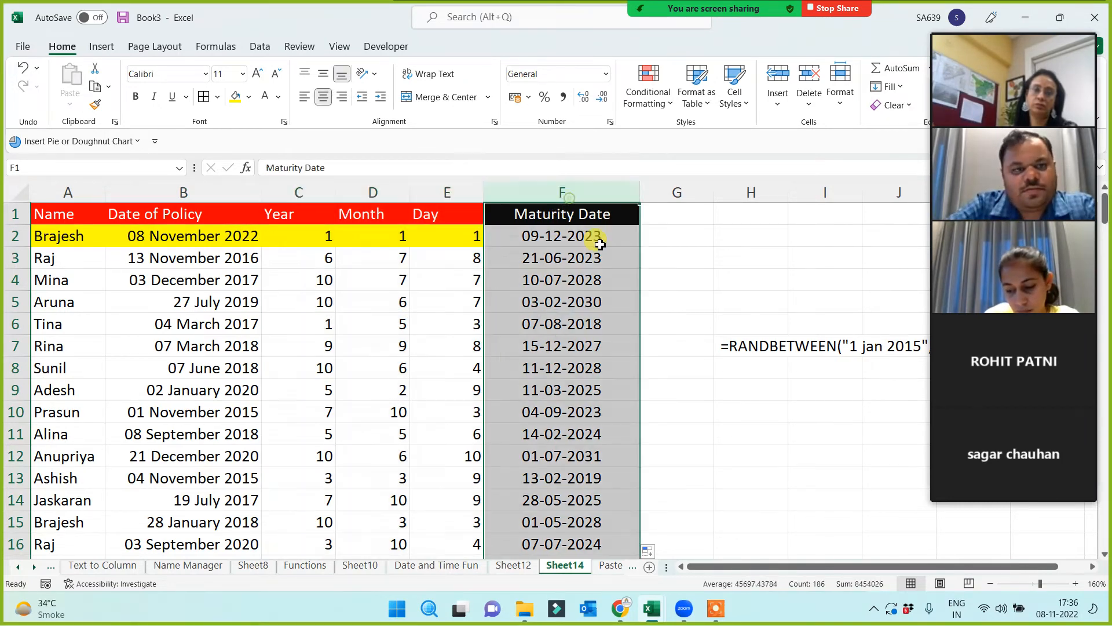
{"action": "left_click", "coordinate": [565, 237]}
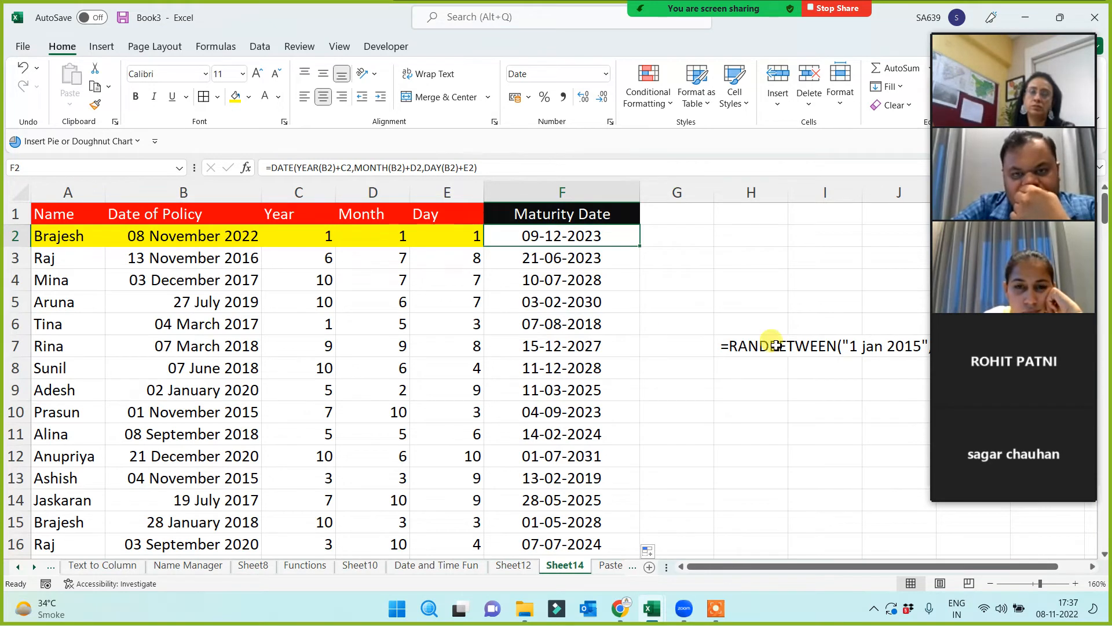
- Move the RANDBETWEEN formula from H7 into H2
{"action": "left_click", "coordinate": [739, 348]}
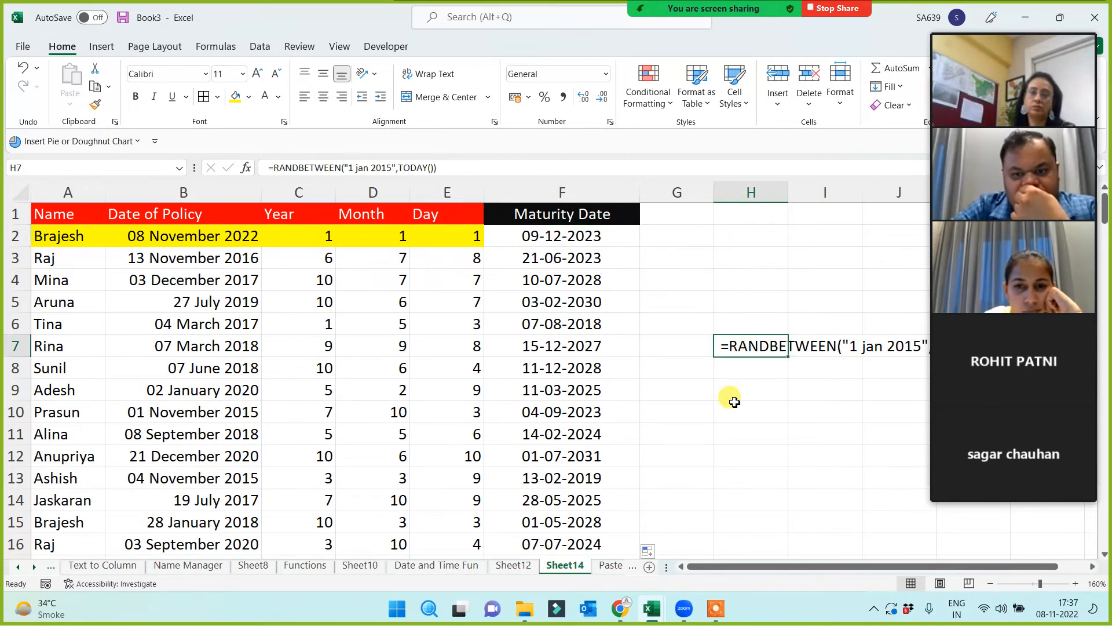
{"action": "key", "text": "ctrl+c"}
{"action": "left_click", "coordinate": [743, 237]}
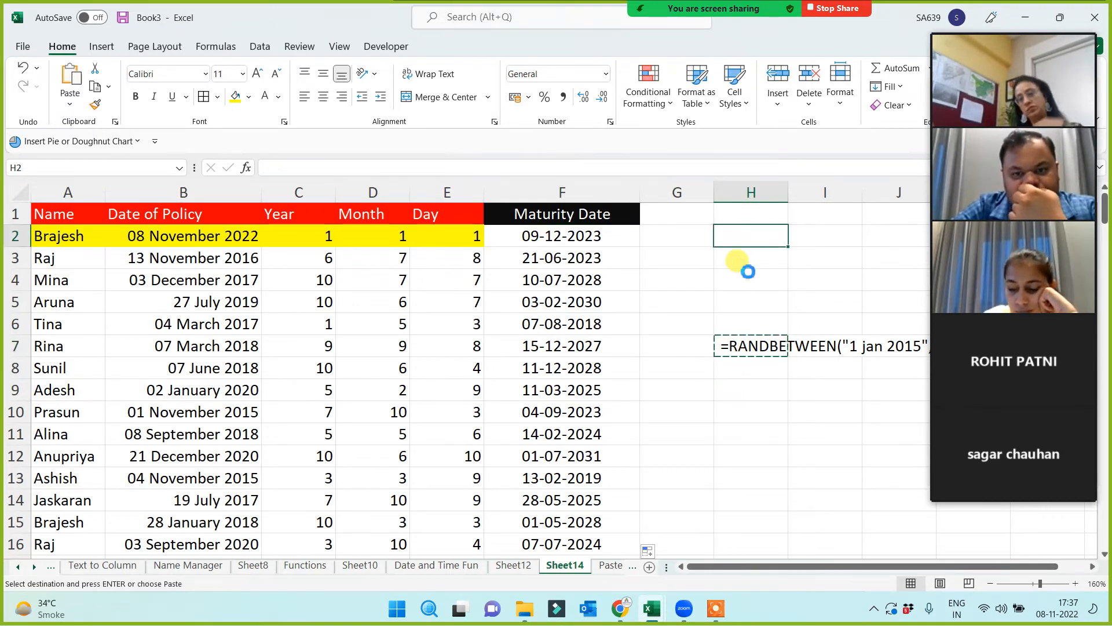
{"action": "key", "text": "Return"}
- Autofit column H to the formula and drag column G wider
{"action": "double_click", "coordinate": [795, 192]}
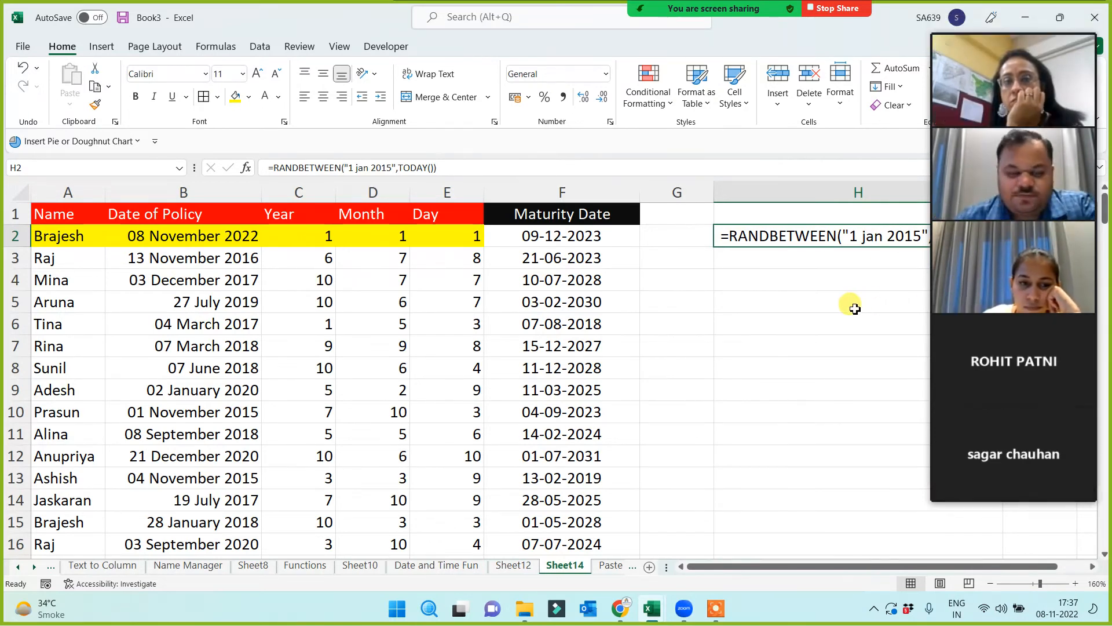
{"action": "left_click", "coordinate": [792, 294]}
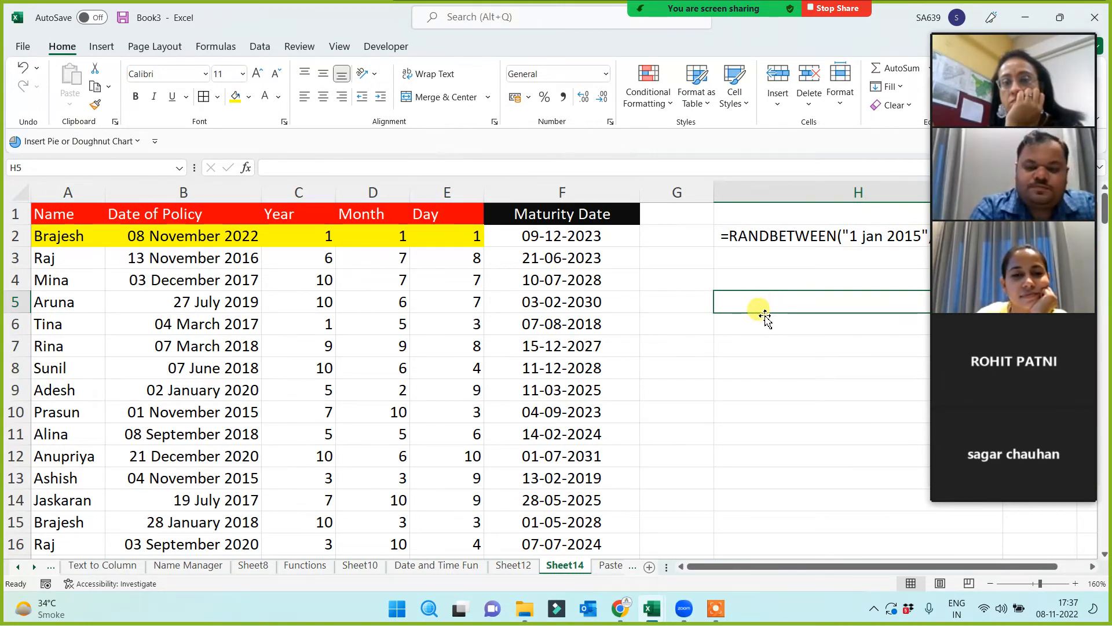
{"action": "left_click", "coordinate": [534, 192]}
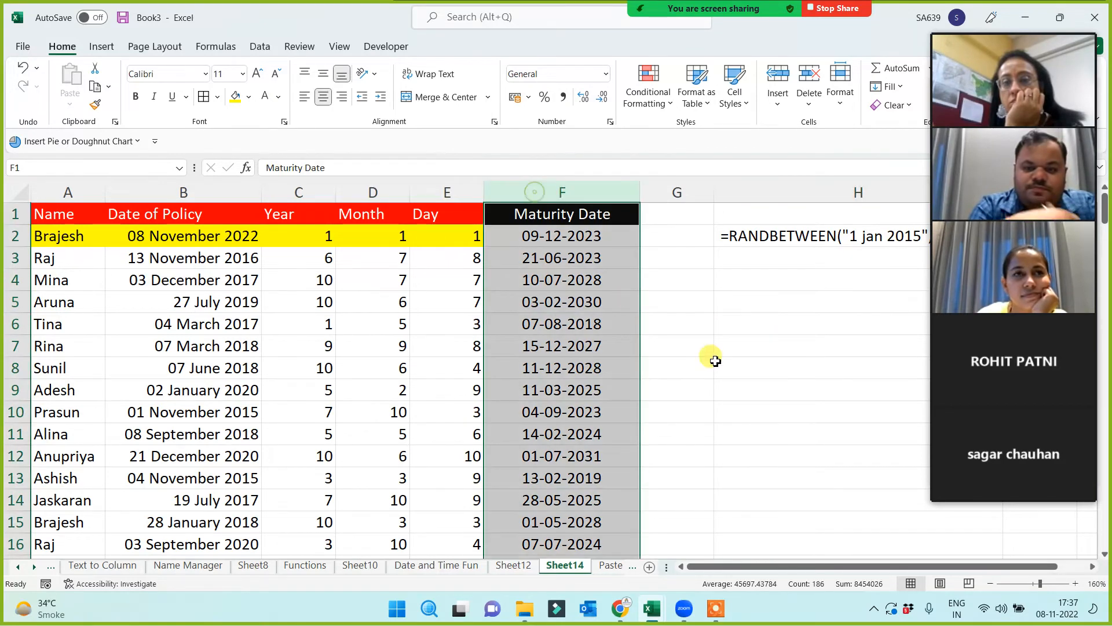
{"action": "left_click", "coordinate": [744, 281]}
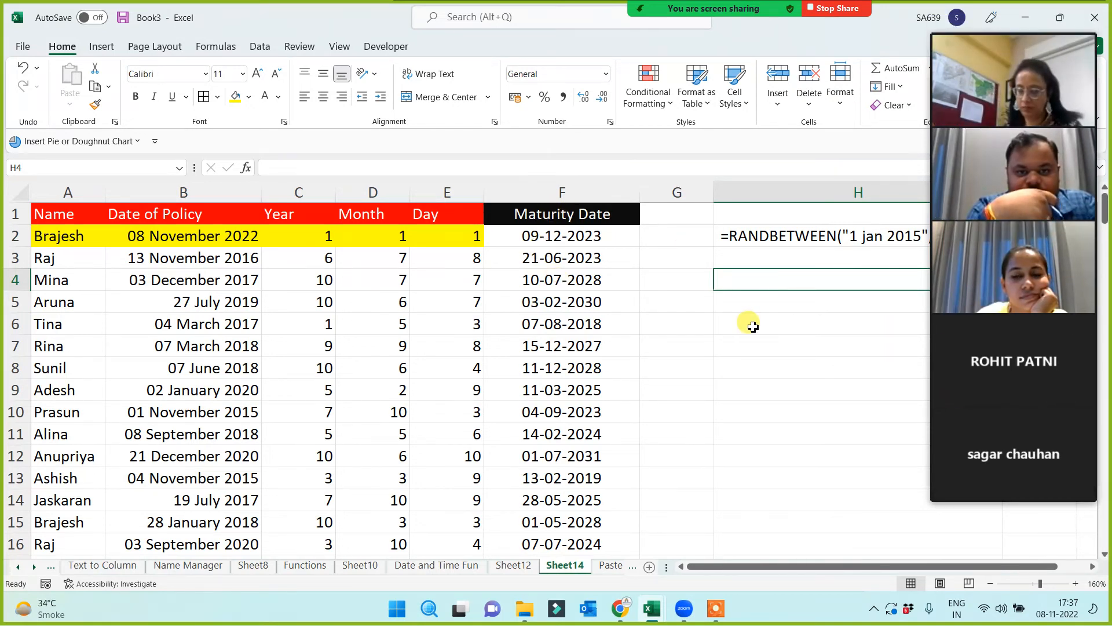
{"action": "left_click_drag", "start_coordinate": [714, 193], "coordinate": [740, 193]}
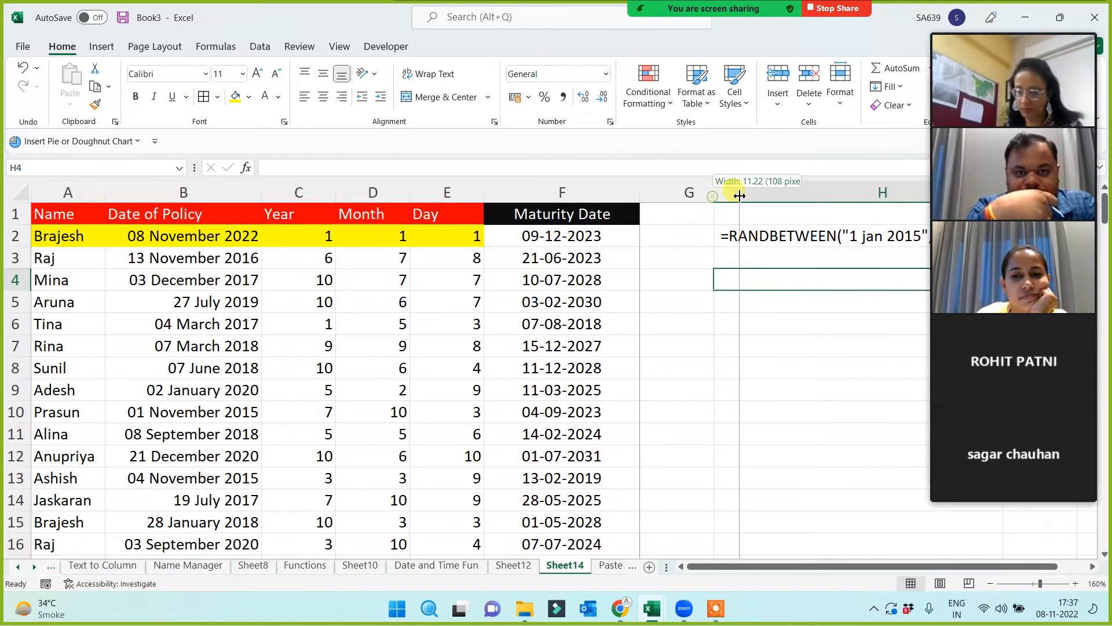
{"action": "left_click", "coordinate": [731, 281]}
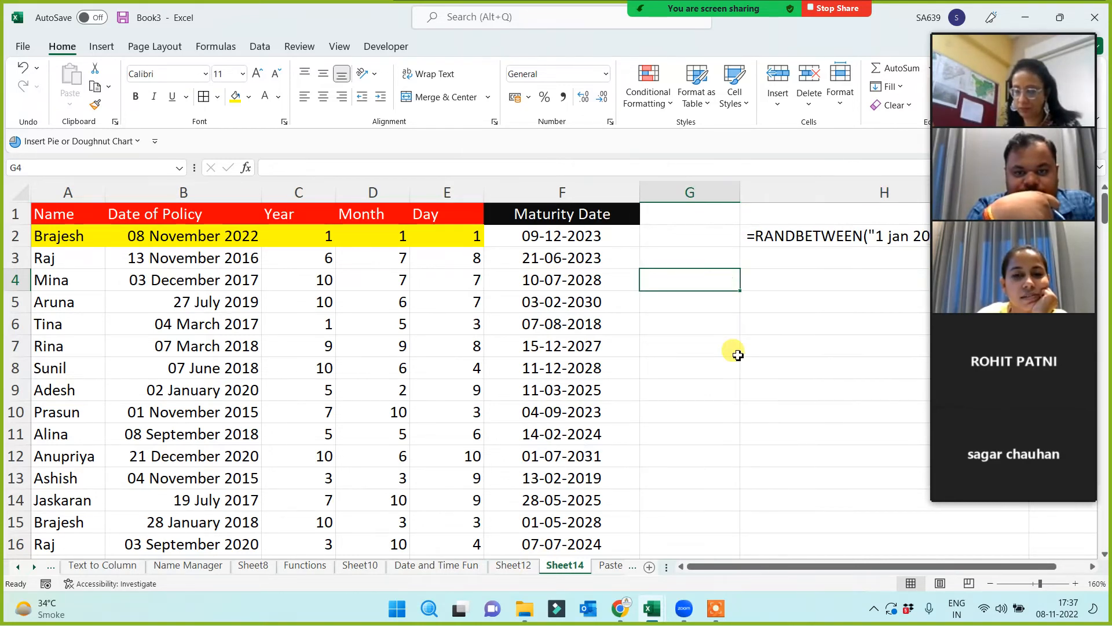
{"action": "mouse_move", "coordinate": [956, 291]}
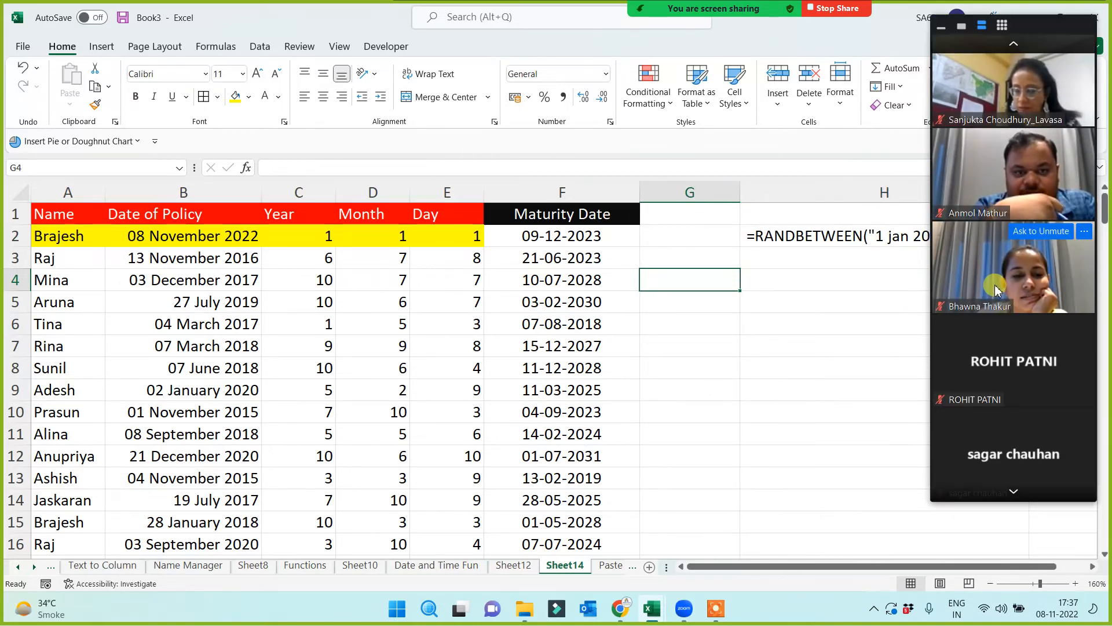
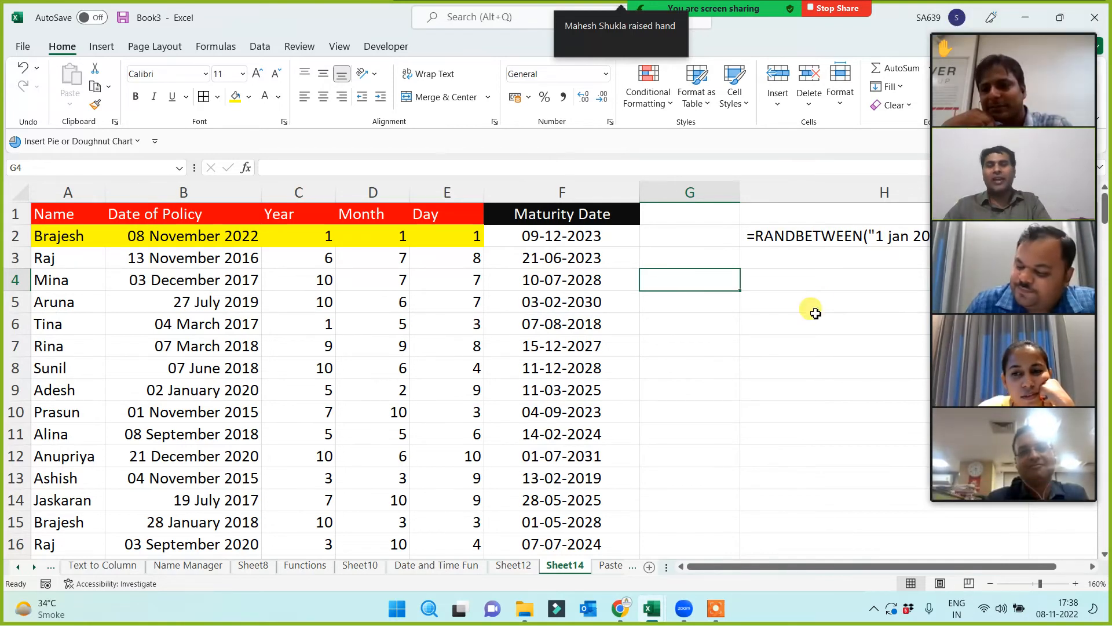
- Enter LIC in G4 and centre all of column G
{"action": "type", "text": "In"}
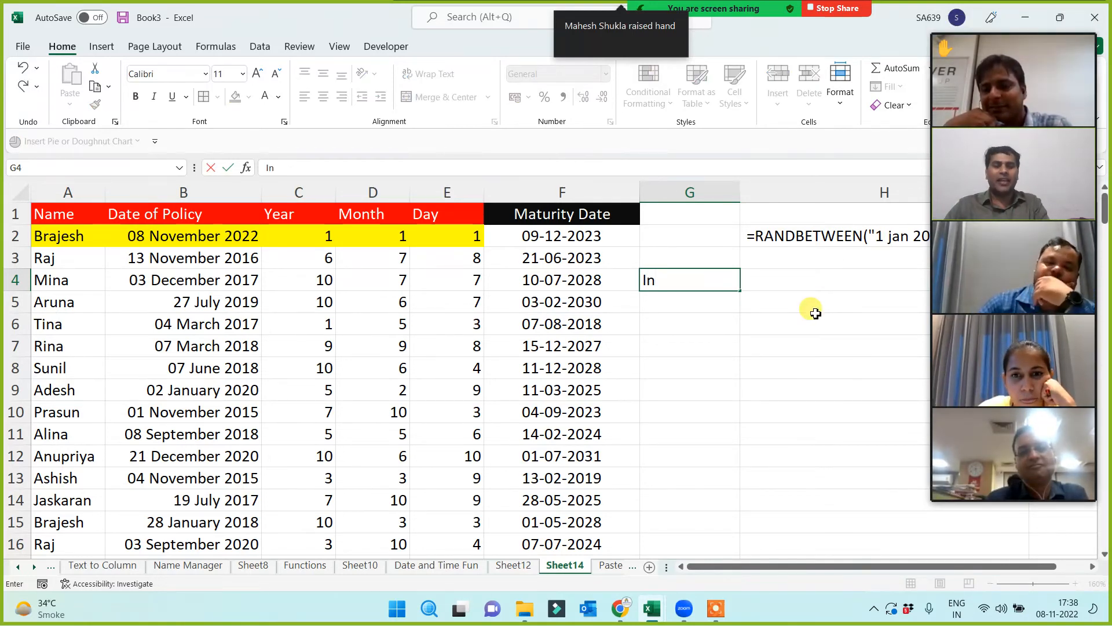
{"action": "type", "text": "LIC"}
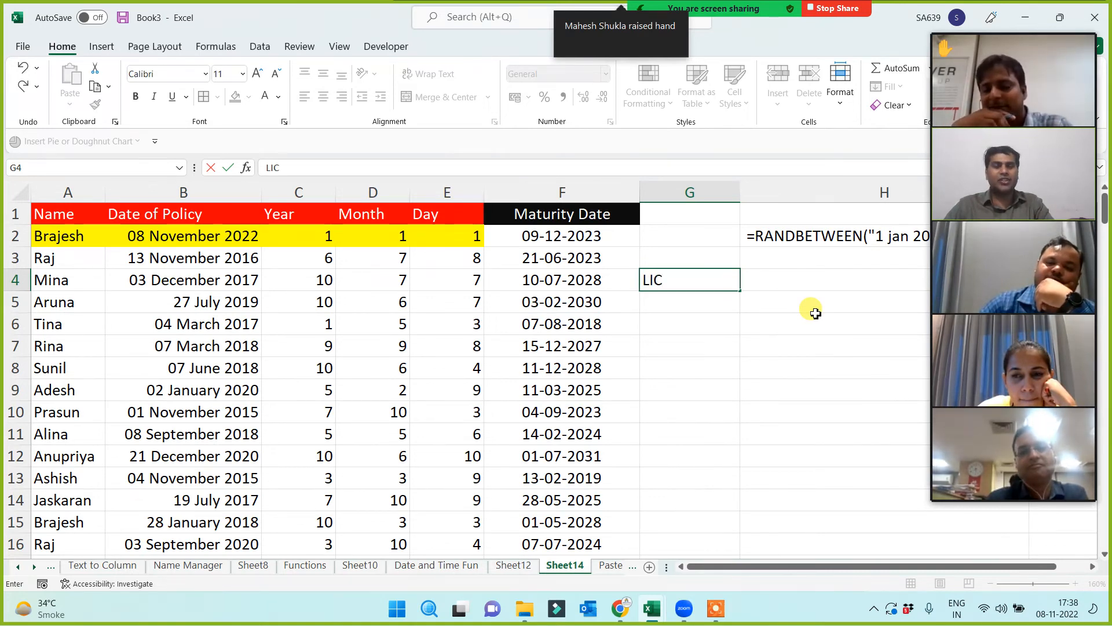
{"action": "key", "text": "Return"}
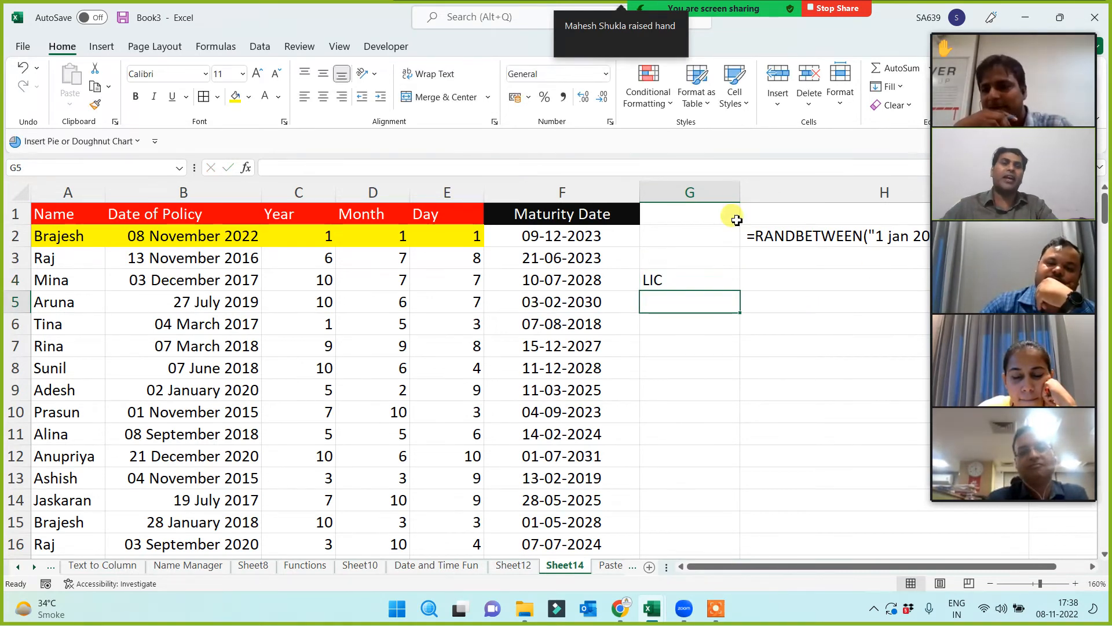
{"action": "left_click", "coordinate": [709, 185]}
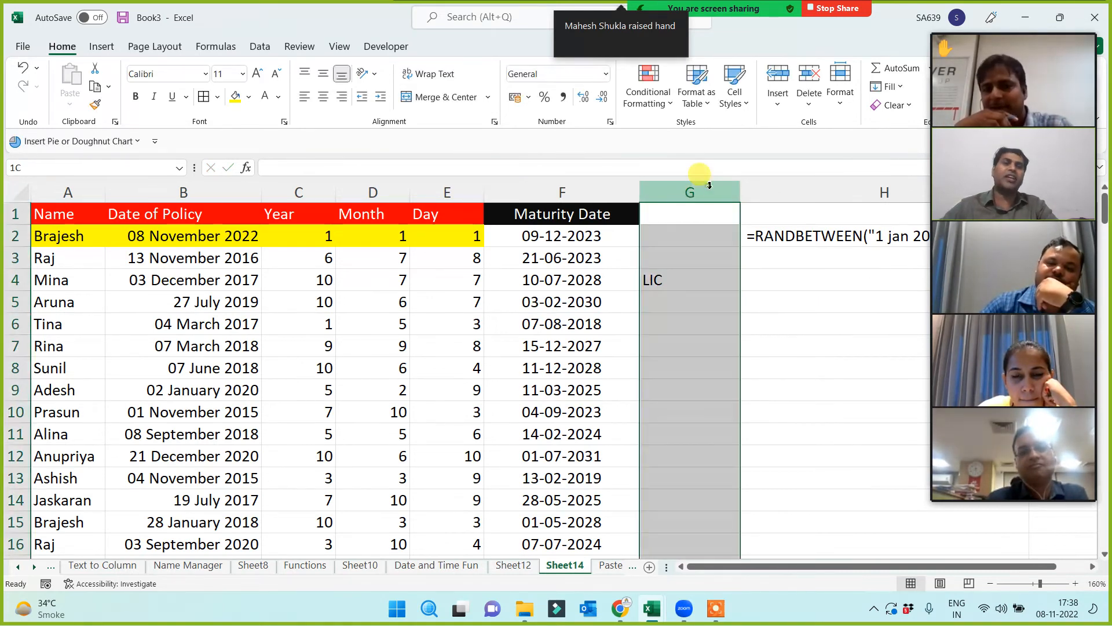
{"action": "left_click", "coordinate": [673, 282]}
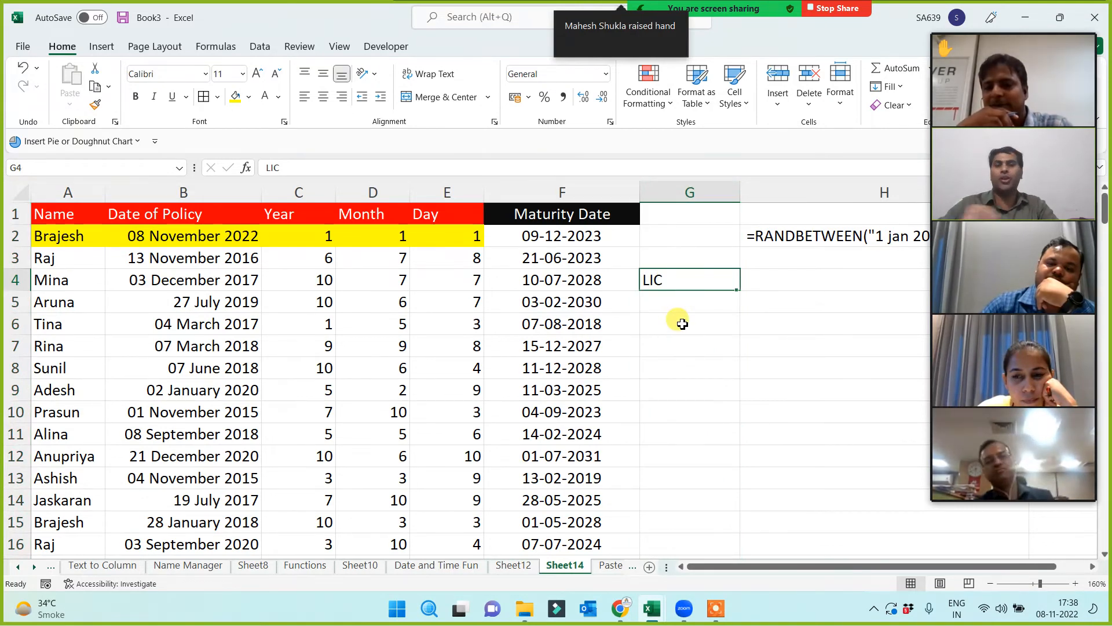
{"action": "left_click", "coordinate": [686, 191]}
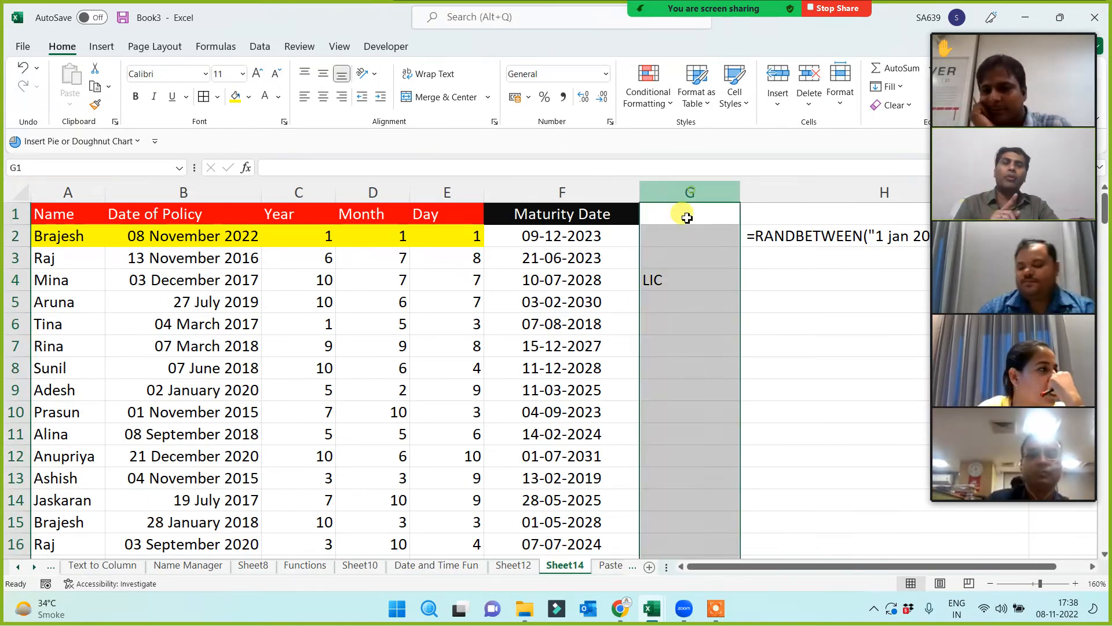
{"action": "left_click", "coordinate": [324, 99]}
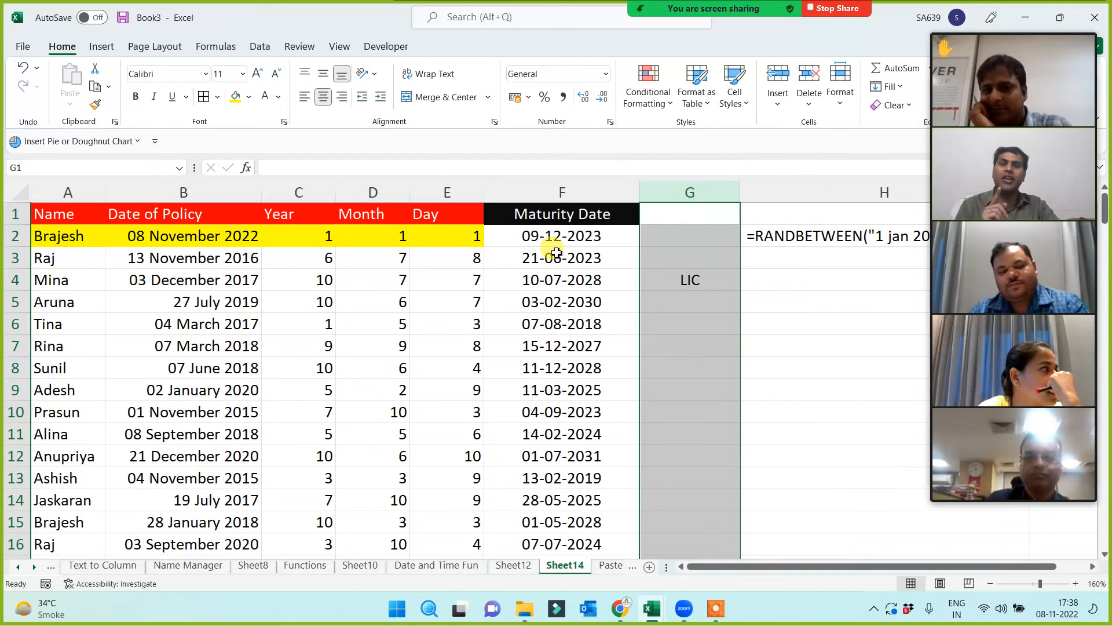
- Fill the LIC cell G4 yellow and check the Maturity Date formula in F2
{"action": "left_click", "coordinate": [714, 272]}
{"action": "left_click", "coordinate": [235, 97]}
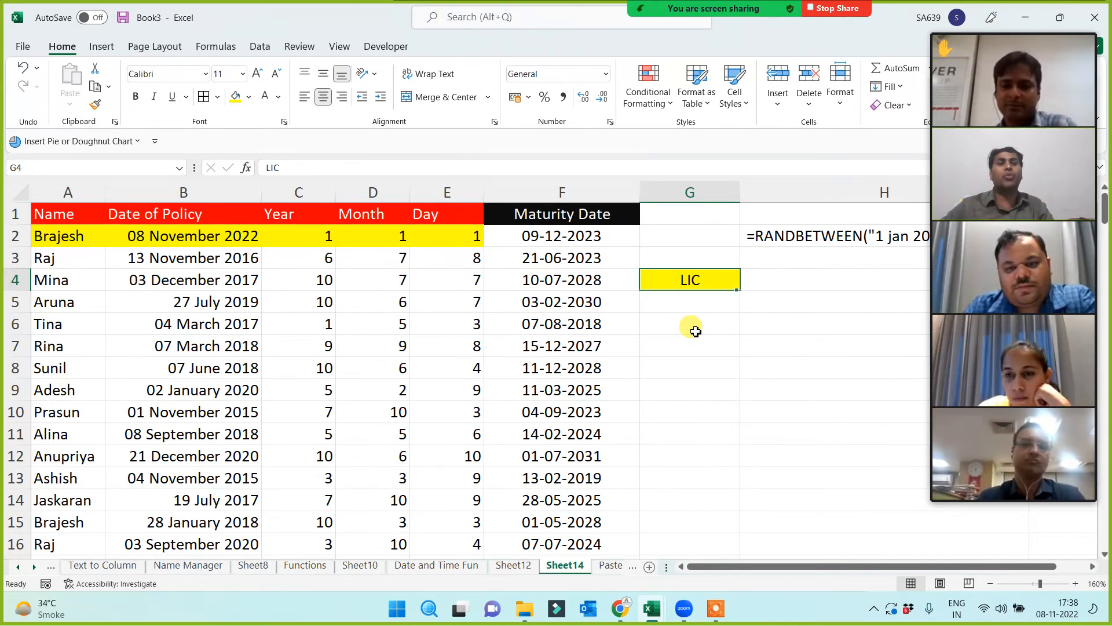
{"action": "left_click", "coordinate": [573, 236]}
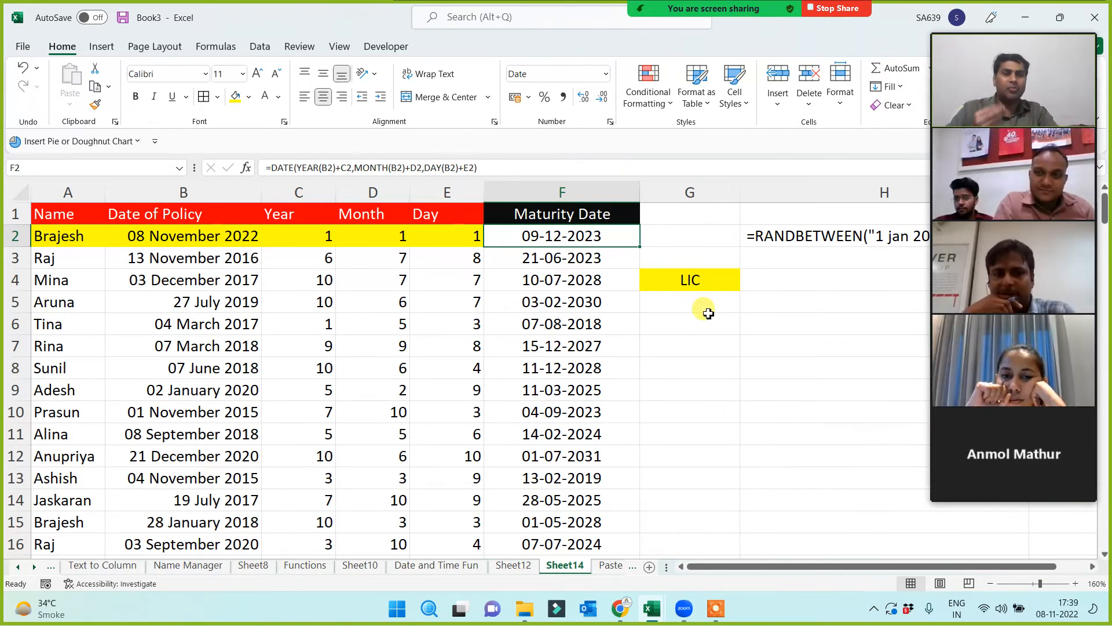
{"action": "left_click", "coordinate": [693, 276]}
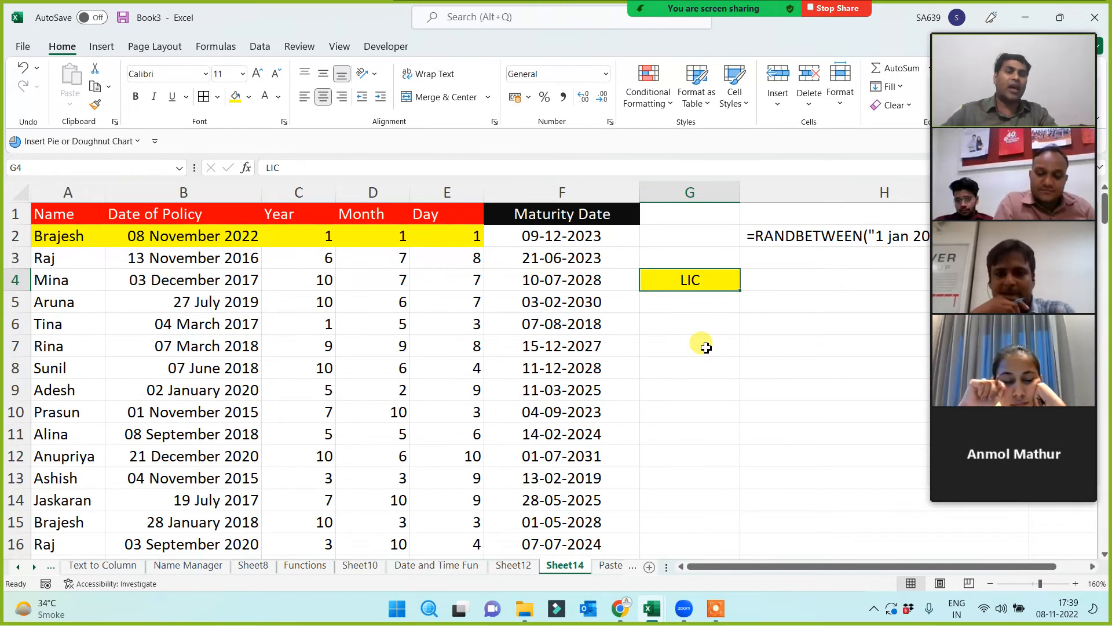
{"action": "mouse_move", "coordinate": [1047, 445]}
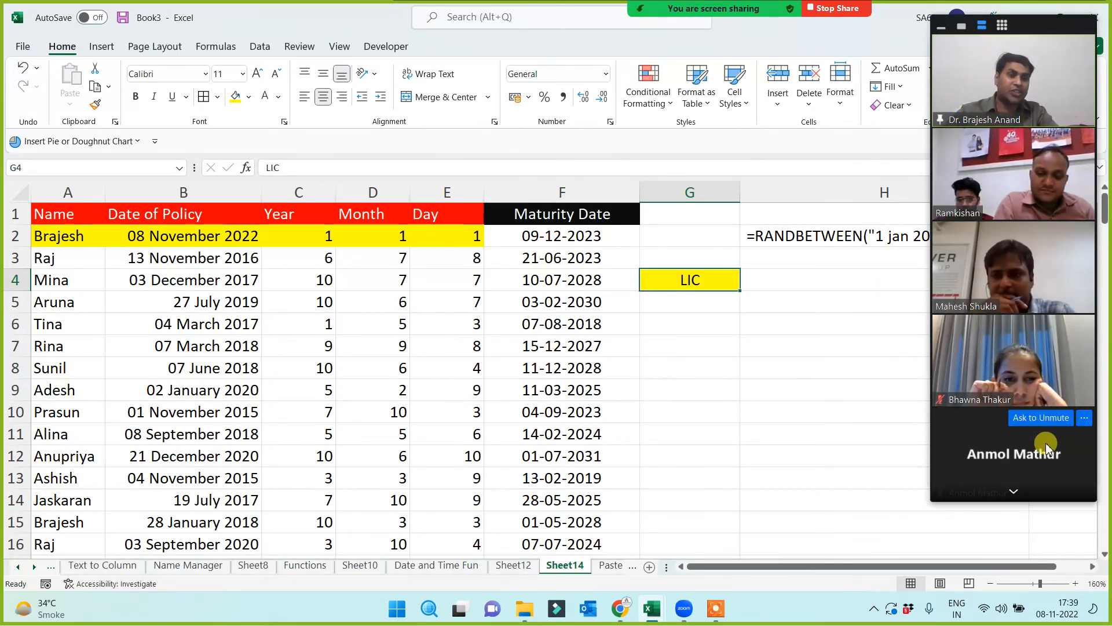
{"action": "left_click", "coordinate": [1013, 491]}
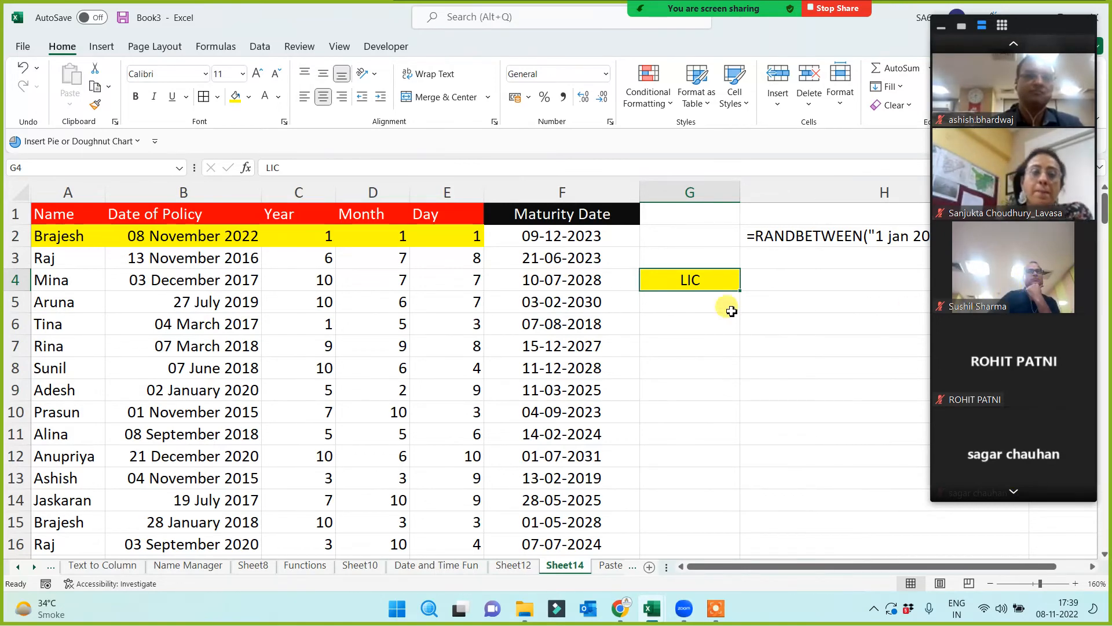
- Enter Bank in G5 and fill it with standard red
{"action": "left_click", "coordinate": [685, 308]}
{"action": "type", "text": "Bank"}
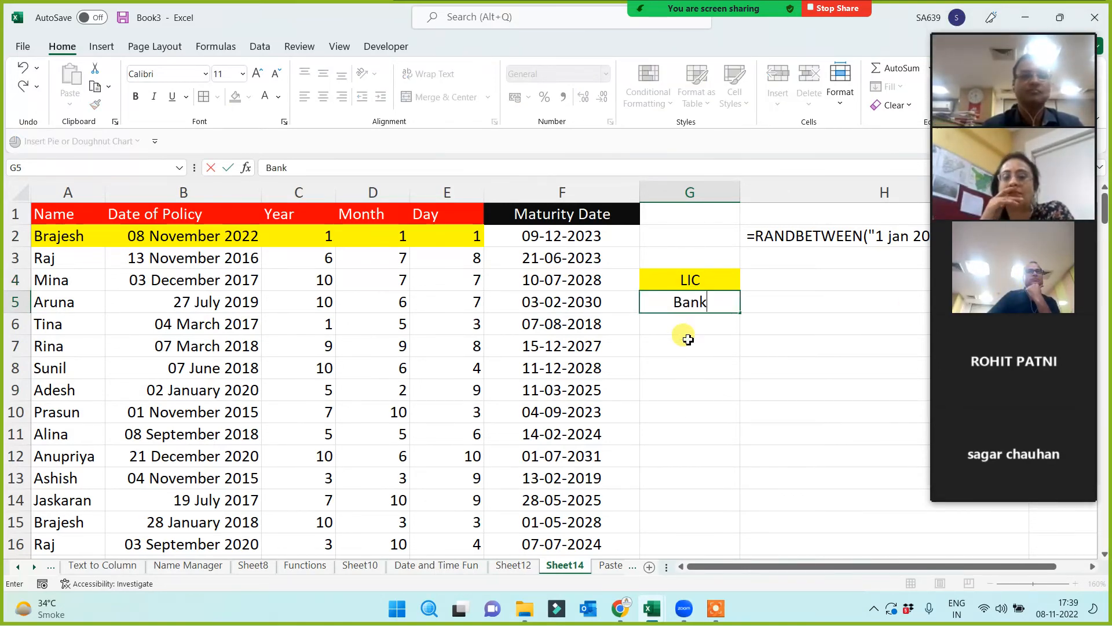
{"action": "key", "text": "Return"}
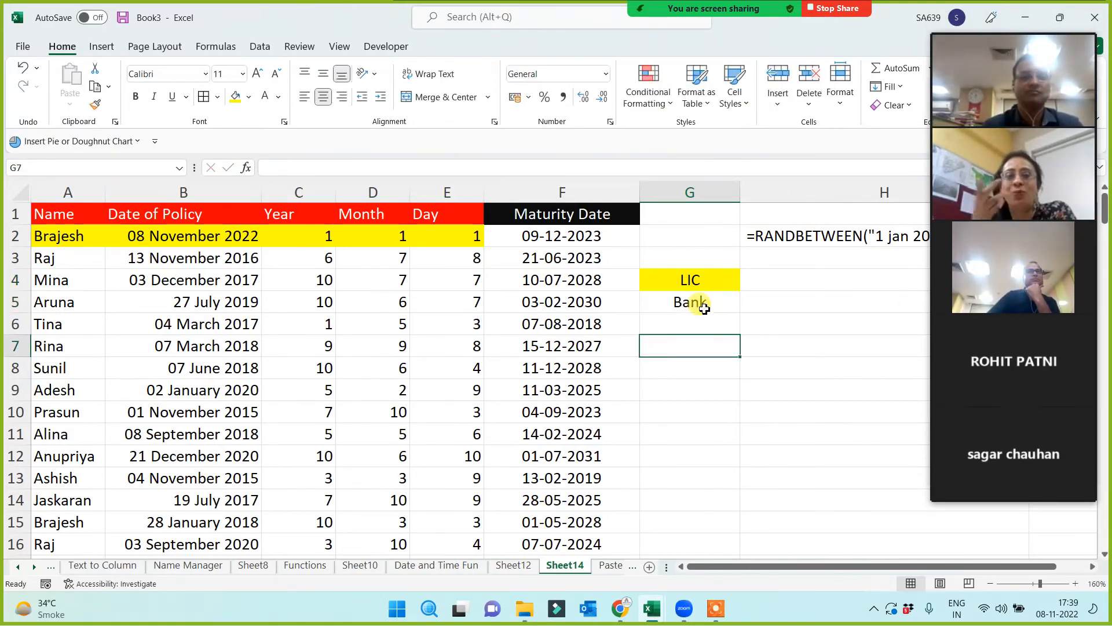
{"action": "left_click", "coordinate": [703, 300]}
{"action": "left_click", "coordinate": [236, 98]}
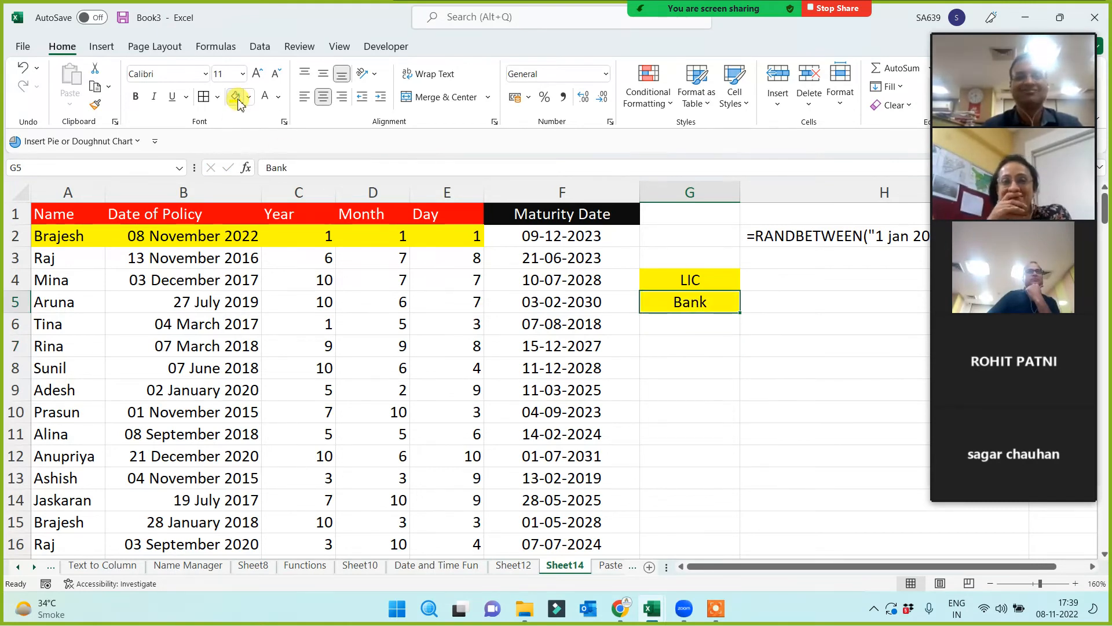
{"action": "left_click", "coordinate": [250, 98]}
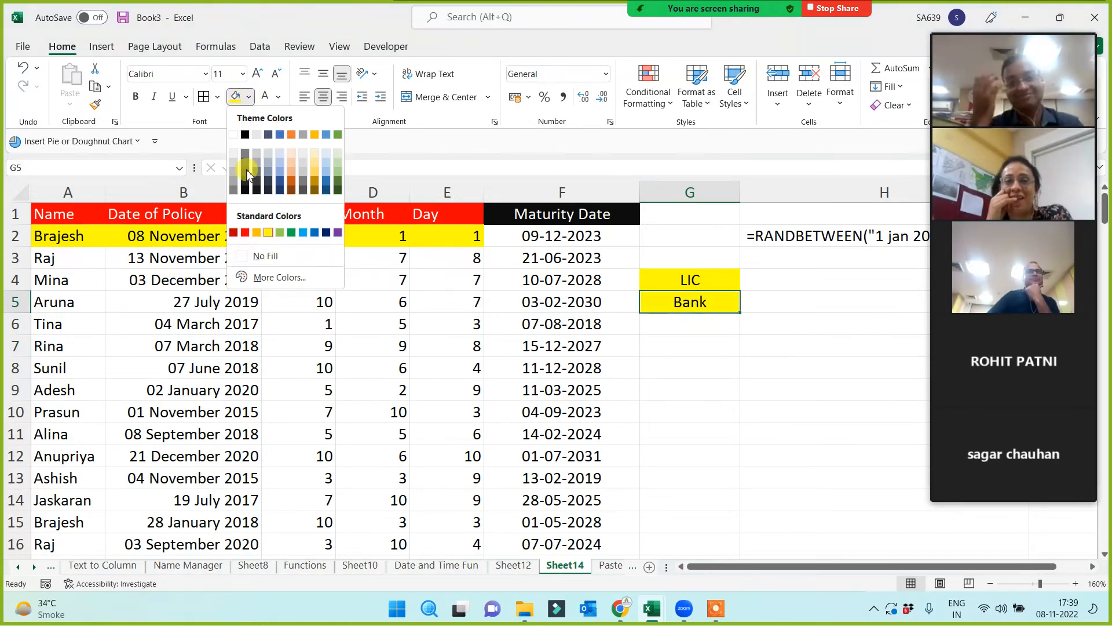
{"action": "left_click", "coordinate": [244, 233]}
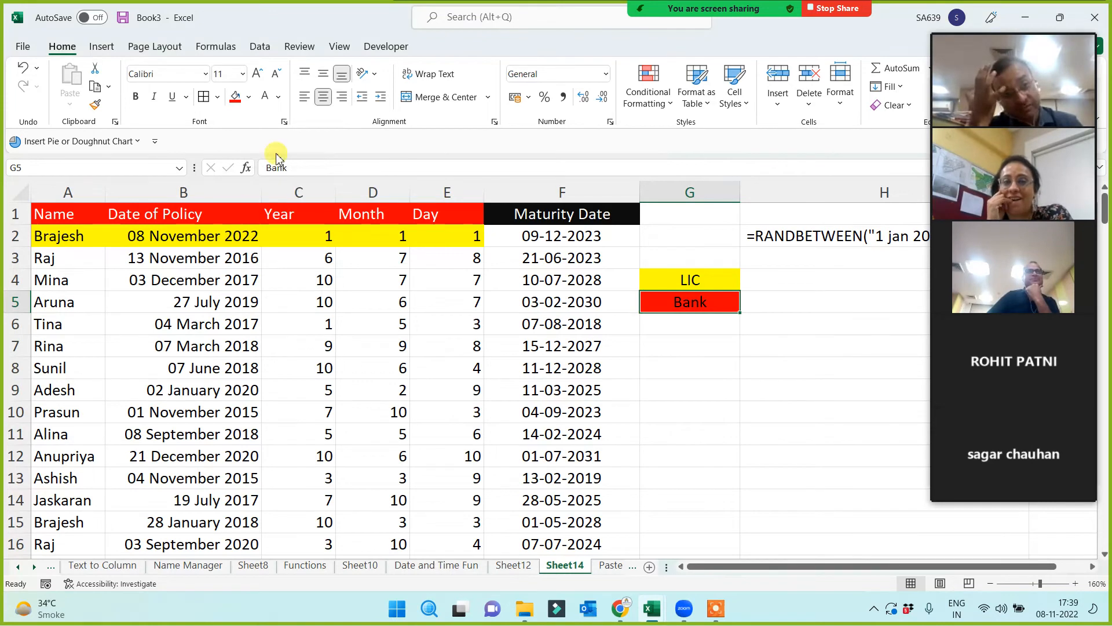
{"action": "left_click", "coordinate": [695, 368]}
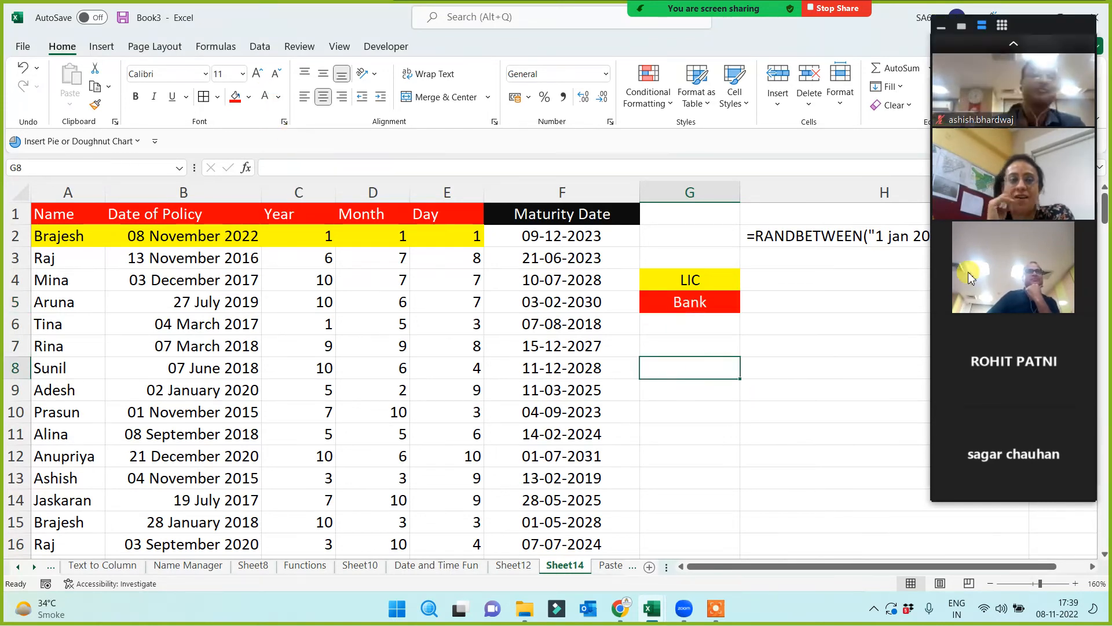
{"action": "left_click", "coordinate": [722, 301]}
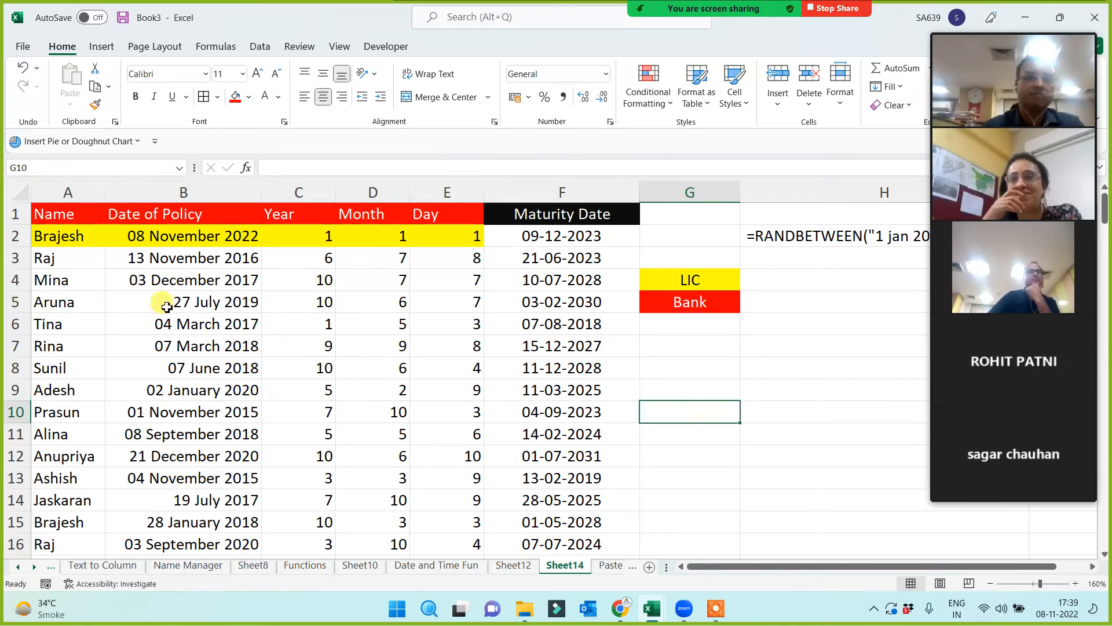
- Review row 3's policy date, Year/Month/Day offsets and maturity formula
{"action": "left_click", "coordinate": [175, 260]}
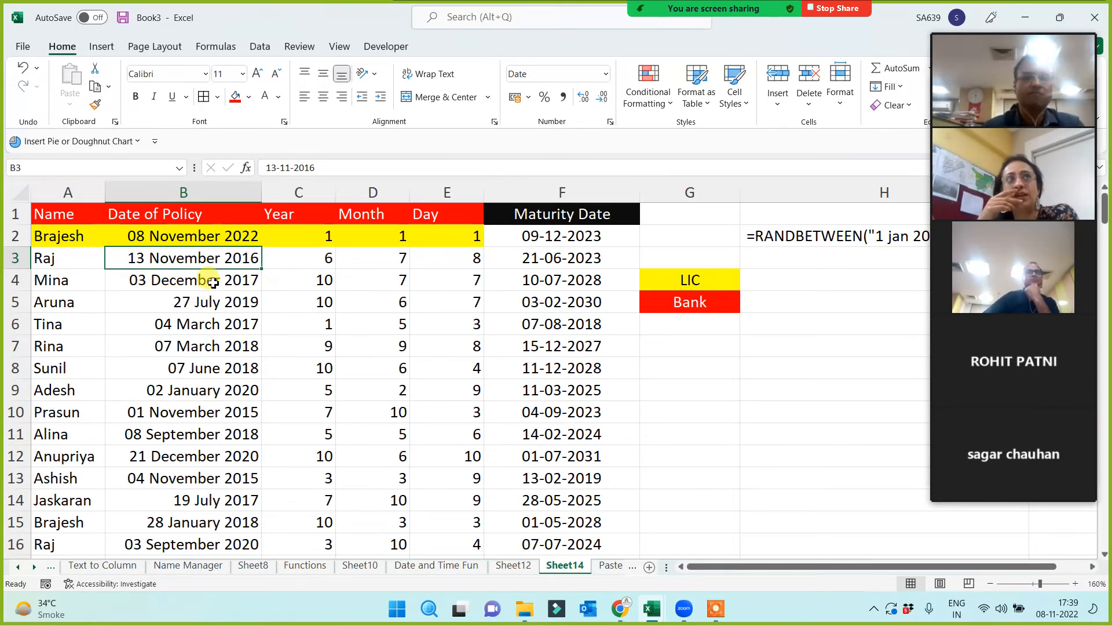
{"action": "left_click", "coordinate": [292, 257]}
{"action": "left_click", "coordinate": [358, 257]}
{"action": "left_click", "coordinate": [453, 266]}
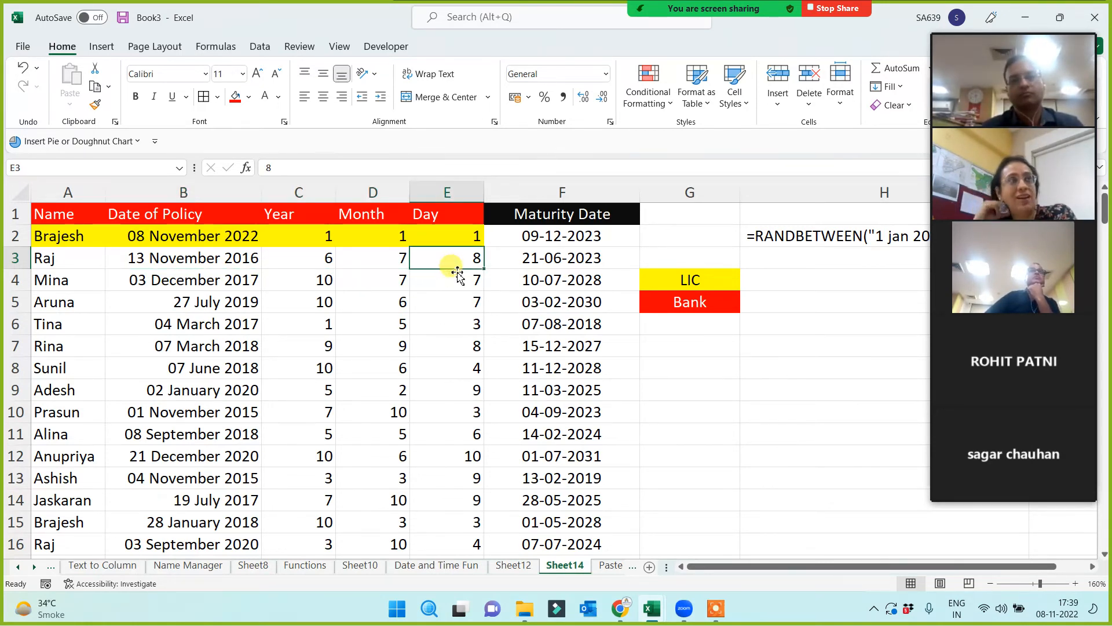
{"action": "left_click", "coordinate": [536, 259]}
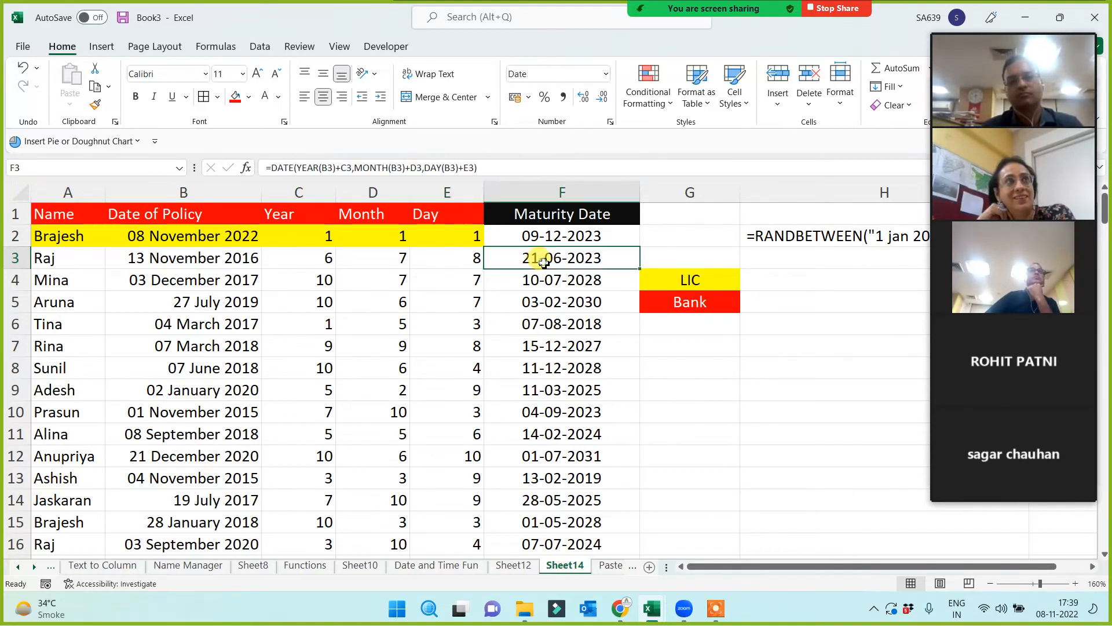
{"action": "left_click", "coordinate": [558, 214]}
{"action": "left_click", "coordinate": [675, 306]}
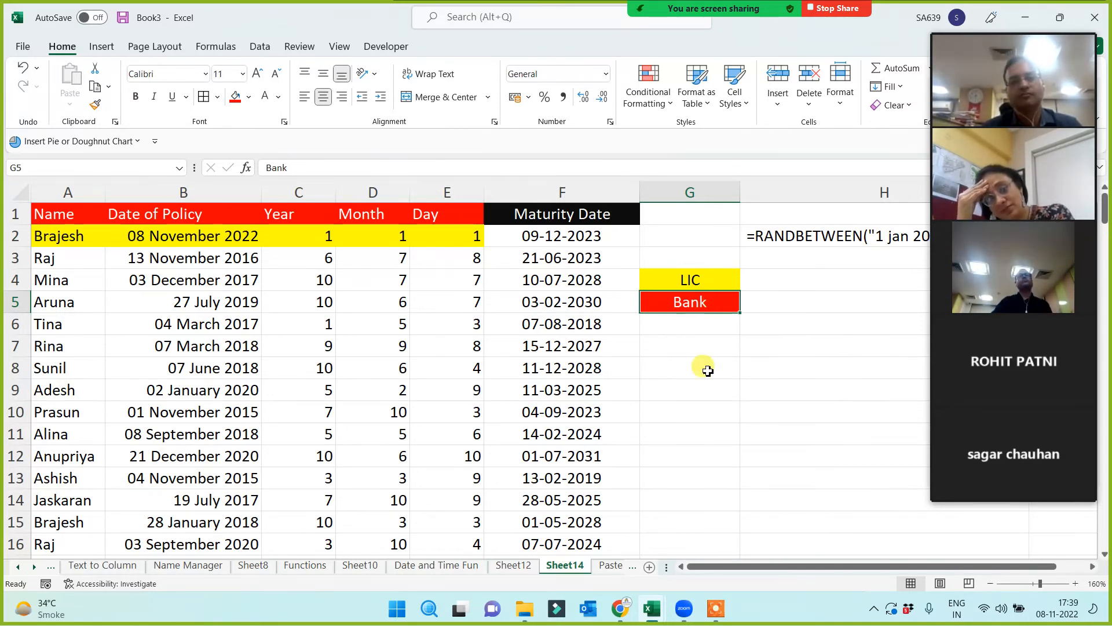
{"action": "key", "text": "Up"}
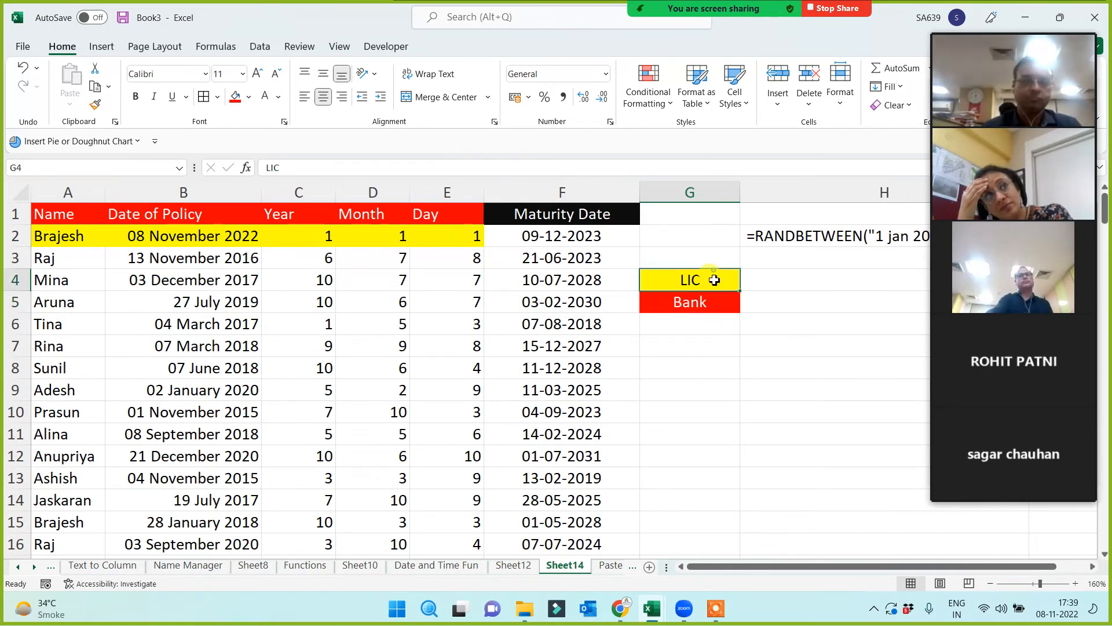
- Enter HR in G6 below Bank
{"action": "left_click", "coordinate": [1013, 47]}
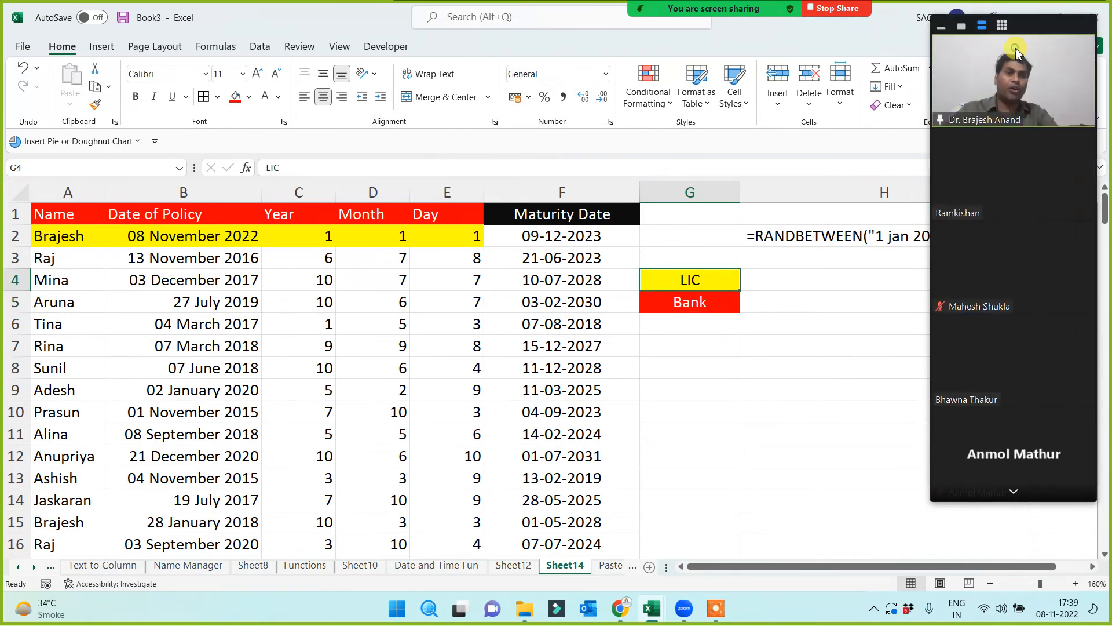
{"action": "left_click", "coordinate": [1014, 496]}
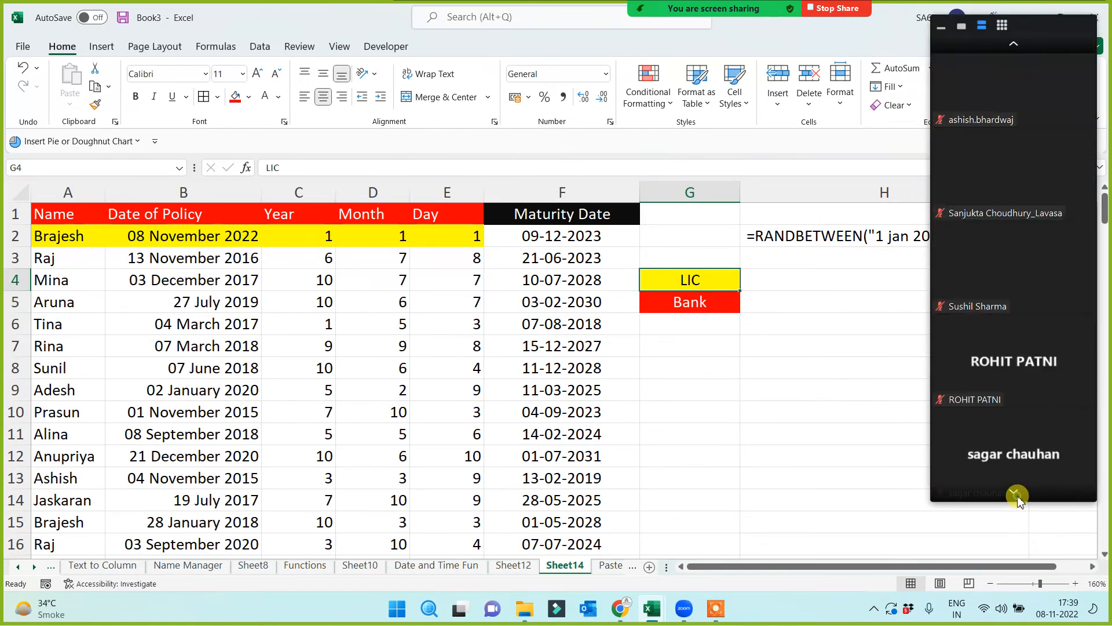
{"action": "left_click", "coordinate": [1015, 496]}
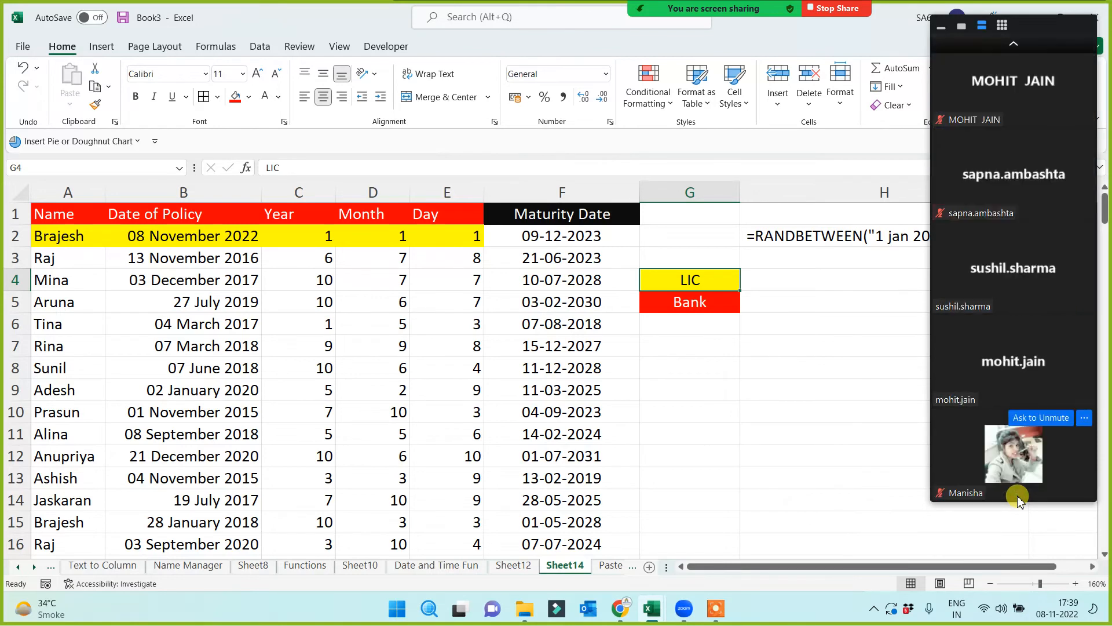
{"action": "left_click", "coordinate": [1015, 45]}
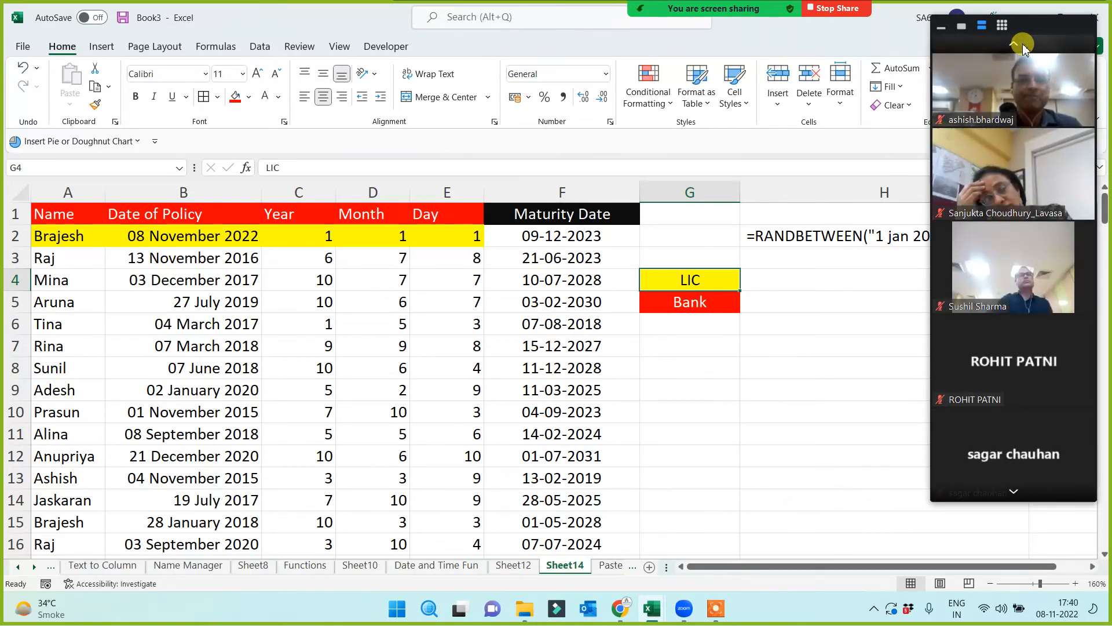
{"action": "left_click", "coordinate": [705, 329]}
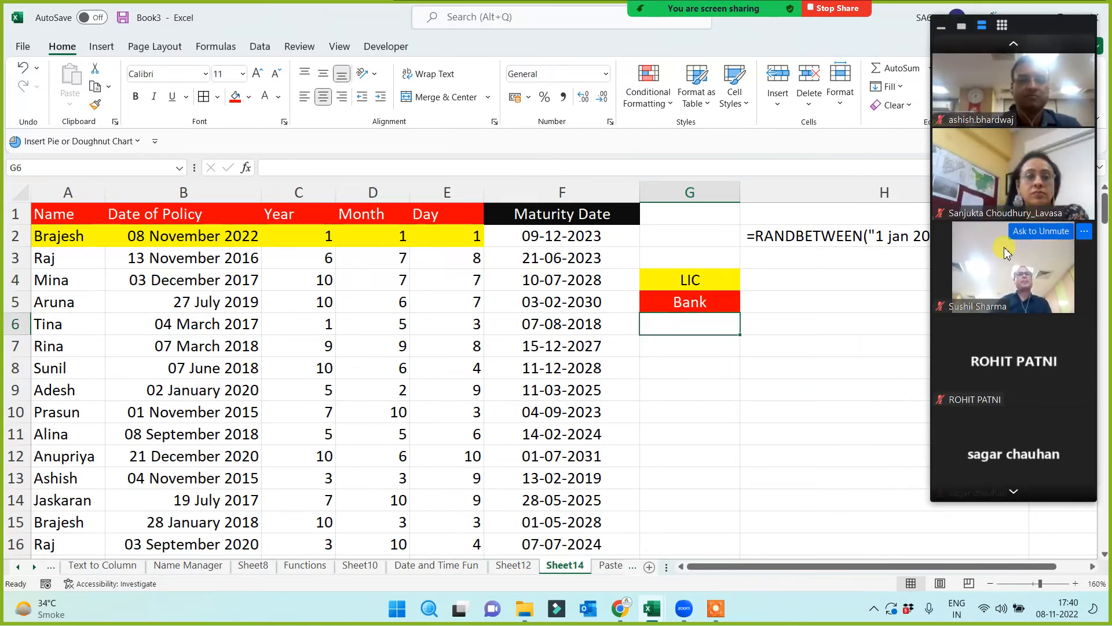
{"action": "left_click", "coordinate": [1015, 46]}
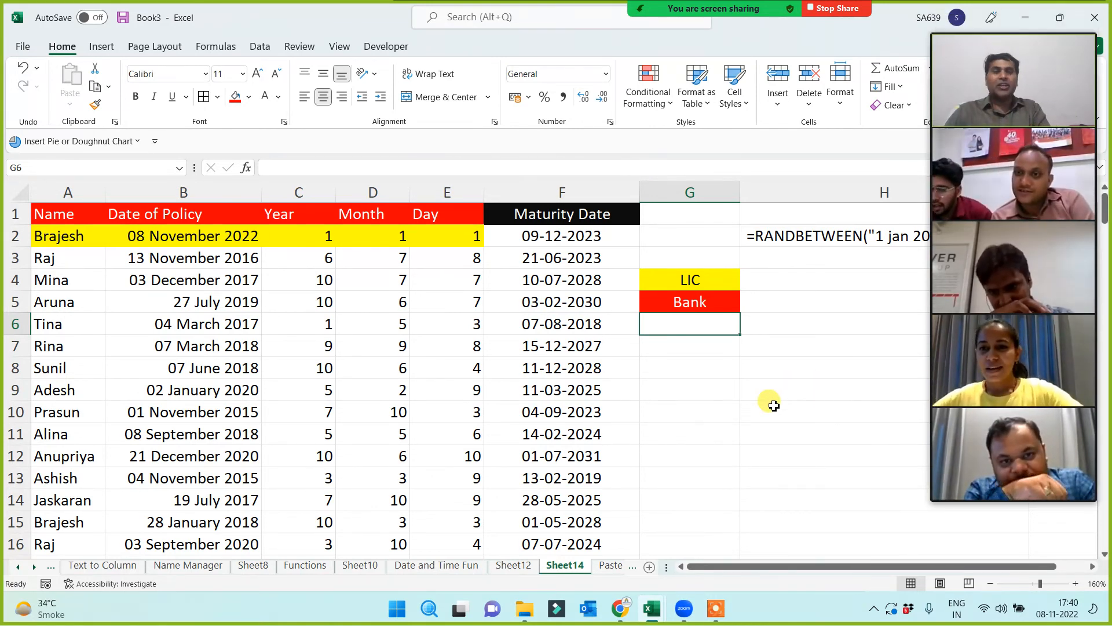
{"action": "type", "text": "H"}
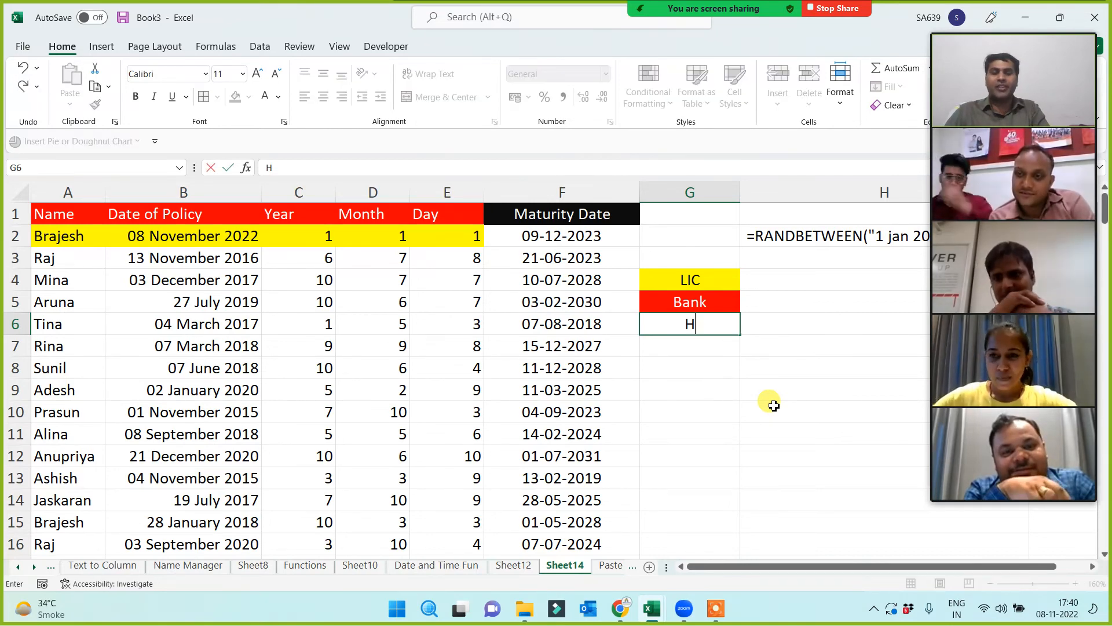
{"action": "type", "text": "R"}
{"action": "left_click", "coordinate": [774, 406]}
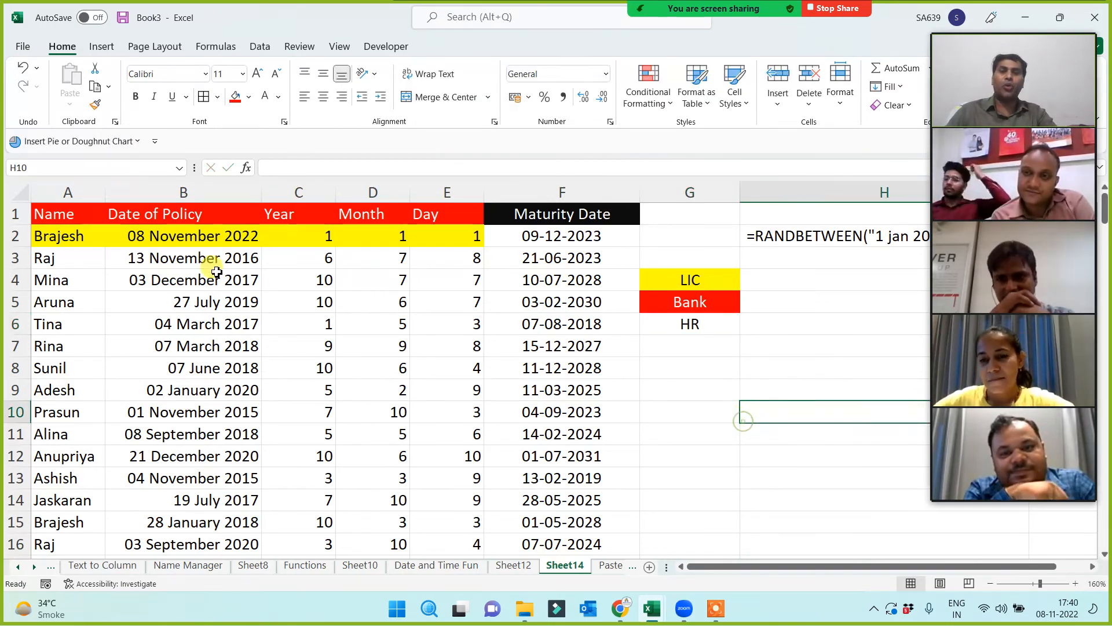
- Review the B2 and F2 formulas, then add Telecom in G7
{"action": "left_click", "coordinate": [173, 238]}
{"action": "left_click", "coordinate": [542, 239]}
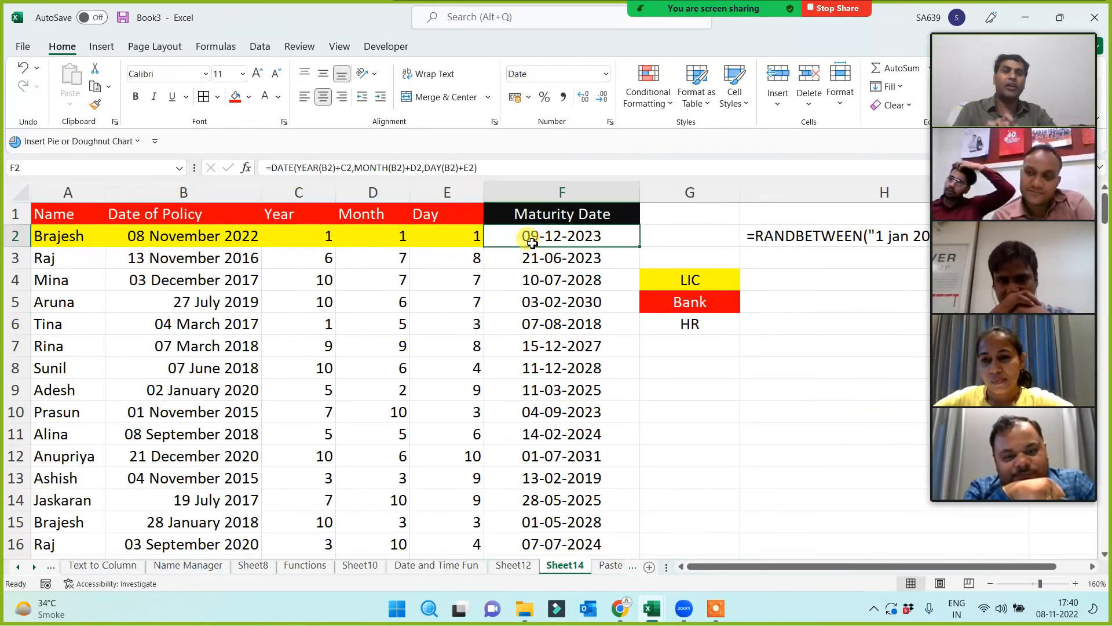
{"action": "left_click", "coordinate": [528, 218]}
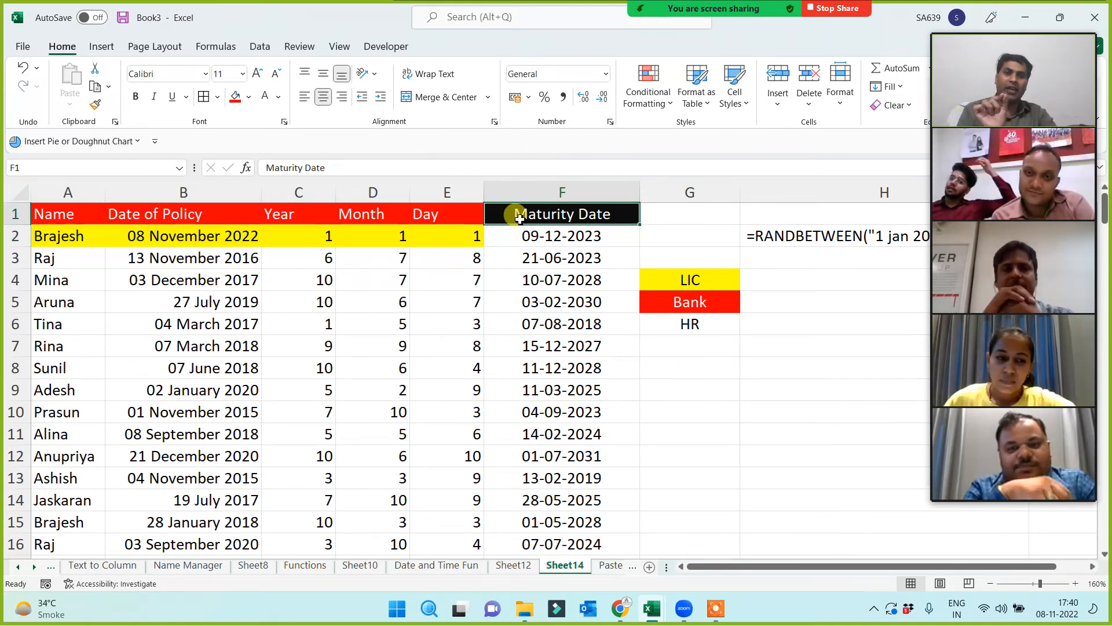
{"action": "left_click", "coordinate": [703, 330]}
{"action": "left_click", "coordinate": [697, 348]}
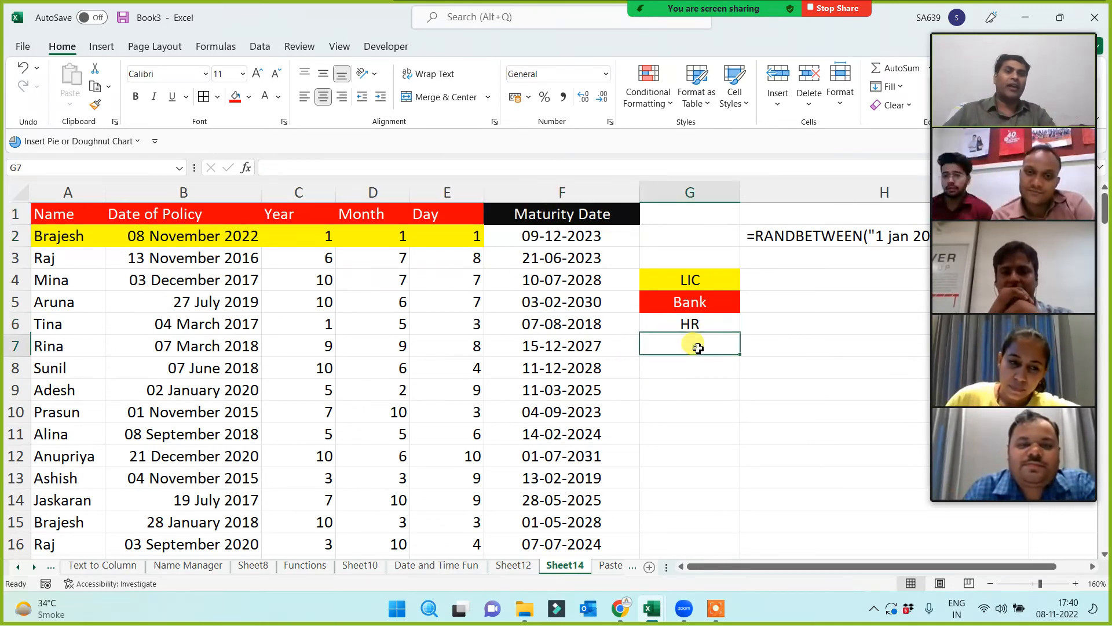
{"action": "type", "text": "Telec"}
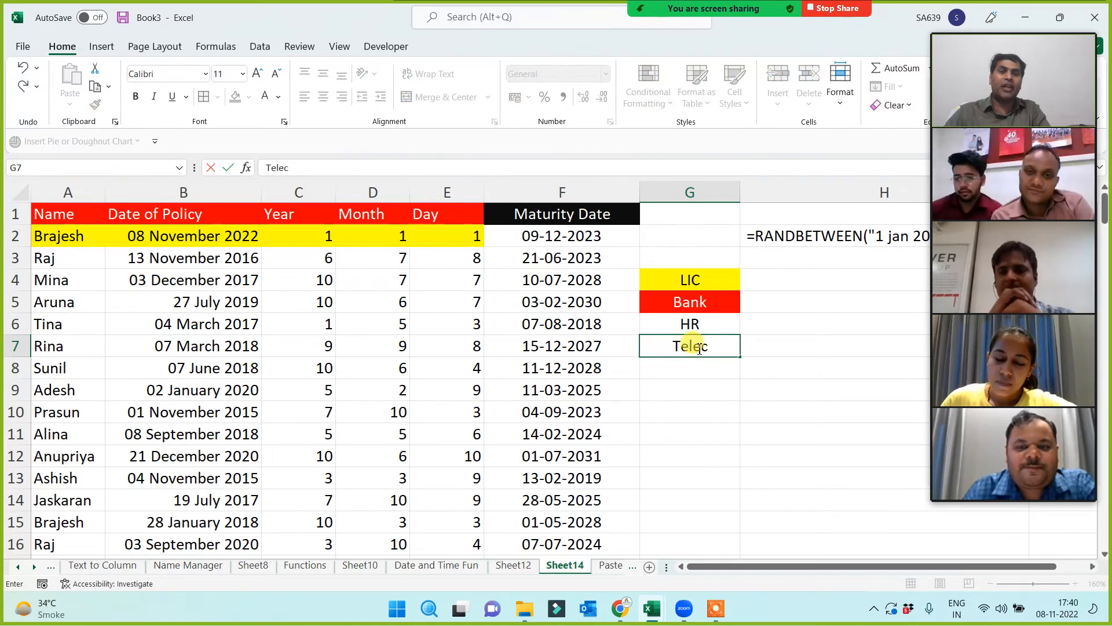
{"action": "type", "text": "om"}
{"action": "left_click", "coordinate": [691, 431]}
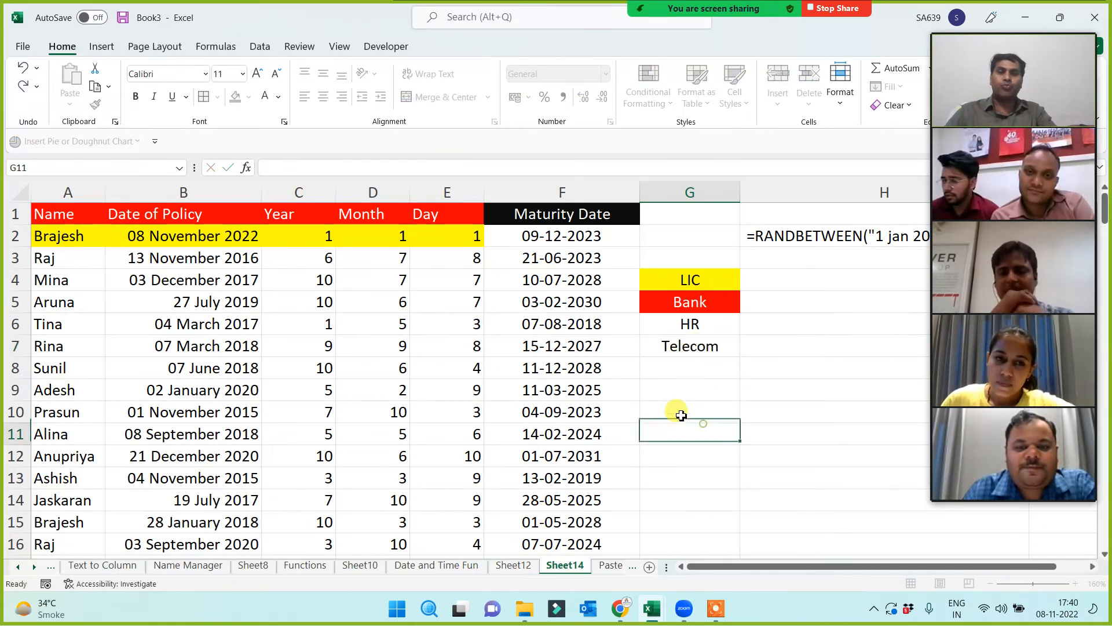
{"action": "left_click", "coordinate": [214, 246]}
- Clear row 2's offsets and try a 28-day offset in E2
{"action": "left_click_drag", "start_coordinate": [318, 240], "coordinate": [467, 238]}
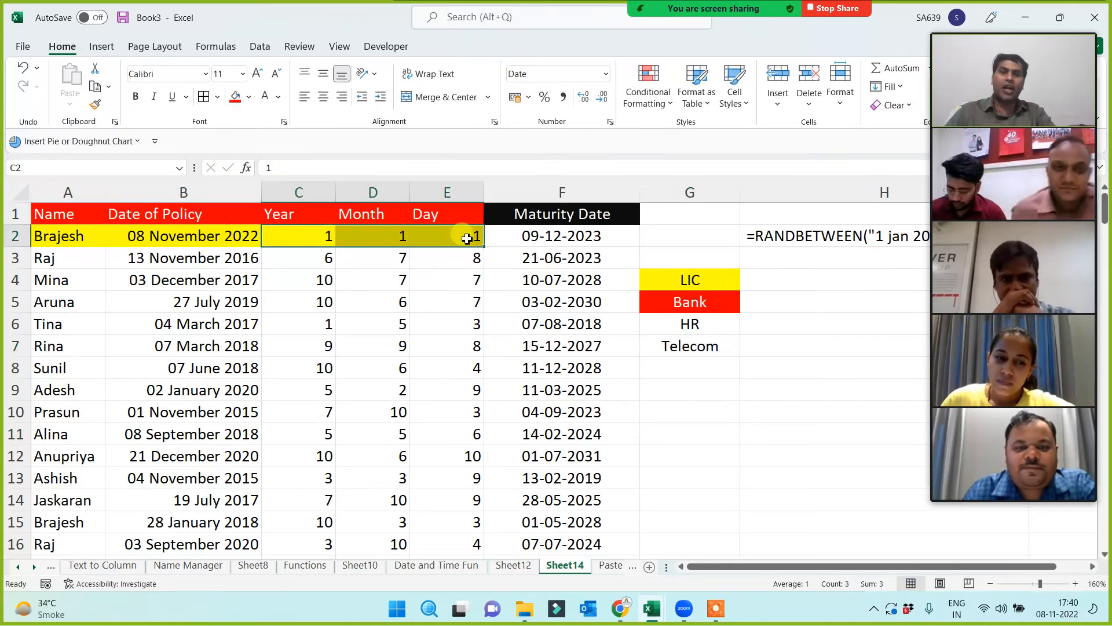
{"action": "key", "text": "Delete"}
{"action": "left_click", "coordinate": [240, 248]}
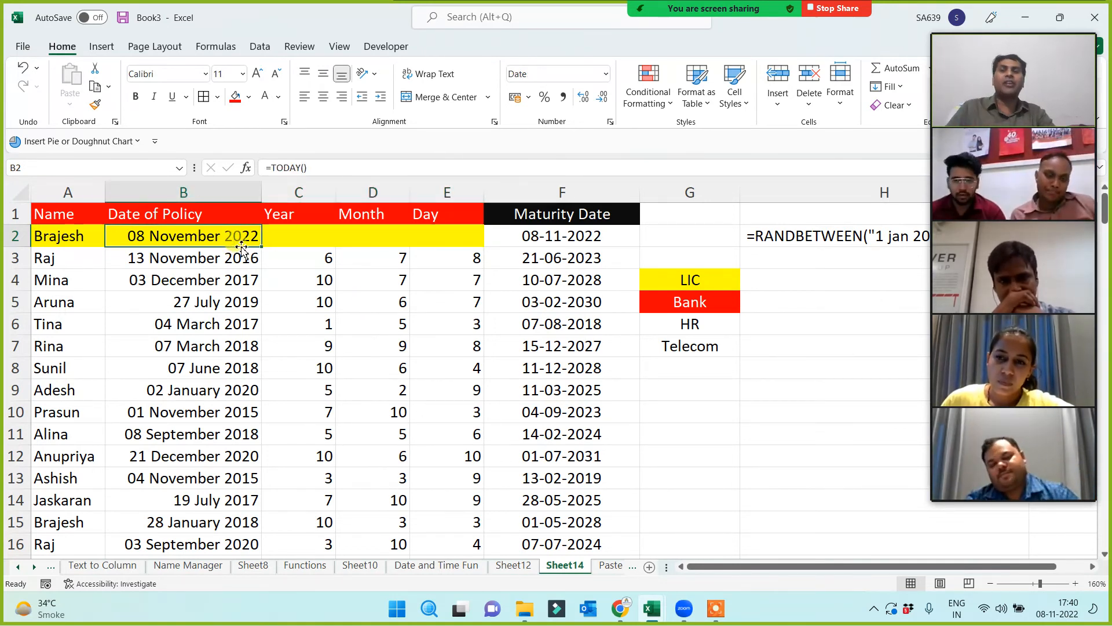
{"action": "double_click", "coordinate": [444, 237]}
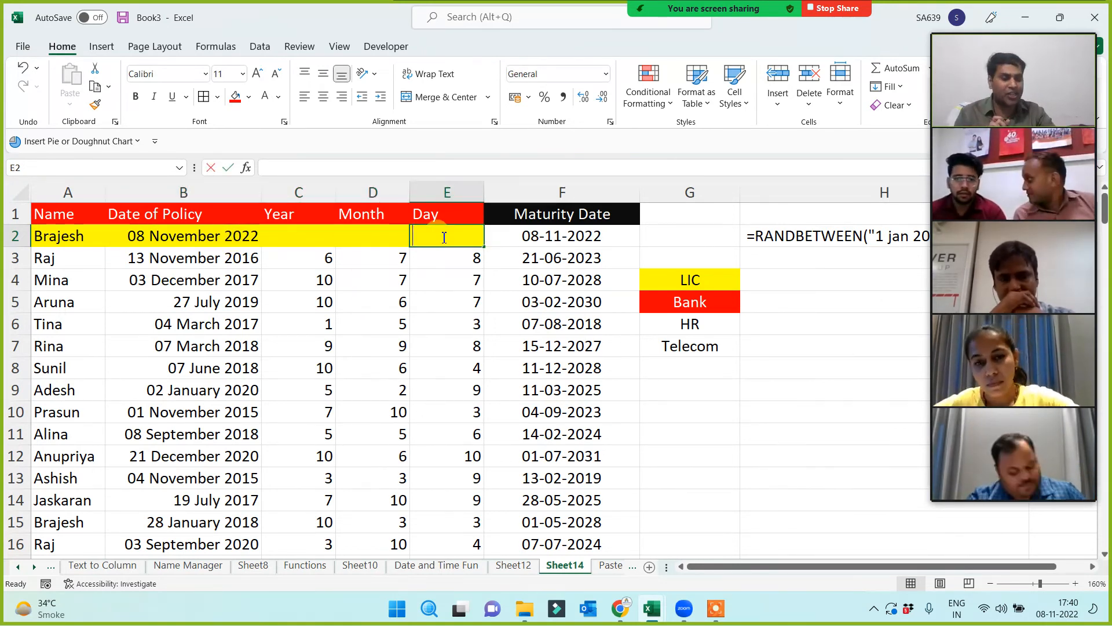
{"action": "type", "text": "28"}
{"action": "key", "text": "Return"}
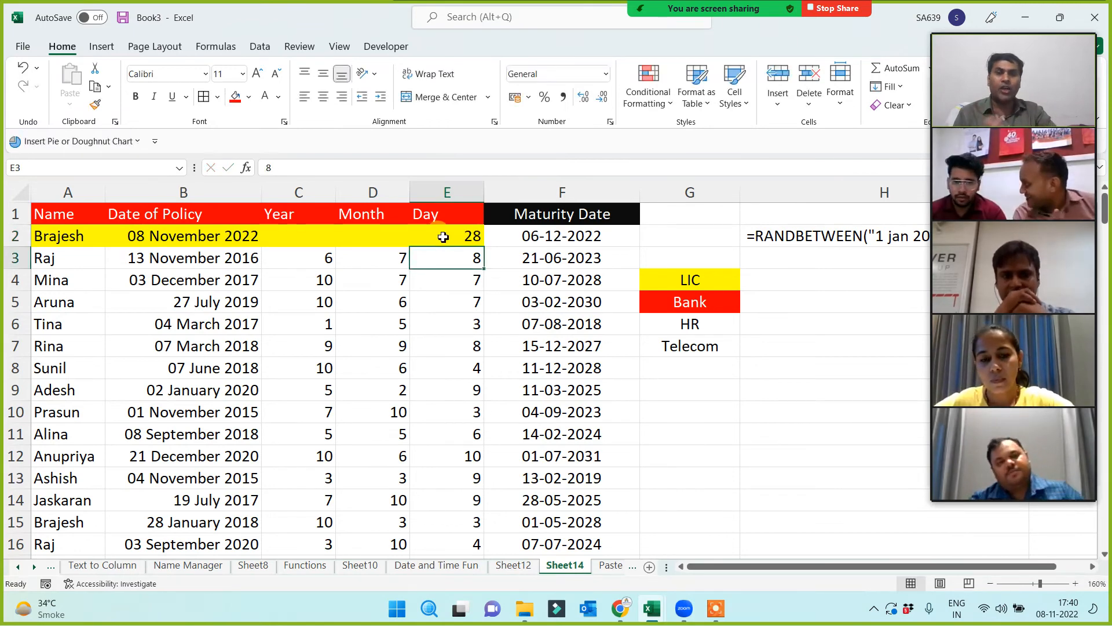
{"action": "left_click", "coordinate": [563, 242]}
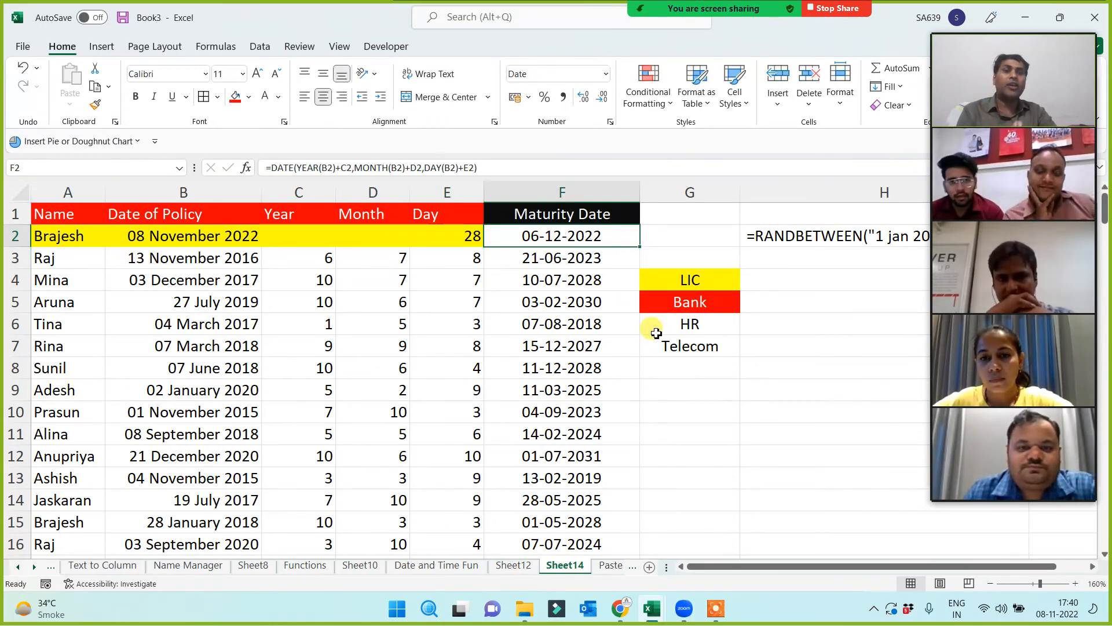
- Add Education as the next label in G8
{"action": "left_click", "coordinate": [666, 348]}
{"action": "left_click", "coordinate": [674, 370]}
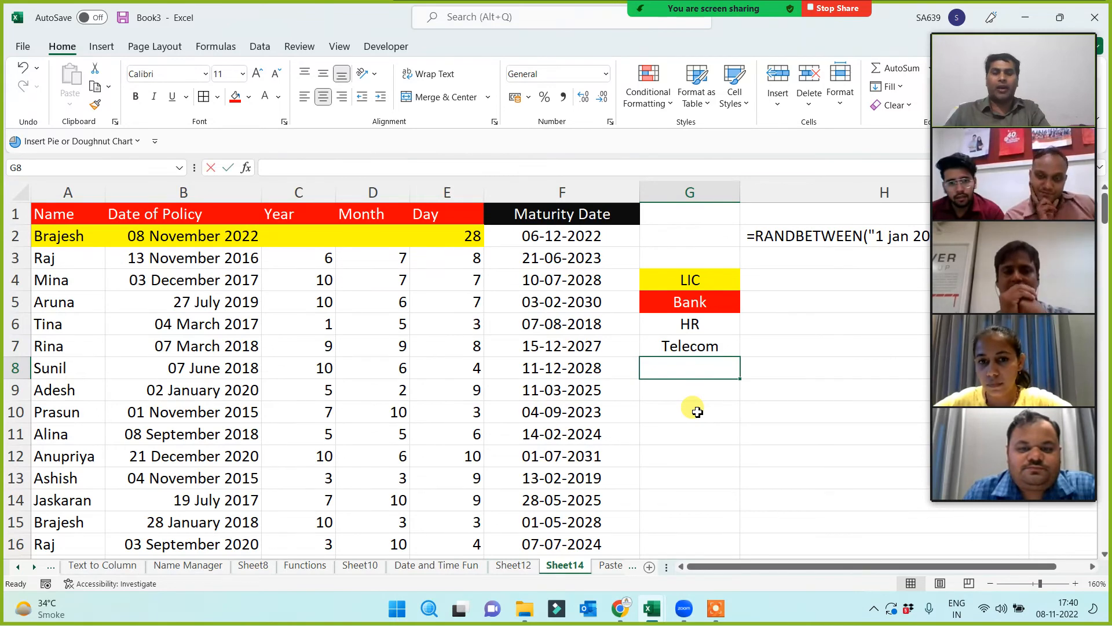
{"action": "type", "text": "Education"}
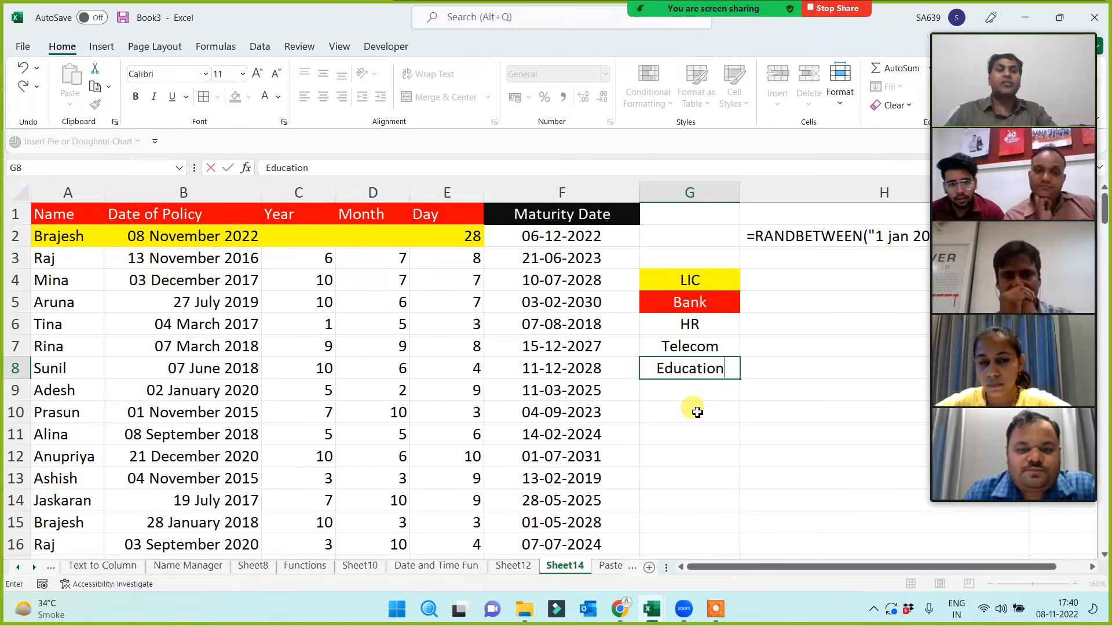
{"action": "left_click", "coordinate": [697, 411]}
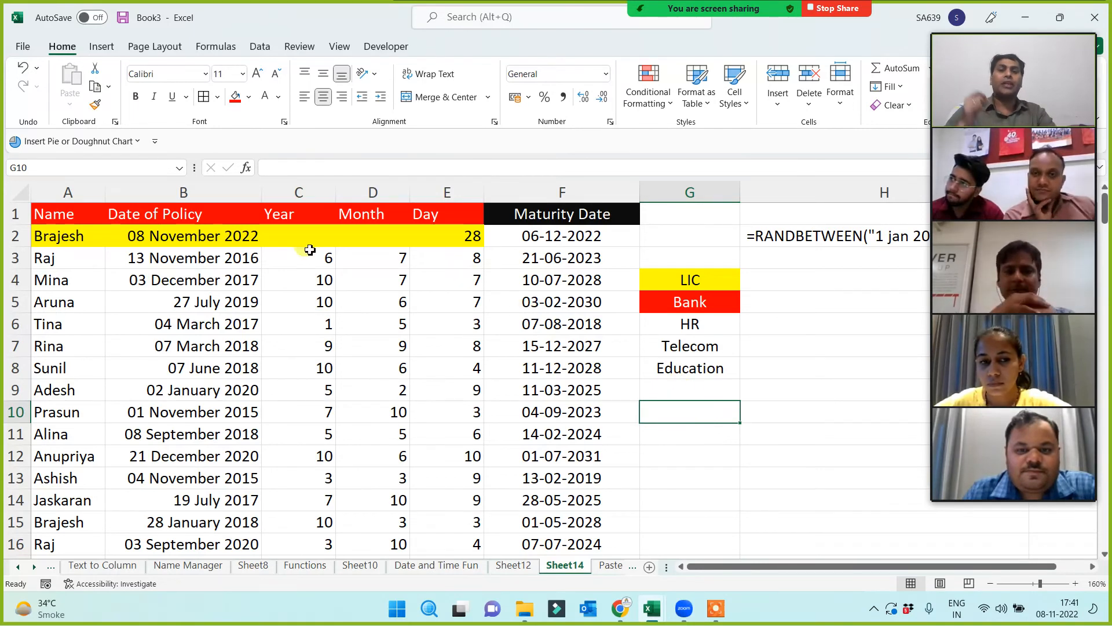
- Replace E2's offset with 20 days, then clear it again
{"action": "left_click", "coordinate": [445, 240]}
{"action": "key", "text": "Delete"}
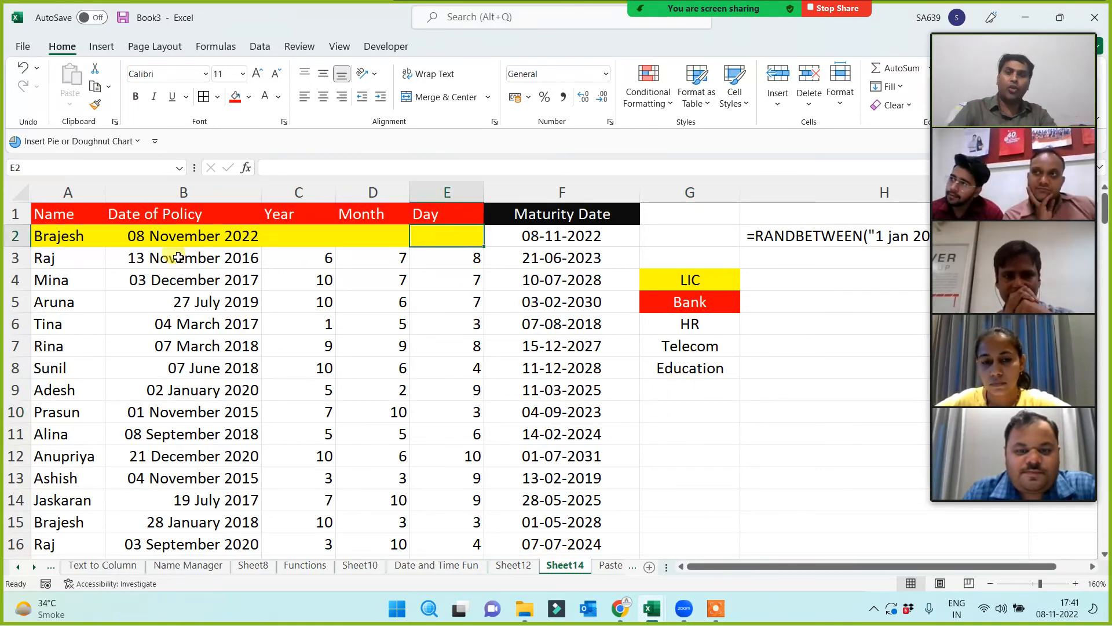
{"action": "left_click", "coordinate": [185, 236]}
{"action": "left_click", "coordinate": [456, 241]}
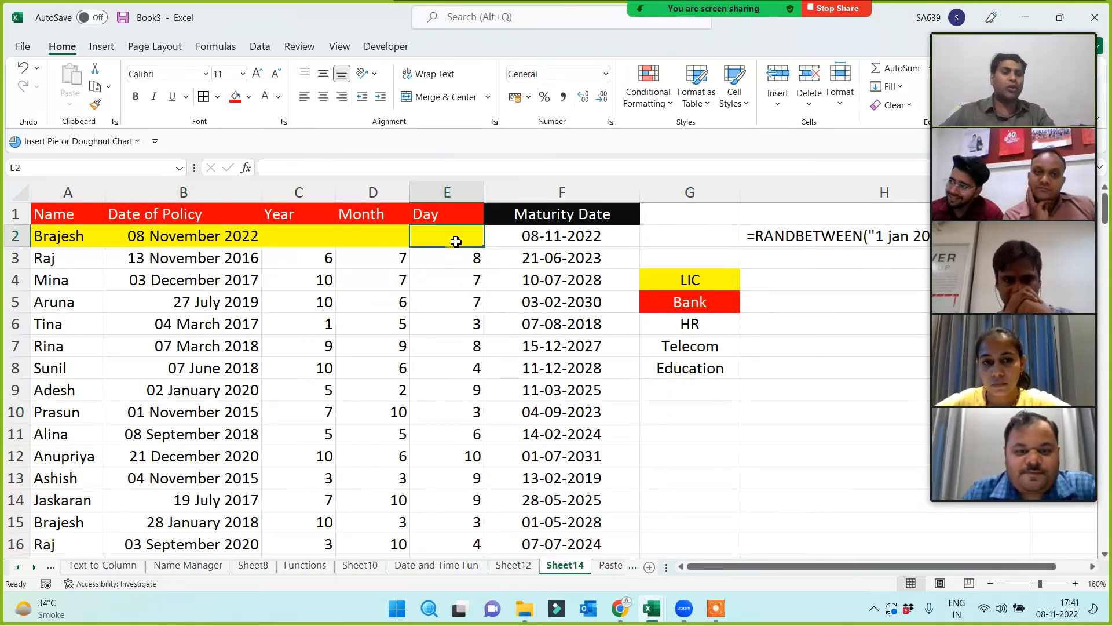
{"action": "type", "text": "20"}
{"action": "left_click", "coordinate": [451, 328]}
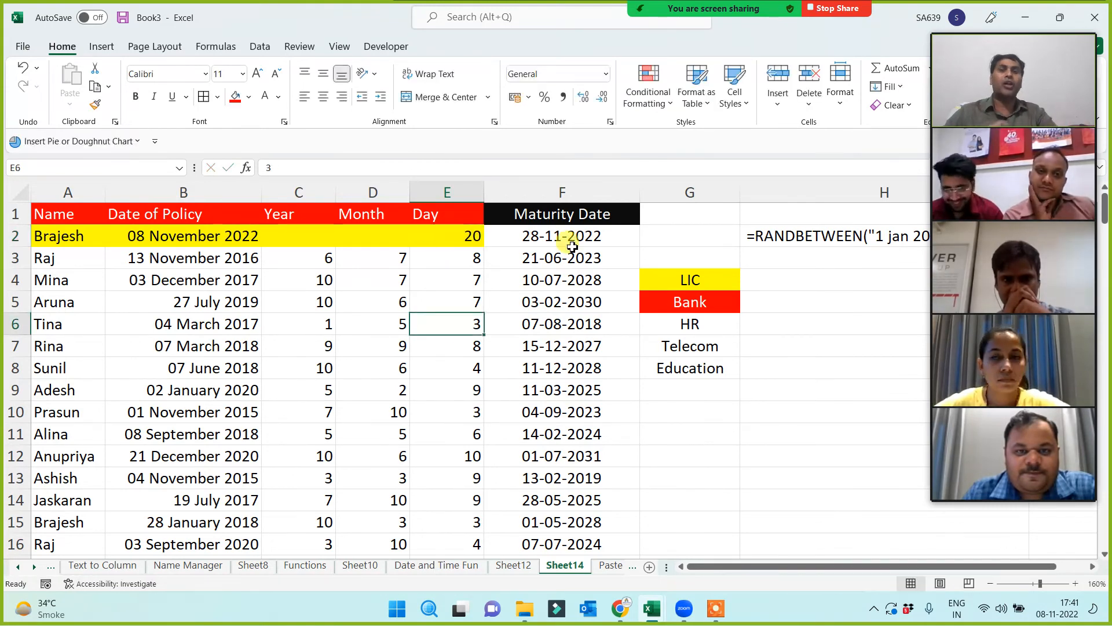
{"action": "left_click", "coordinate": [458, 234]}
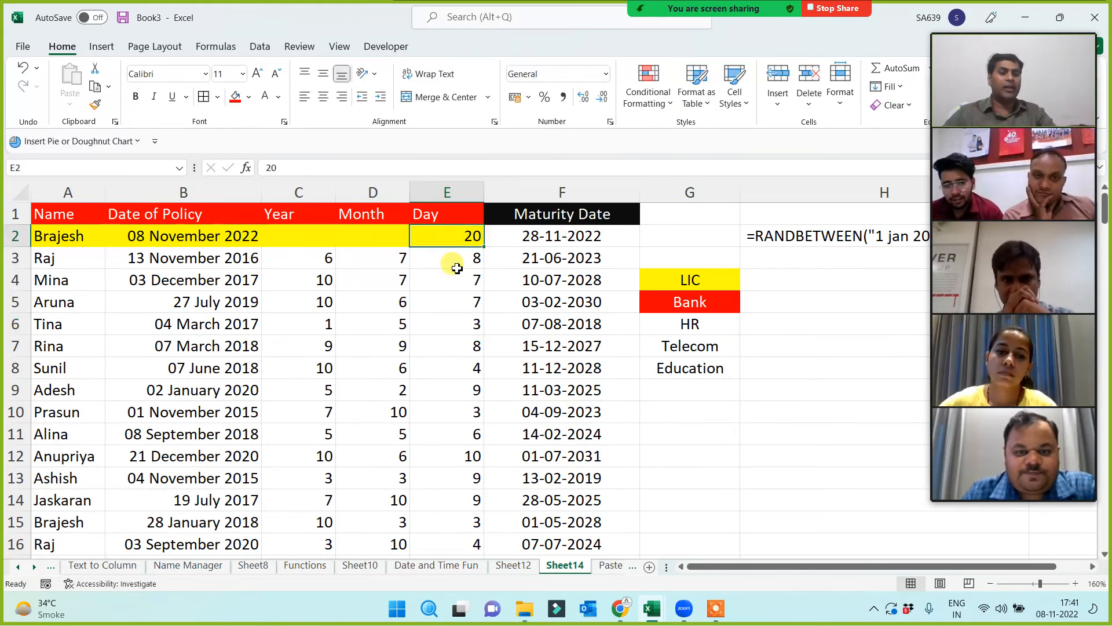
{"action": "key", "text": "Delete"}
- Set row 2's offsets to Year 2, Month 1, Day 15
{"action": "left_click", "coordinate": [298, 241]}
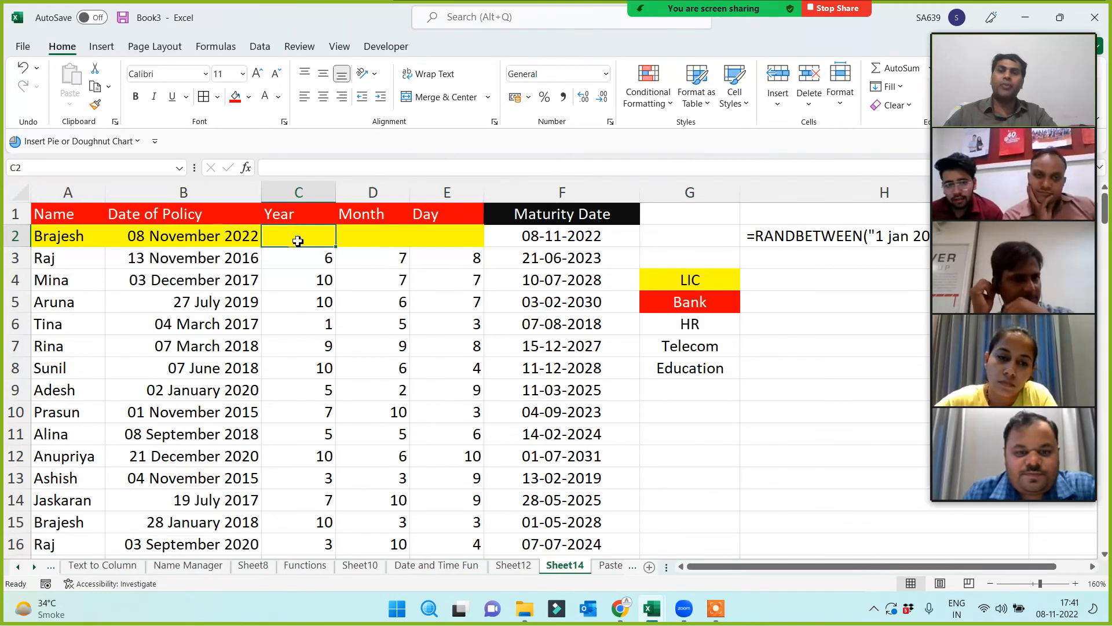
{"action": "type", "text": "2"}
{"action": "left_click", "coordinate": [371, 231]}
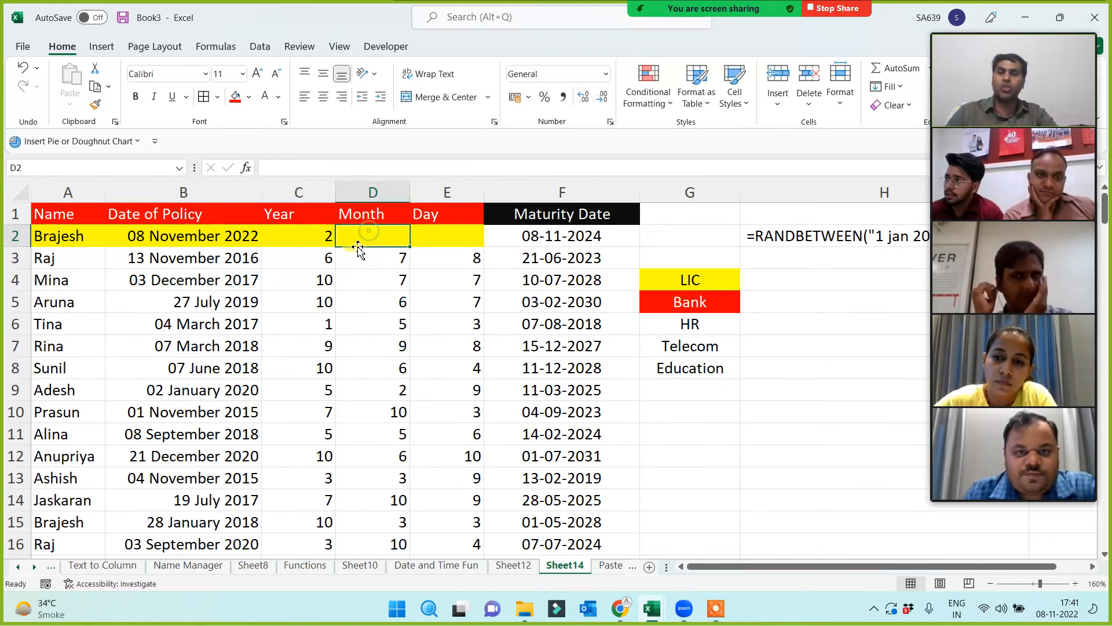
{"action": "type", "text": "1"}
{"action": "left_click", "coordinate": [434, 241]}
{"action": "type", "text": "15"}
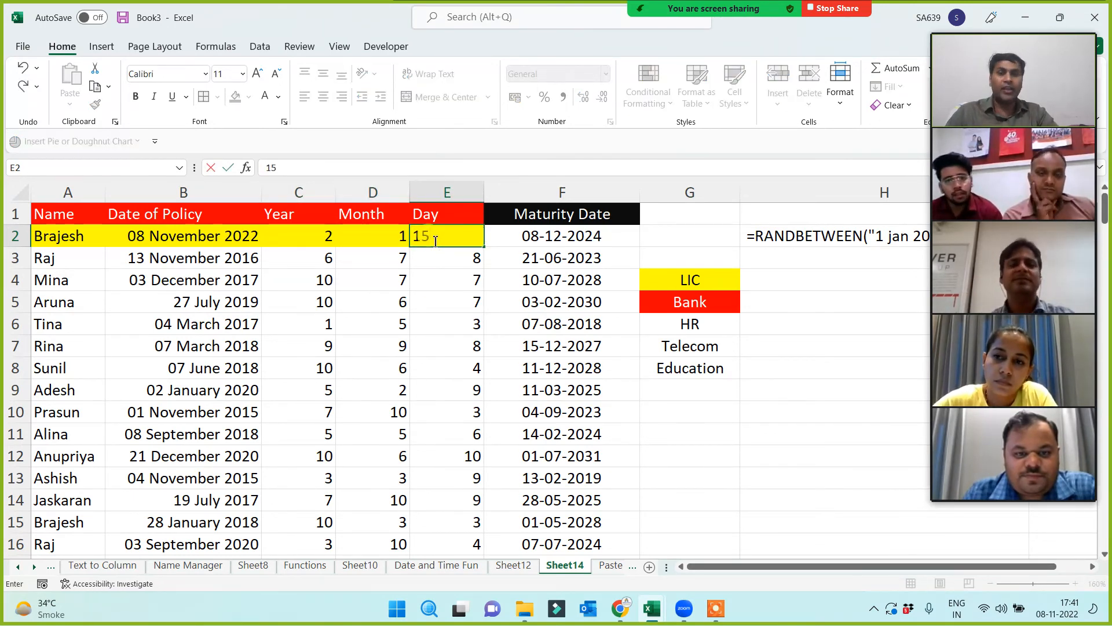
{"action": "left_click", "coordinate": [376, 365]}
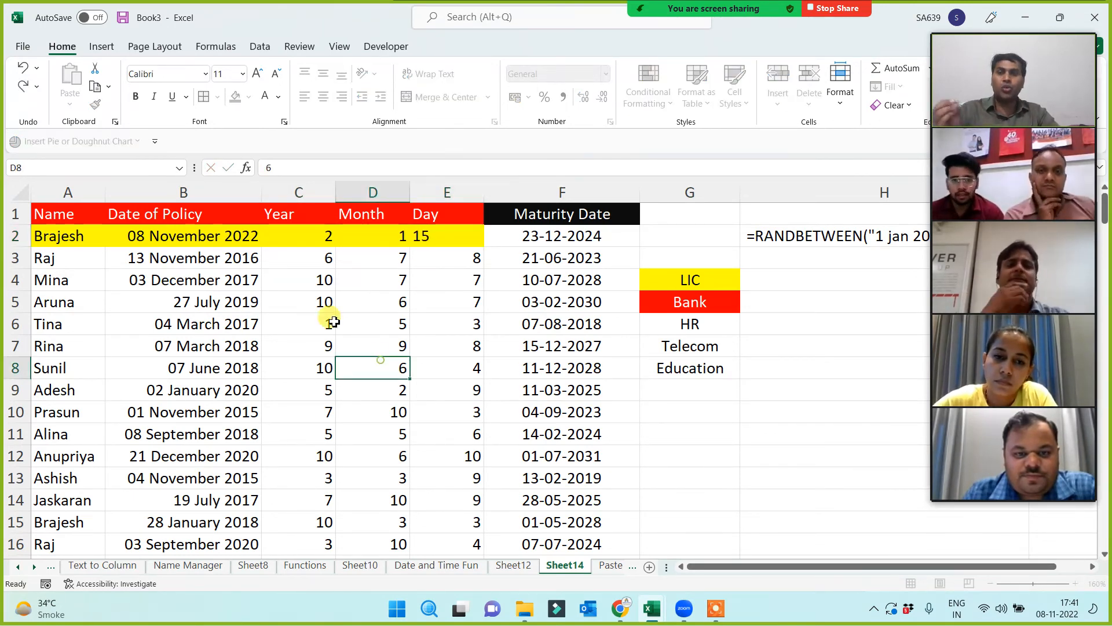
- Add Manu in G9 below Education
{"action": "left_click", "coordinate": [699, 367]}
{"action": "left_click", "coordinate": [693, 393]}
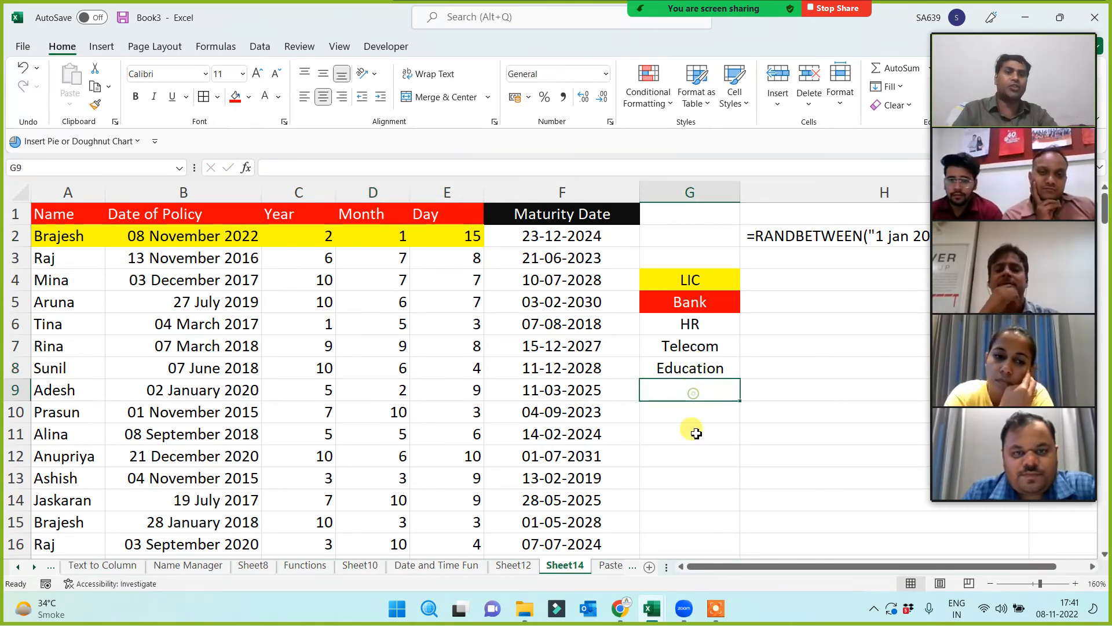
{"action": "type", "text": "Manu"}
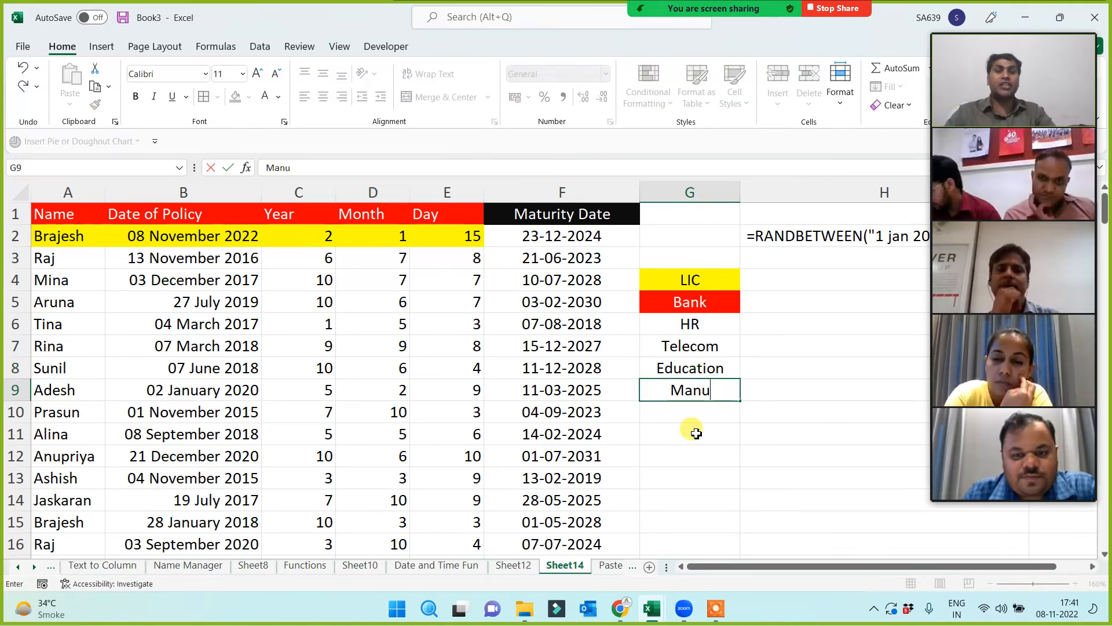
{"action": "left_click", "coordinate": [696, 433]}
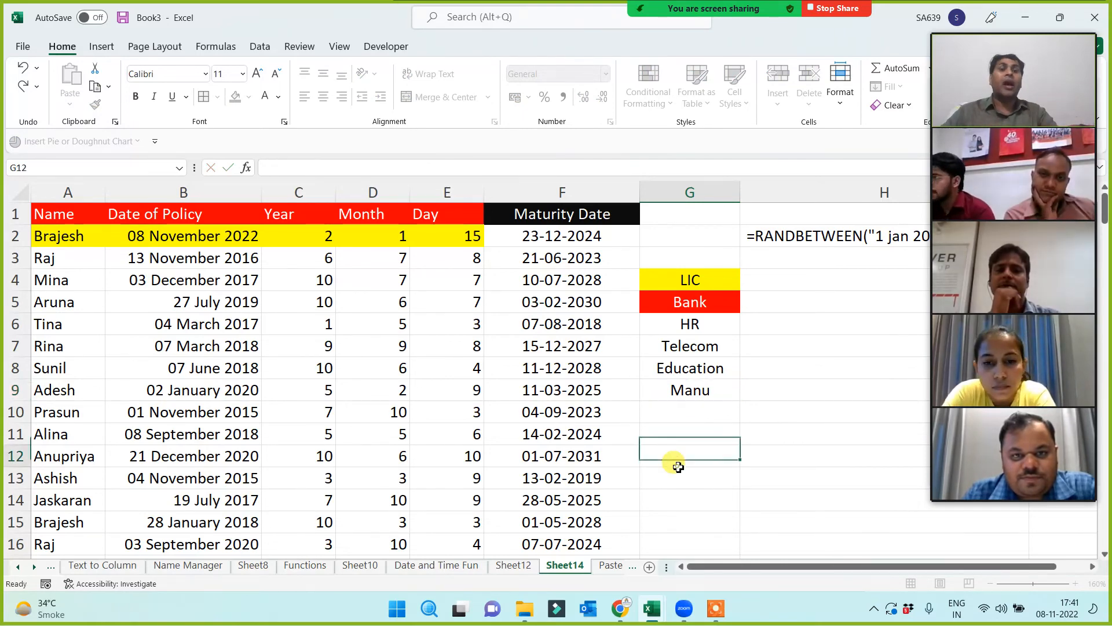
- Try a 1-year offset in C2 and check the Maturity Date result
{"action": "left_click", "coordinate": [179, 213]}
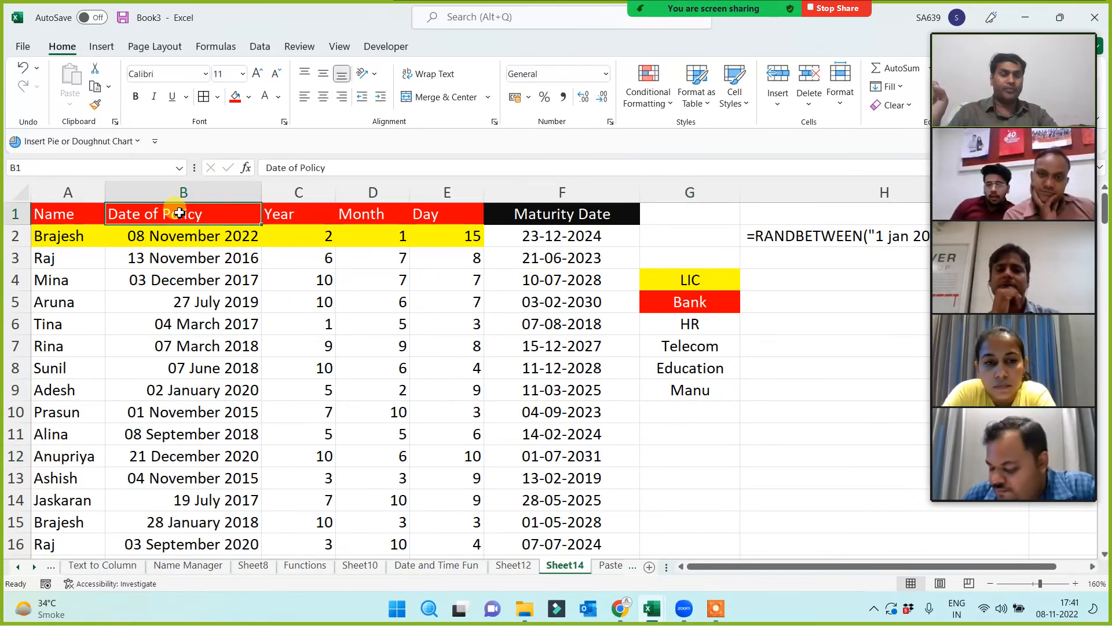
{"action": "left_click", "coordinate": [167, 239]}
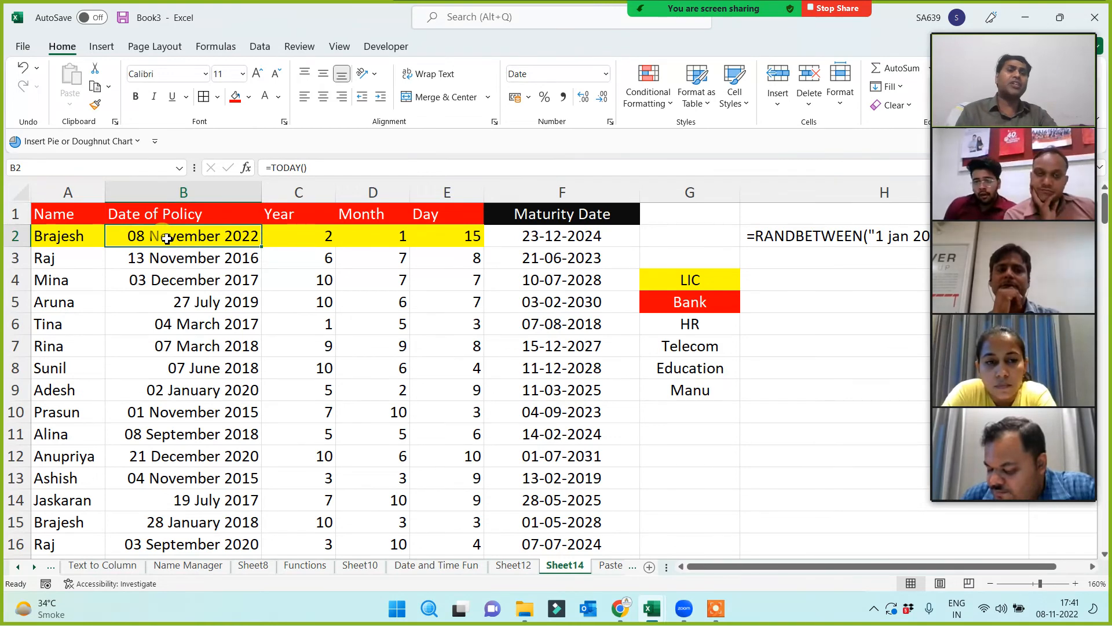
{"action": "left_click", "coordinate": [315, 235]}
{"action": "type", "text": "1"}
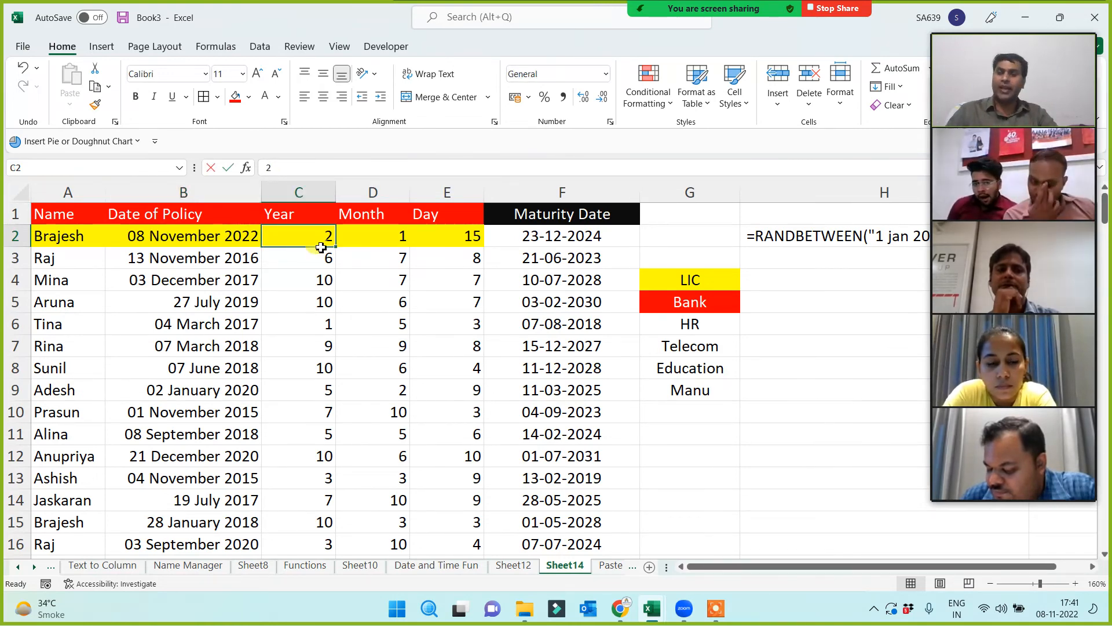
{"action": "left_click", "coordinate": [451, 241]}
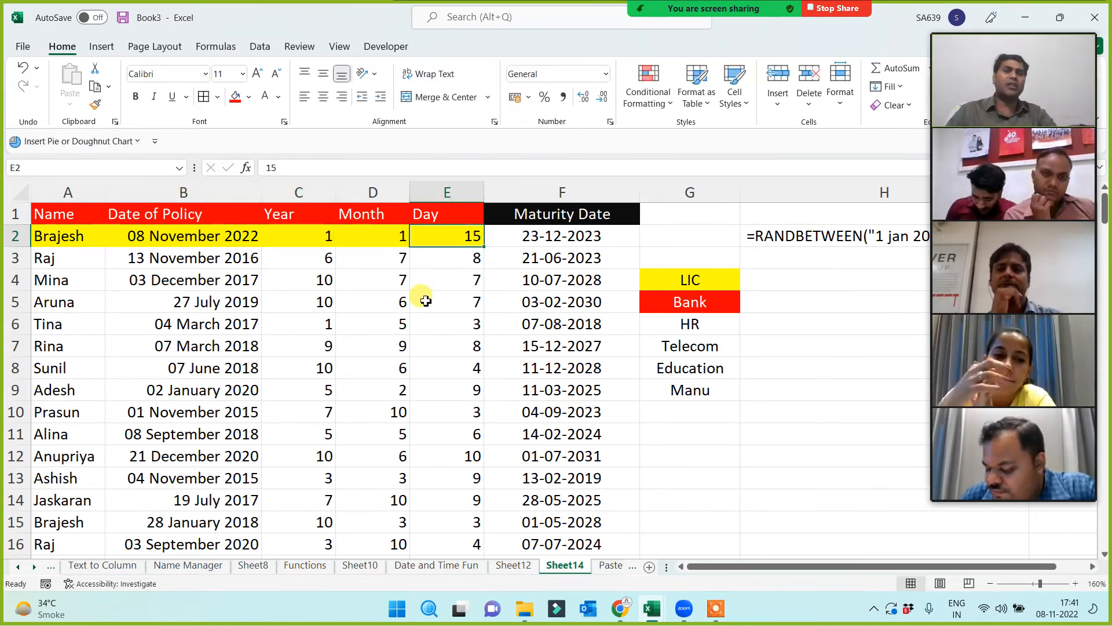
{"action": "left_click", "coordinate": [565, 215]}
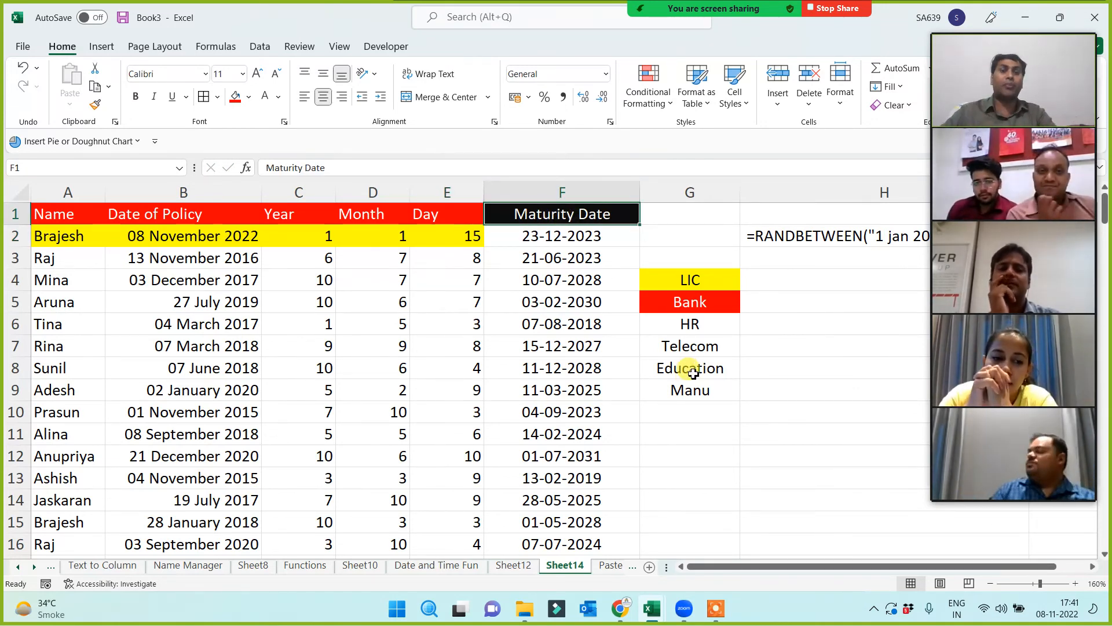
{"action": "left_click", "coordinate": [691, 393]}
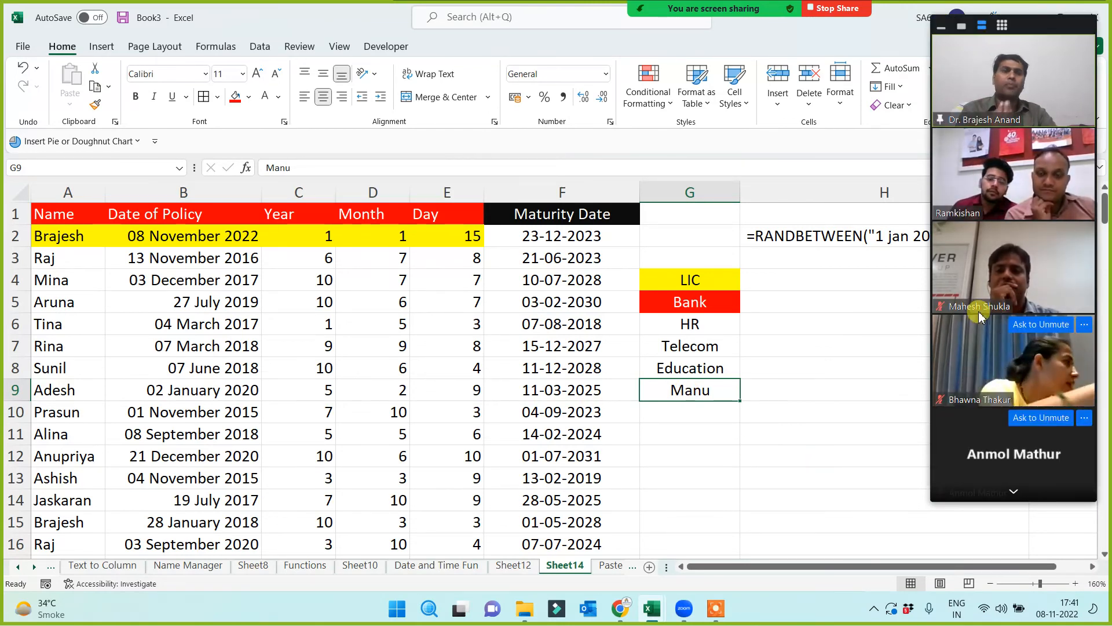
- Clear row 2's Year, Month and Day offsets in C2:E2
{"action": "left_click", "coordinate": [203, 238]}
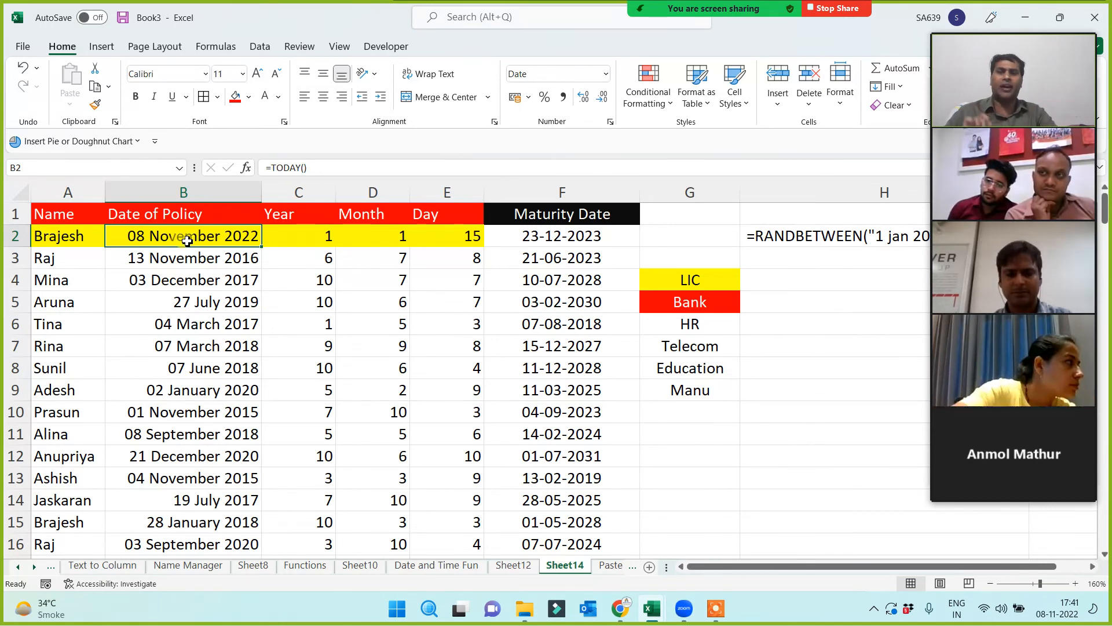
{"action": "left_click", "coordinate": [297, 236]}
{"action": "left_click", "coordinate": [173, 242]}
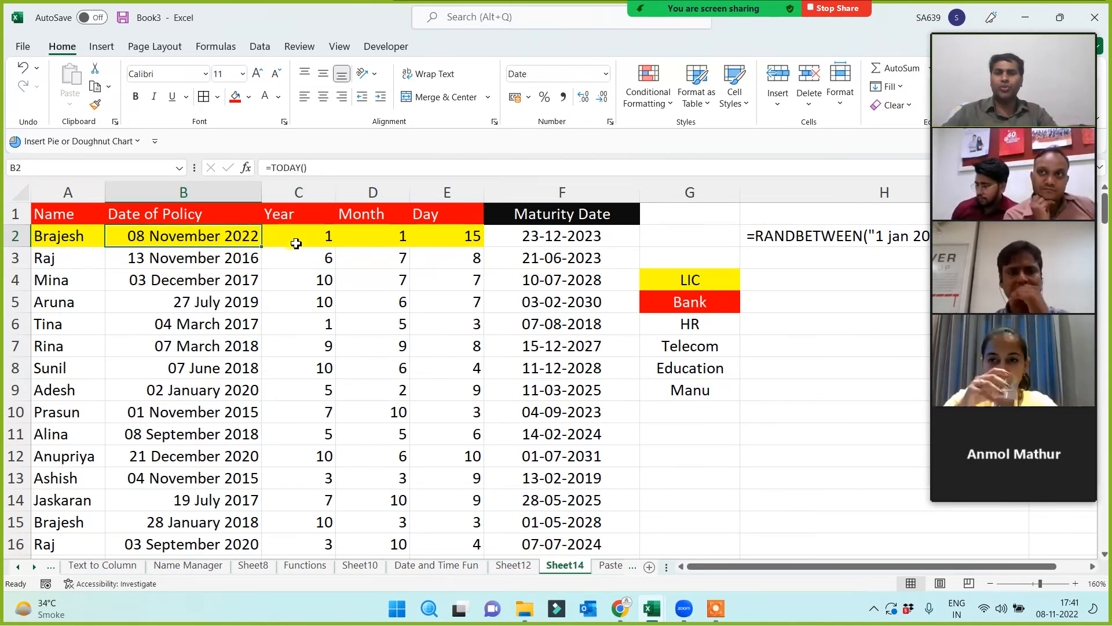
{"action": "left_click", "coordinate": [299, 241]}
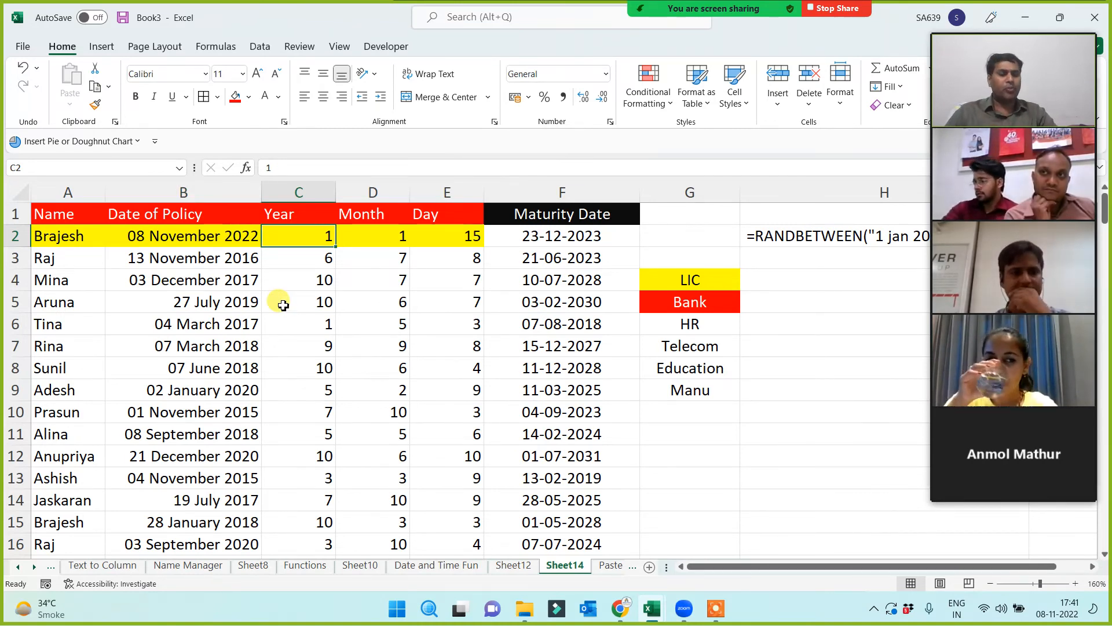
{"action": "key", "text": "Delete"}
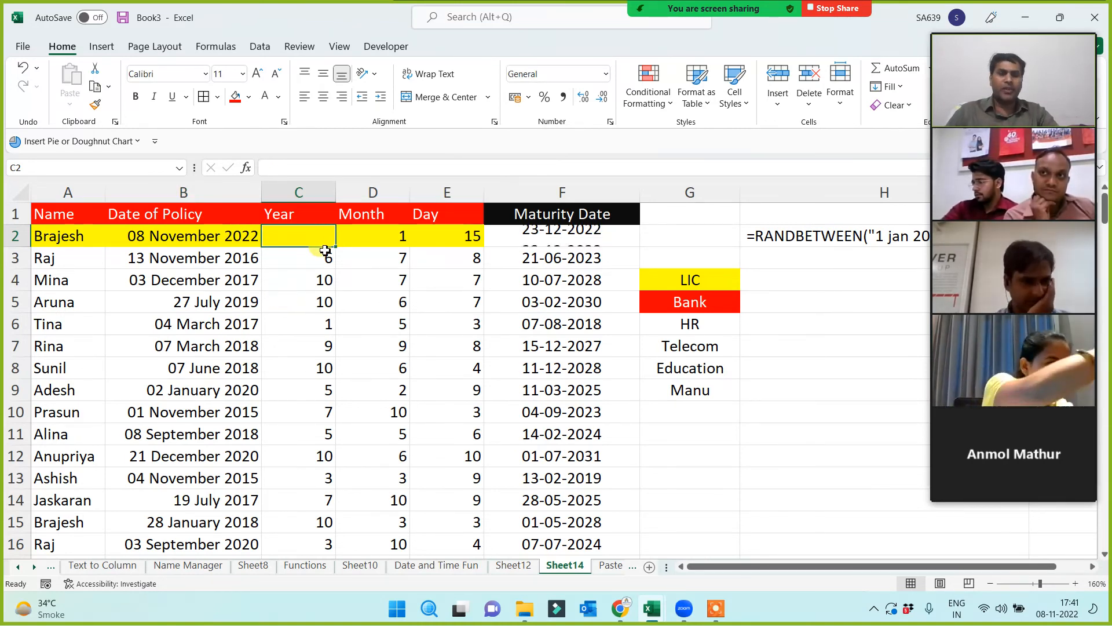
{"action": "left_click_drag", "start_coordinate": [380, 245], "coordinate": [472, 236]}
{"action": "key", "text": "Delete"}
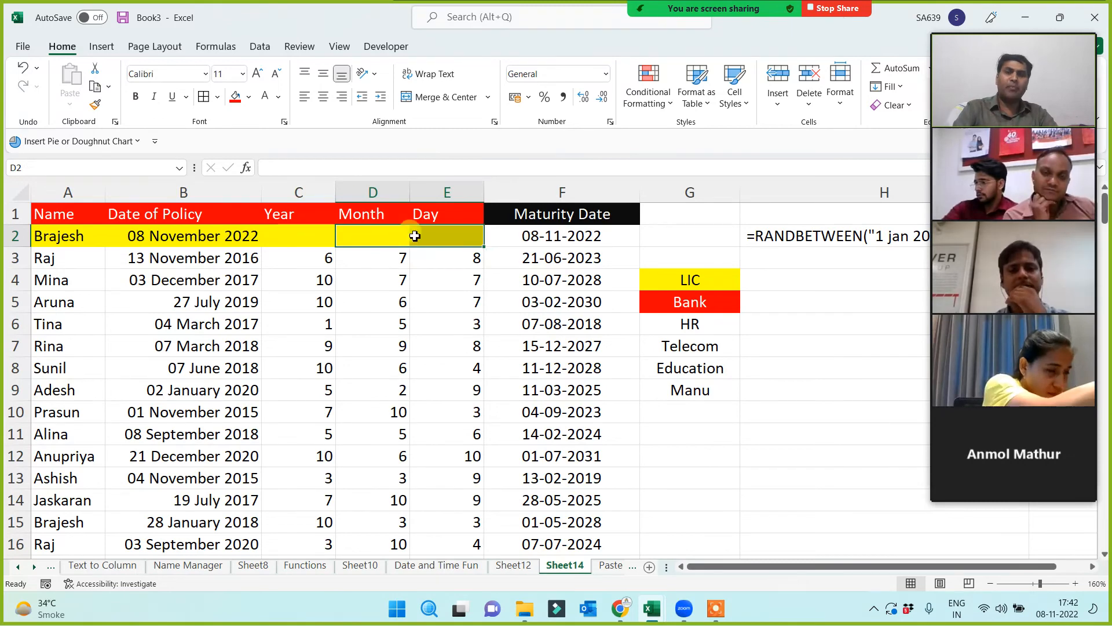
- Enter Month 6 and Day 15 in D2:E2, giving maturity 23-05-2023
{"action": "left_click", "coordinate": [394, 239]}
{"action": "type", "text": "6"}
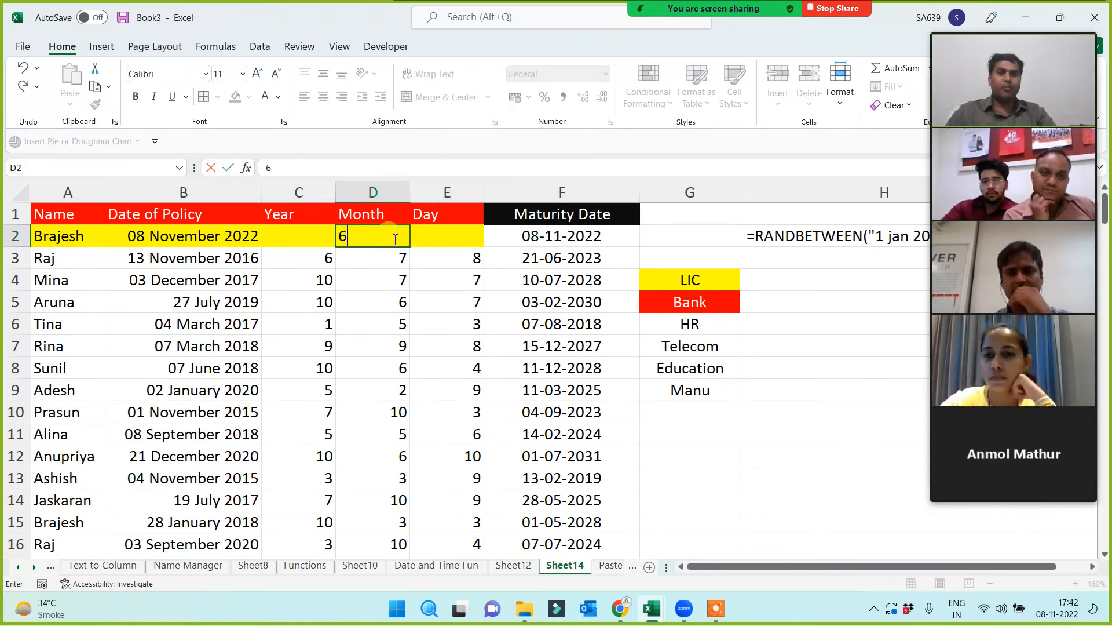
{"action": "left_click", "coordinate": [457, 231]}
{"action": "type", "text": "15"}
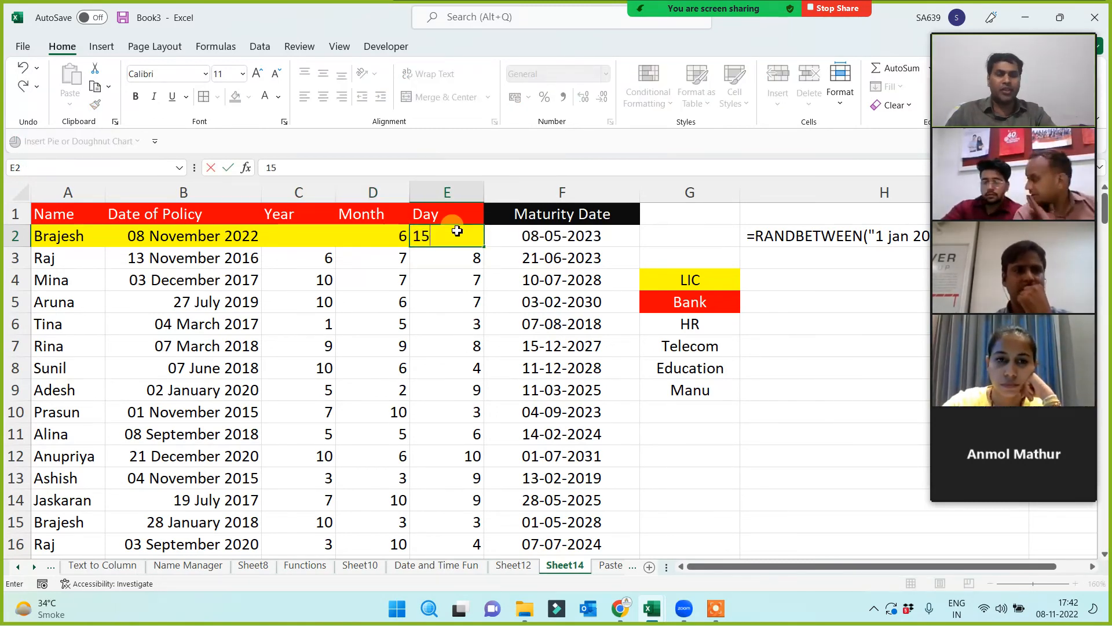
{"action": "key", "text": "Return"}
- Add Real in G10 and check F2's maturity formula
{"action": "left_click", "coordinate": [673, 411]}
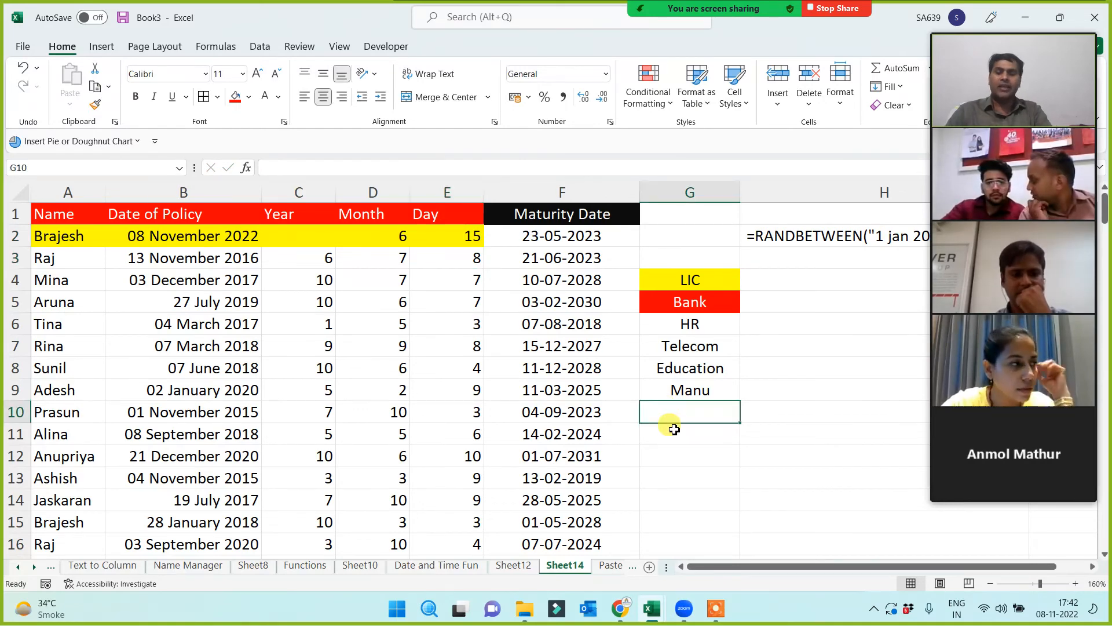
{"action": "type", "text": "Real"}
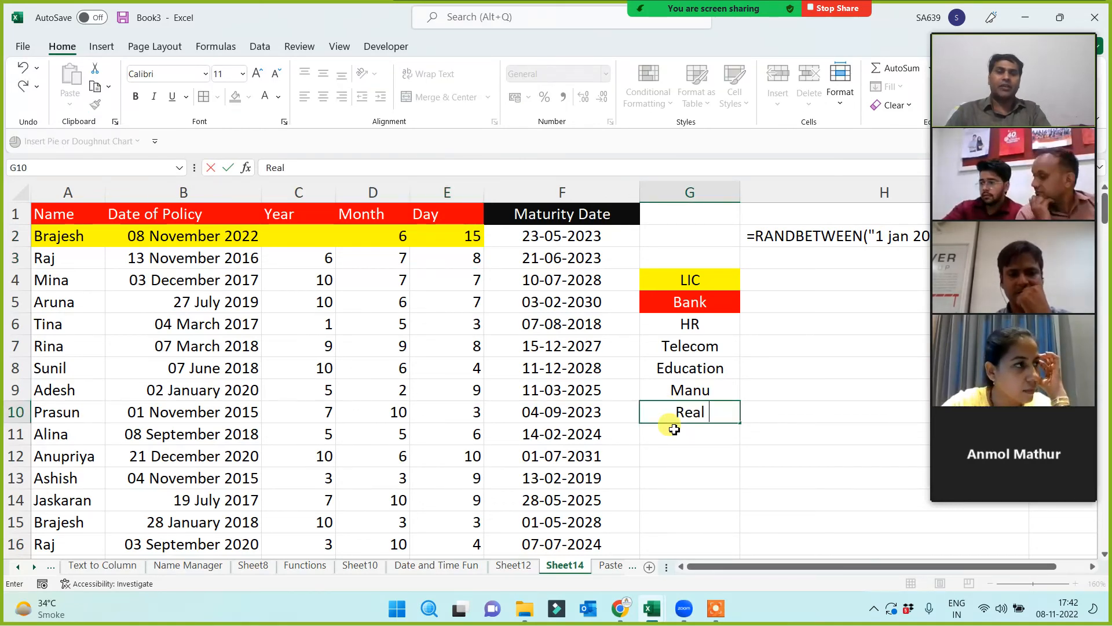
{"action": "left_click", "coordinate": [701, 477]}
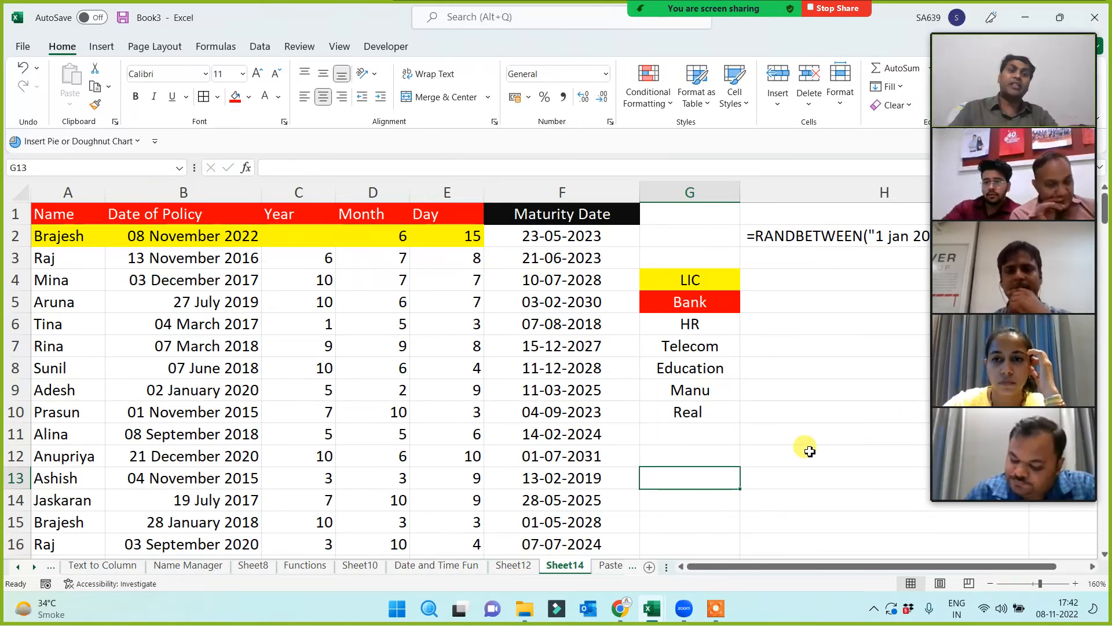
{"action": "left_click", "coordinate": [522, 236]}
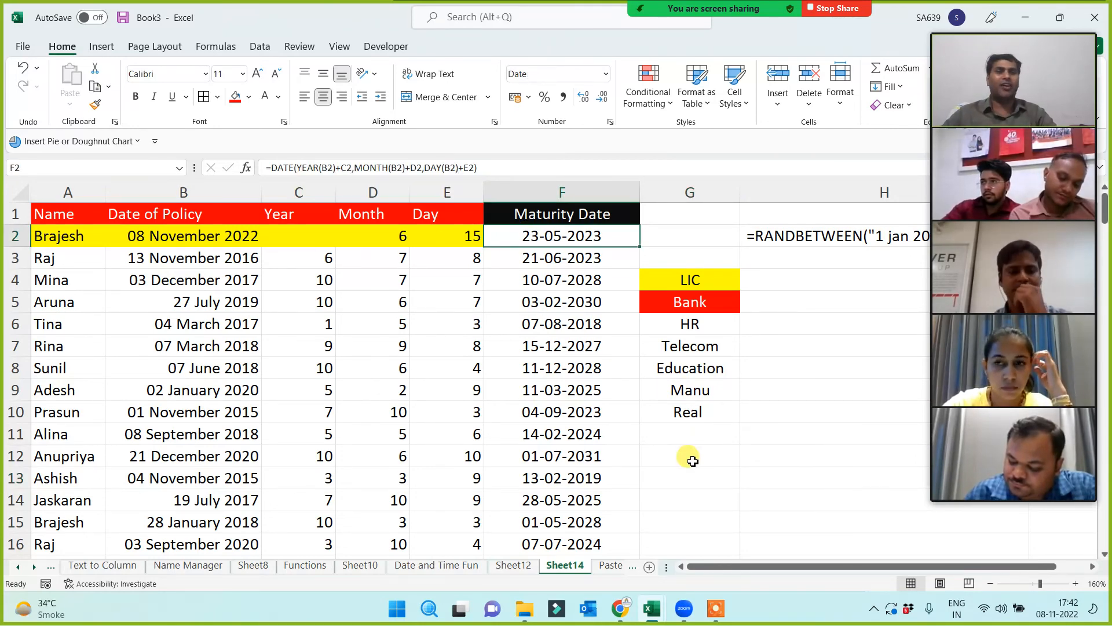
- Look over the Day and Year labels on the Date and Time Fun sheet
{"action": "left_click", "coordinate": [411, 564]}
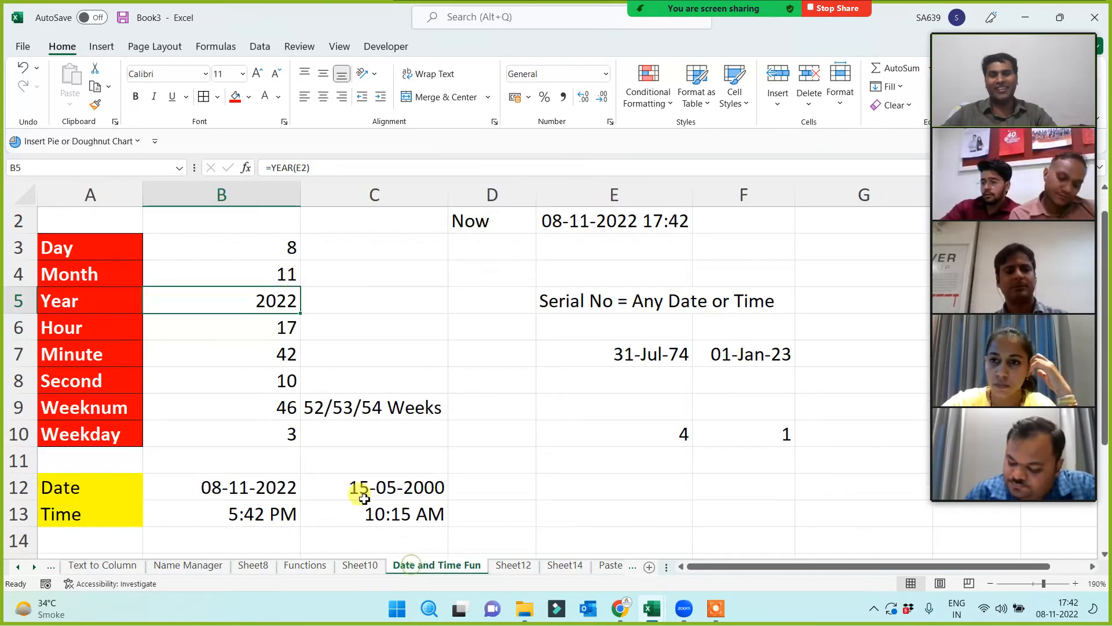
{"action": "left_click", "coordinate": [55, 246]}
{"action": "left_click", "coordinate": [69, 295]}
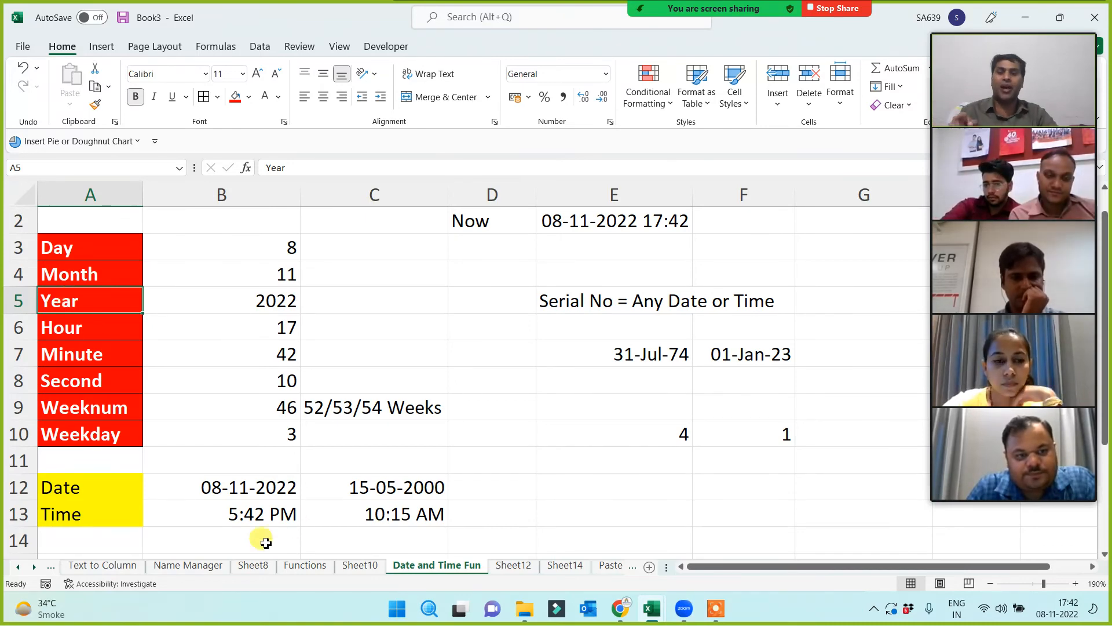
- Show the top of the Functions sheet with column A selected
{"action": "left_click", "coordinate": [290, 570]}
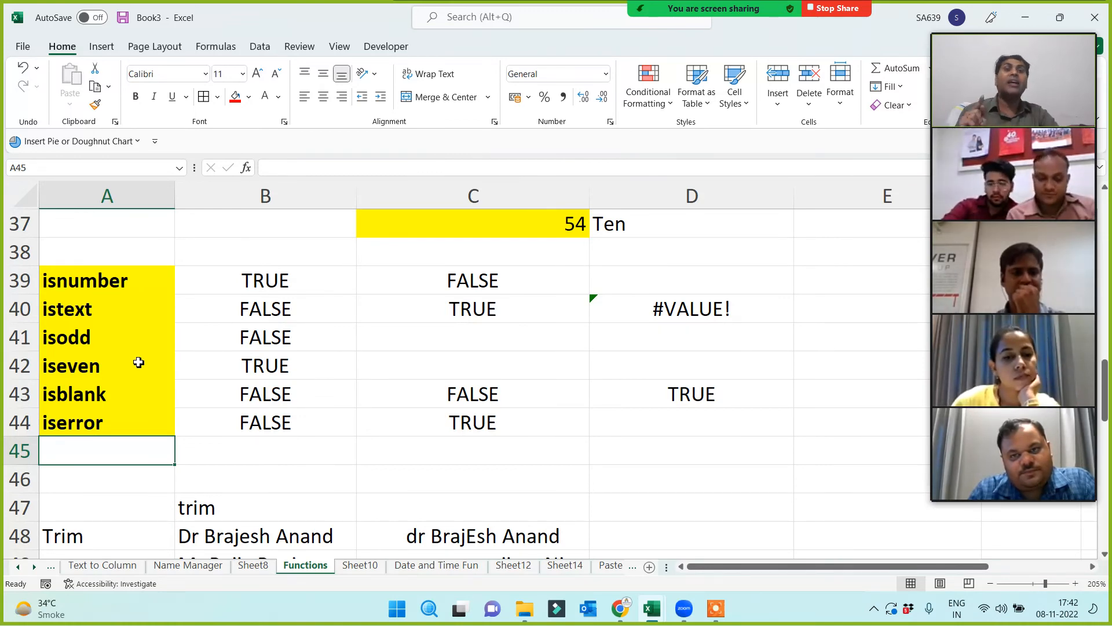
{"action": "scroll", "coordinate": [138, 362], "scroll_direction": "up", "scroll_amount": 8}
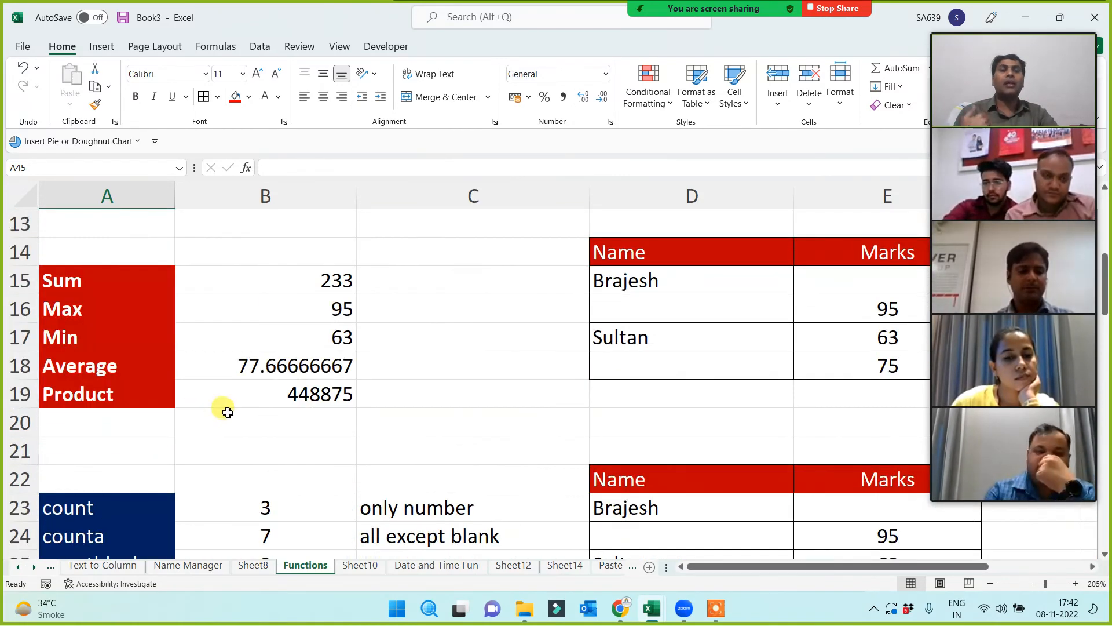
{"action": "scroll", "coordinate": [227, 411], "scroll_direction": "up", "scroll_amount": 2}
{"action": "scroll", "coordinate": [224, 400], "scroll_direction": "up", "scroll_amount": 2}
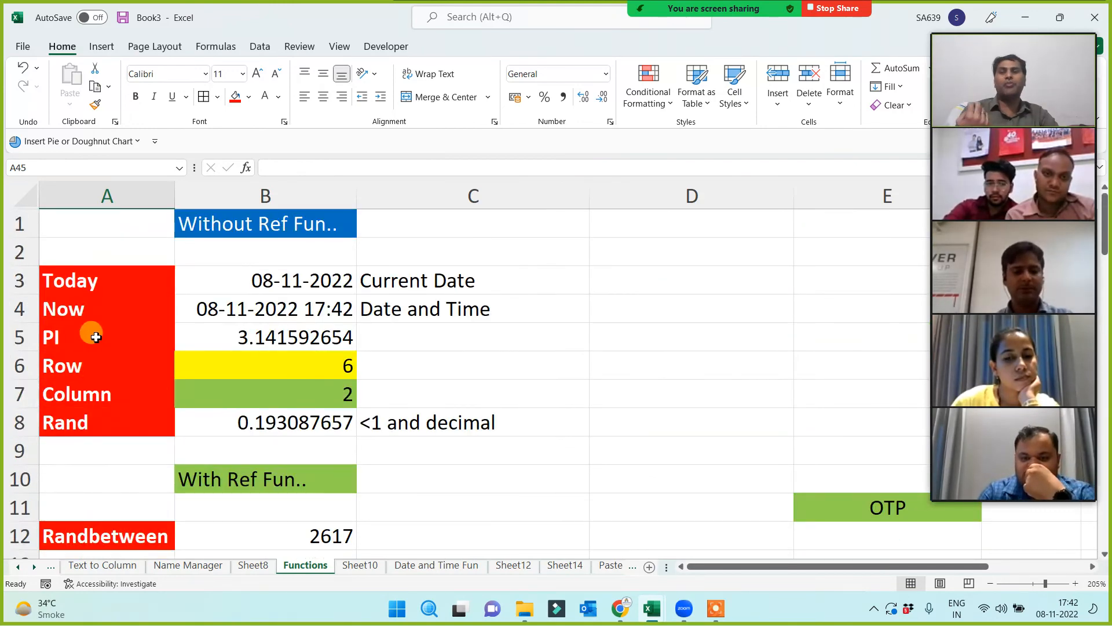
{"action": "left_click", "coordinate": [107, 197]}
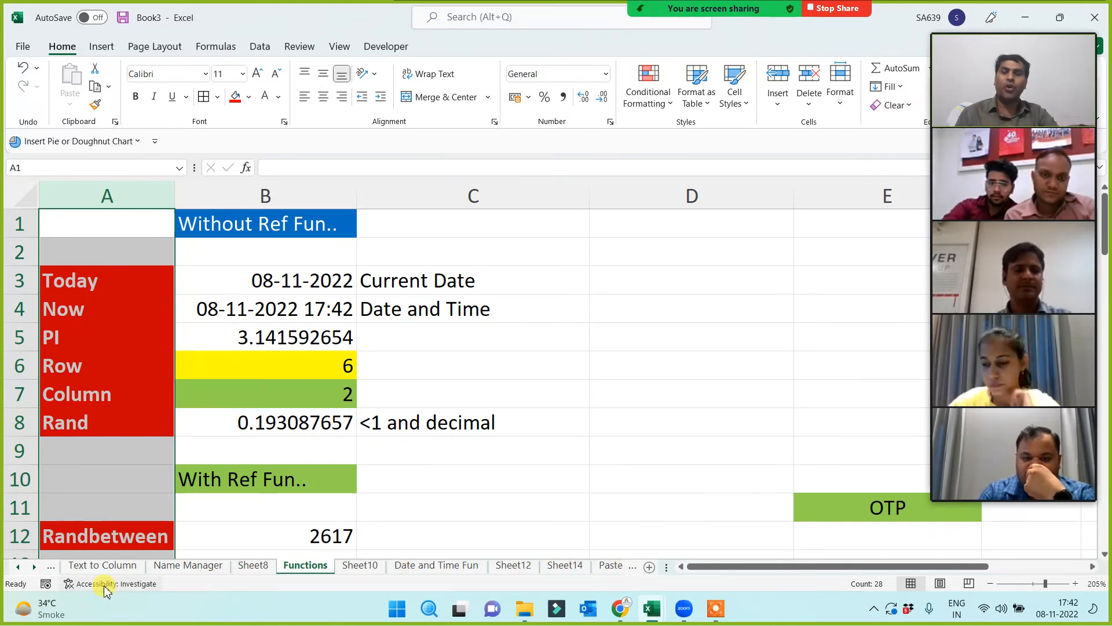
{"action": "left_click", "coordinate": [33, 566]}
- Return to Sheet14 and select empty cell G13 below the label list
{"action": "left_click", "coordinate": [546, 566]}
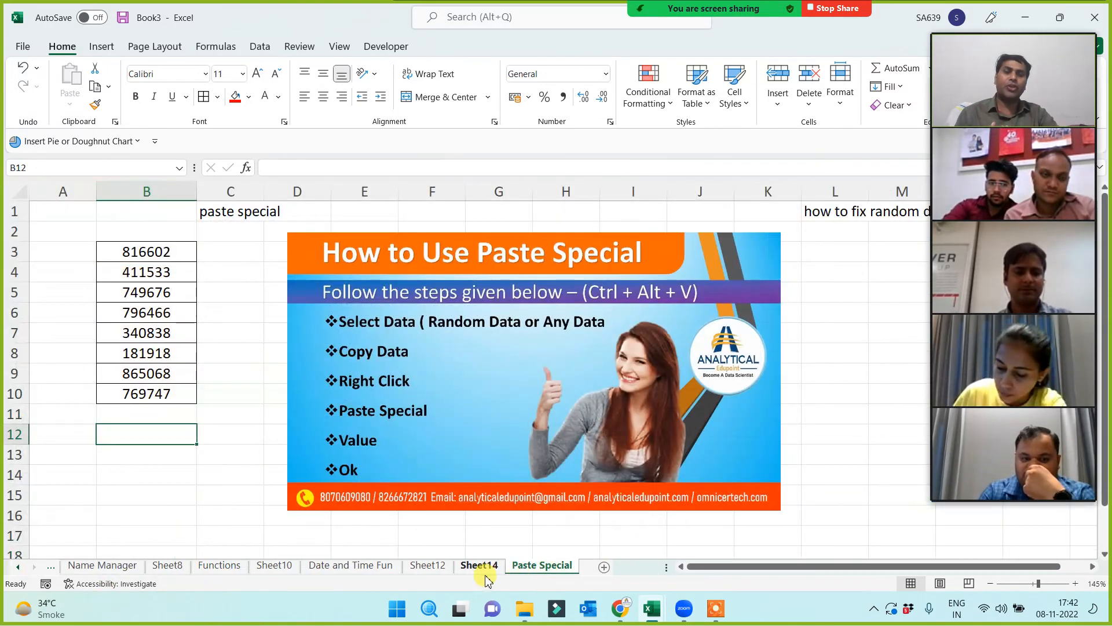
{"action": "left_click", "coordinate": [479, 565]}
{"action": "left_click", "coordinate": [672, 472]}
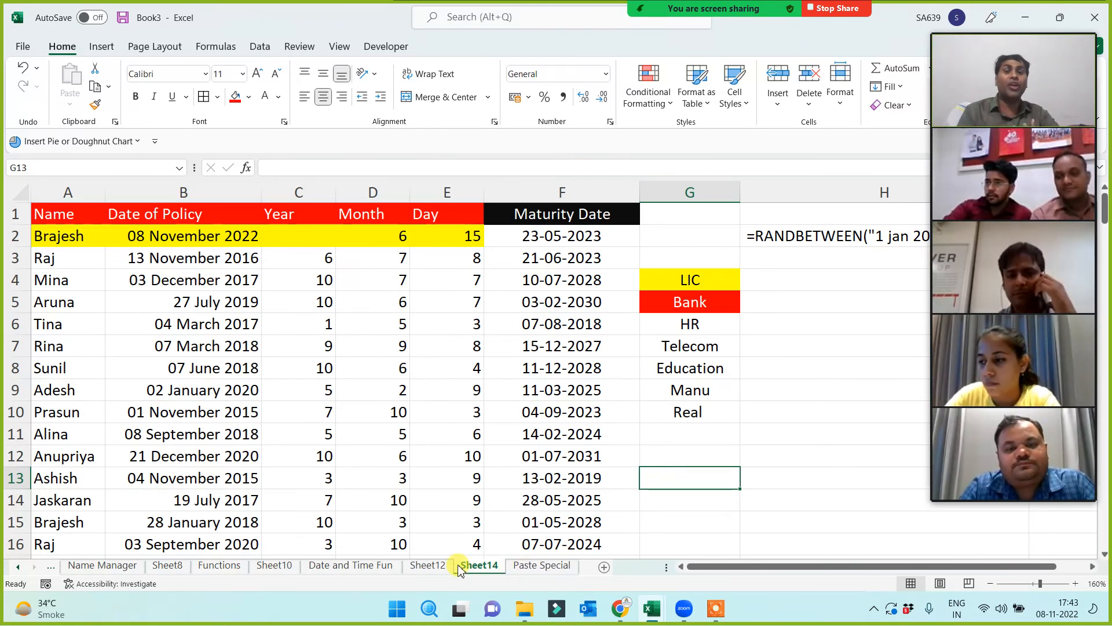
- Check F2's DATE formula, then view the Date and Time Fun sheet
{"action": "left_click", "coordinate": [550, 237]}
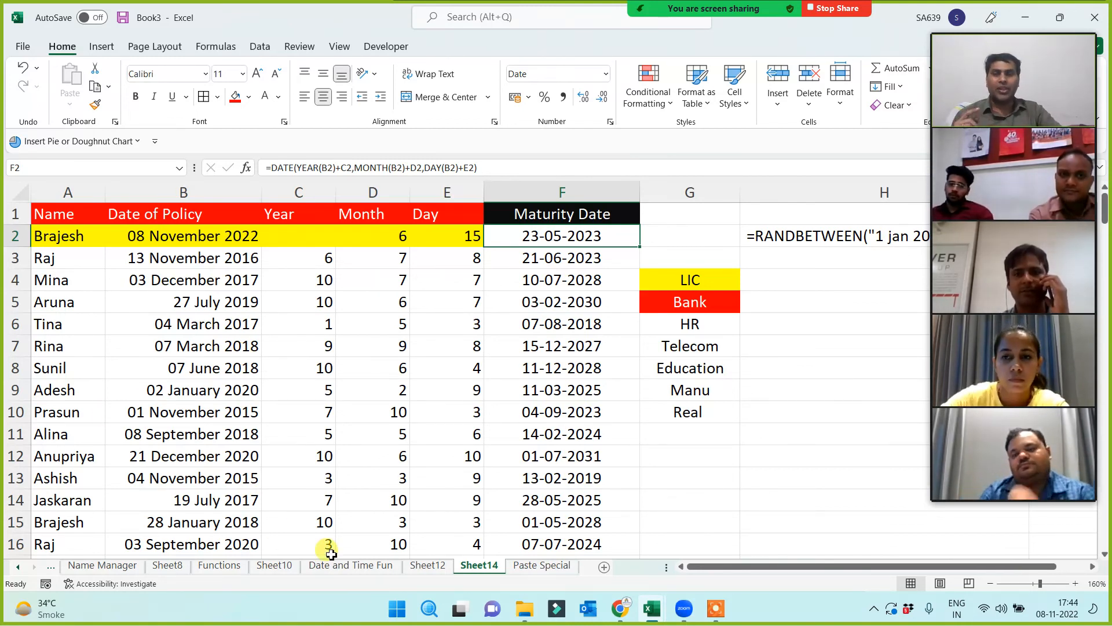
{"action": "left_click", "coordinate": [337, 572]}
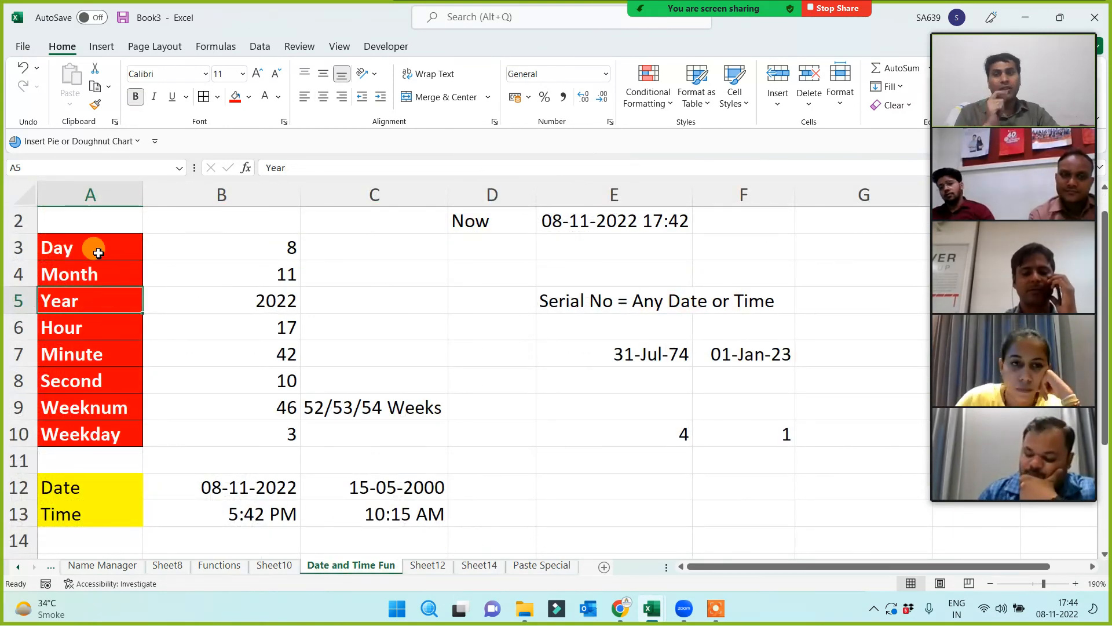
- Select the Day-through-Weekday labels A3:A10, then go back to Sheet14
{"action": "left_click_drag", "start_coordinate": [90, 247], "coordinate": [82, 444]}
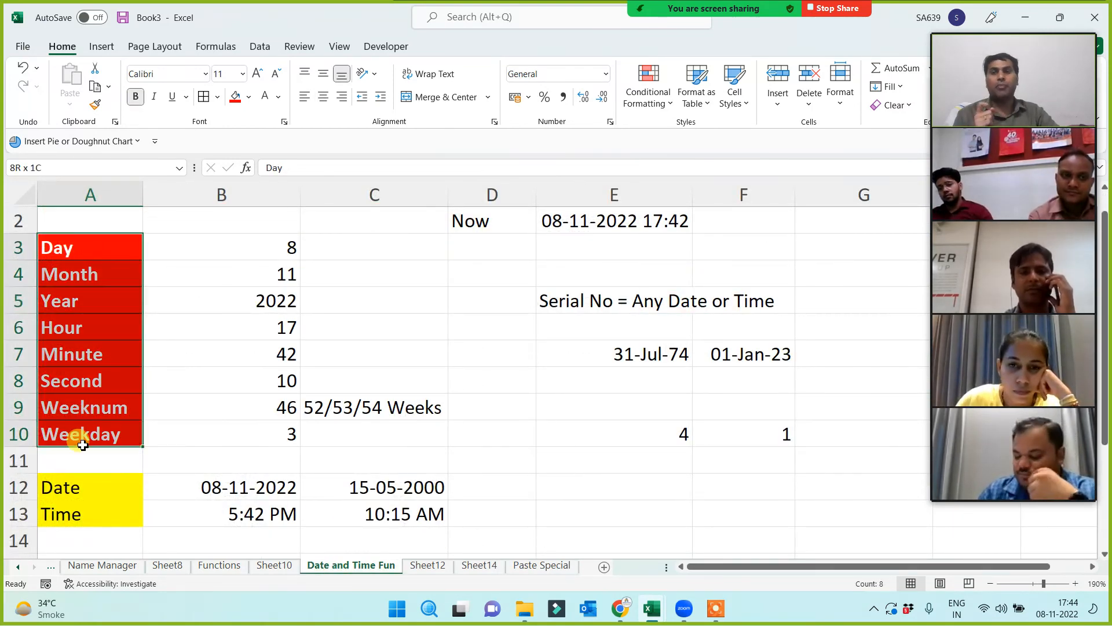
{"action": "left_click", "coordinate": [88, 328]}
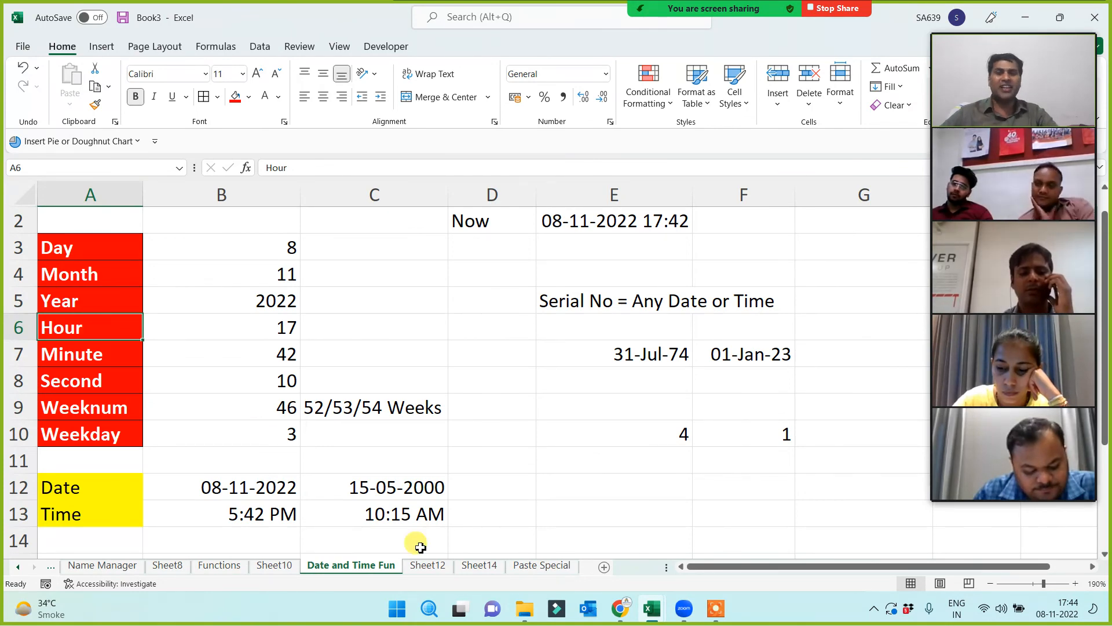
{"action": "left_click", "coordinate": [479, 566]}
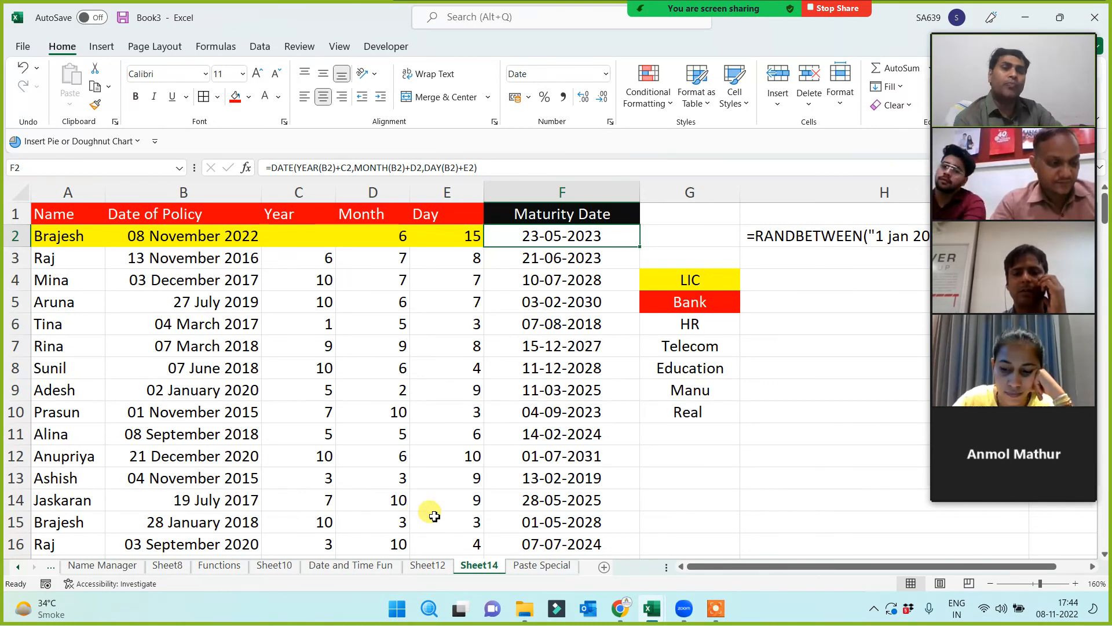
- Make Sheet14's header row, Name through Maturity Date, bold
{"action": "left_click", "coordinate": [713, 472]}
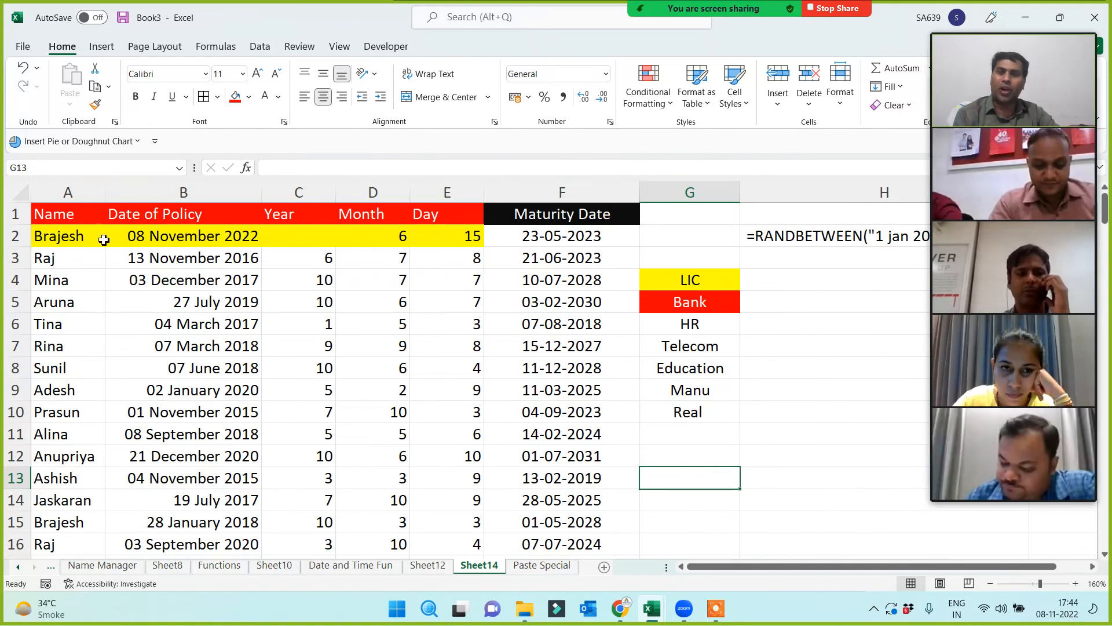
{"action": "left_click", "coordinate": [18, 214]}
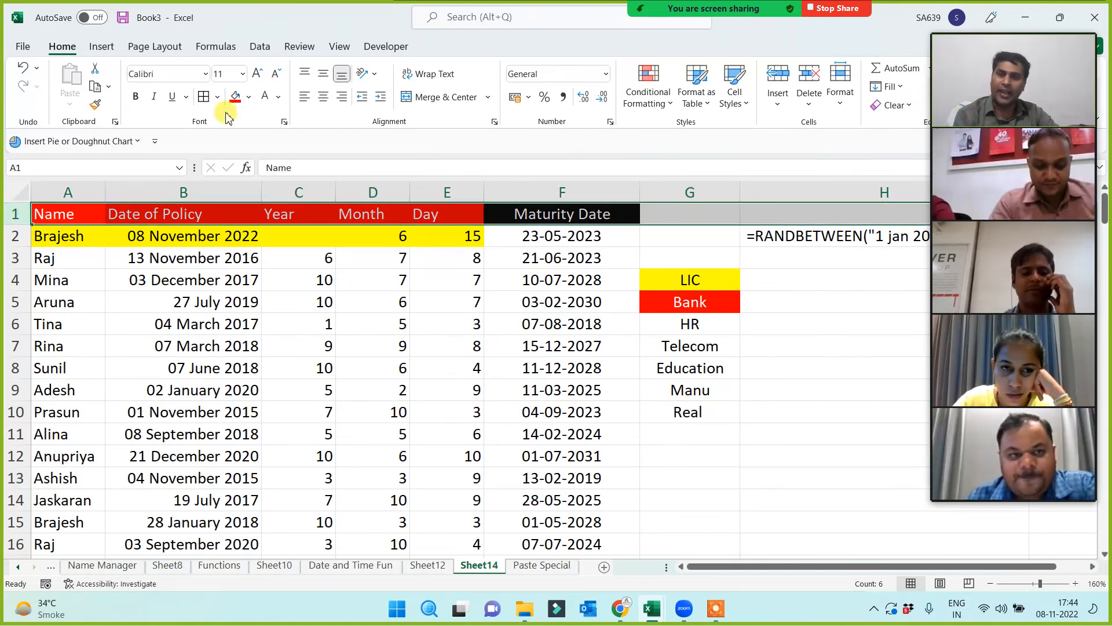
{"action": "left_click", "coordinate": [135, 96]}
{"action": "left_click", "coordinate": [683, 413]}
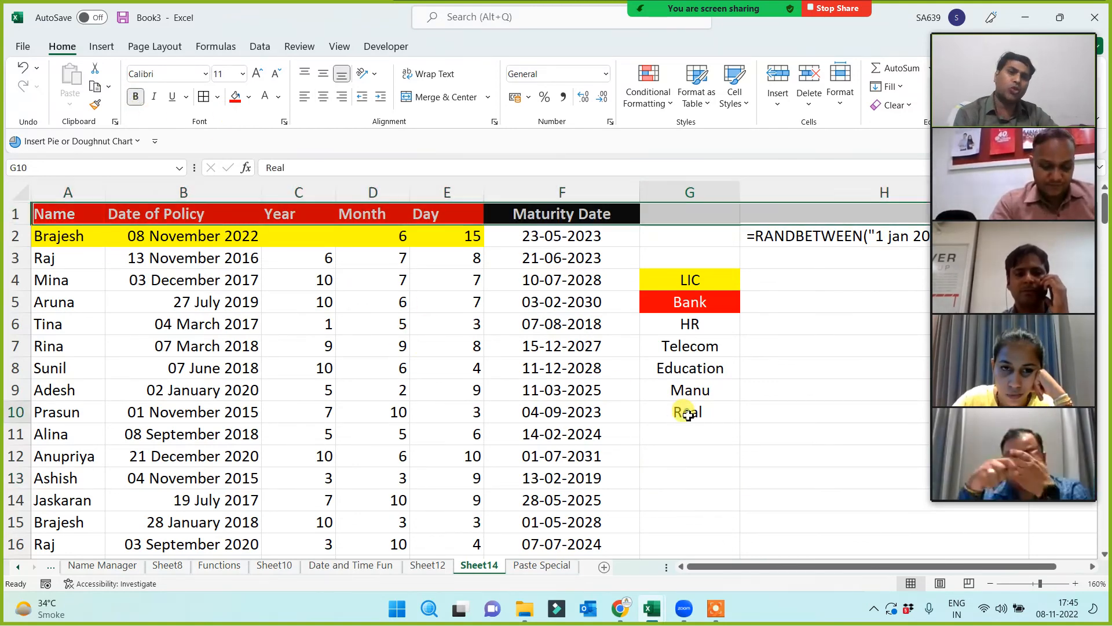
{"action": "left_click", "coordinate": [708, 455]}
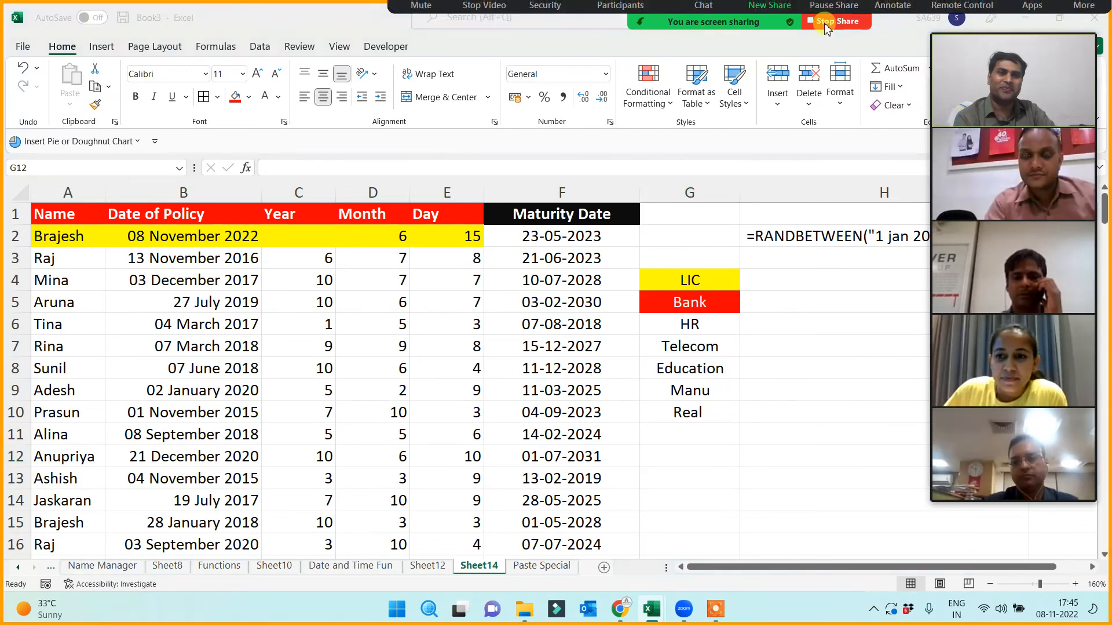
- Stop the Zoom screen share, end the meeting for all participants, and close the Zoom window
{"action": "left_click", "coordinate": [832, 22]}
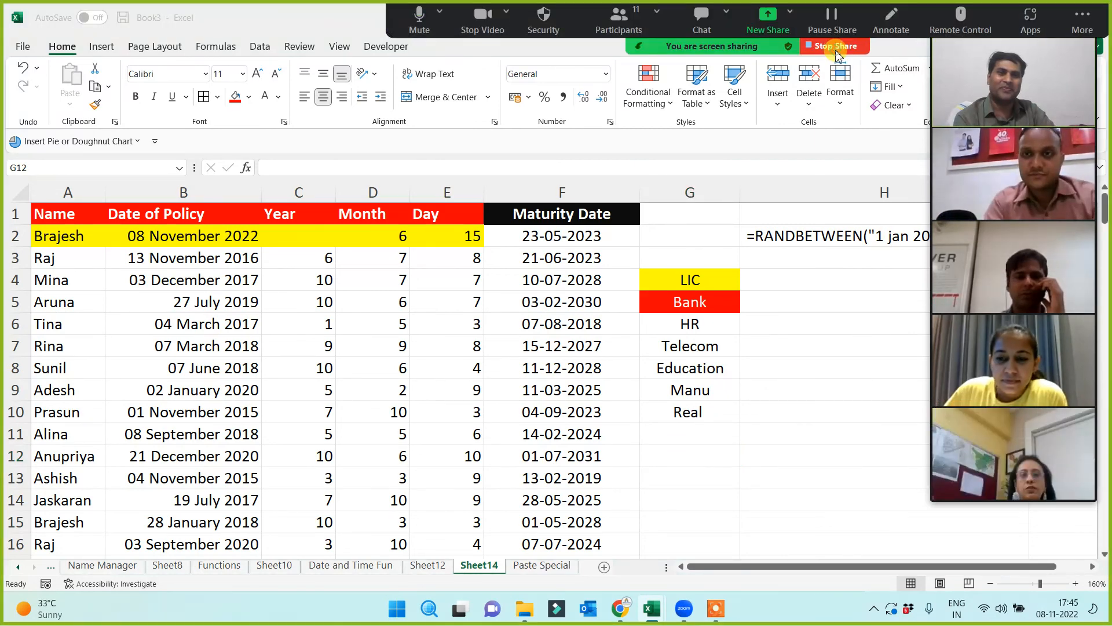
{"action": "left_click", "coordinate": [828, 46]}
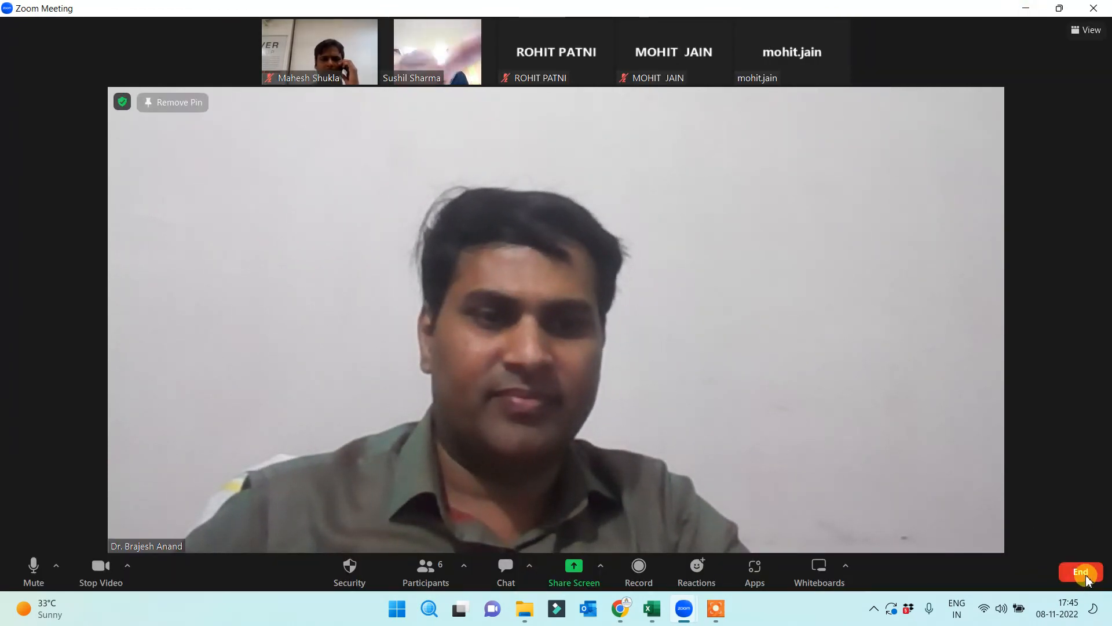
{"action": "left_click", "coordinate": [1079, 574]}
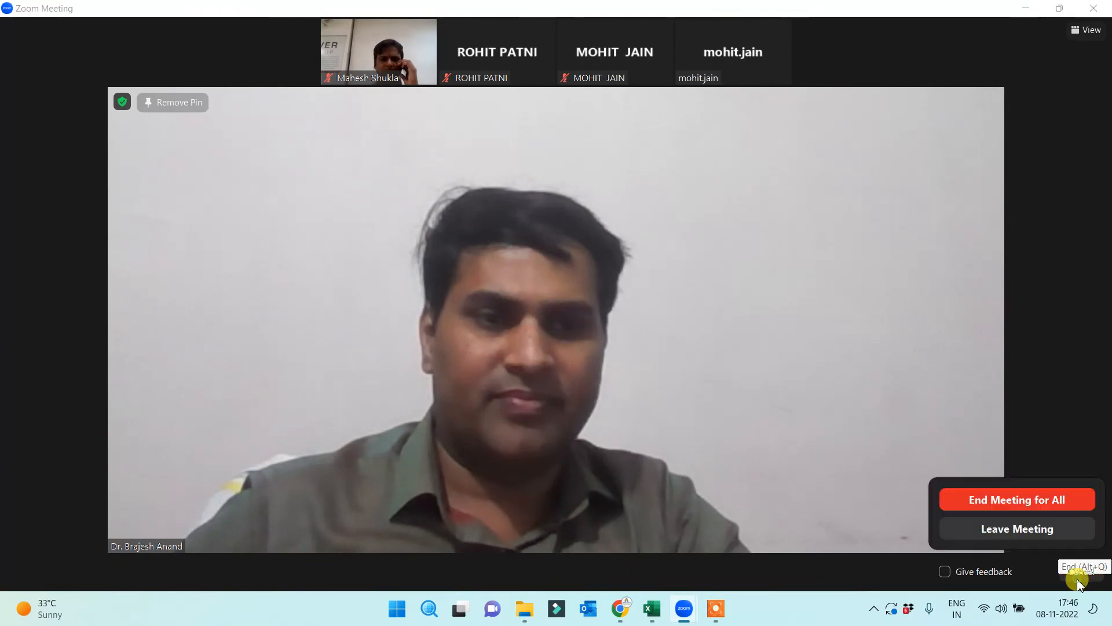
{"action": "left_click", "coordinate": [1011, 505]}
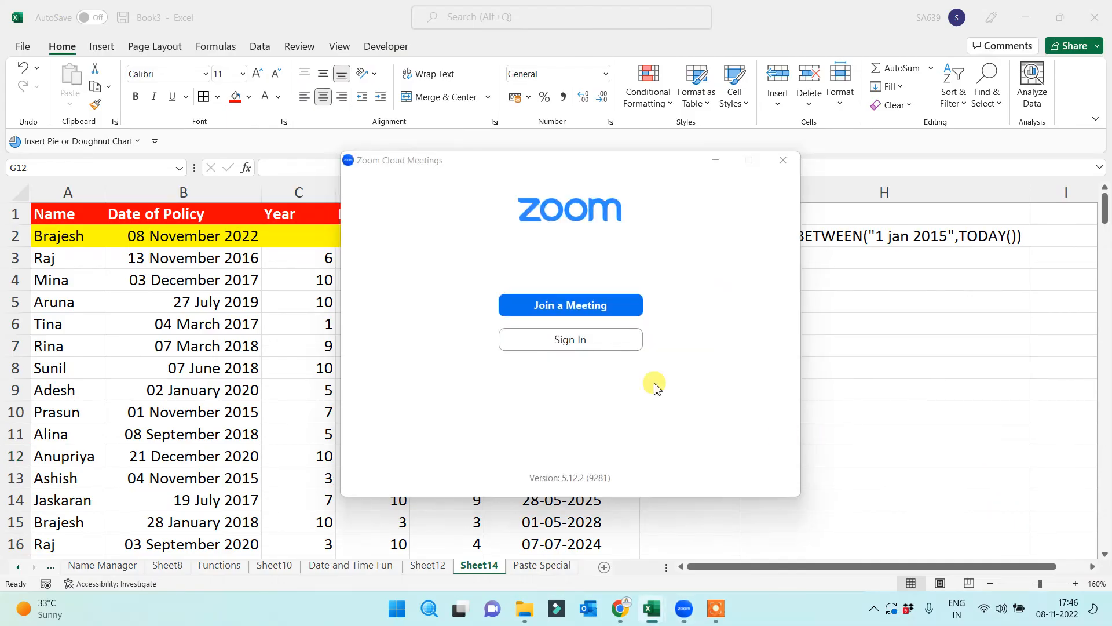
{"action": "left_click", "coordinate": [782, 164]}
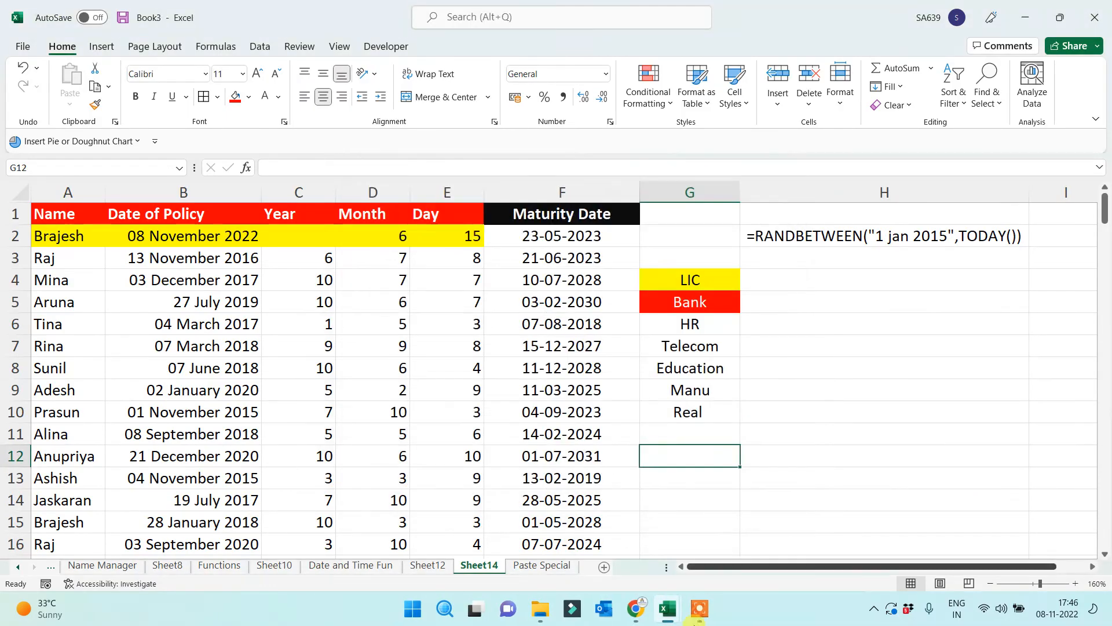
{"action": "mouse_move", "coordinate": [701, 615]}
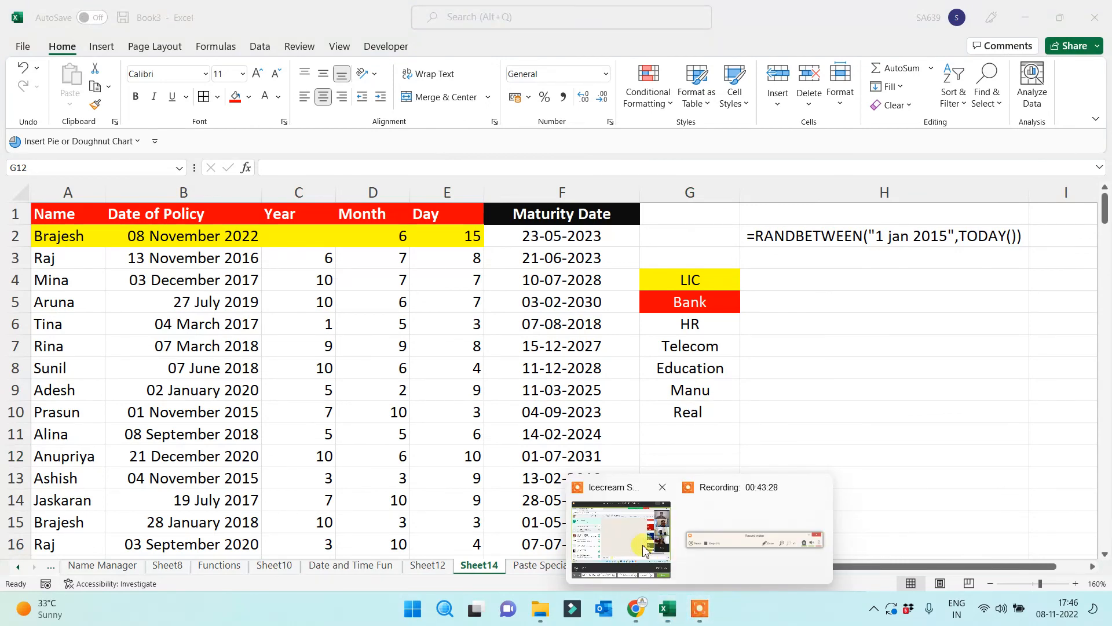